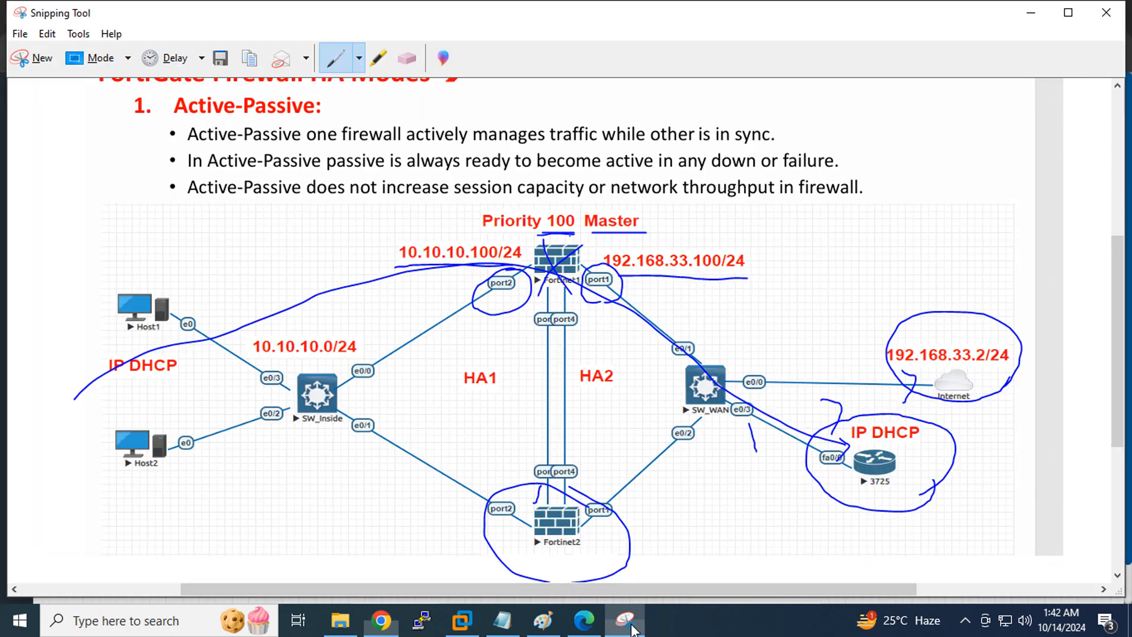
Loop the HA1/HA2 links, SW_WAN, and Host1/Host2 with IP DHCP in blue pen
{"action": "mouse_move", "coordinate": [604, 303]}
{"action": "left_mouse_down"}
{"action": "mouse_move", "coordinate": [452, 342]}
{"action": "mouse_move", "coordinate": [604, 574]}
{"action": "mouse_move", "coordinate": [599, 282]}
{"action": "left_mouse_up"}
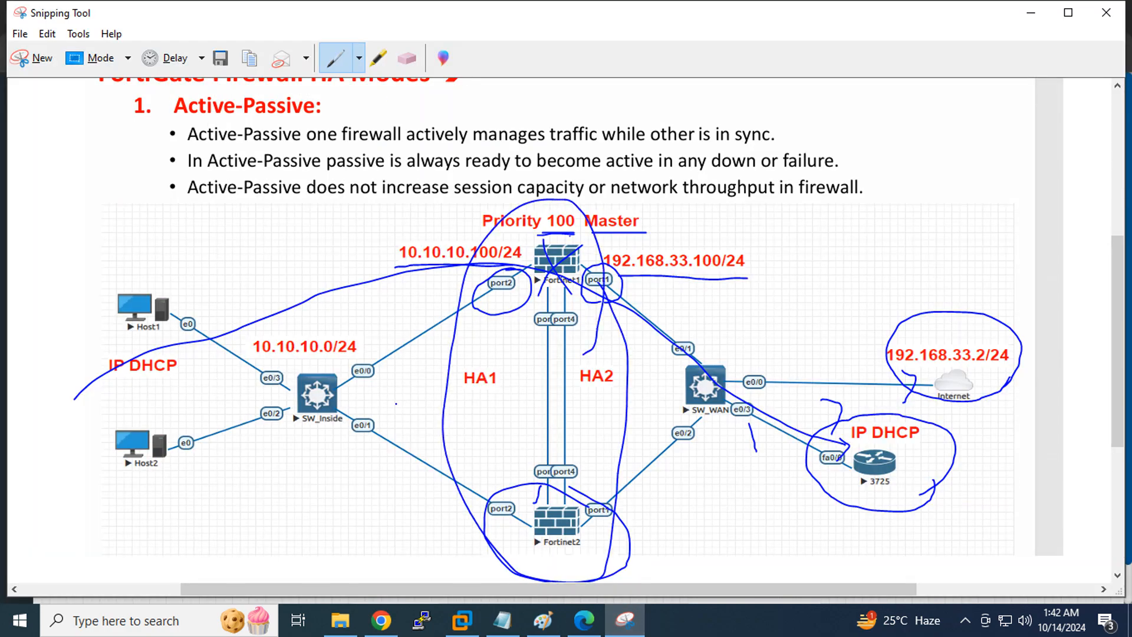
{"action": "left_click_drag", "start_coordinate": [682, 413], "coordinate": [764, 397]}
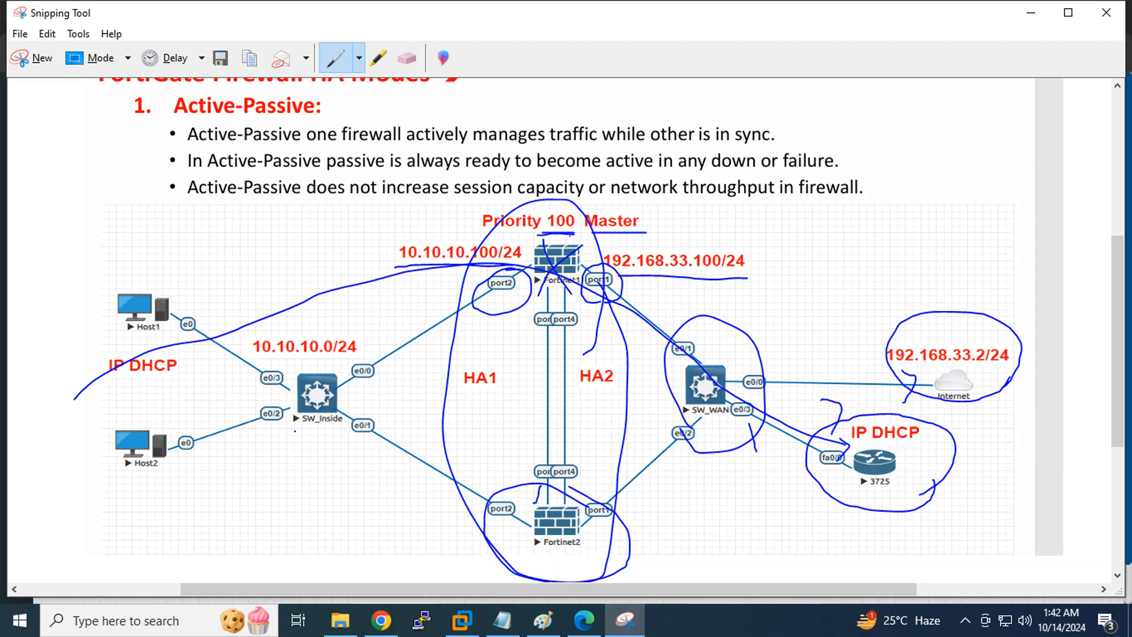
{"action": "mouse_move", "coordinate": [215, 451]}
{"action": "left_mouse_down"}
{"action": "mouse_move", "coordinate": [88, 298]}
{"action": "mouse_move", "coordinate": [219, 479]}
{"action": "left_mouse_up"}
Add two Fortinet FortiGate nodes to the EVE-NG lab
{"action": "left_click", "coordinate": [381, 620]}
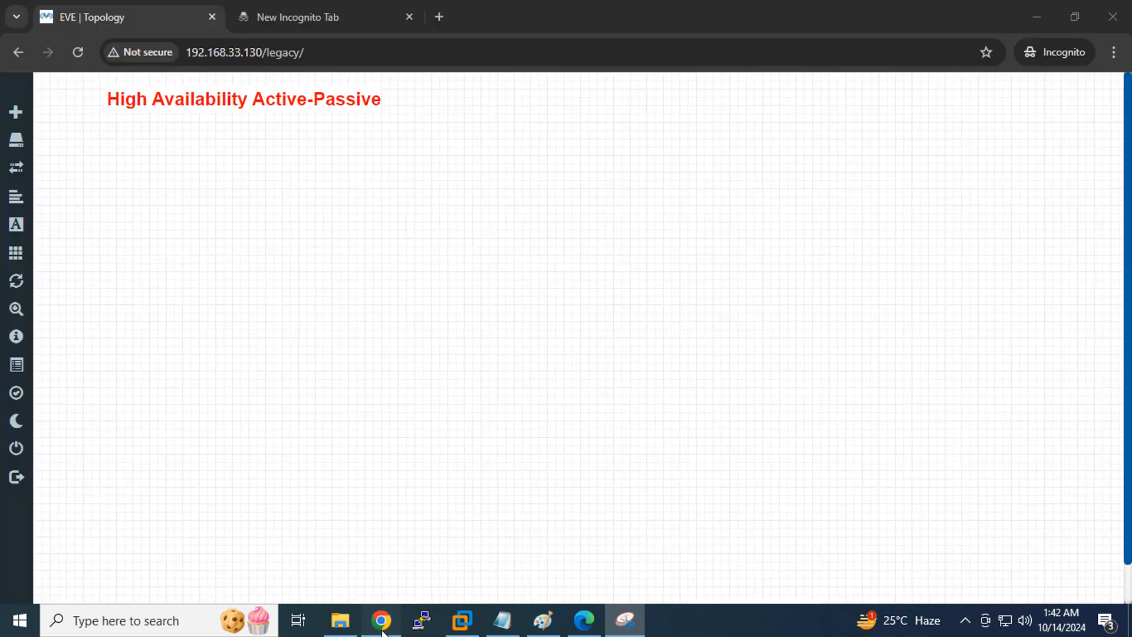
{"action": "right_click", "coordinate": [506, 191]}
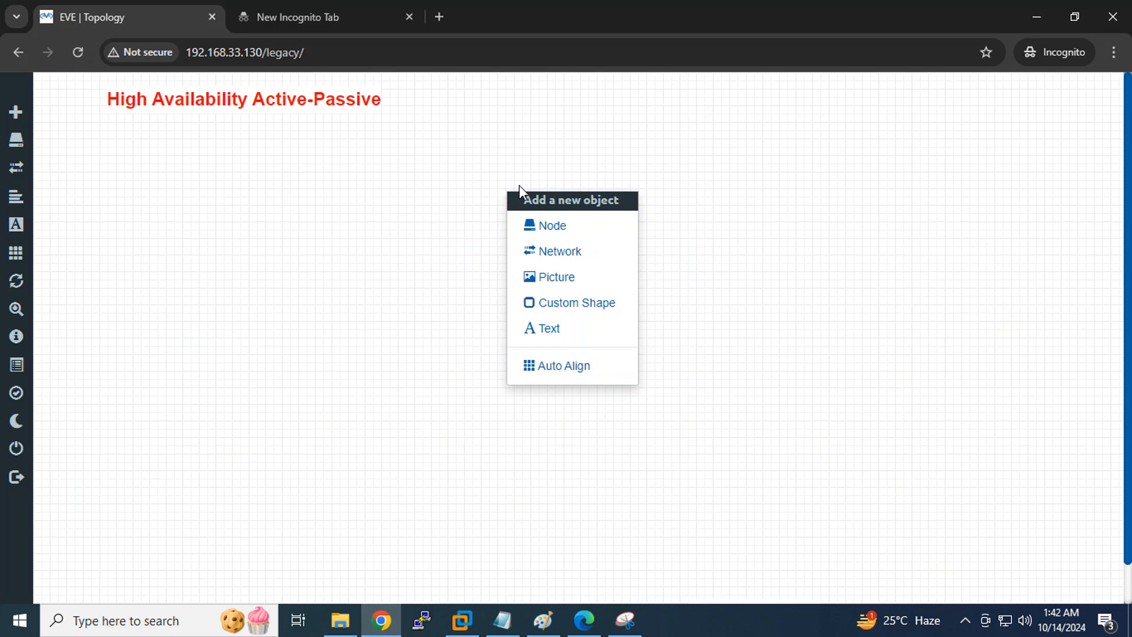
{"action": "left_click", "coordinate": [555, 228]}
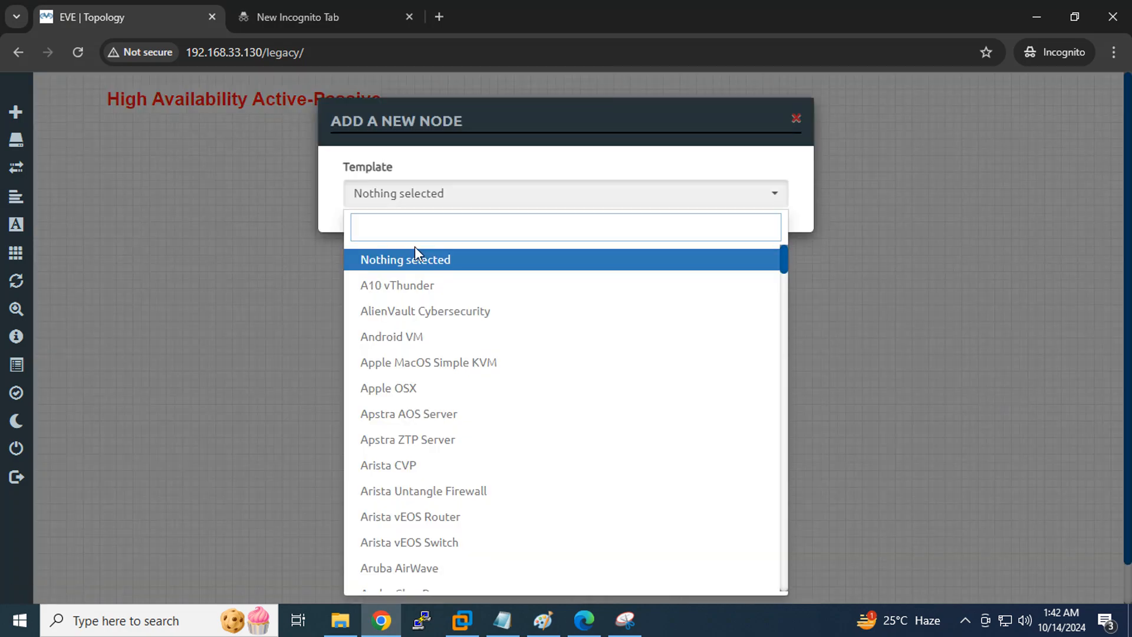
{"action": "type", "text": "For"}
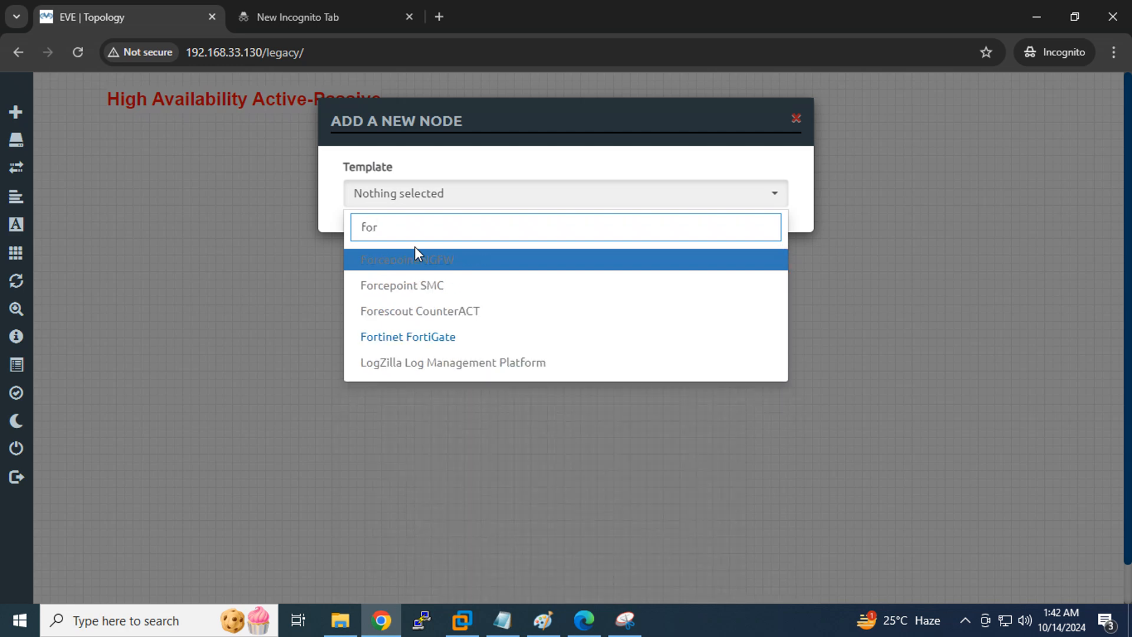
{"action": "left_click", "coordinate": [441, 339]}
{"action": "key", "text": "Tab"}
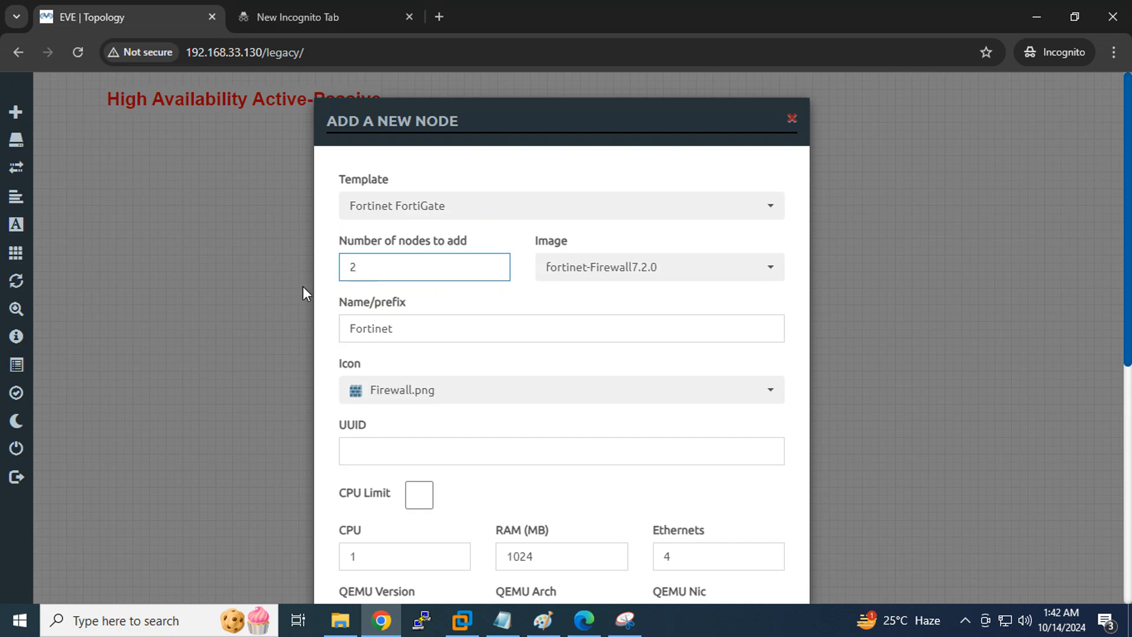
{"action": "scroll", "coordinate": [496, 306], "scroll_direction": "down", "scroll_amount": 2}
{"action": "key", "text": "Tab"}
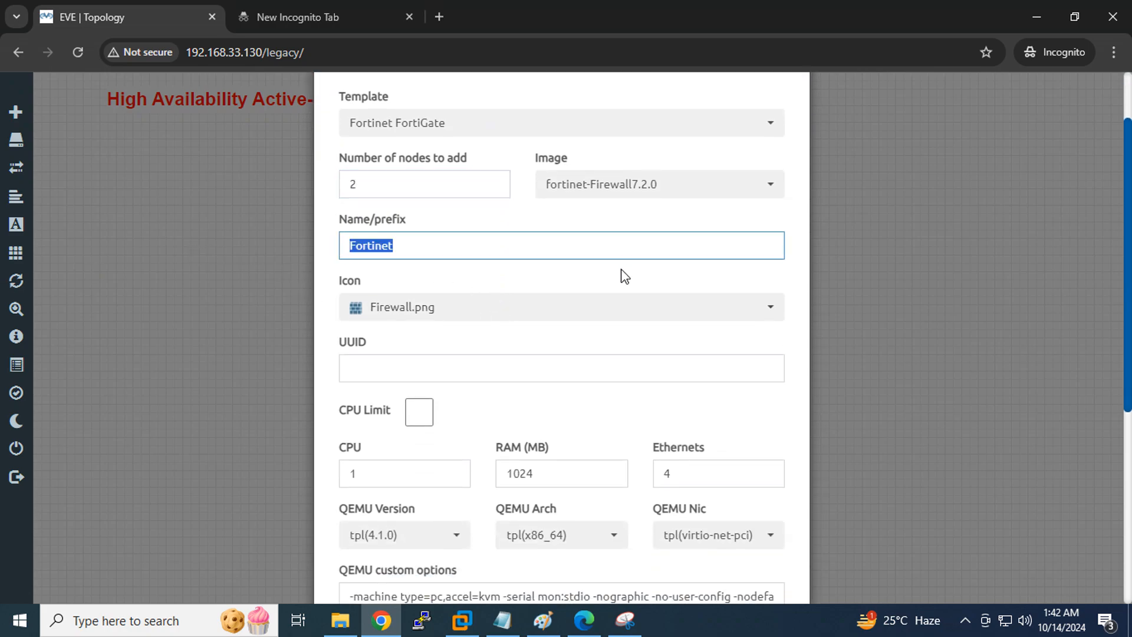
{"action": "scroll", "coordinate": [603, 267], "scroll_direction": "down", "scroll_amount": 5}
{"action": "left_click", "coordinate": [476, 551]}
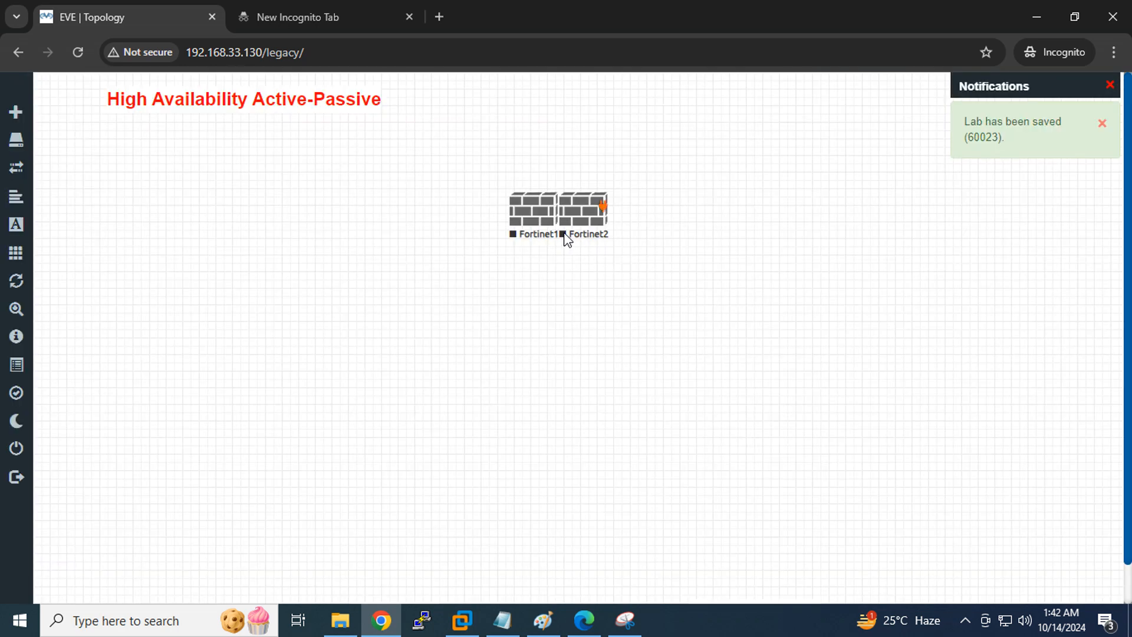
Arrange Fortinet2 well below Fortinet1 on the canvas
{"action": "left_click_drag", "start_coordinate": [581, 218], "coordinate": [540, 360]}
{"action": "left_click_drag", "start_coordinate": [532, 214], "coordinate": [545, 200]}
{"action": "left_click_drag", "start_coordinate": [550, 365], "coordinate": [560, 407]}
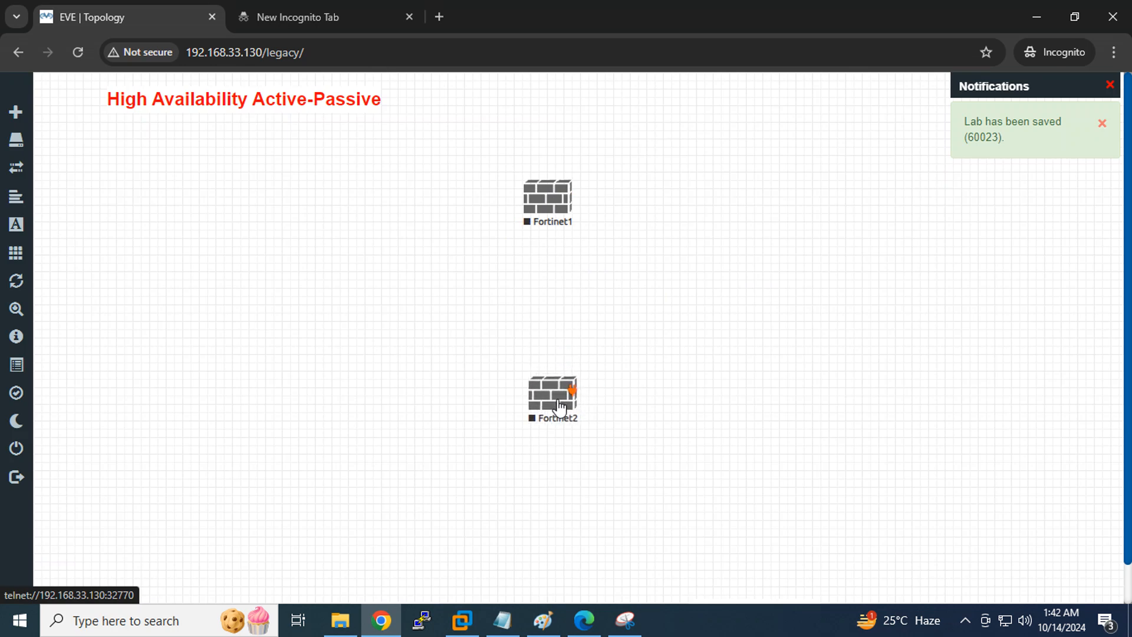
{"action": "right_click", "coordinate": [688, 288]}
Add two Cisco IOL nodes with the Switch L32.png icon and name prefix SW
{"action": "left_click", "coordinate": [742, 322]}
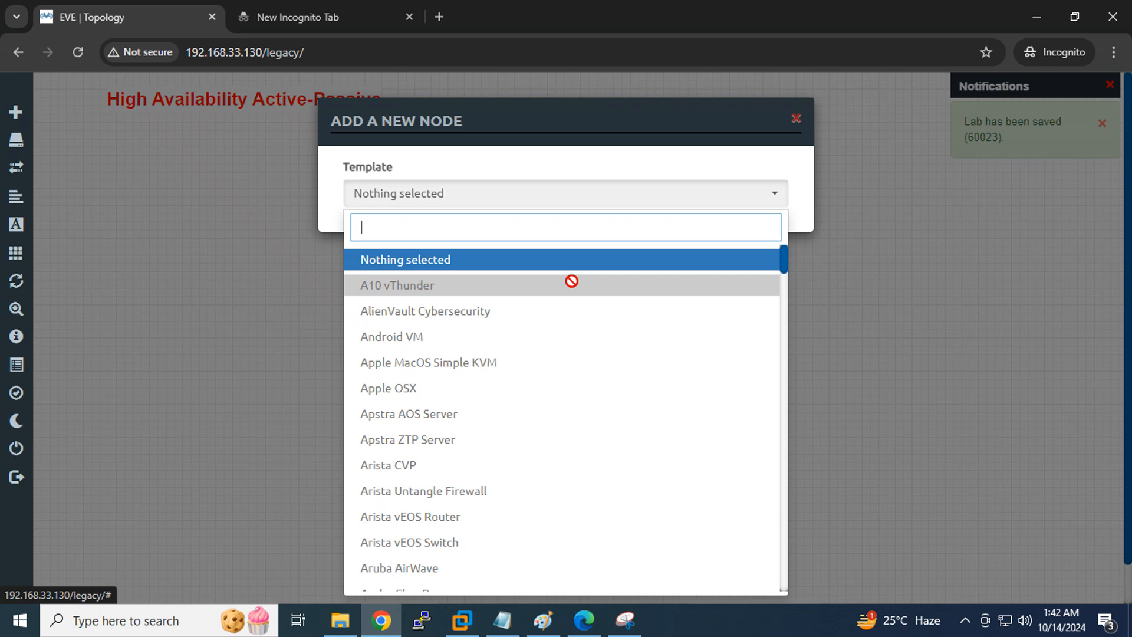
{"action": "scroll", "coordinate": [572, 280], "scroll_direction": "down", "scroll_amount": 15}
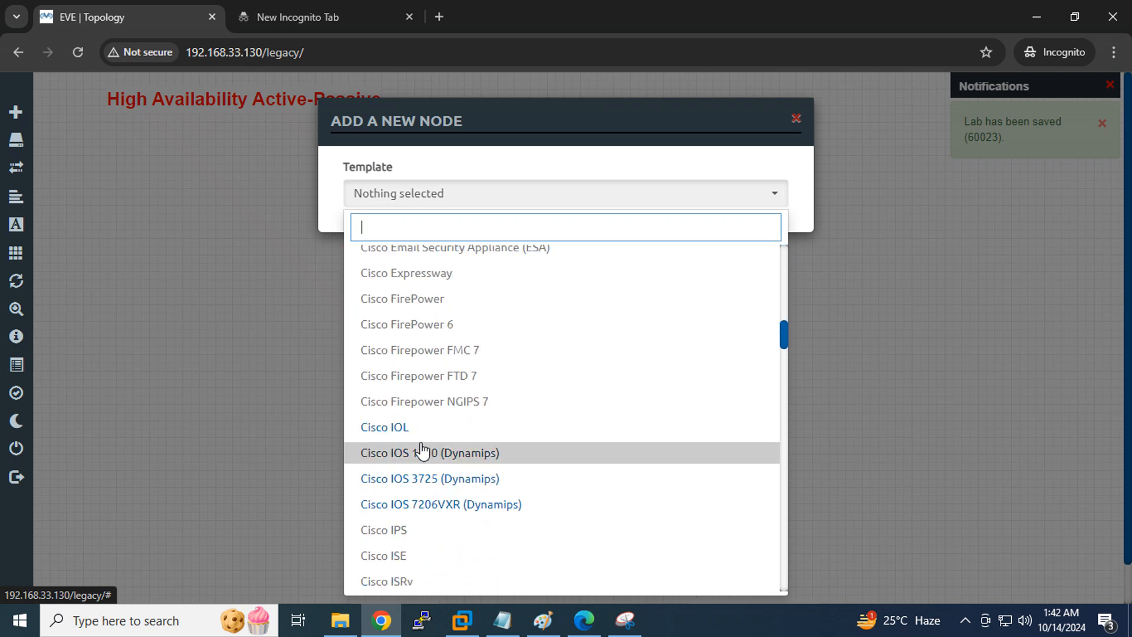
{"action": "left_click", "coordinate": [396, 427]}
{"action": "left_click_drag", "start_coordinate": [410, 270], "coordinate": [22, 252]}
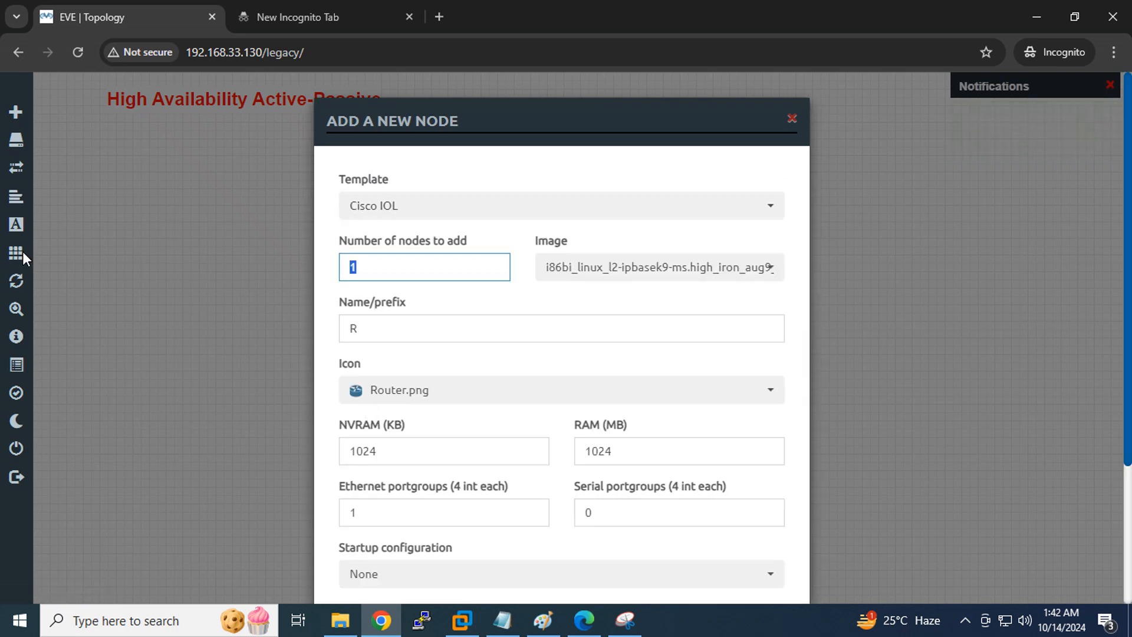
{"action": "left_click", "coordinate": [424, 391]}
{"action": "scroll", "coordinate": [461, 307], "scroll_direction": "down", "scroll_amount": 8}
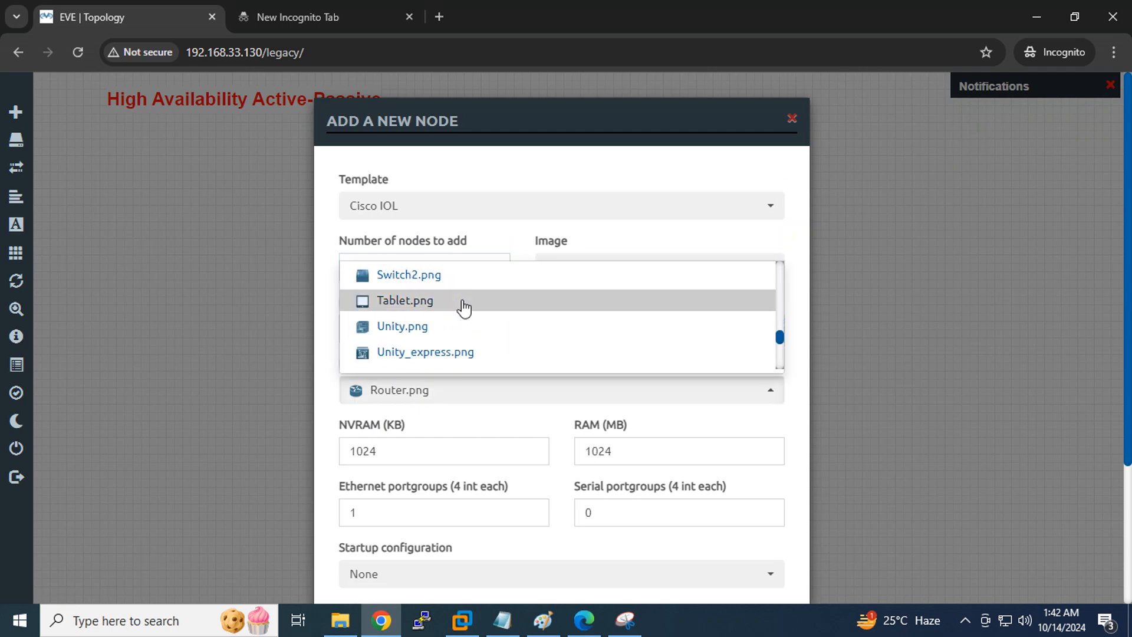
{"action": "scroll", "coordinate": [464, 307], "scroll_direction": "down", "scroll_amount": 3}
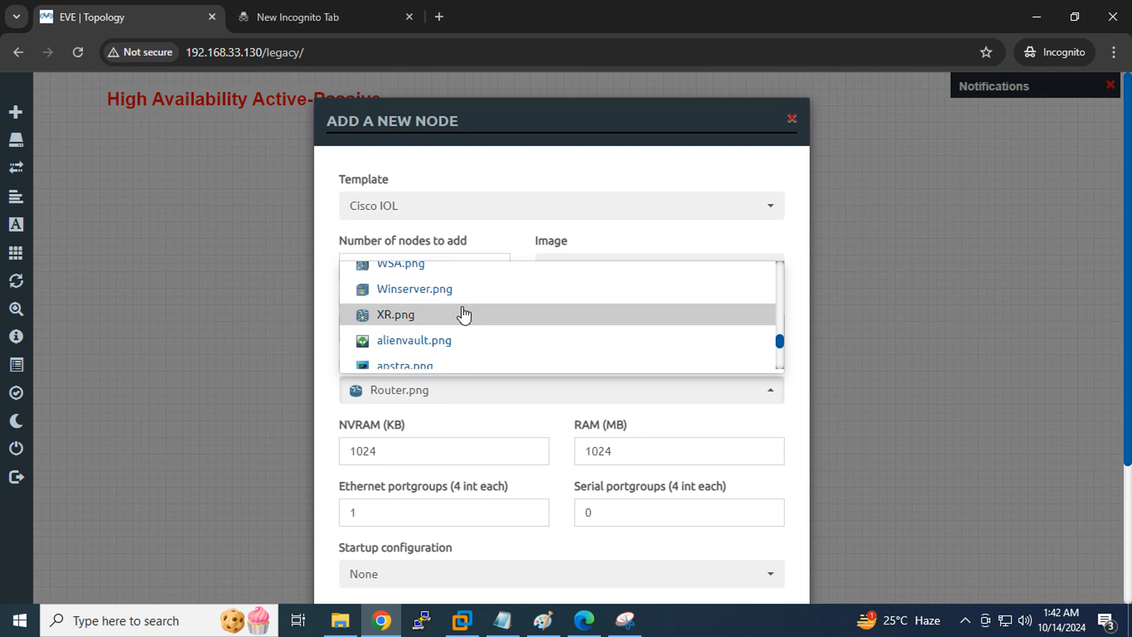
{"action": "scroll", "coordinate": [463, 312], "scroll_direction": "up", "scroll_amount": 4}
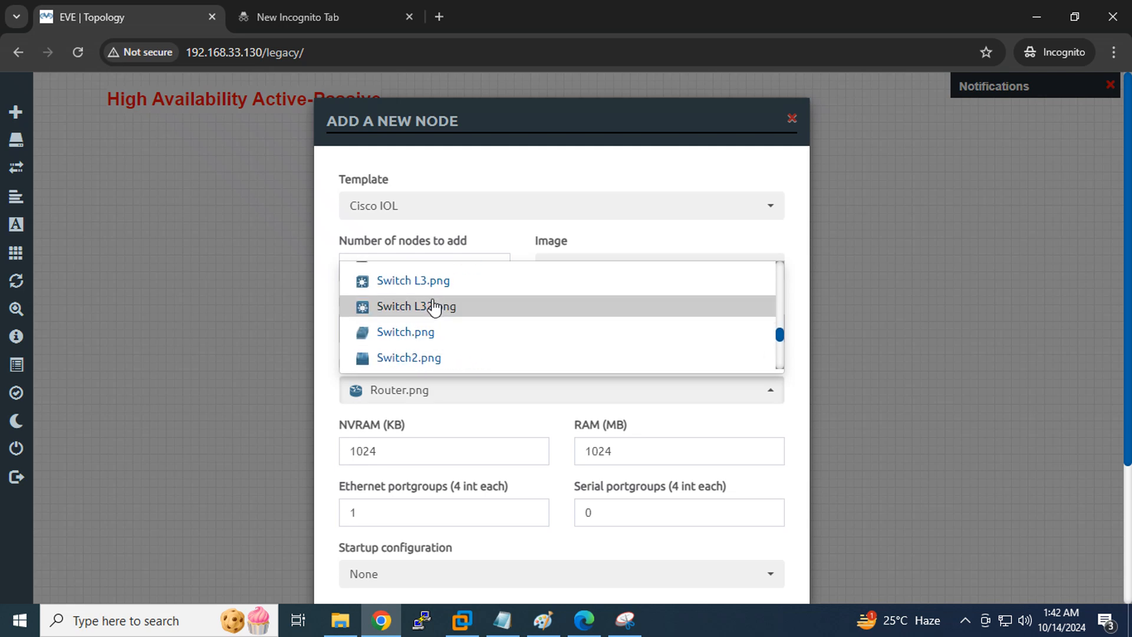
{"action": "left_click", "coordinate": [434, 307]}
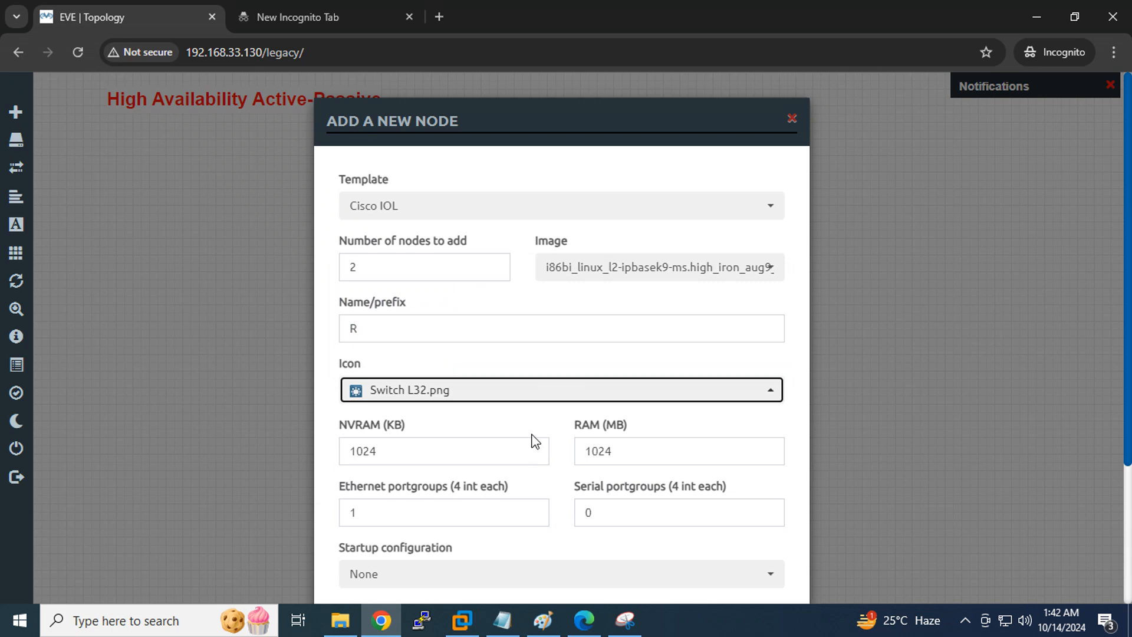
{"action": "double_click", "coordinate": [402, 331]}
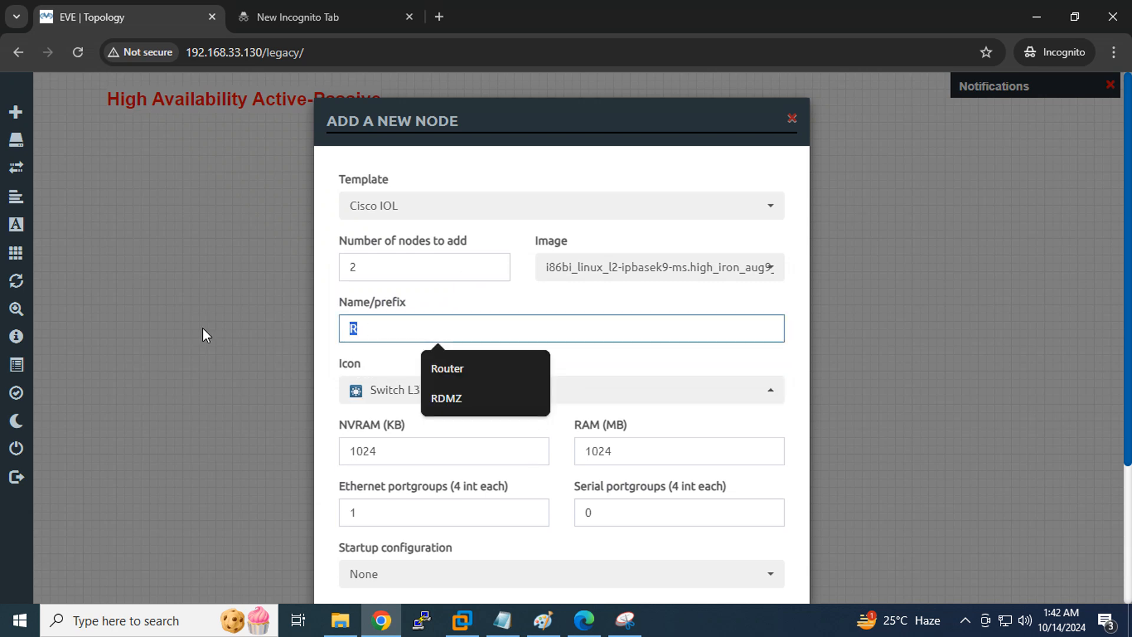
{"action": "type", "text": "SW"}
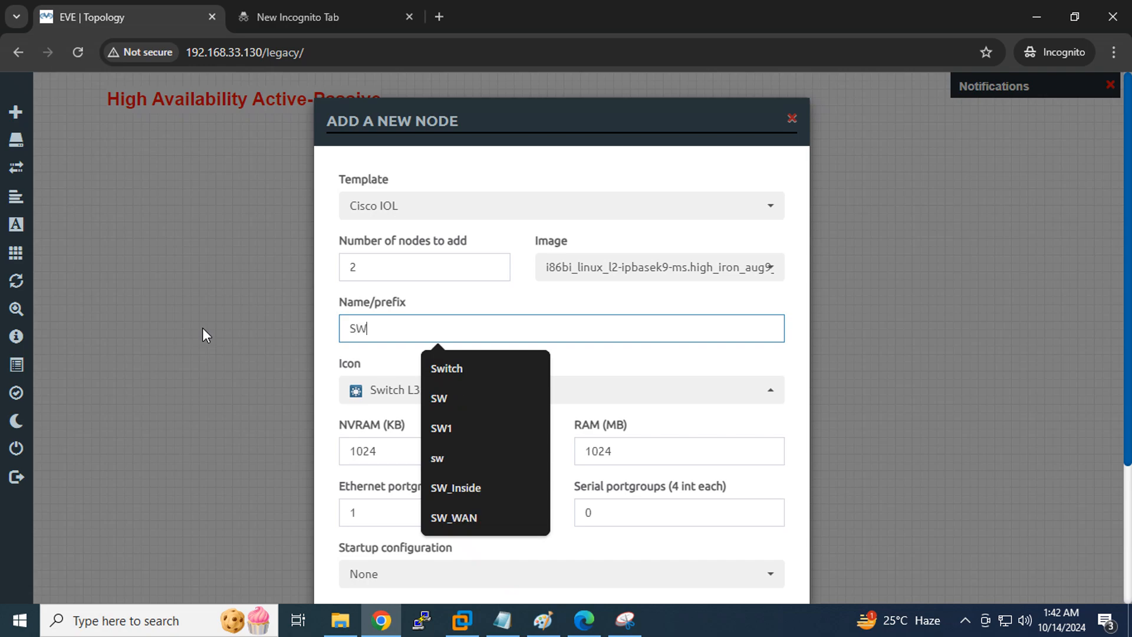
{"action": "scroll", "coordinate": [692, 410], "scroll_direction": "down", "scroll_amount": 3}
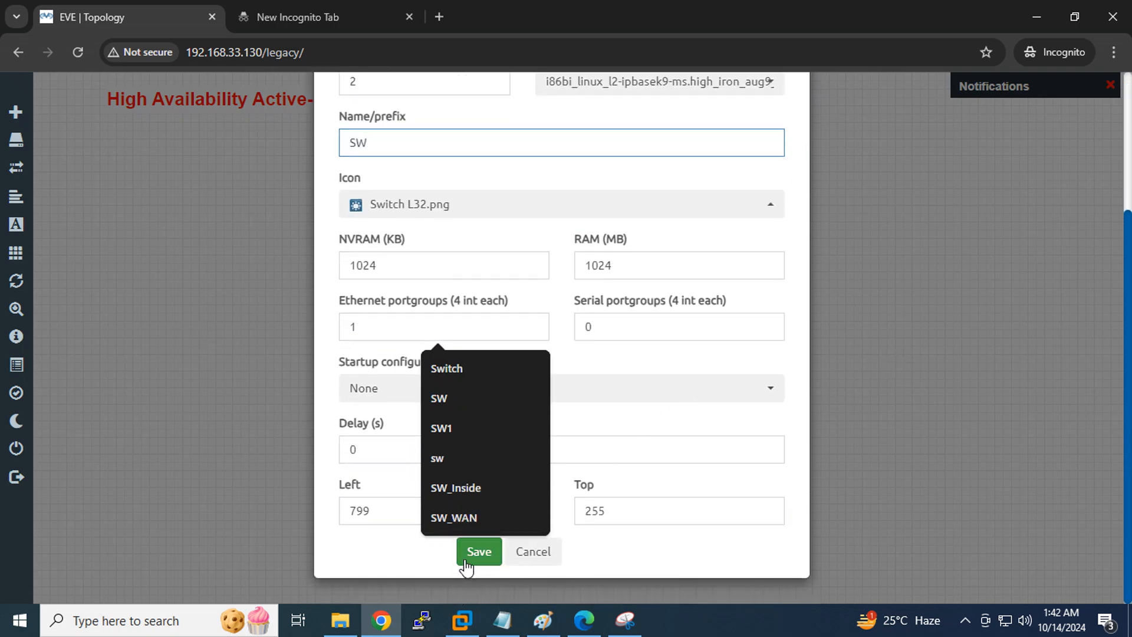
{"action": "left_click", "coordinate": [461, 565]}
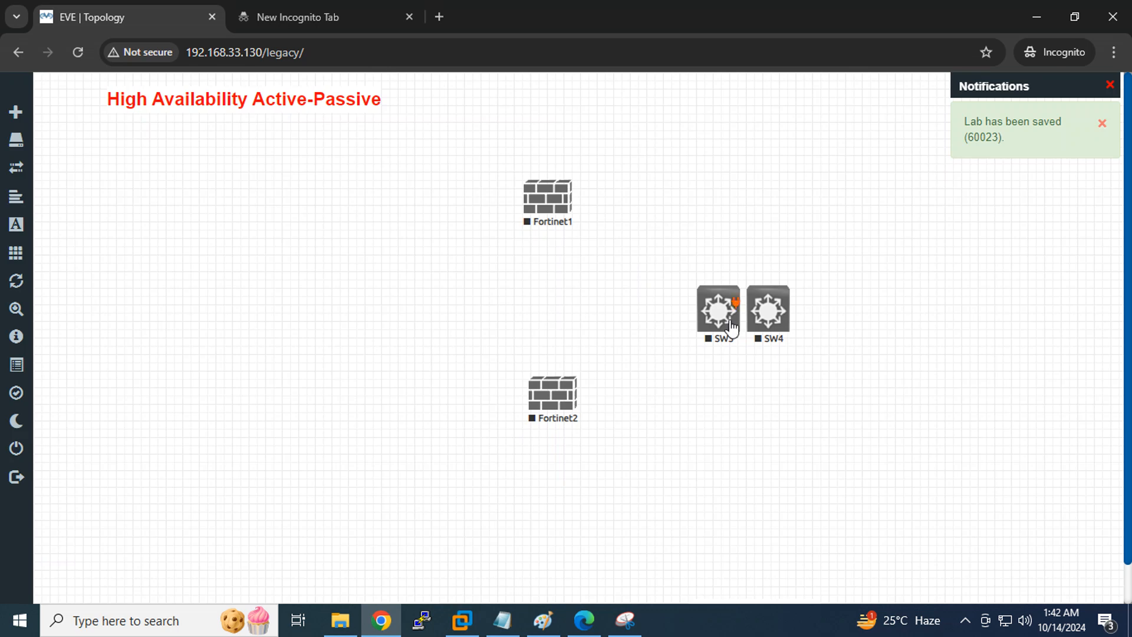
Move SW3 left of the firewalls and rename it SW_Inside
{"action": "left_click_drag", "start_coordinate": [744, 323], "coordinate": [340, 309]}
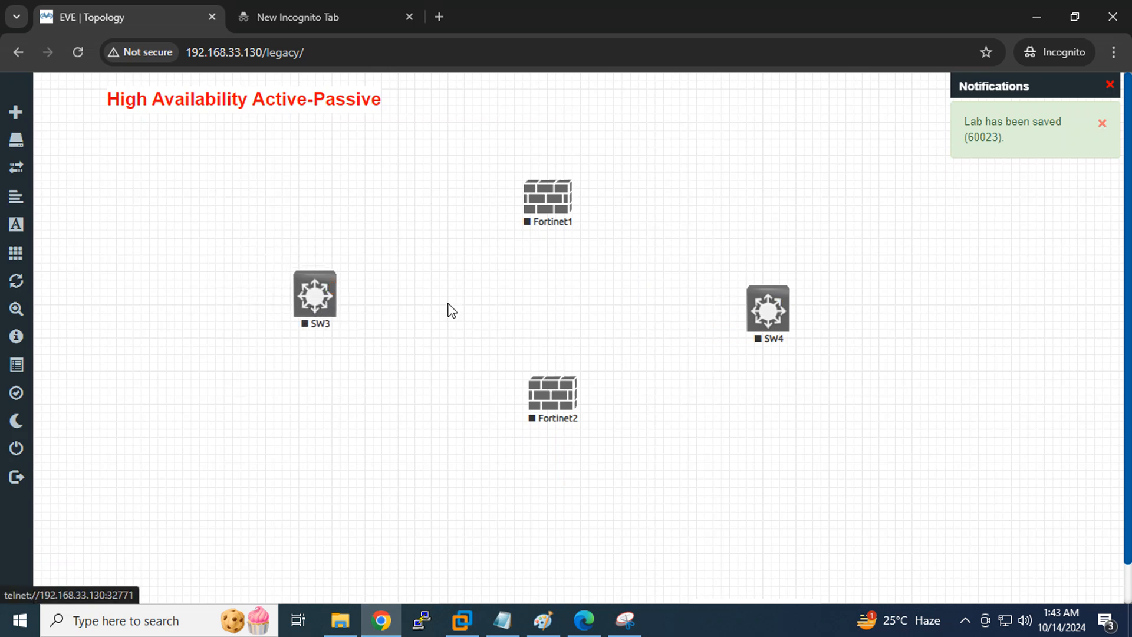
{"action": "left_click_drag", "start_coordinate": [780, 326], "coordinate": [768, 311]}
{"action": "right_click", "coordinate": [302, 310]}
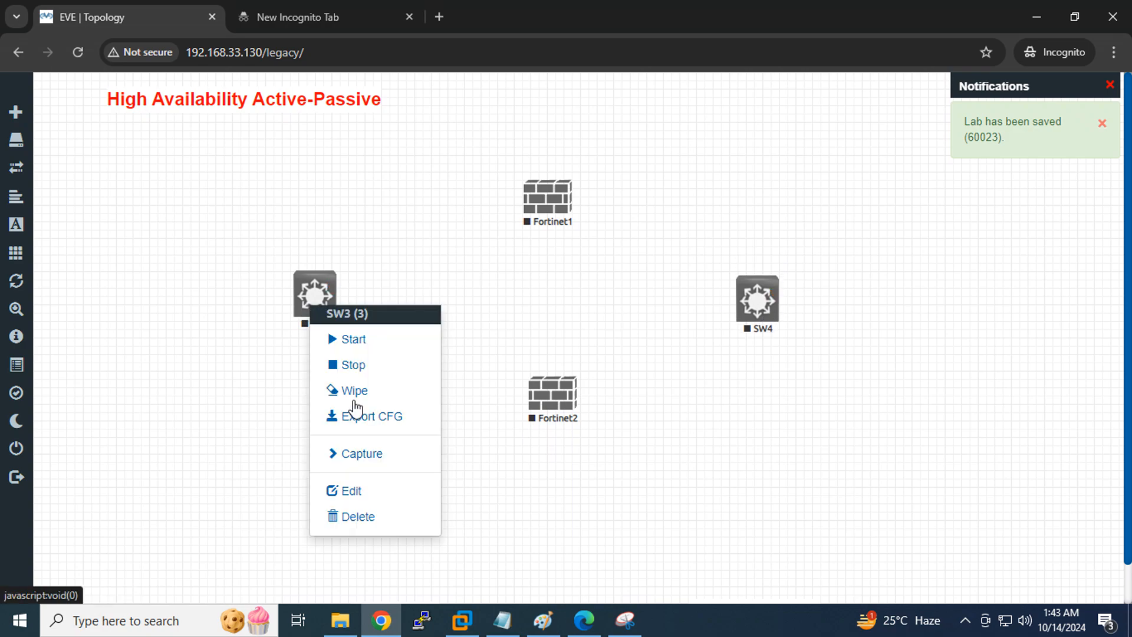
{"action": "left_click", "coordinate": [362, 496]}
{"action": "left_click", "coordinate": [386, 367]}
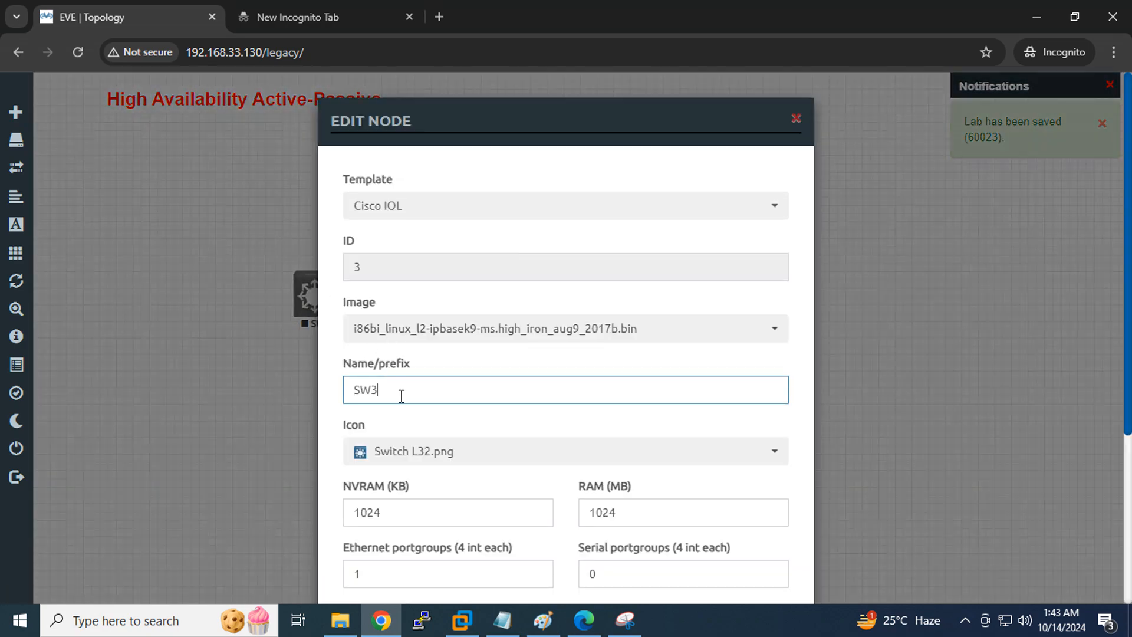
{"action": "type", "text": "SW"}
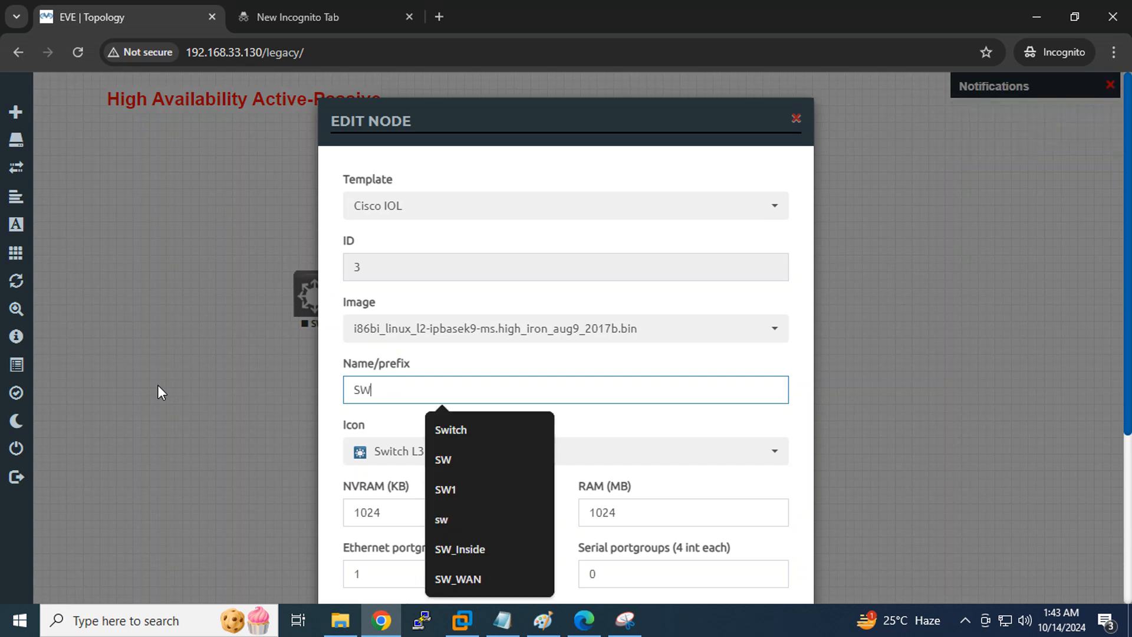
{"action": "type", "text": "_Inside"}
{"action": "scroll", "coordinate": [536, 420], "scroll_direction": "down", "scroll_amount": 4}
{"action": "left_click", "coordinate": [478, 554]}
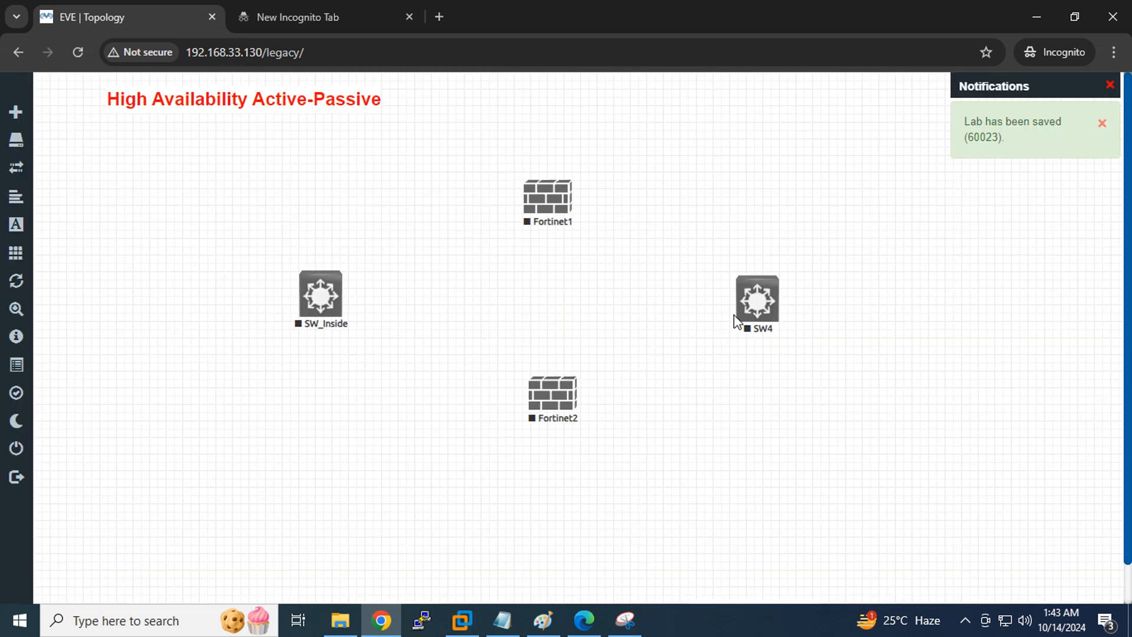
Rename SW4 to SW_Internet
{"action": "right_click", "coordinate": [754, 307]}
{"action": "left_click", "coordinate": [809, 495]}
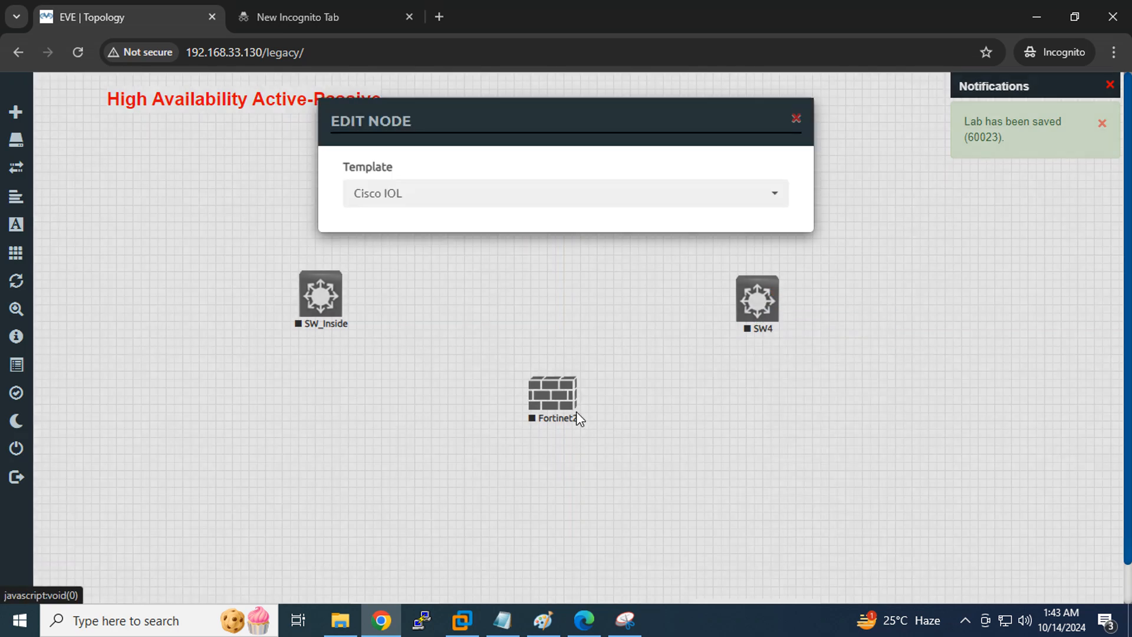
{"action": "left_click", "coordinate": [427, 396]}
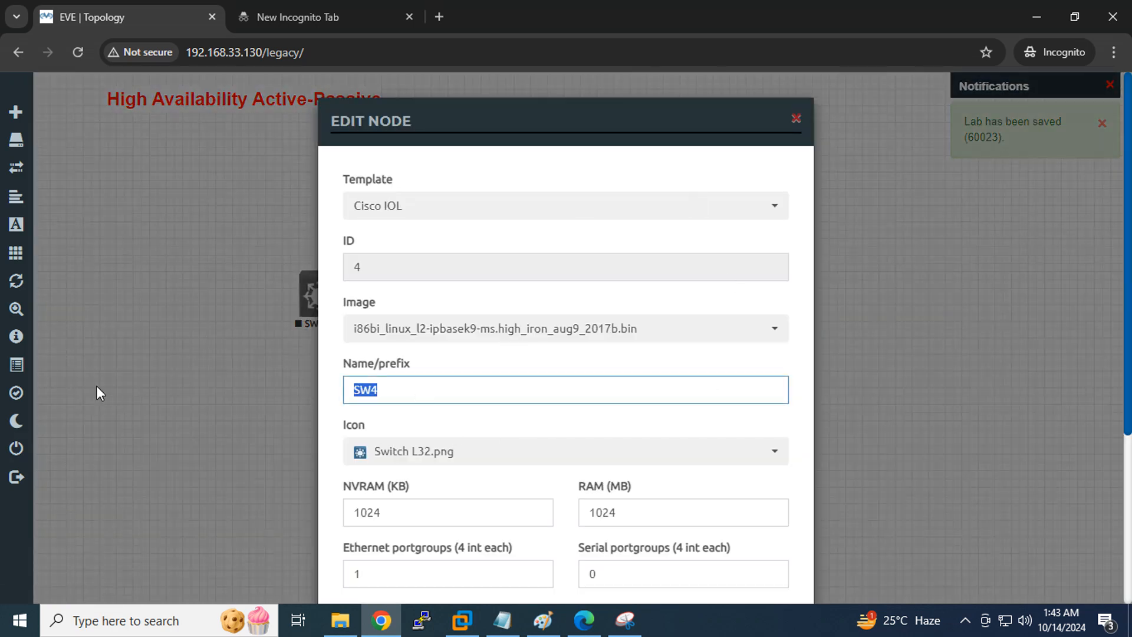
{"action": "type", "text": "SW_Internet"}
{"action": "scroll", "coordinate": [483, 424], "scroll_direction": "down", "scroll_amount": 4}
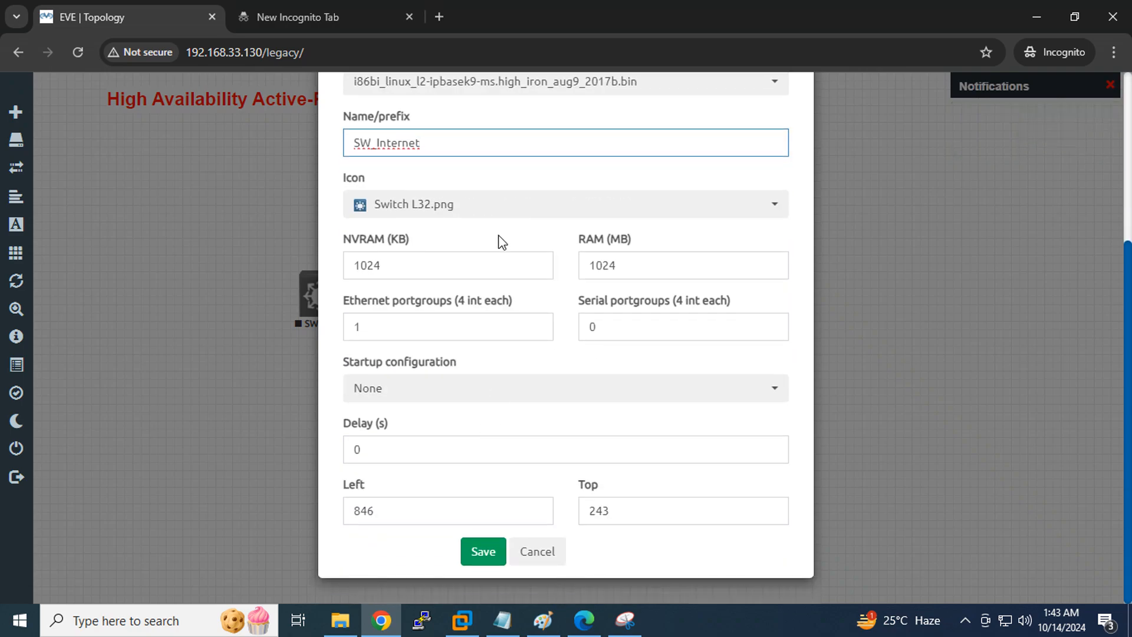
{"action": "left_click", "coordinate": [483, 554]}
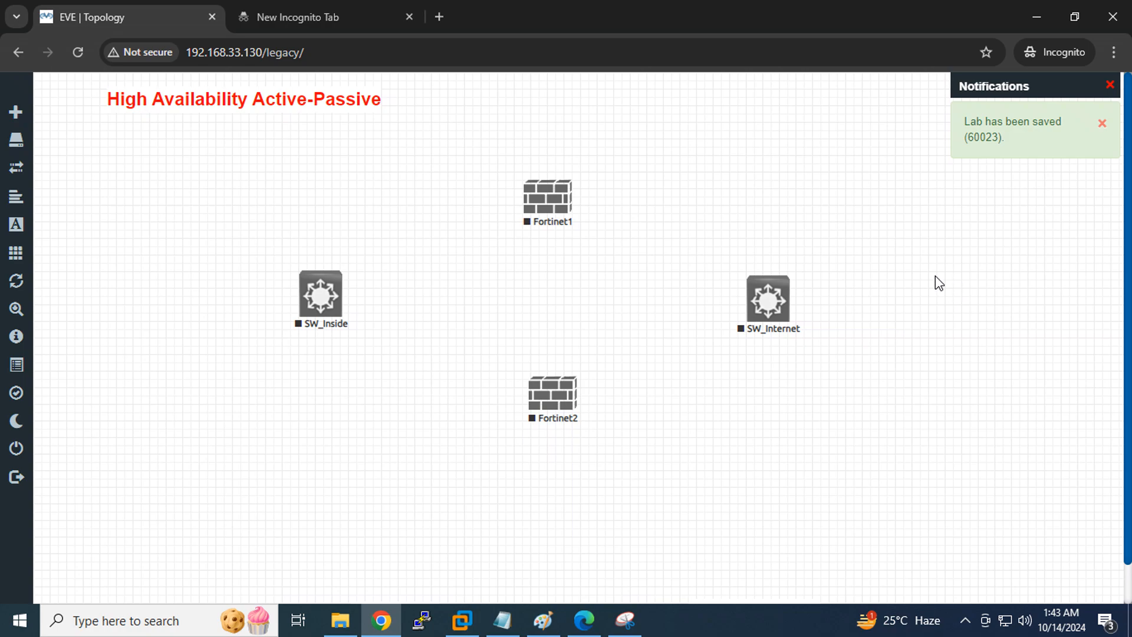
{"action": "right_click", "coordinate": [939, 283]}
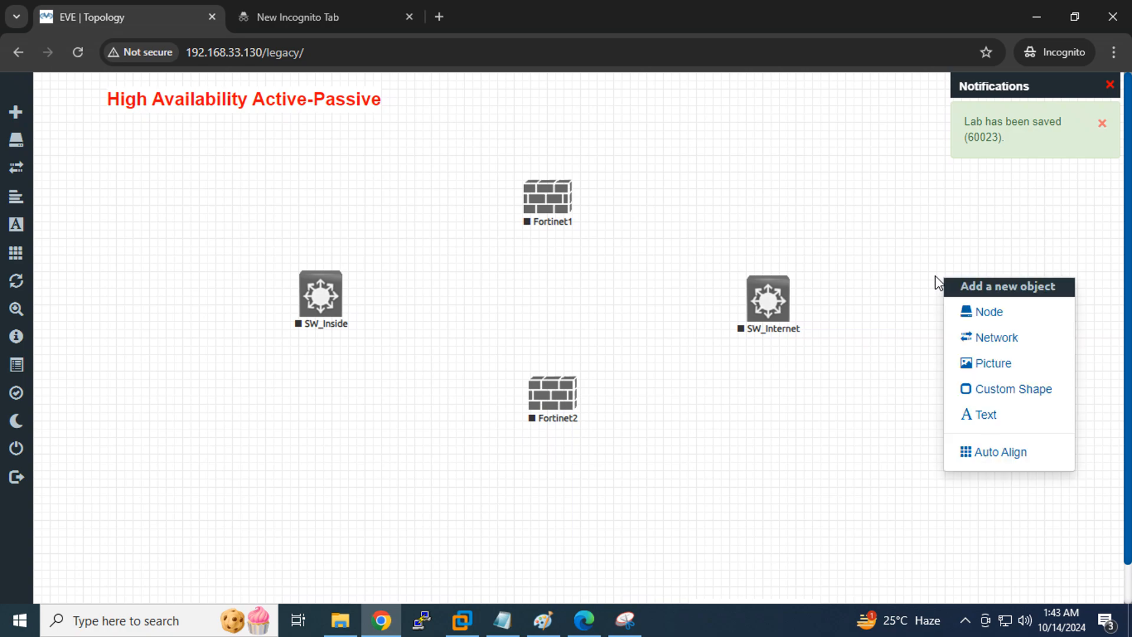
Add a Management(Cloud0) network with the cloud_sm.png icon
{"action": "left_click", "coordinate": [988, 347]}
{"action": "left_click", "coordinate": [585, 280]}
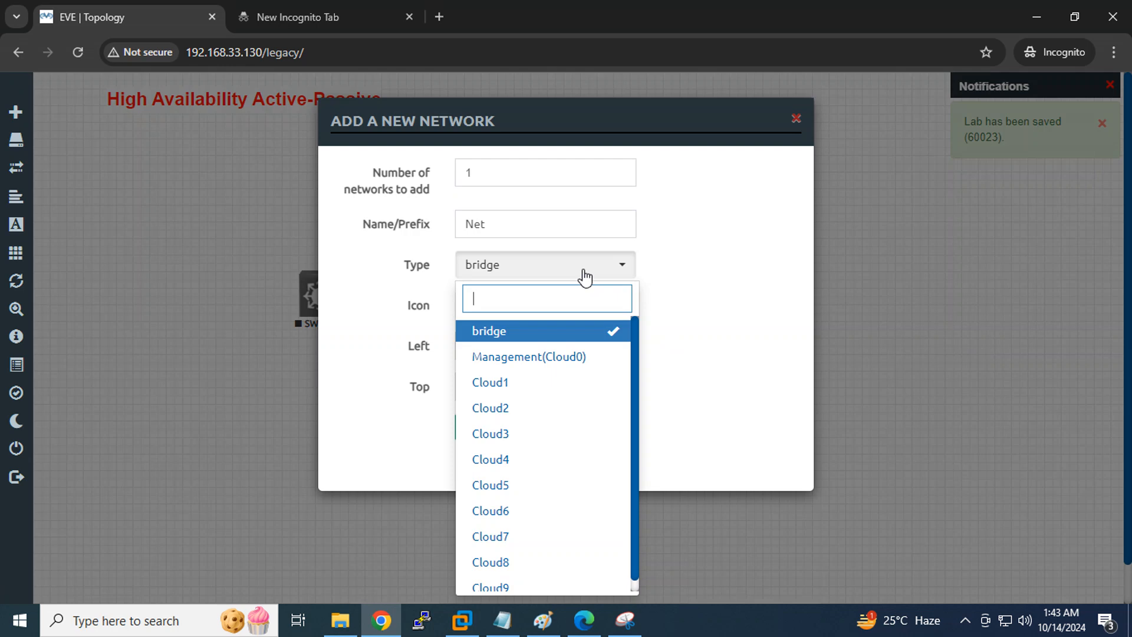
{"action": "left_click", "coordinate": [537, 360]}
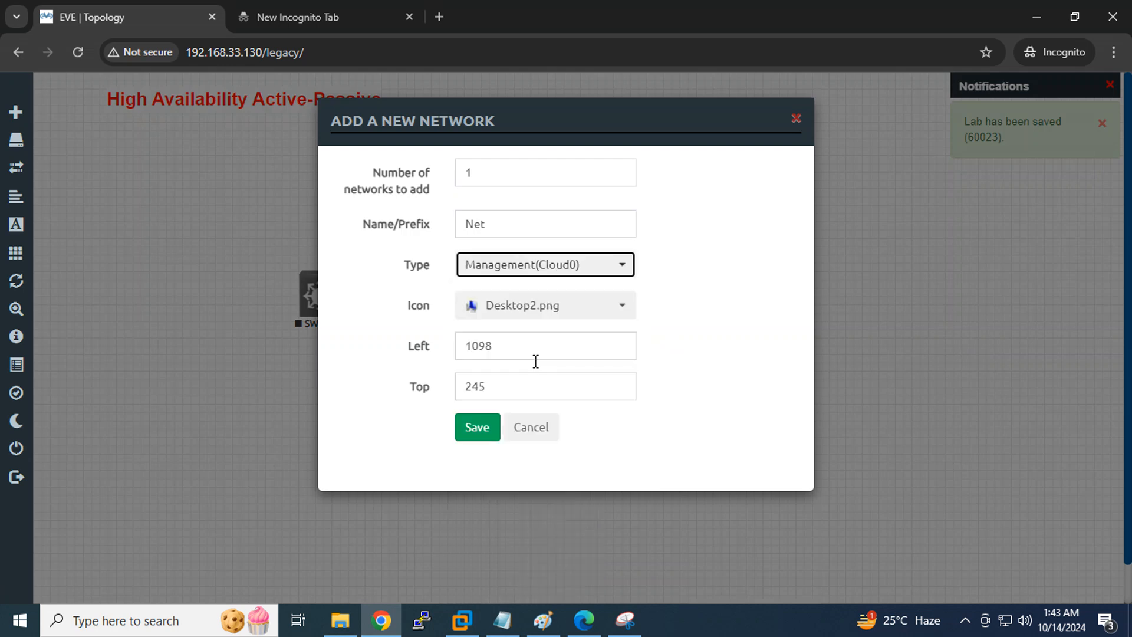
{"action": "left_click", "coordinate": [523, 323]}
{"action": "scroll", "coordinate": [537, 362], "scroll_direction": "down", "scroll_amount": 10}
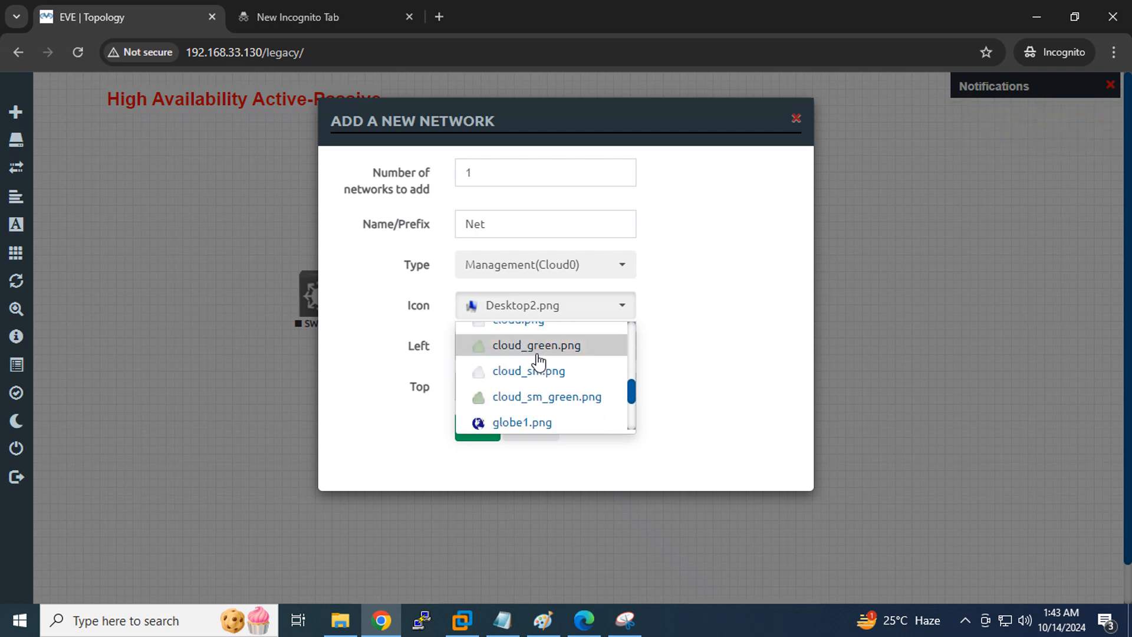
{"action": "left_click", "coordinate": [528, 371]}
{"action": "left_click", "coordinate": [469, 433]}
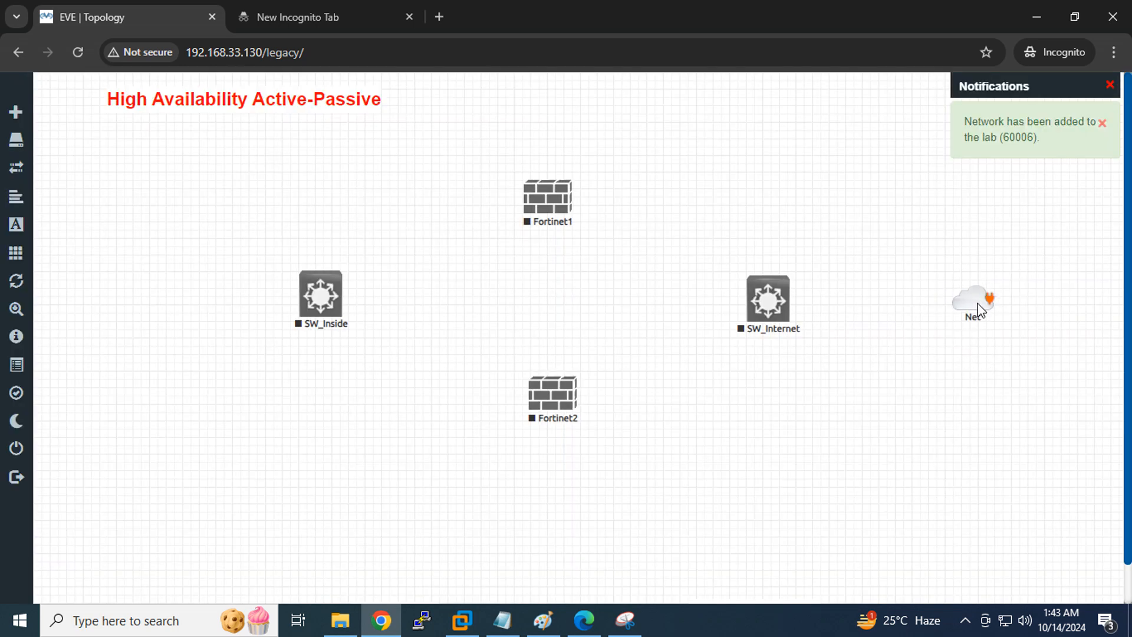
Rename the Net cloud to Internet
{"action": "right_click", "coordinate": [979, 309]}
{"action": "left_click", "coordinate": [924, 350]}
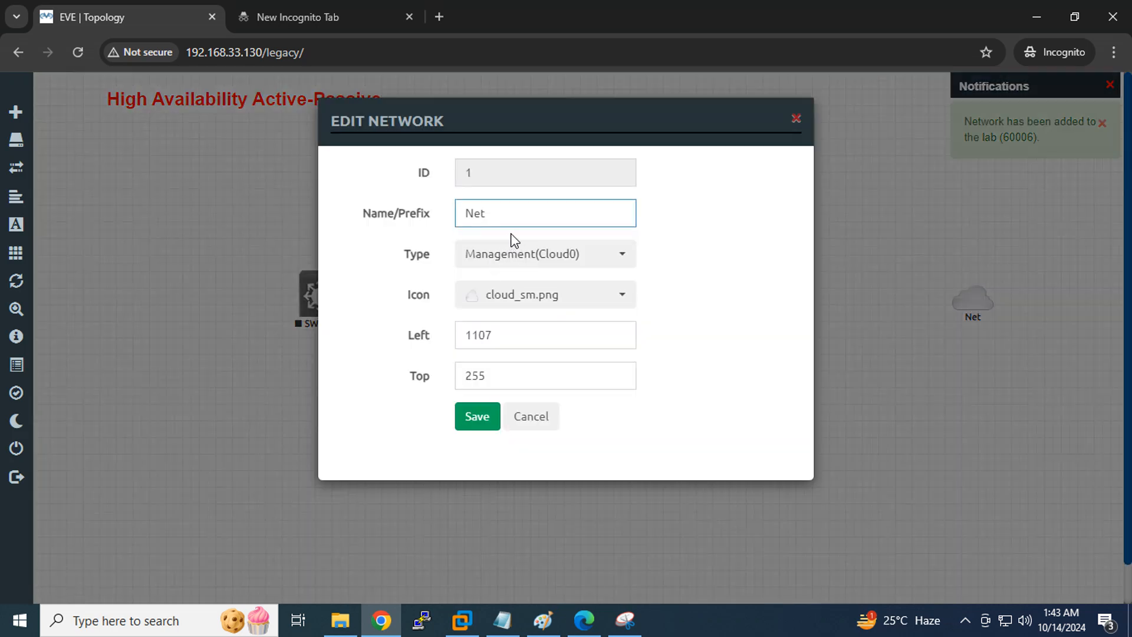
{"action": "type", "text": "Interne"}
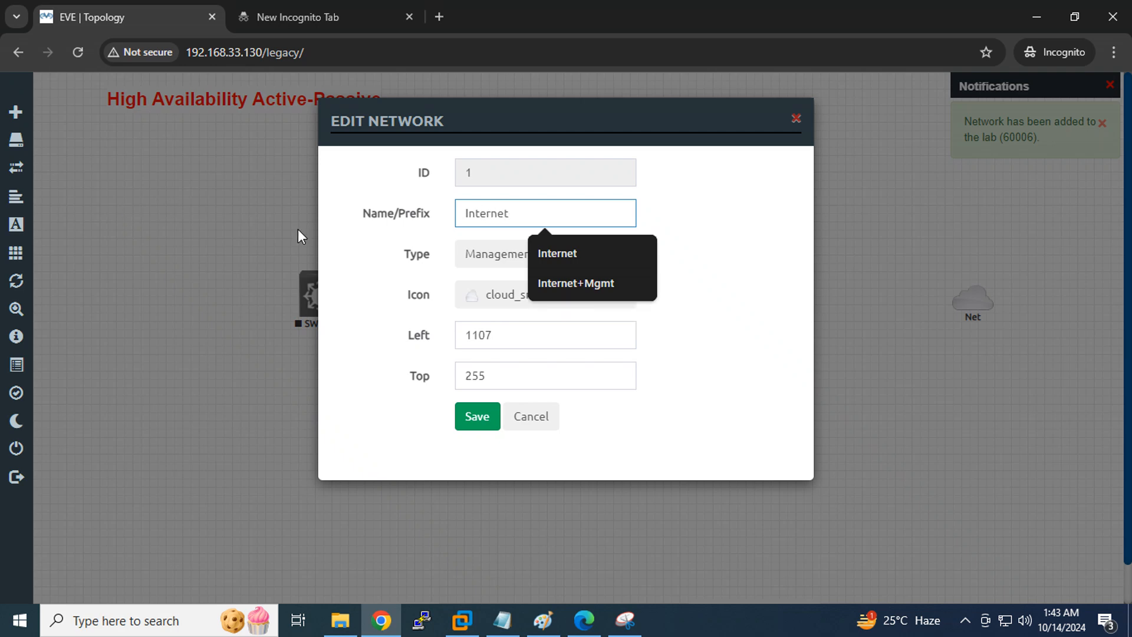
{"action": "type", "text": "t"}
{"action": "left_click", "coordinate": [537, 252]}
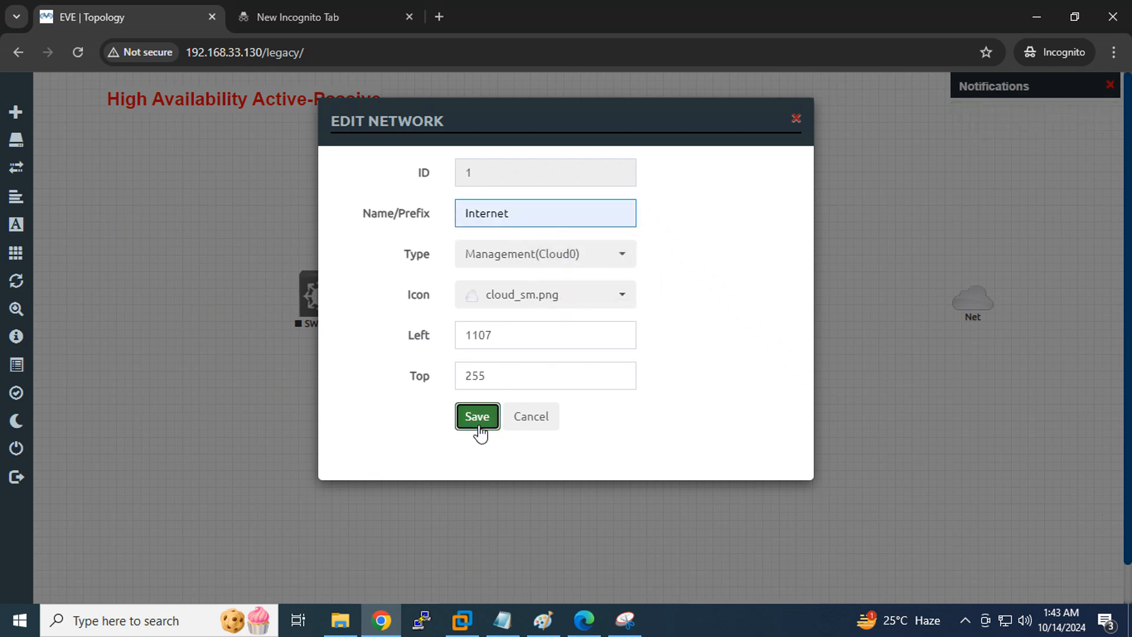
{"action": "left_click", "coordinate": [477, 419]}
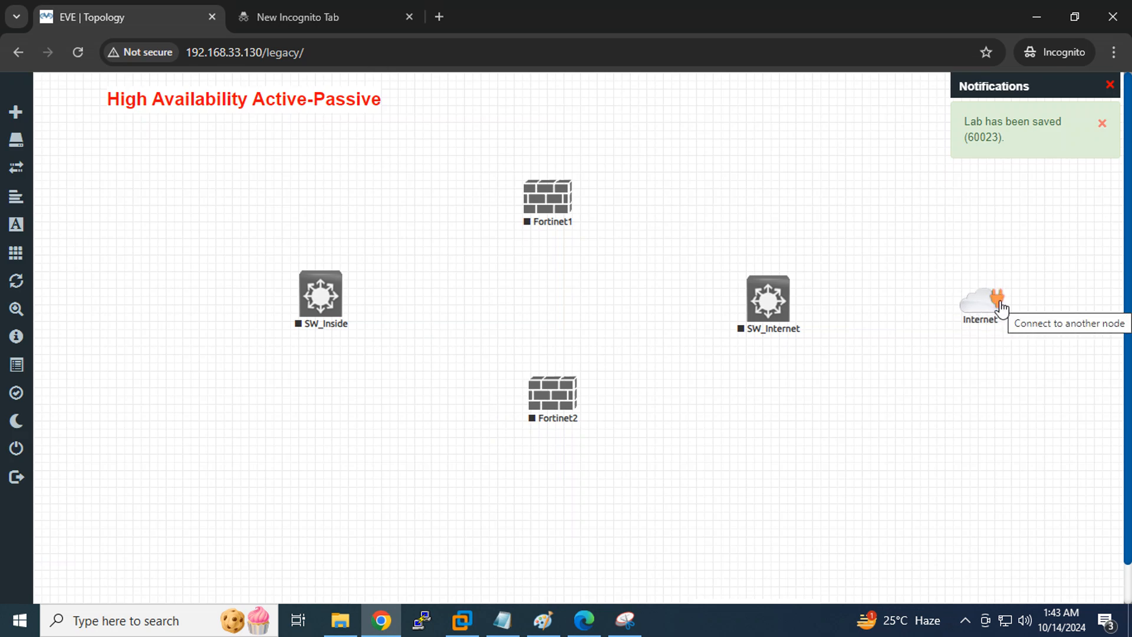
Link Internet to SW_Internet e0/0 and Fortinet1/2 port1 to SW_Internet e0/1, e0/2
{"action": "left_click_drag", "start_coordinate": [1000, 305], "coordinate": [769, 295]}
{"action": "left_click", "coordinate": [598, 443]}
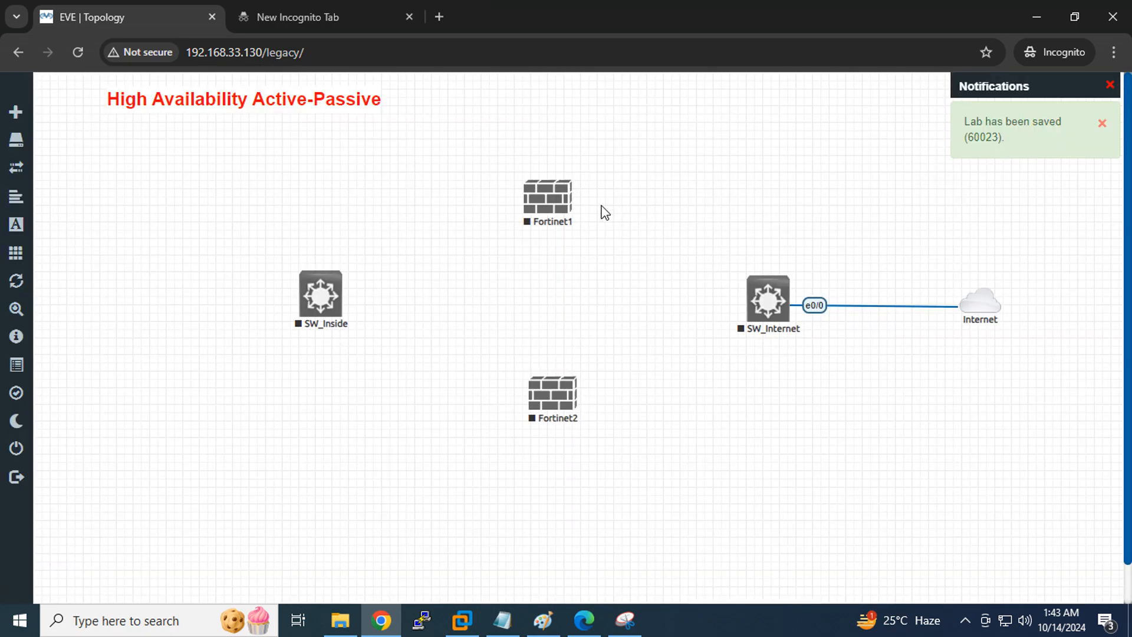
{"action": "left_click_drag", "start_coordinate": [566, 194], "coordinate": [757, 301]}
{"action": "left_click", "coordinate": [602, 528]}
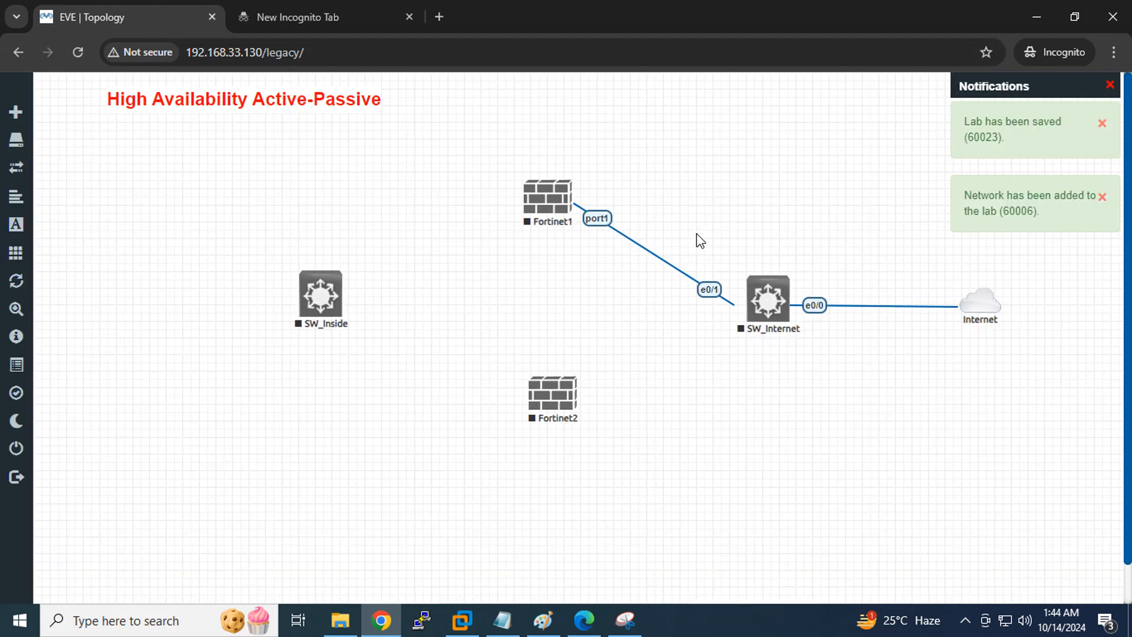
{"action": "mouse_move", "coordinate": [574, 392]}
{"action": "left_click_drag", "start_coordinate": [631, 371], "coordinate": [745, 311]}
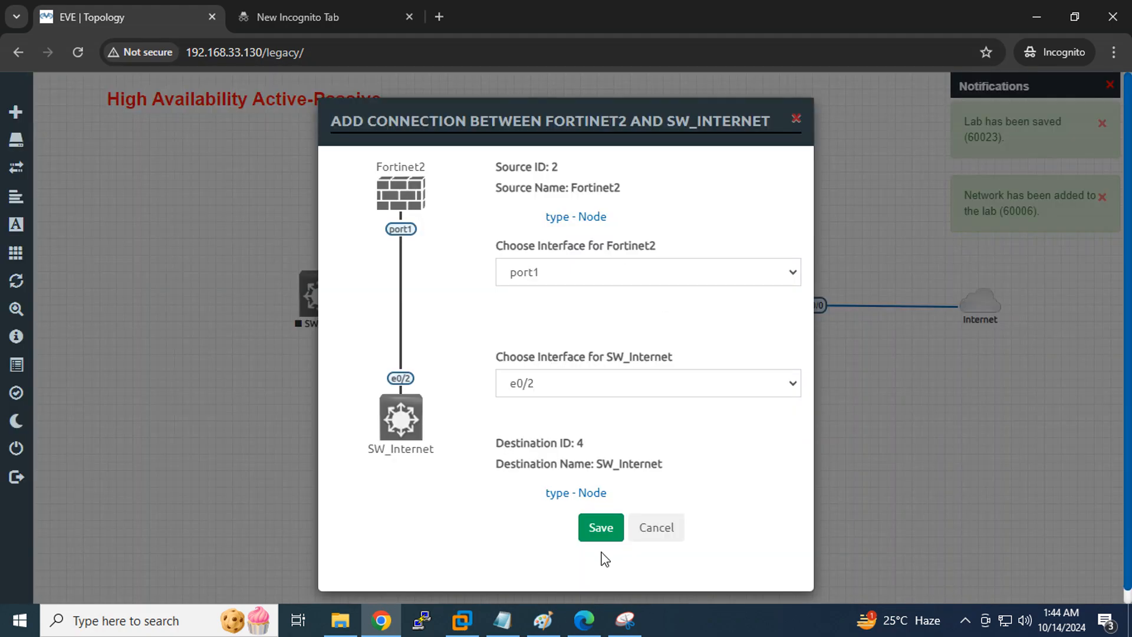
{"action": "left_click", "coordinate": [599, 533]}
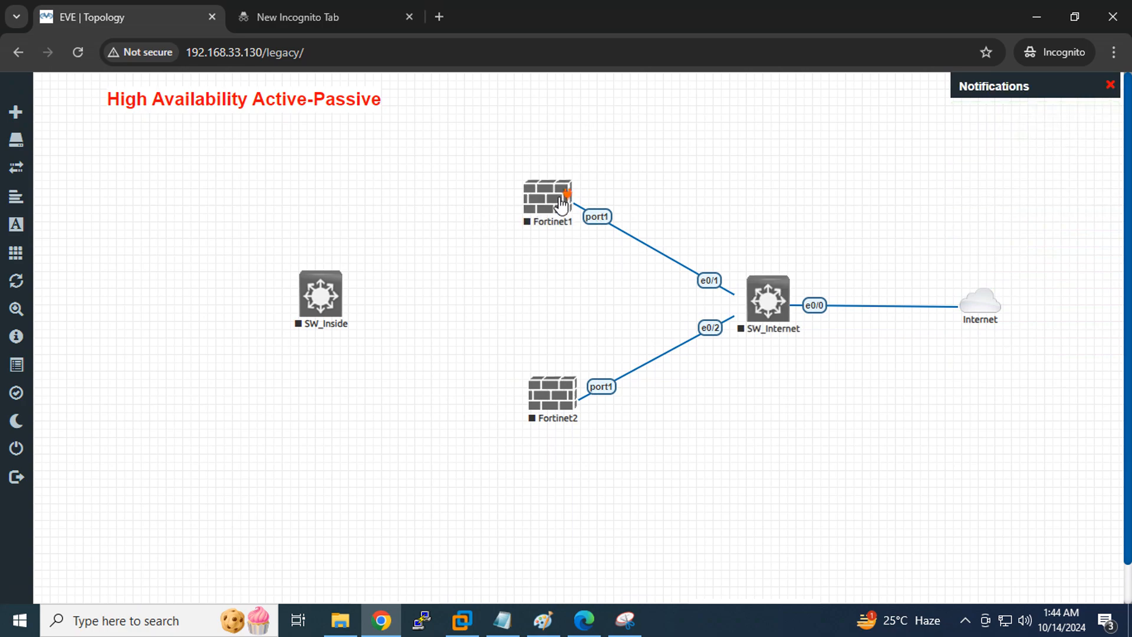
Link Fortinet1 and Fortinet2 port2 to SW_Inside e0/0 and e0/1
{"action": "left_click_drag", "start_coordinate": [561, 200], "coordinate": [320, 294]}
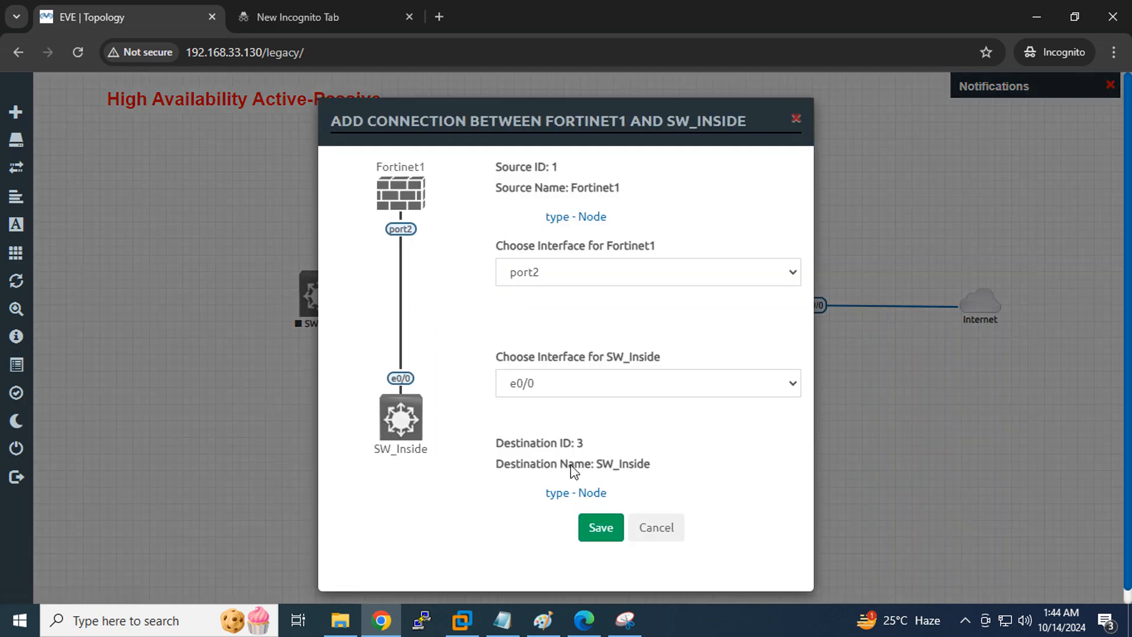
{"action": "left_click", "coordinate": [597, 527]}
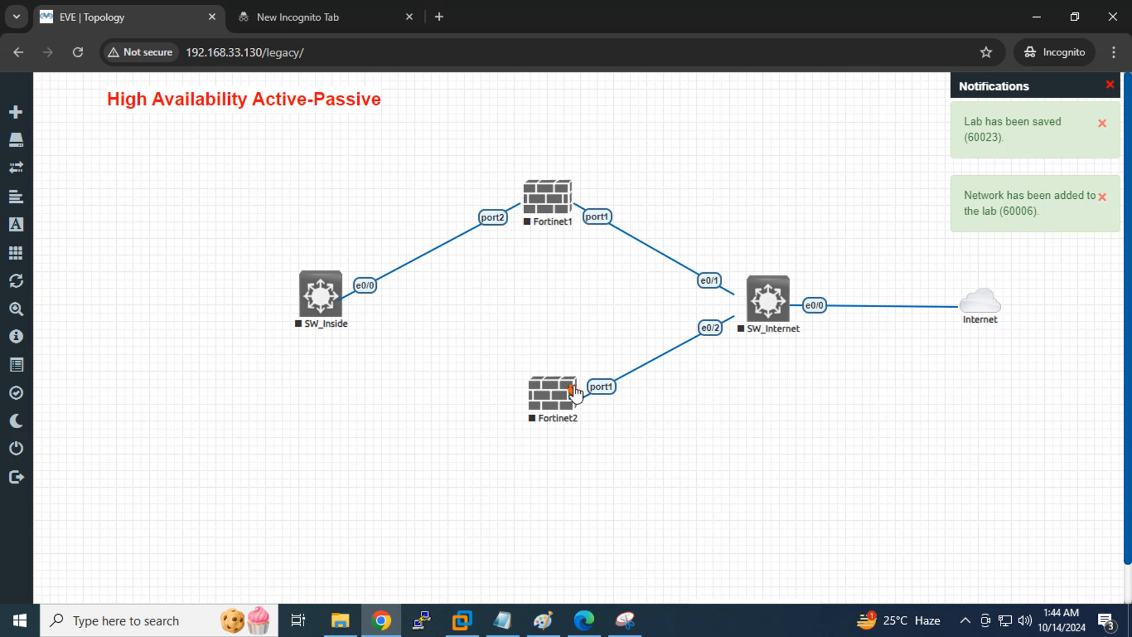
{"action": "left_click_drag", "start_coordinate": [573, 389], "coordinate": [338, 309]}
{"action": "left_click", "coordinate": [596, 527]}
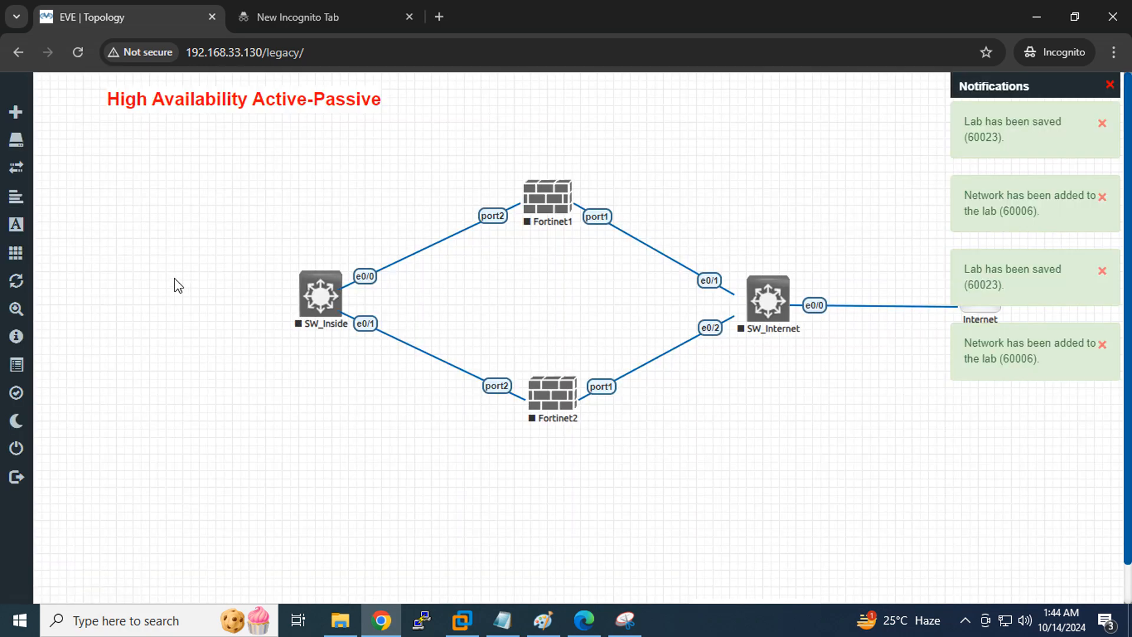
Start a new Windows node with count 2 and name prefix Host
{"action": "right_click", "coordinate": [101, 260]}
{"action": "left_click", "coordinate": [128, 293]}
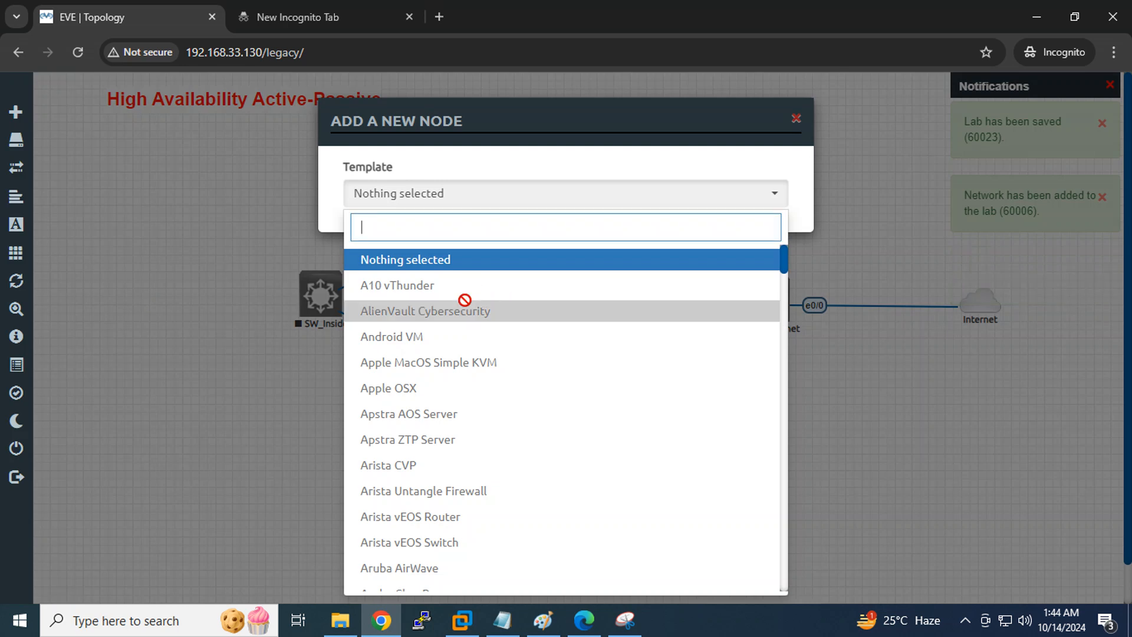
{"action": "type", "text": "win"}
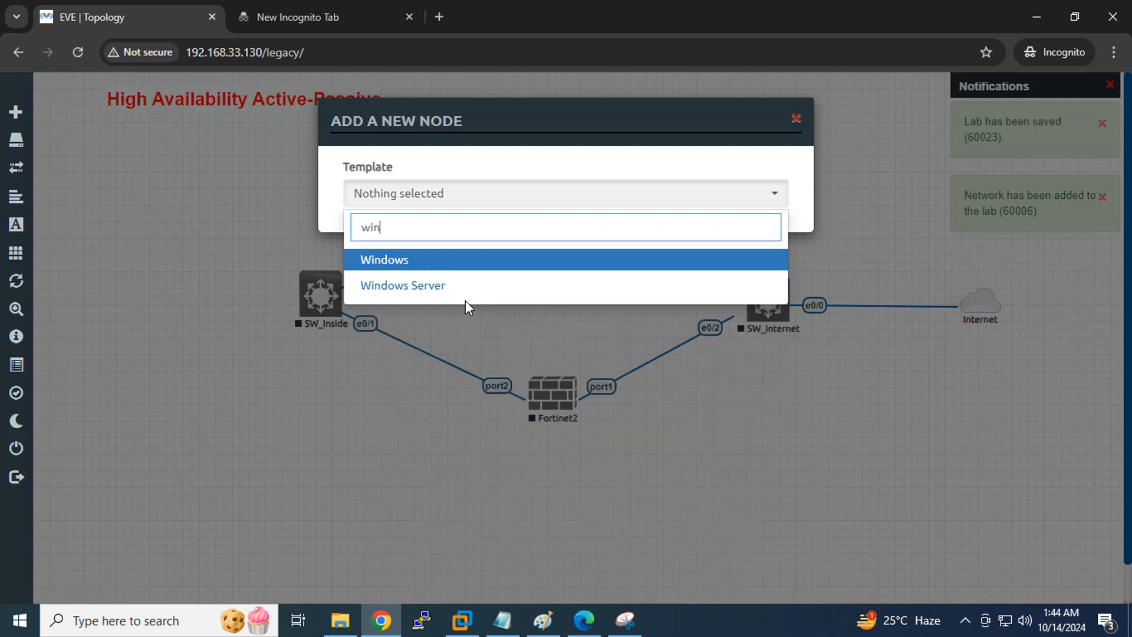
{"action": "left_click", "coordinate": [456, 262]}
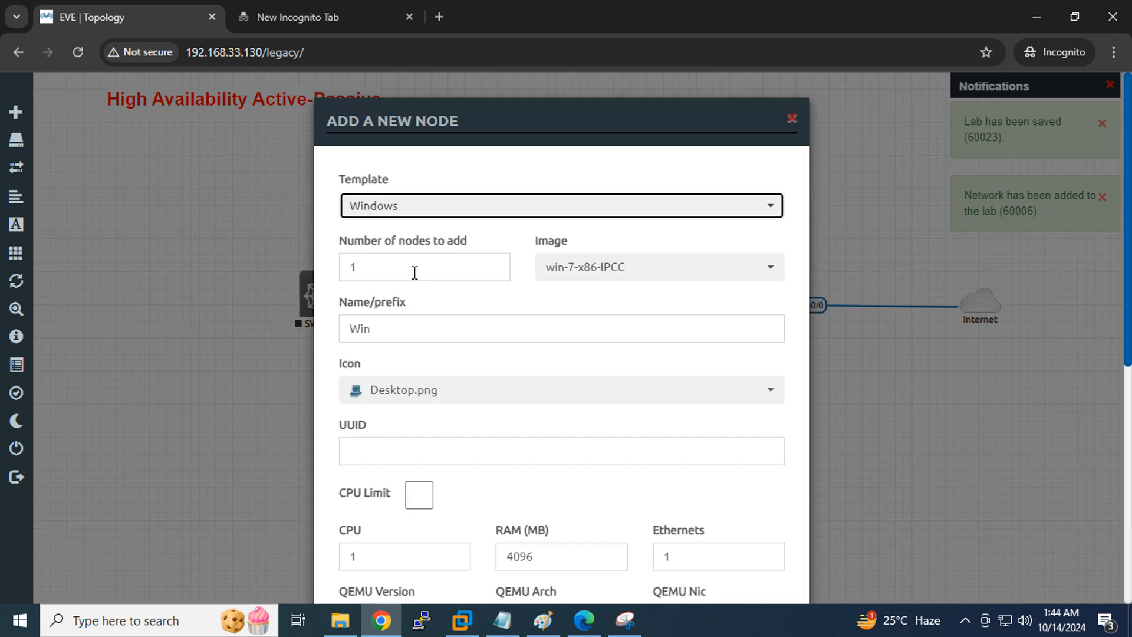
{"action": "key", "text": "Tab"}
{"action": "type", "text": "2"}
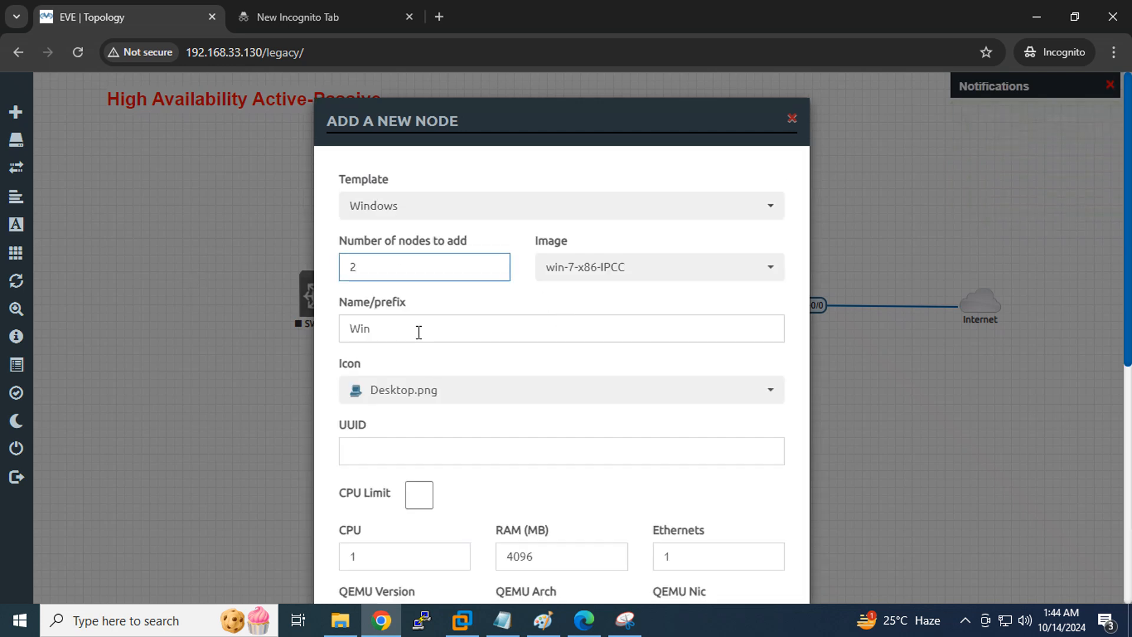
{"action": "key", "text": "Tab"}
{"action": "type", "text": "Ho"}
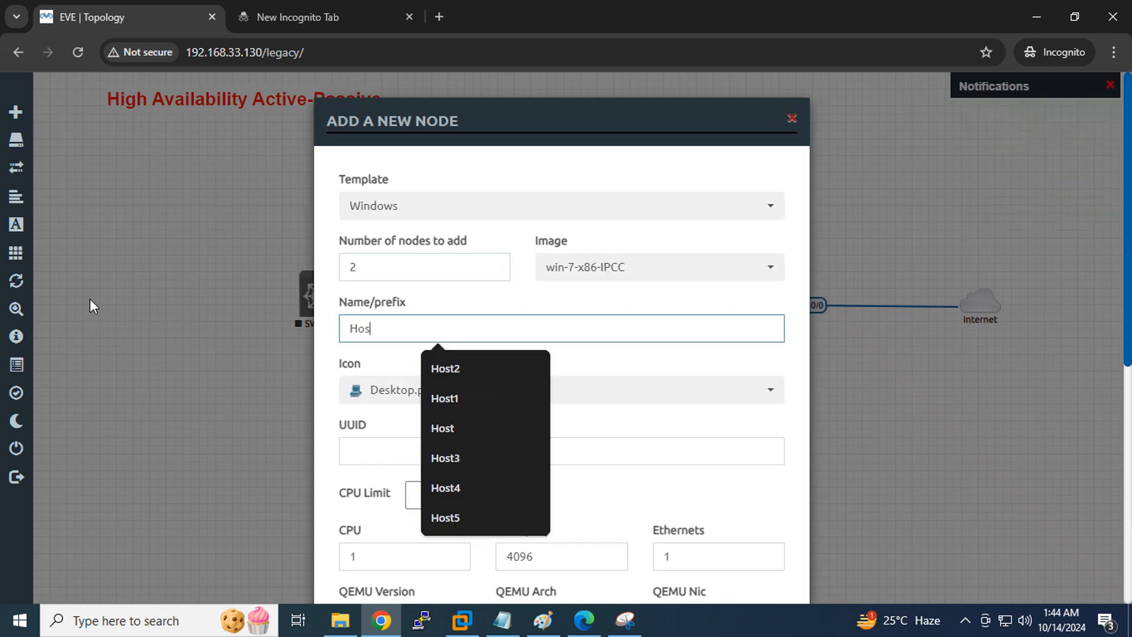
Give the Windows hosts the Desktop3.png icon and create them
{"action": "scroll", "coordinate": [668, 349], "scroll_direction": "down", "scroll_amount": 7}
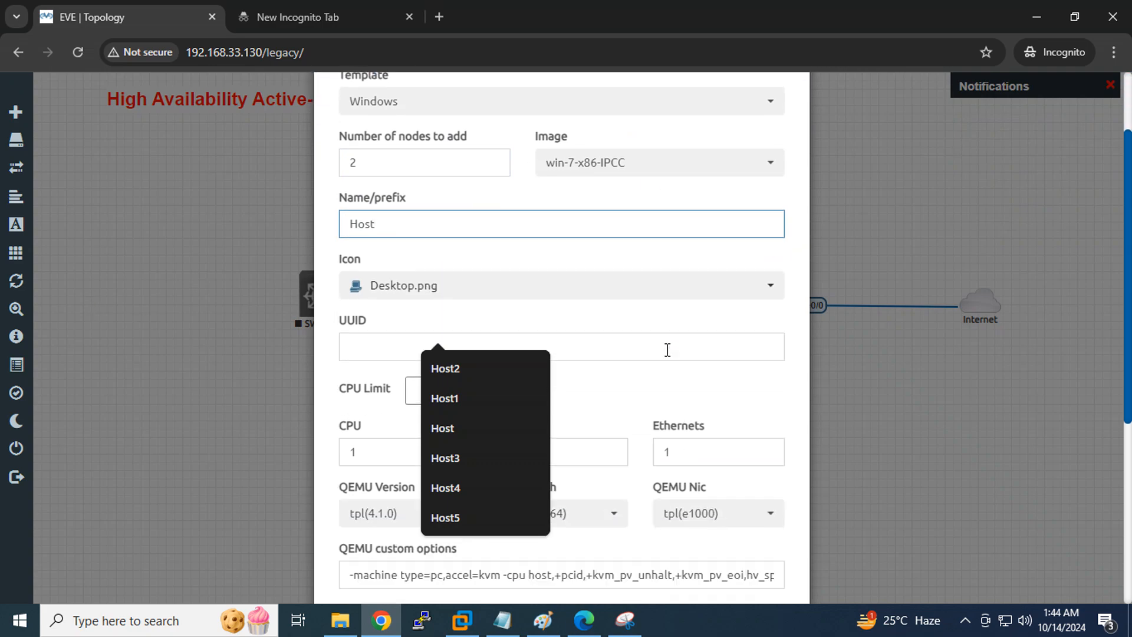
{"action": "scroll", "coordinate": [538, 263], "scroll_direction": "up", "scroll_amount": 4}
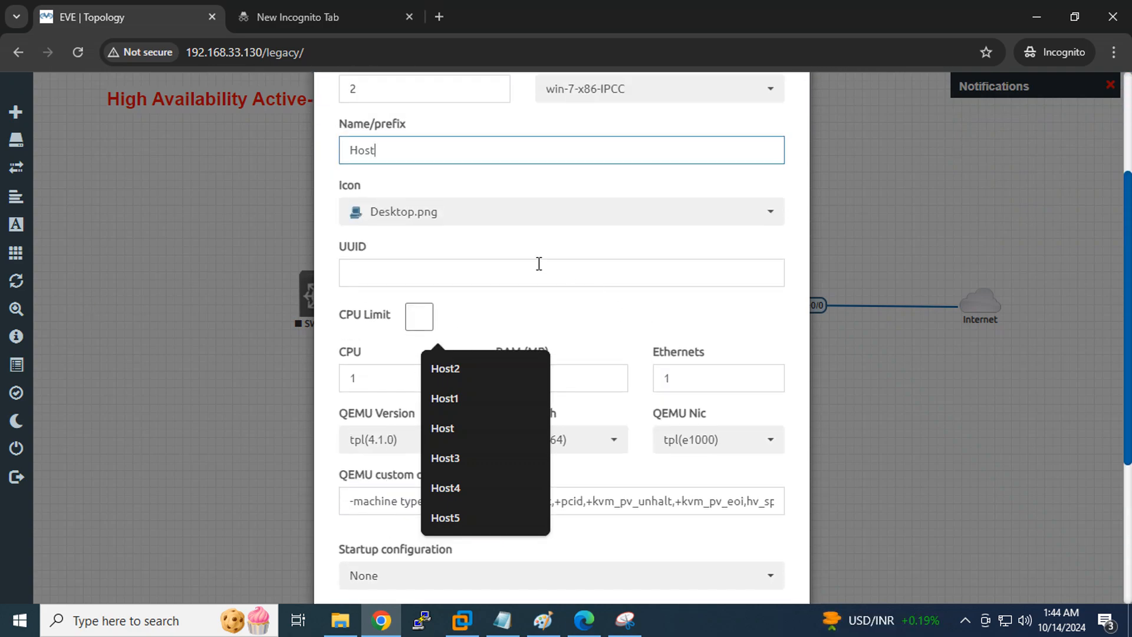
{"action": "left_click", "coordinate": [449, 219]}
{"action": "scroll", "coordinate": [413, 269], "scroll_direction": "down", "scroll_amount": 3}
{"action": "left_click", "coordinate": [413, 259]}
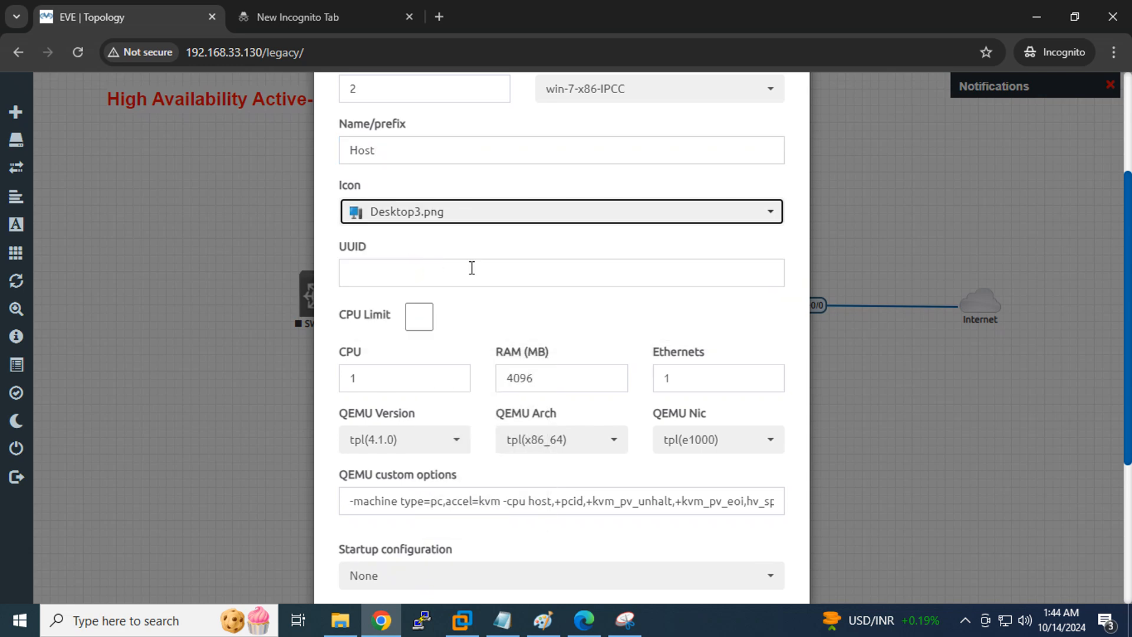
{"action": "scroll", "coordinate": [522, 328], "scroll_direction": "down", "scroll_amount": 4}
{"action": "left_click", "coordinate": [479, 551]}
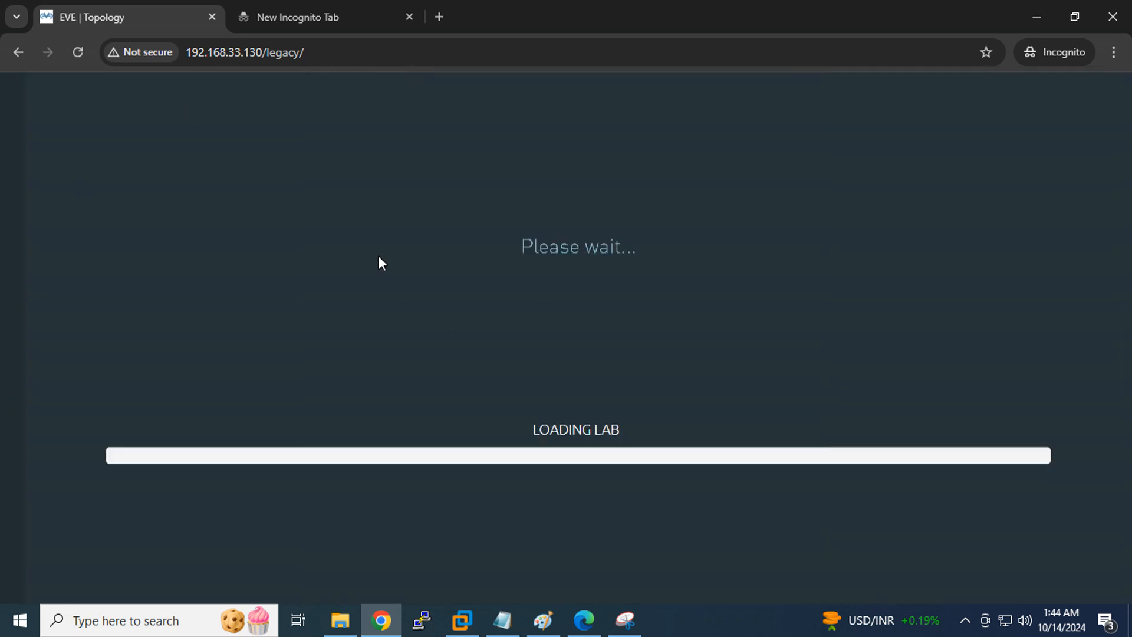
Place the hosts at the left and rename Host5 to Host1
{"action": "left_click_drag", "start_coordinate": [177, 276], "coordinate": [119, 396]}
{"action": "left_click_drag", "start_coordinate": [136, 284], "coordinate": [124, 220]}
{"action": "right_click", "coordinate": [124, 219]}
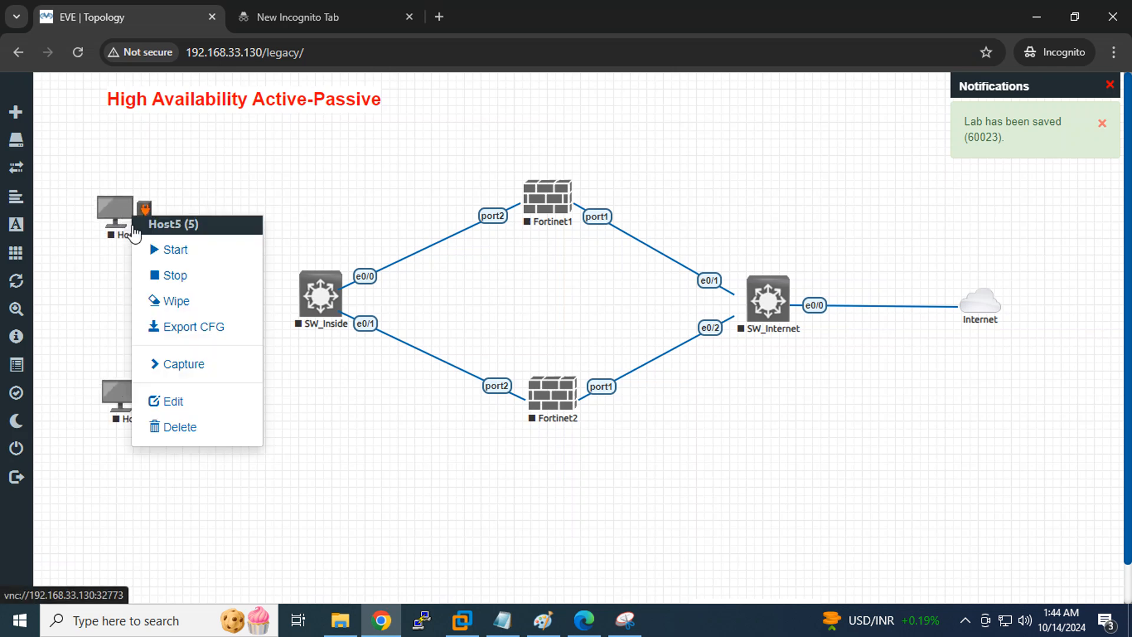
{"action": "left_click", "coordinate": [173, 398]}
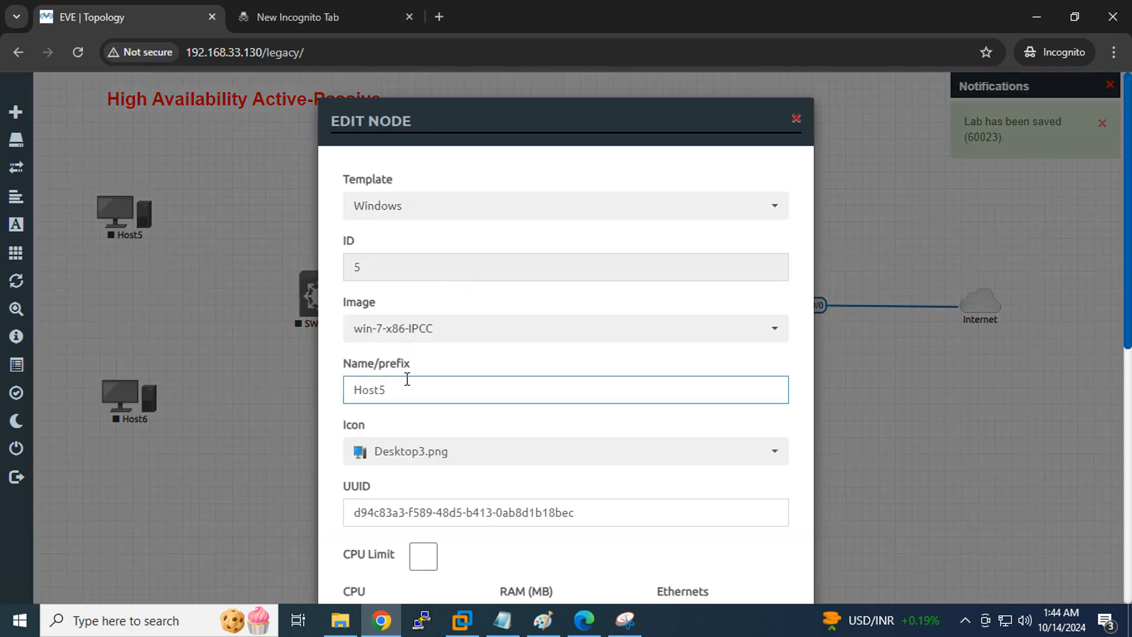
{"action": "left_click", "coordinate": [447, 382]}
{"action": "key", "text": "BackSpace"}
{"action": "type", "text": "1"}
{"action": "scroll", "coordinate": [448, 383], "scroll_direction": "down", "scroll_amount": 8}
{"action": "left_click", "coordinate": [478, 559]}
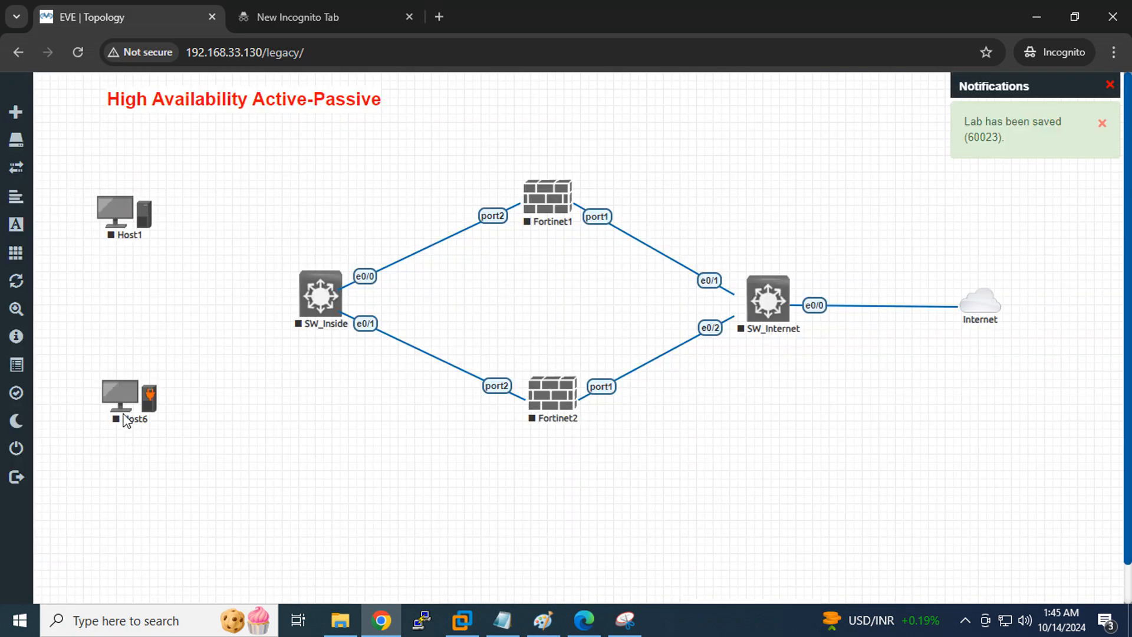
Edit Host6's name, replacing the 6 with 3, and save it
{"action": "right_click", "coordinate": [126, 420]}
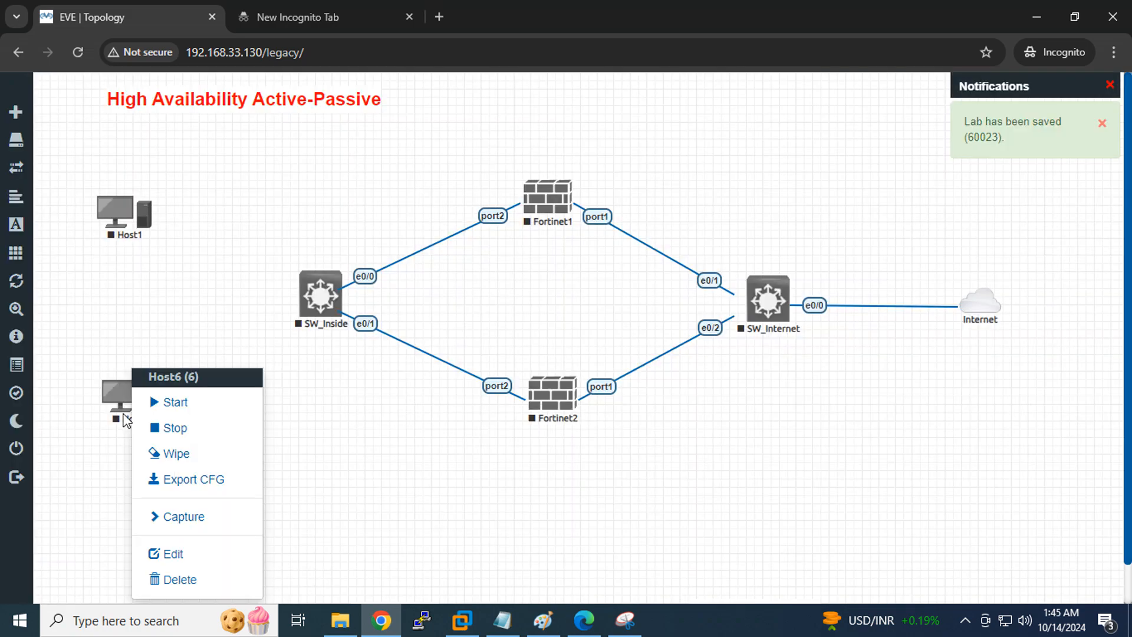
{"action": "left_click", "coordinate": [169, 553]}
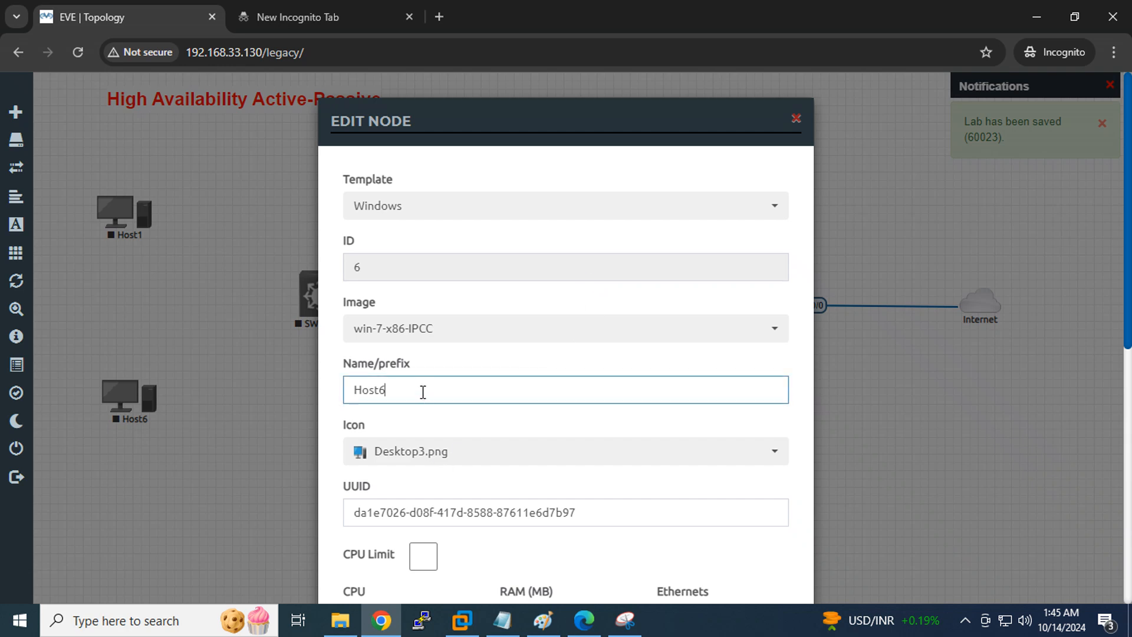
{"action": "key", "text": "BackSpace"}
{"action": "type", "text": "3"}
{"action": "scroll", "coordinate": [566, 400], "scroll_direction": "down", "scroll_amount": 7}
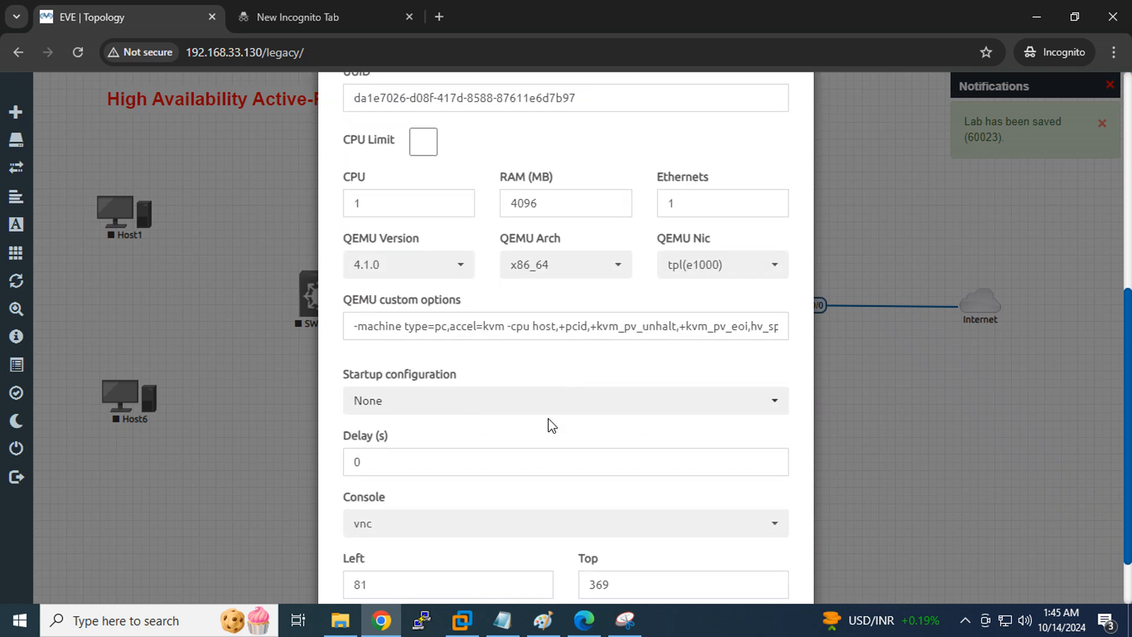
{"action": "scroll", "coordinate": [457, 540], "scroll_direction": "down", "scroll_amount": 2}
{"action": "left_click", "coordinate": [483, 551]}
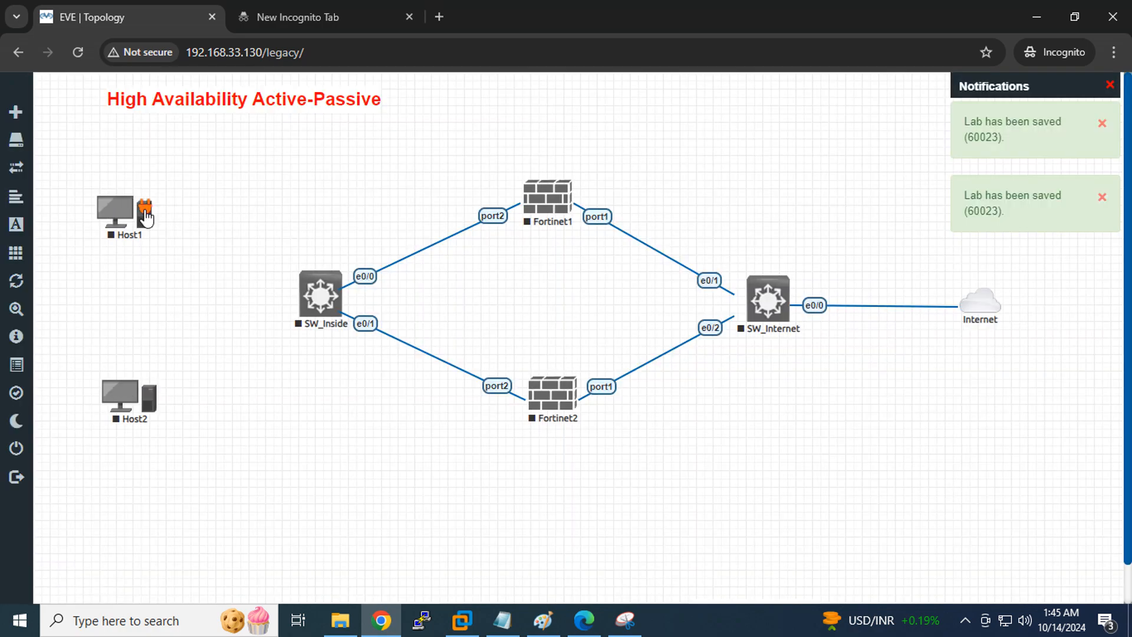
Link Host1 e0 to SW_Inside e0/2 and Host2 e0 to SW_Inside e0/3
{"action": "left_click_drag", "start_coordinate": [145, 212], "coordinate": [320, 295]}
{"action": "left_click", "coordinate": [600, 527]}
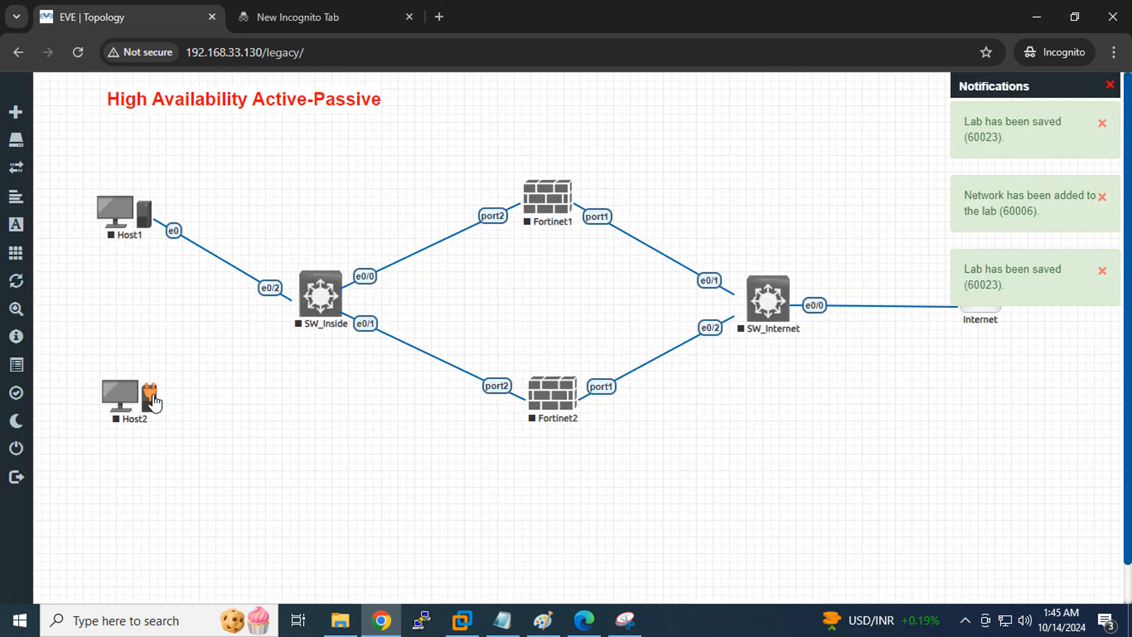
{"action": "left_click_drag", "start_coordinate": [152, 392], "coordinate": [321, 292]}
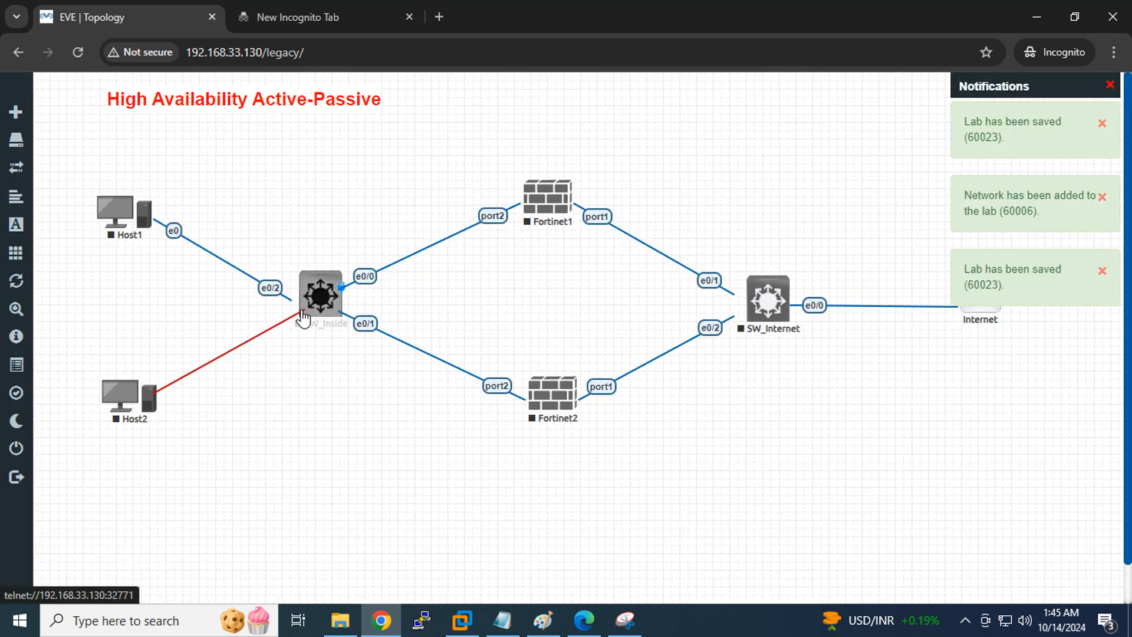
{"action": "left_click", "coordinate": [601, 527]}
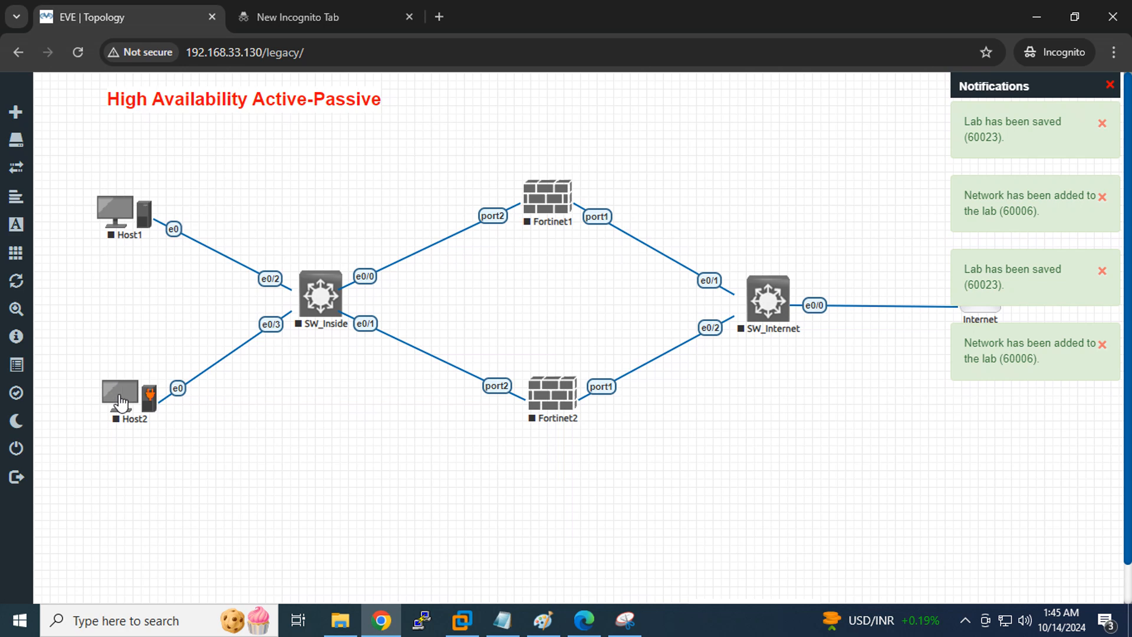
Nudge Host2 below Host1 and adjust the Internet cloud's position
{"action": "left_click_drag", "start_coordinate": [122, 404], "coordinate": [110, 399]}
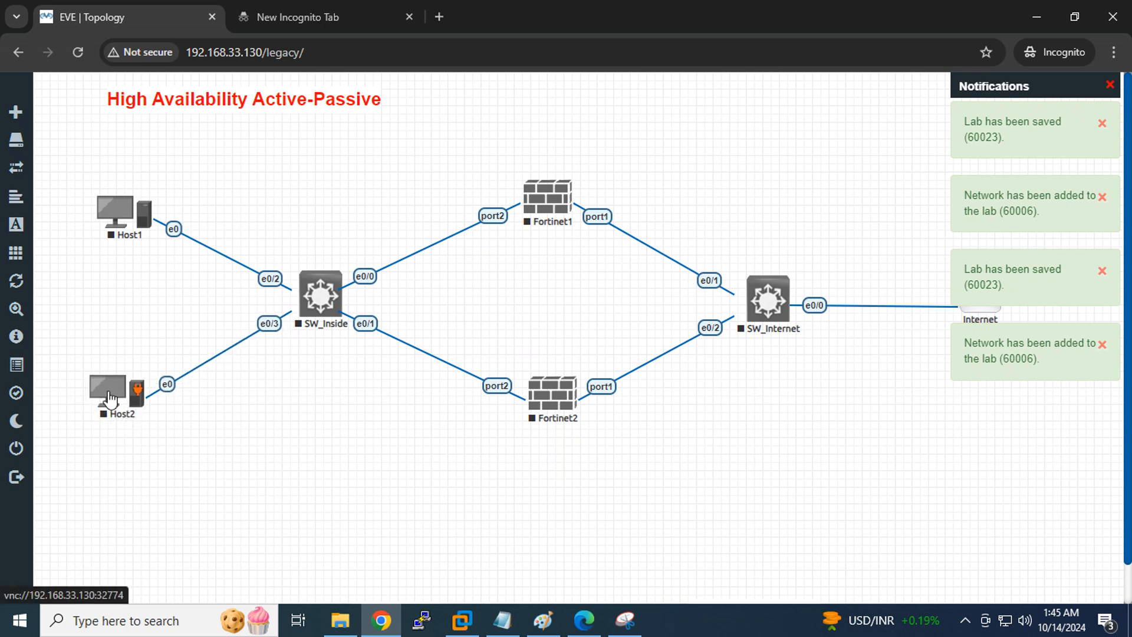
{"action": "left_click_drag", "start_coordinate": [977, 301], "coordinate": [977, 304]}
{"action": "right_click", "coordinate": [971, 390]}
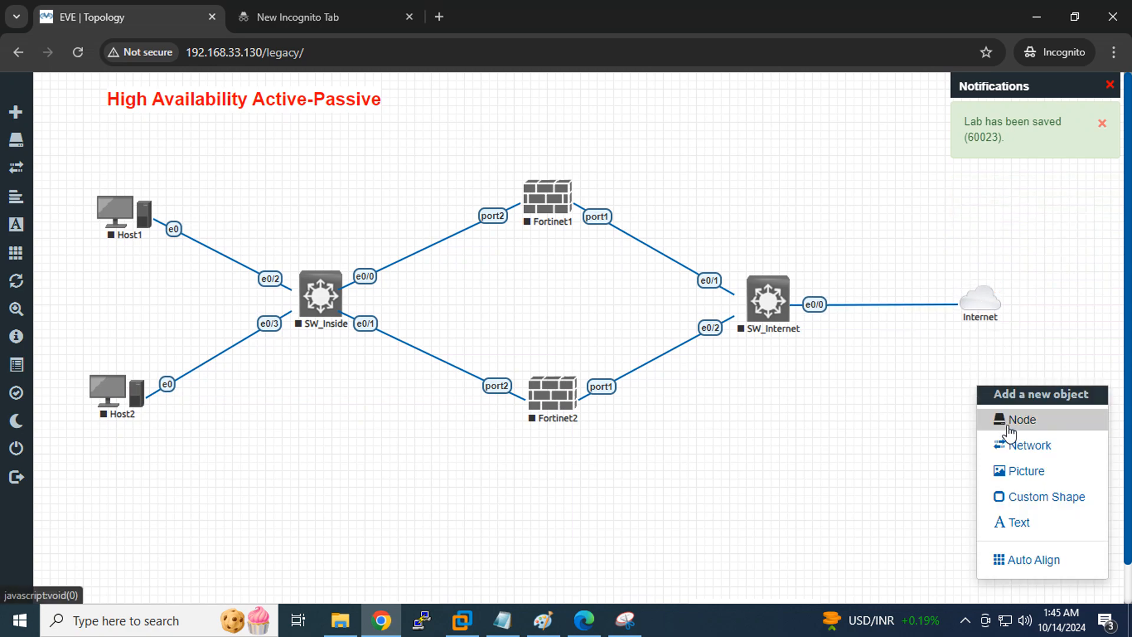
Add a Cisco IOS 3725 router with the Router.png icon named R_Internet
{"action": "left_click", "coordinate": [984, 417]}
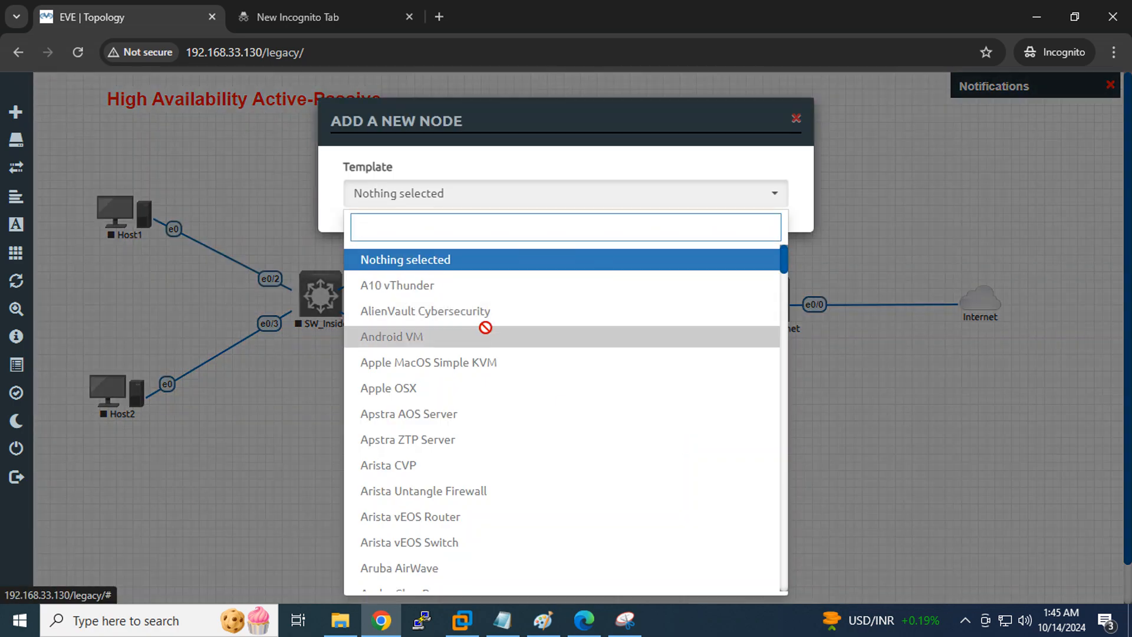
{"action": "scroll", "coordinate": [486, 327], "scroll_direction": "down", "scroll_amount": 15}
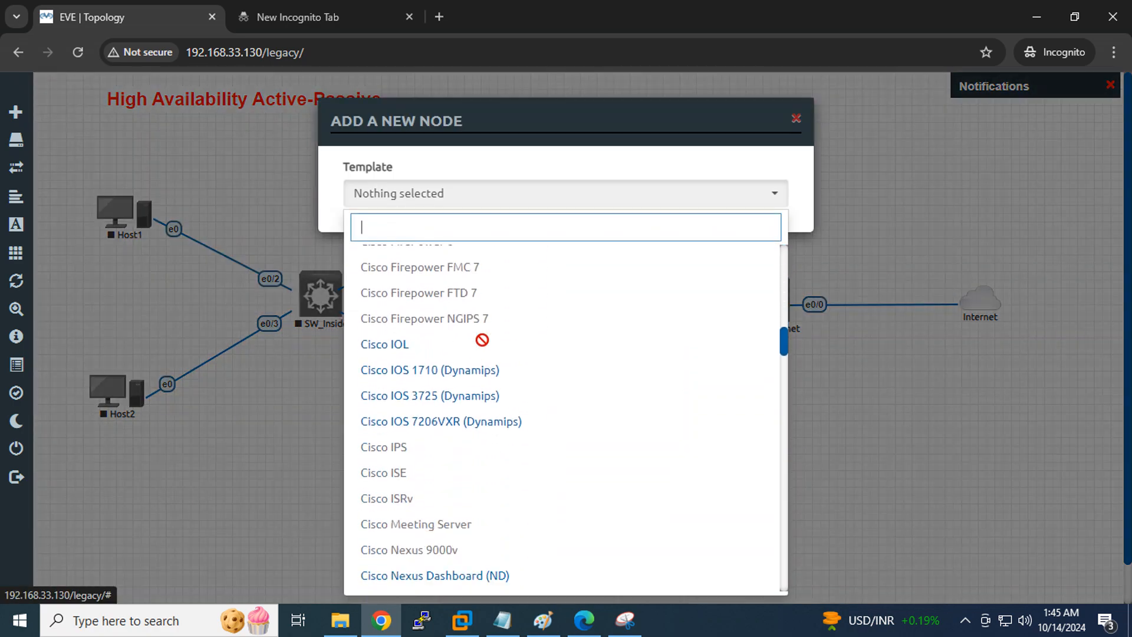
{"action": "left_click", "coordinate": [465, 396]}
{"action": "left_click", "coordinate": [435, 396]}
{"action": "left_click", "coordinate": [436, 399]}
{"action": "left_click_drag", "start_coordinate": [384, 328], "coordinate": [223, 323]}
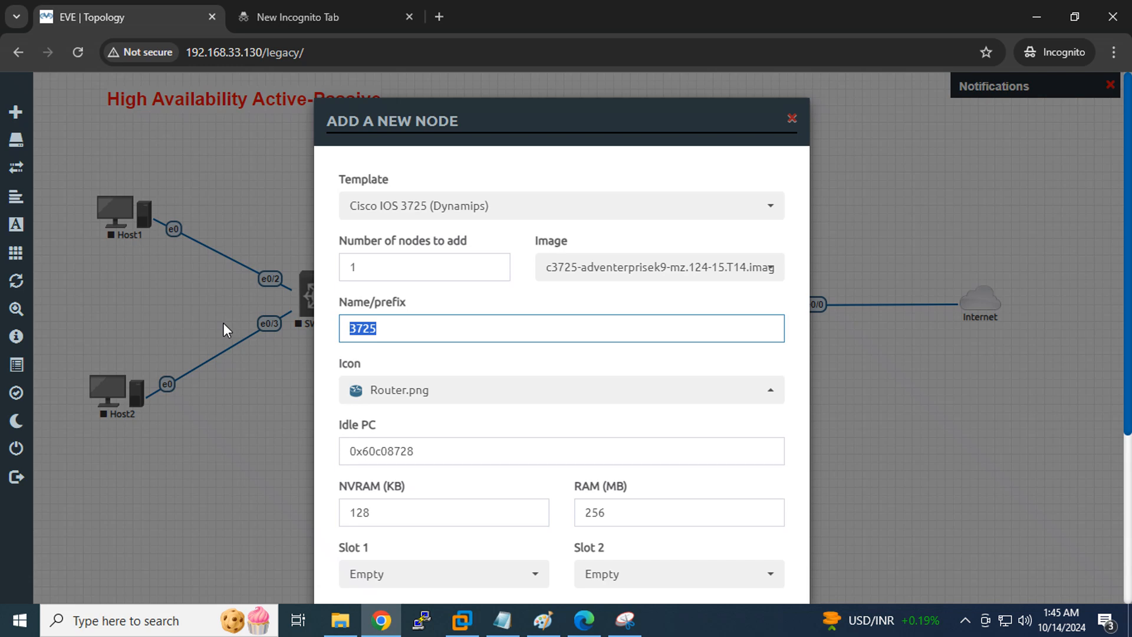
{"action": "type", "text": "R_Internet"}
{"action": "scroll", "coordinate": [559, 369], "scroll_direction": "down", "scroll_amount": 5}
{"action": "left_click", "coordinate": [477, 554]}
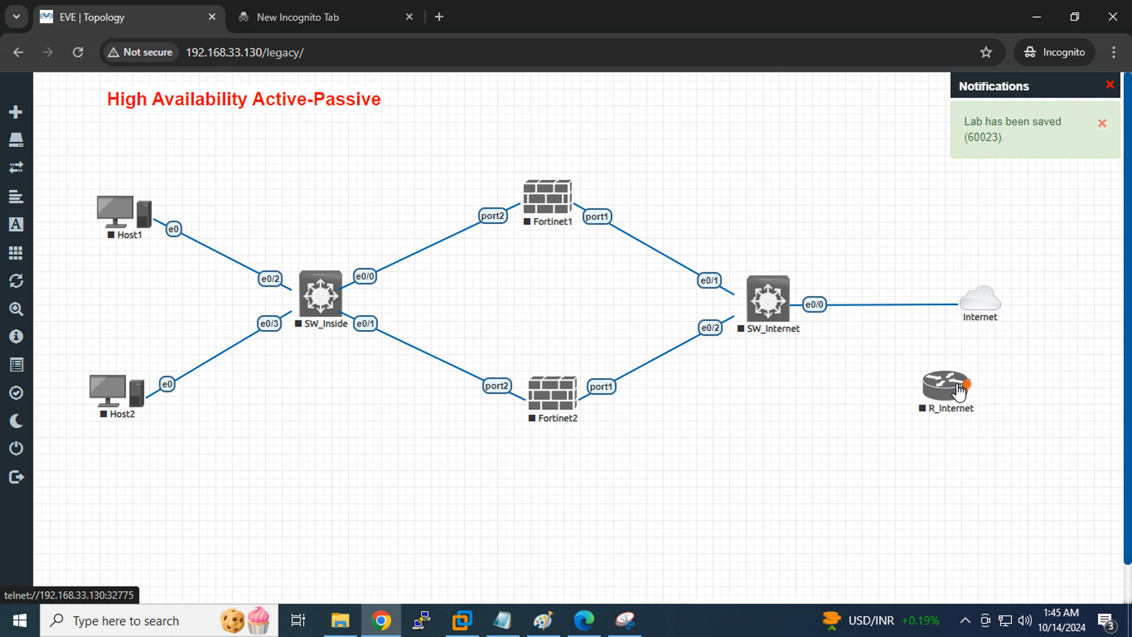
Connect R_Internet fa0/0 to SW_Internet e0/3 and level the Internet cloud
{"action": "left_click_drag", "start_coordinate": [960, 390], "coordinate": [767, 300]}
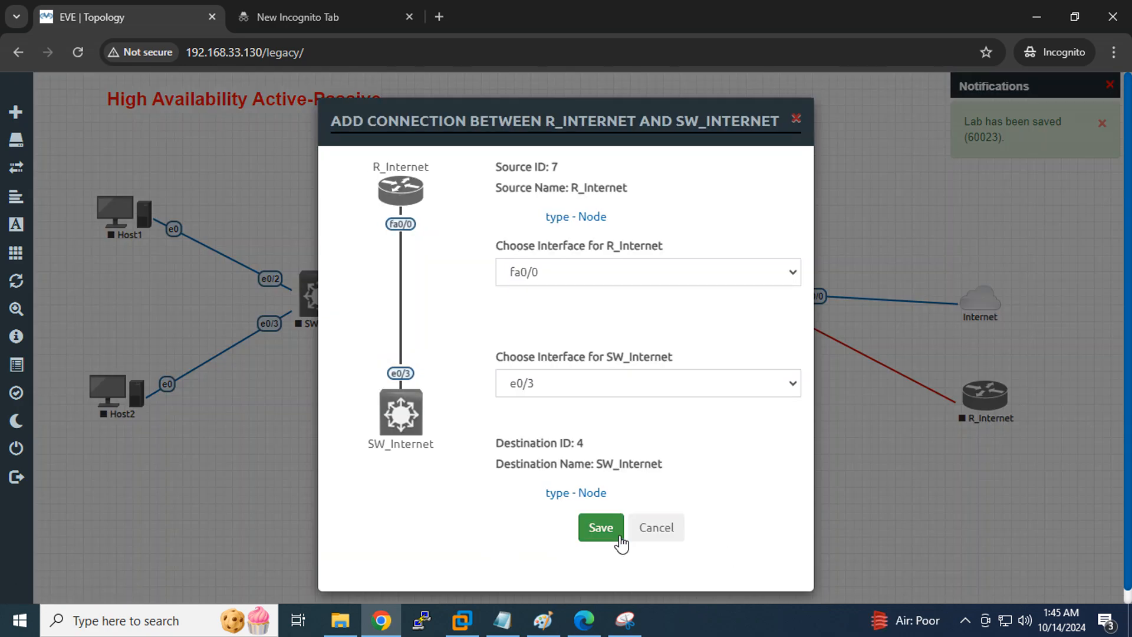
{"action": "left_click", "coordinate": [606, 536]}
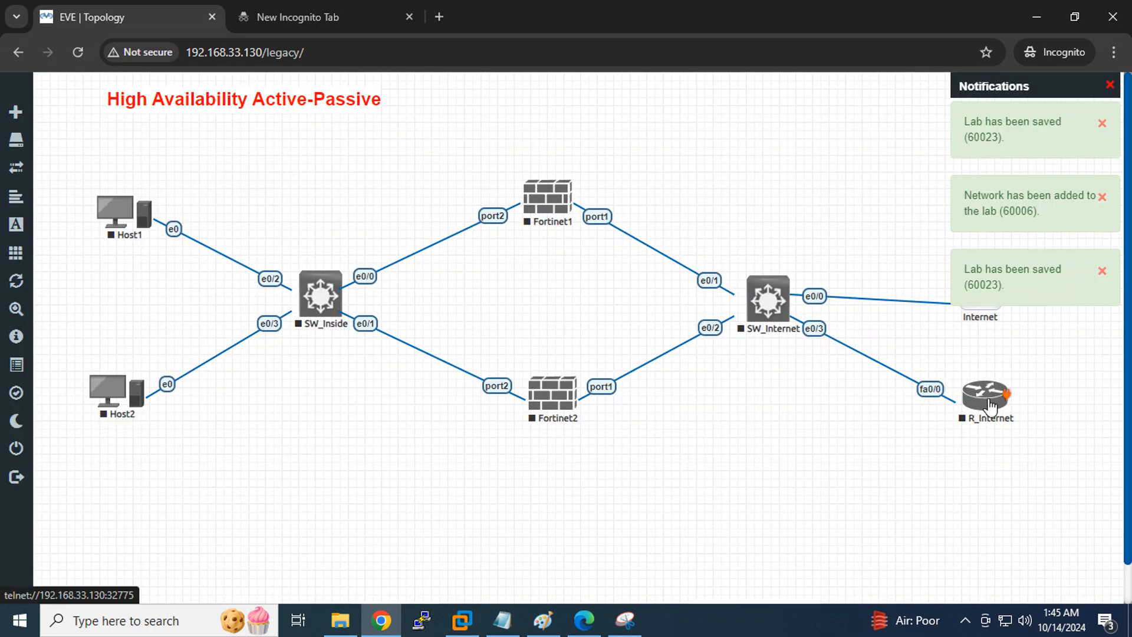
{"action": "right_click", "coordinate": [988, 398]}
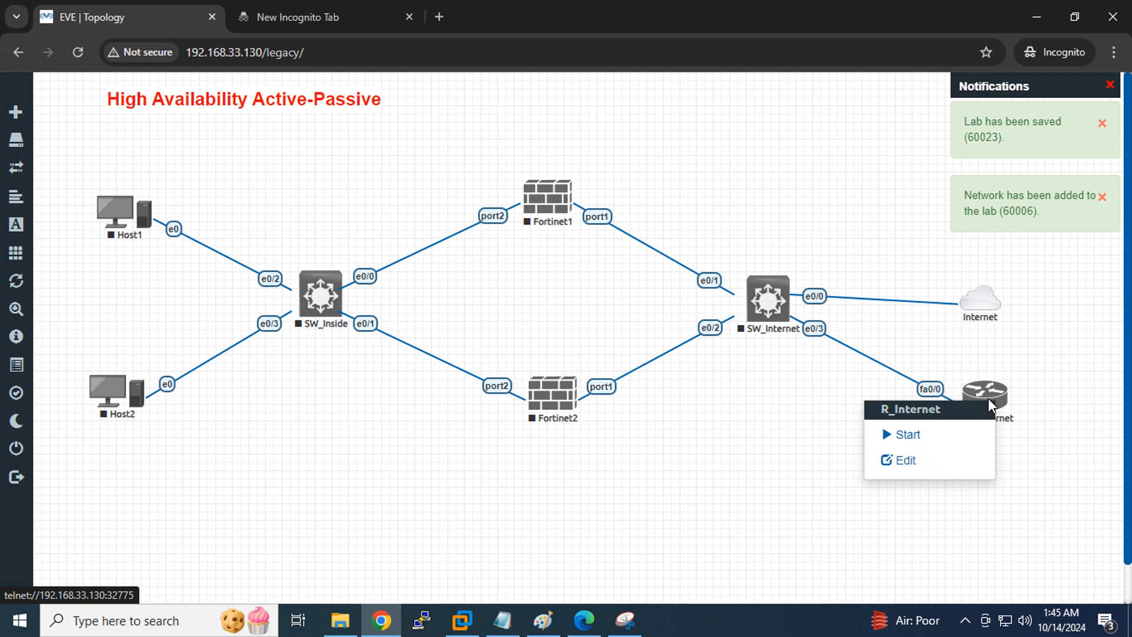
{"action": "left_click_drag", "start_coordinate": [984, 303], "coordinate": [982, 293]}
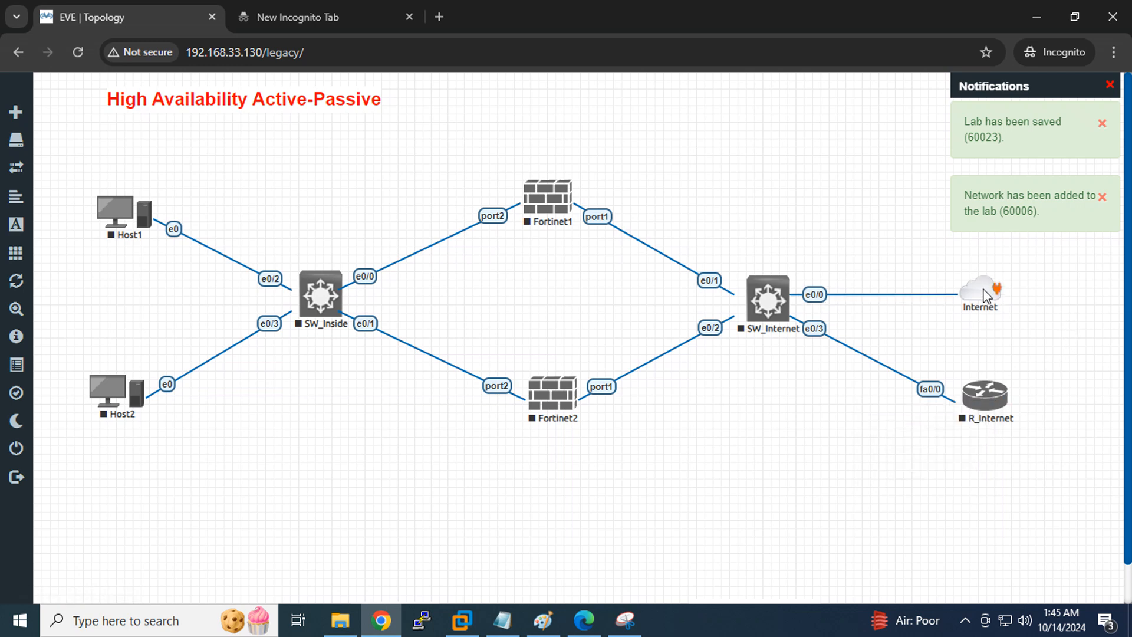
{"action": "left_click", "coordinate": [985, 399]}
{"action": "left_click", "coordinate": [629, 621]}
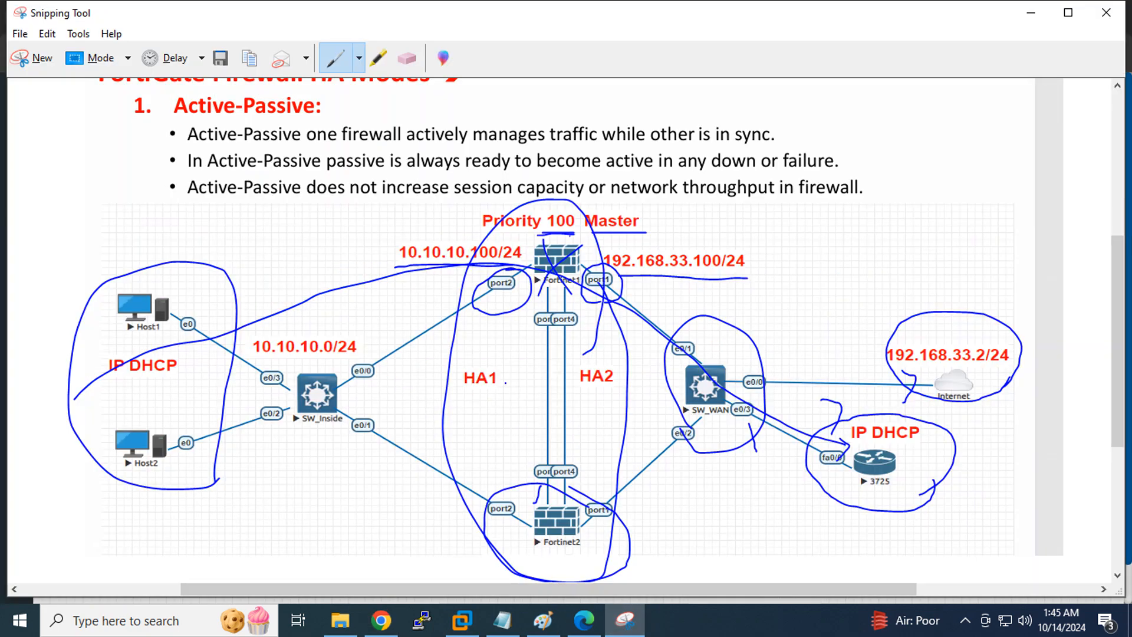
Draw blue loops around Host1/Host2/SW_Inside, both FortiGates with HA1/HA2, and the WAN switch, cloud and 3725
{"action": "mouse_move", "coordinate": [327, 452]}
{"action": "left_mouse_down"}
{"action": "mouse_move", "coordinate": [350, 341]}
{"action": "mouse_move", "coordinate": [69, 407]}
{"action": "mouse_move", "coordinate": [352, 428]}
{"action": "left_mouse_up"}
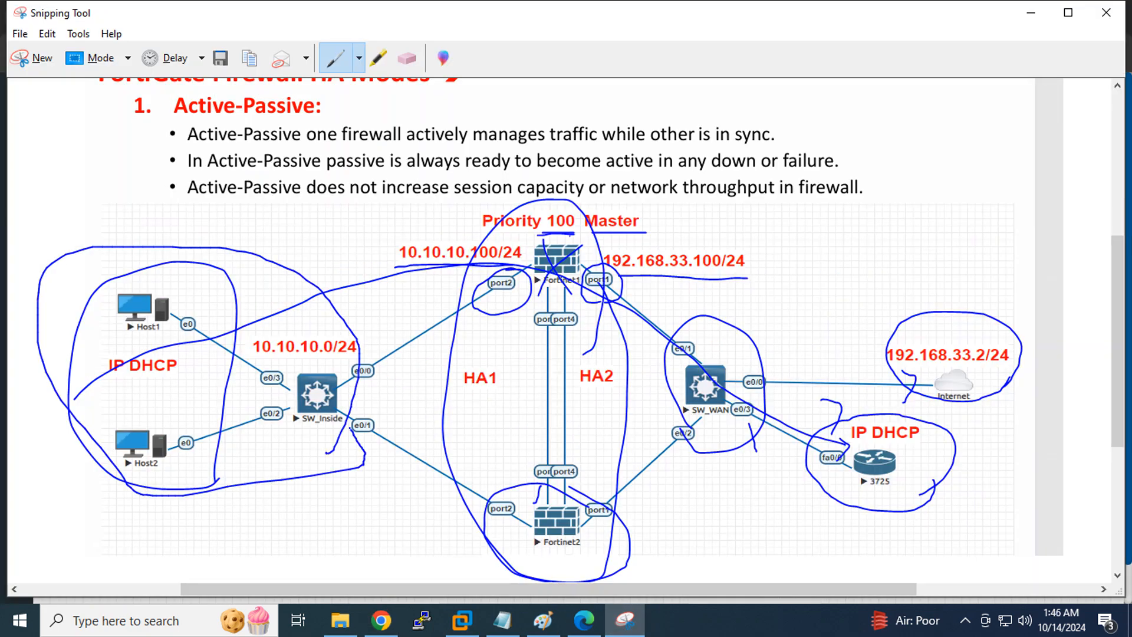
{"action": "mouse_move", "coordinate": [531, 548]}
{"action": "left_mouse_down"}
{"action": "mouse_move", "coordinate": [501, 236]}
{"action": "mouse_move", "coordinate": [628, 345]}
{"action": "mouse_move", "coordinate": [549, 574]}
{"action": "mouse_move", "coordinate": [517, 547]}
{"action": "left_mouse_up"}
{"action": "mouse_move", "coordinate": [673, 505]}
{"action": "left_mouse_down"}
{"action": "mouse_move", "coordinate": [652, 353]}
{"action": "mouse_move", "coordinate": [955, 264]}
{"action": "mouse_move", "coordinate": [1016, 469]}
{"action": "mouse_move", "coordinate": [863, 540]}
{"action": "mouse_move", "coordinate": [687, 467]}
{"action": "left_mouse_up"}
{"action": "mouse_move", "coordinate": [849, 480]}
{"action": "left_mouse_down"}
{"action": "mouse_move", "coordinate": [884, 510]}
{"action": "mouse_move", "coordinate": [846, 454]}
{"action": "left_mouse_up"}
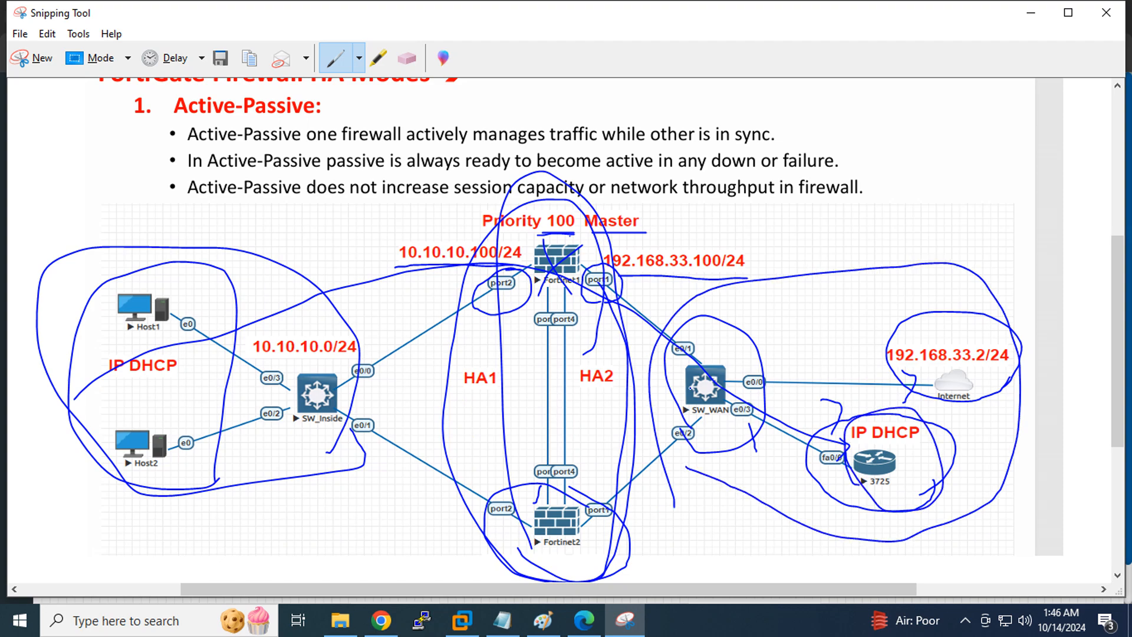
{"action": "left_click_drag", "start_coordinate": [563, 323], "coordinate": [588, 444]}
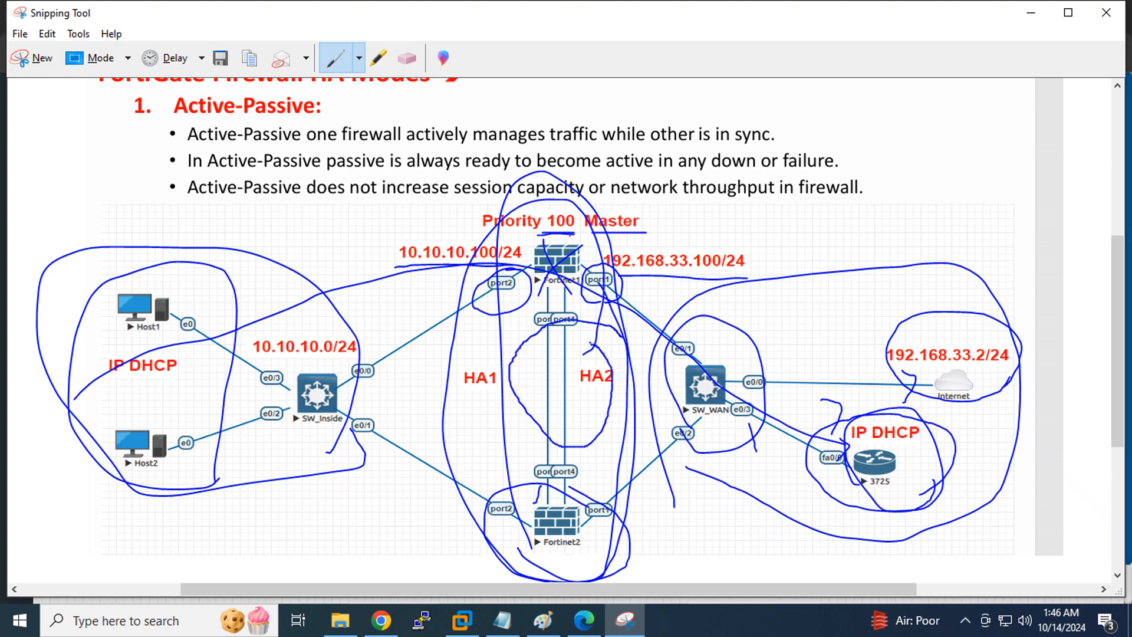
{"action": "left_click_drag", "start_coordinate": [541, 341], "coordinate": [537, 342]}
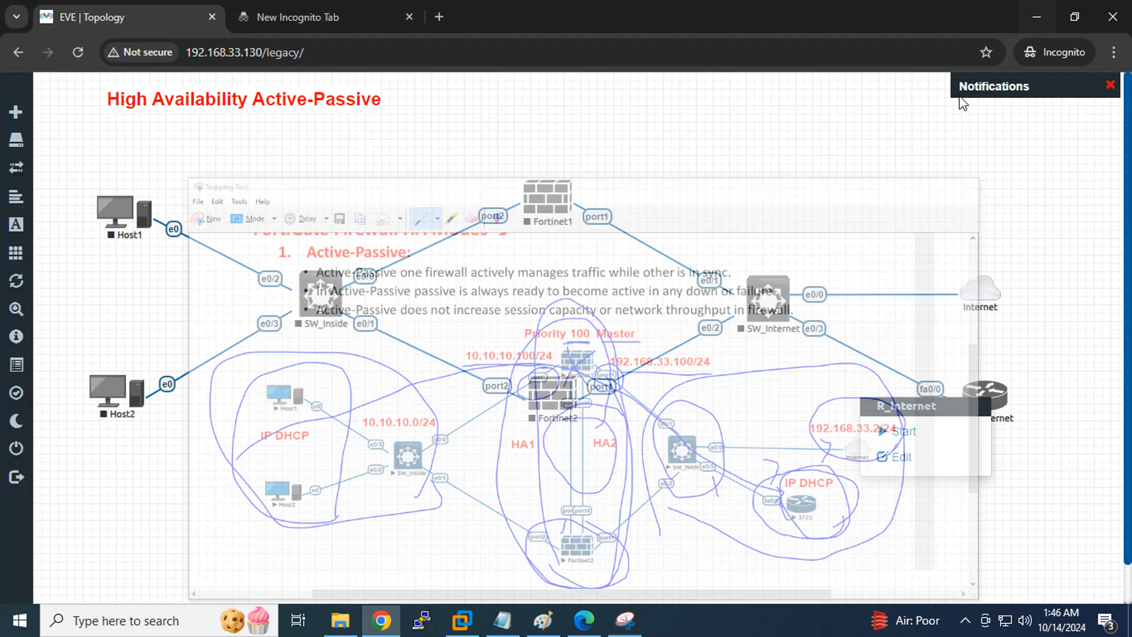
Back in EVE-NG, add two Fortinet1–Fortinet2 links: port3 to port3 and port4 to port4
{"action": "left_click", "coordinate": [1031, 12]}
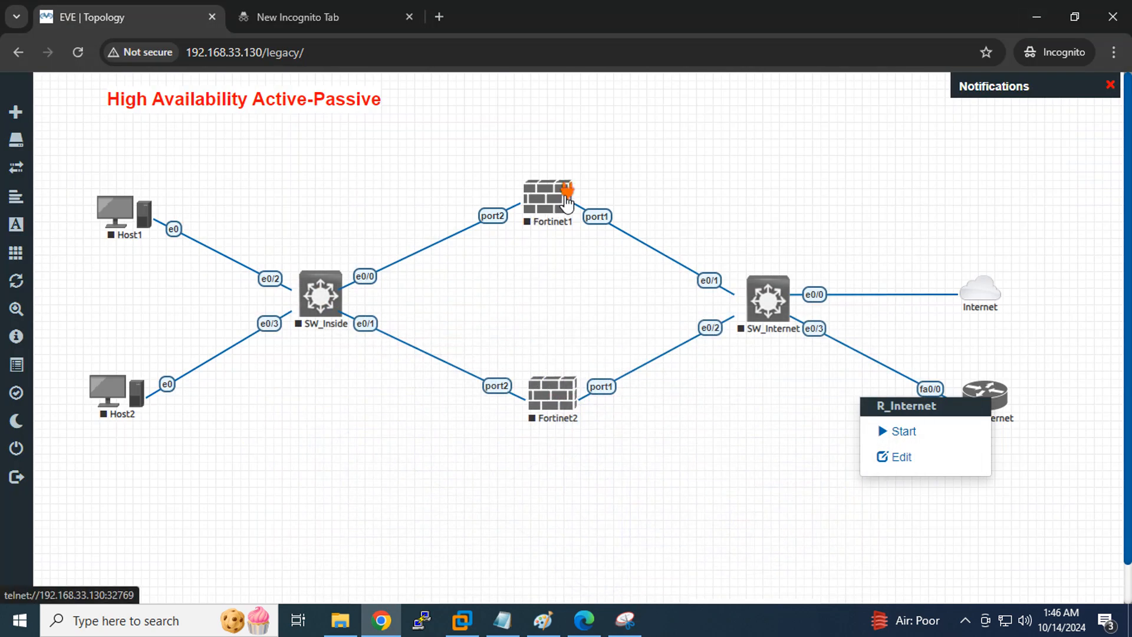
{"action": "left_click_drag", "start_coordinate": [566, 194], "coordinate": [542, 390]}
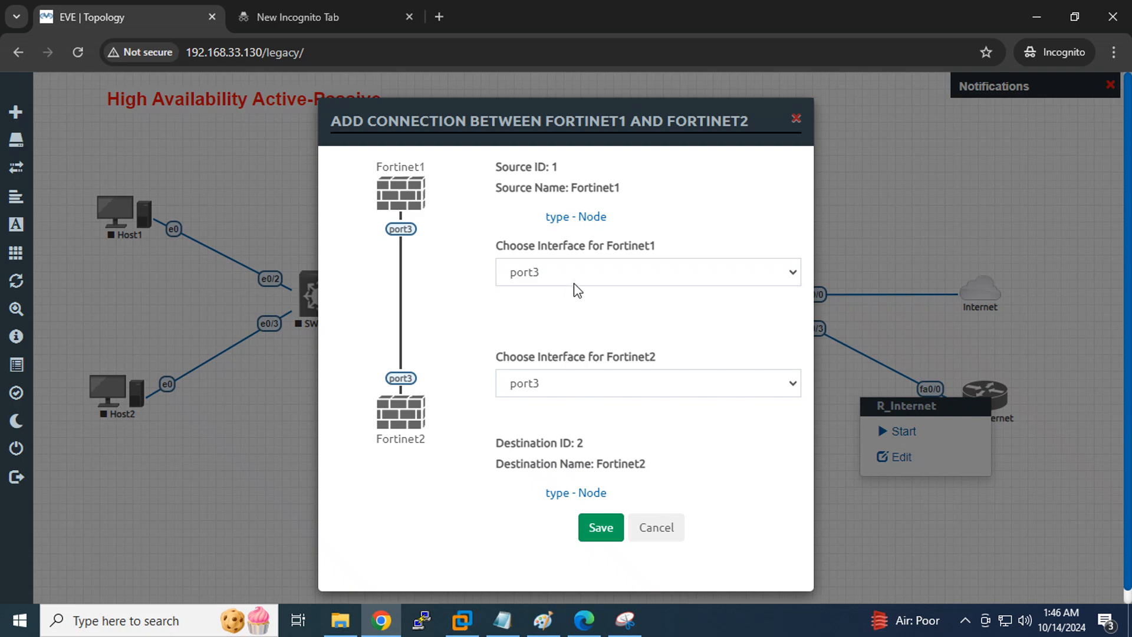
{"action": "left_click", "coordinate": [601, 527]}
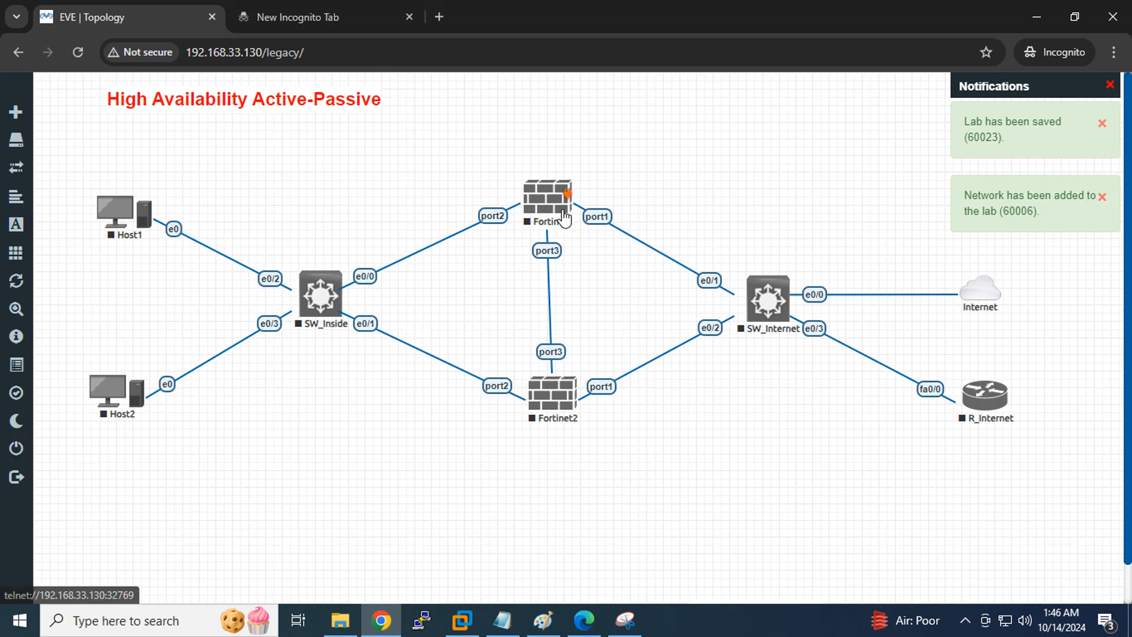
{"action": "left_click_drag", "start_coordinate": [566, 192], "coordinate": [573, 396]}
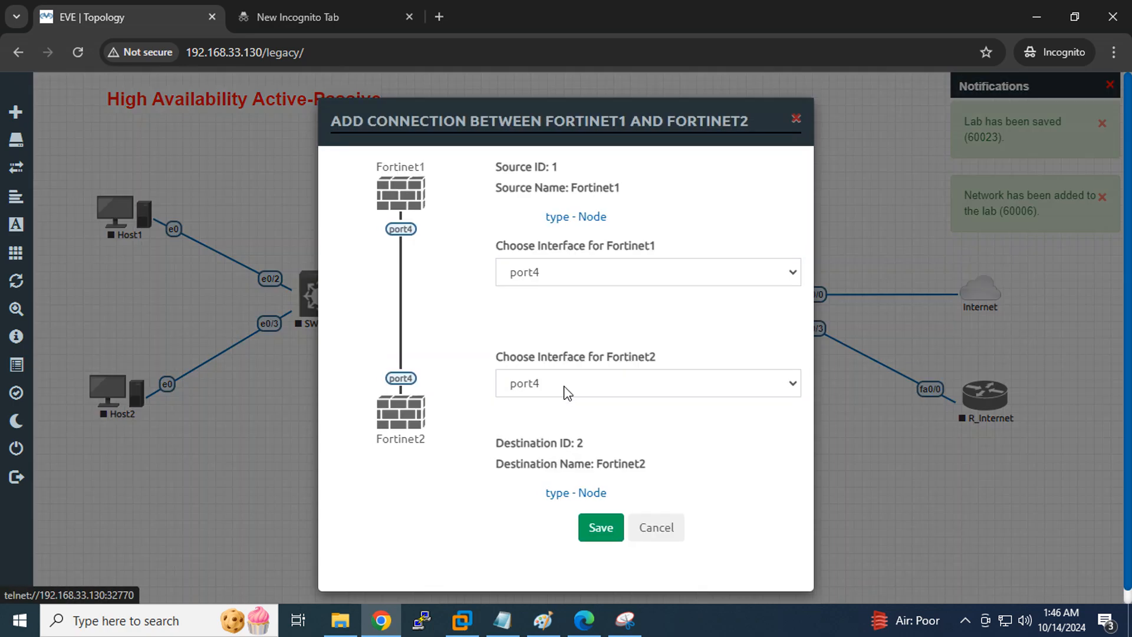
{"action": "left_click", "coordinate": [598, 535]}
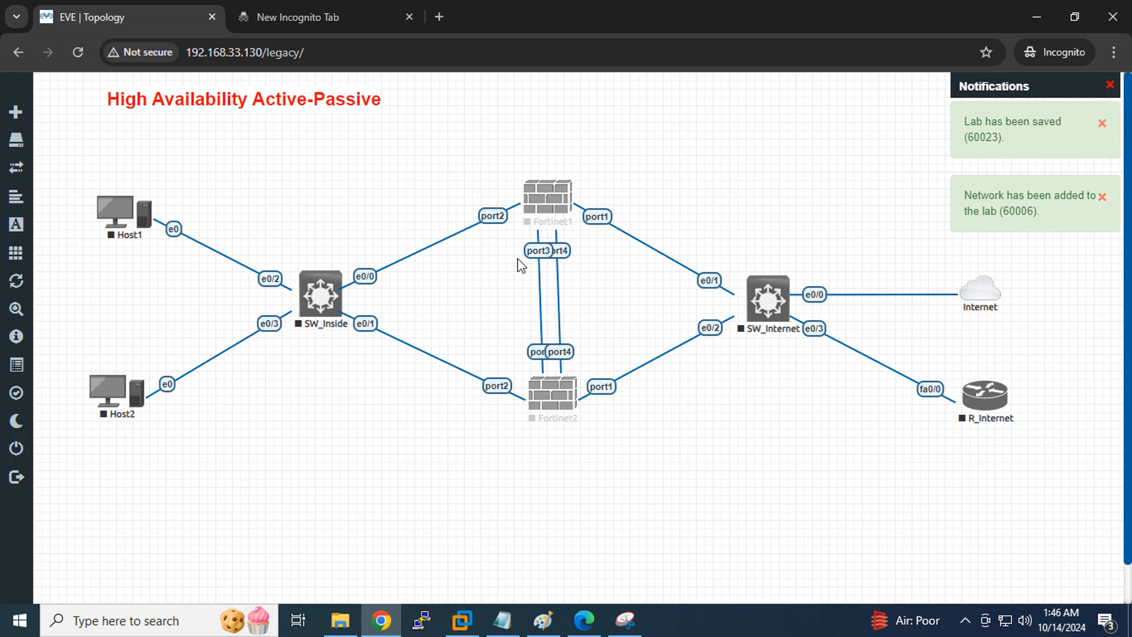
Drag the red labels into place: Priority 100 above Fortinet1, Priority 50 below Fortinet2, 10.10.10.0/24 by SW_Inside, 10.10.10.100/24 by Fortinet1
{"action": "scroll", "coordinate": [494, 500], "scroll_direction": "down", "scroll_amount": 1}
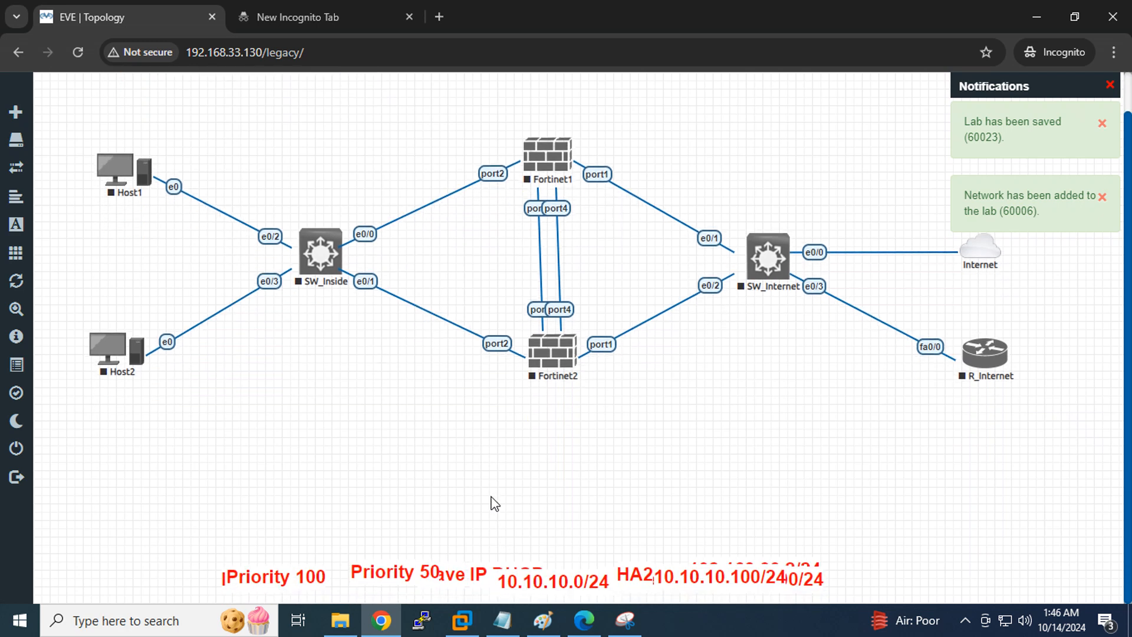
{"action": "scroll", "coordinate": [398, 504], "scroll_direction": "up", "scroll_amount": 1}
{"action": "scroll", "coordinate": [398, 505], "scroll_direction": "down", "scroll_amount": 1}
{"action": "left_click_drag", "start_coordinate": [285, 572], "coordinate": [498, 111]}
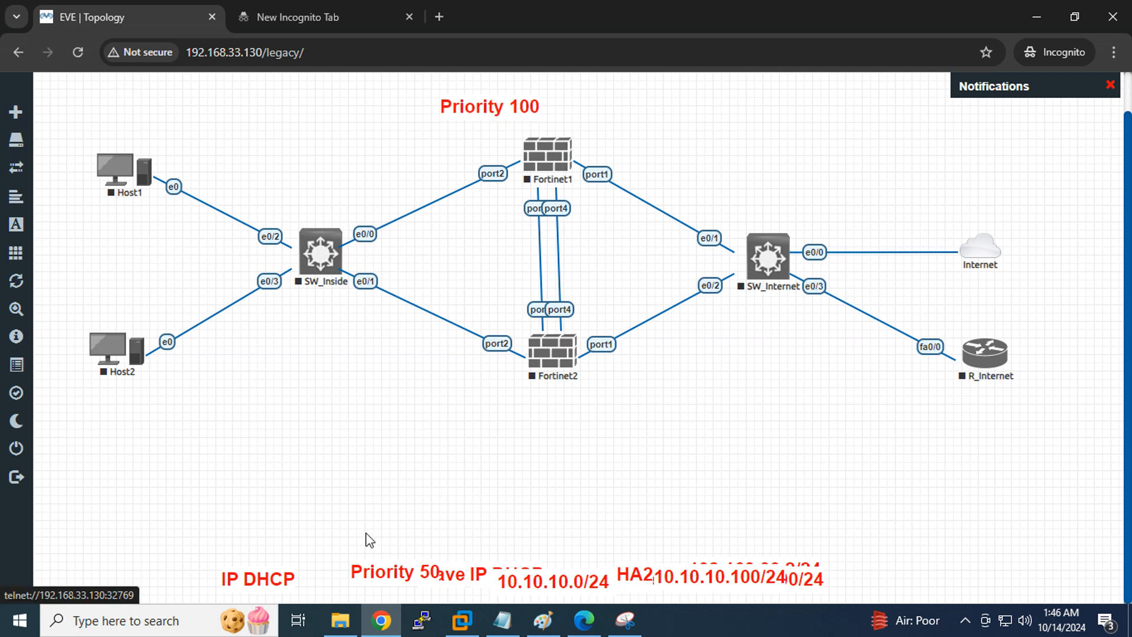
{"action": "left_click_drag", "start_coordinate": [389, 577], "coordinate": [511, 412]}
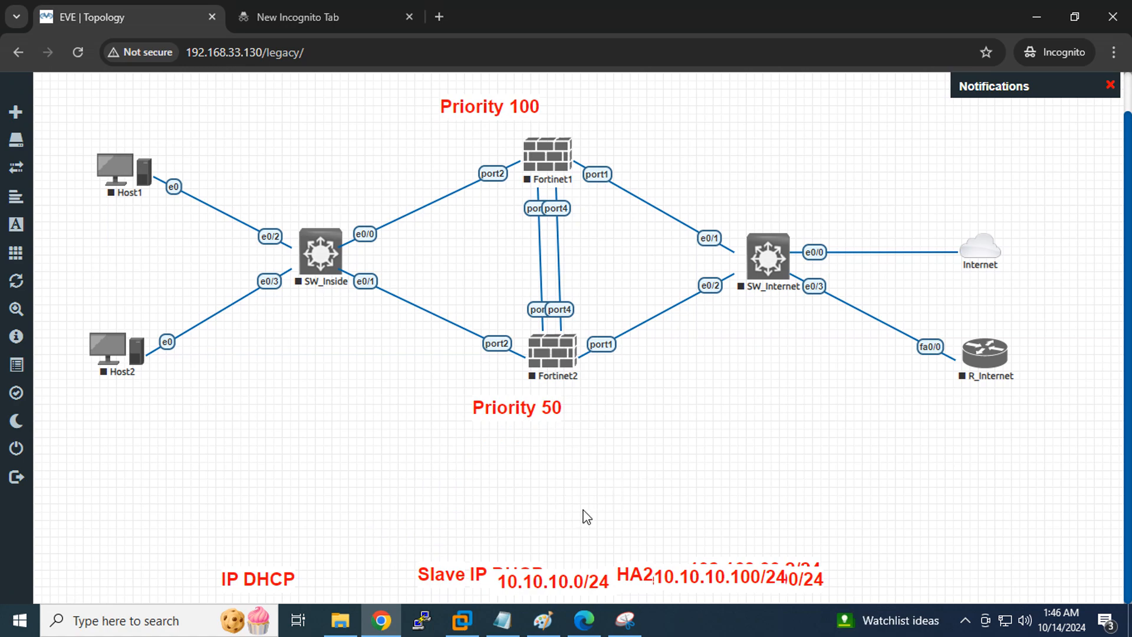
{"action": "left_click_drag", "start_coordinate": [495, 572], "coordinate": [287, 196]}
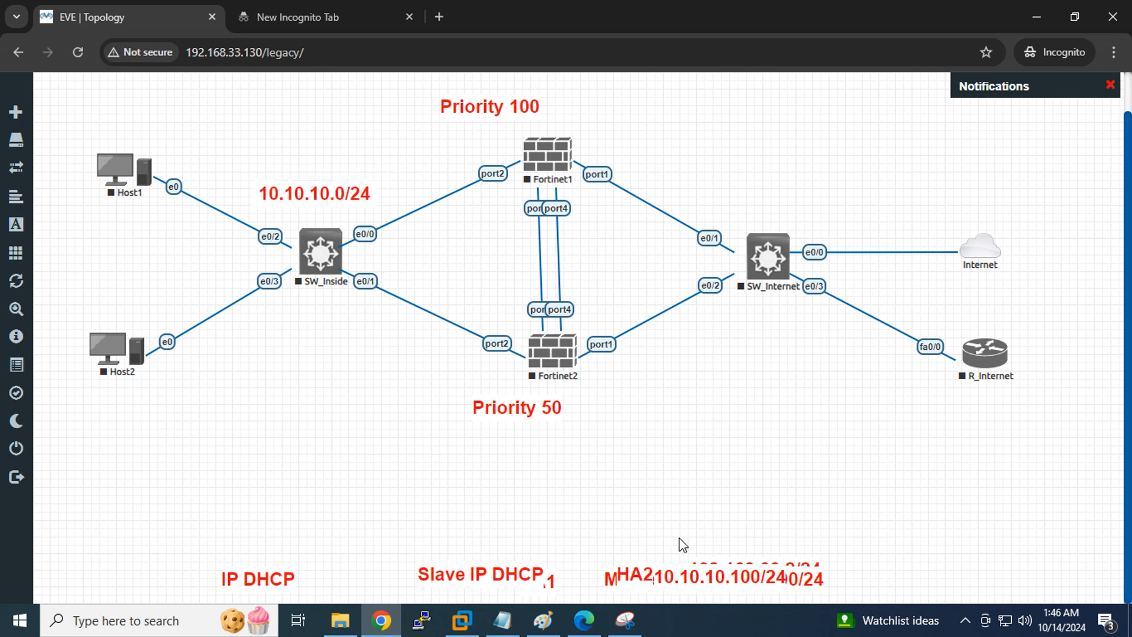
{"action": "left_click_drag", "start_coordinate": [707, 578], "coordinate": [456, 146]}
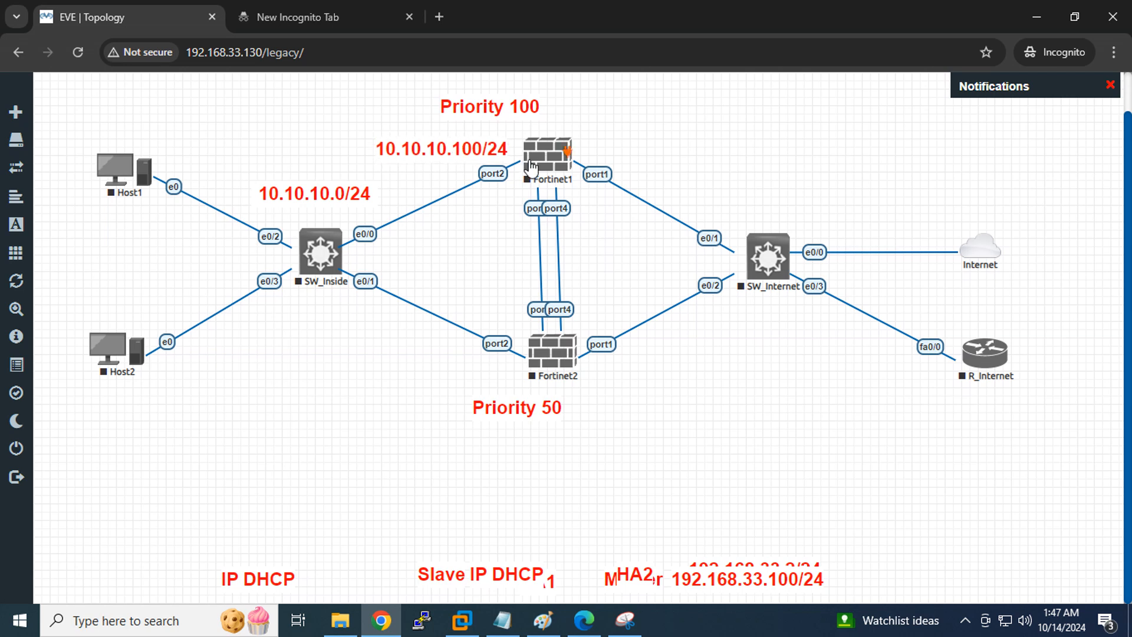
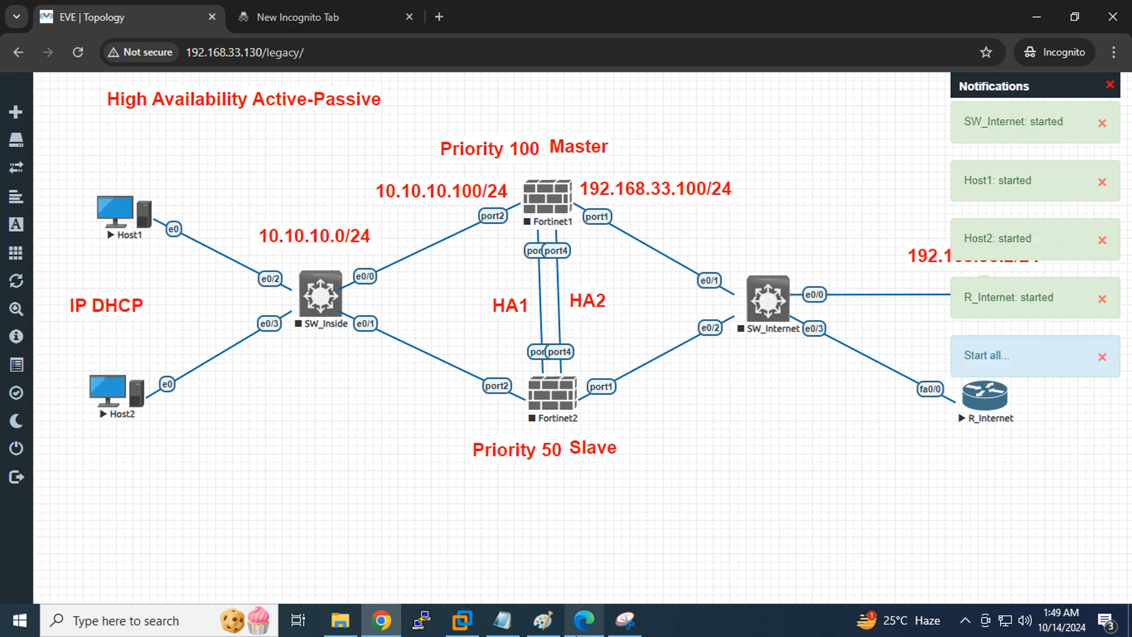
Glance through the HA.pdf notes, then close them to reveal the EVE topology
{"action": "left_click", "coordinate": [584, 619]}
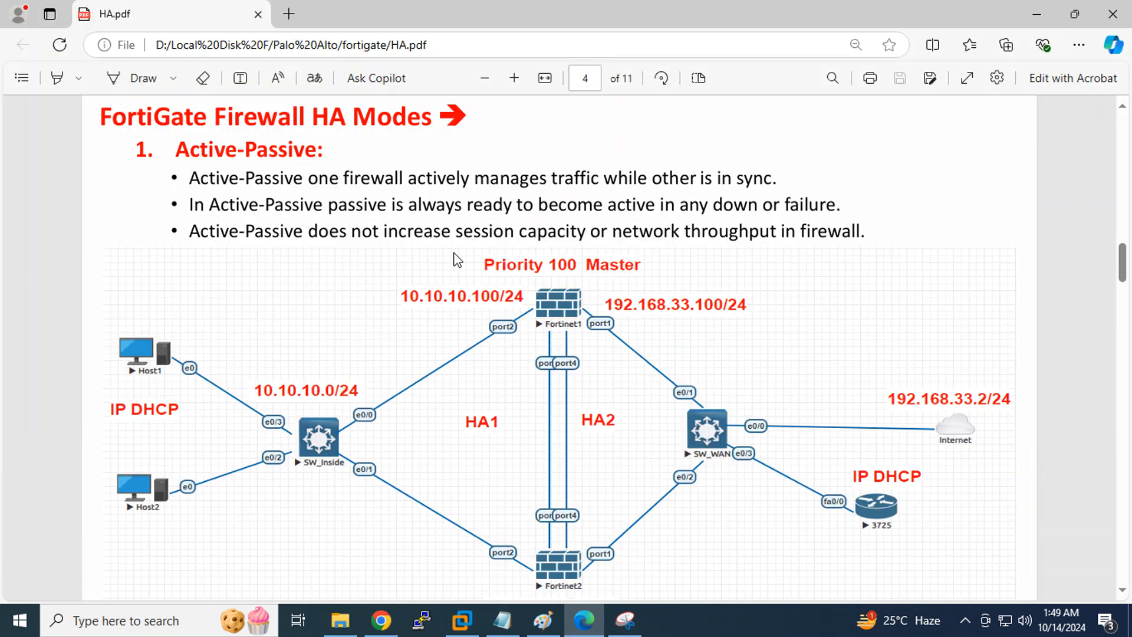
{"action": "scroll", "coordinate": [457, 260], "scroll_direction": "down", "scroll_amount": 3}
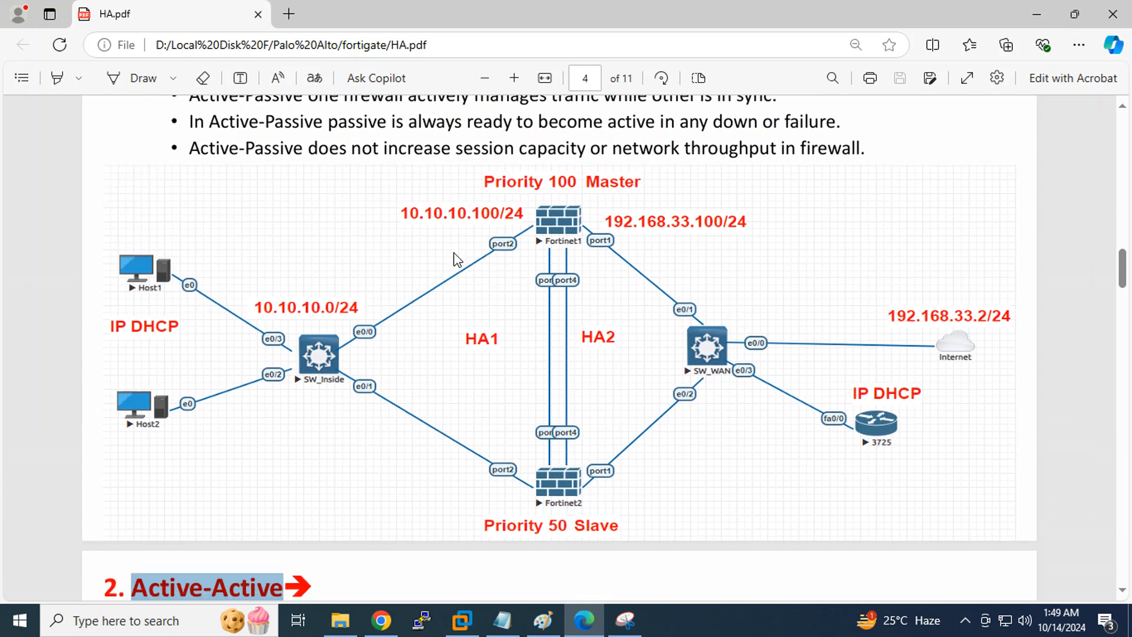
{"action": "left_click", "coordinate": [1036, 14]}
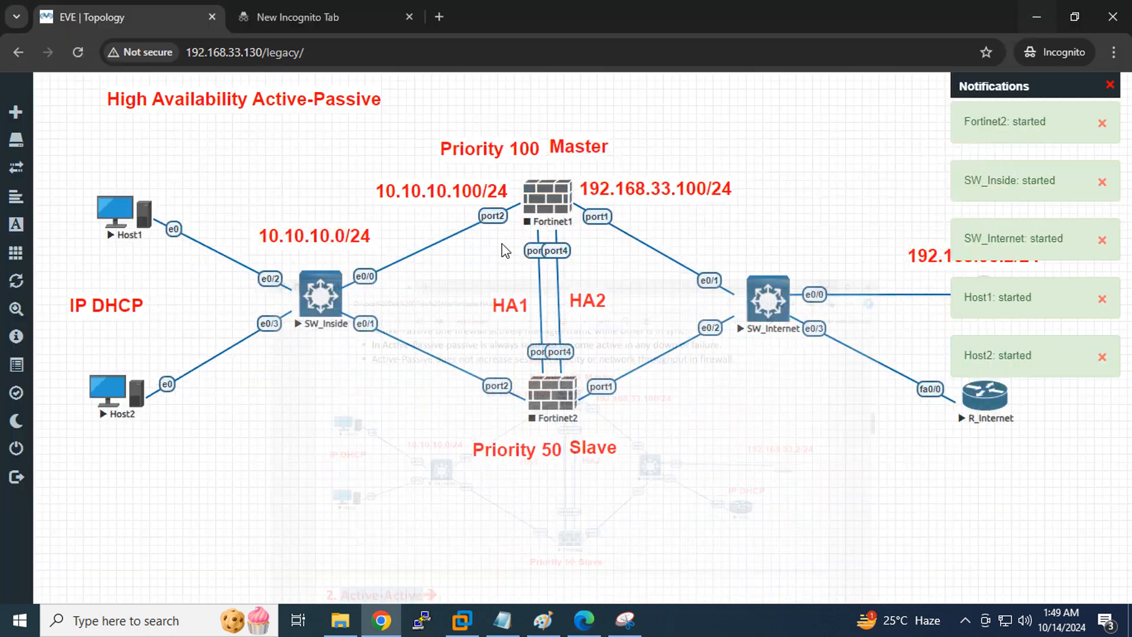
Open a telnet console to Fortinet1 and nudge Host1 slightly left while it boots
{"action": "left_click", "coordinate": [545, 196]}
{"action": "left_click", "coordinate": [537, 178]}
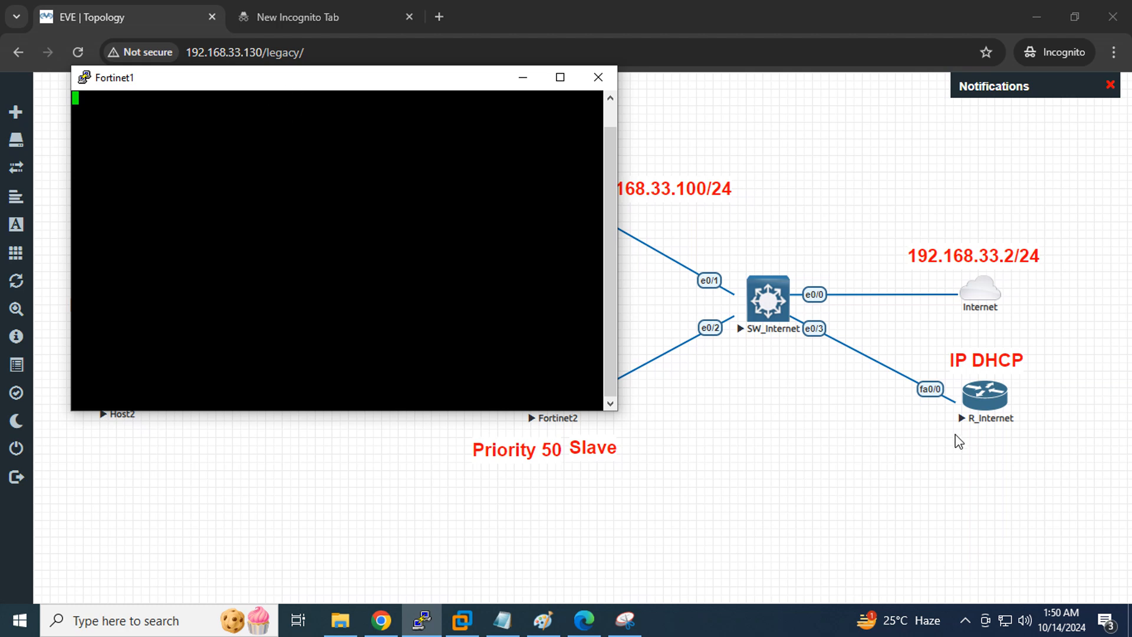
{"action": "left_click", "coordinate": [982, 407]}
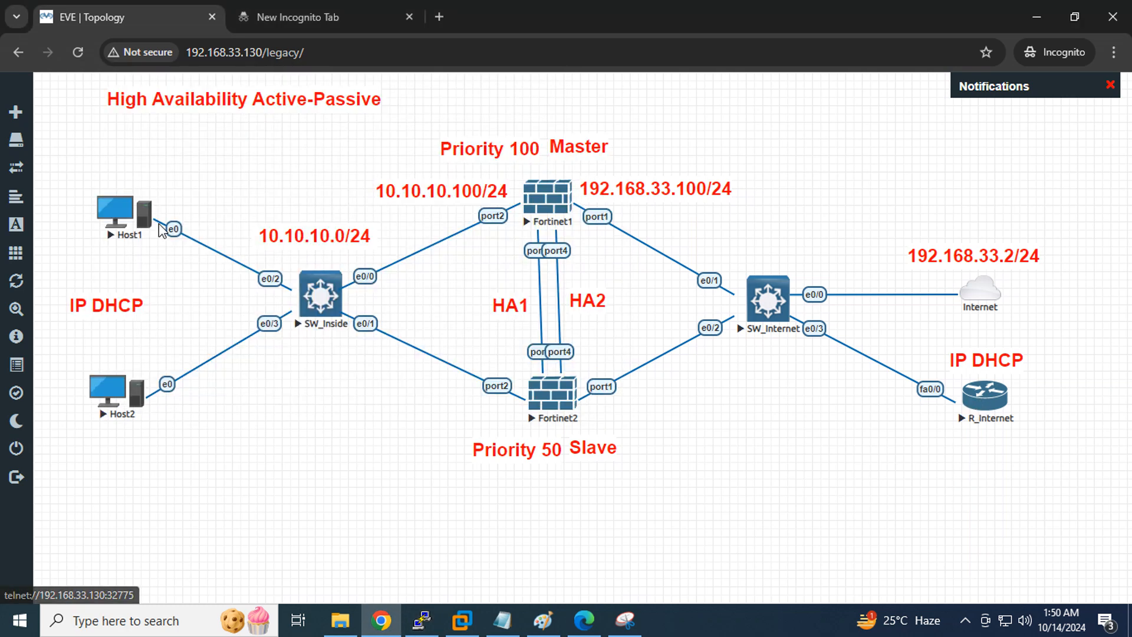
{"action": "left_click_drag", "start_coordinate": [116, 224], "coordinate": [104, 221]}
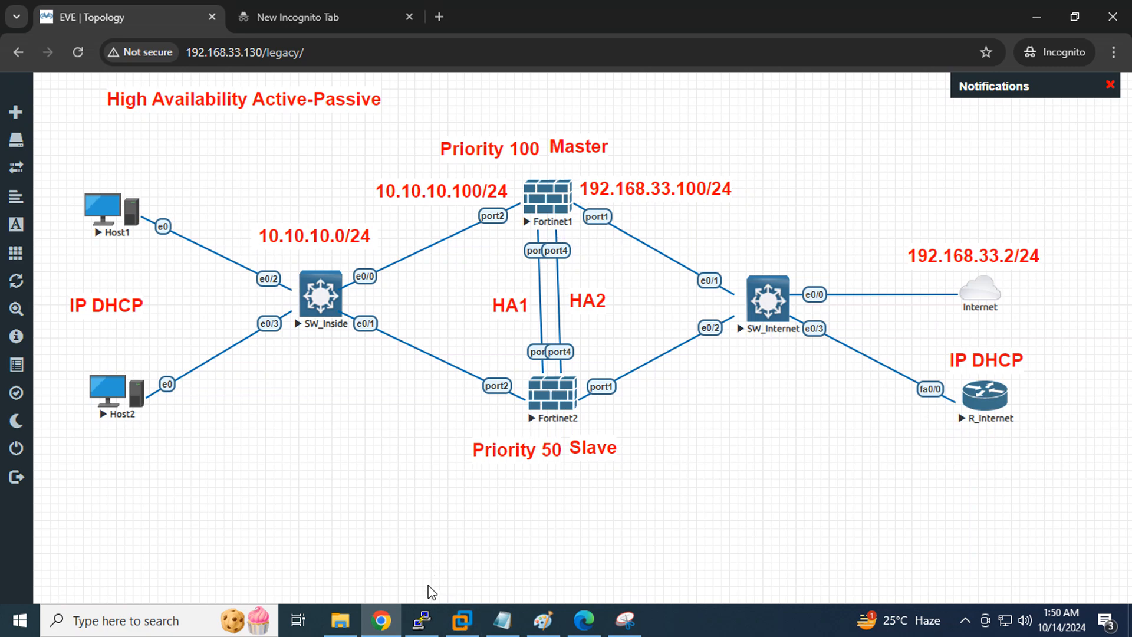
{"action": "left_click", "coordinate": [422, 619]}
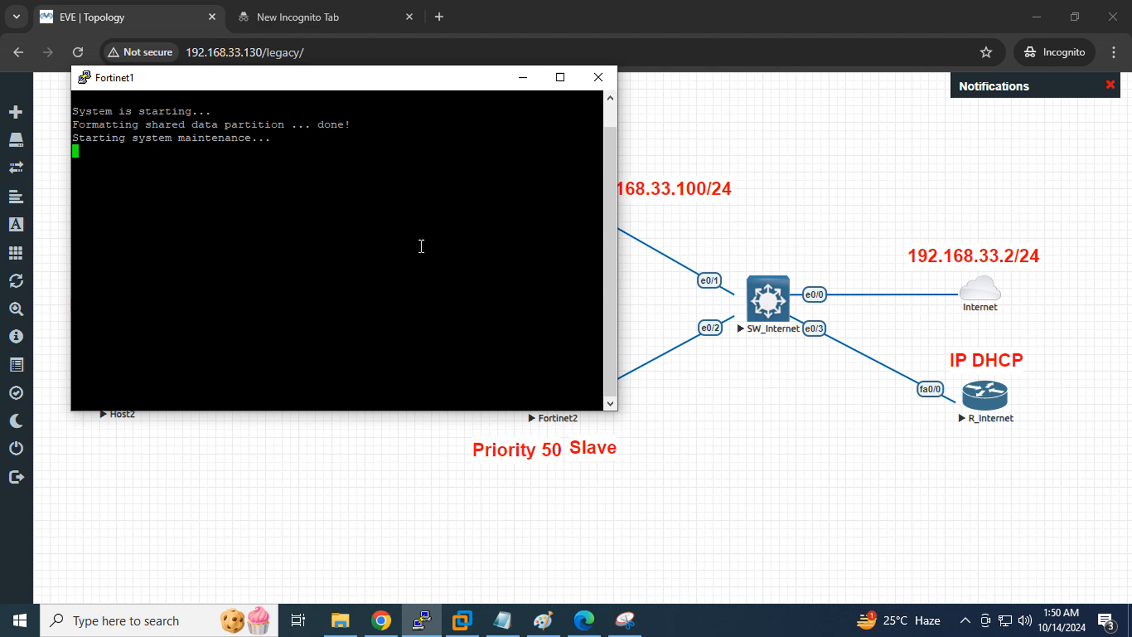
Scroll HA.pdf to page 9 and highlight the Session-Pickup heading before returning to EVE
{"action": "mouse_move", "coordinate": [584, 619]}
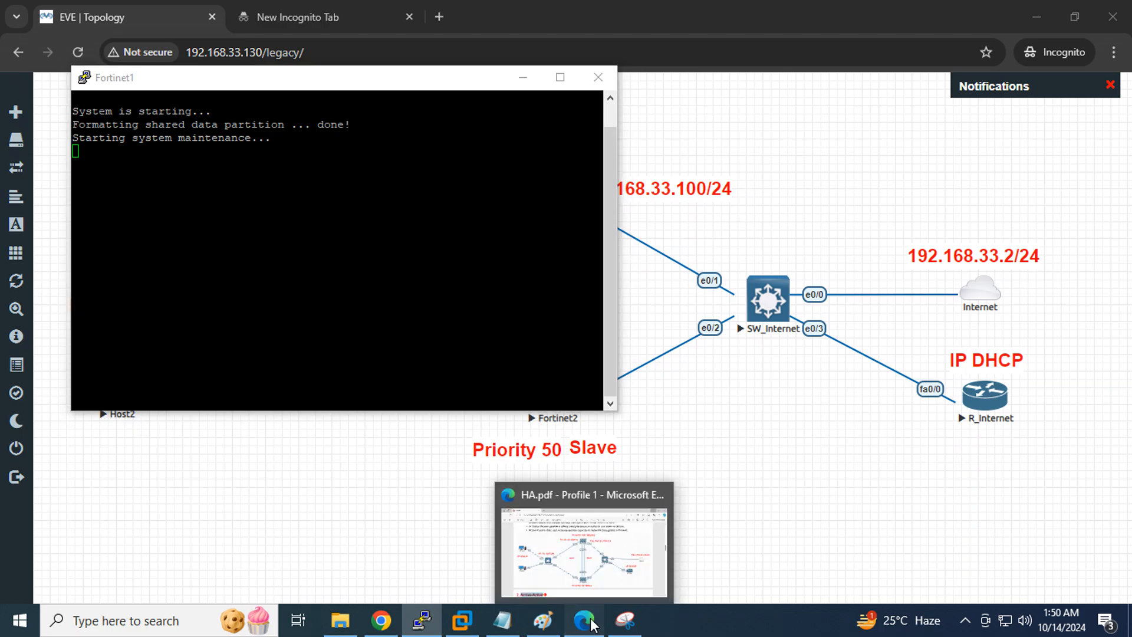
{"action": "left_click", "coordinate": [581, 551]}
{"action": "scroll", "coordinate": [523, 326], "scroll_direction": "down", "scroll_amount": 20}
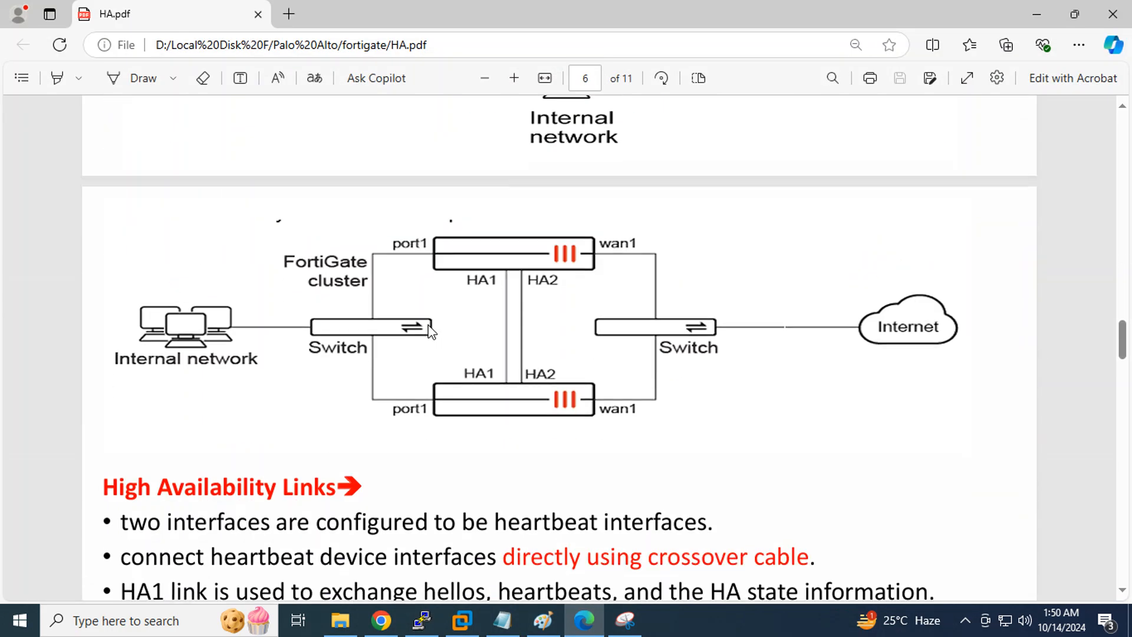
{"action": "scroll", "coordinate": [430, 331], "scroll_direction": "down", "scroll_amount": 5}
{"action": "scroll", "coordinate": [430, 332], "scroll_direction": "down", "scroll_amount": 7}
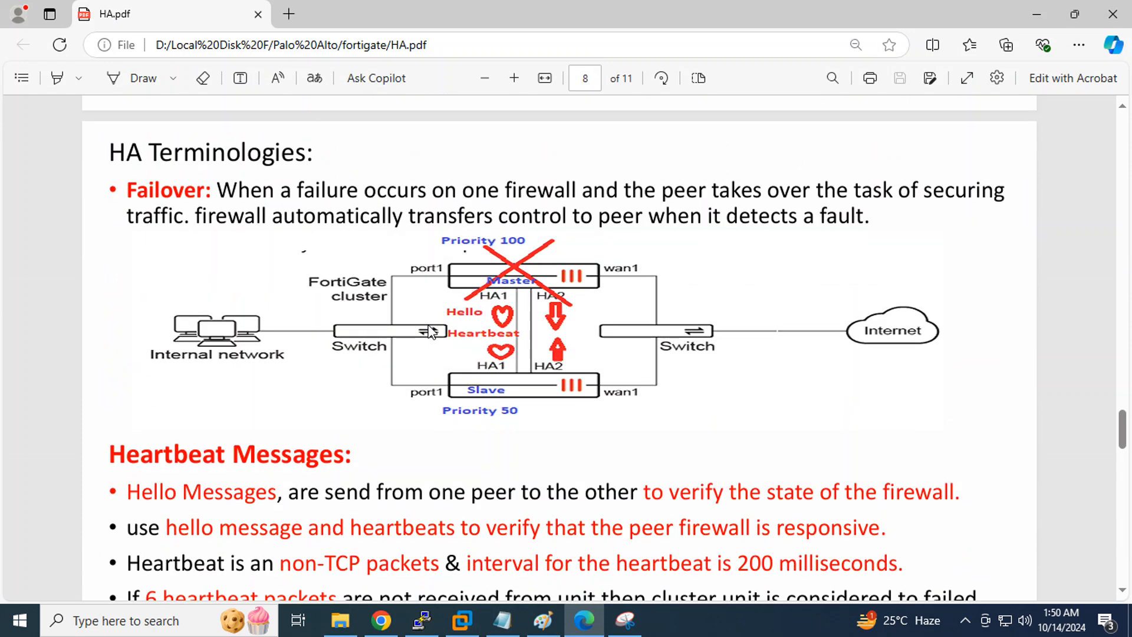
{"action": "scroll", "coordinate": [430, 331], "scroll_direction": "down", "scroll_amount": 12}
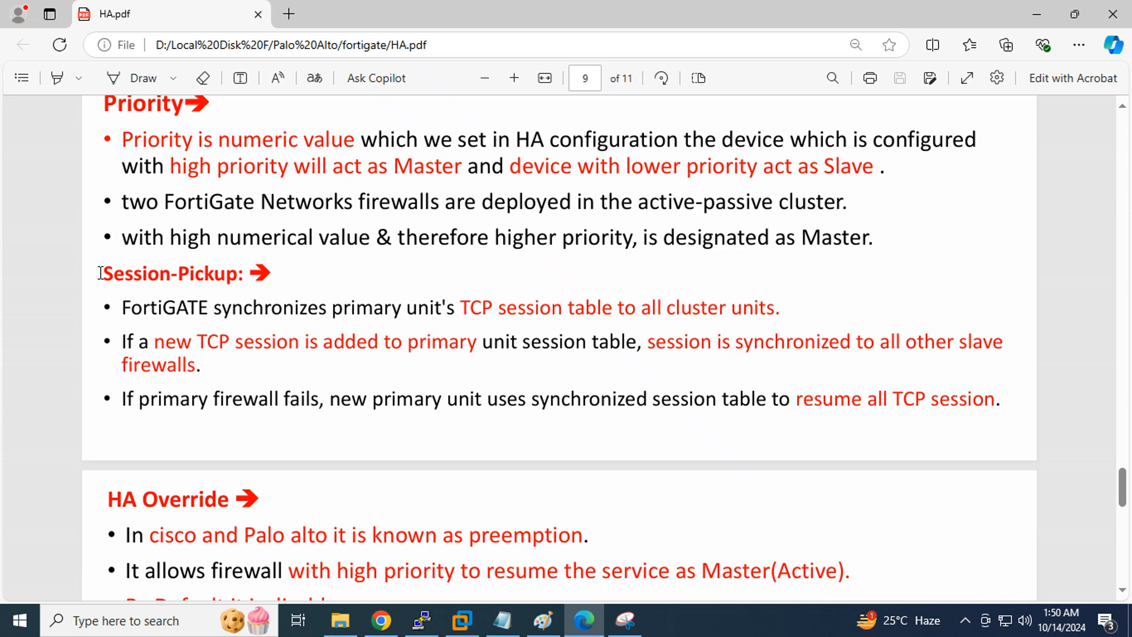
{"action": "left_click_drag", "start_coordinate": [101, 270], "coordinate": [263, 282]}
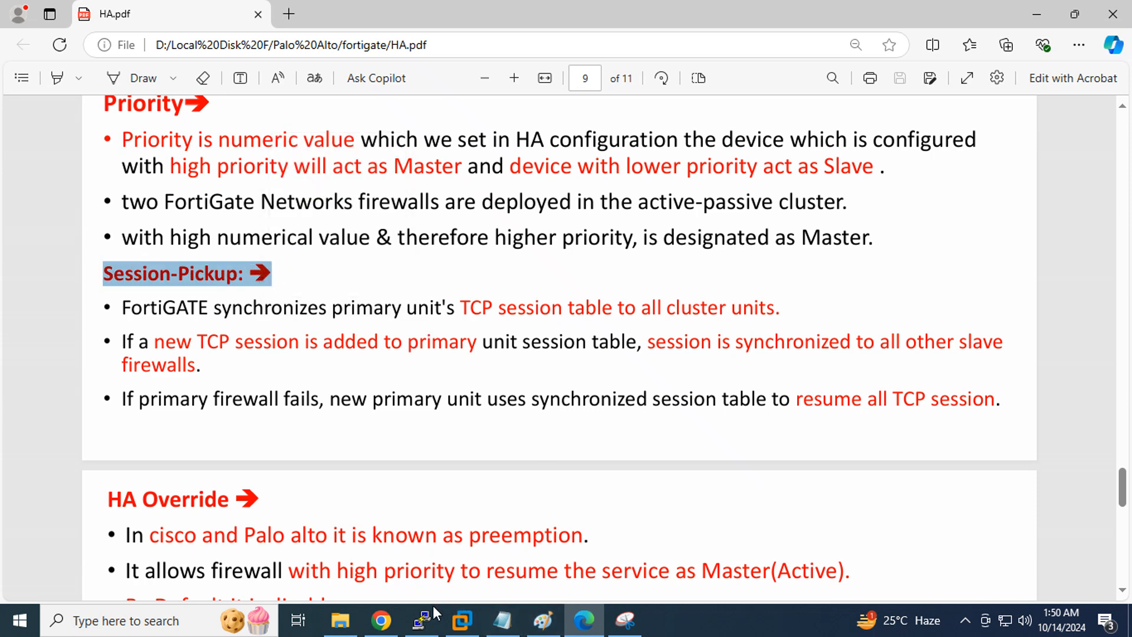
{"action": "left_click", "coordinate": [382, 620]}
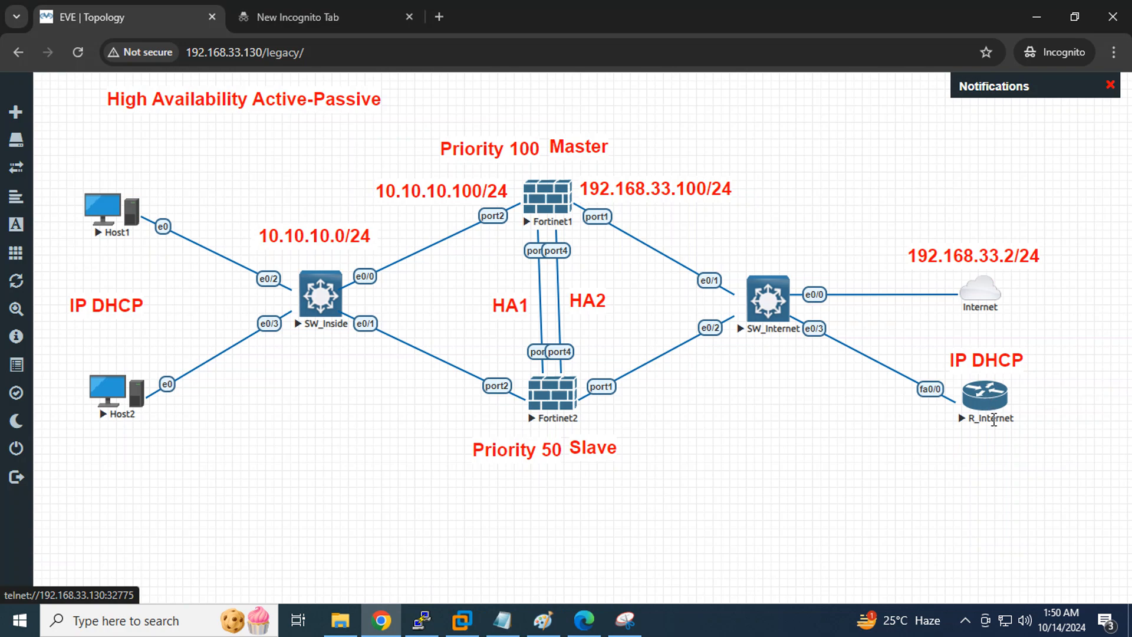
{"action": "left_click", "coordinate": [583, 620]}
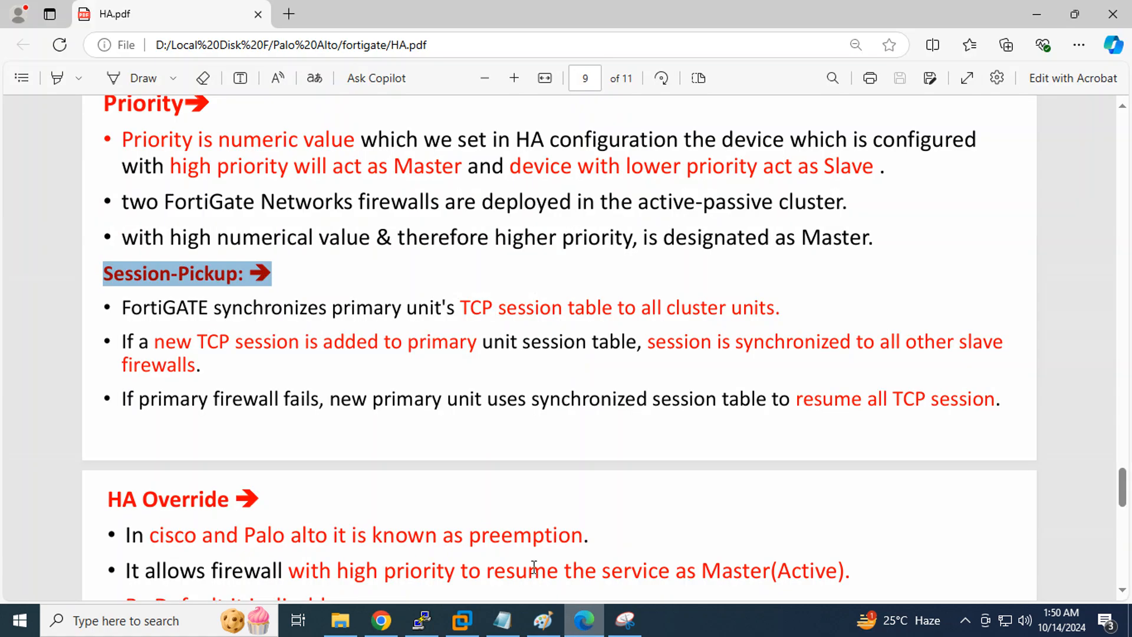
{"action": "left_click", "coordinate": [381, 620]}
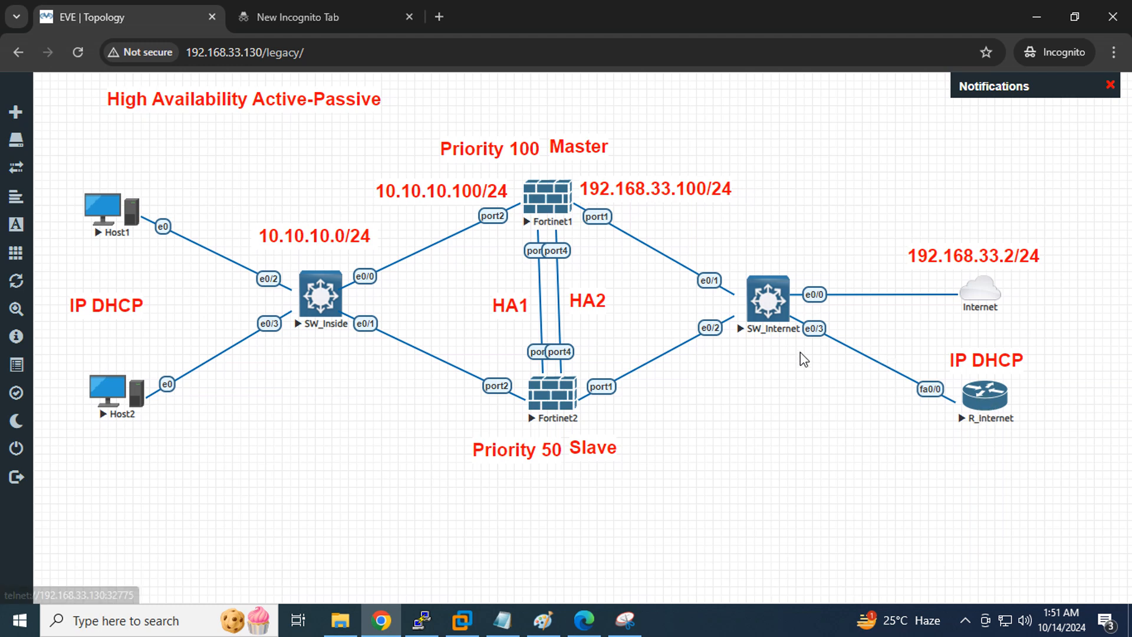
Log in to Fortinet1's console as admin and set a new password
{"action": "left_click", "coordinate": [421, 619]}
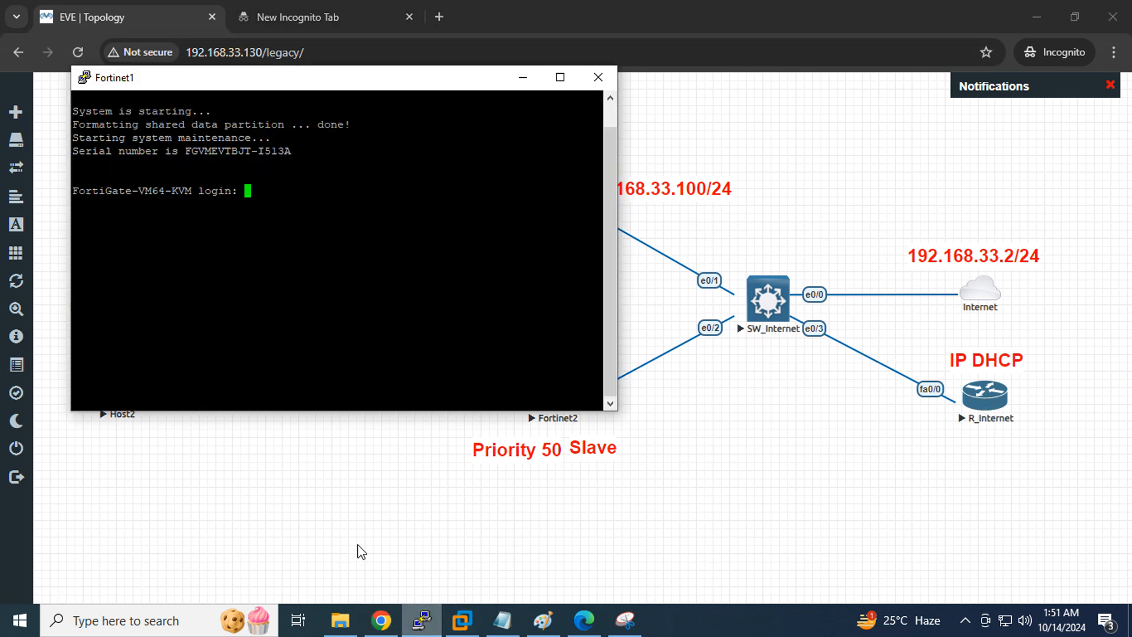
{"action": "type", "text": "admin"}
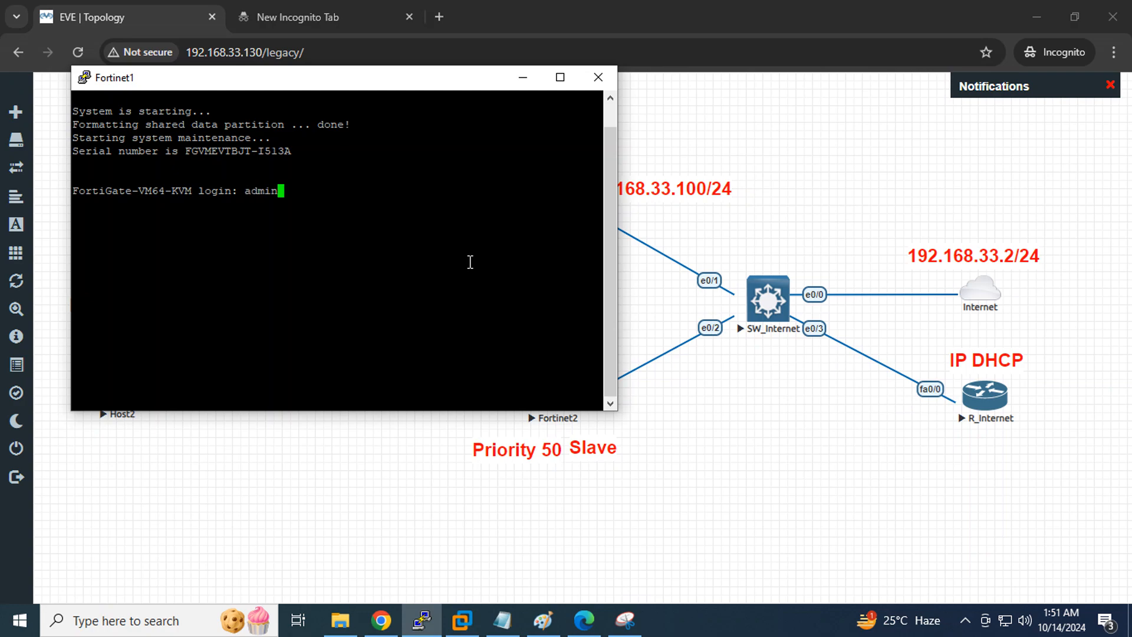
{"action": "key", "text": "Return"}
{"action": "key", "text": "Return"}
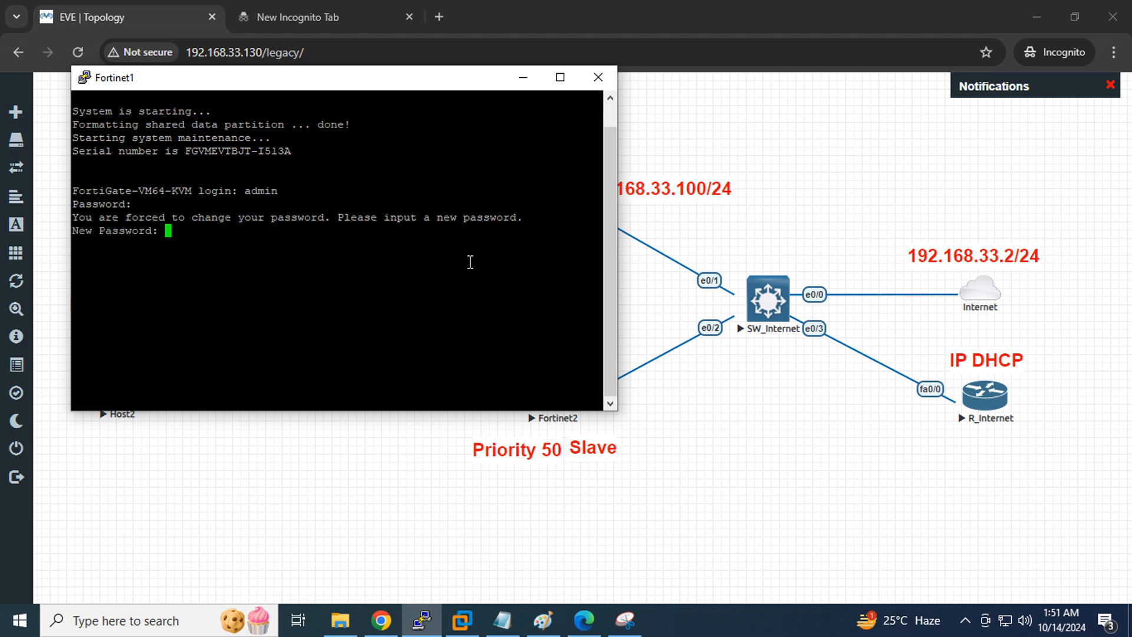
{"action": "key", "text": "Return"}
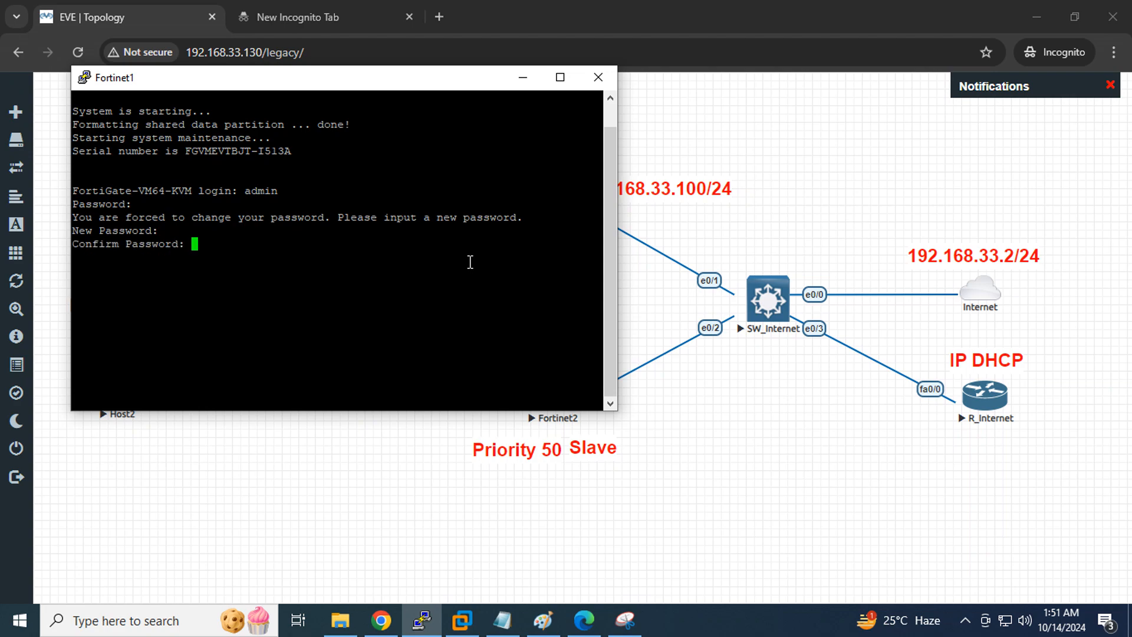
{"action": "key", "text": "Return"}
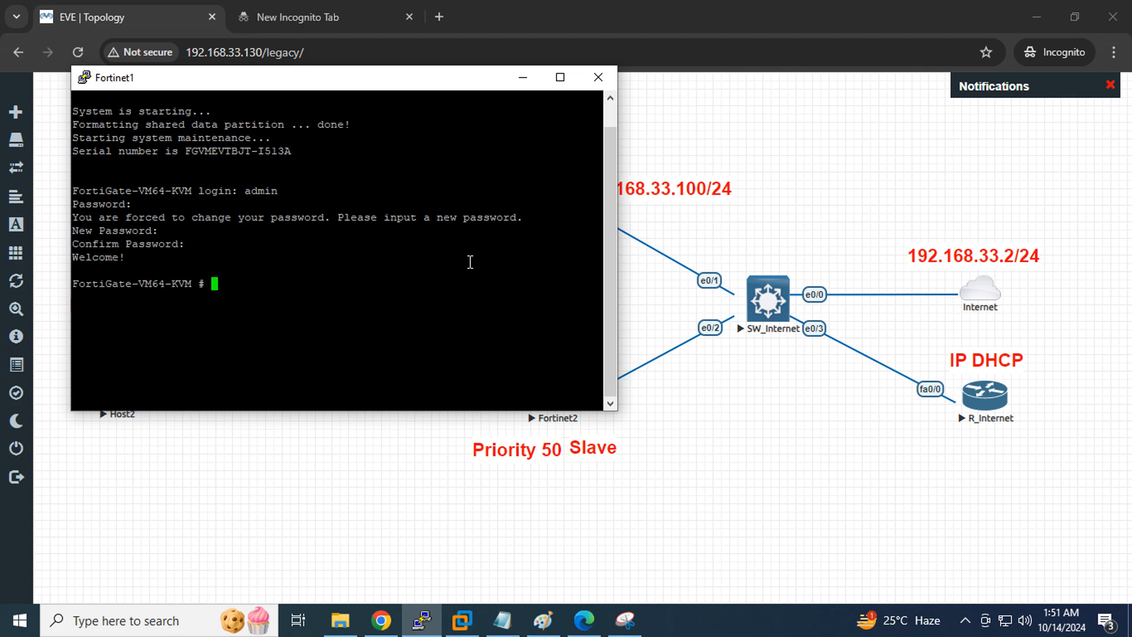
Run 'show system interface' and copy port1's DHCP address 192.168.33.137
{"action": "type", "text": "sh a"}
{"action": "key", "text": "Tab"}
{"action": "key", "text": "BackSpace"}
{"action": "key", "text": "BackSpace"}
{"action": "key", "text": "BackSpace"}
{"action": "key", "text": "BackSpace"}
{"action": "key", "text": "BackSpace"}
{"action": "key", "text": "BackSpace"}
{"action": "key", "text": "BackSpace"}
{"action": "key", "text": "BackSpace"}
{"action": "key", "text": "BackSpace"}
{"action": "key", "text": "BackSpace"}
{"action": "key", "text": "BackSpace"}
{"action": "type", "text": "system i"}
{"action": "key", "text": "Tab"}
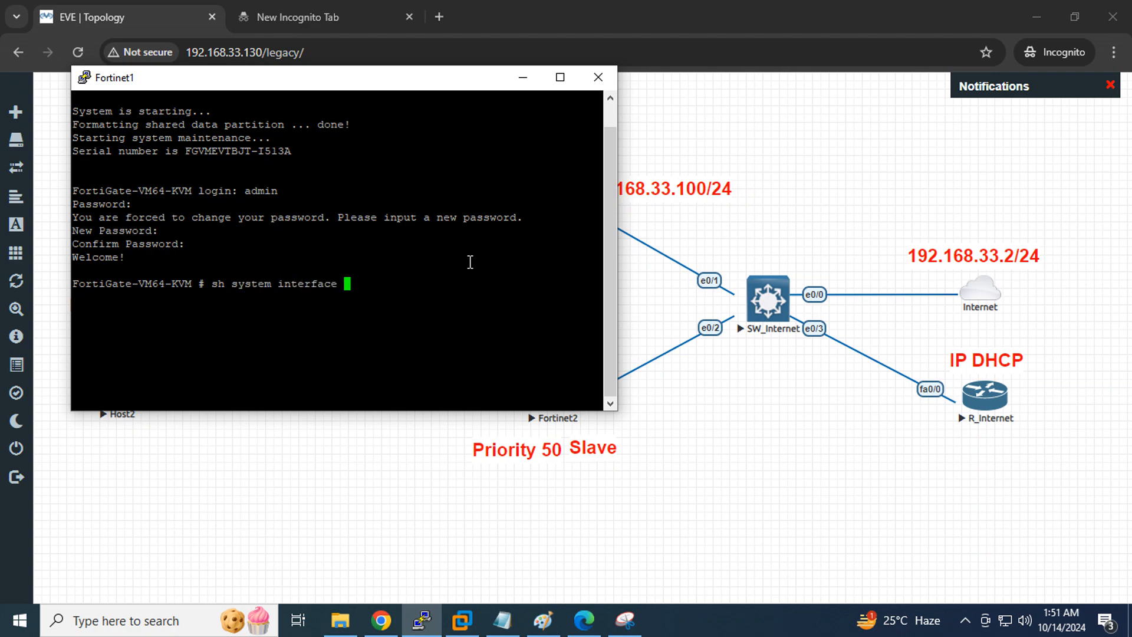
{"action": "key", "text": "question"}
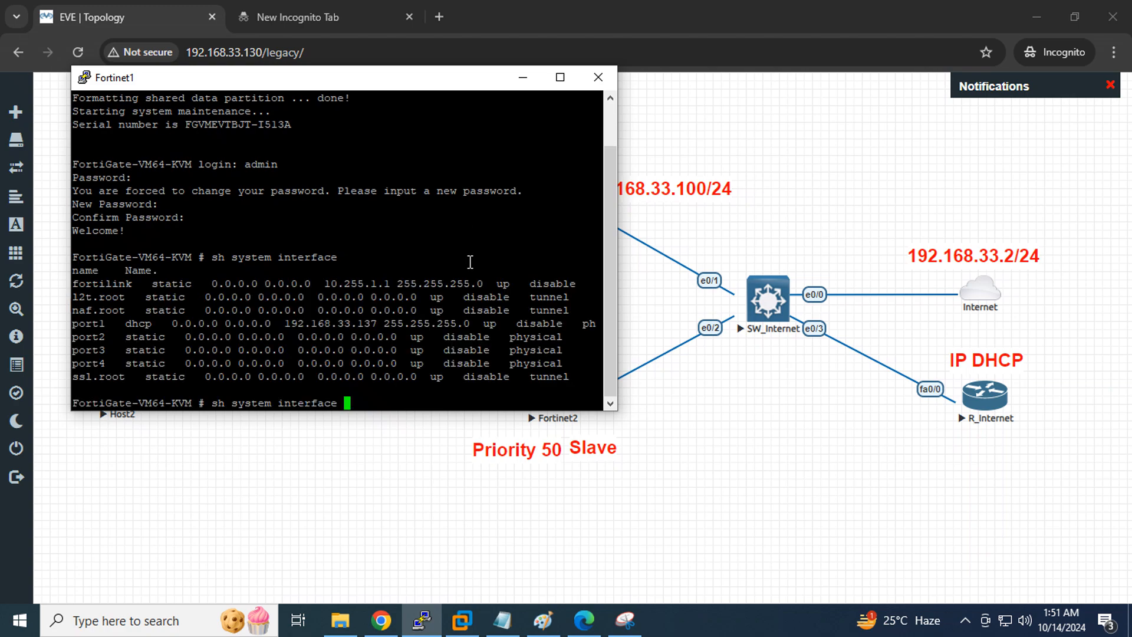
{"action": "double_click", "coordinate": [347, 325]}
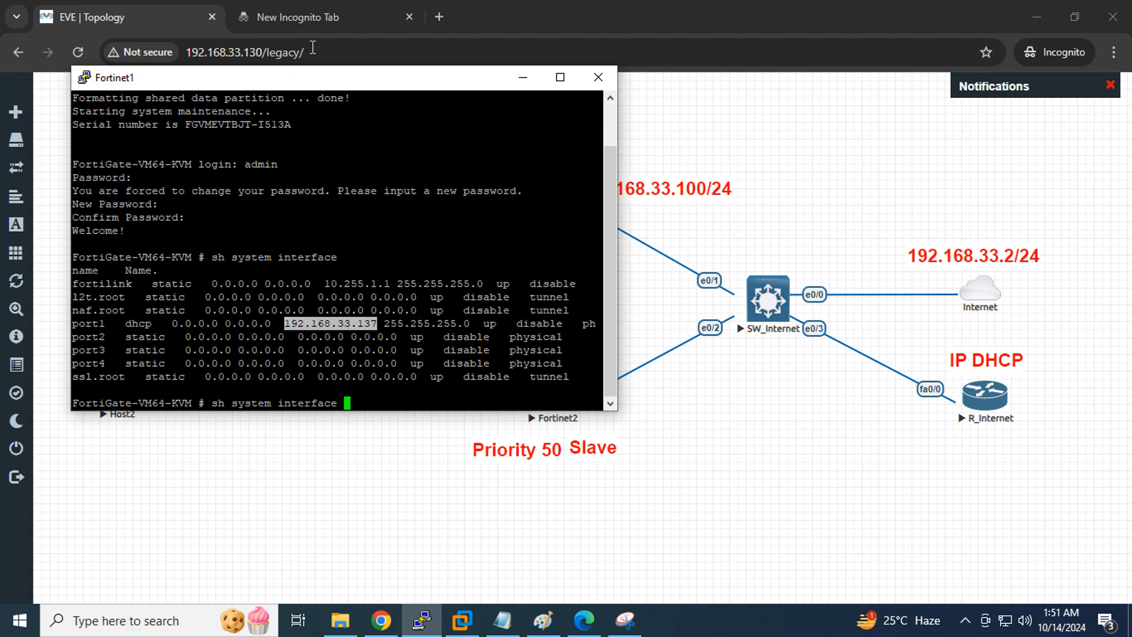
{"action": "left_click", "coordinate": [331, 8]}
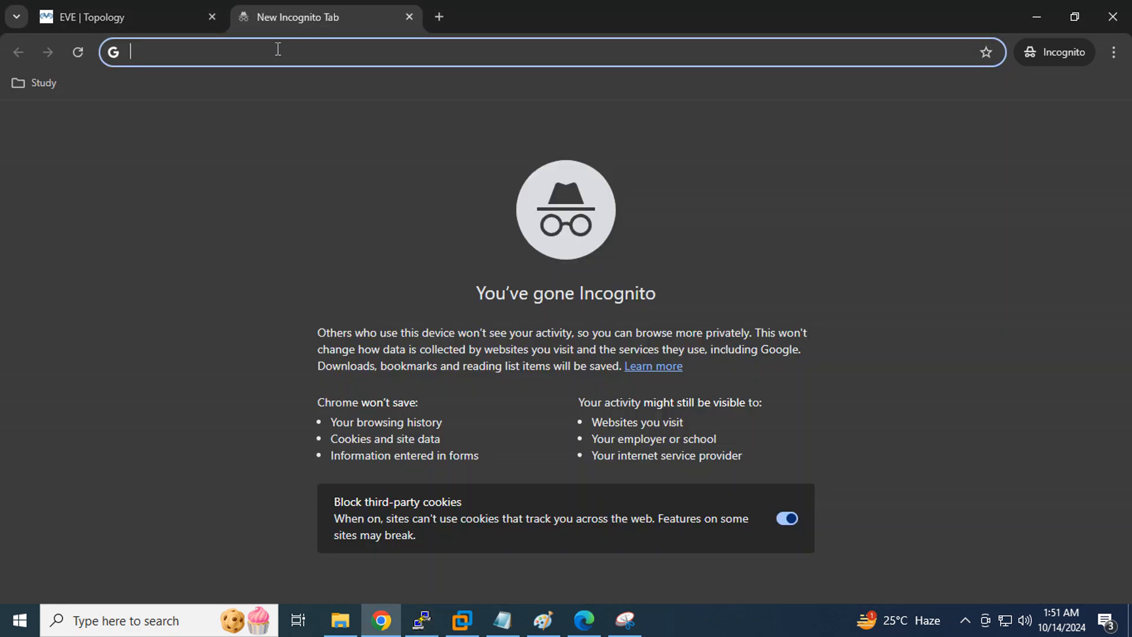
Load 192.168.33.137 in the incognito tab, then go back to the EVE topology
{"action": "type", "text": "192.168.33.137"}
{"action": "key", "text": "Return"}
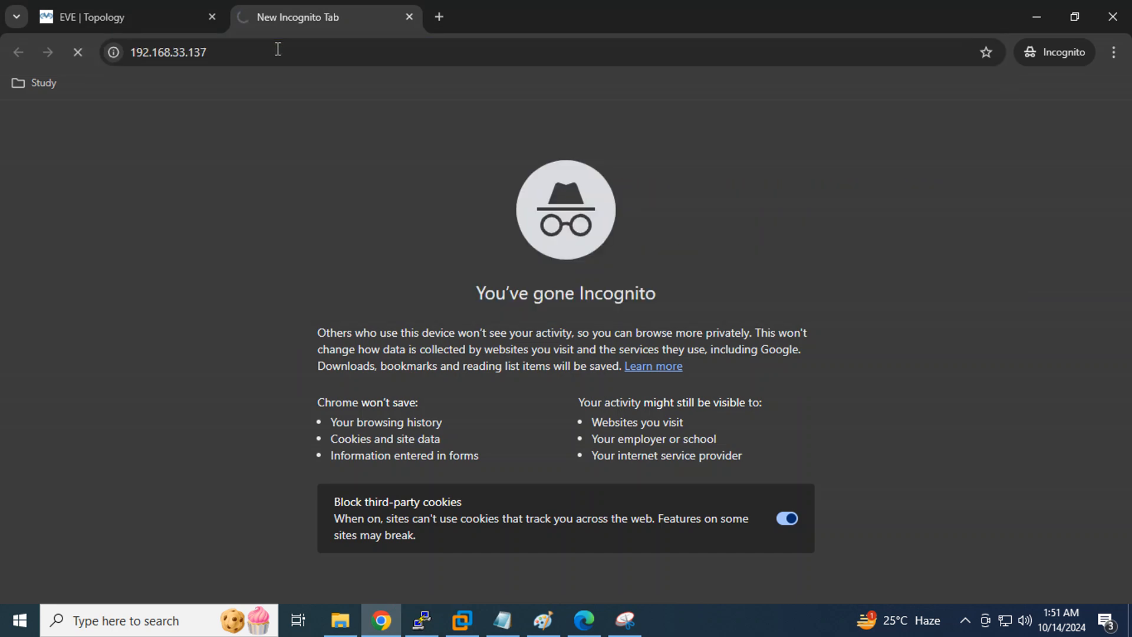
{"action": "left_click", "coordinate": [111, 14]}
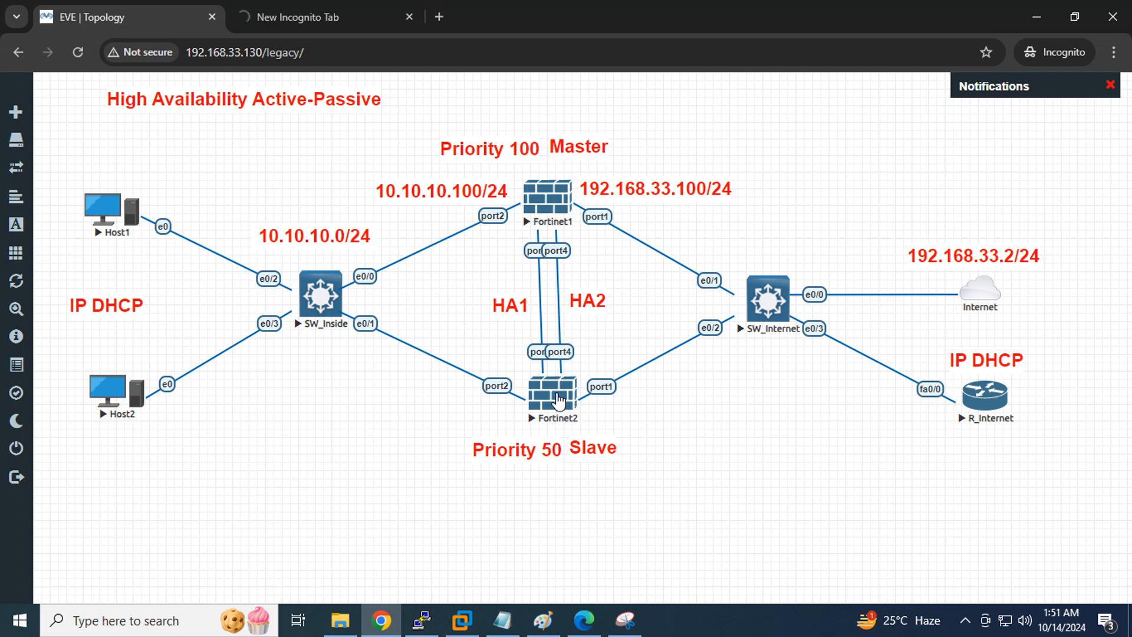
Open Fortinet2's console, log in with a new admin password, and copy port1's 192.168.33.131
{"action": "left_click", "coordinate": [558, 400]}
{"action": "left_click", "coordinate": [548, 177]}
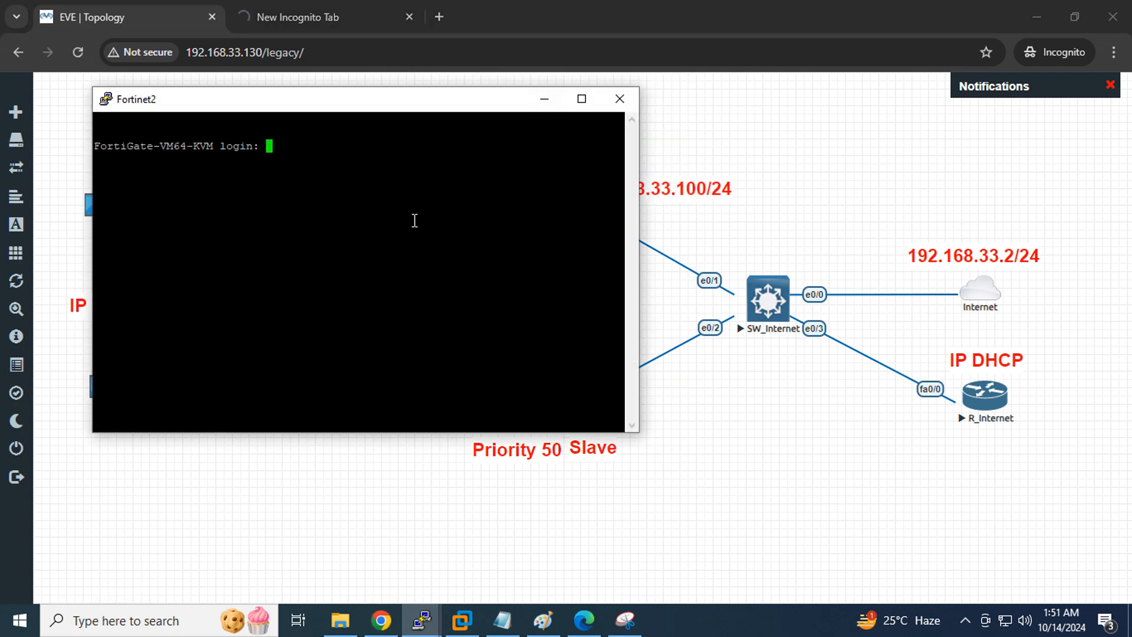
{"action": "type", "text": "admin"}
{"action": "key", "text": "Return"}
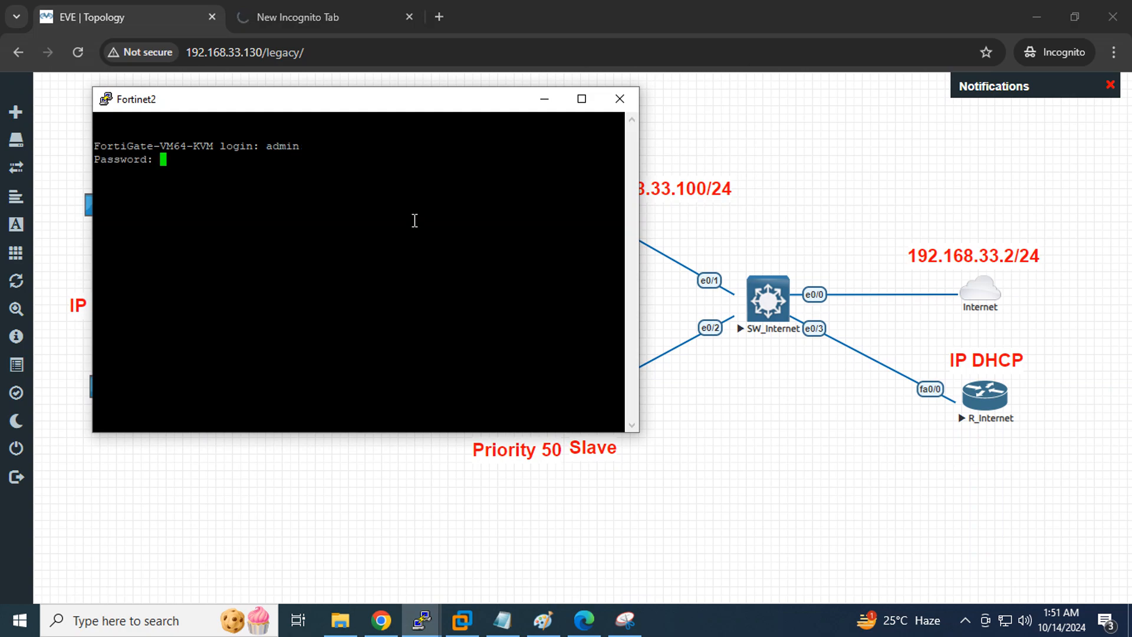
{"action": "key", "text": "Return"}
{"action": "key", "text": "Return"}
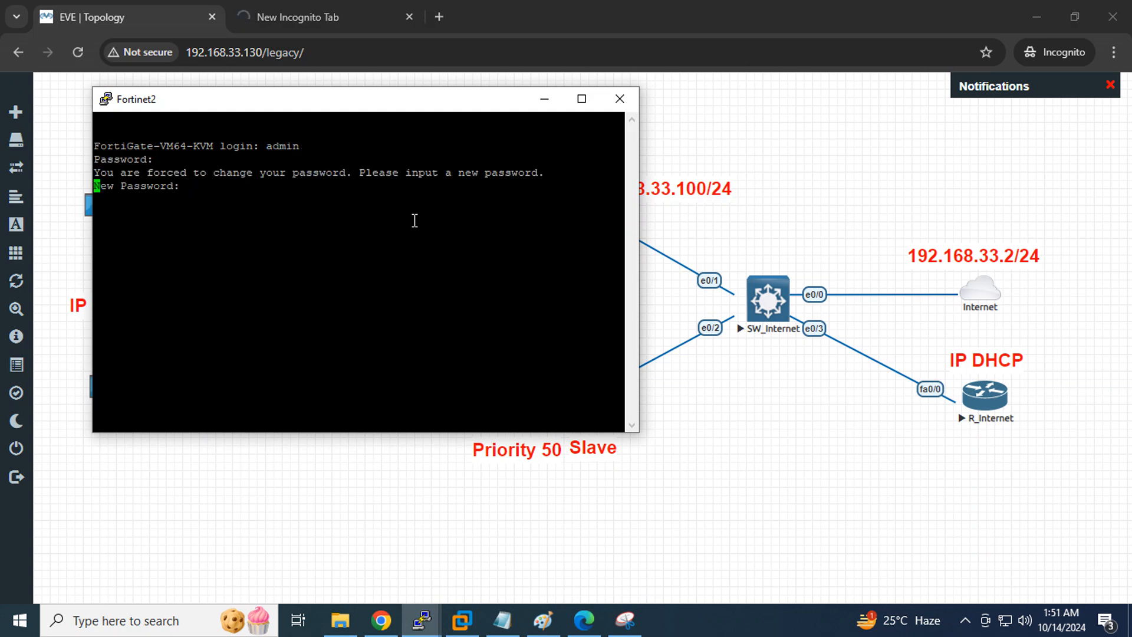
{"action": "key", "text": "Return"}
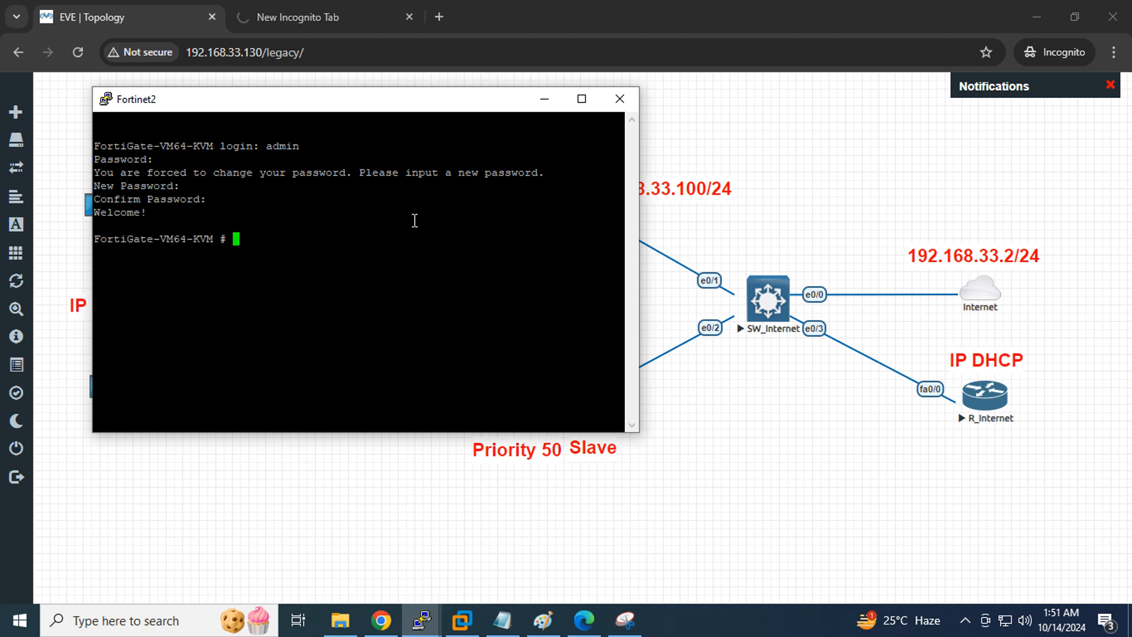
{"action": "type", "text": "sh system interface "}
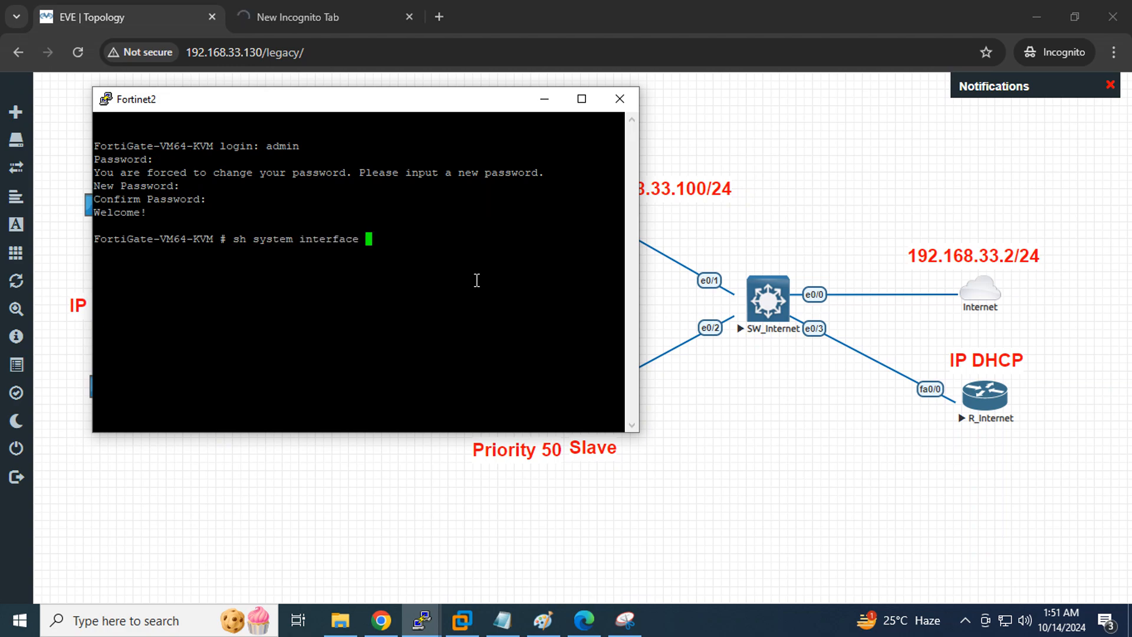
{"action": "type", "text": "?"}
{"action": "double_click", "coordinate": [386, 319]}
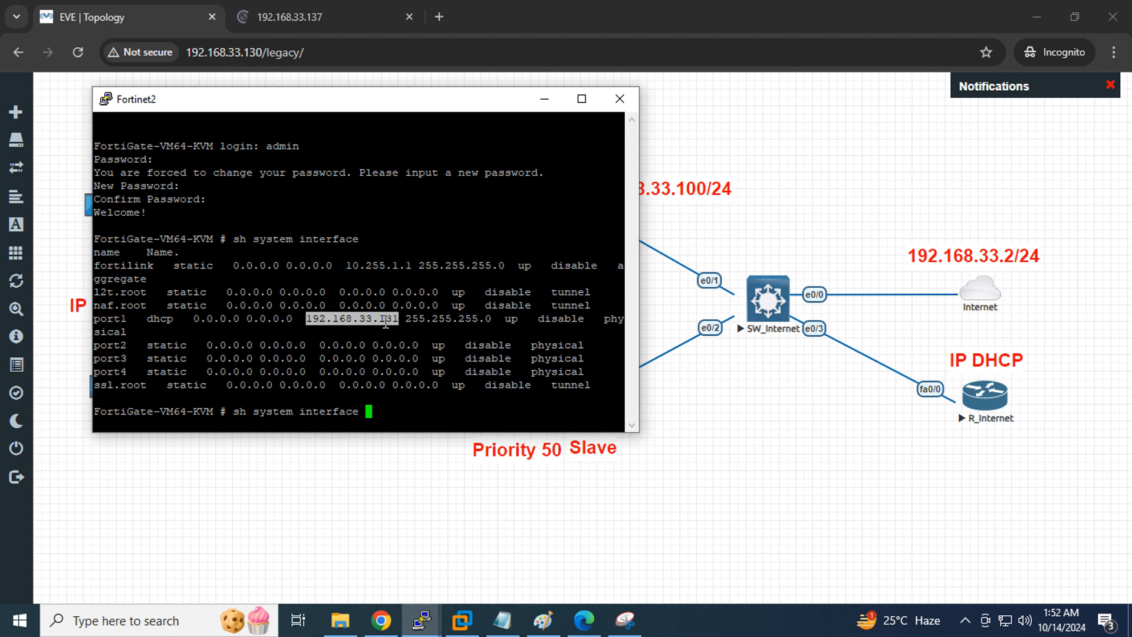
Load the 192.168.33.131 login page in a new tab beside the 192.168.33.137 one
{"action": "left_click", "coordinate": [357, 16]}
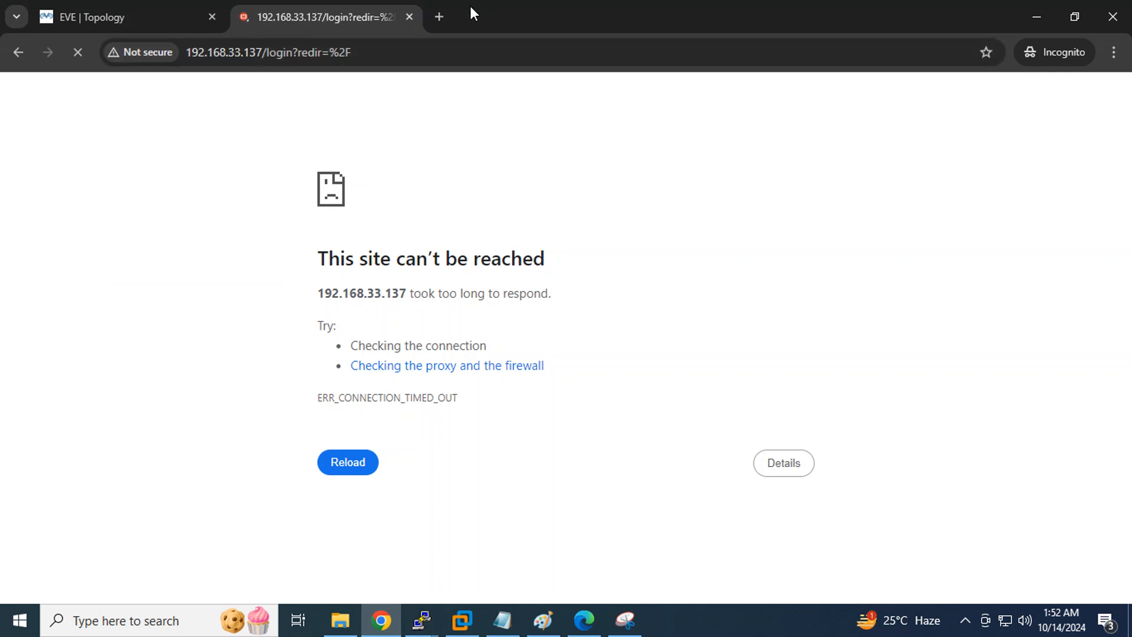
{"action": "left_click", "coordinate": [437, 17]}
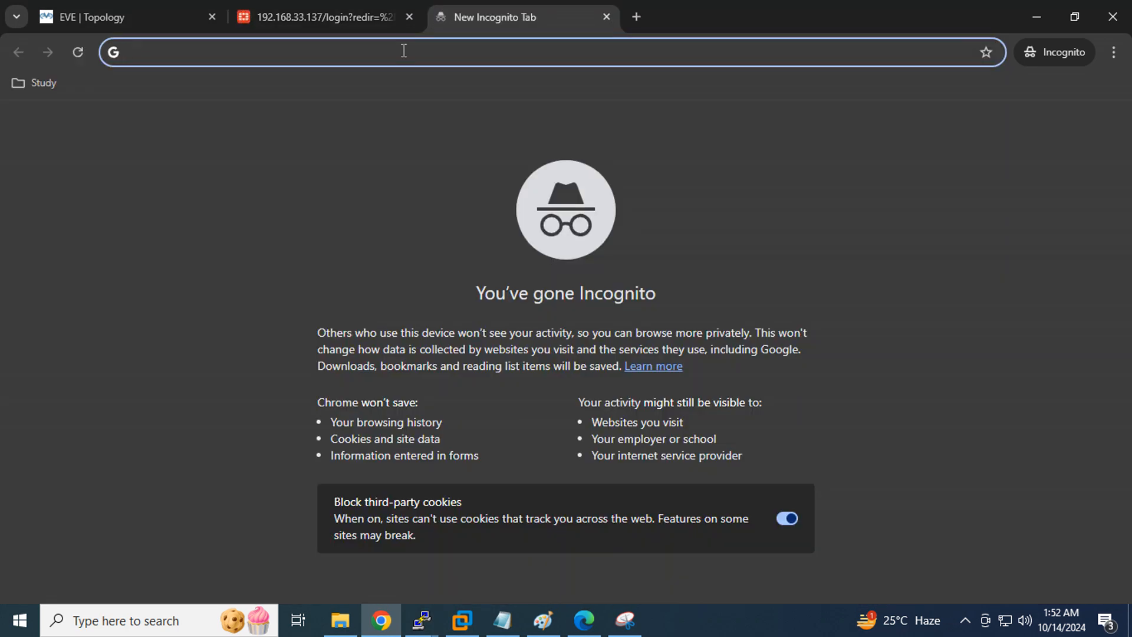
{"action": "type", "text": "192.168.33.131"}
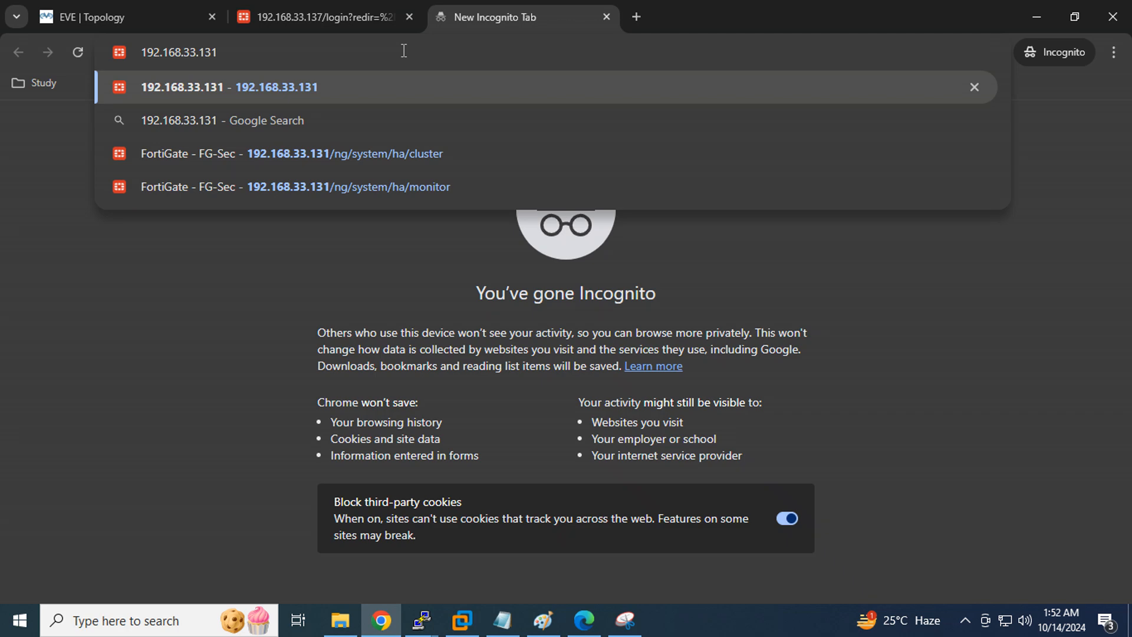
{"action": "key", "text": "Return"}
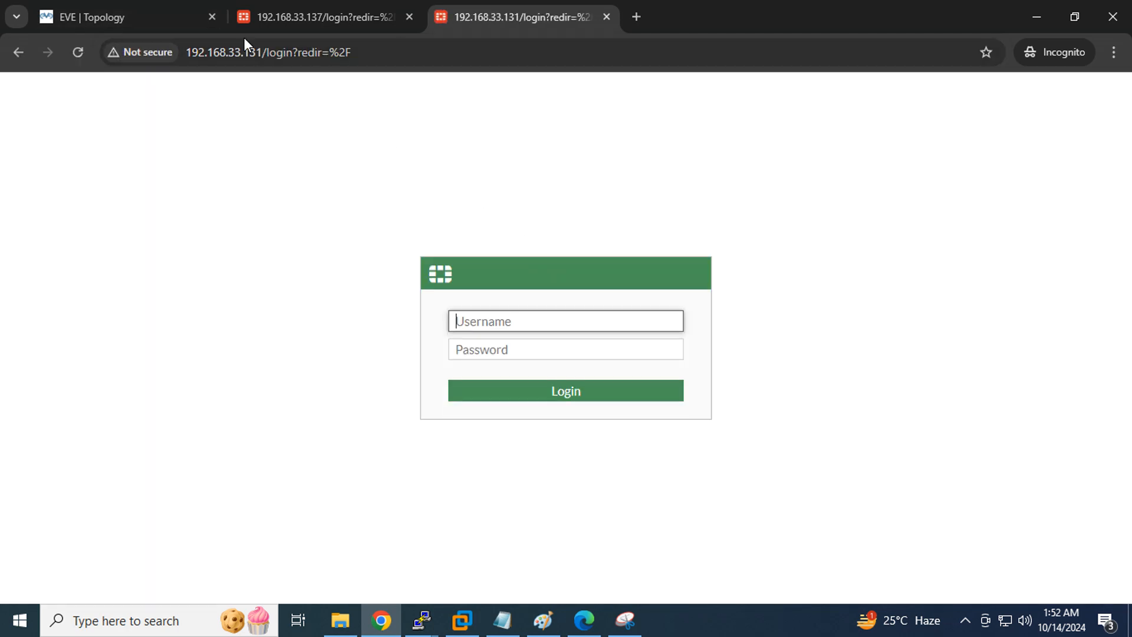
{"action": "left_click", "coordinate": [277, 20]}
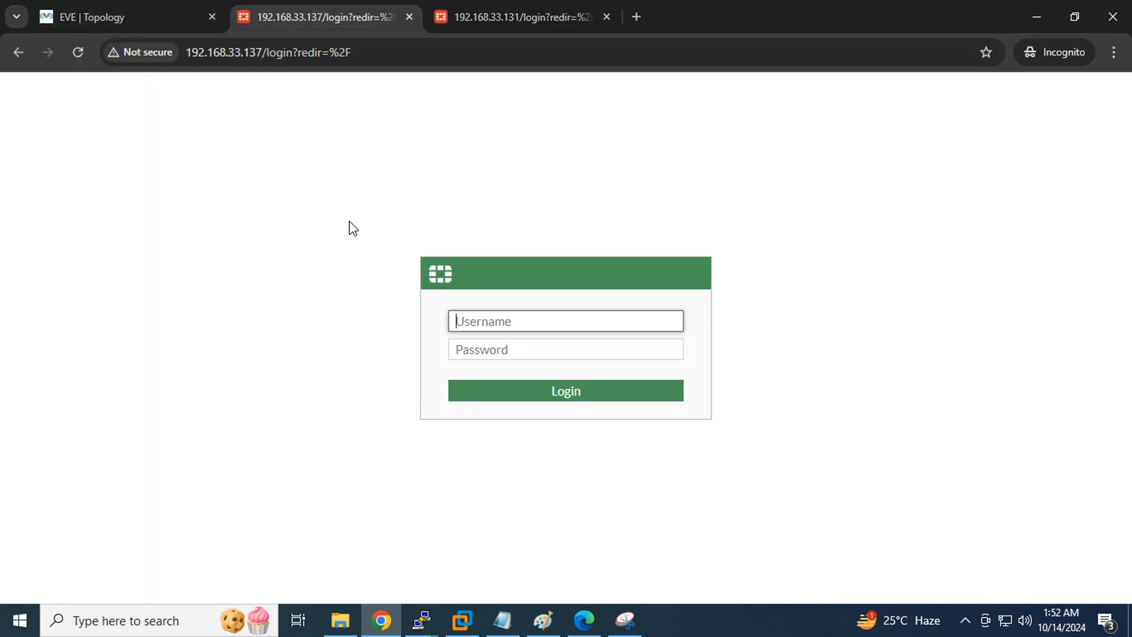
Highlight checklist items 1–4, Interface Configuration, DNS, Routing and HA in the Notepad notes
{"action": "left_click", "coordinate": [503, 622]}
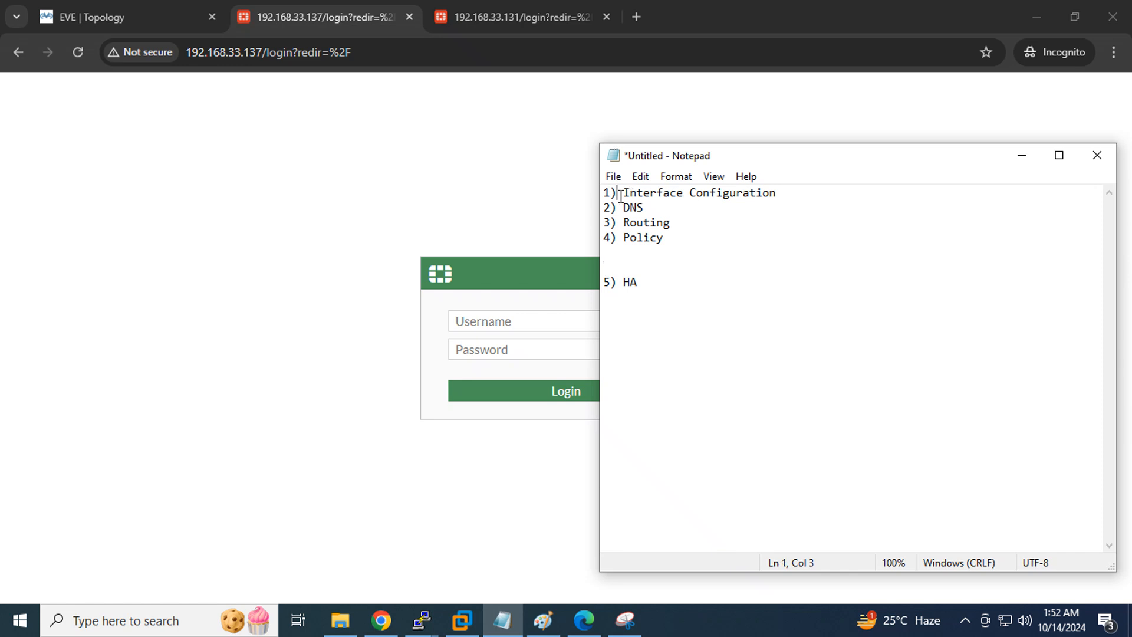
{"action": "left_click_drag", "start_coordinate": [620, 195], "coordinate": [669, 243]}
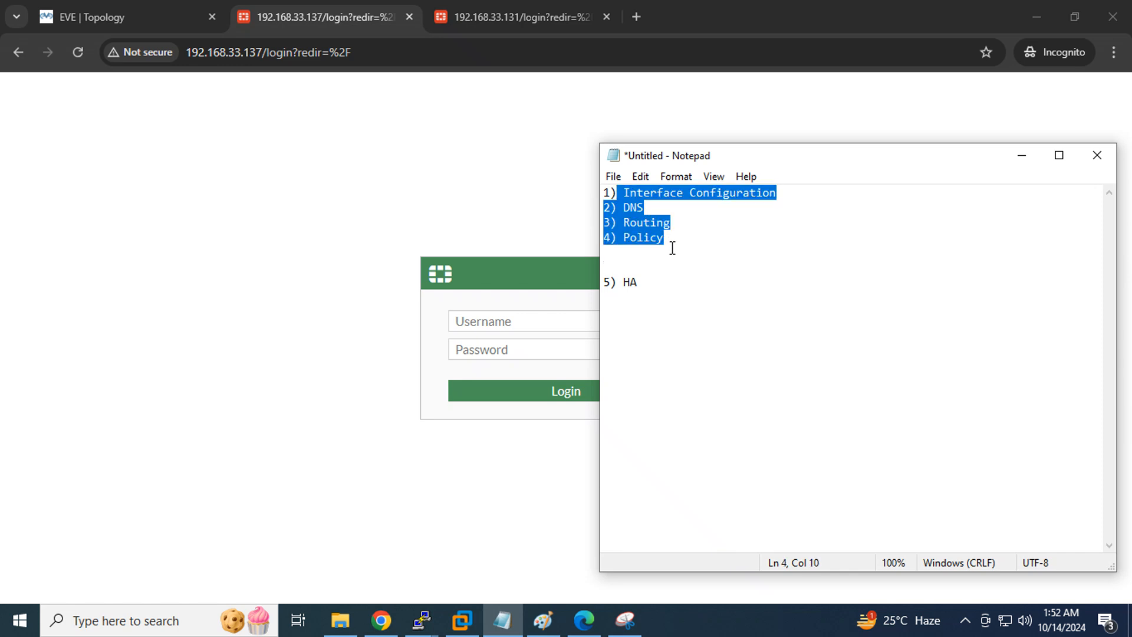
{"action": "left_click", "coordinate": [679, 235]}
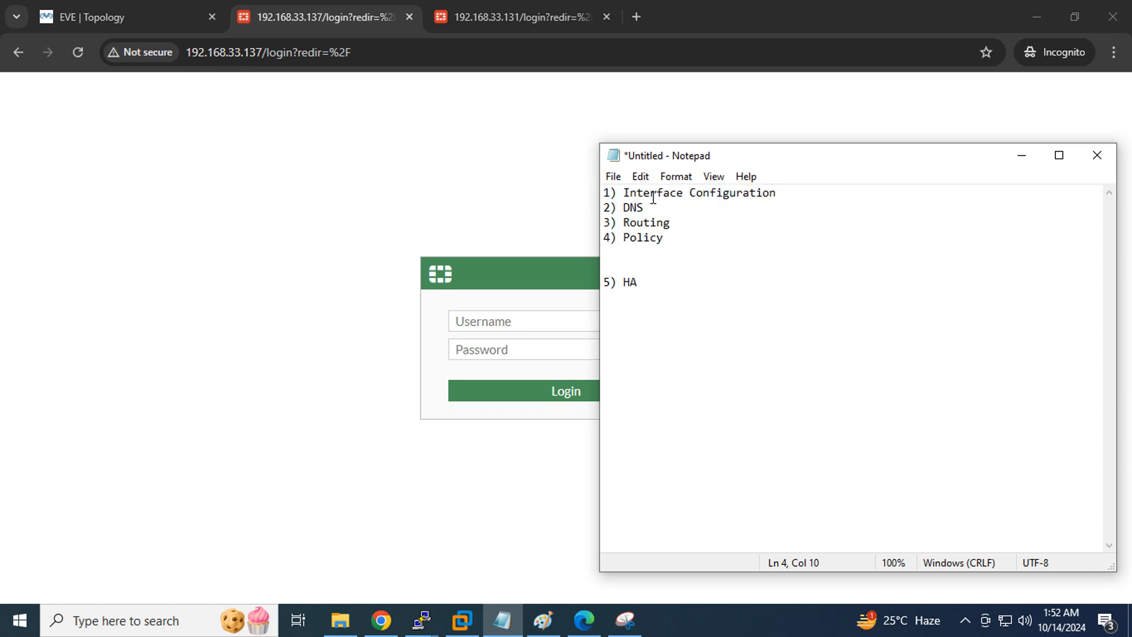
{"action": "left_click_drag", "start_coordinate": [671, 242], "coordinate": [602, 184]}
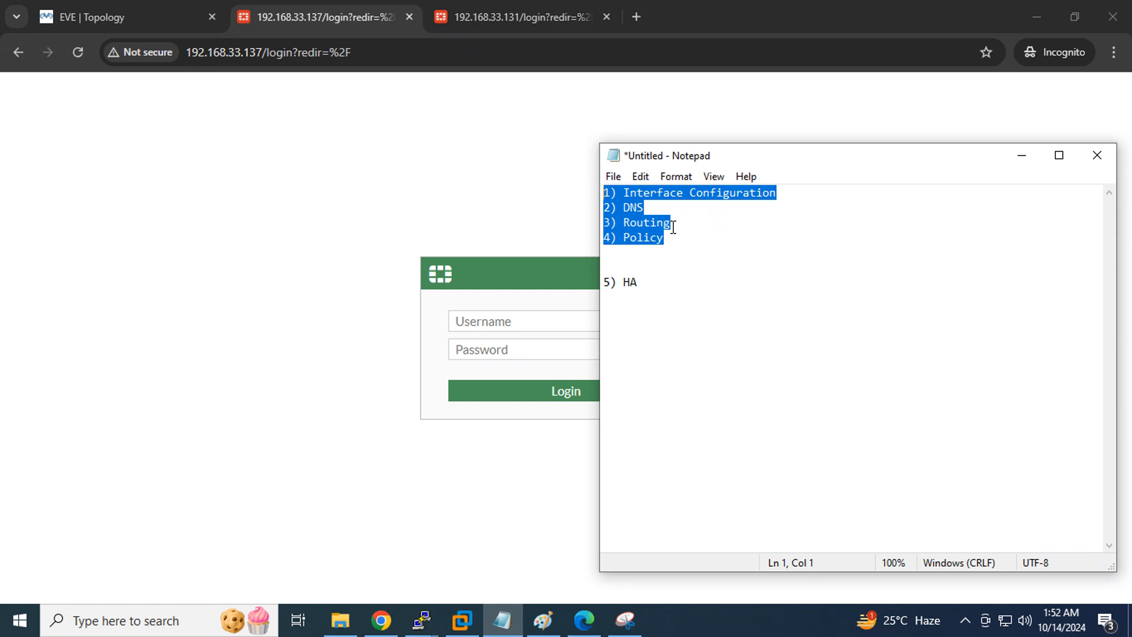
{"action": "left_click", "coordinate": [725, 265]}
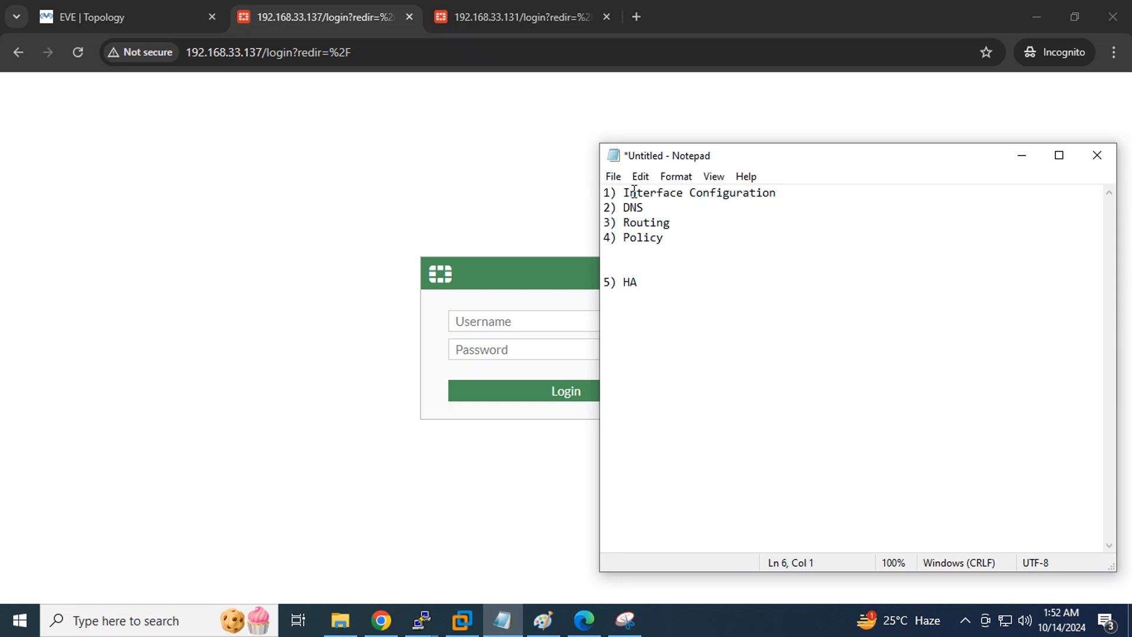
{"action": "left_click_drag", "start_coordinate": [605, 192], "coordinate": [674, 236]}
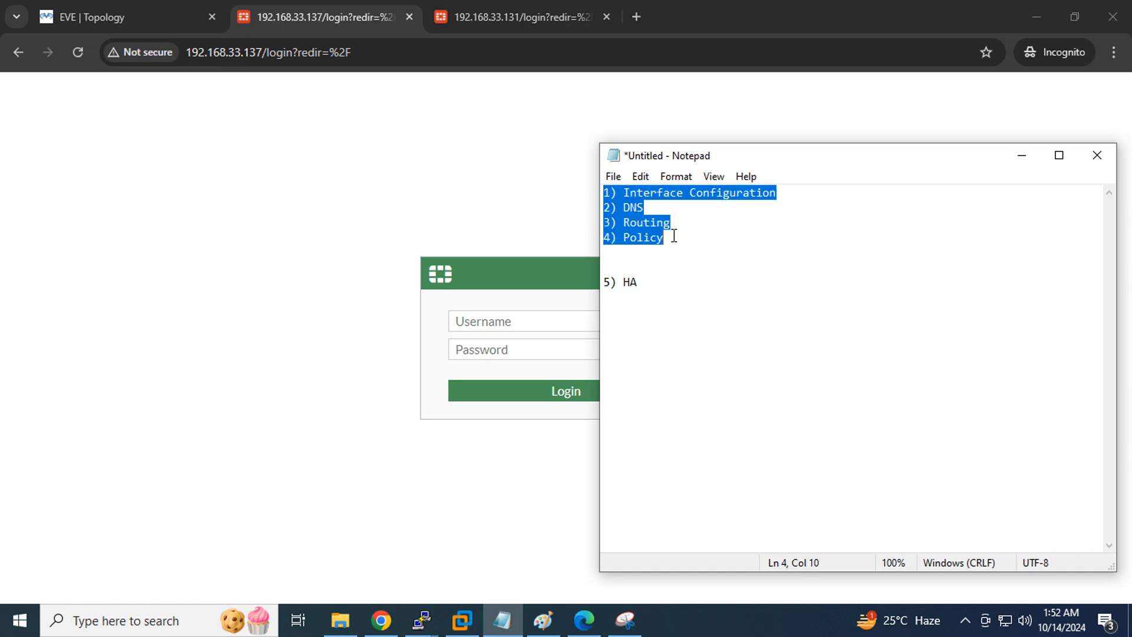
{"action": "left_click", "coordinate": [736, 252]}
{"action": "left_click_drag", "start_coordinate": [605, 192], "coordinate": [786, 188]}
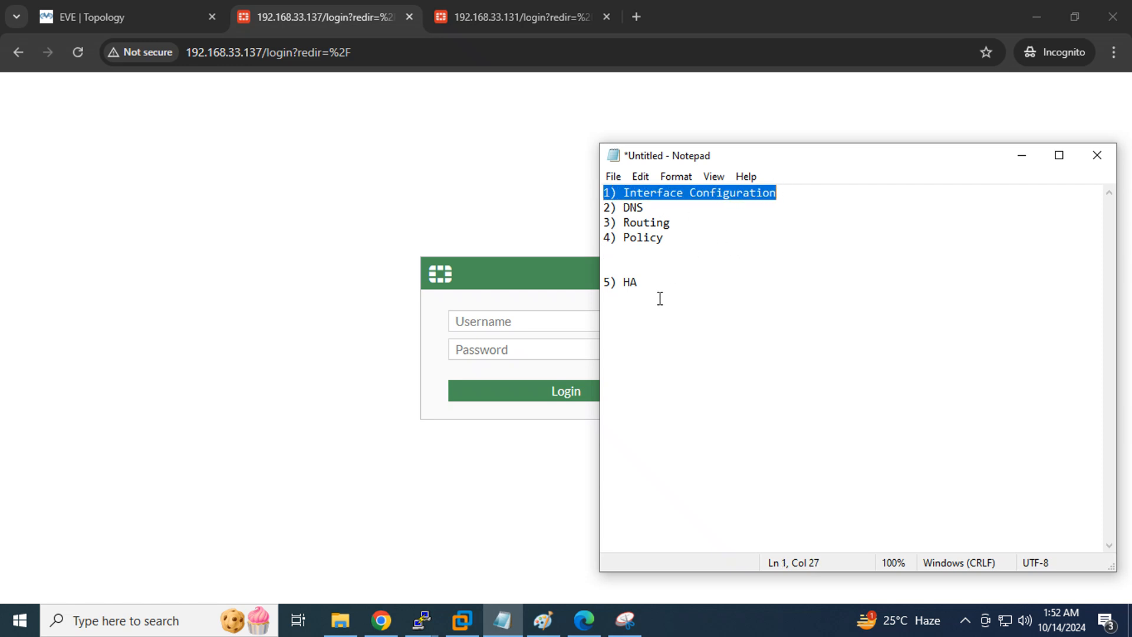
{"action": "left_click_drag", "start_coordinate": [654, 282], "coordinate": [607, 277]}
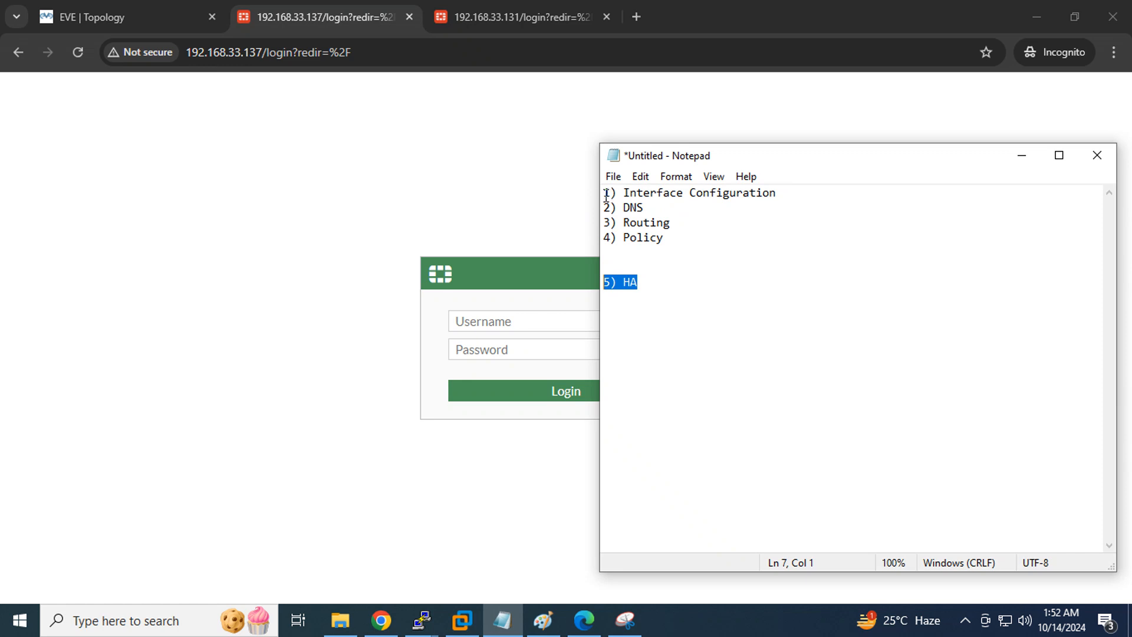
{"action": "left_click_drag", "start_coordinate": [604, 193], "coordinate": [789, 194]}
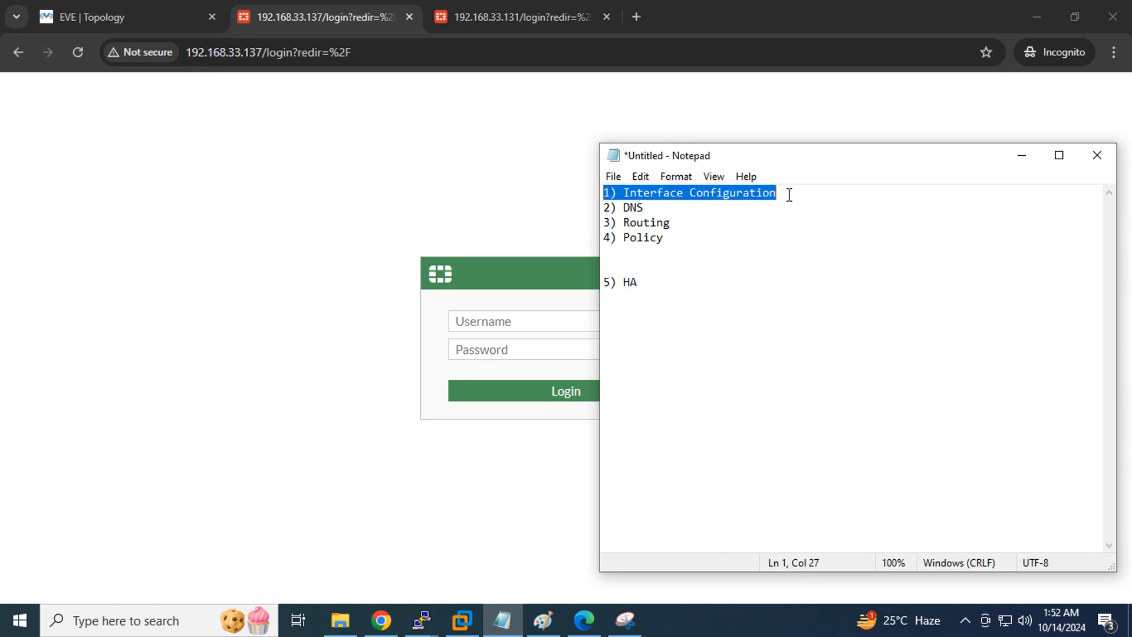
{"action": "left_click", "coordinate": [741, 264]}
{"action": "left_click_drag", "start_coordinate": [643, 207], "coordinate": [611, 208]}
{"action": "left_click_drag", "start_coordinate": [690, 218], "coordinate": [617, 223]}
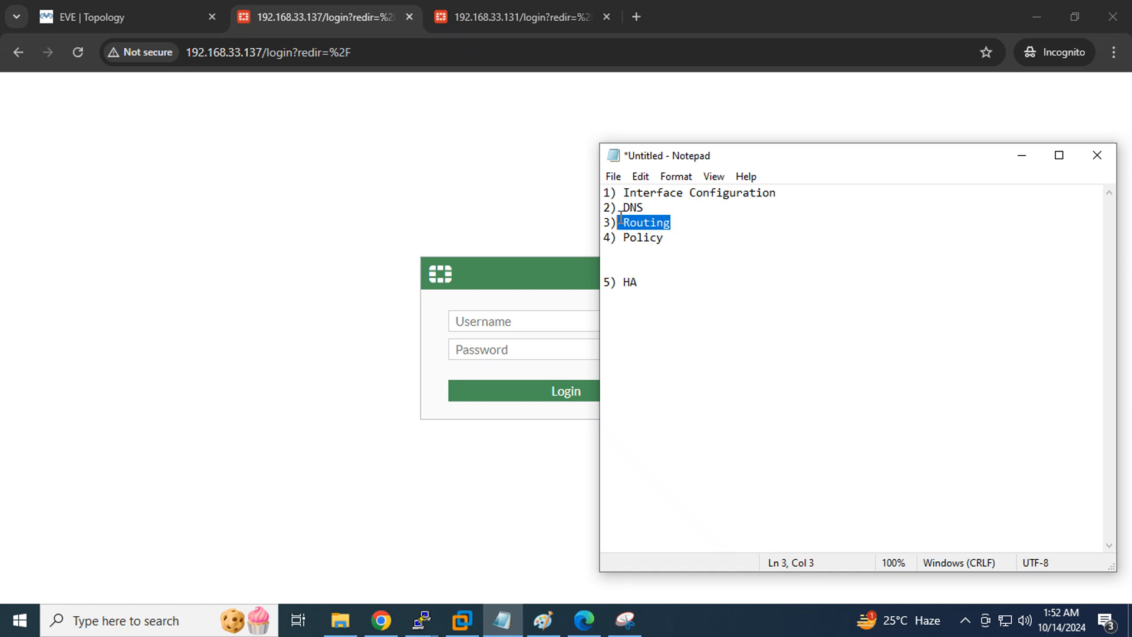
{"action": "left_click", "coordinate": [678, 246]}
{"action": "left_click_drag", "start_coordinate": [677, 246], "coordinate": [602, 187]}
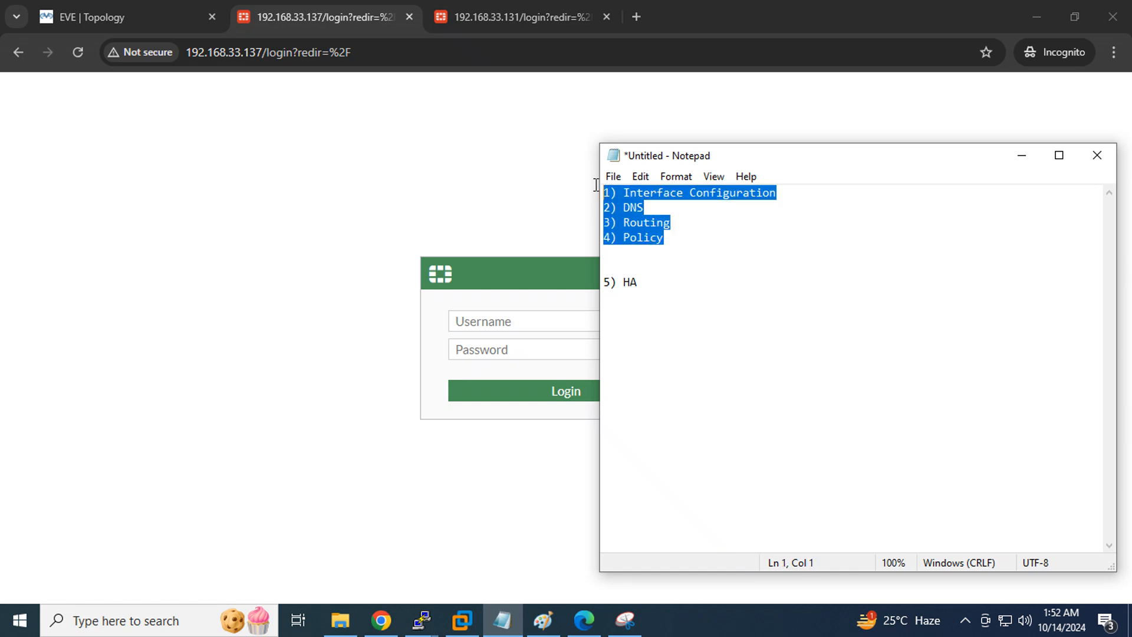
{"action": "left_click", "coordinate": [678, 240]}
{"action": "left_click_drag", "start_coordinate": [677, 242], "coordinate": [592, 190]}
{"action": "left_click_drag", "start_coordinate": [684, 240], "coordinate": [609, 192]}
{"action": "left_click_drag", "start_coordinate": [645, 279], "coordinate": [597, 282]}
{"action": "left_click_drag", "start_coordinate": [667, 242], "coordinate": [583, 172]}
{"action": "left_click_drag", "start_coordinate": [652, 283], "coordinate": [584, 288]}
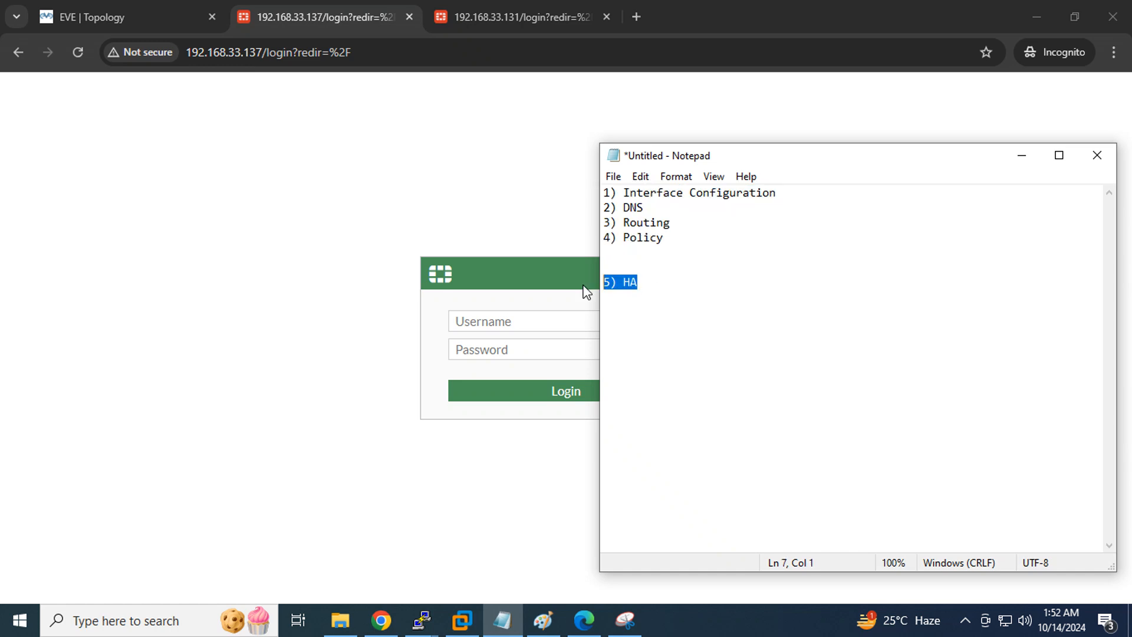
{"action": "left_click", "coordinate": [647, 287]}
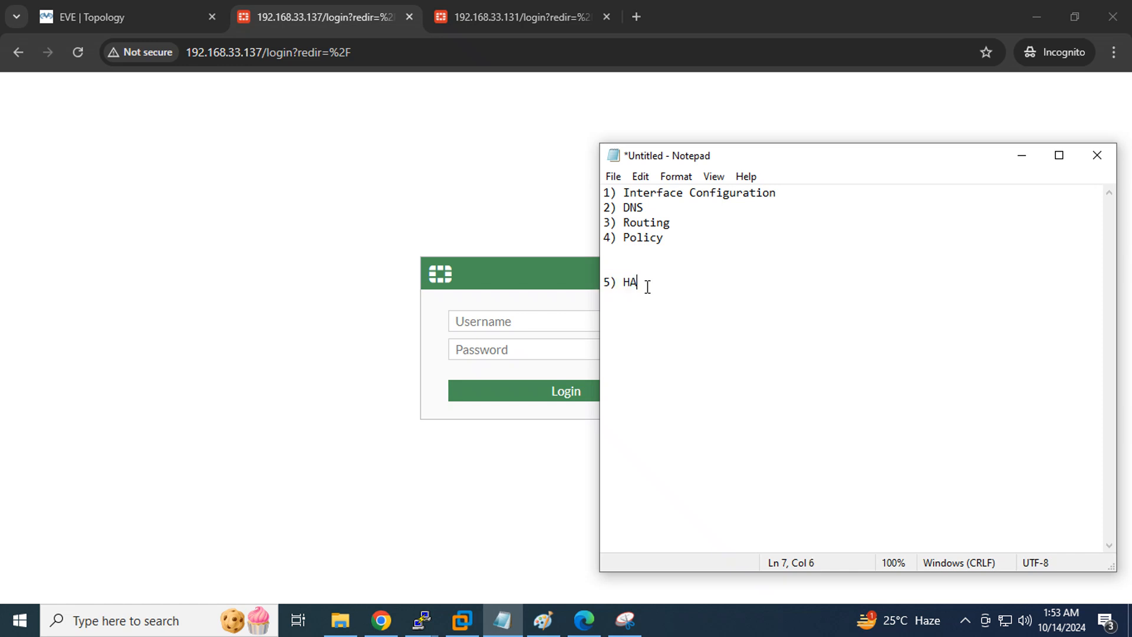
Check the EVE topology, then log in as admin on the 192.168.33.137 login page
{"action": "left_click", "coordinate": [330, 16]}
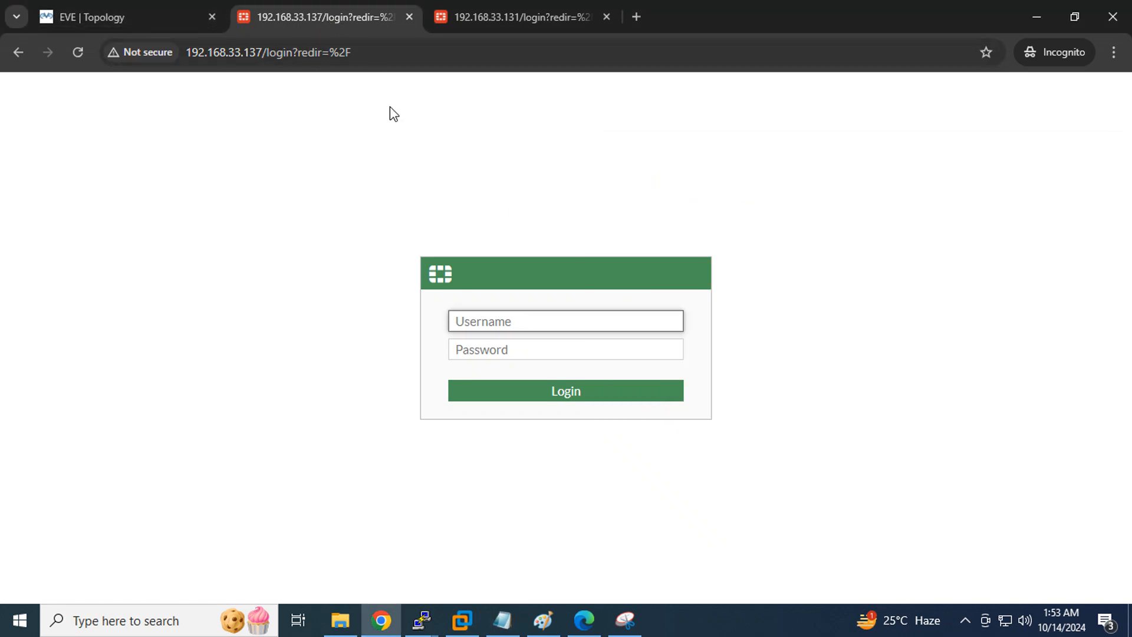
{"action": "left_click", "coordinate": [153, 5]}
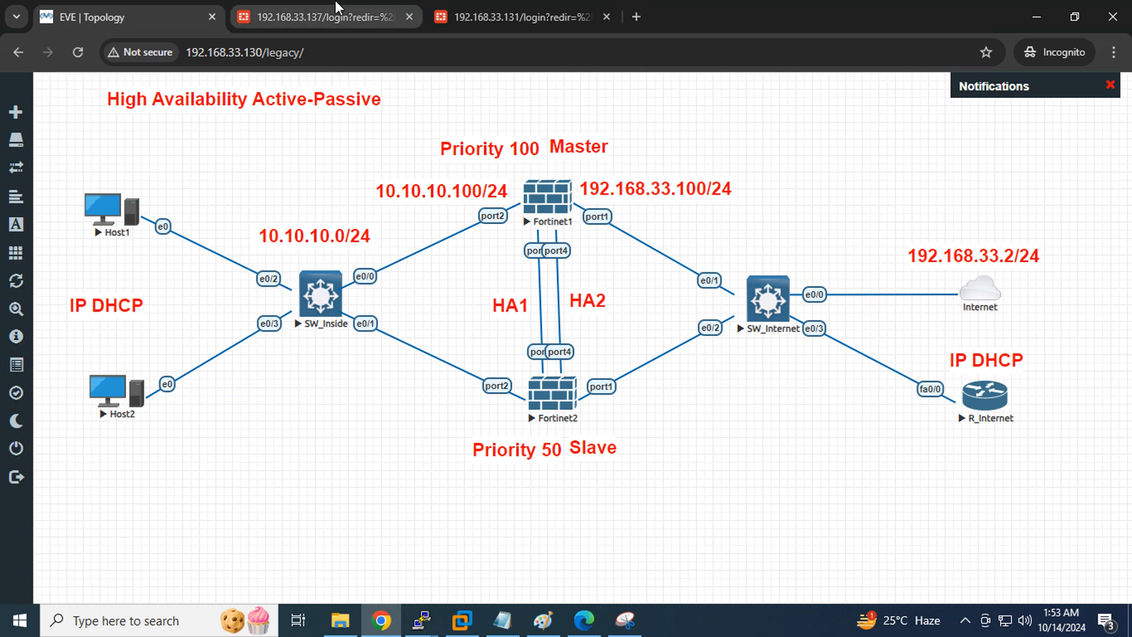
{"action": "left_click", "coordinate": [322, 17]}
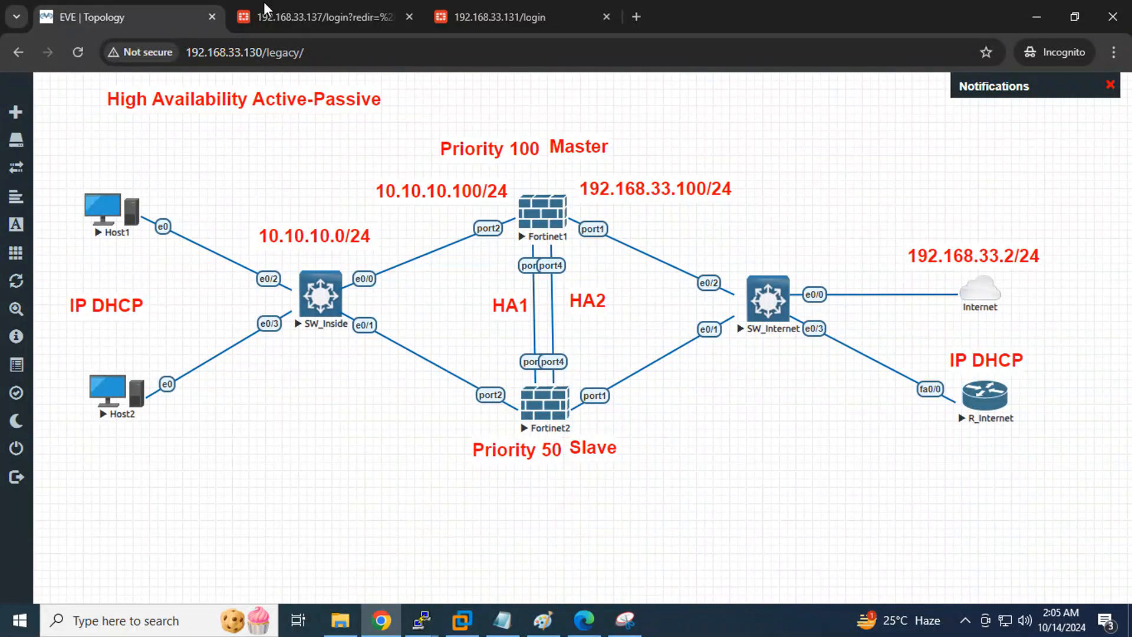
{"action": "left_click", "coordinate": [271, 12]}
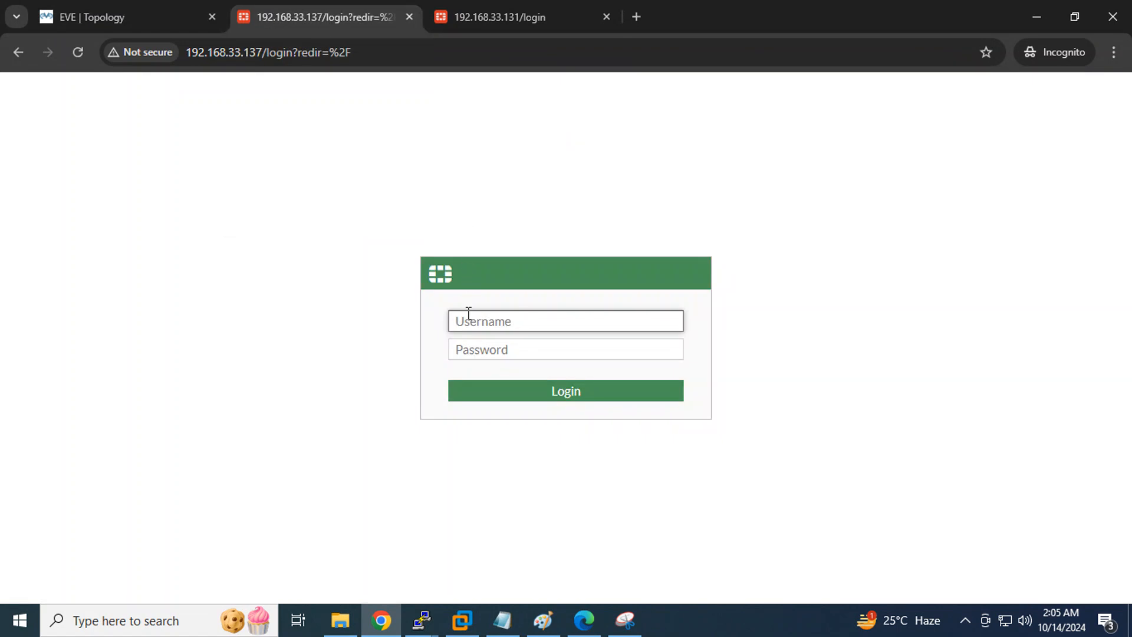
{"action": "type", "text": "admin"}
{"action": "key", "text": "Tab"}
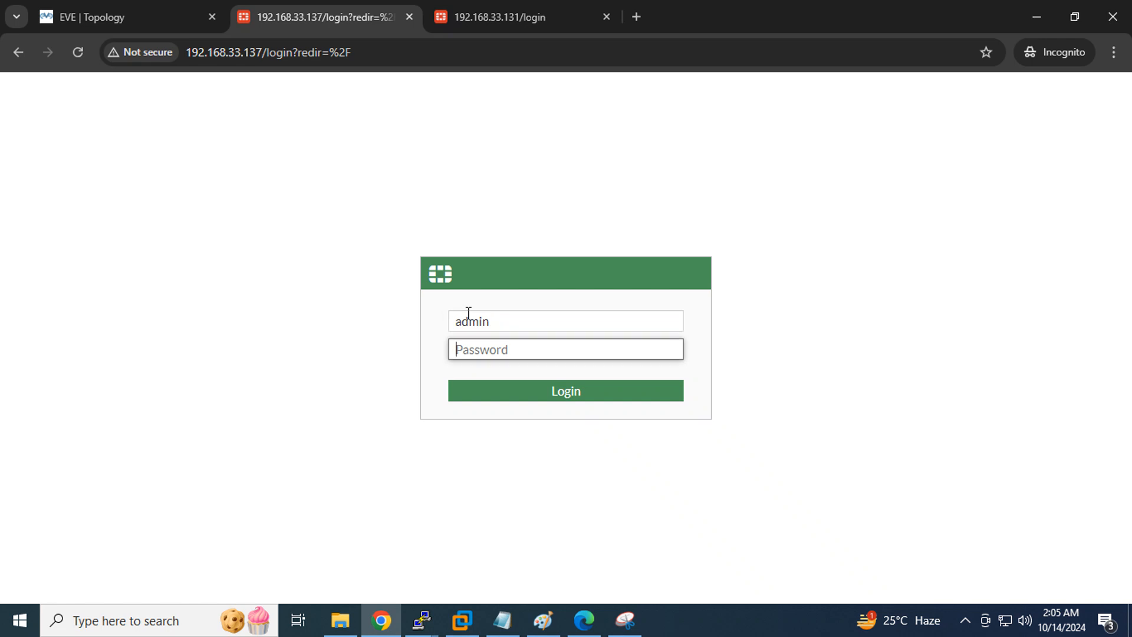
{"action": "type", "text": "adm"}
{"action": "key", "text": "Return"}
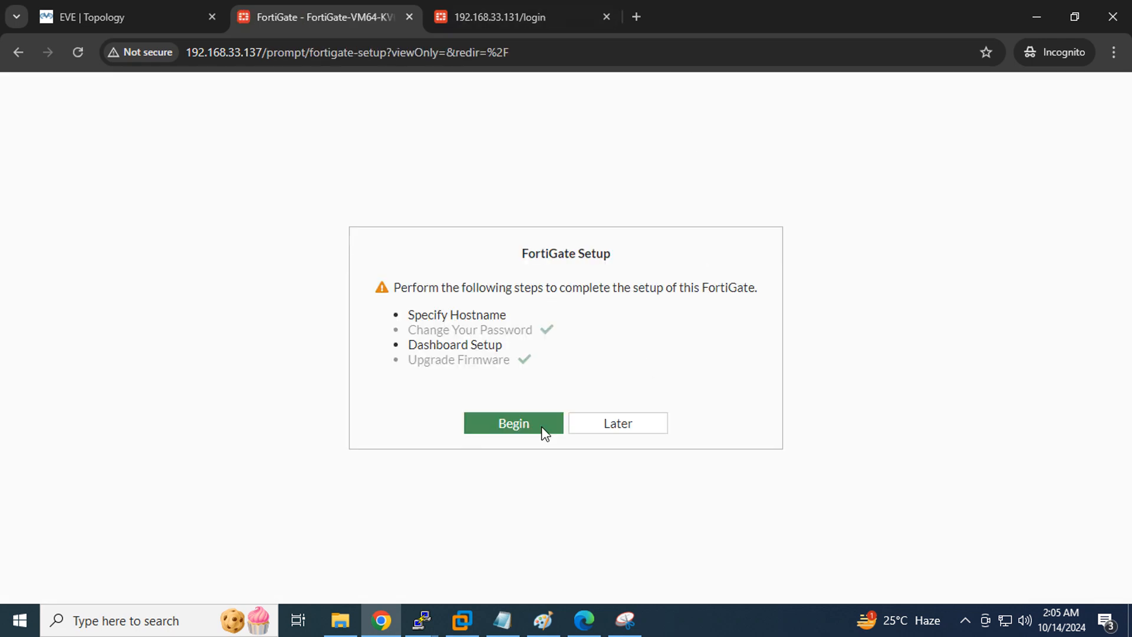
Replace the default hostname with FG-Pri in the FortiGate Setup prompt
{"action": "left_click", "coordinate": [493, 429]}
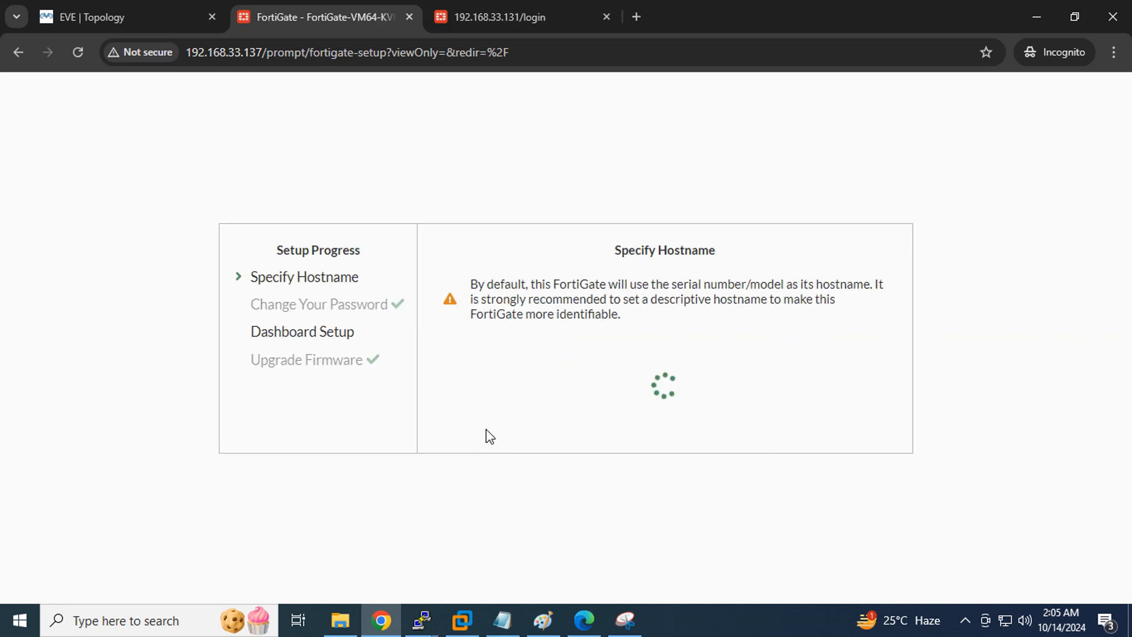
{"action": "left_click_drag", "start_coordinate": [808, 370], "coordinate": [223, 375]}
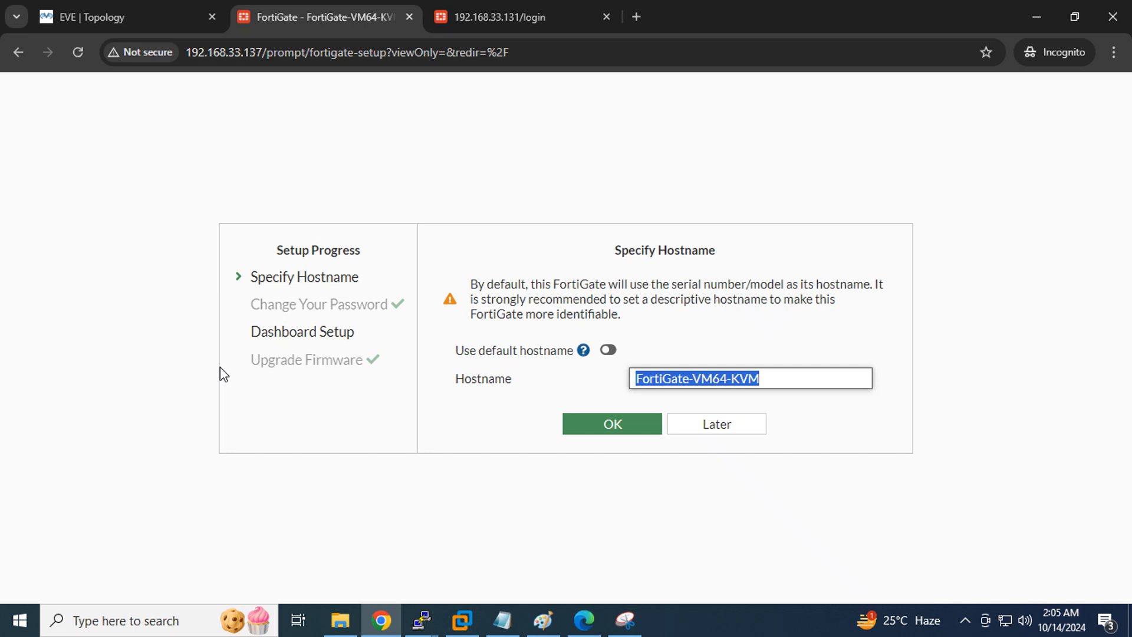
{"action": "type", "text": "FG"}
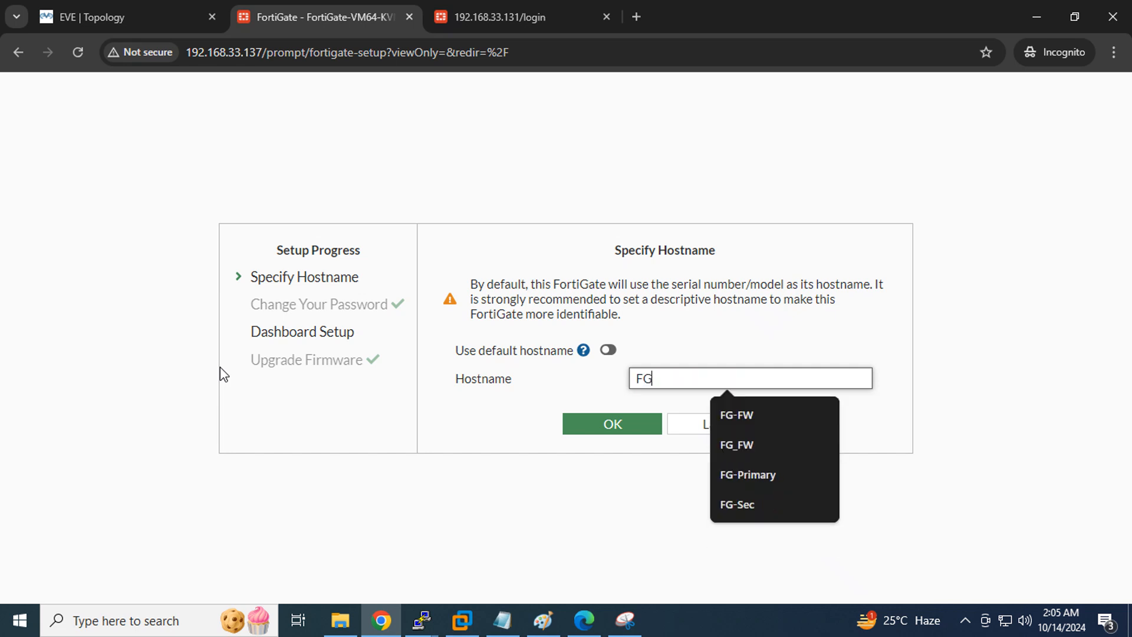
{"action": "type", "text": "-Pri"}
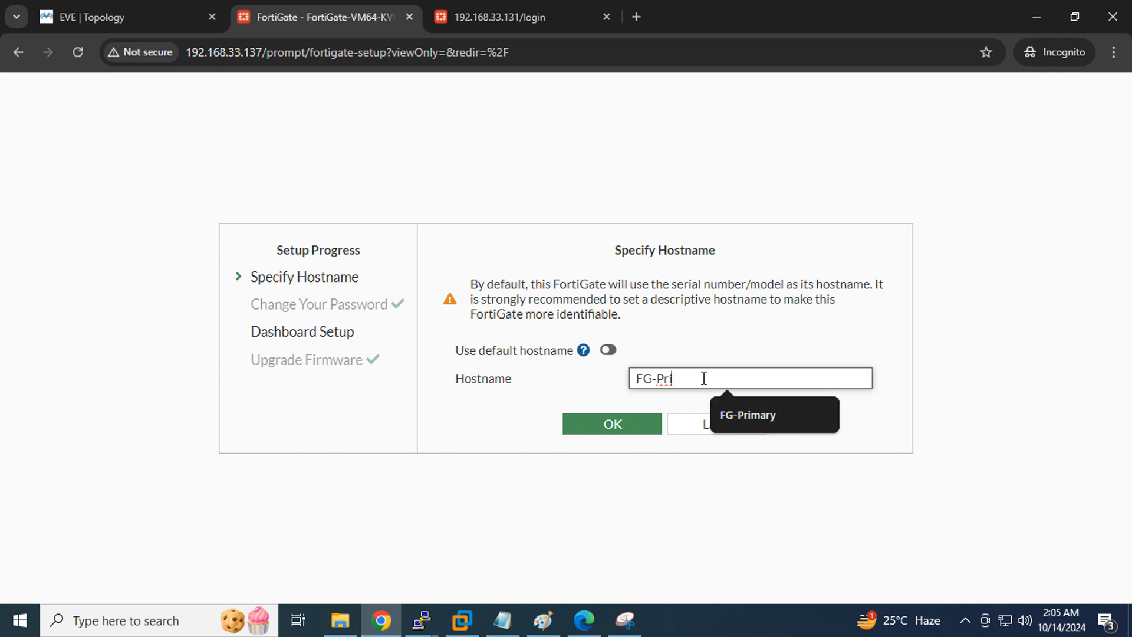
{"action": "left_click_drag", "start_coordinate": [703, 378], "coordinate": [592, 382]}
{"action": "left_click", "coordinate": [609, 422]}
{"action": "left_click", "coordinate": [609, 453]}
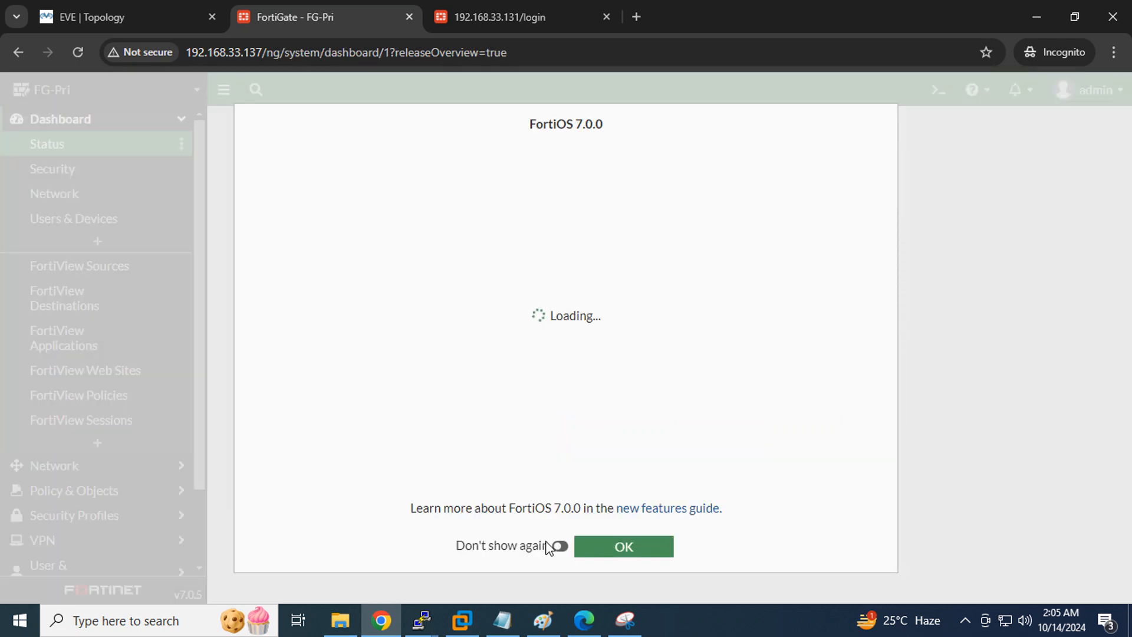
Dismiss the FortiOS 7.0.0 release overview permanently and go to the 192.168.33.131 tab
{"action": "left_click", "coordinate": [559, 547]}
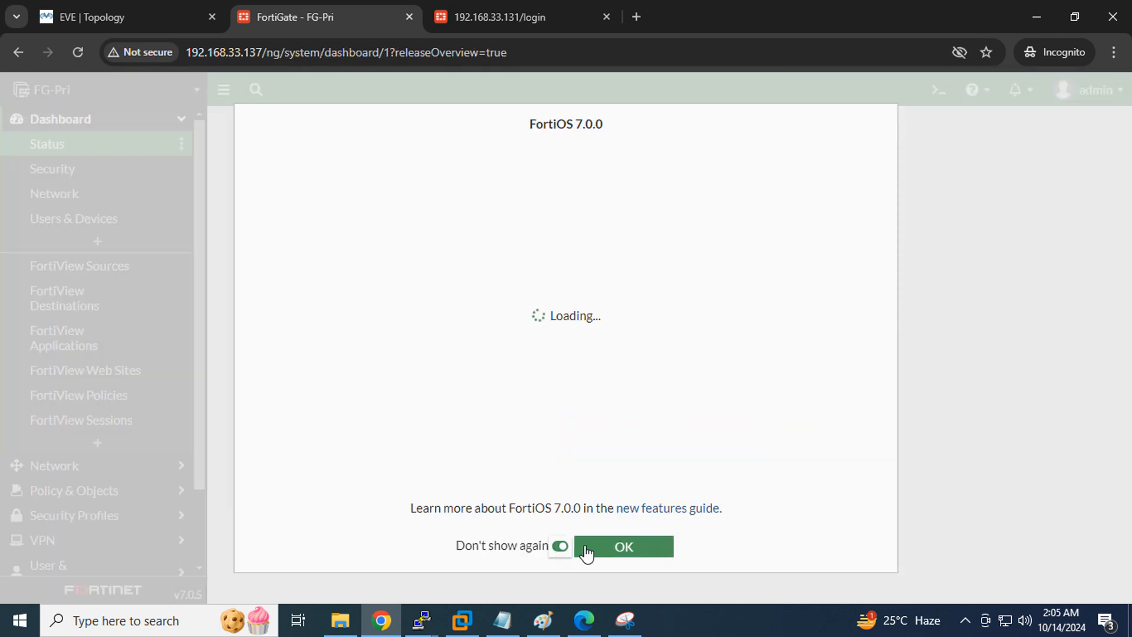
{"action": "left_click", "coordinate": [613, 549]}
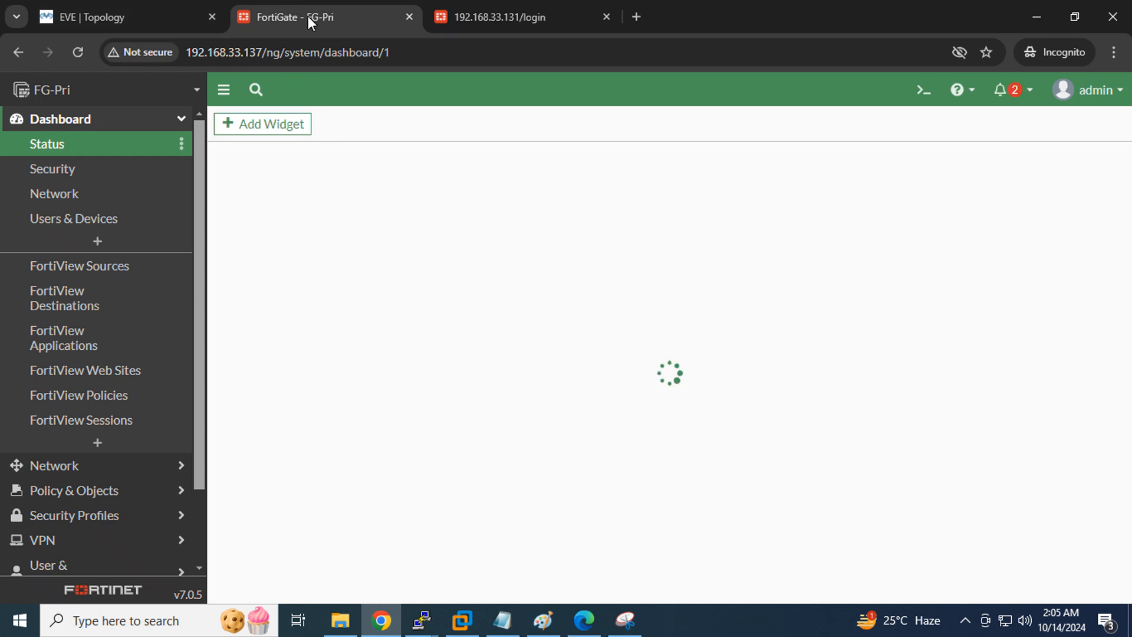
{"action": "left_click", "coordinate": [482, 13]}
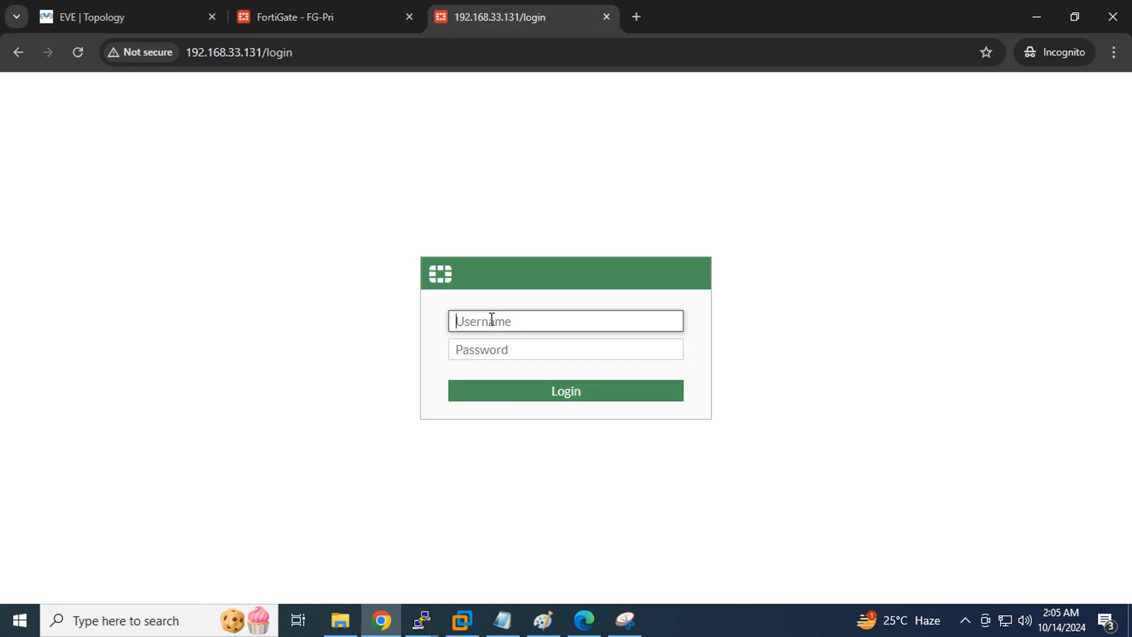
Log in to 192.168.33.131 as admin, verify FG-Sec in the device list, then return to FG-Pri
{"action": "type", "text": "admin"}
{"action": "key", "text": "Tab"}
{"action": "type", "text": "123"}
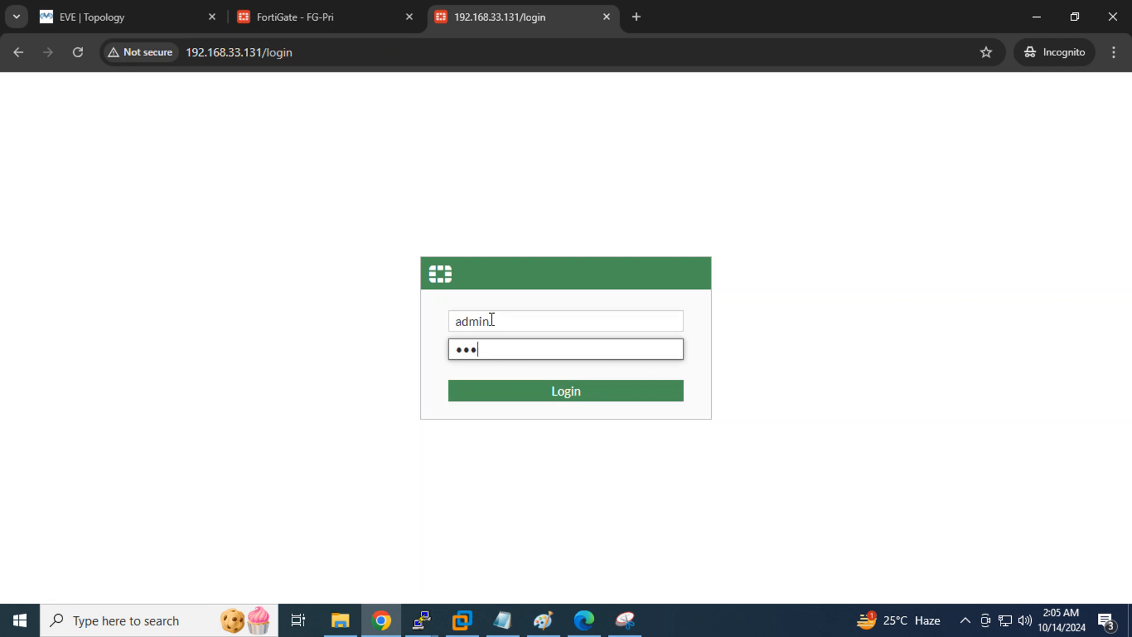
{"action": "key", "text": "Return"}
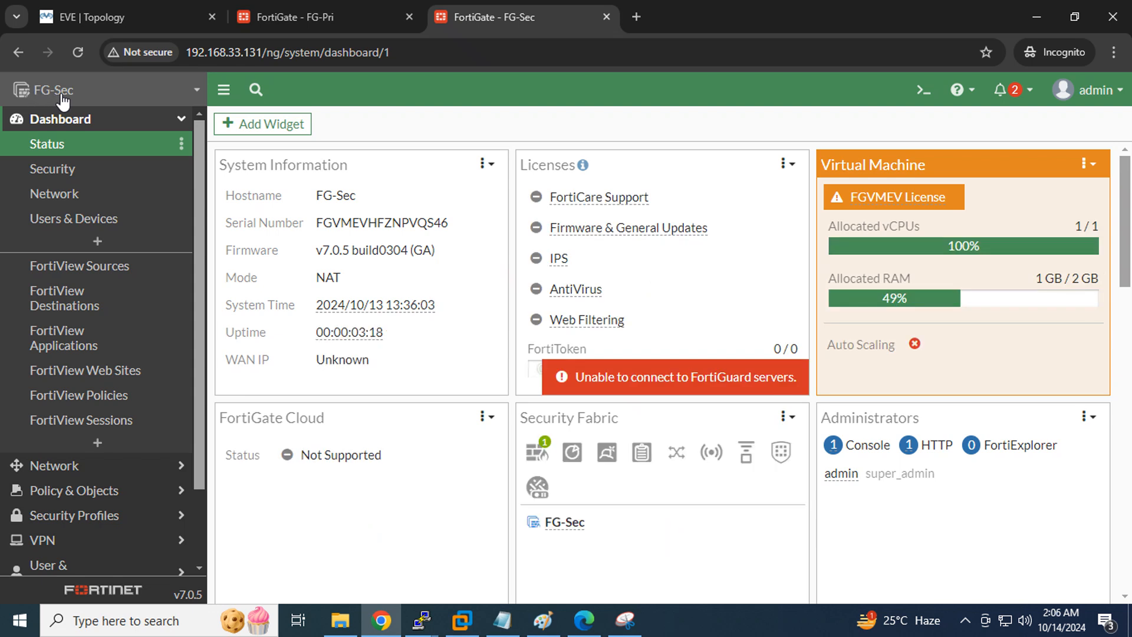
{"action": "left_click", "coordinate": [63, 101]}
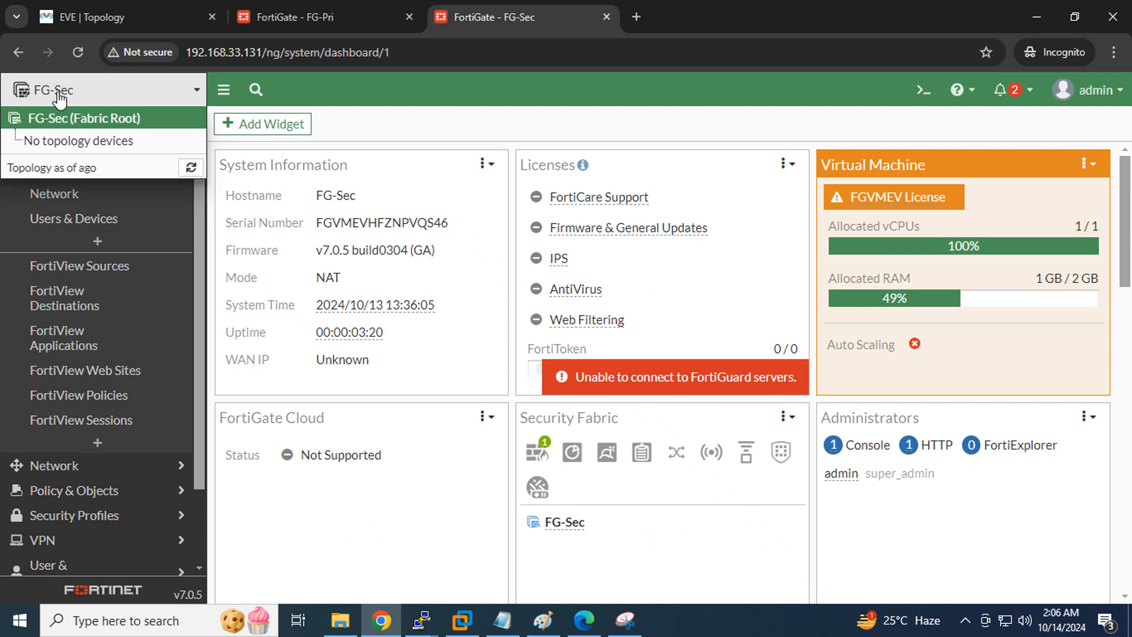
{"action": "left_click", "coordinate": [59, 99]}
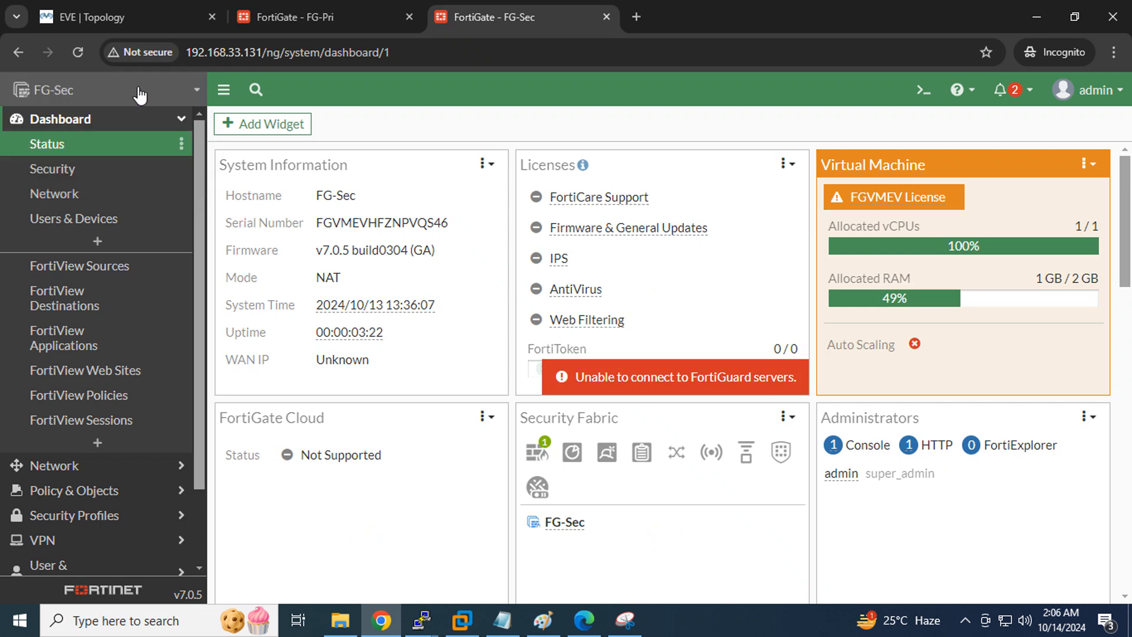
{"action": "left_click", "coordinate": [308, 16]}
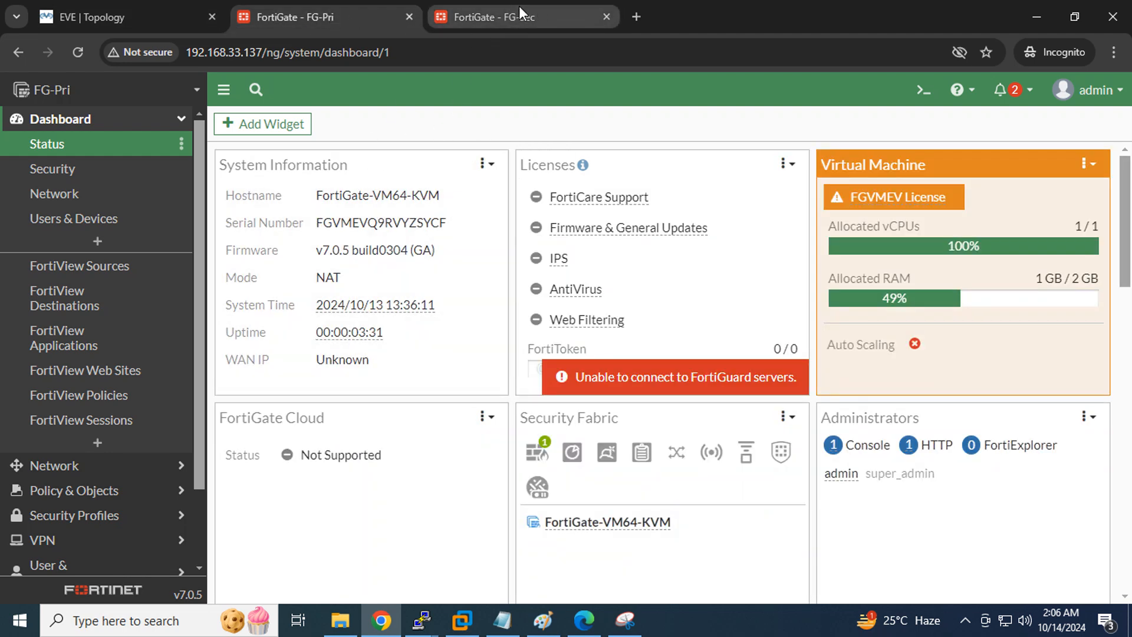
{"action": "mouse_move", "coordinate": [521, 21]}
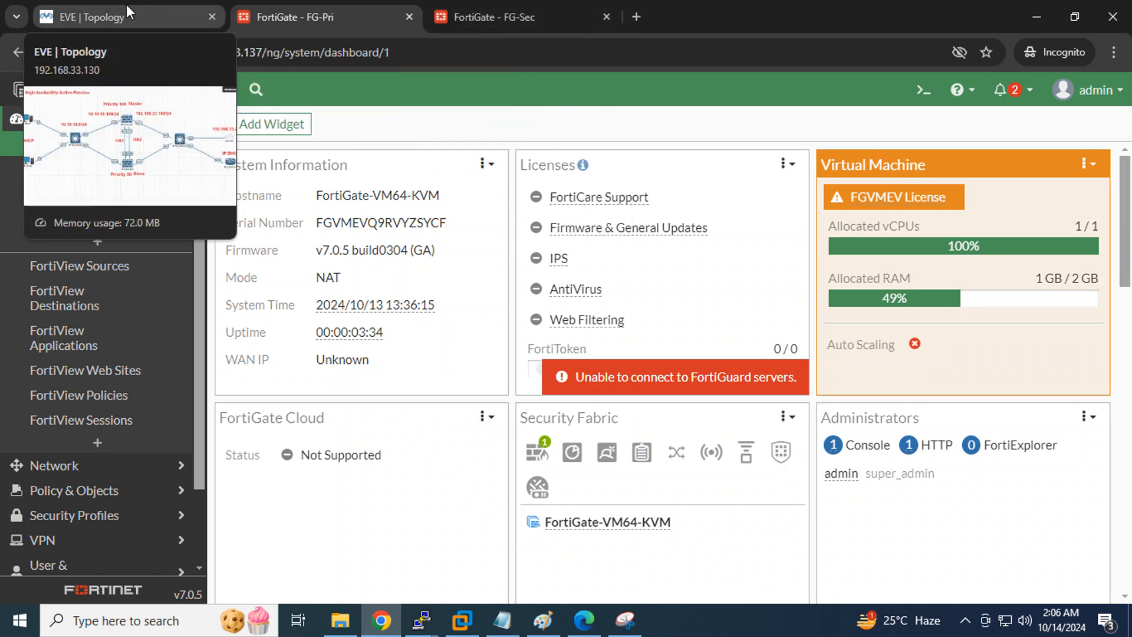
Open Network > Interfaces on the FG-Pri GUI after checking the topology
{"action": "left_click", "coordinate": [126, 7]}
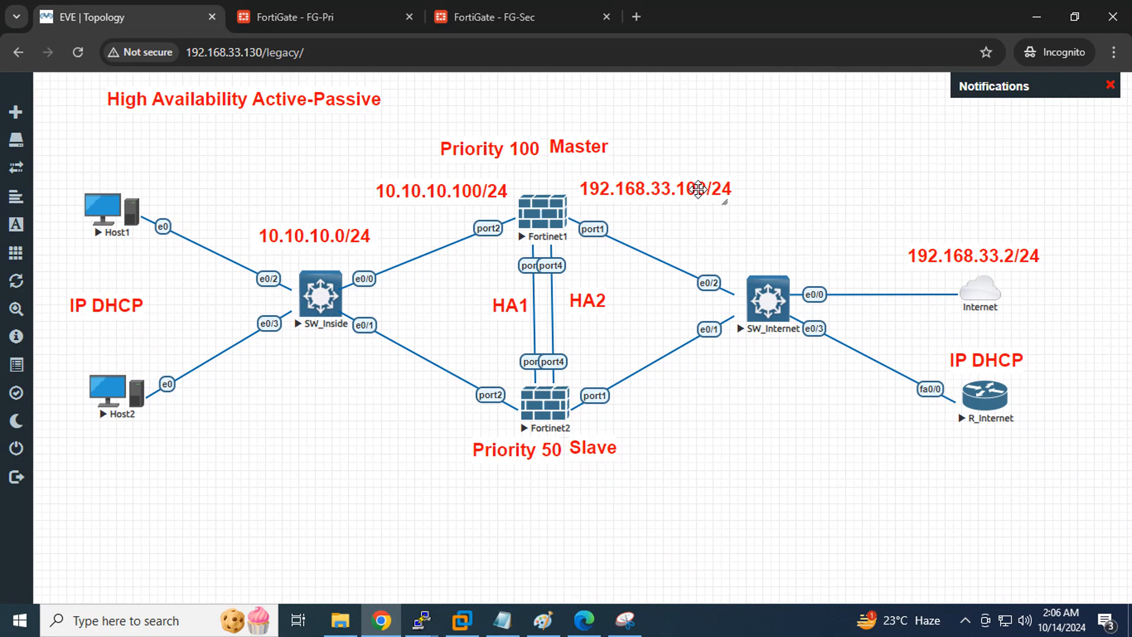
{"action": "left_click", "coordinate": [295, 17]}
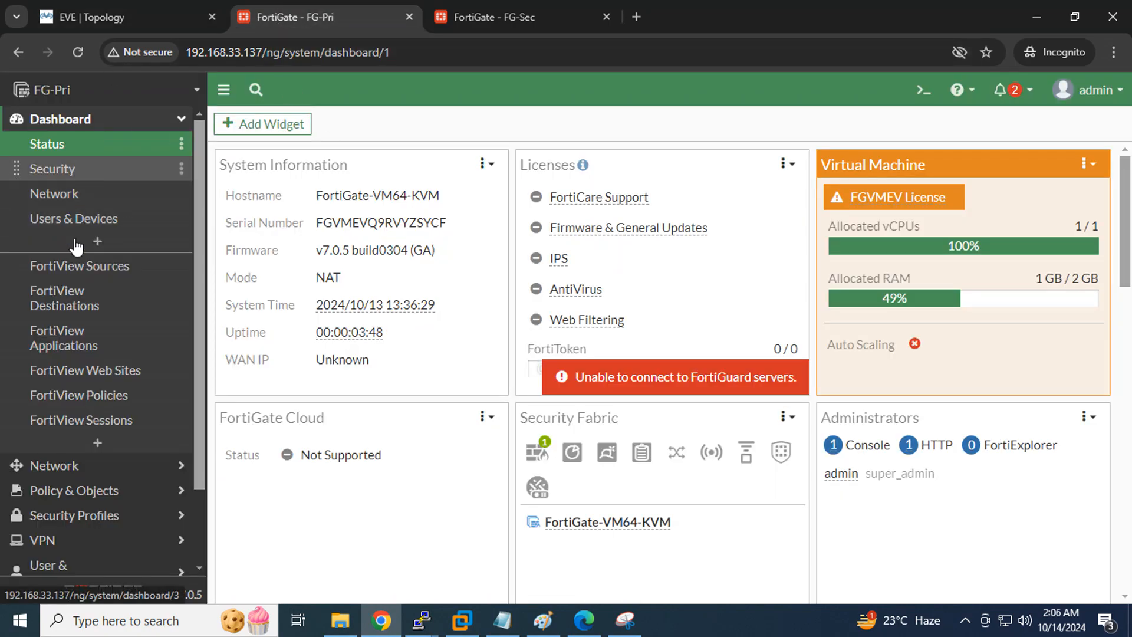
{"action": "left_click", "coordinate": [88, 471]}
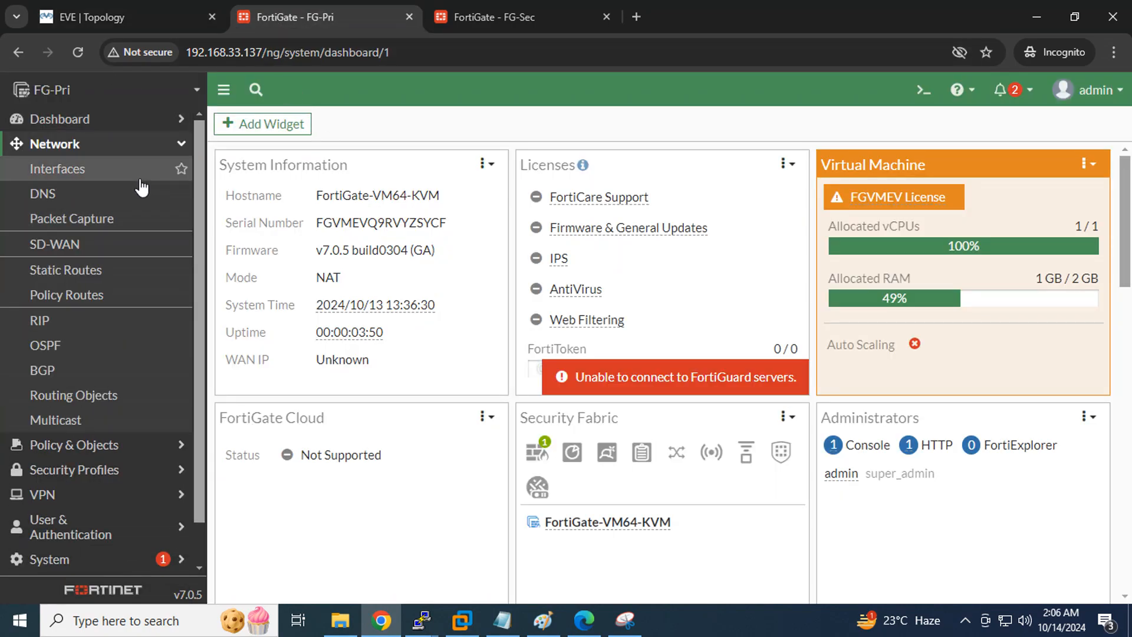
{"action": "left_click", "coordinate": [93, 183]}
Highlight completed checklist items 1–4 and the next item, 5) HA, in Notepad
{"action": "left_click", "coordinate": [502, 619]}
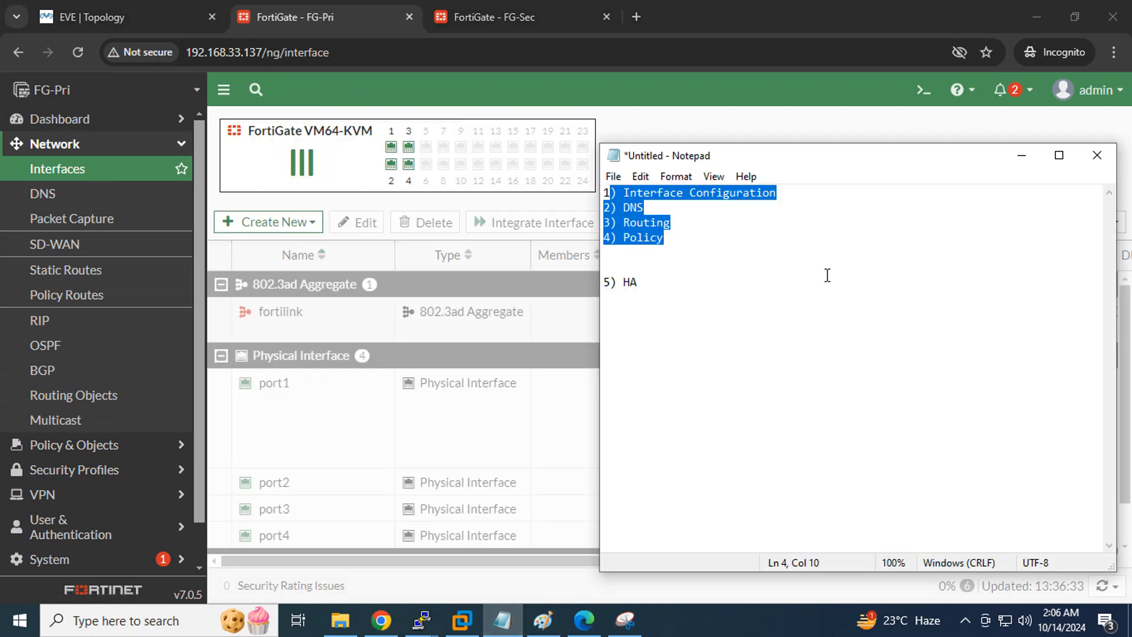
{"action": "left_click", "coordinate": [685, 288]}
{"action": "left_click", "coordinate": [601, 282], "text": "shift"}
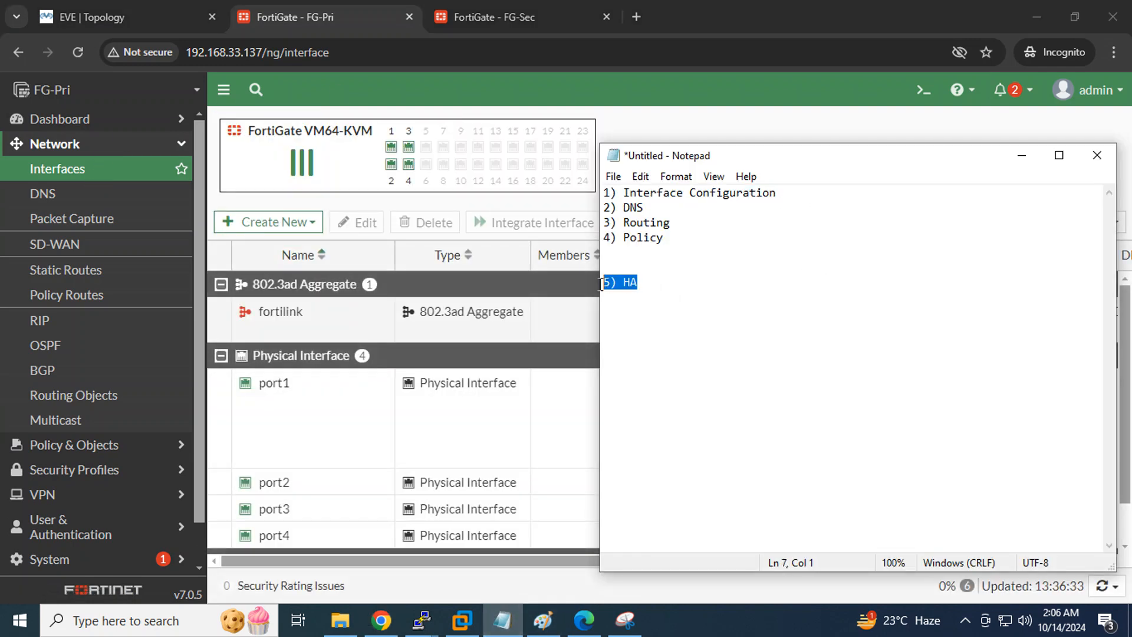
{"action": "left_click", "coordinate": [711, 265]}
{"action": "left_click_drag", "start_coordinate": [680, 239], "coordinate": [602, 178]}
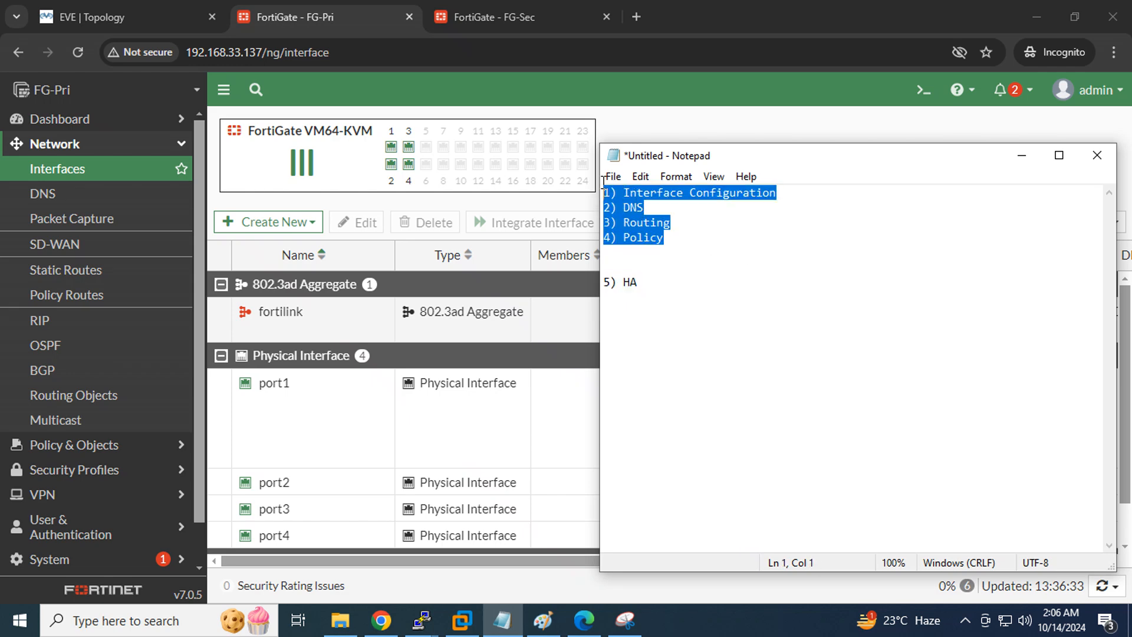
{"action": "left_click", "coordinate": [706, 241]}
{"action": "left_click_drag", "start_coordinate": [690, 244], "coordinate": [563, 197]}
{"action": "left_click", "coordinate": [696, 242]}
{"action": "left_click_drag", "start_coordinate": [696, 242], "coordinate": [554, 185]}
{"action": "left_click_drag", "start_coordinate": [648, 282], "coordinate": [601, 283]}
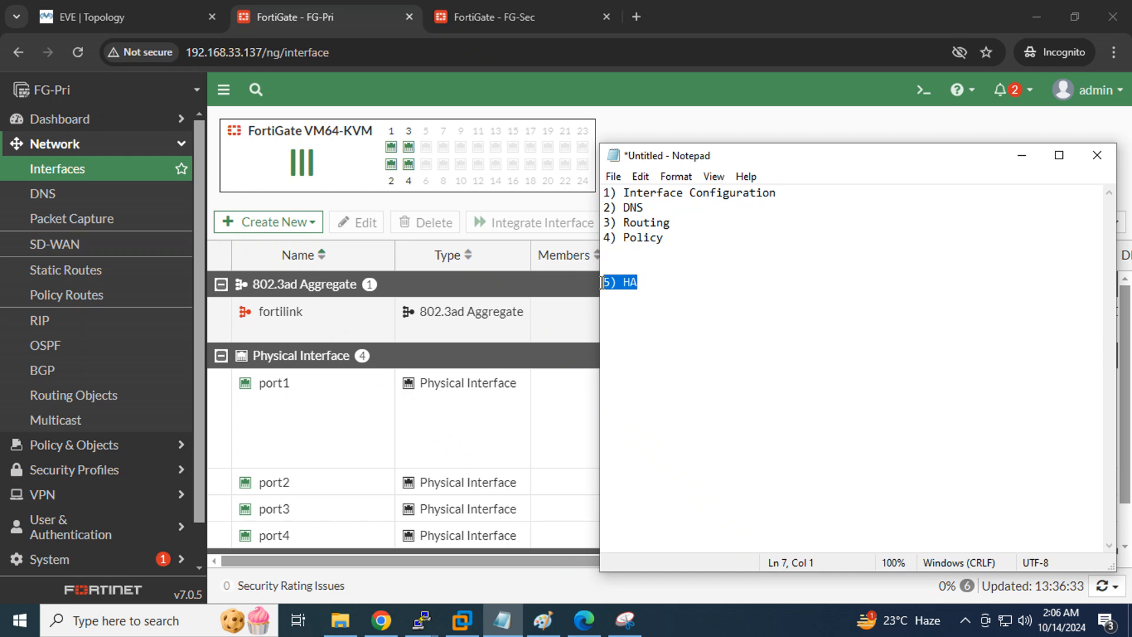
{"action": "left_click", "coordinate": [262, 3]}
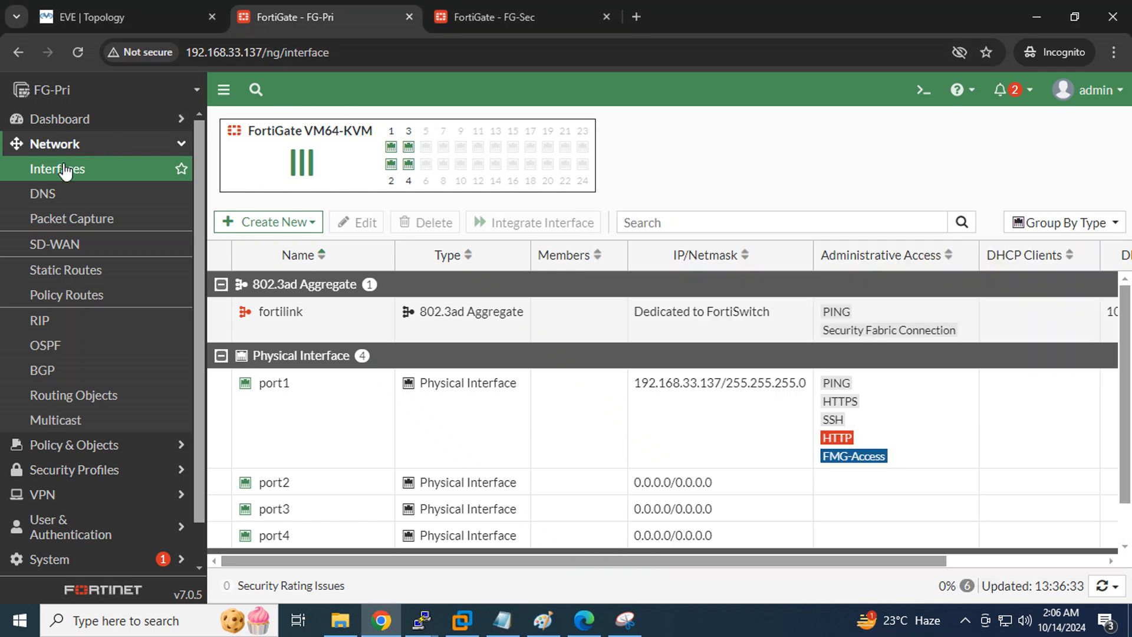
Set port1 alias WAN, manual IP 192.168.33.100/255.255.255.0, and confirm the connected-interface warning
{"action": "scroll", "coordinate": [678, 351], "scroll_direction": "down", "scroll_amount": 1}
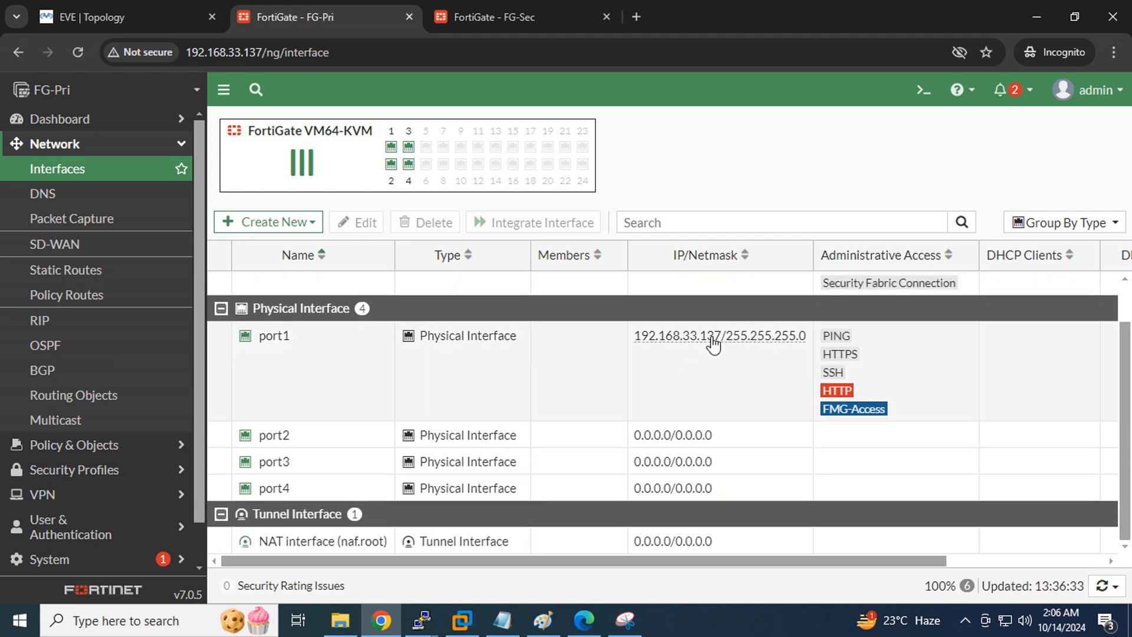
{"action": "double_click", "coordinate": [277, 339]}
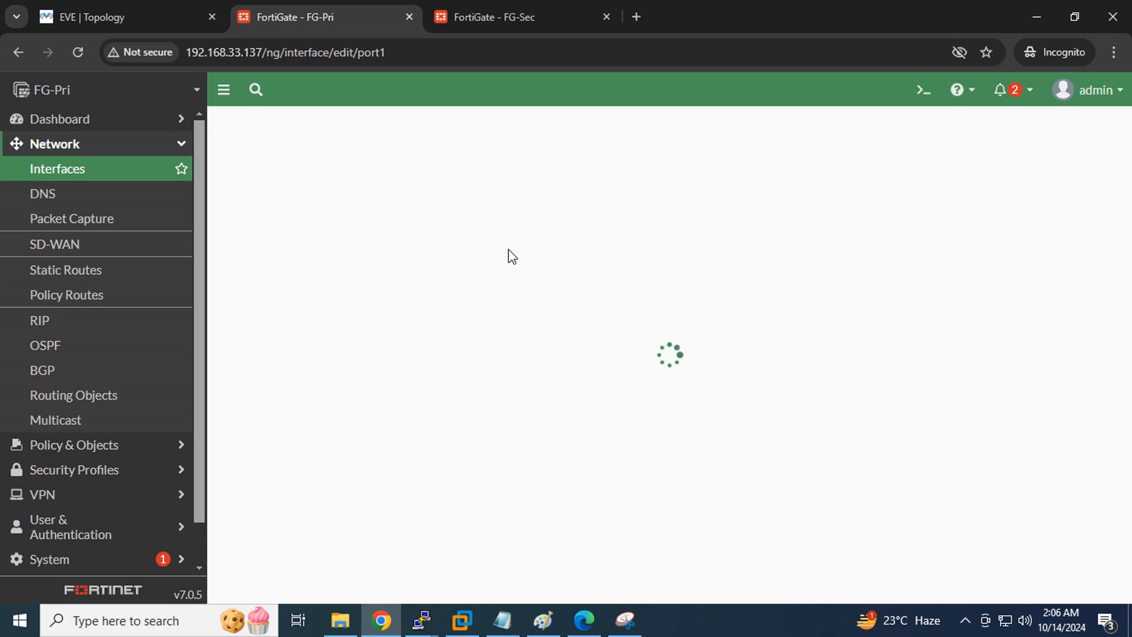
{"action": "left_click", "coordinate": [355, 187]}
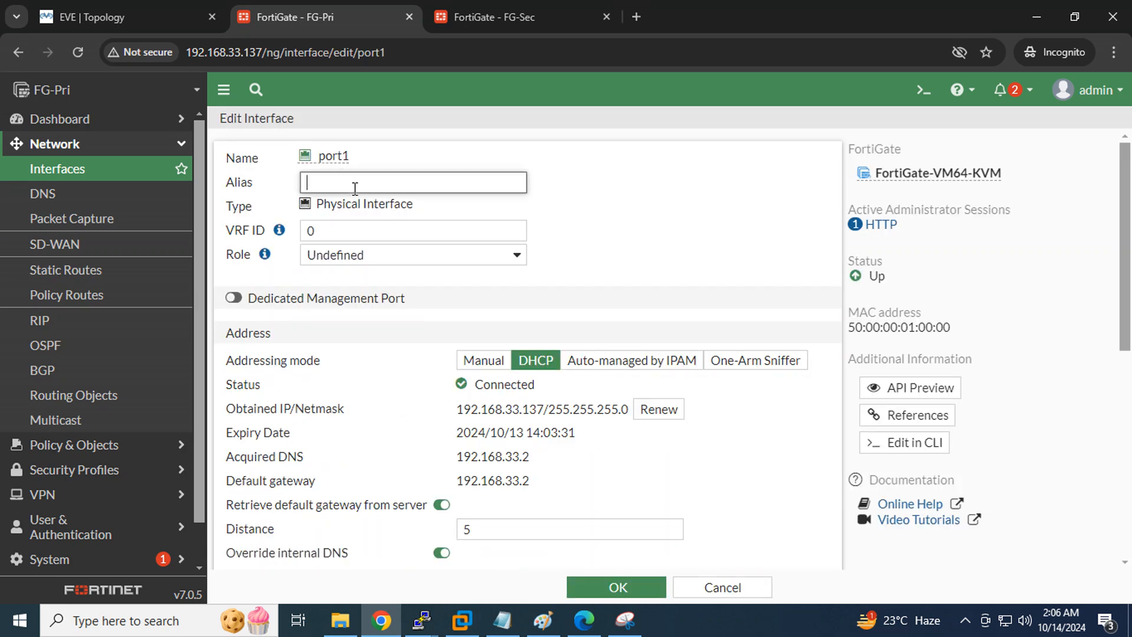
{"action": "type", "text": "WAN"}
{"action": "left_click", "coordinate": [506, 361]}
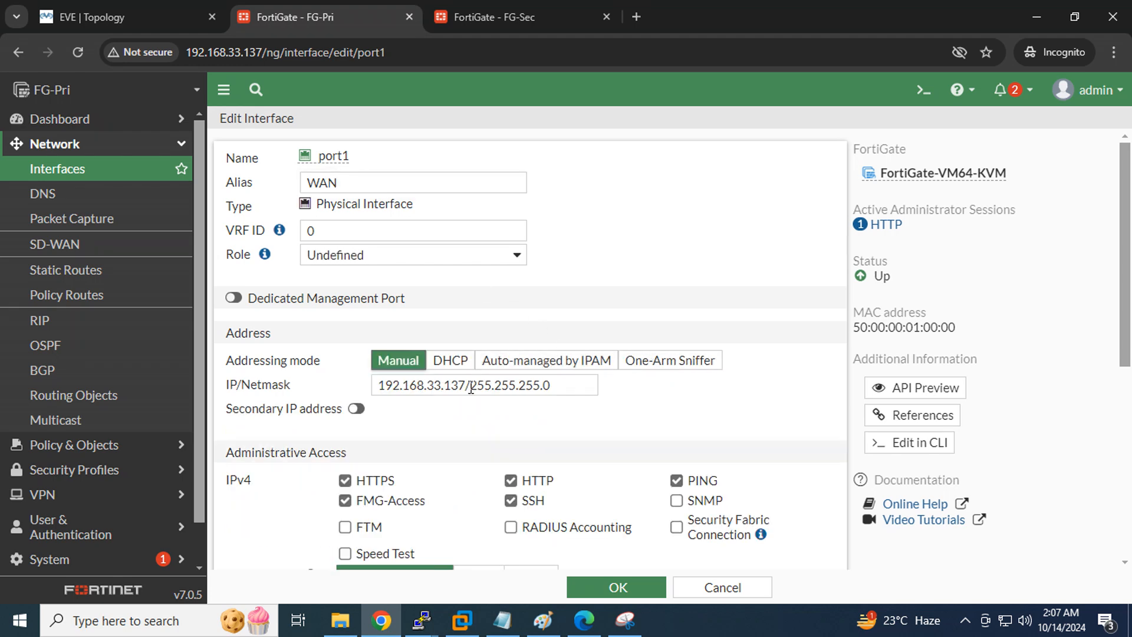
{"action": "left_click", "coordinate": [465, 386]}
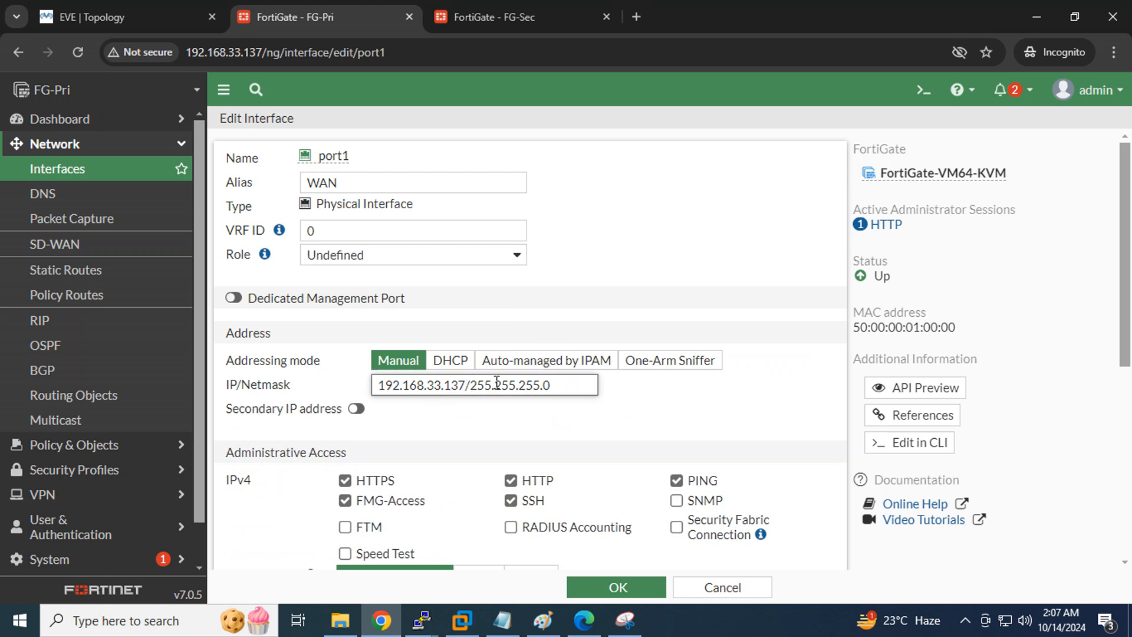
{"action": "key", "text": "BackSpace"}
{"action": "key", "text": "BackSpace"}
{"action": "type", "text": "00"}
{"action": "scroll", "coordinate": [704, 405], "scroll_direction": "down", "scroll_amount": 3}
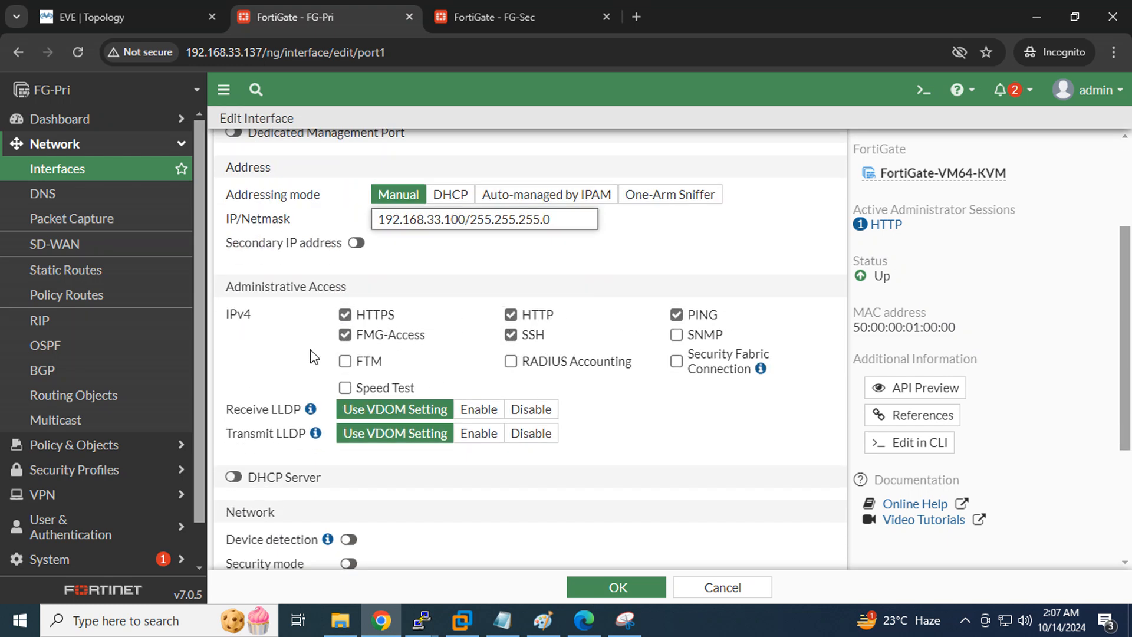
{"action": "left_click", "coordinate": [628, 589]}
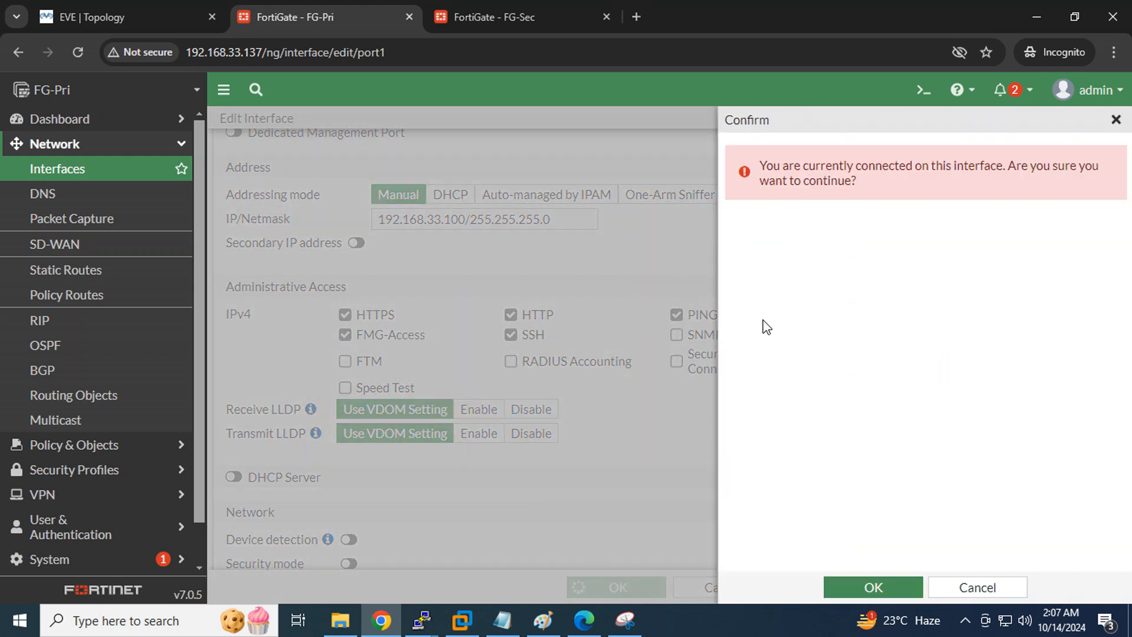
{"action": "left_click", "coordinate": [873, 587]}
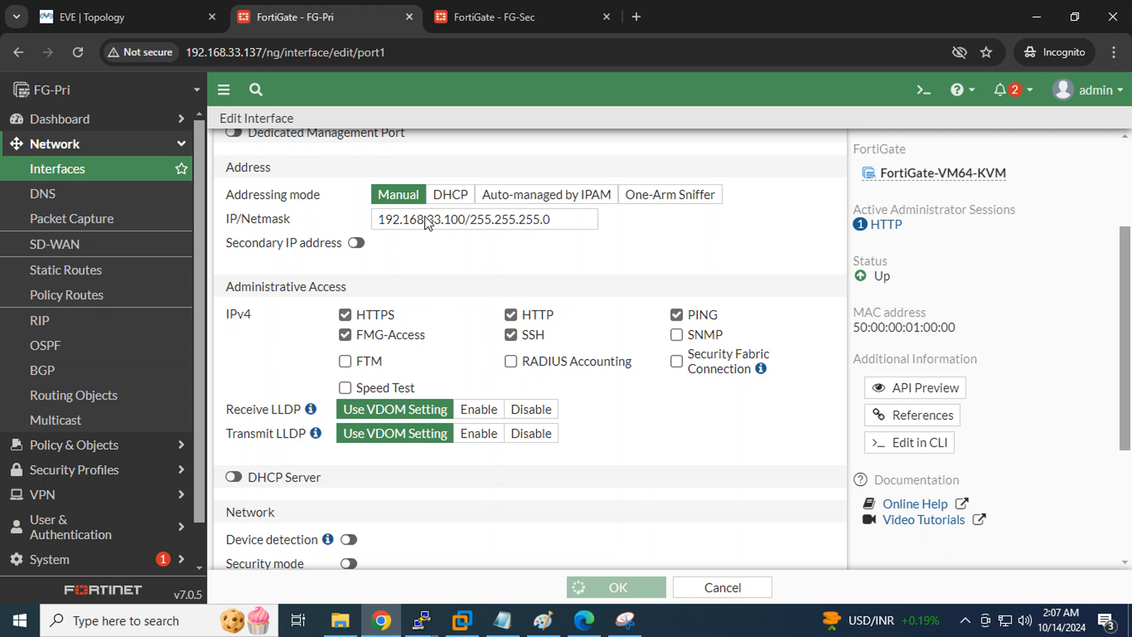
Change the browser address to FG-Pri's new IP 192.168.33.100 and load it
{"action": "left_click", "coordinate": [260, 52]}
{"action": "left_click", "coordinate": [260, 51]}
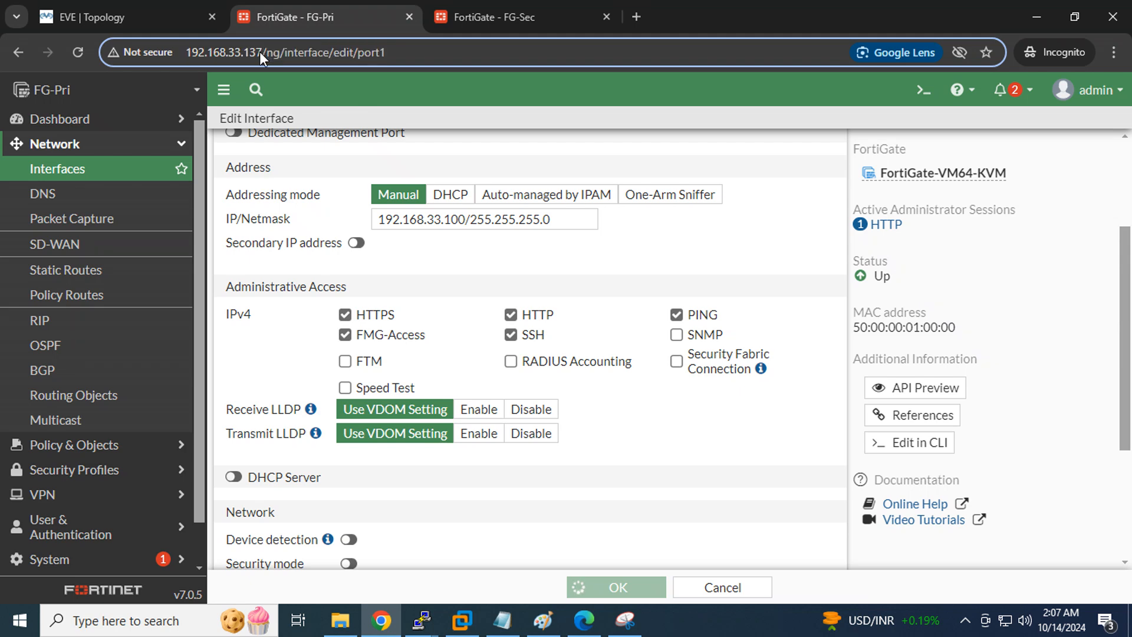
{"action": "key", "text": "BackSpace"}
{"action": "key", "text": "BackSpace"}
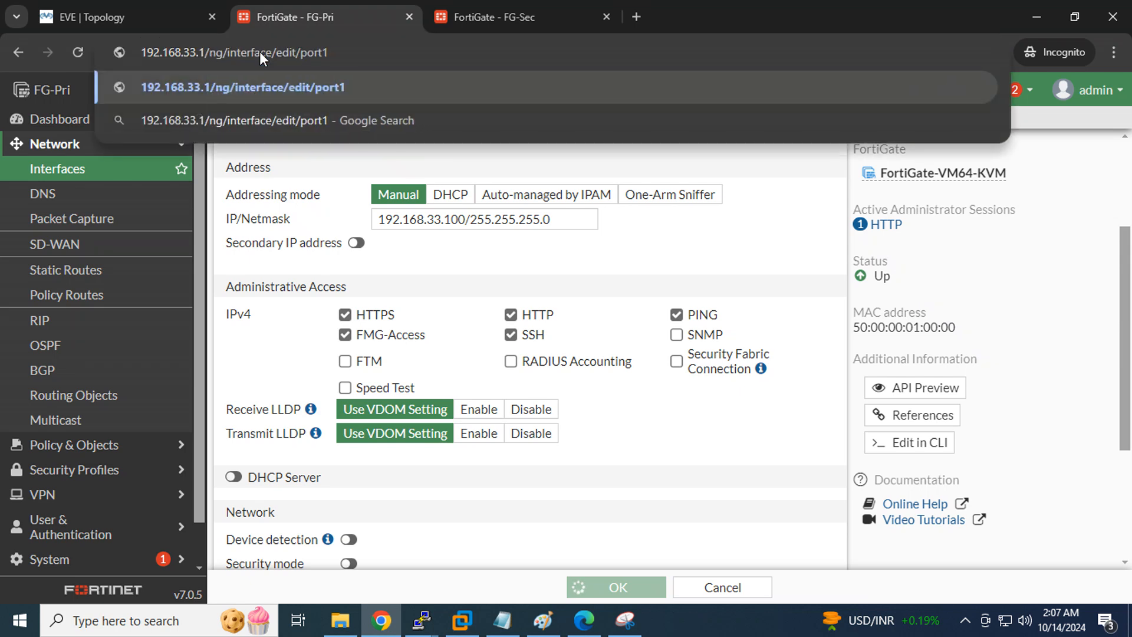
{"action": "type", "text": "00"}
{"action": "key", "text": "Return"}
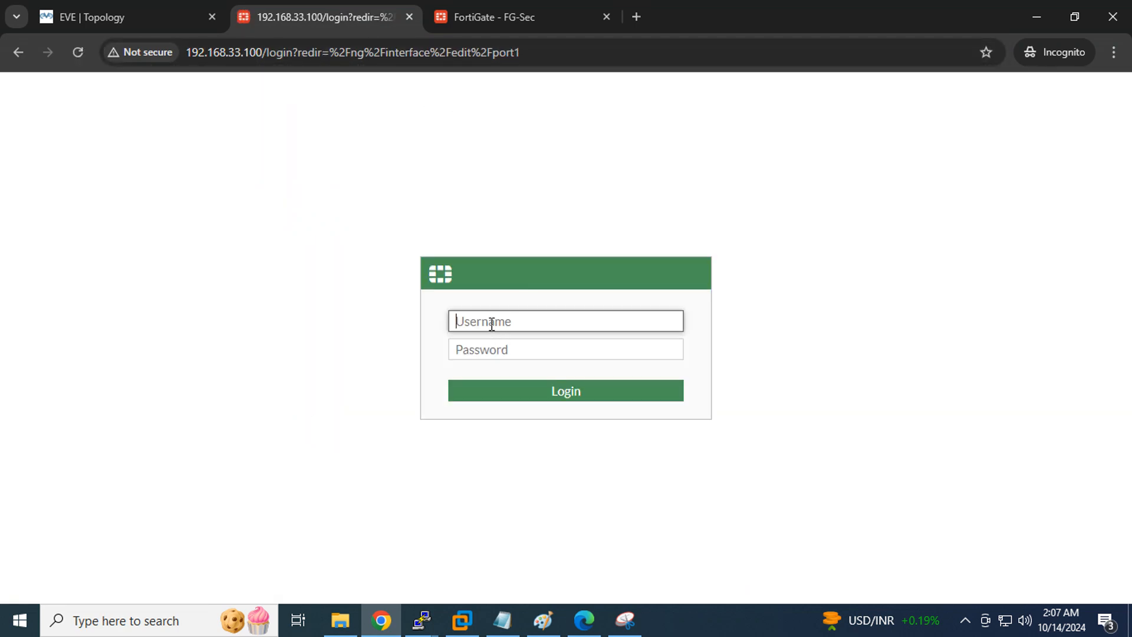
Log in to FG-Pri as admin, then switch to the EVE topology tab
{"action": "type", "text": "admin"}
{"action": "key", "text": "Tab"}
{"action": "type", "text": "123"}
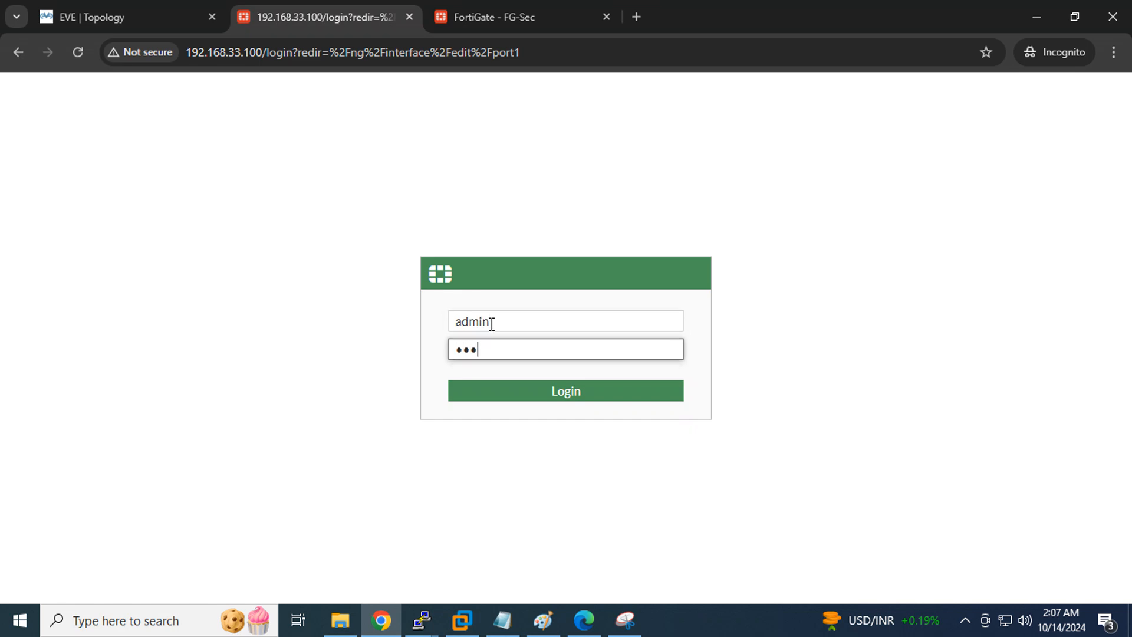
{"action": "key", "text": "Return"}
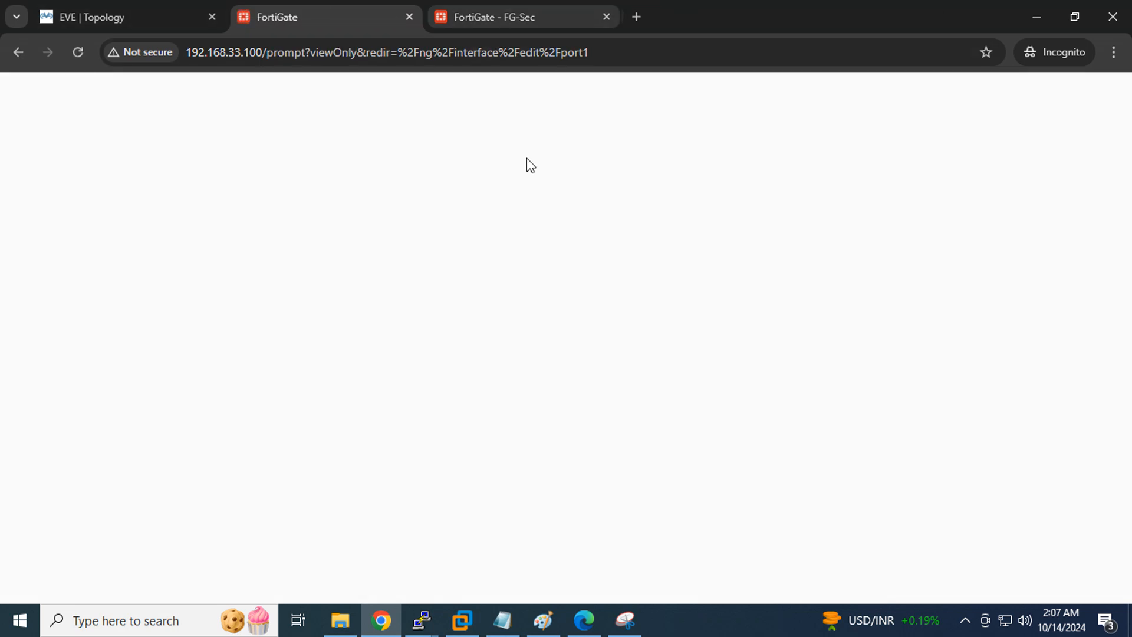
{"action": "left_click", "coordinate": [112, 17]}
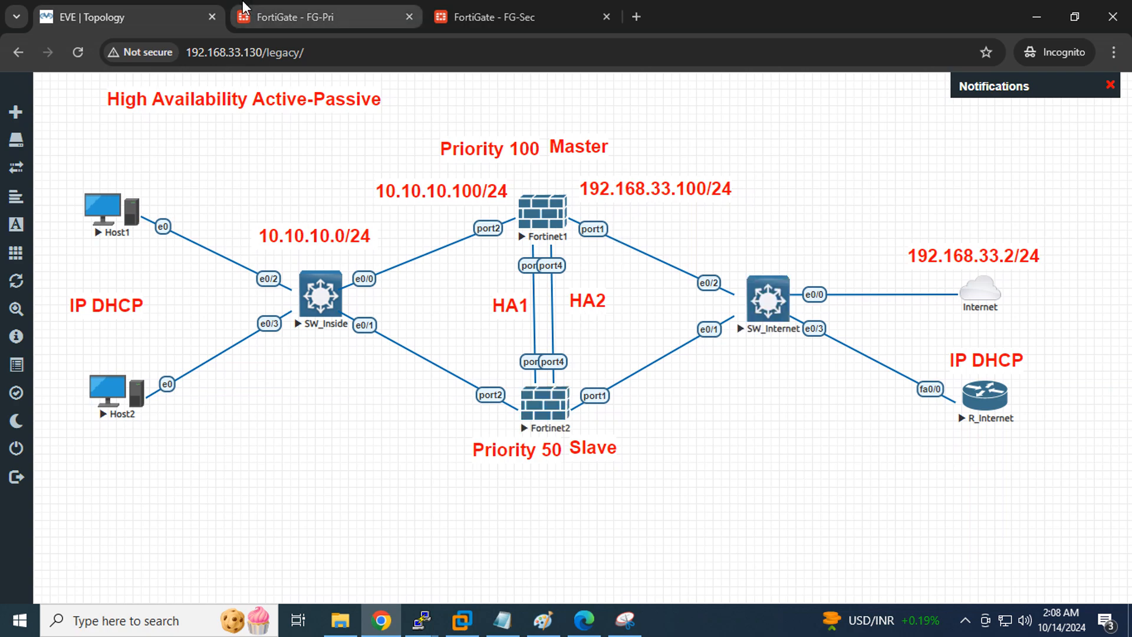
{"action": "left_click", "coordinate": [288, 17]}
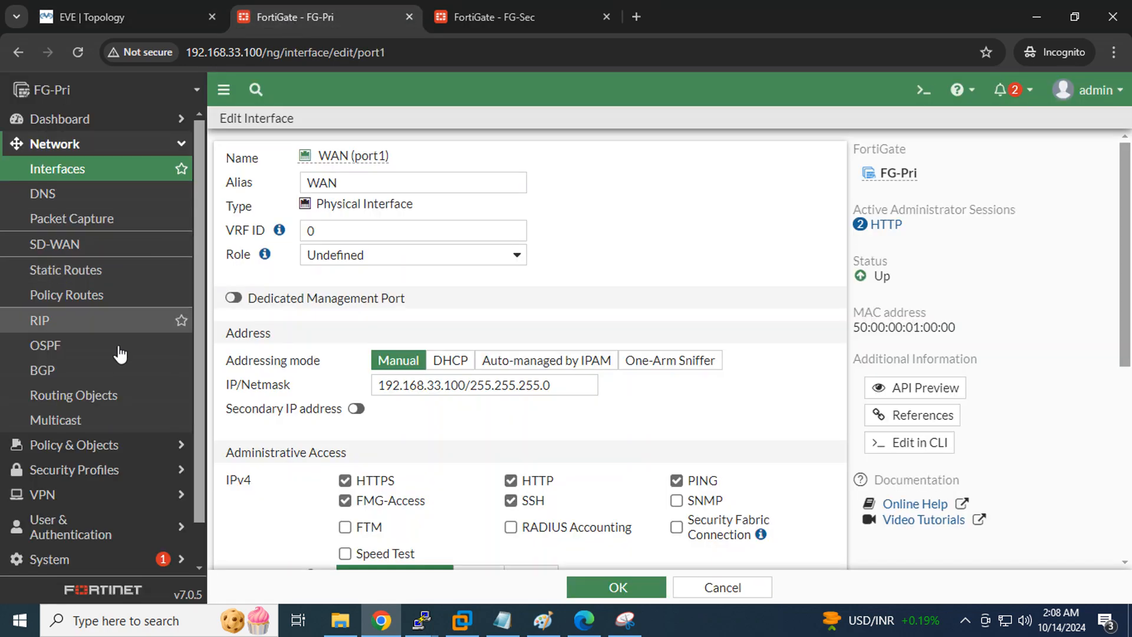
{"action": "scroll", "coordinate": [89, 324], "scroll_direction": "down", "scroll_amount": 2}
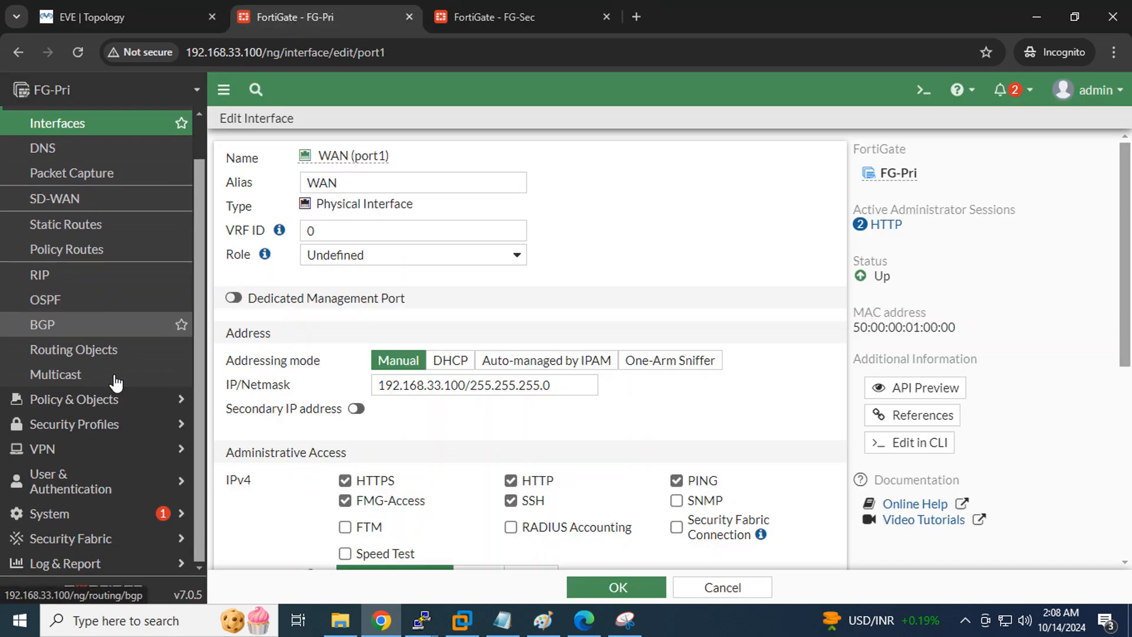
{"action": "left_click", "coordinate": [103, 517]}
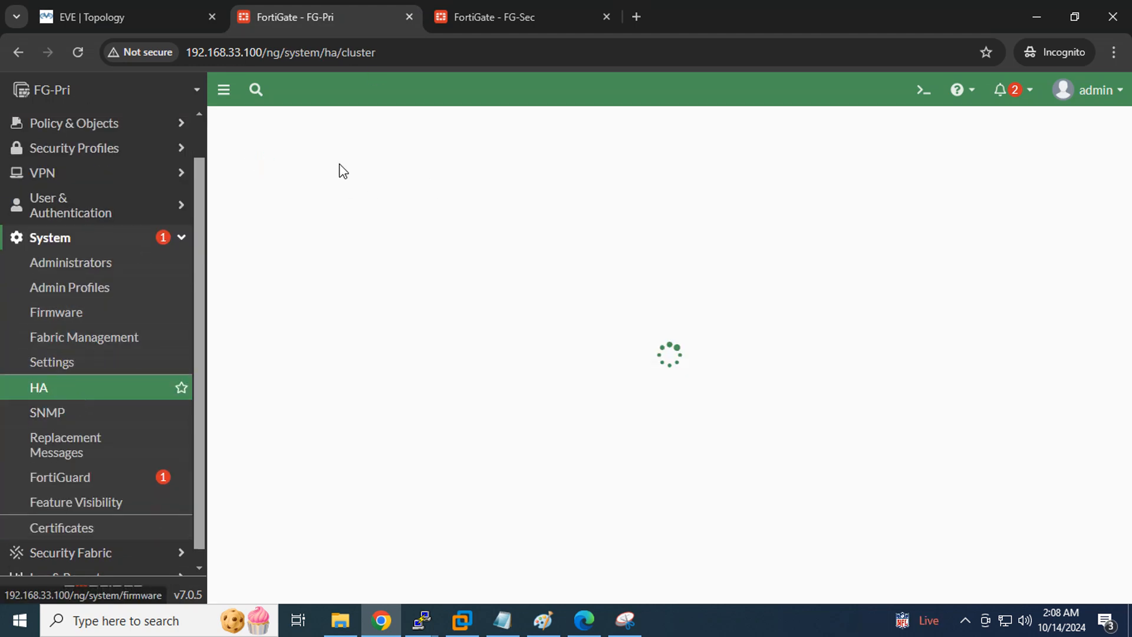
{"action": "left_click", "coordinate": [417, 159]}
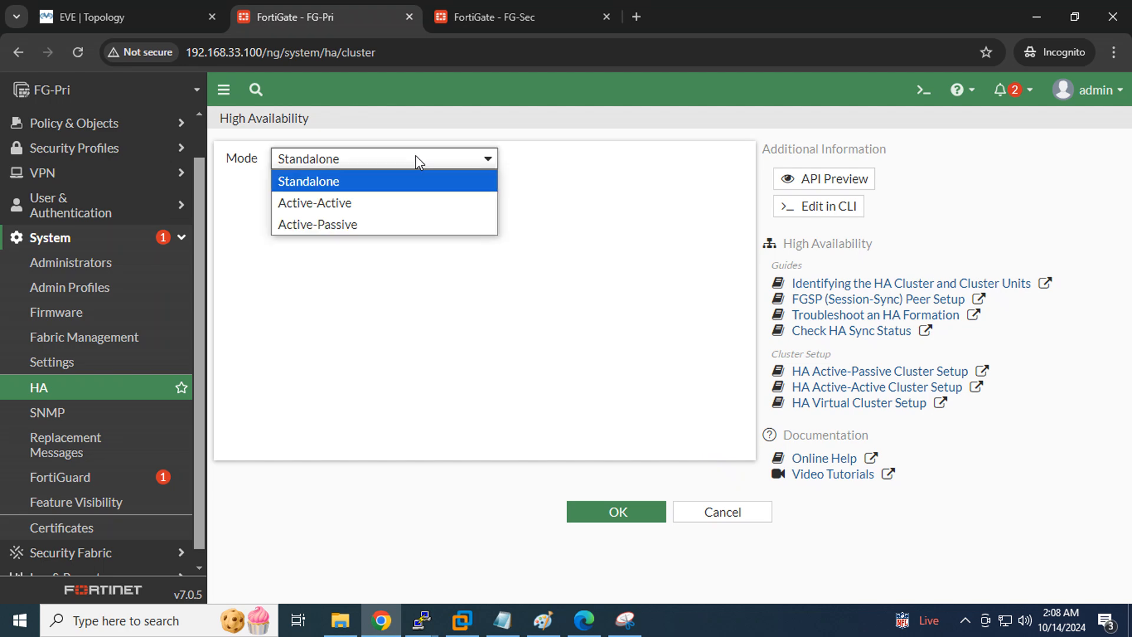
{"action": "left_click", "coordinate": [353, 223]}
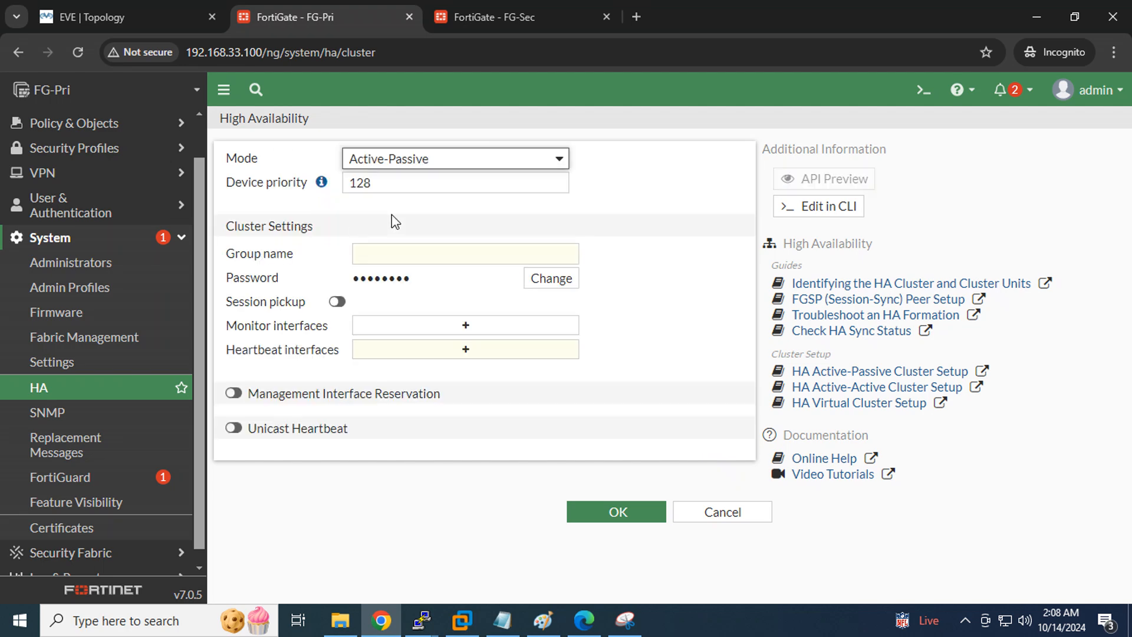
{"action": "left_click", "coordinate": [236, 394]}
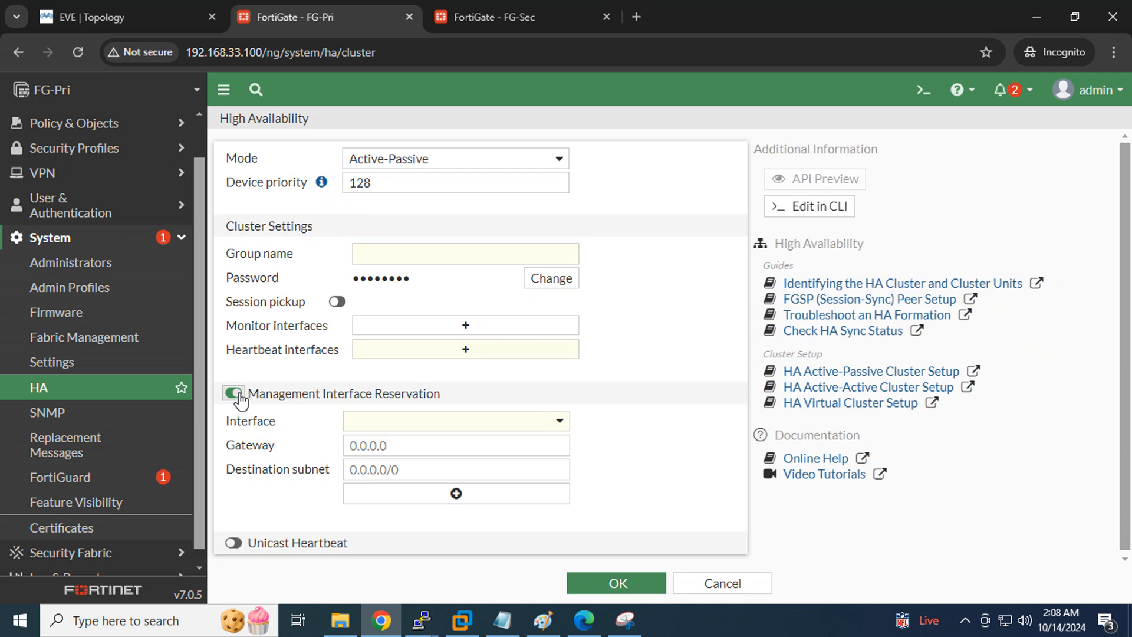
{"action": "left_click", "coordinate": [236, 394]}
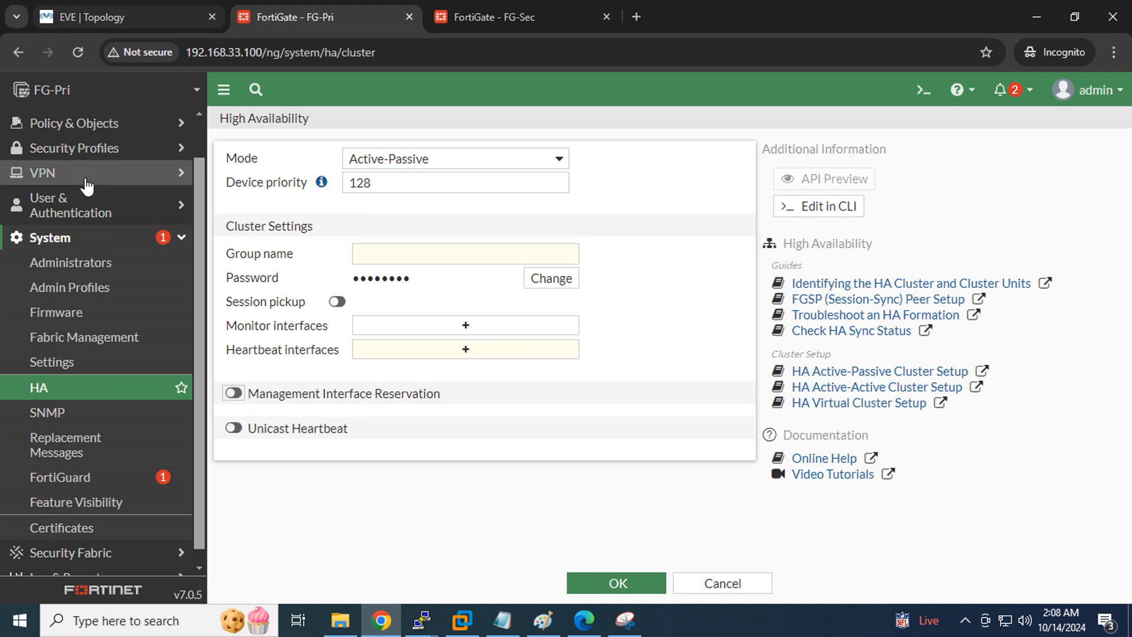
{"action": "scroll", "coordinate": [122, 319], "scroll_direction": "up", "scroll_amount": 1}
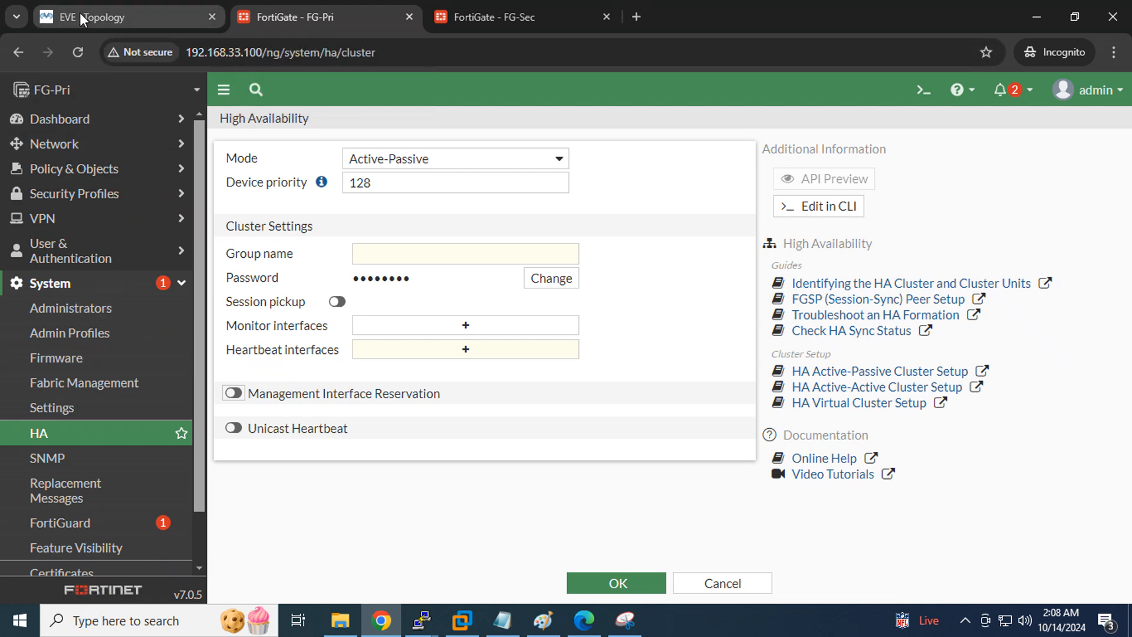
{"action": "left_click", "coordinate": [80, 144]}
{"action": "left_click", "coordinate": [74, 170]}
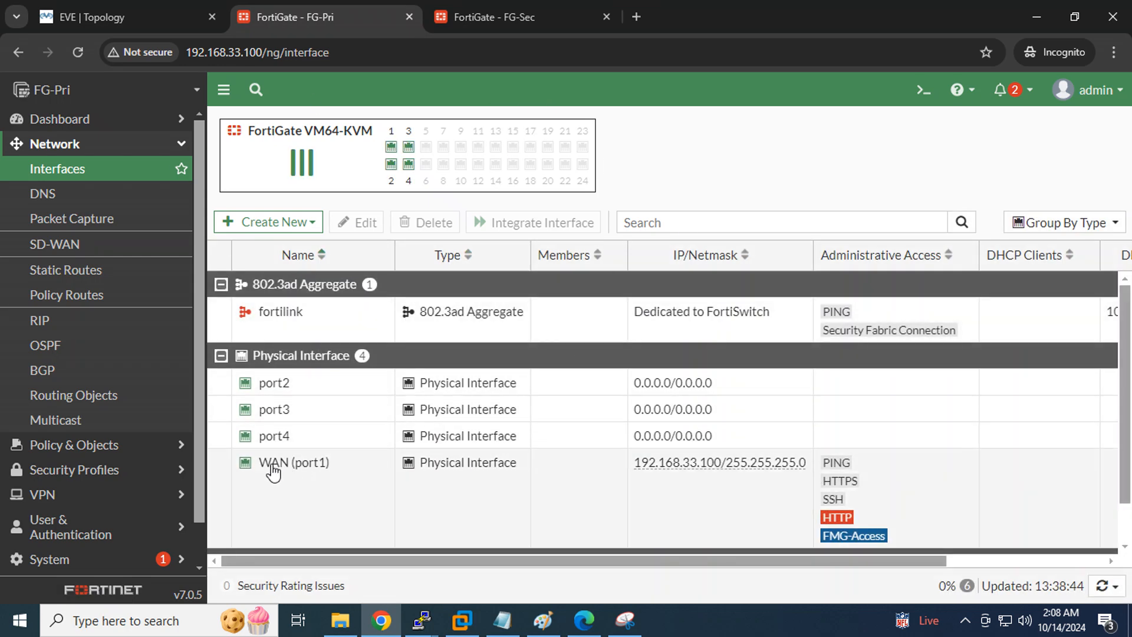
{"action": "left_click", "coordinate": [119, 18]}
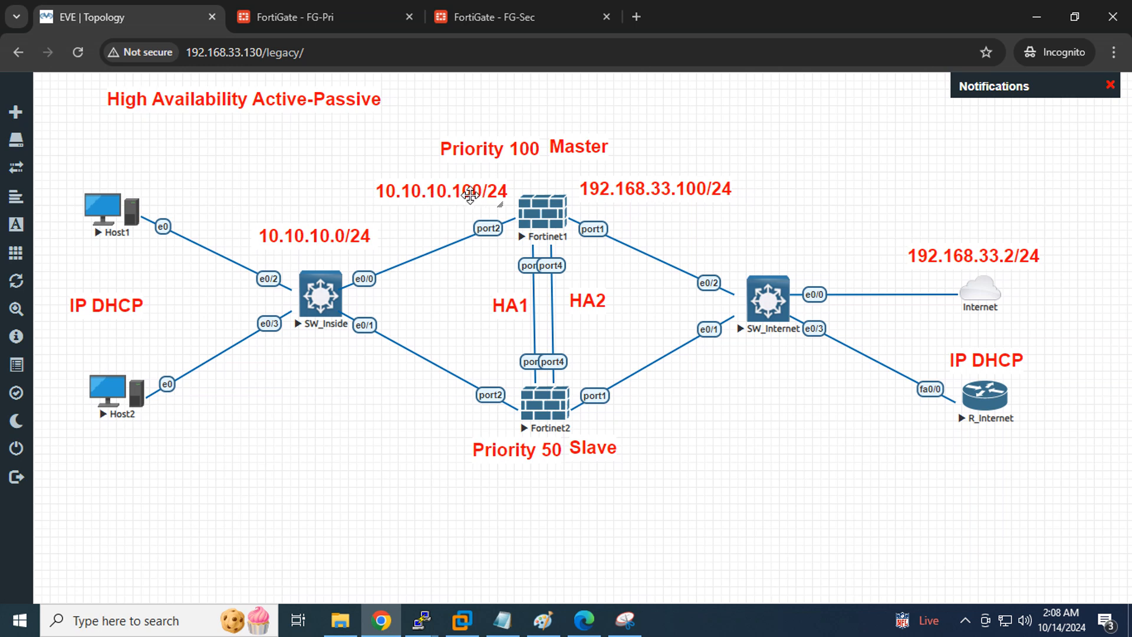
Copy the IP DHCP label, reword it to 'Enable DHCP', and place it above 10.10.10.100/24 by Fortinet1
{"action": "right_click", "coordinate": [118, 307]}
{"action": "left_click", "coordinate": [141, 338]}
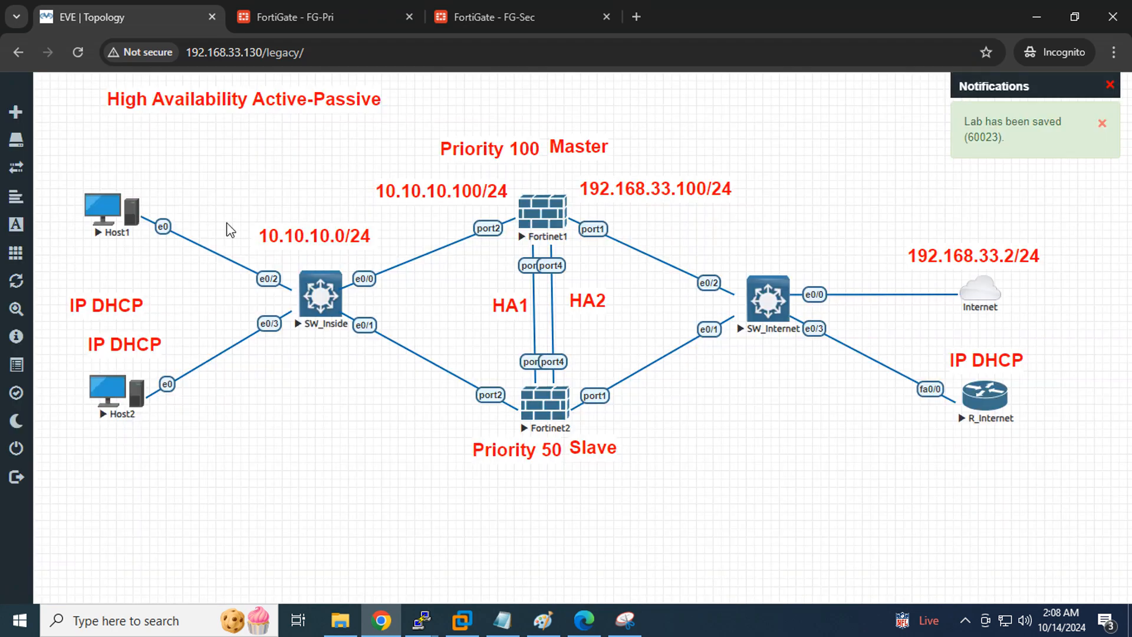
{"action": "left_click_drag", "start_coordinate": [124, 342], "coordinate": [380, 158]}
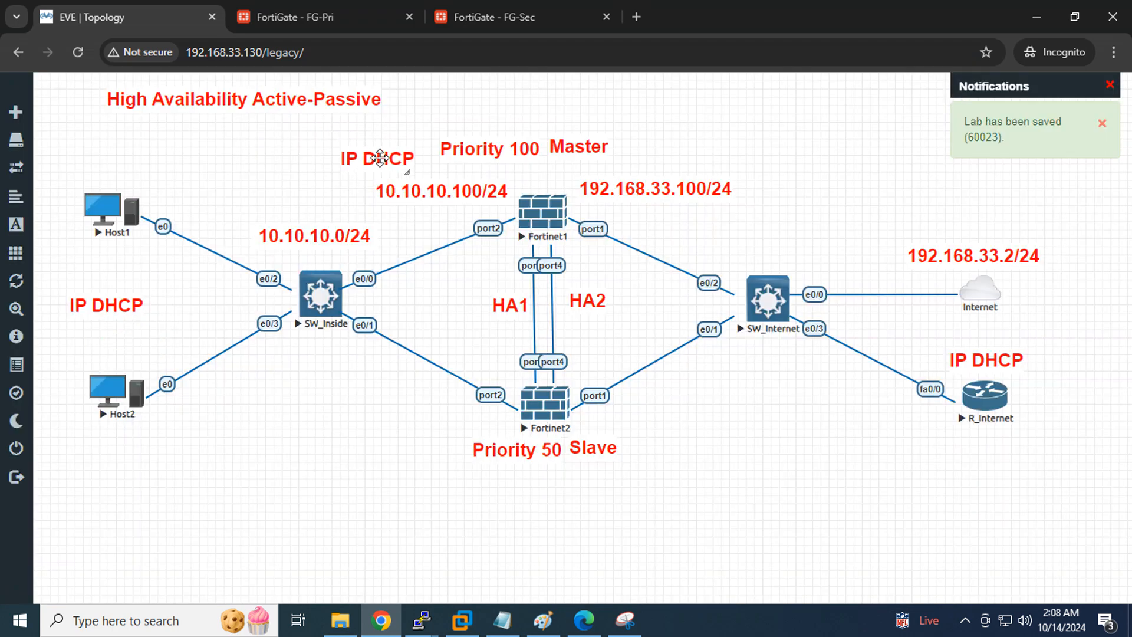
{"action": "double_click", "coordinate": [381, 158]}
{"action": "type", "text": "En"}
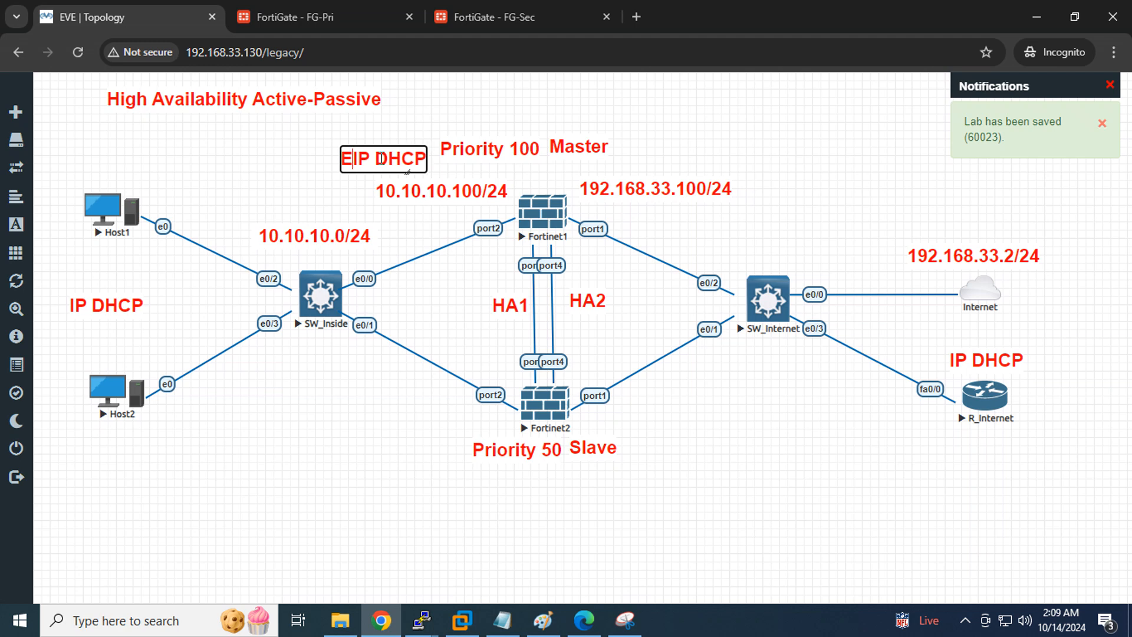
{"action": "type", "text": "able"}
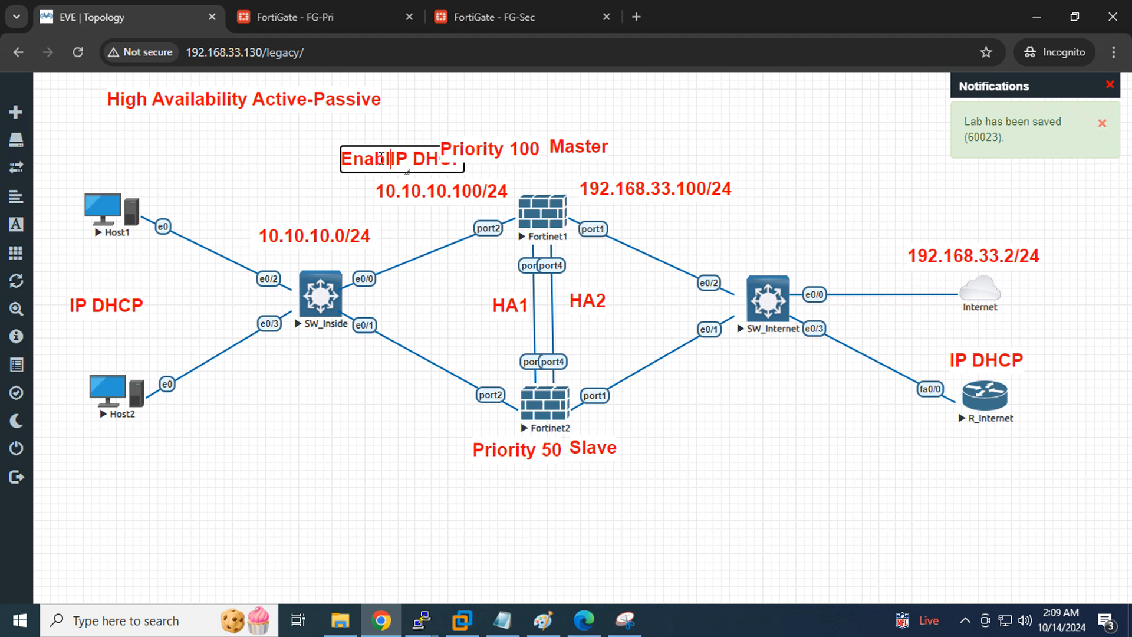
{"action": "key", "text": "Delete"}
{"action": "key", "text": "Delete"}
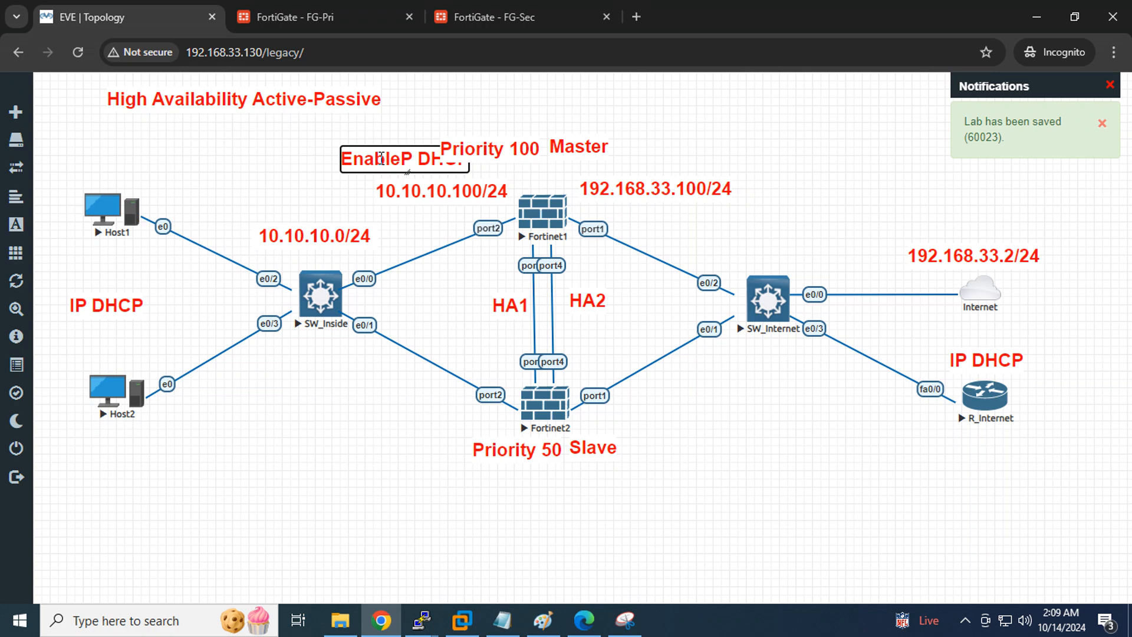
{"action": "left_click", "coordinate": [397, 120]}
{"action": "left_click_drag", "start_coordinate": [383, 154], "coordinate": [352, 165]}
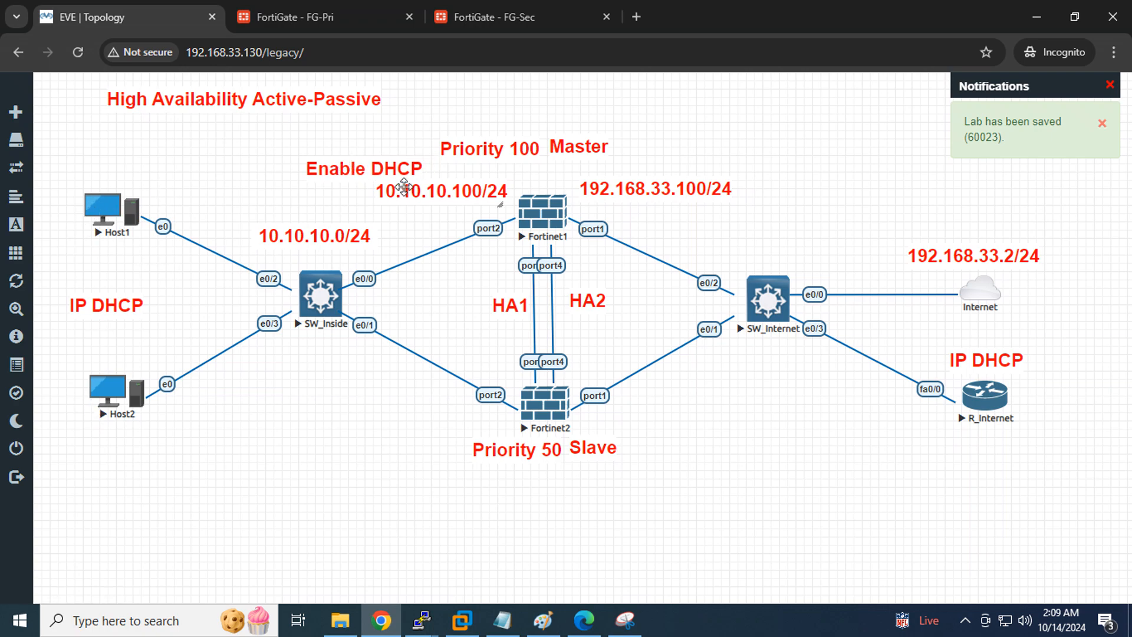
{"action": "left_click", "coordinate": [296, 14]}
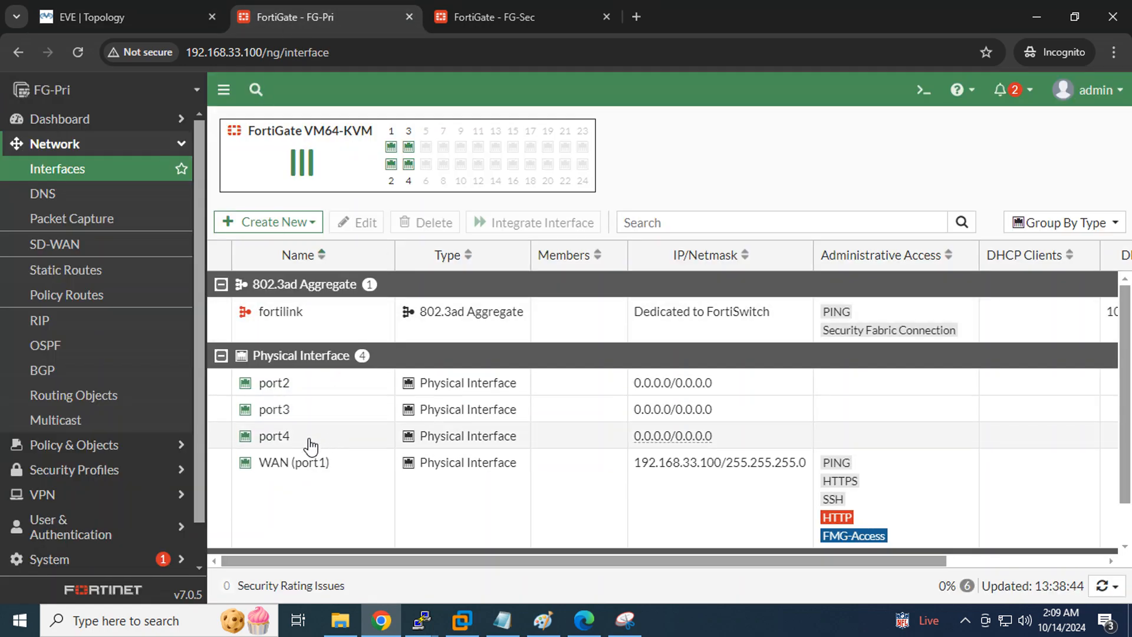
Edit port2 as LAN with IP 10.10.10.100/24 and PING access allowed
{"action": "double_click", "coordinate": [272, 391]}
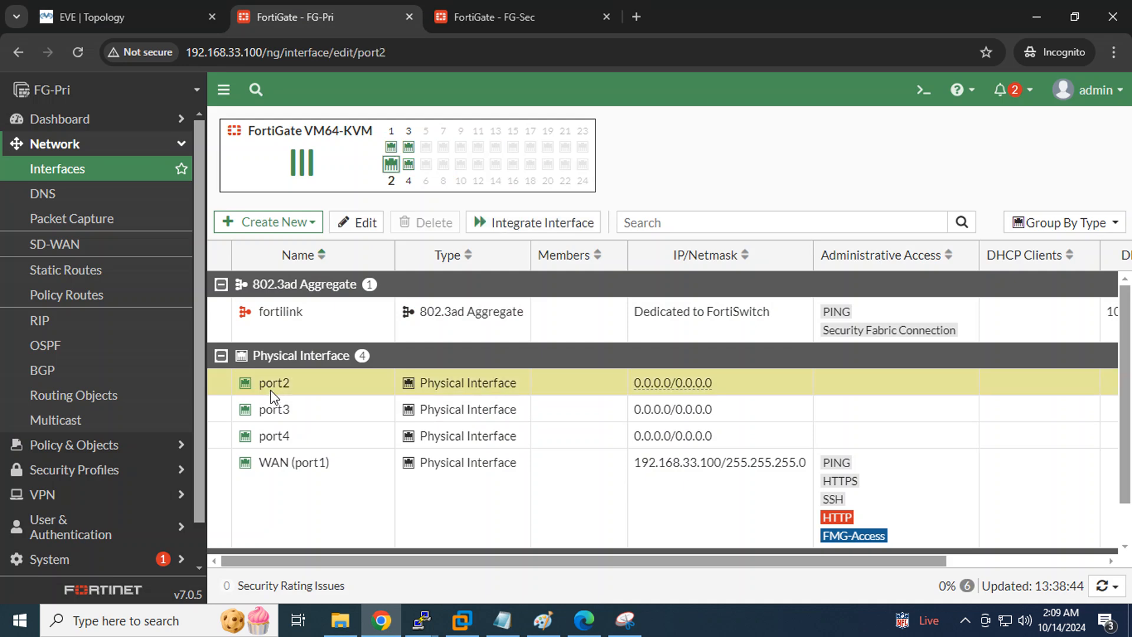
{"action": "left_click", "coordinate": [370, 184]}
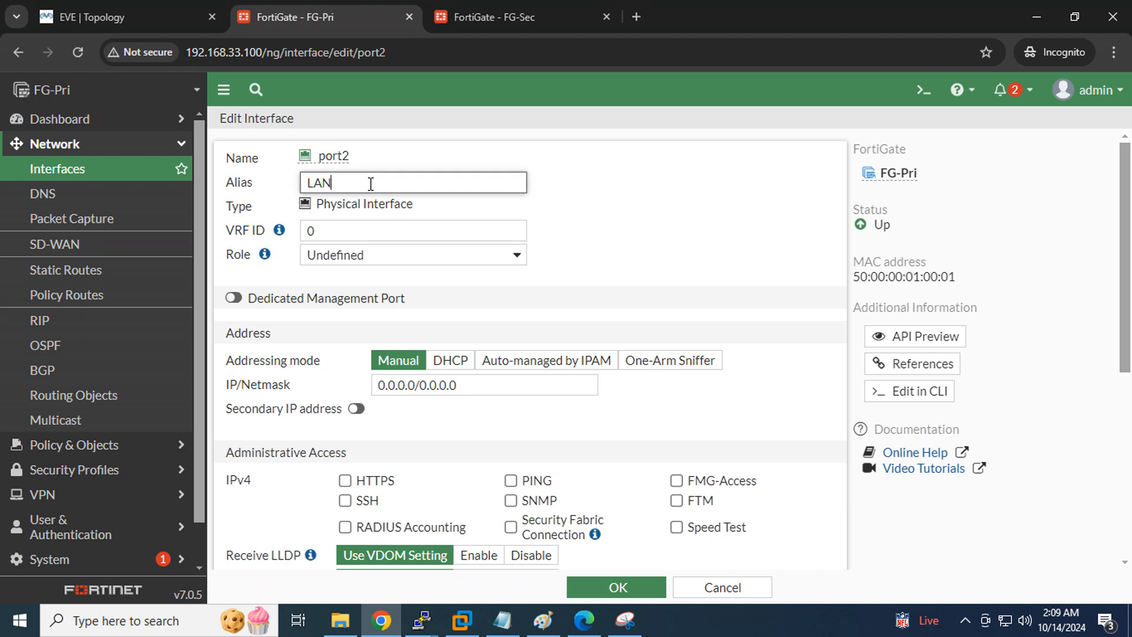
{"action": "left_click", "coordinate": [512, 482]}
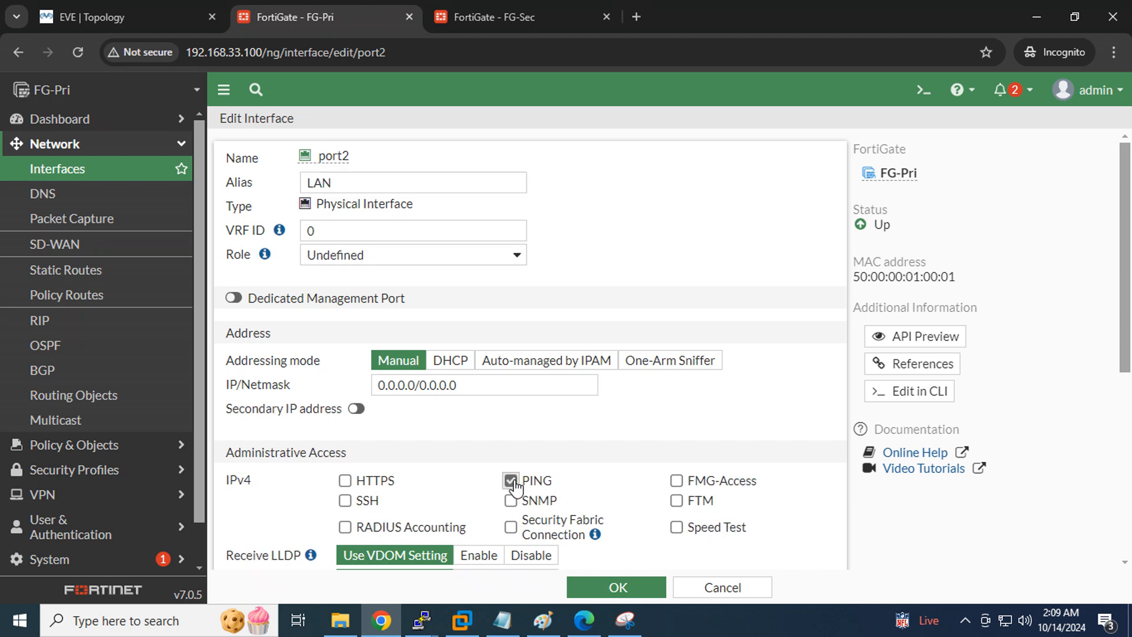
{"action": "left_click", "coordinate": [475, 387]}
{"action": "type", "text": "1"}
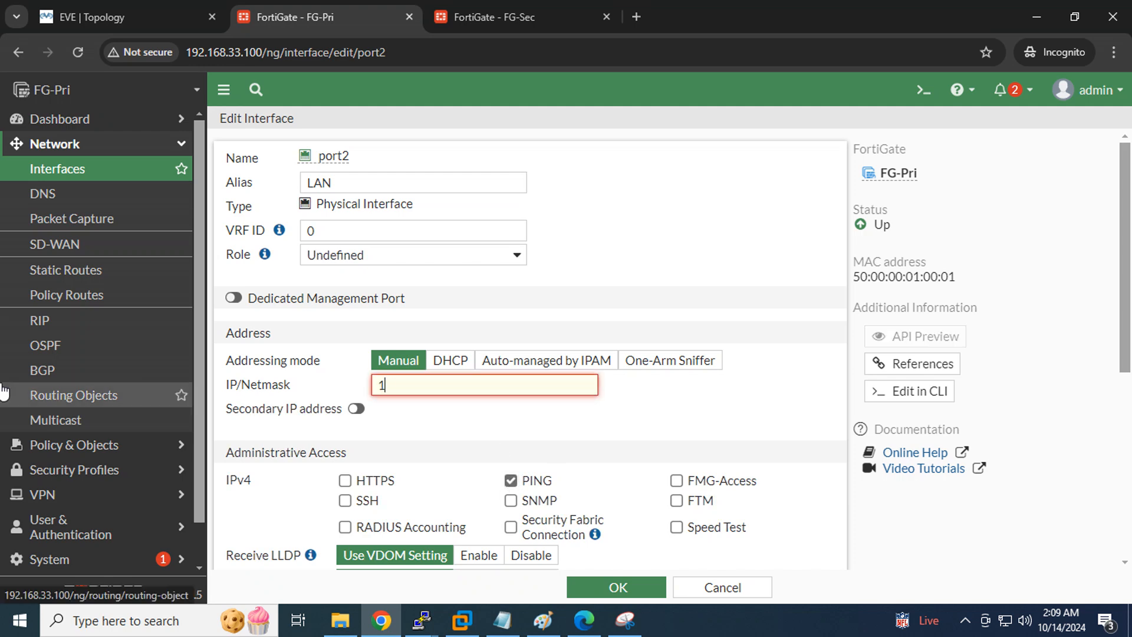
{"action": "type", "text": "0.10.10."}
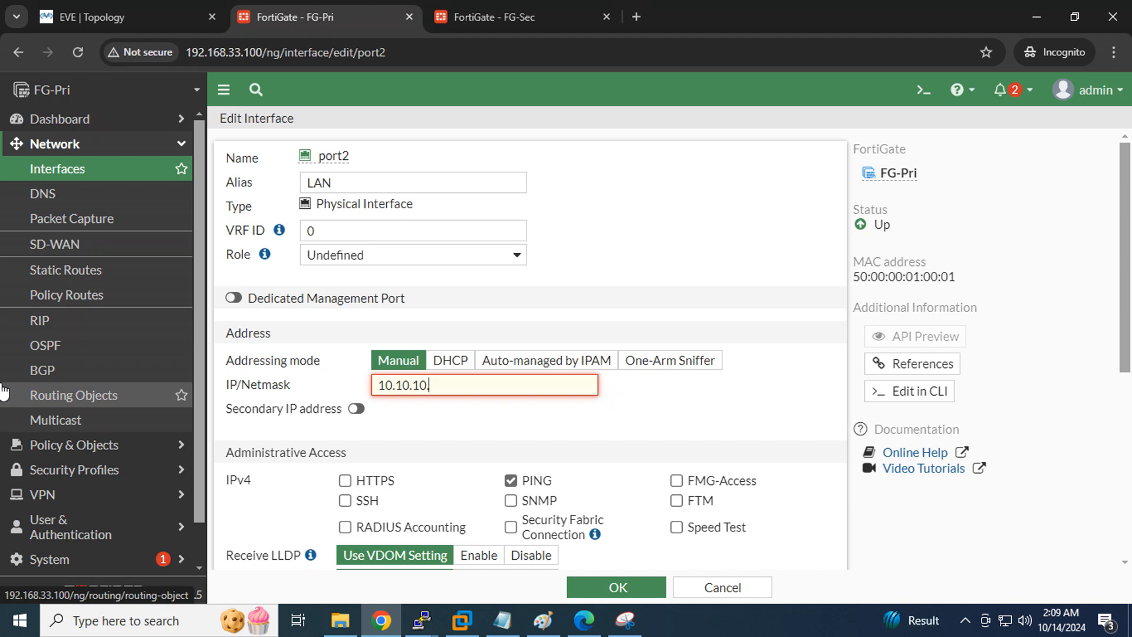
{"action": "type", "text": "100/24"}
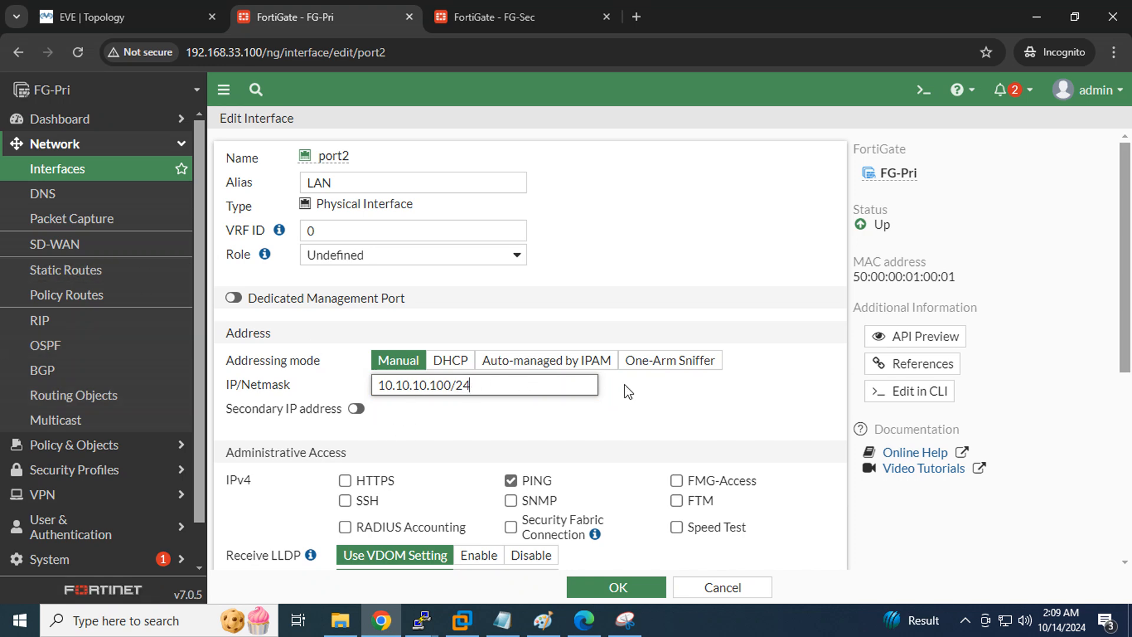
{"action": "scroll", "coordinate": [624, 385], "scroll_direction": "down", "scroll_amount": 4}
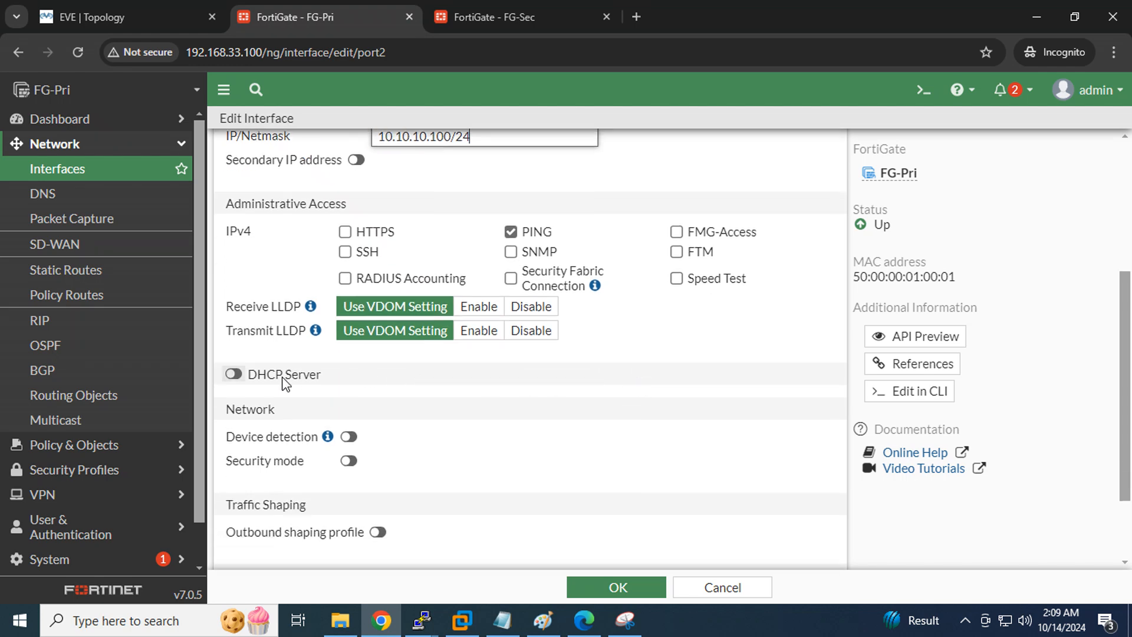
Enable port2's DHCP server with range 10.10.10.2–10.10.10.99 and save the interface
{"action": "left_click", "coordinate": [234, 375]}
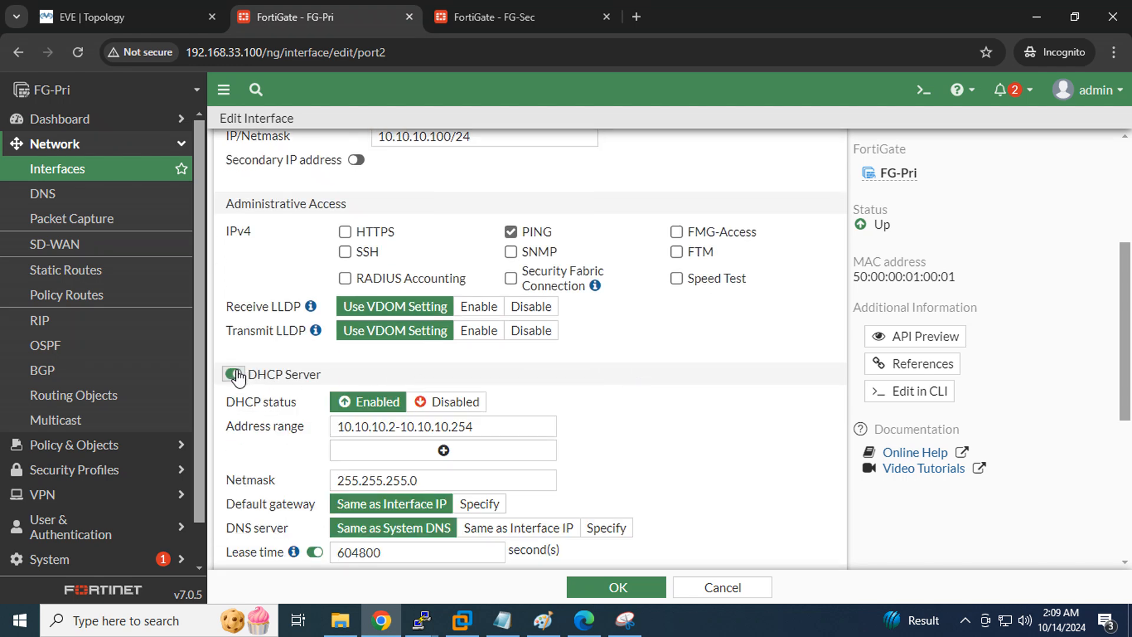
{"action": "left_click", "coordinate": [77, 12]}
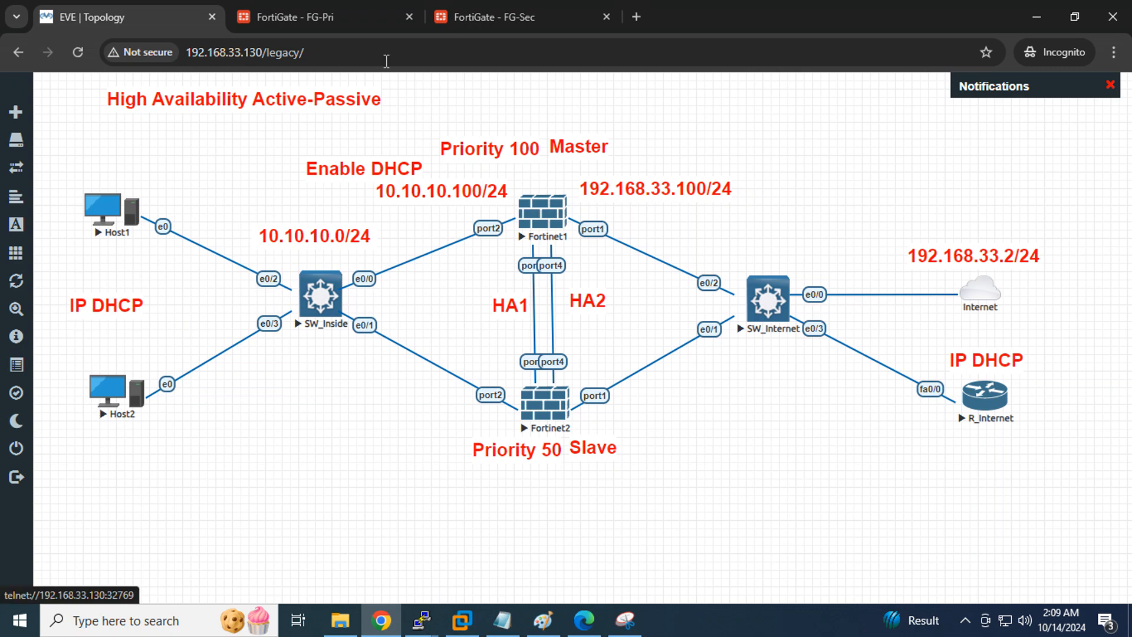
{"action": "left_click", "coordinate": [298, 19]}
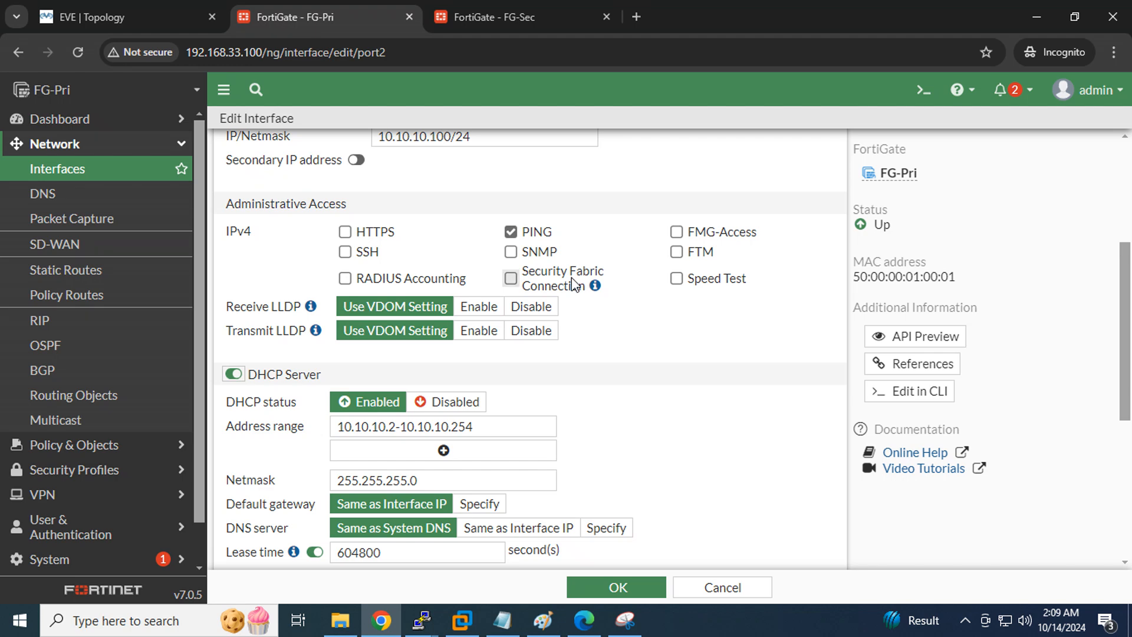
{"action": "scroll", "coordinate": [652, 362], "scroll_direction": "down", "scroll_amount": 3}
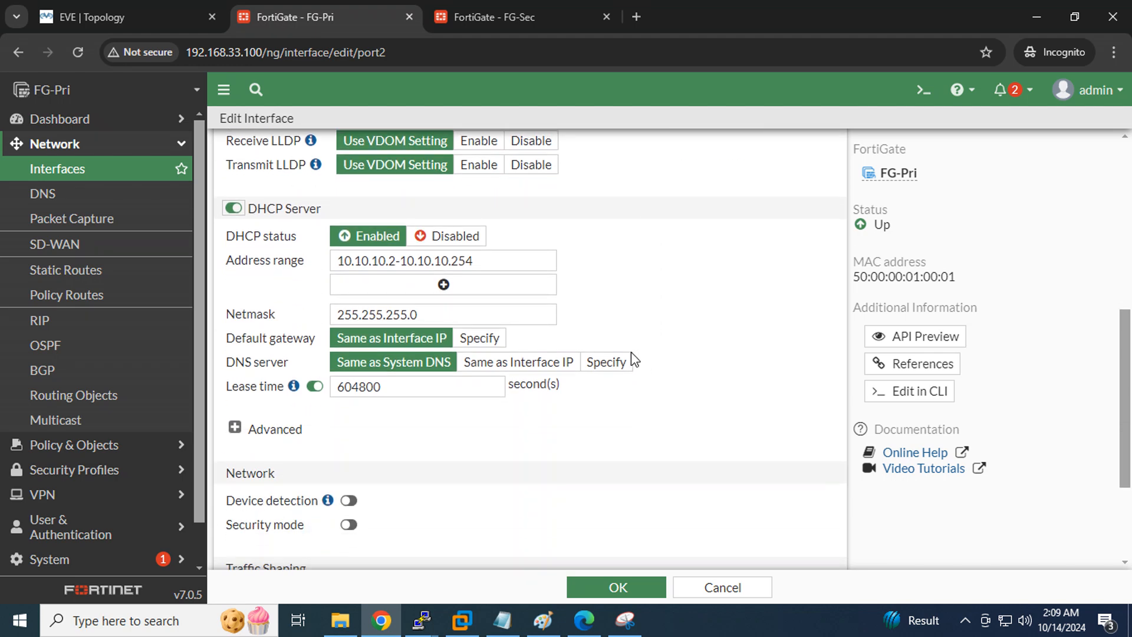
{"action": "left_click", "coordinate": [399, 261]}
{"action": "left_click_drag", "start_coordinate": [498, 260], "coordinate": [462, 259]}
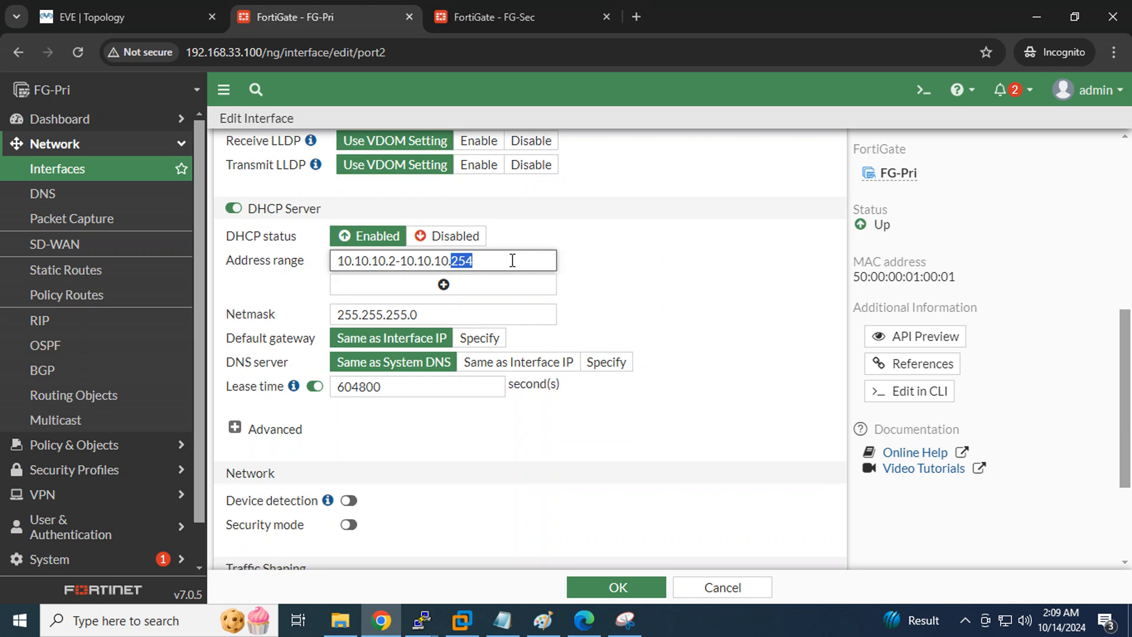
{"action": "type", "text": "99"}
{"action": "left_click_drag", "start_coordinate": [502, 260], "coordinate": [337, 258]}
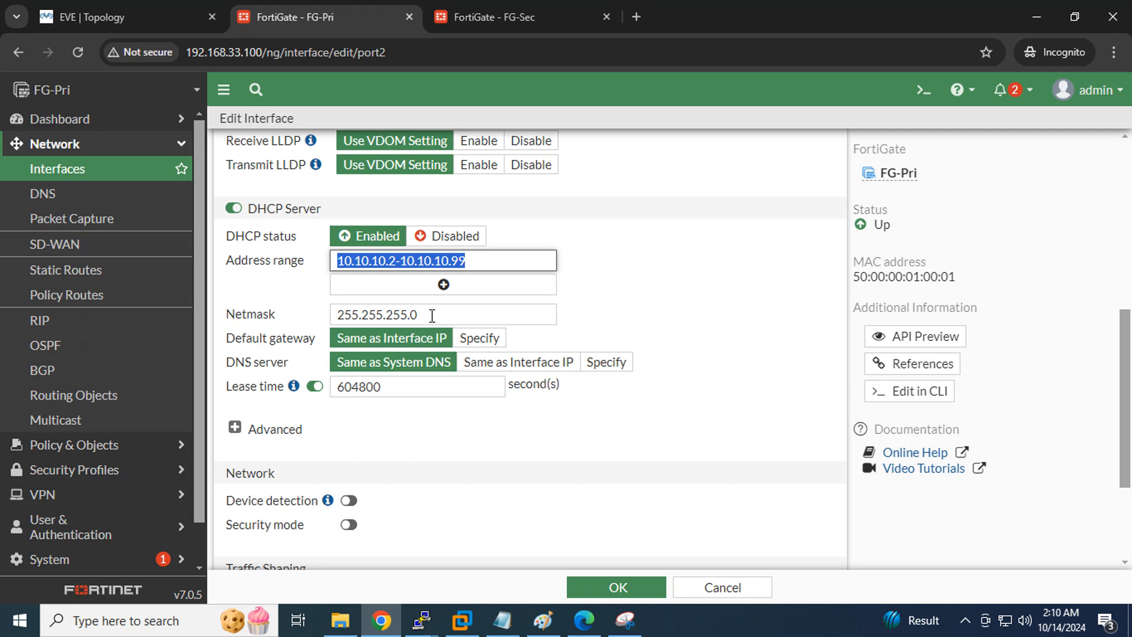
{"action": "left_click_drag", "start_coordinate": [432, 316], "coordinate": [308, 322]}
{"action": "scroll", "coordinate": [669, 313], "scroll_direction": "down", "scroll_amount": 1}
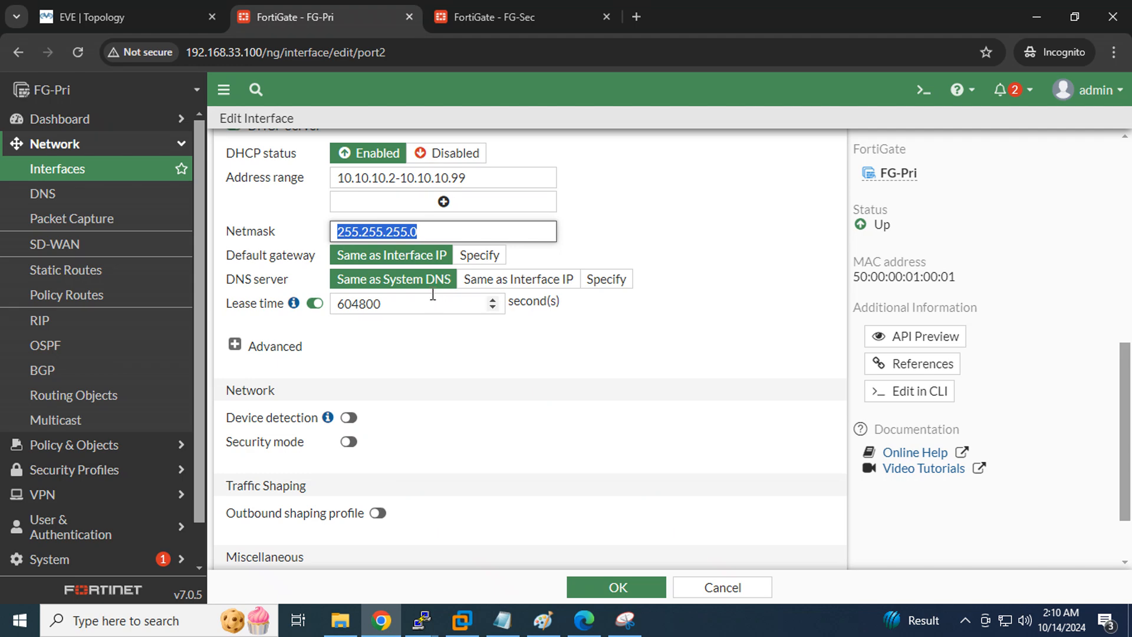
{"action": "scroll", "coordinate": [526, 319], "scroll_direction": "down", "scroll_amount": 3}
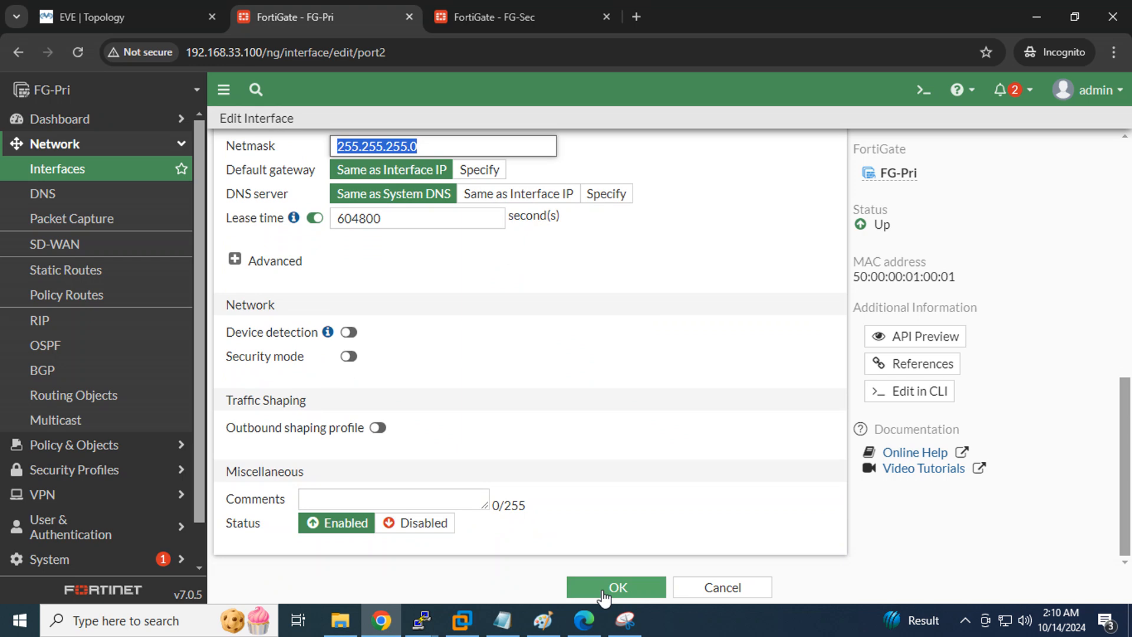
{"action": "left_click", "coordinate": [601, 589]}
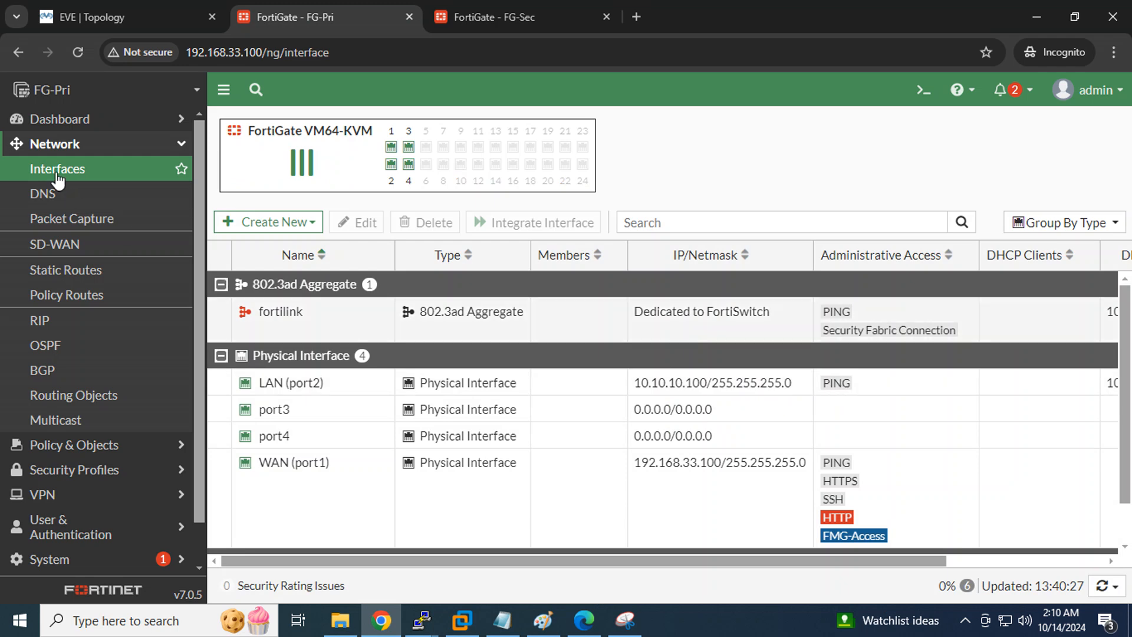
Replace the FortiGuard DNS servers with specified servers 8.8.8.8 and 4.4.4.4 and apply
{"action": "left_click", "coordinate": [57, 196]}
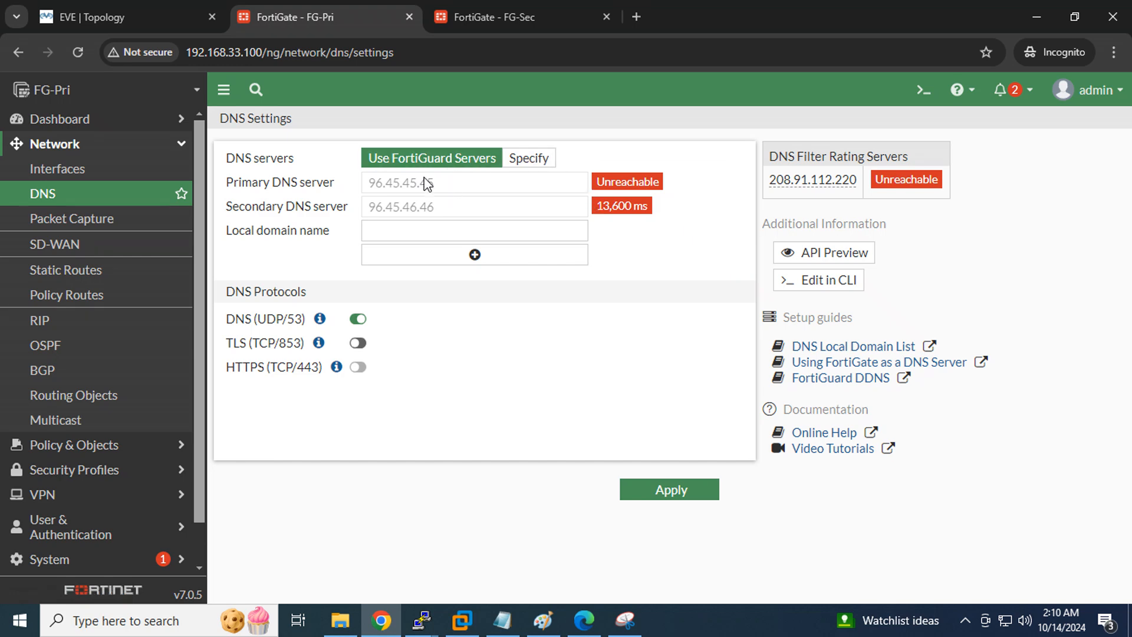
{"action": "left_click_drag", "start_coordinate": [424, 177], "coordinate": [337, 177]}
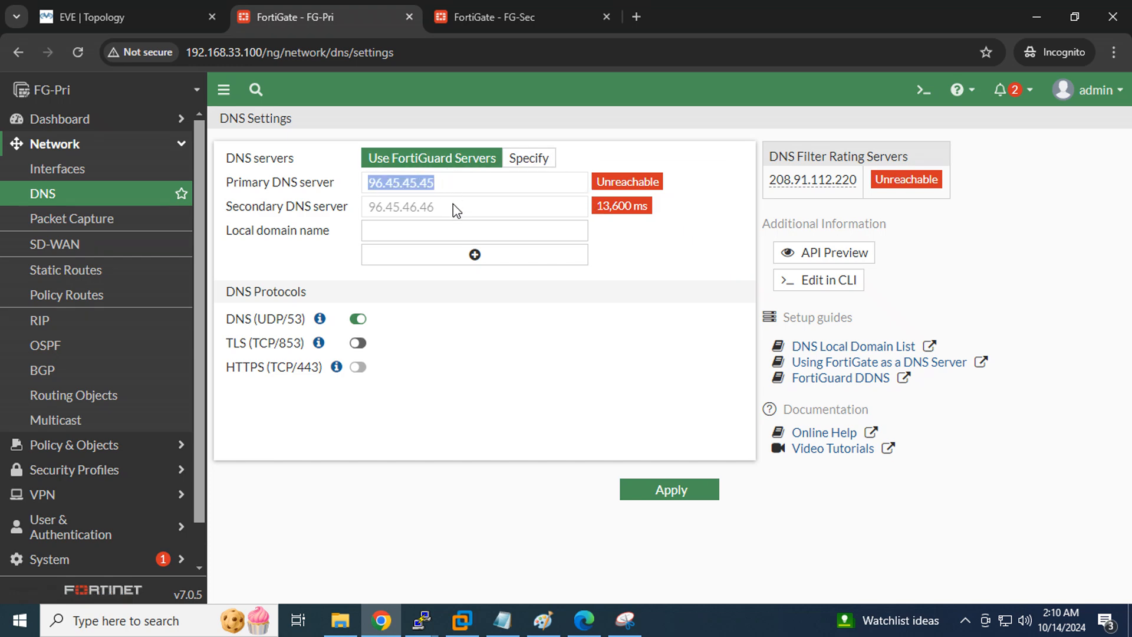
{"action": "left_click_drag", "start_coordinate": [453, 208], "coordinate": [321, 212]}
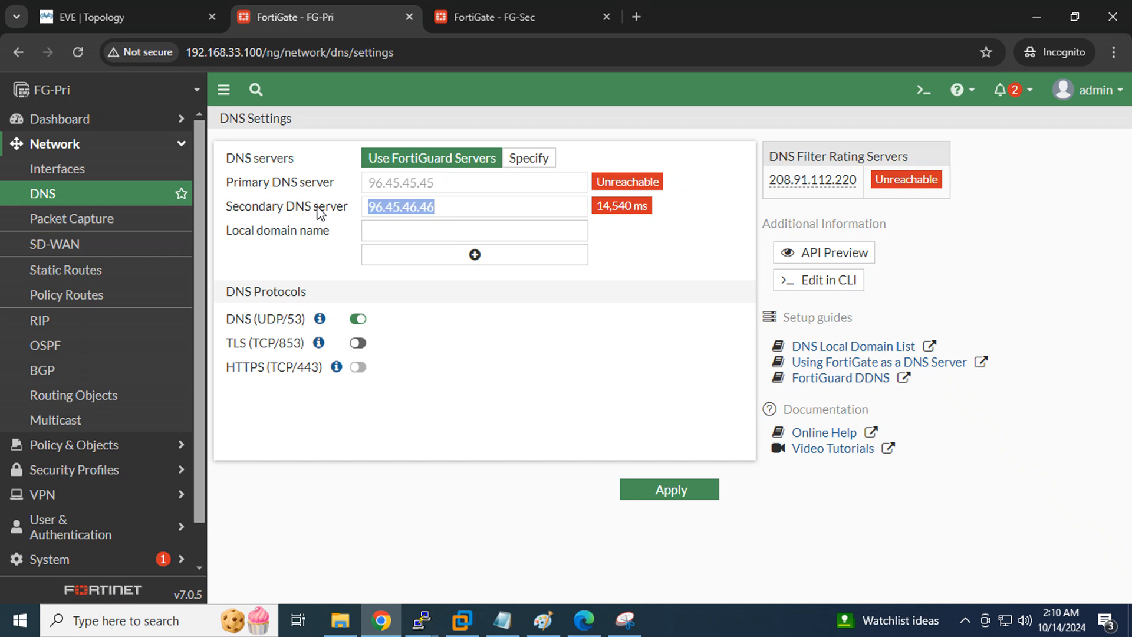
{"action": "left_click", "coordinate": [538, 160]}
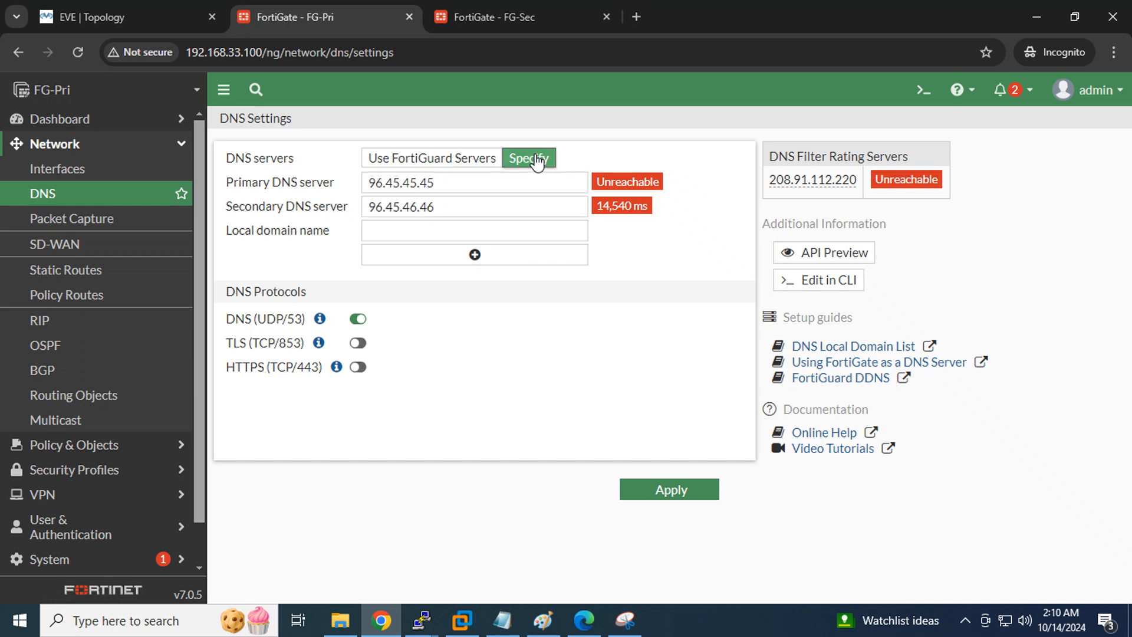
{"action": "left_click_drag", "start_coordinate": [439, 186], "coordinate": [55, 184]}
{"action": "type", "text": "8"}
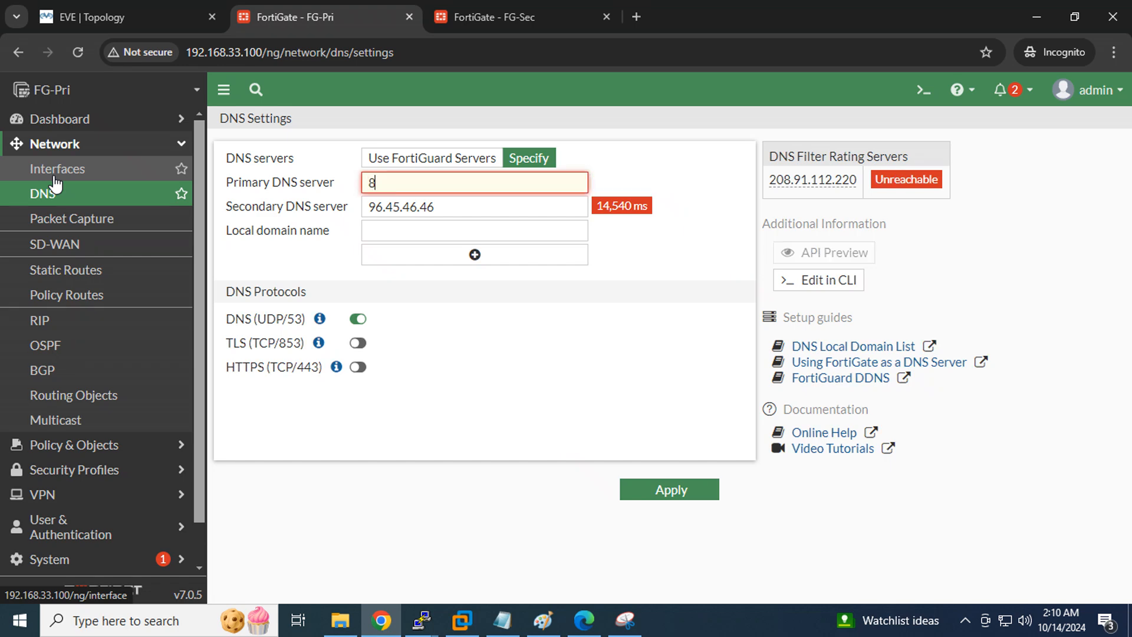
{"action": "type", "text": ".8.8.8"}
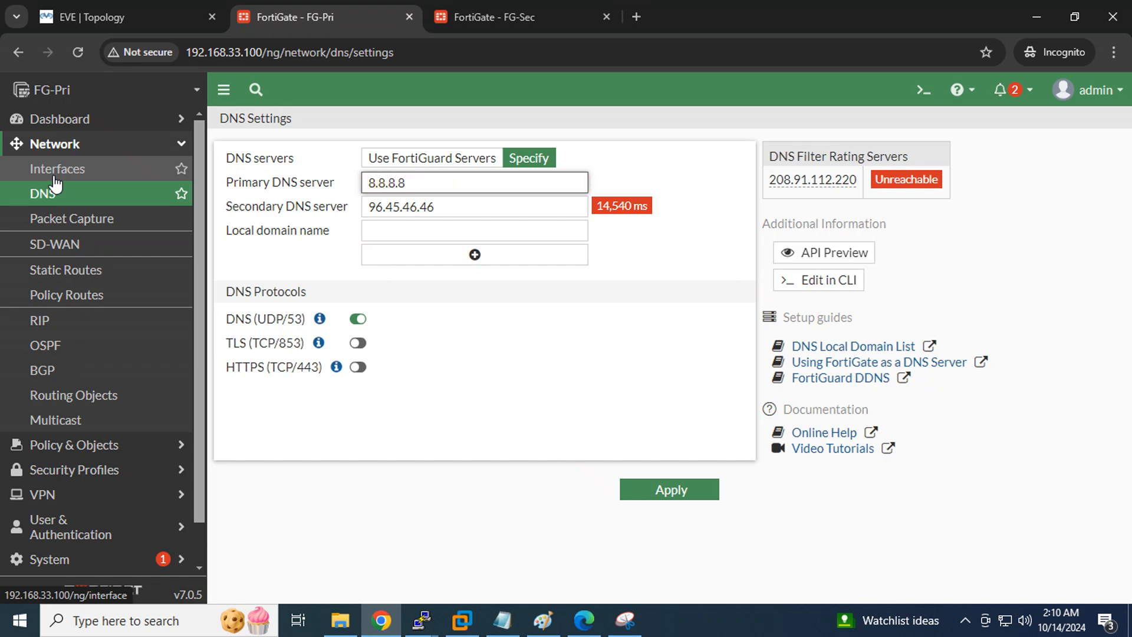
{"action": "key", "text": "Tab"}
{"action": "type", "text": "4.4"}
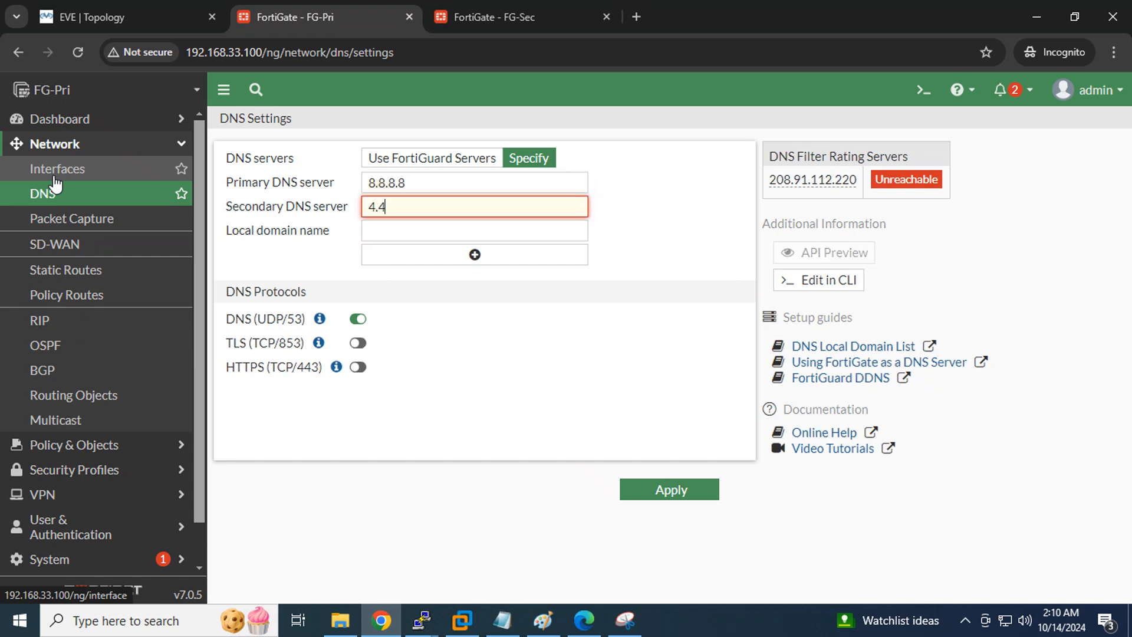
{"action": "type", "text": ".4.4"}
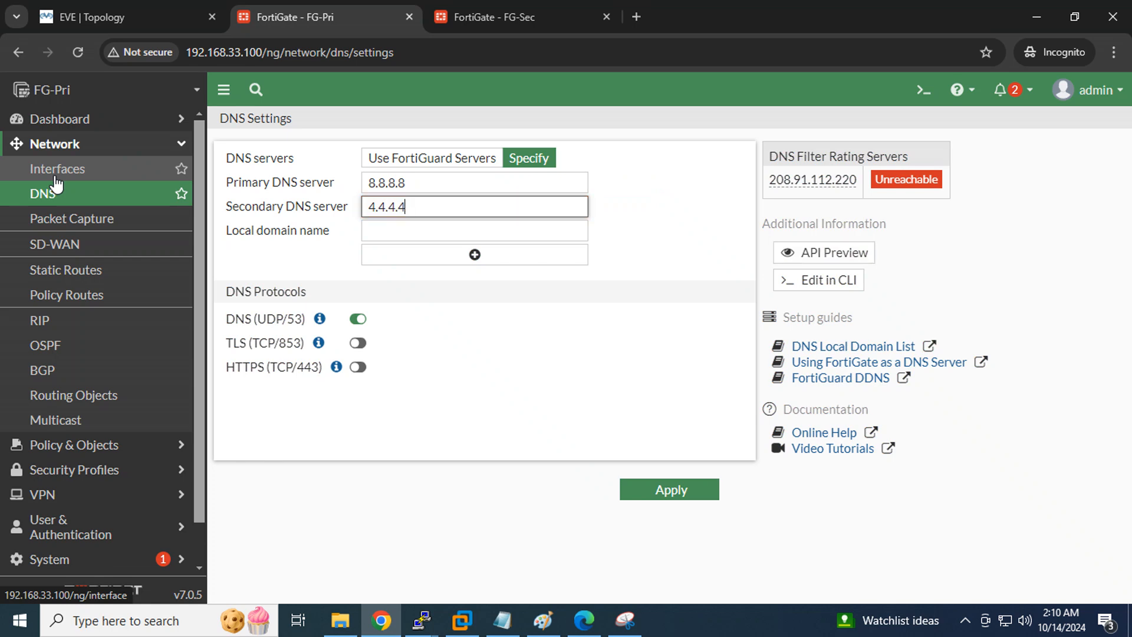
{"action": "left_click", "coordinate": [666, 492]}
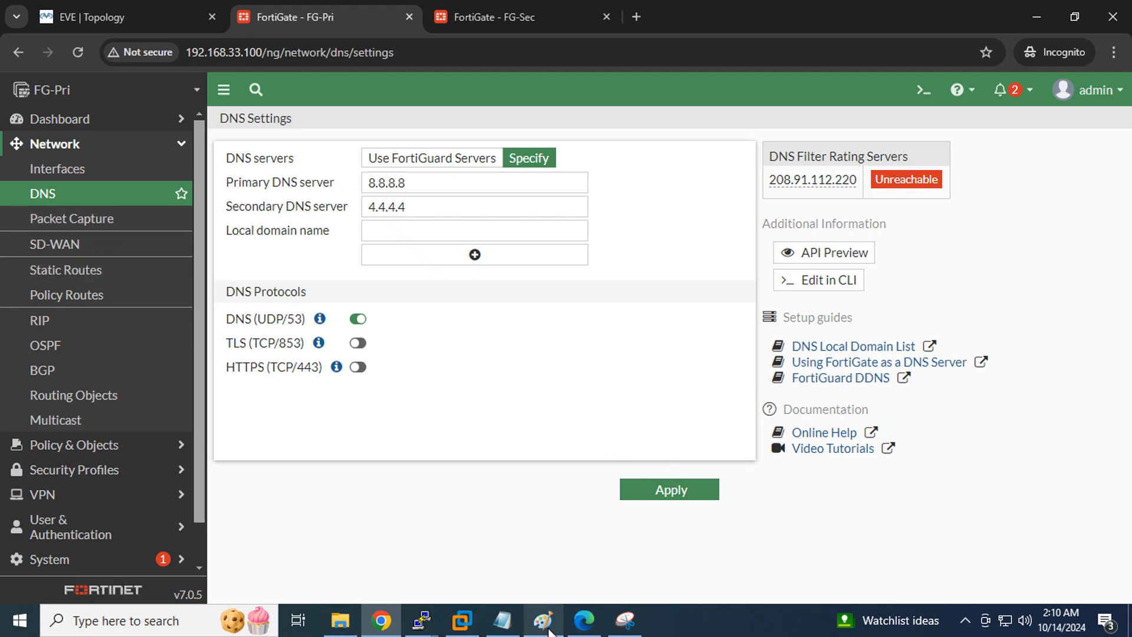
Bring up the Notepad checklist and mark the Routing and Policy steps
{"action": "left_click", "coordinate": [502, 621]}
{"action": "left_click_drag", "start_coordinate": [693, 223], "coordinate": [619, 223]}
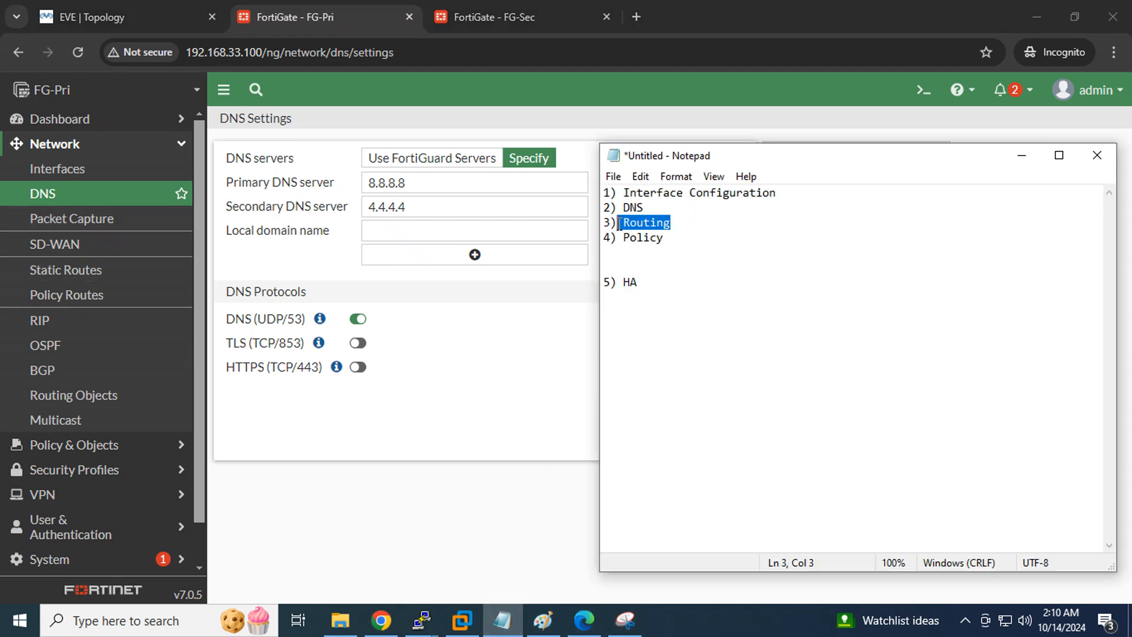
{"action": "left_click_drag", "start_coordinate": [702, 239], "coordinate": [618, 237]}
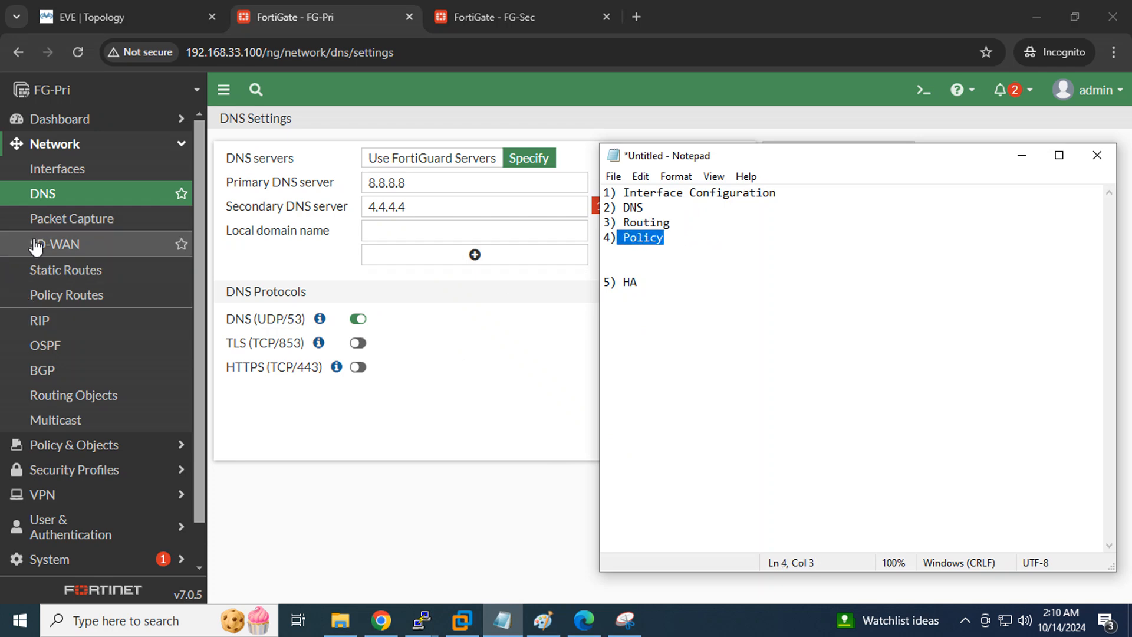
Fill in a new static route 0.0.0.0/0 via gateway 192.168.33.2 on WAN (port1)
{"action": "left_click", "coordinate": [36, 272]}
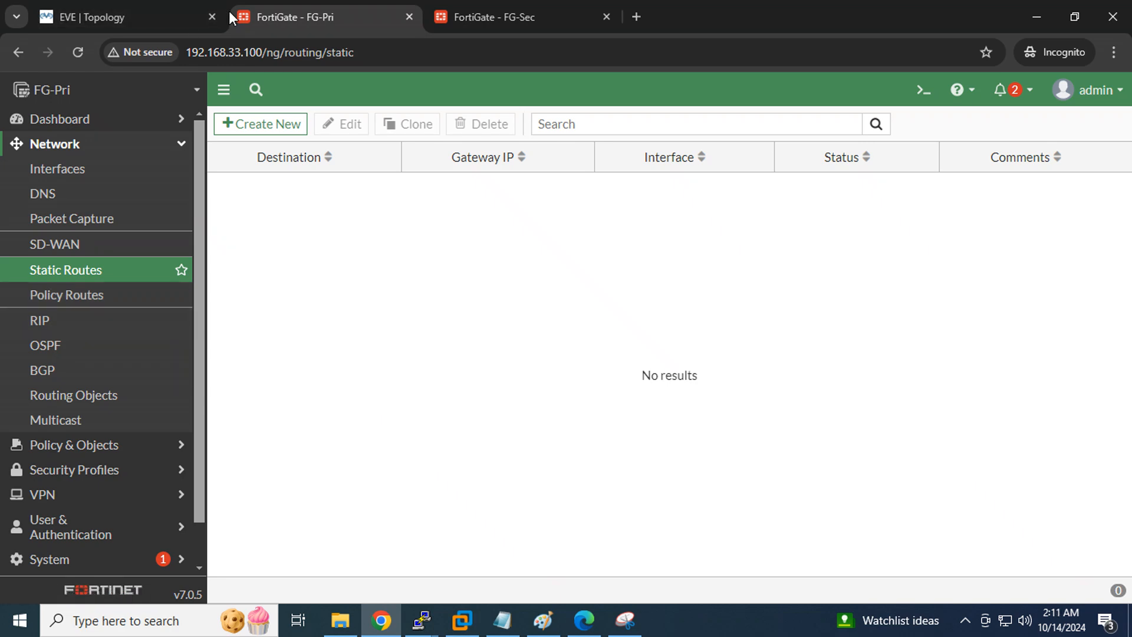
{"action": "left_click", "coordinate": [130, 16]}
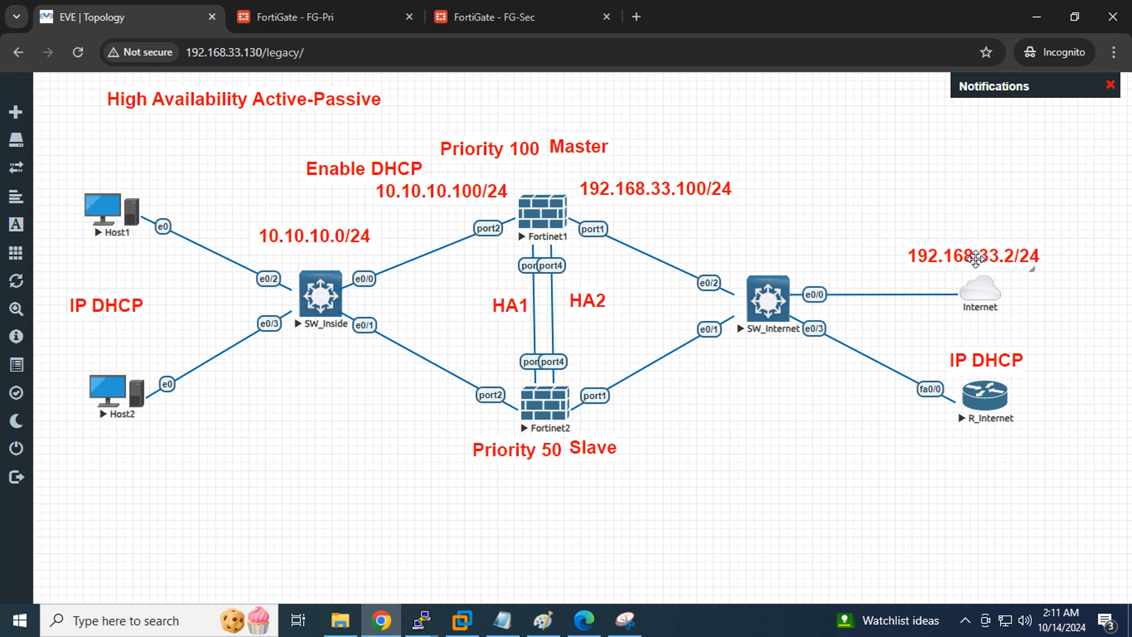
{"action": "left_click", "coordinate": [310, 16]}
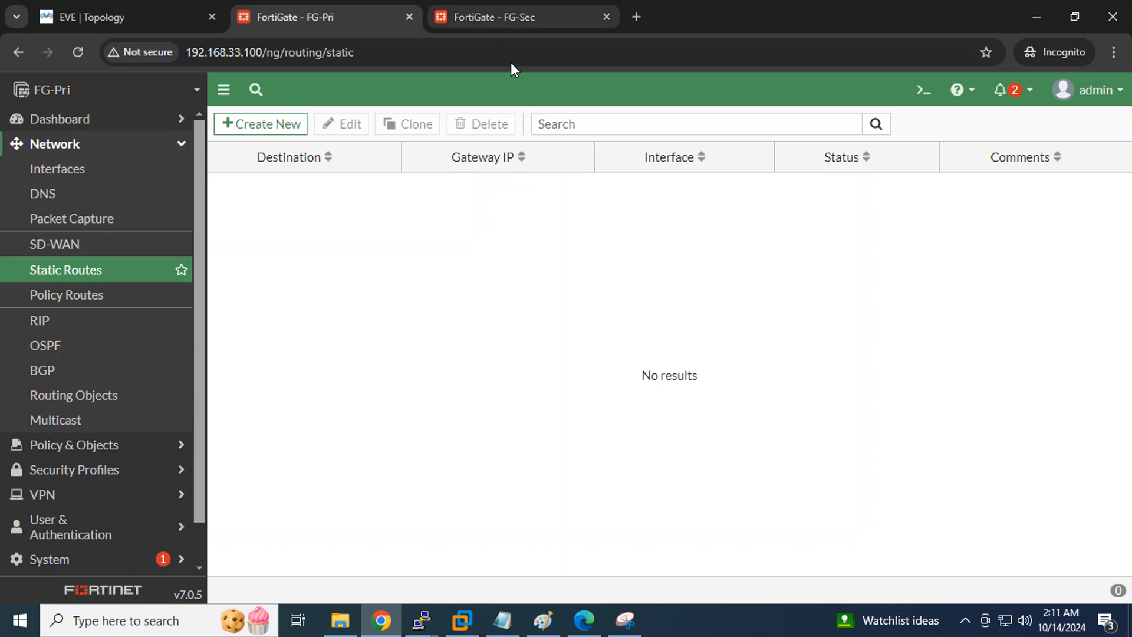
{"action": "left_click", "coordinate": [249, 125]}
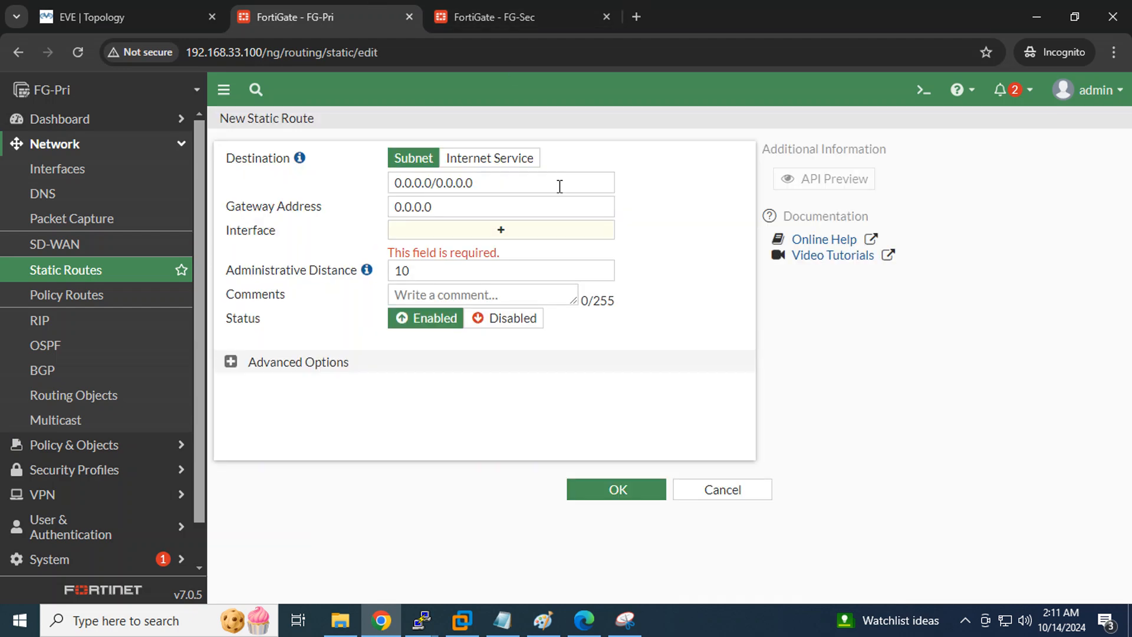
{"action": "left_click_drag", "start_coordinate": [559, 186], "coordinate": [380, 175]}
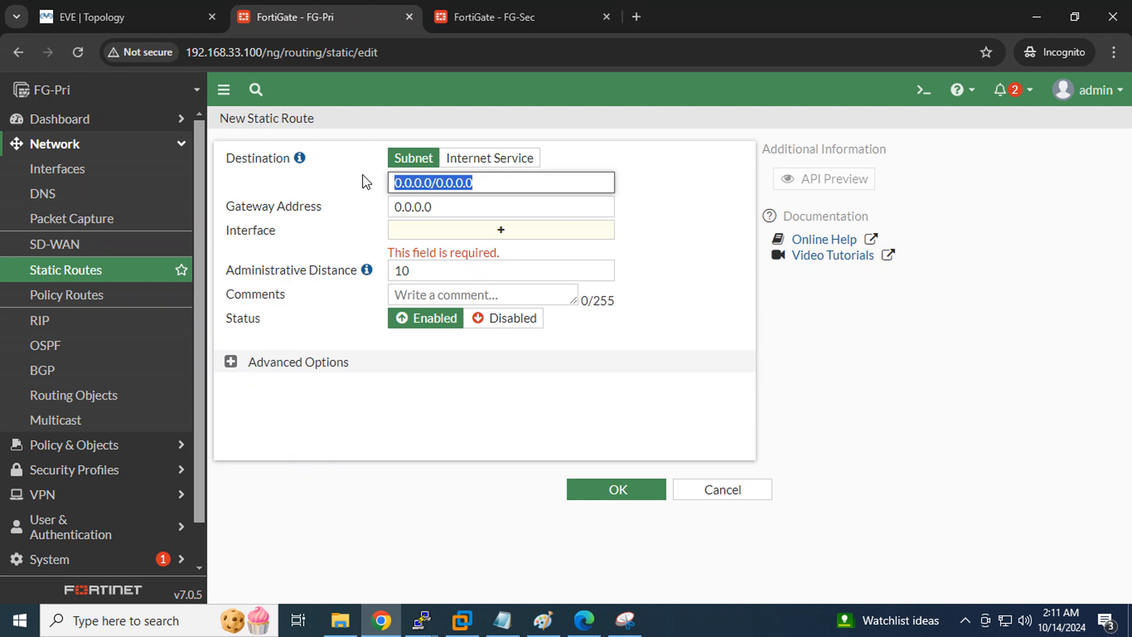
{"action": "left_click_drag", "start_coordinate": [439, 208], "coordinate": [328, 210]}
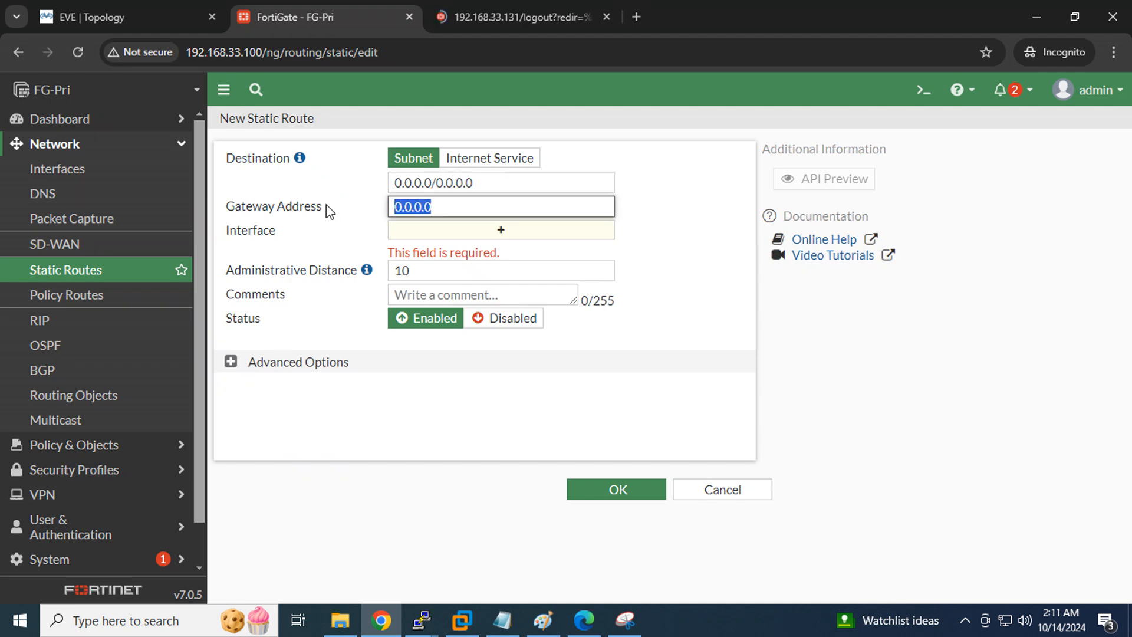
{"action": "type", "text": "192."}
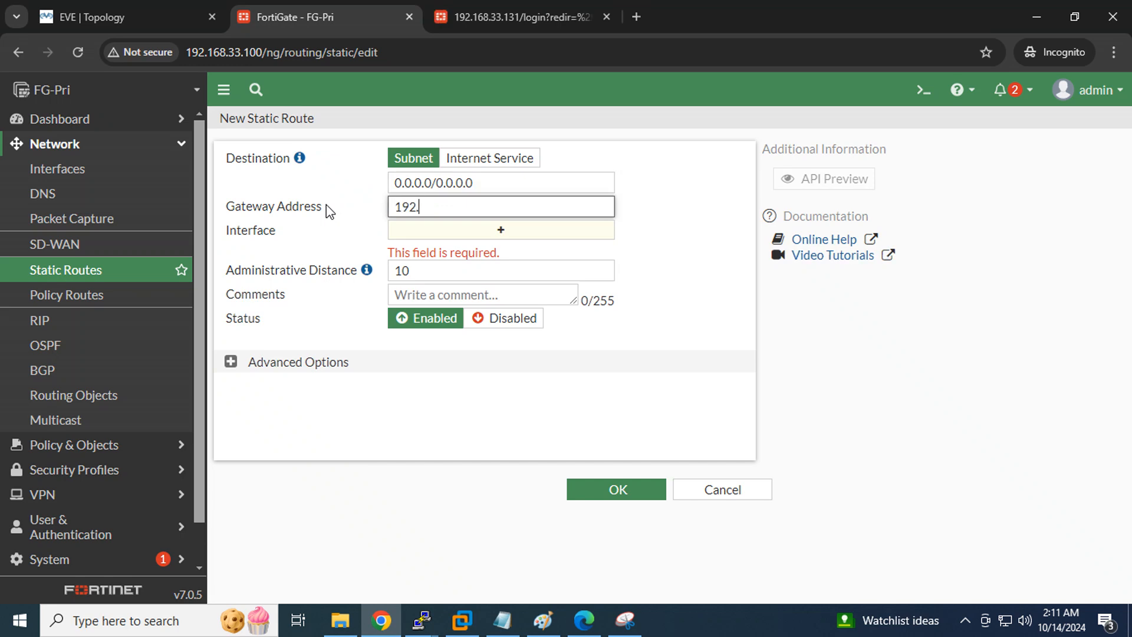
{"action": "type", "text": "168.33.2"}
{"action": "left_click", "coordinate": [702, 257]}
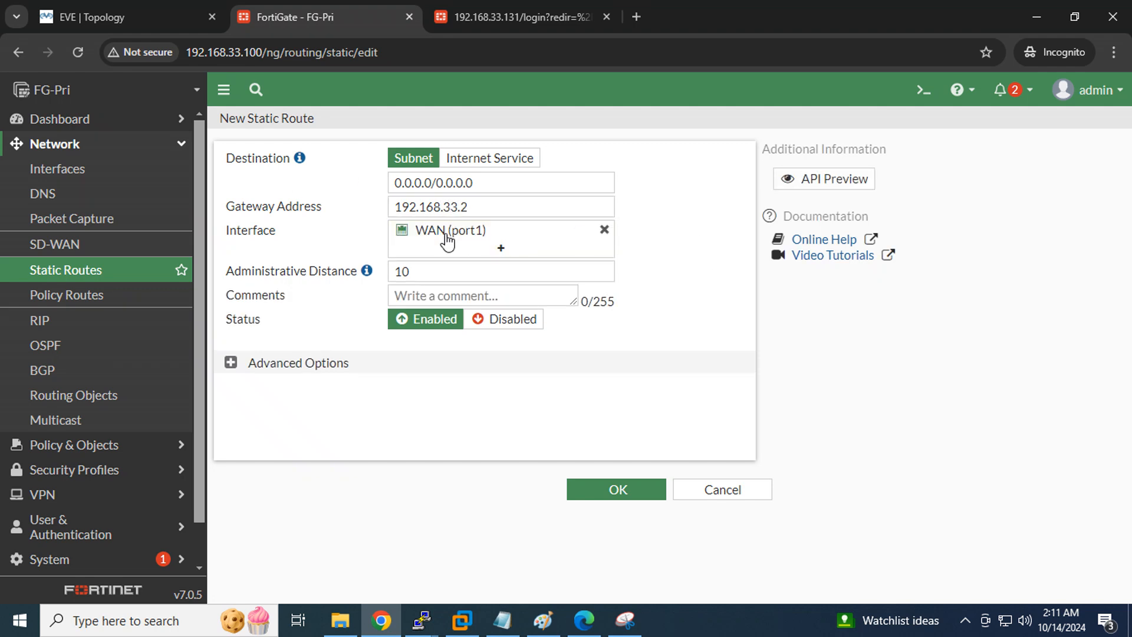
{"action": "mouse_move", "coordinate": [446, 239]}
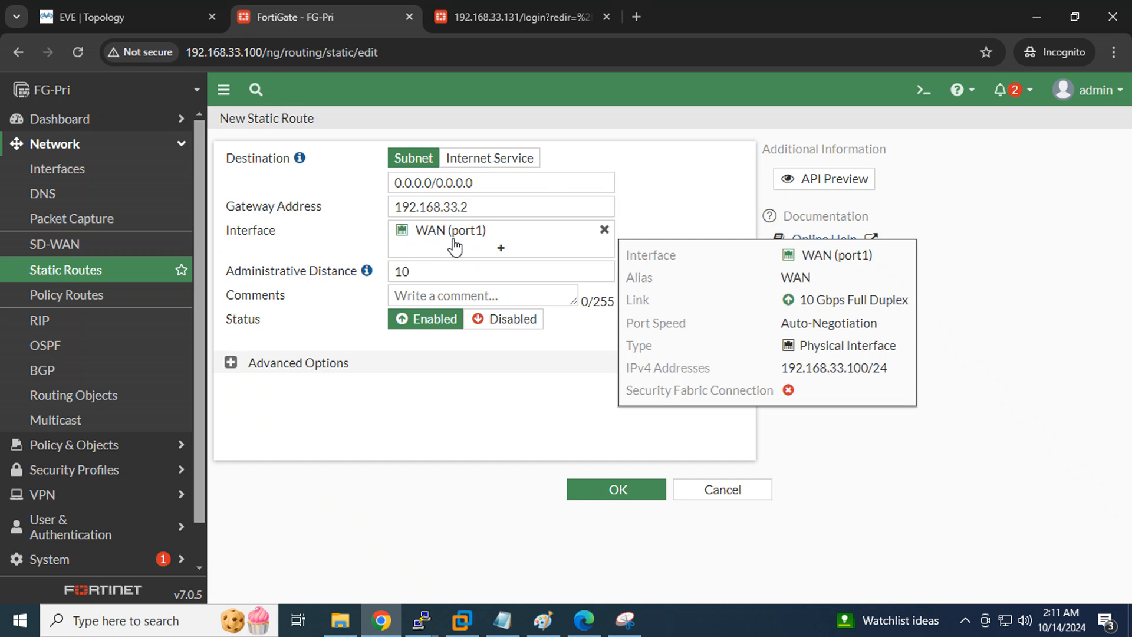
Confirm the gateway on the topology diagram, save the default route, and show the checklist
{"action": "left_click", "coordinate": [51, 20]}
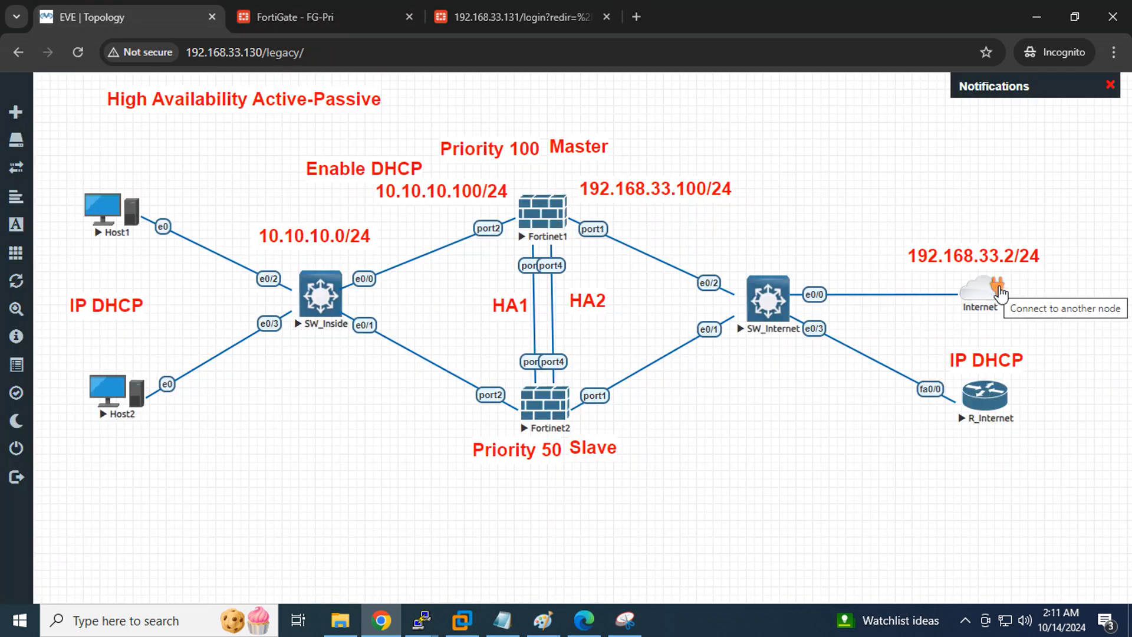
{"action": "left_click", "coordinate": [308, 22]}
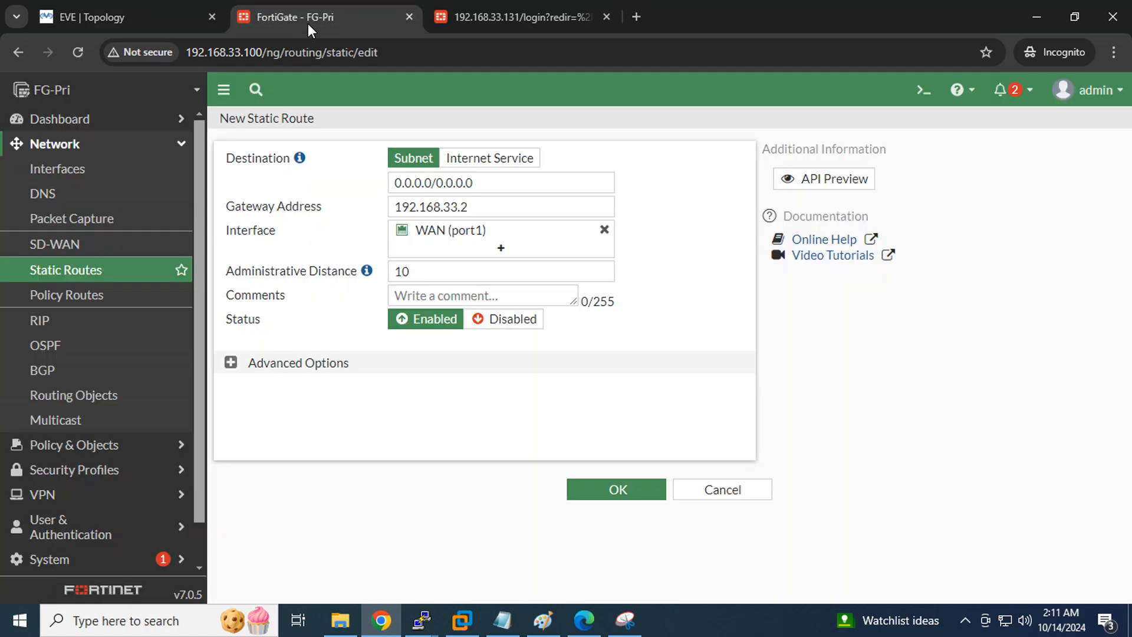
{"action": "left_click", "coordinate": [618, 490]}
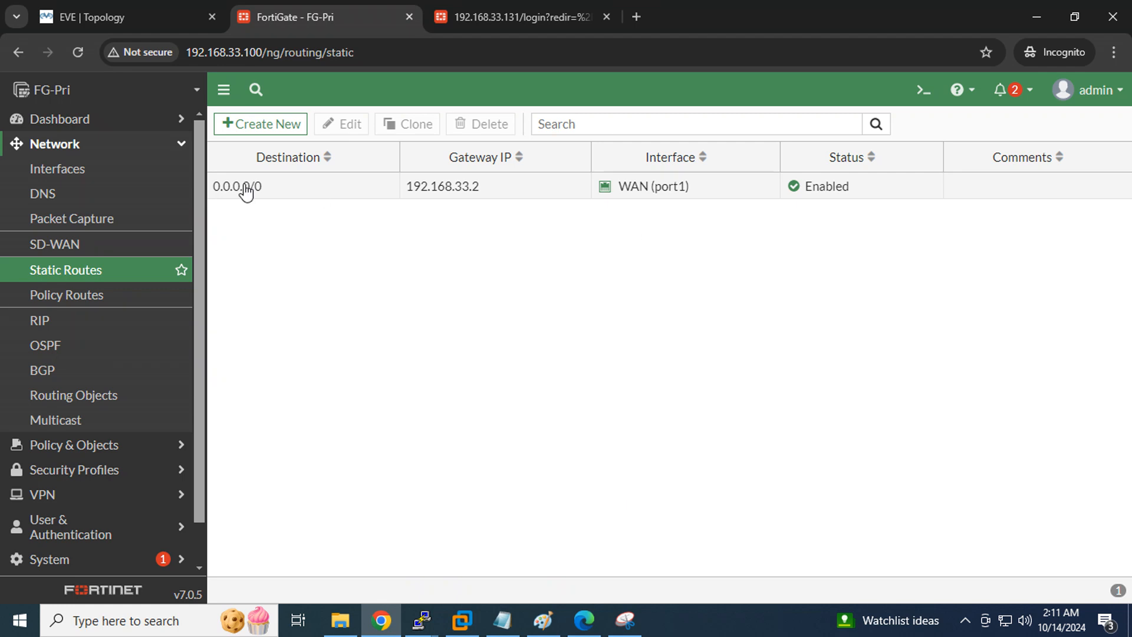
{"action": "left_click", "coordinate": [504, 619]}
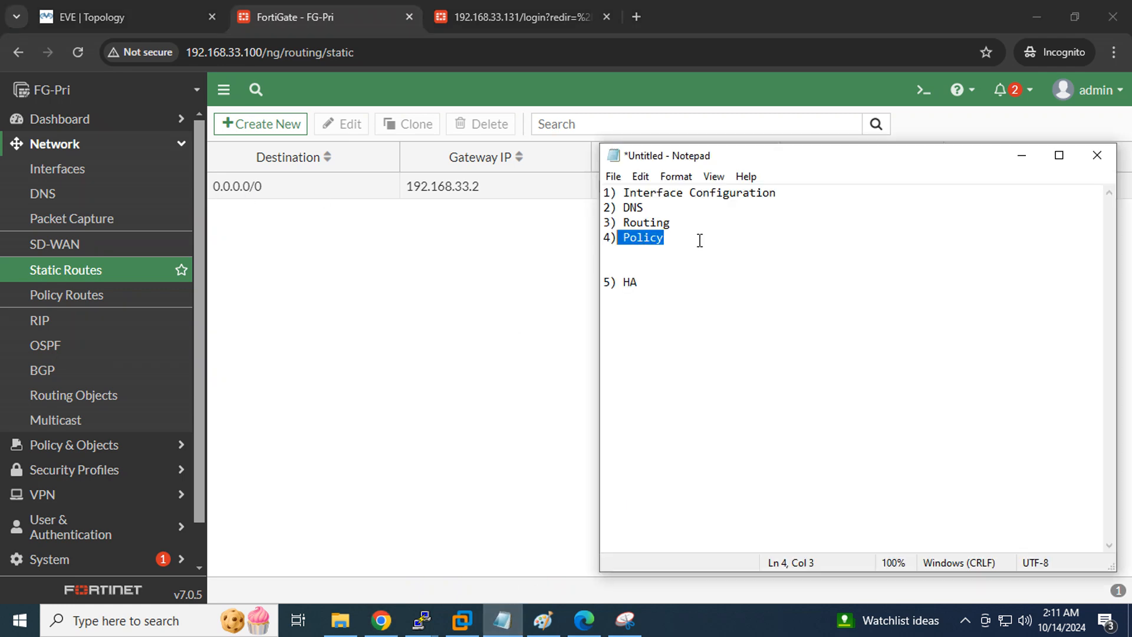
Mark the Policy step, then start a new firewall policy named 'Lan to Internet'
{"action": "left_click", "coordinate": [693, 245]}
{"action": "left_click_drag", "start_coordinate": [677, 233], "coordinate": [581, 243]}
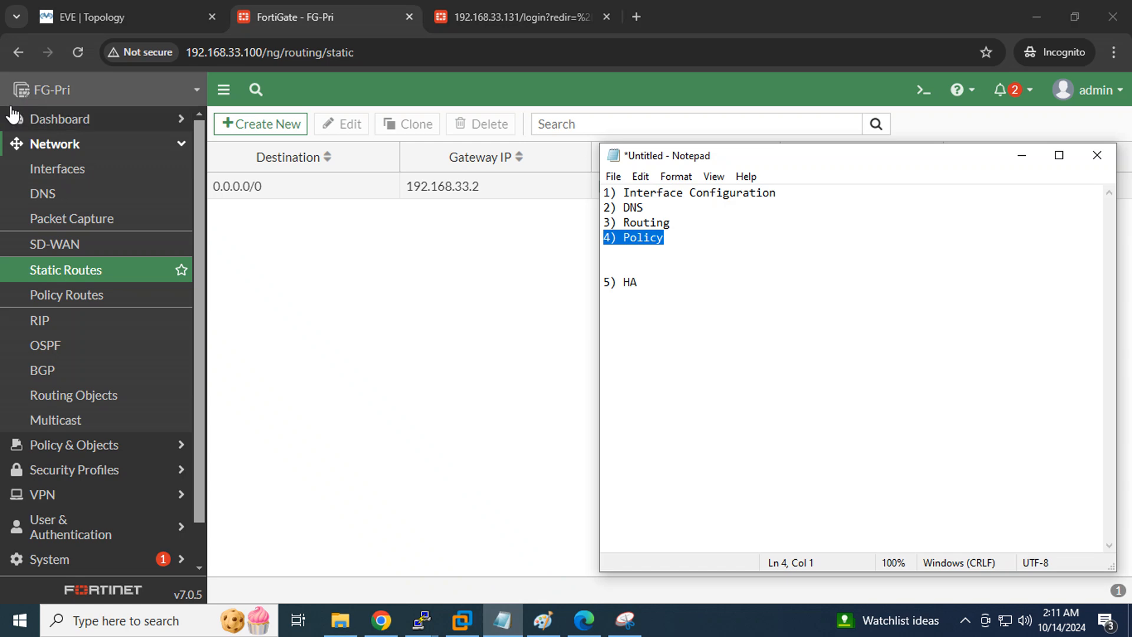
{"action": "left_click", "coordinate": [112, 144]}
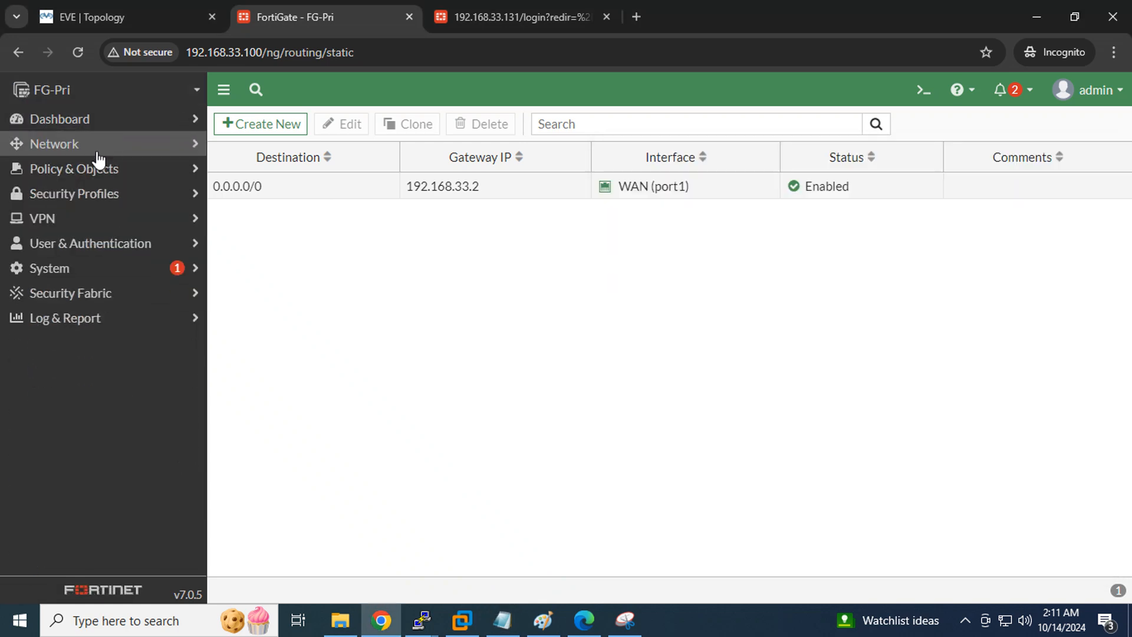
{"action": "left_click", "coordinate": [94, 169]}
{"action": "left_click", "coordinate": [89, 198]}
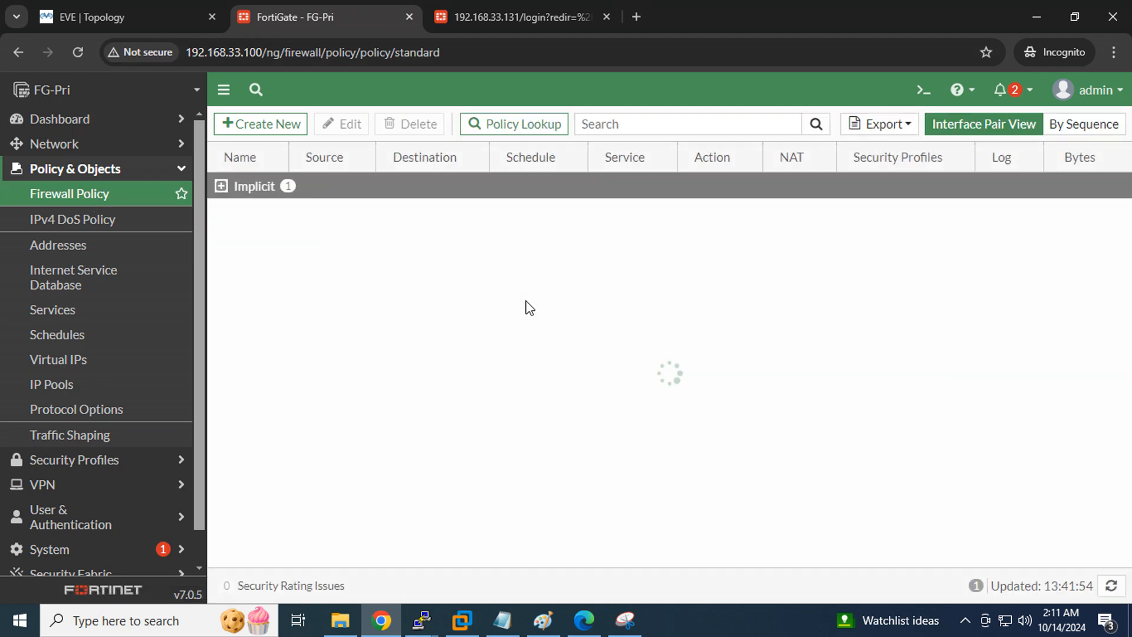
{"action": "left_click", "coordinate": [268, 127]}
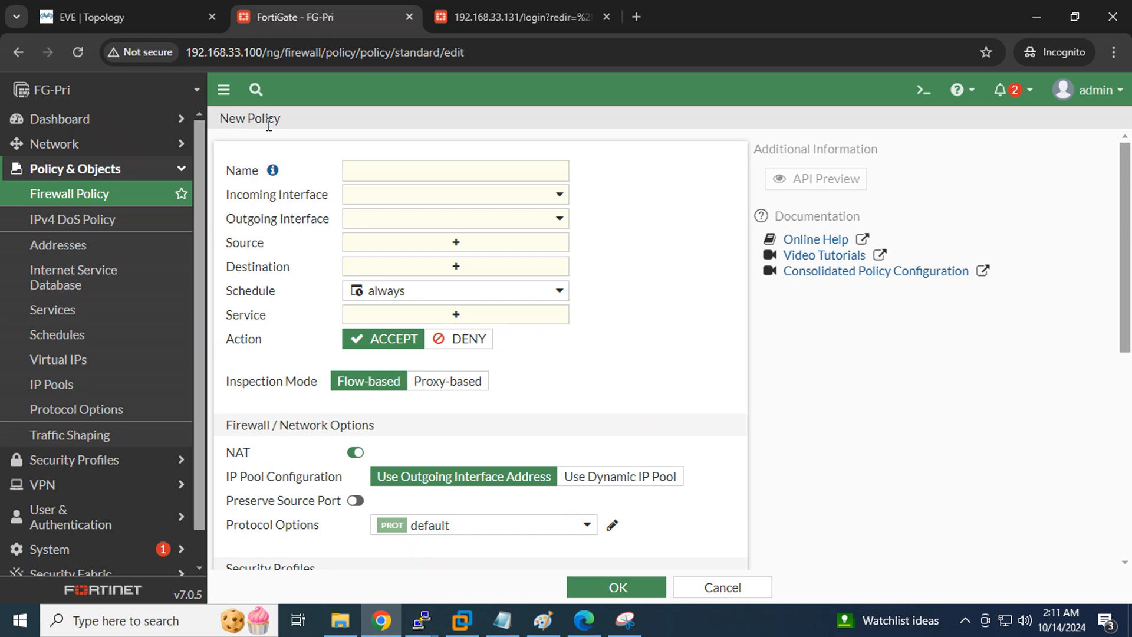
{"action": "left_click", "coordinate": [393, 167]}
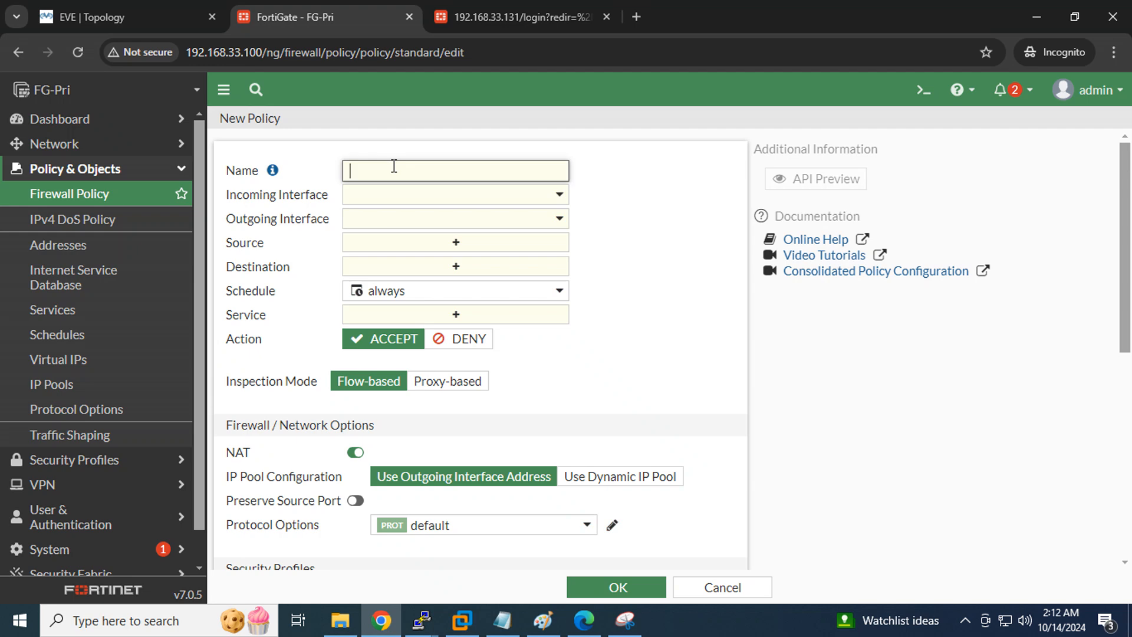
{"action": "type", "text": "Lan to Internet"}
Set LAN (port2) to WAN (port1), source and destination all, service ALL
{"action": "left_click", "coordinate": [470, 197]}
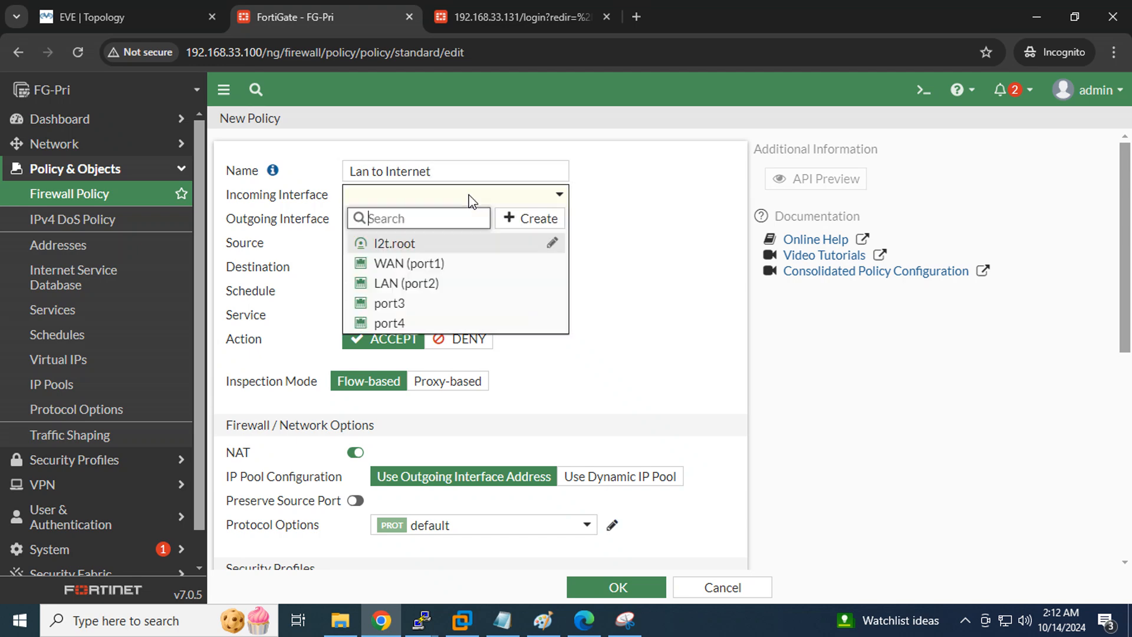
{"action": "left_click", "coordinate": [425, 289]}
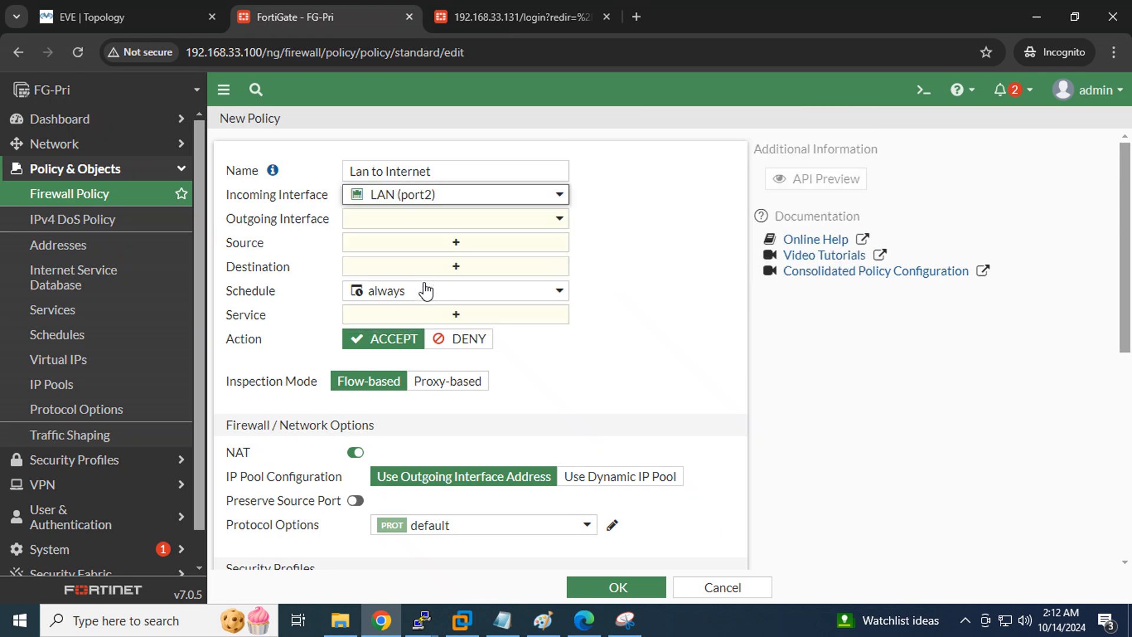
{"action": "left_click", "coordinate": [411, 223]}
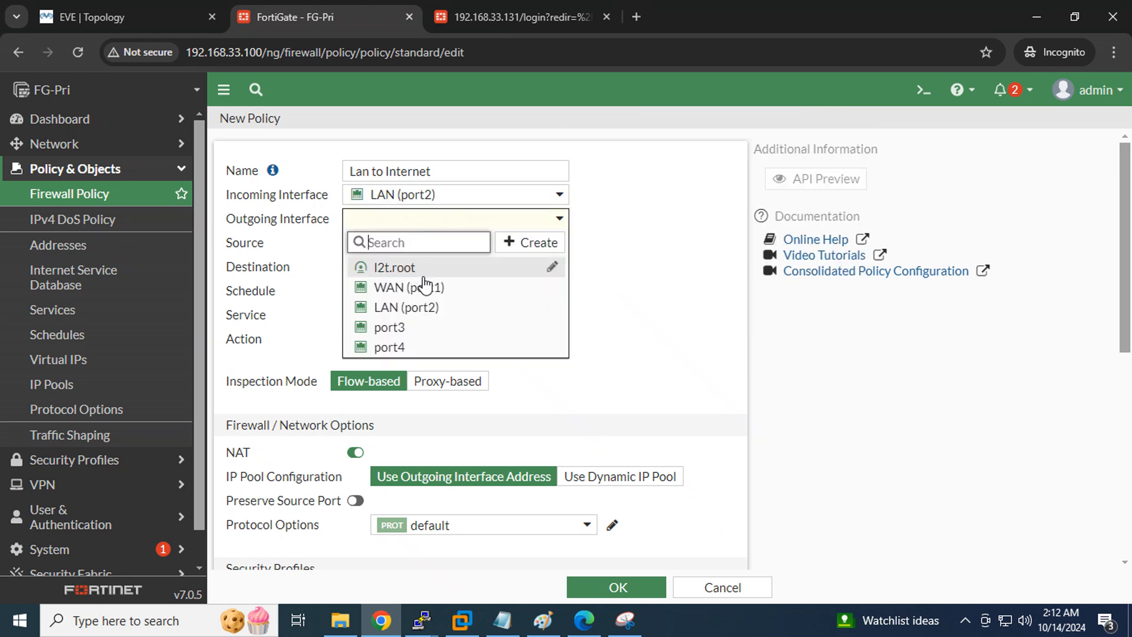
{"action": "left_click", "coordinate": [428, 298]}
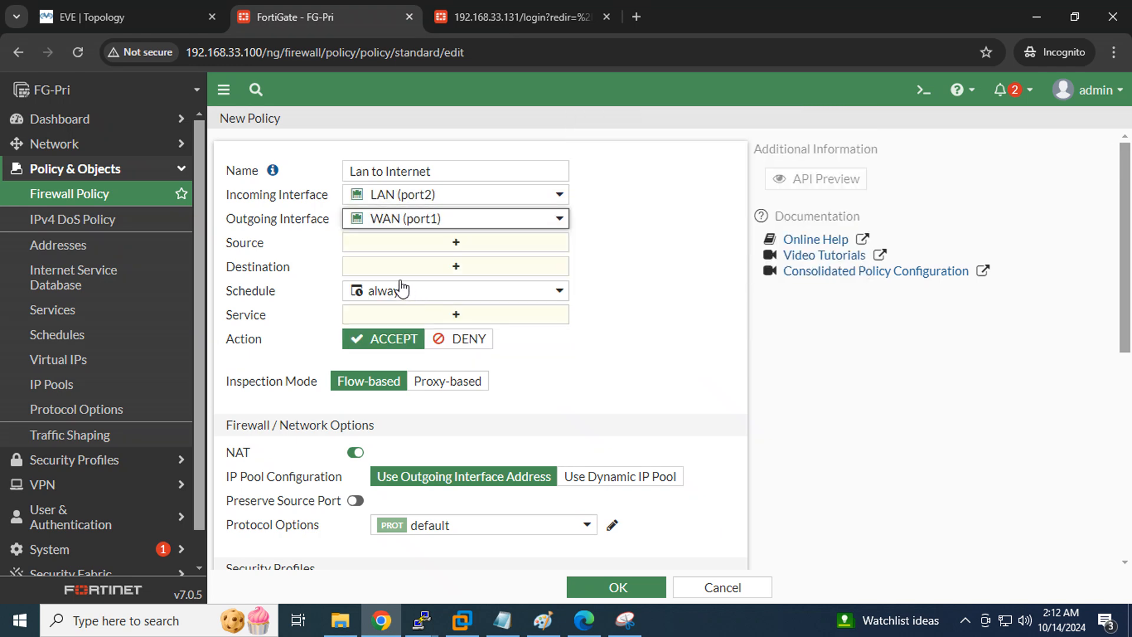
{"action": "left_click", "coordinate": [484, 254]}
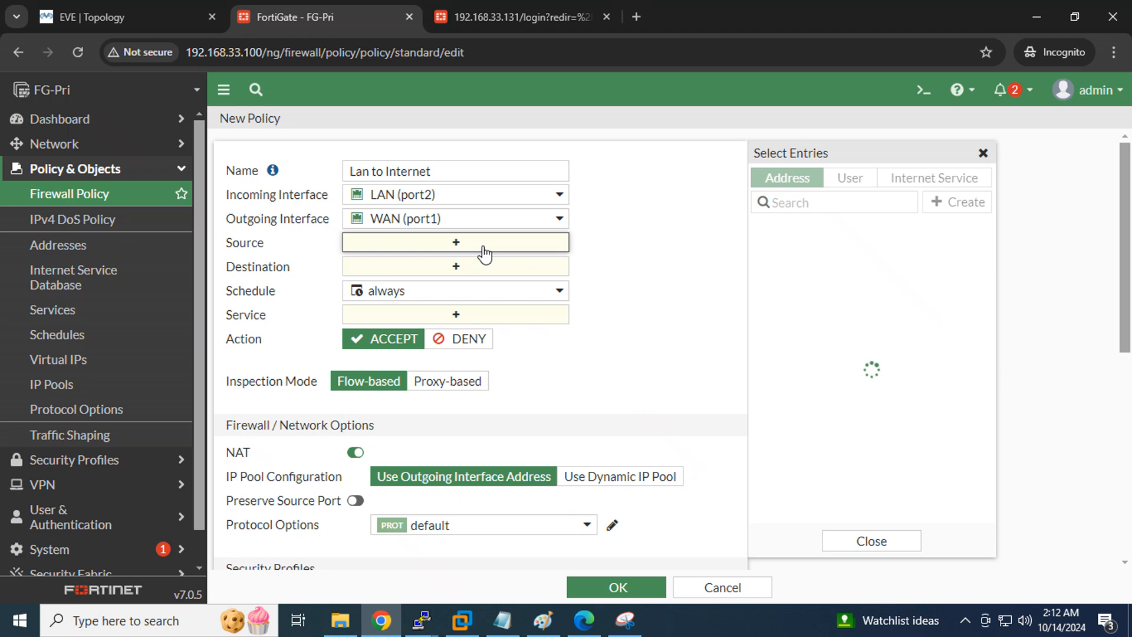
{"action": "left_click", "coordinate": [786, 257]}
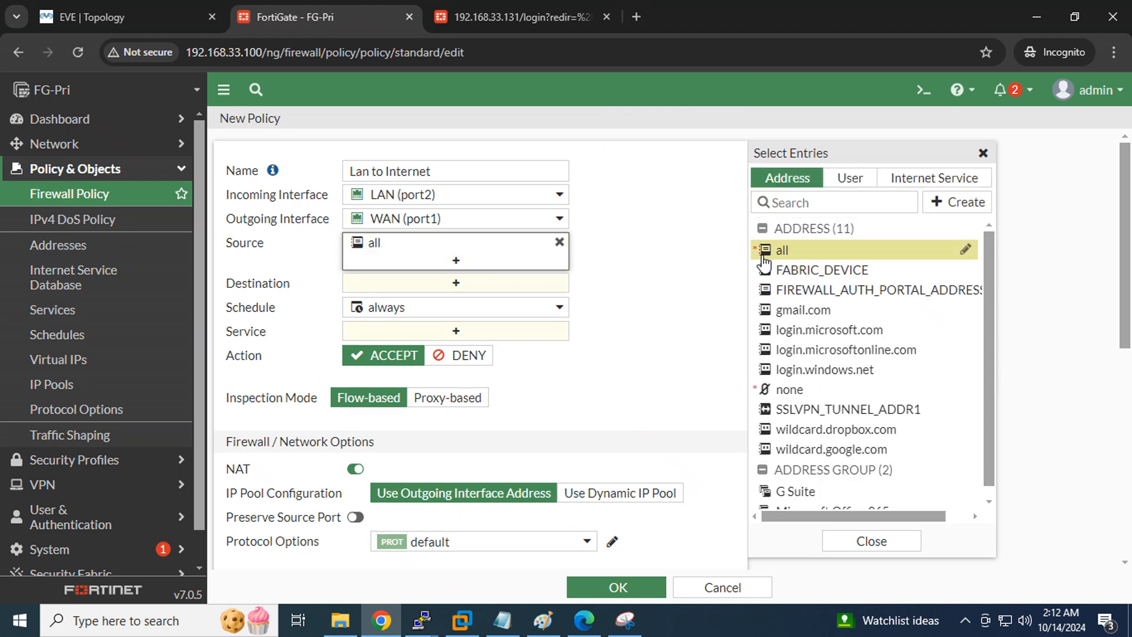
{"action": "left_click", "coordinate": [475, 289]}
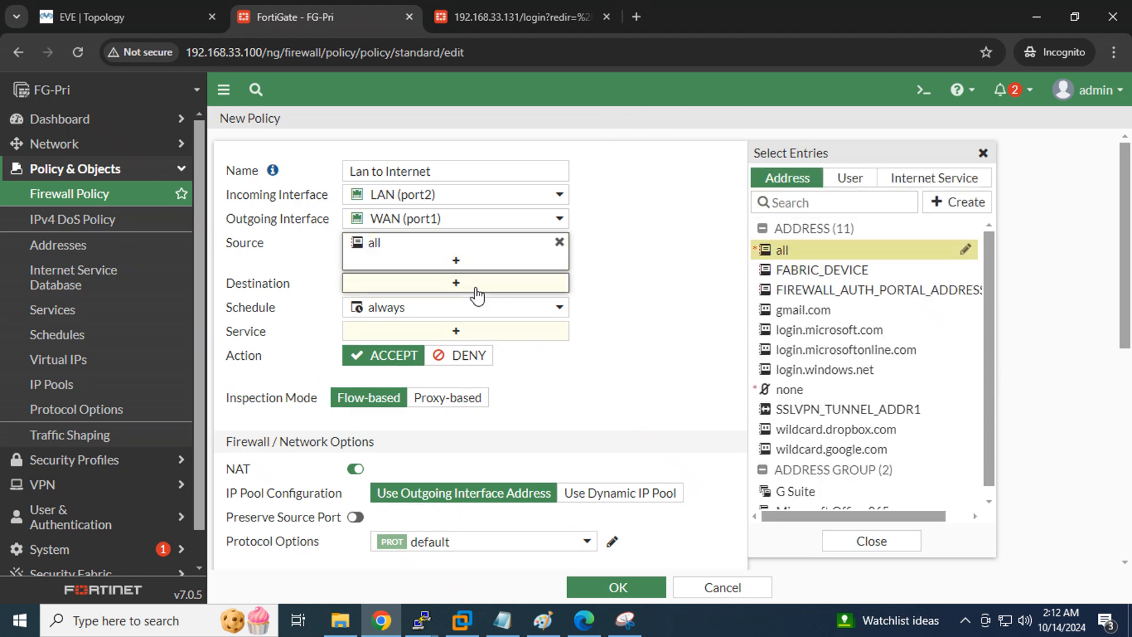
{"action": "left_click", "coordinate": [781, 253]}
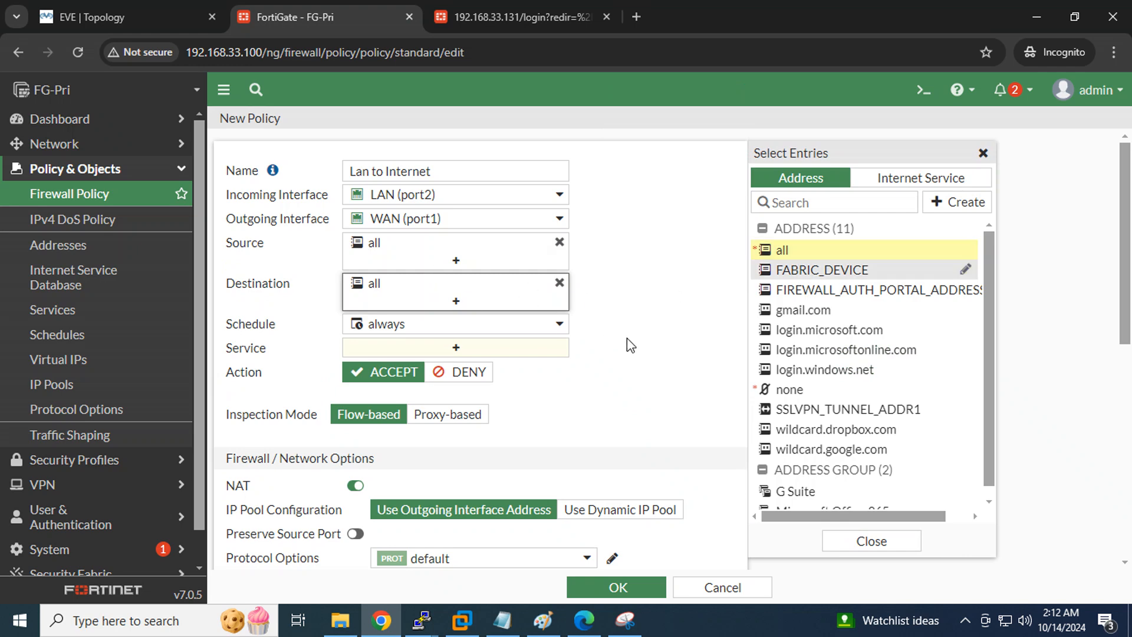
{"action": "left_click", "coordinate": [459, 347]}
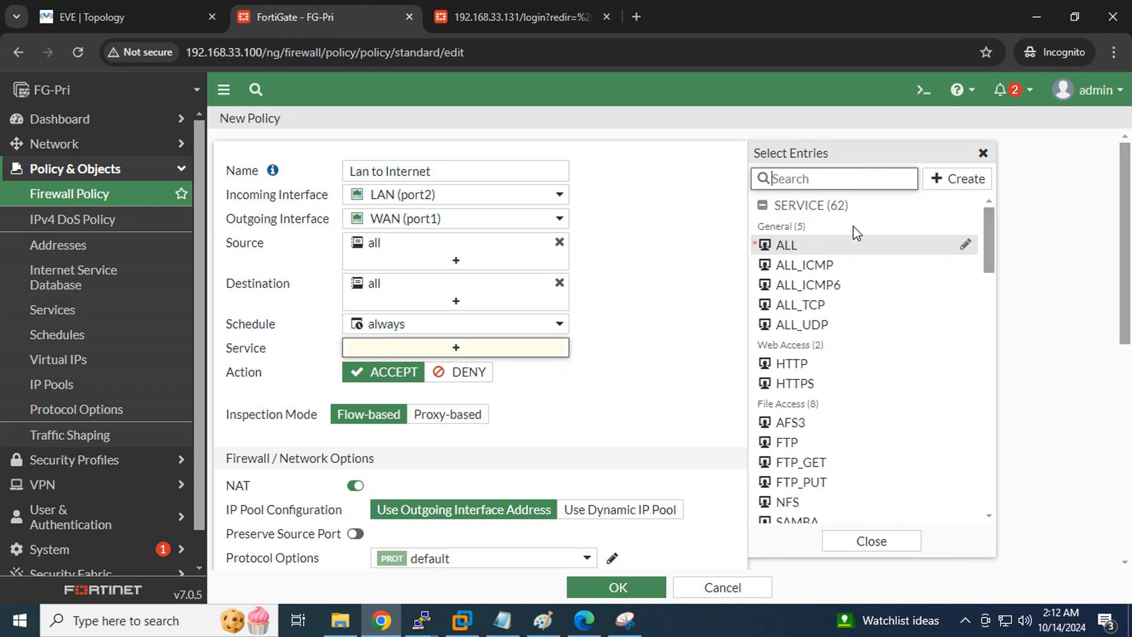
{"action": "left_click", "coordinate": [787, 245]}
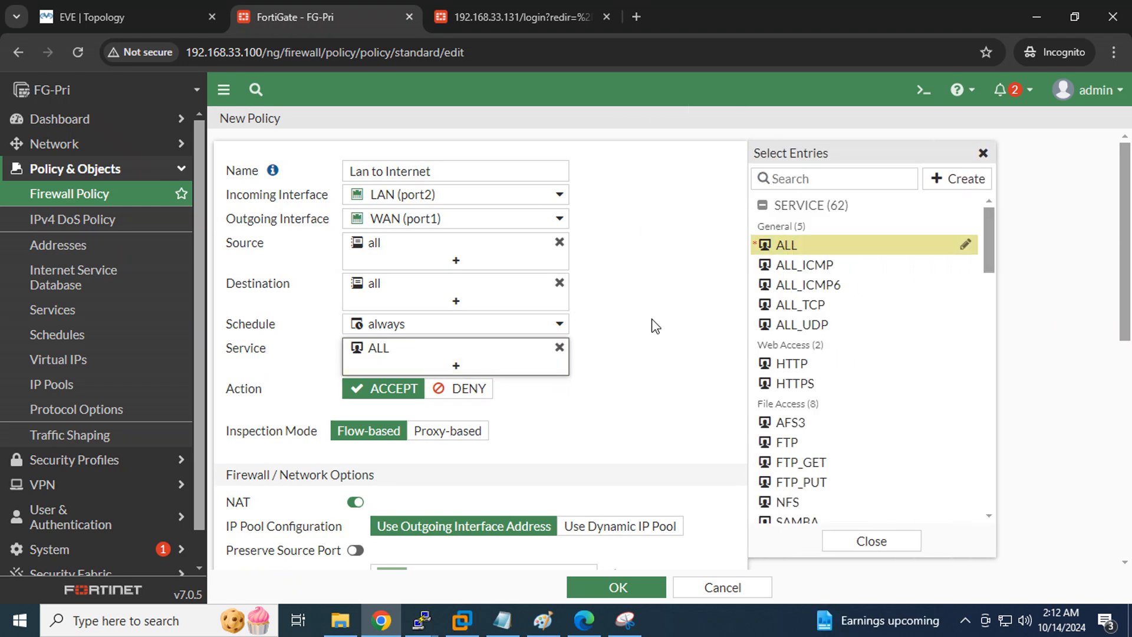
Turn on Log All Sessions and save the policy
{"action": "scroll", "coordinate": [655, 326], "scroll_direction": "down", "scroll_amount": 1}
{"action": "scroll", "coordinate": [654, 326], "scroll_direction": "down", "scroll_amount": 5}
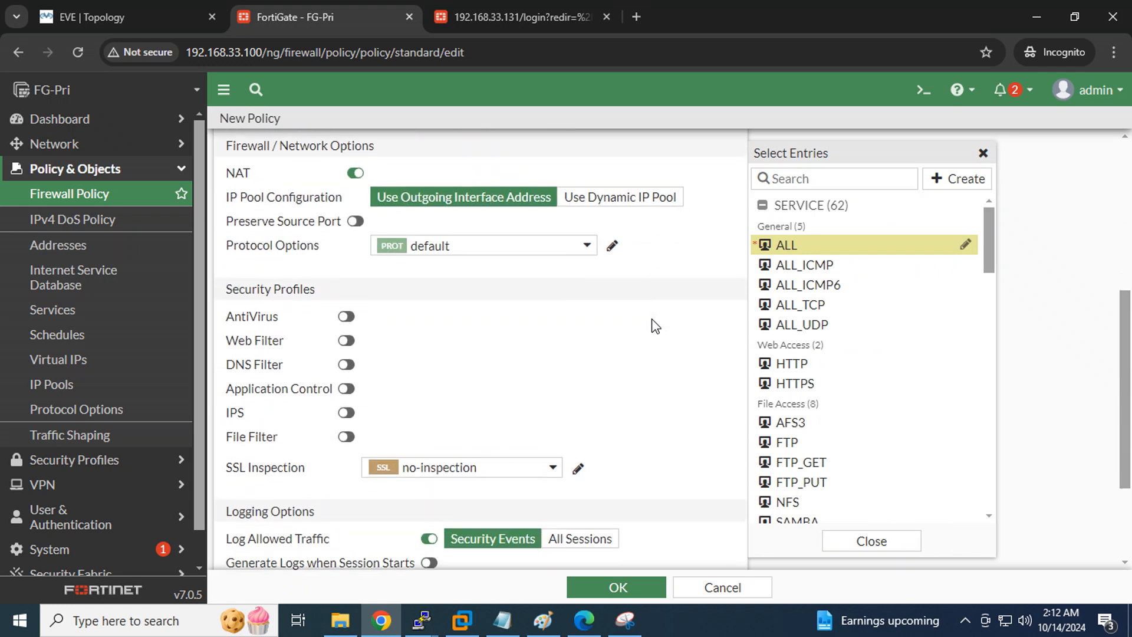
{"action": "left_click", "coordinate": [578, 401]}
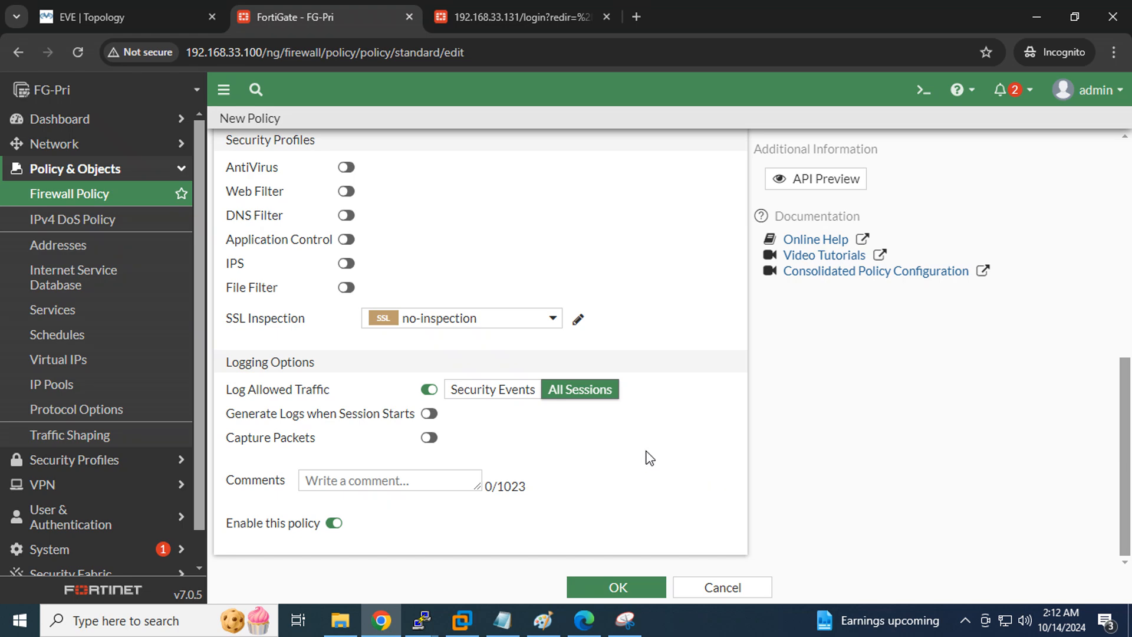
{"action": "scroll", "coordinate": [647, 458], "scroll_direction": "up", "scroll_amount": 10}
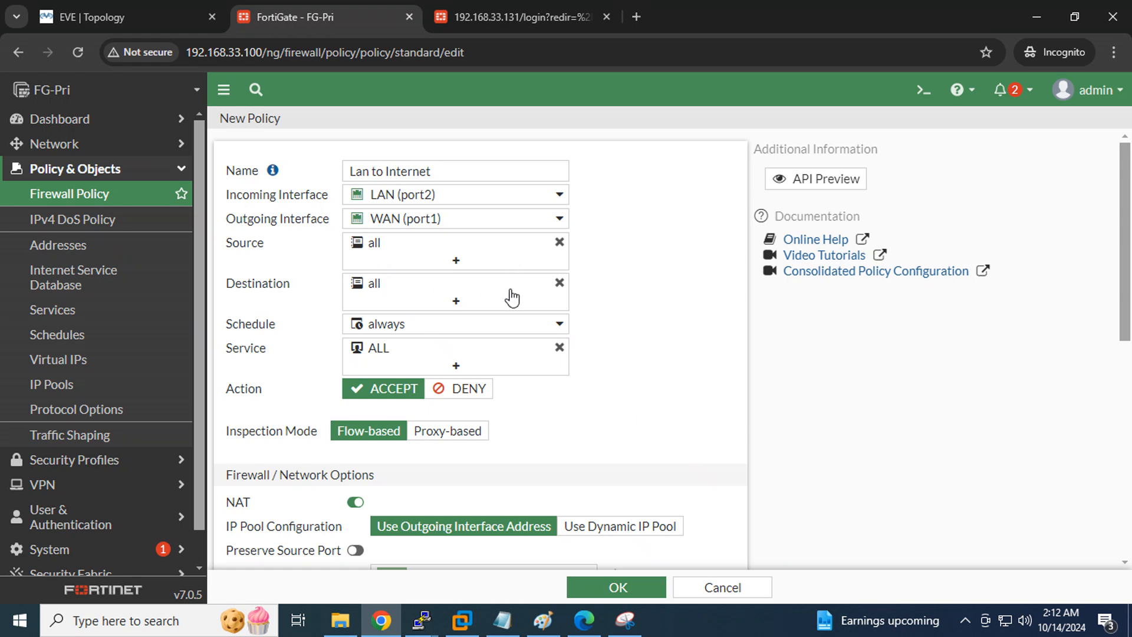
{"action": "scroll", "coordinate": [649, 362], "scroll_direction": "down", "scroll_amount": 6}
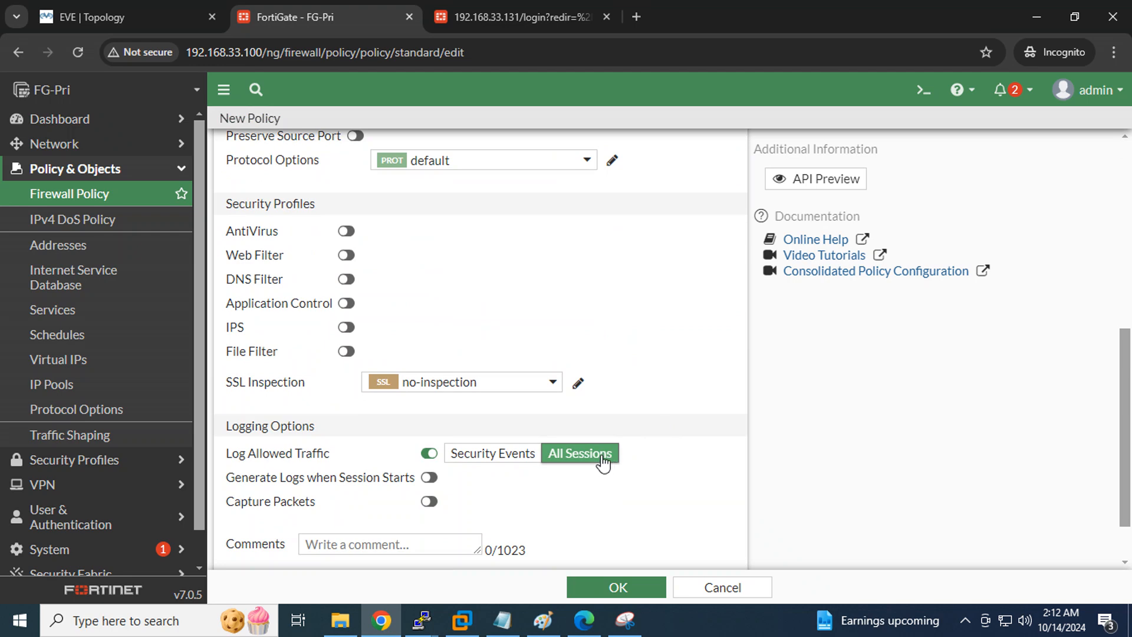
{"action": "scroll", "coordinate": [602, 464], "scroll_direction": "down", "scroll_amount": 1}
{"action": "left_click", "coordinate": [616, 585]}
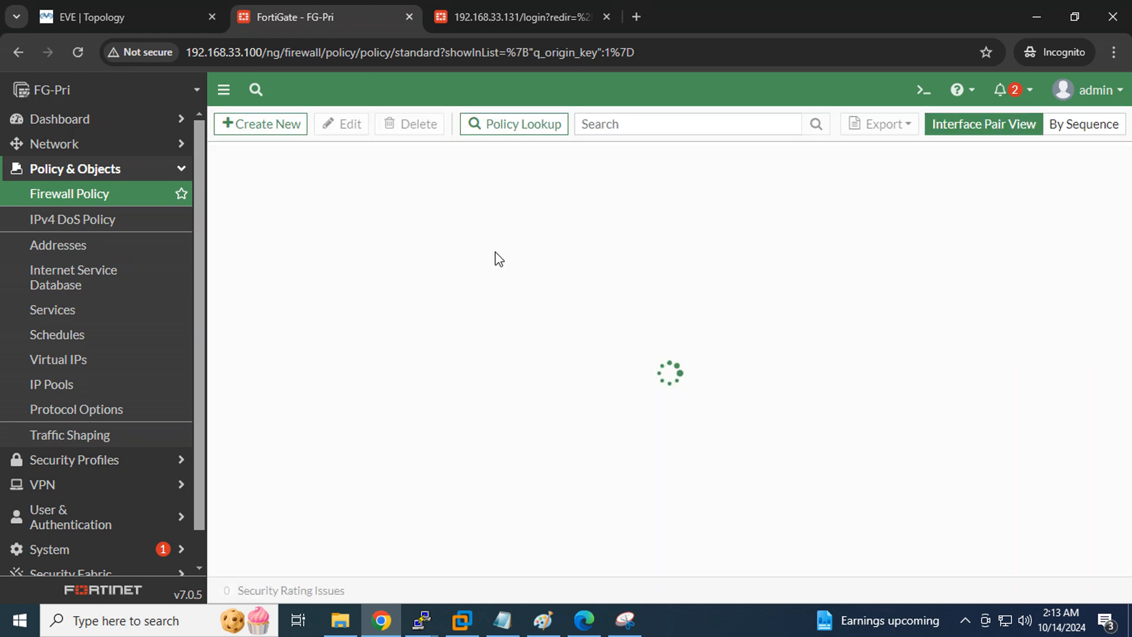
Update the Notepad checklist, marking steps 1 through 4 as done
{"action": "mouse_move", "coordinate": [748, 224]}
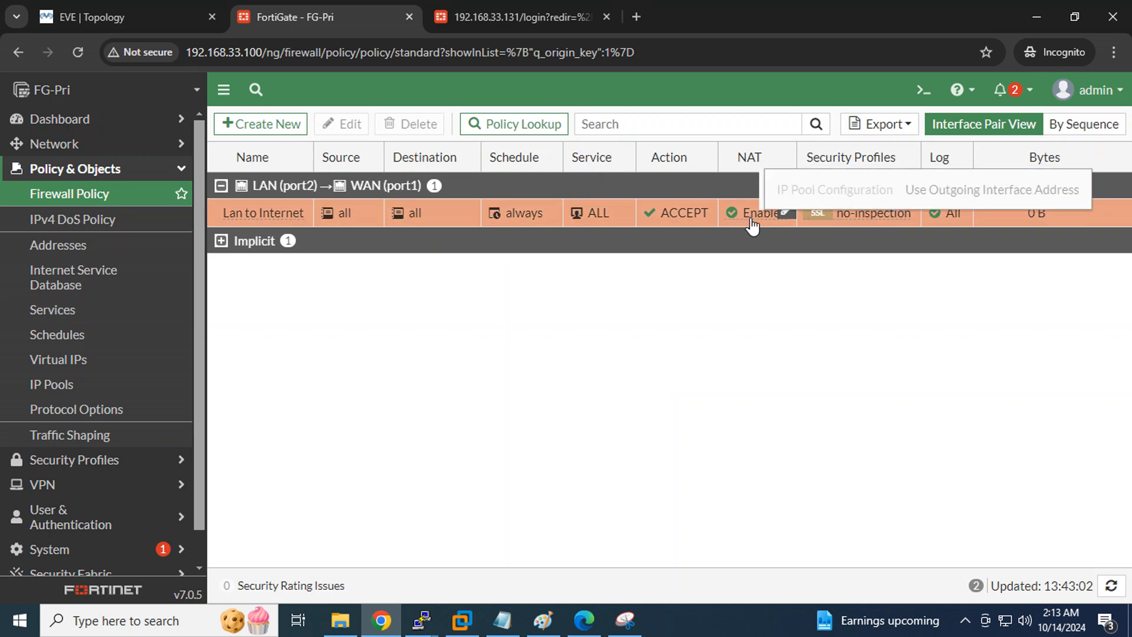
{"action": "left_click", "coordinate": [497, 631]}
{"action": "left_click_drag", "start_coordinate": [692, 242], "coordinate": [593, 187]}
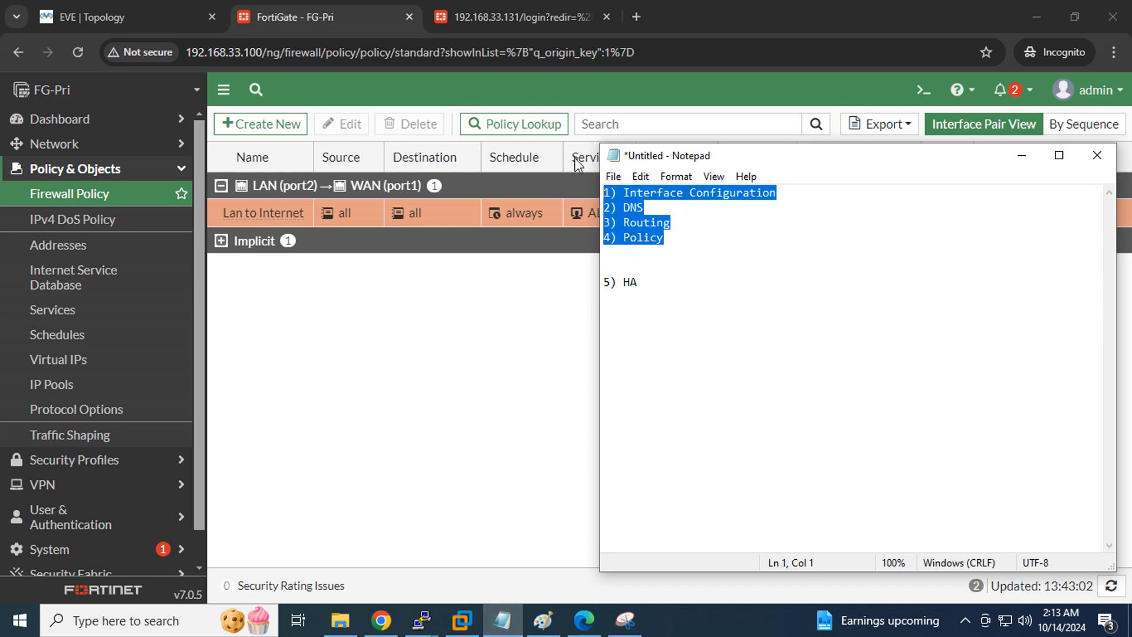
{"action": "left_click_drag", "start_coordinate": [660, 288], "coordinate": [589, 284]}
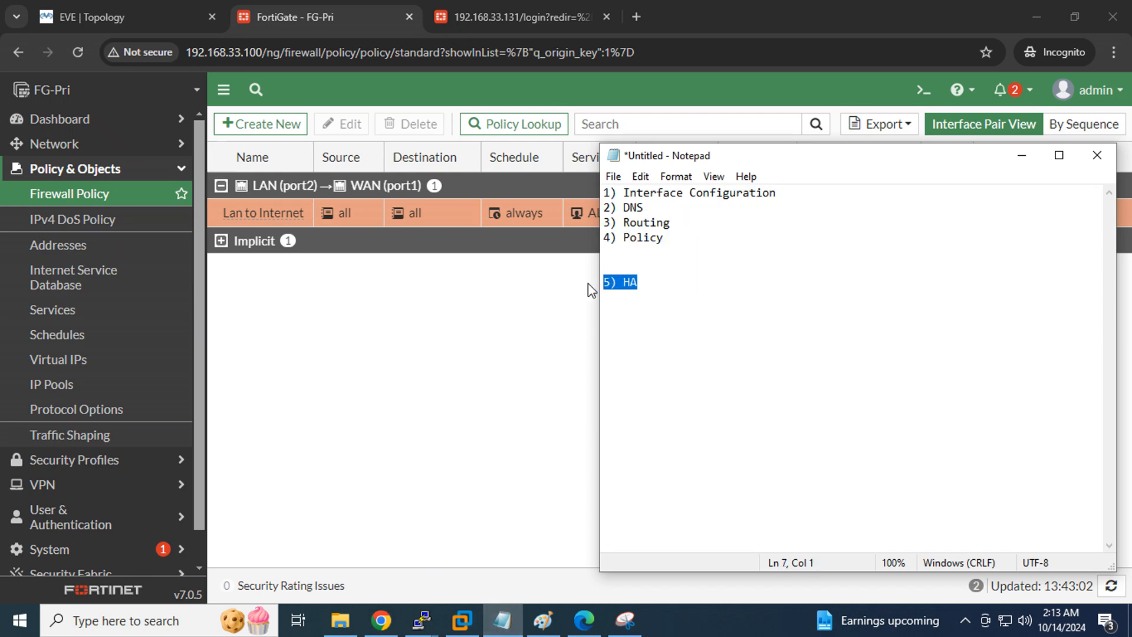
{"action": "left_click", "coordinate": [703, 289]}
Go back to FG-Pri and open System > Settings
{"action": "left_click", "coordinate": [303, 20]}
{"action": "left_click", "coordinate": [513, 13]}
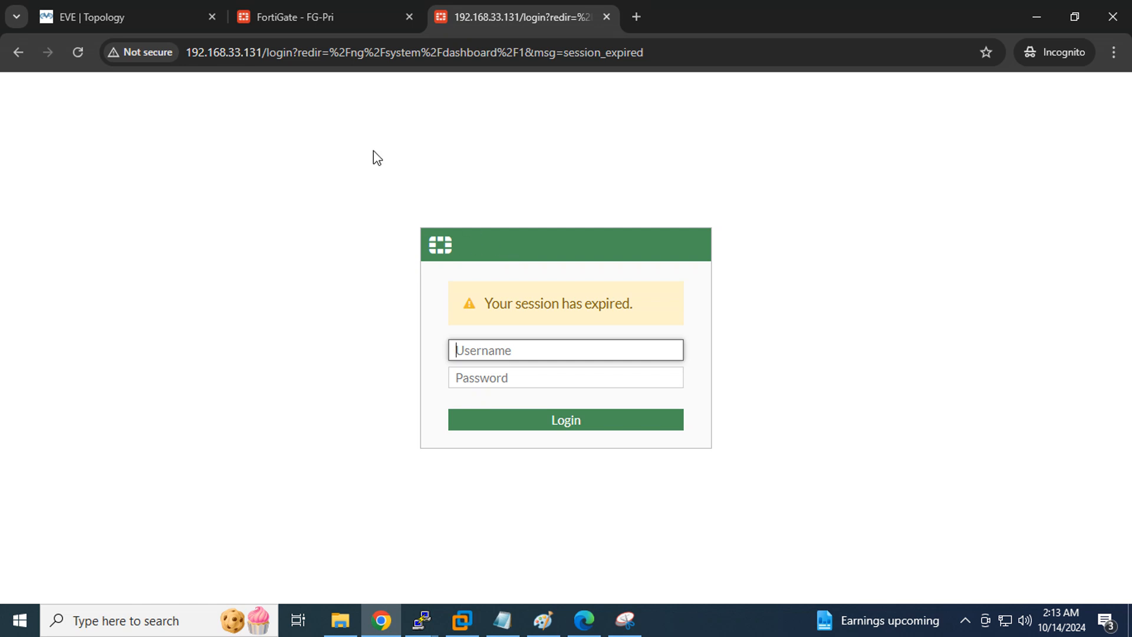
{"action": "left_click", "coordinate": [303, 11]}
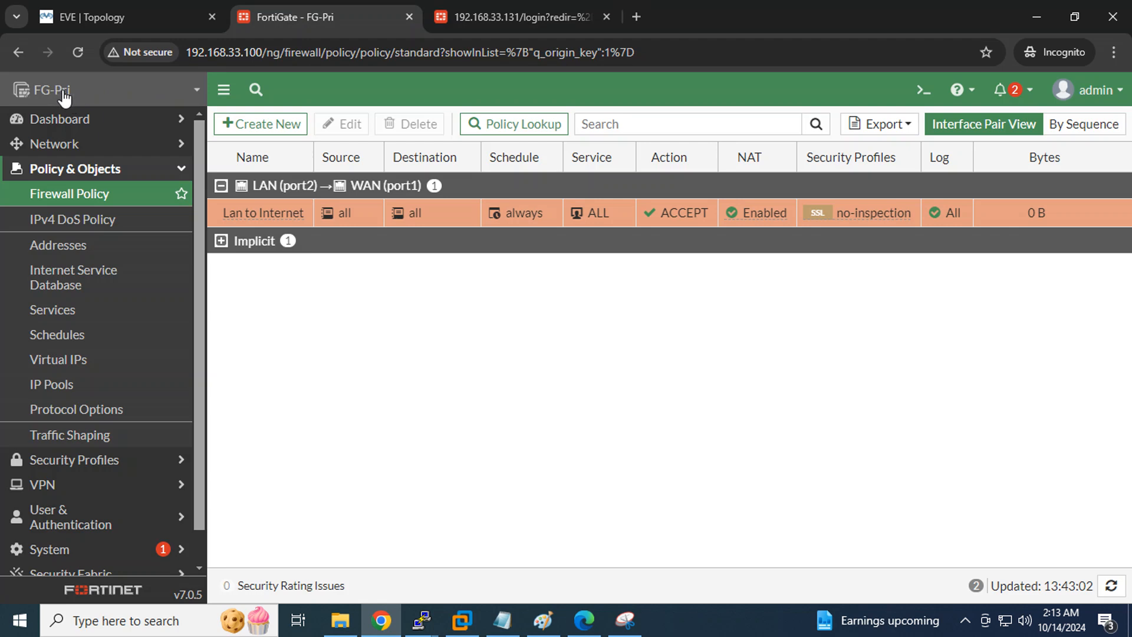
{"action": "scroll", "coordinate": [118, 295], "scroll_direction": "down", "scroll_amount": 1}
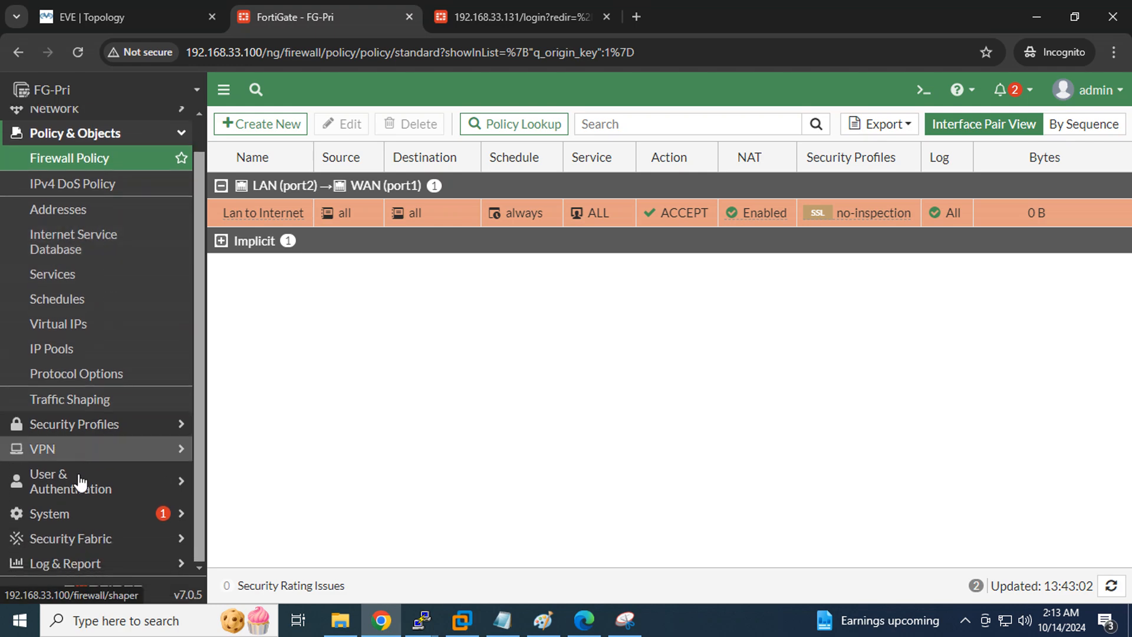
{"action": "left_click", "coordinate": [59, 513]}
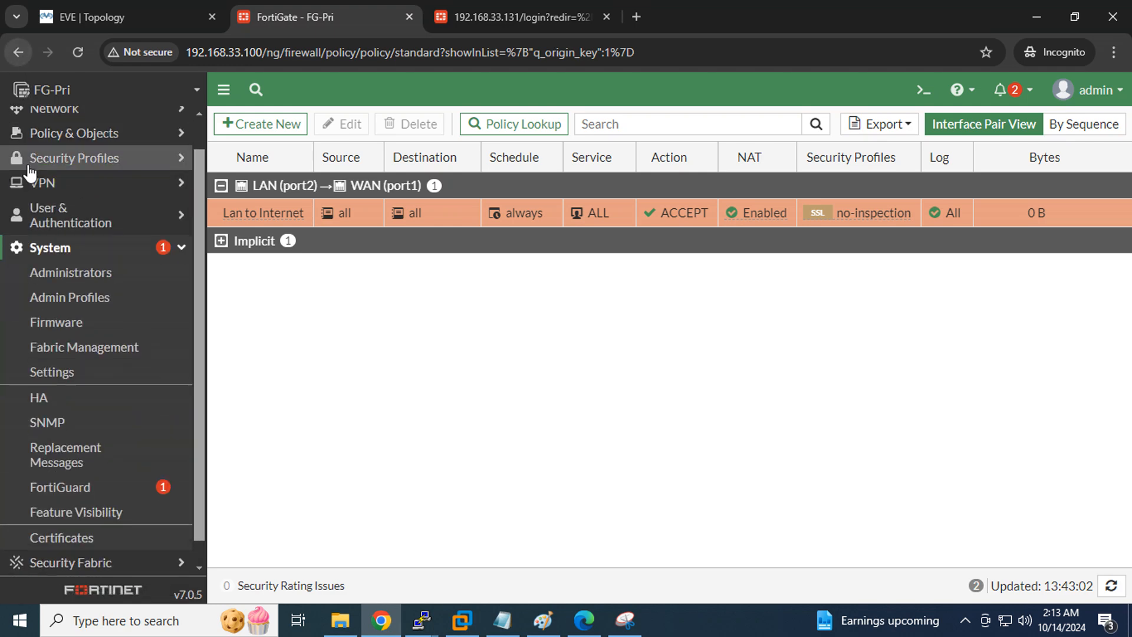
{"action": "left_click", "coordinate": [52, 376]}
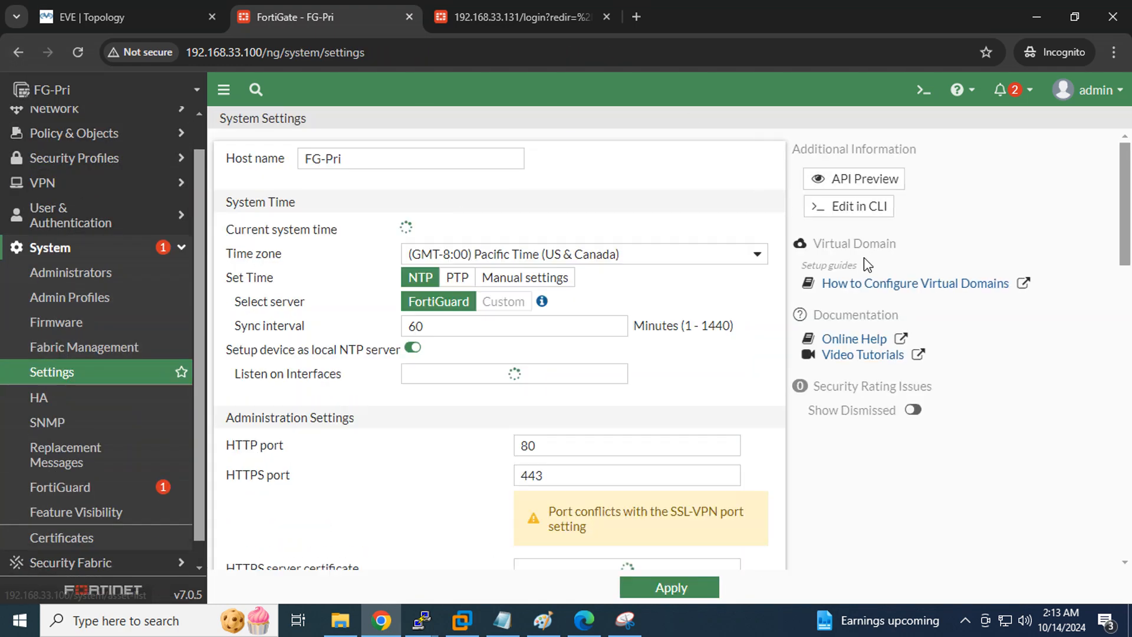
Switch the View Settings theme from Jade to Neutrino and apply it
{"action": "scroll", "coordinate": [594, 392], "scroll_direction": "down", "scroll_amount": 8}
{"action": "scroll", "coordinate": [588, 399], "scroll_direction": "down", "scroll_amount": 4}
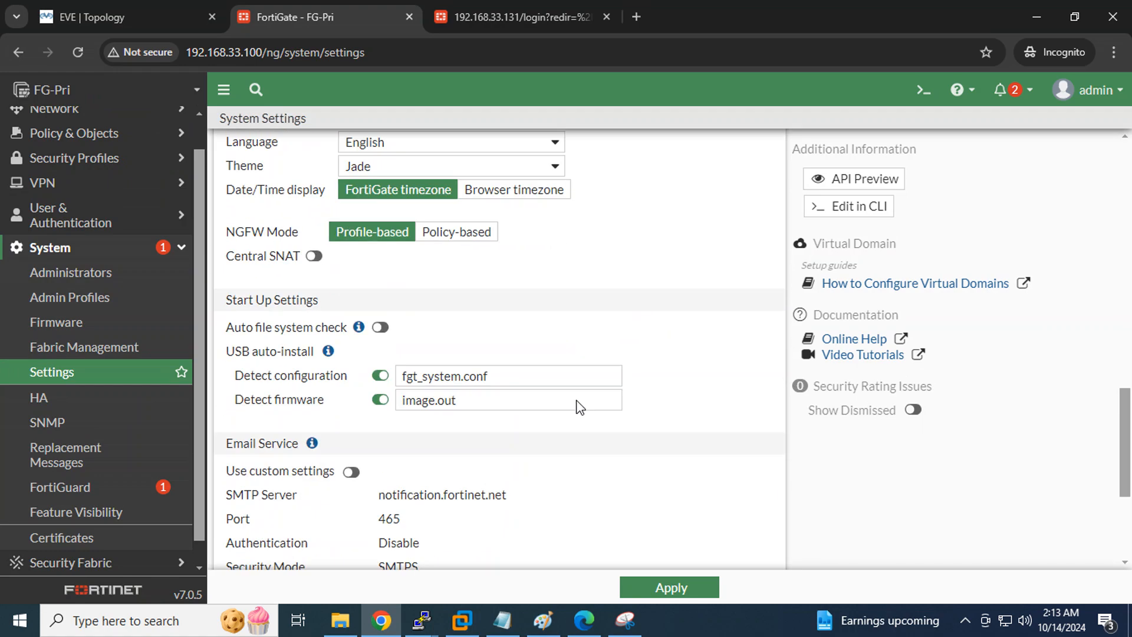
{"action": "scroll", "coordinate": [596, 377], "scroll_direction": "up", "scroll_amount": 5}
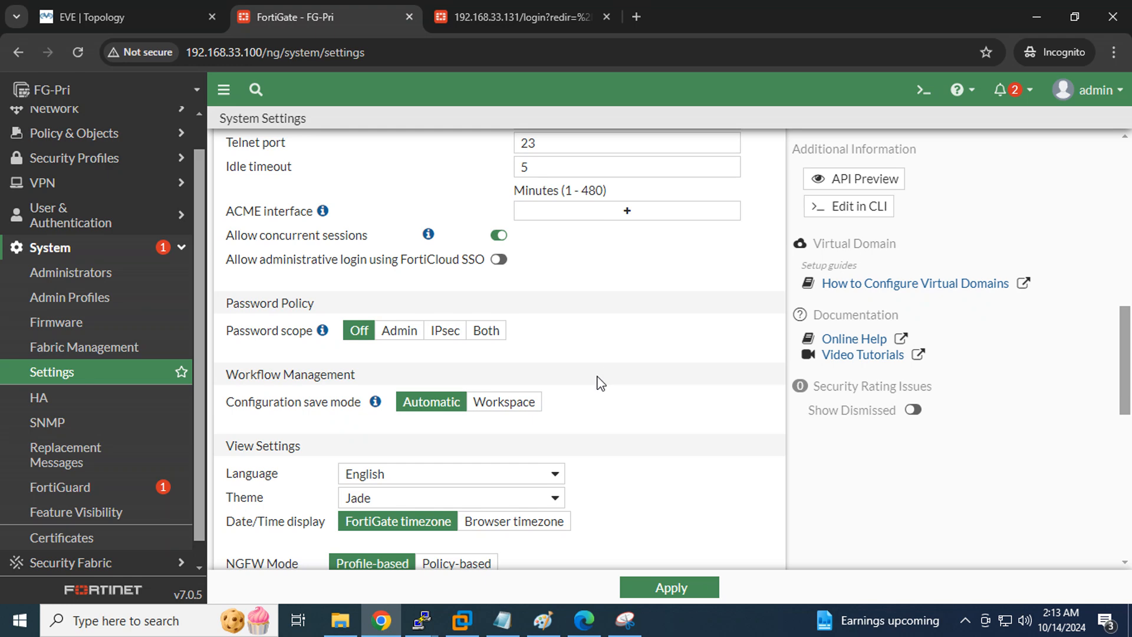
{"action": "scroll", "coordinate": [600, 384], "scroll_direction": "down", "scroll_amount": 8}
{"action": "scroll", "coordinate": [600, 384], "scroll_direction": "up", "scroll_amount": 5}
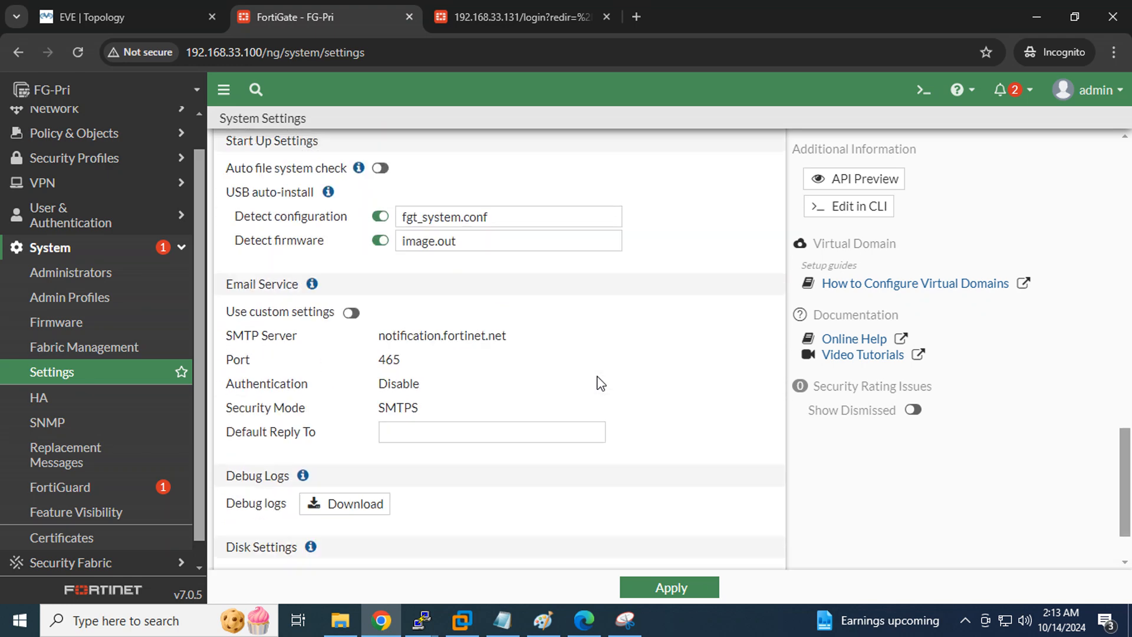
{"action": "scroll", "coordinate": [600, 383], "scroll_direction": "up", "scroll_amount": 3}
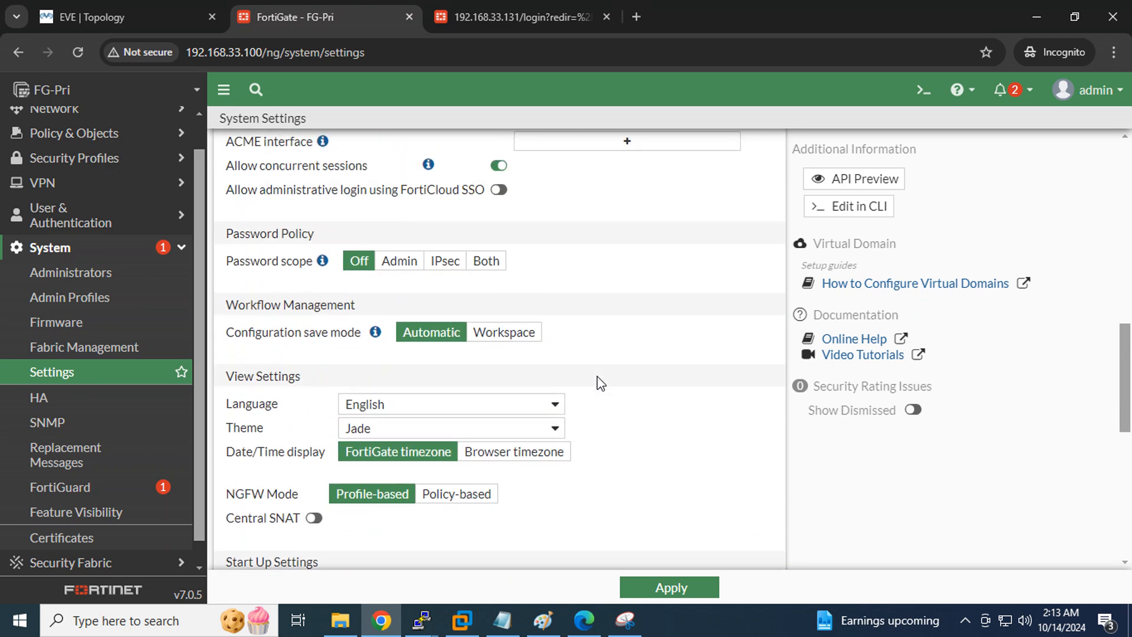
{"action": "left_click", "coordinate": [488, 435]}
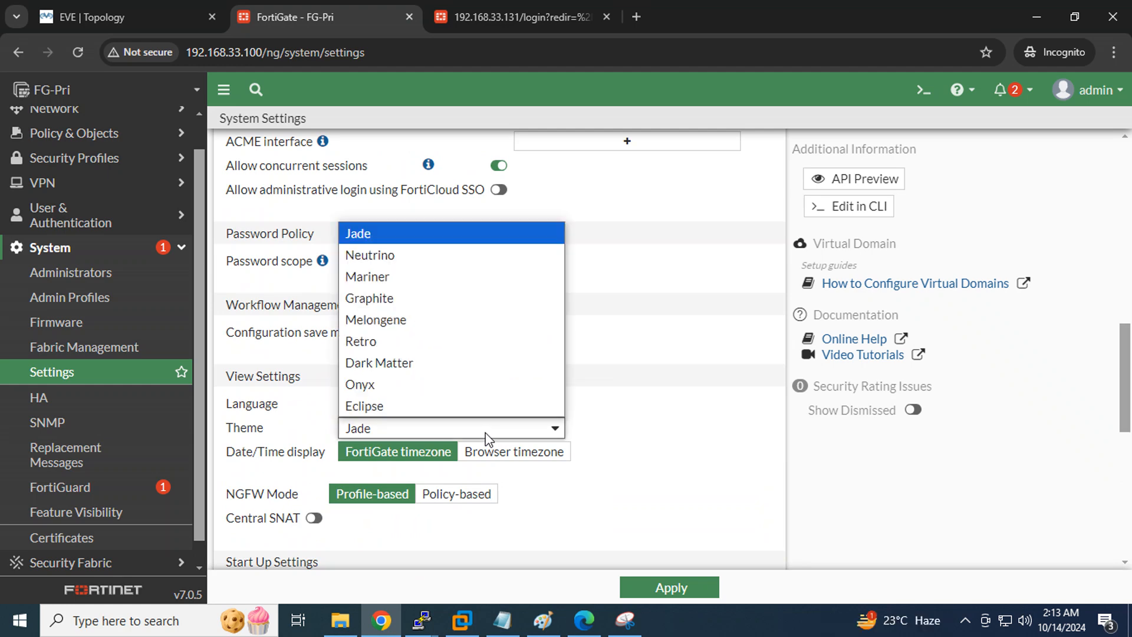
{"action": "left_click", "coordinate": [389, 258]}
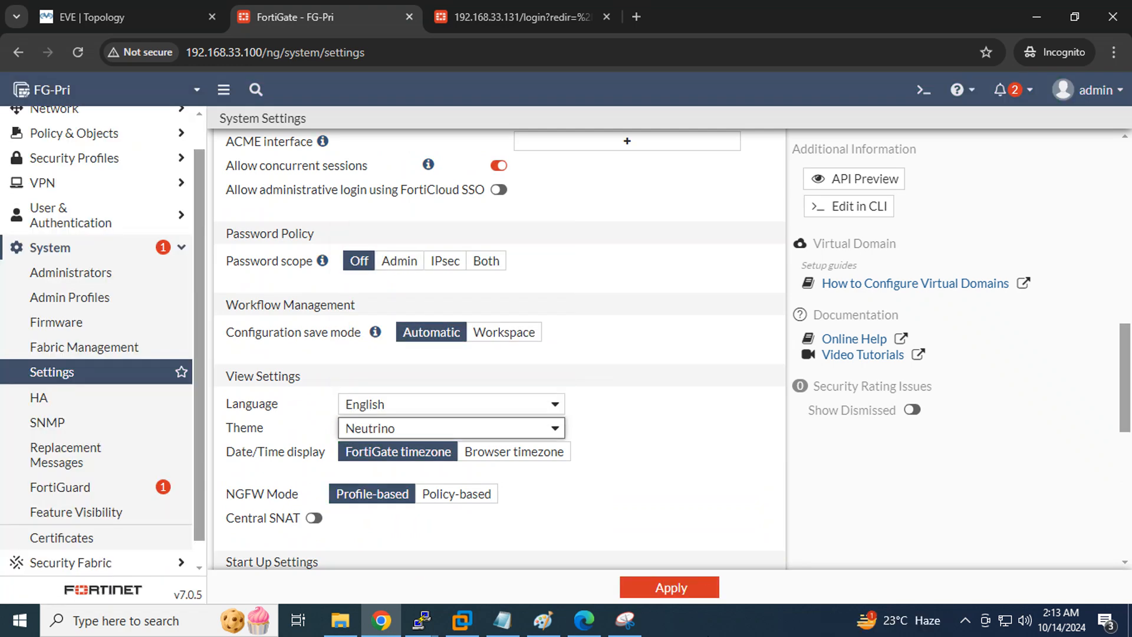
{"action": "left_click", "coordinate": [670, 588]}
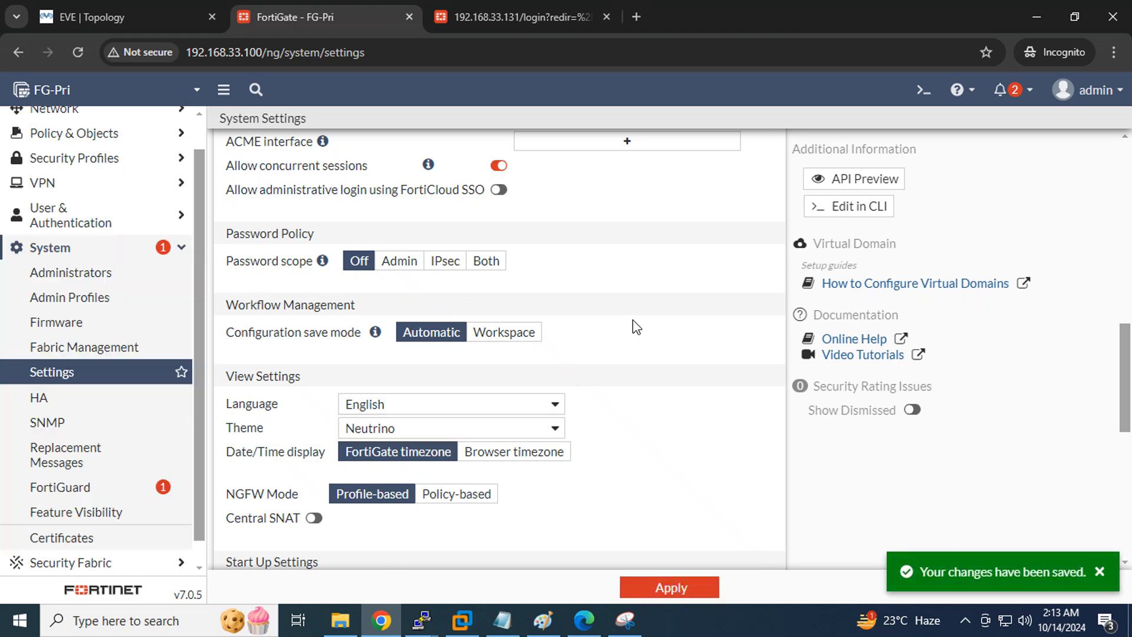
Open System > HA and set the mode to Active-Passive
{"action": "left_click", "coordinate": [52, 406]}
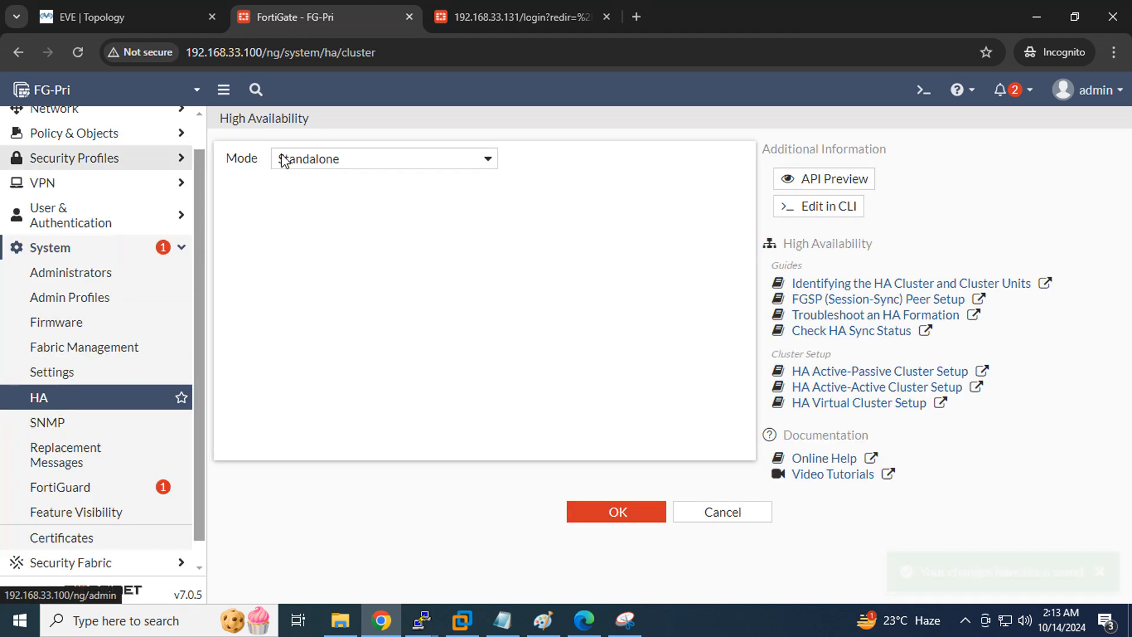
{"action": "left_click", "coordinate": [61, 19]}
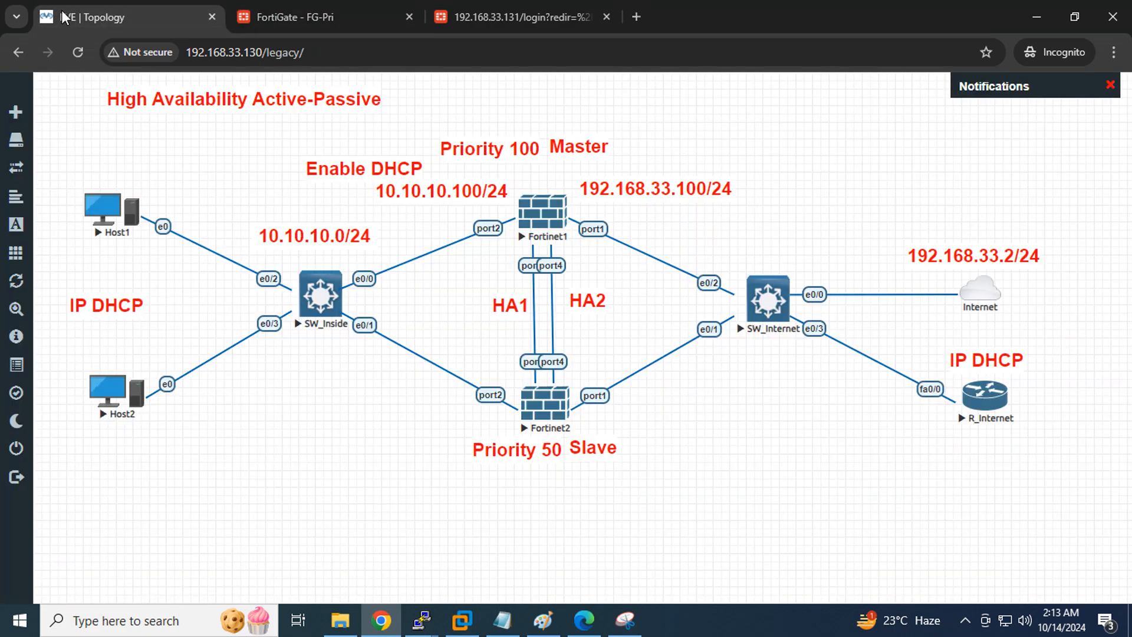
{"action": "left_click", "coordinate": [298, 16]}
{"action": "left_click", "coordinate": [445, 157]}
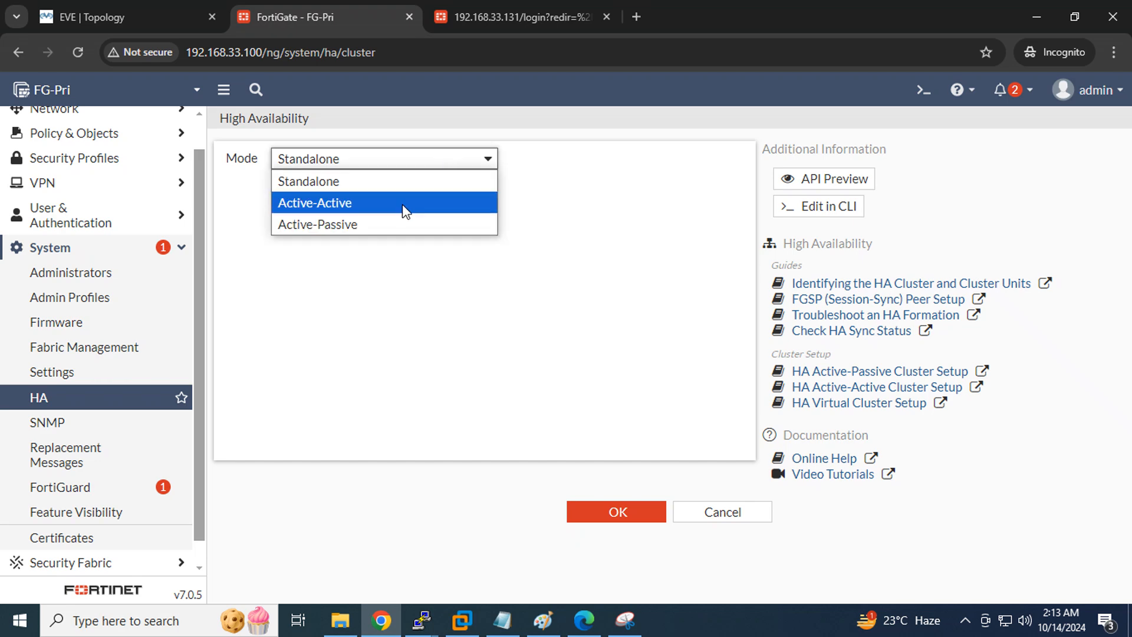
{"action": "left_click", "coordinate": [381, 225]}
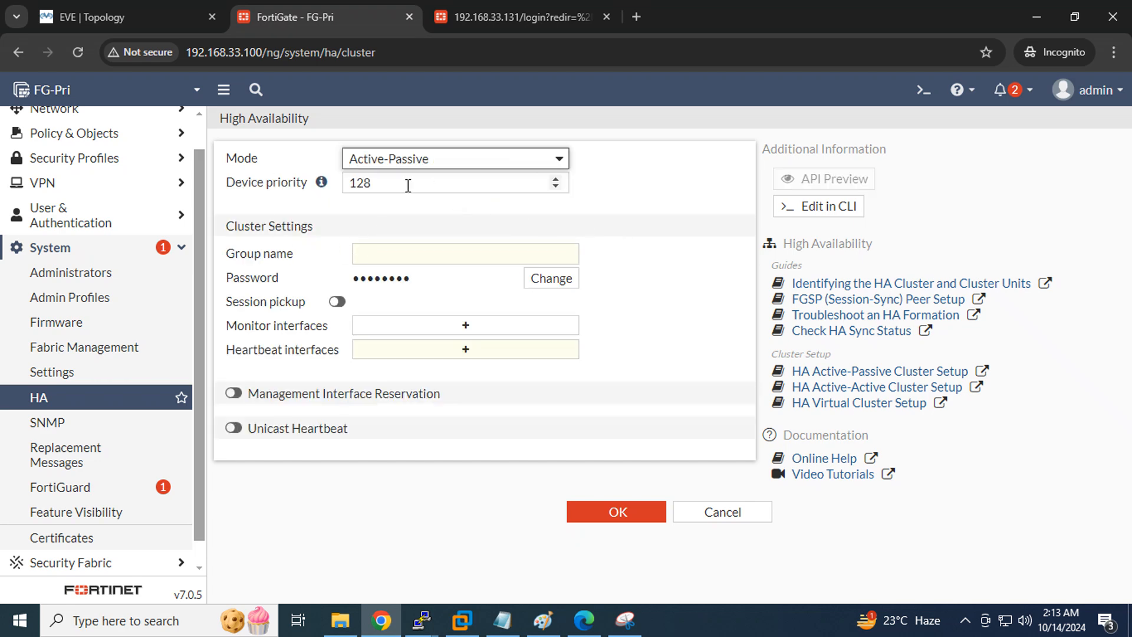
Change the device priority from 128 to 100, matching the lab diagram
{"action": "left_click_drag", "start_coordinate": [405, 185], "coordinate": [337, 188]}
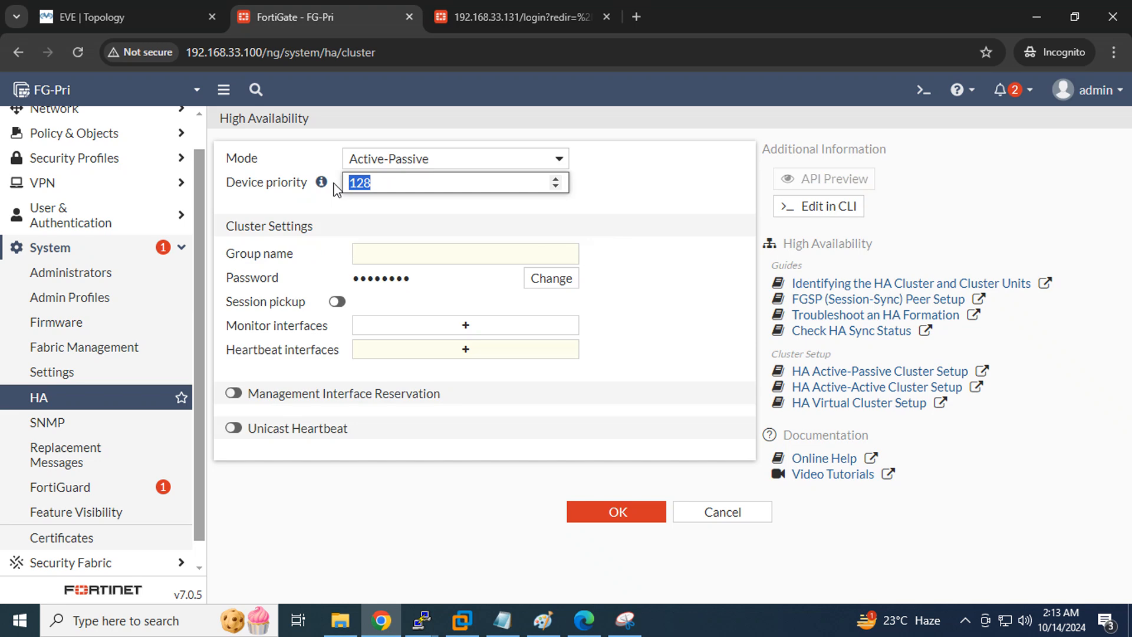
{"action": "left_click", "coordinate": [126, 16]}
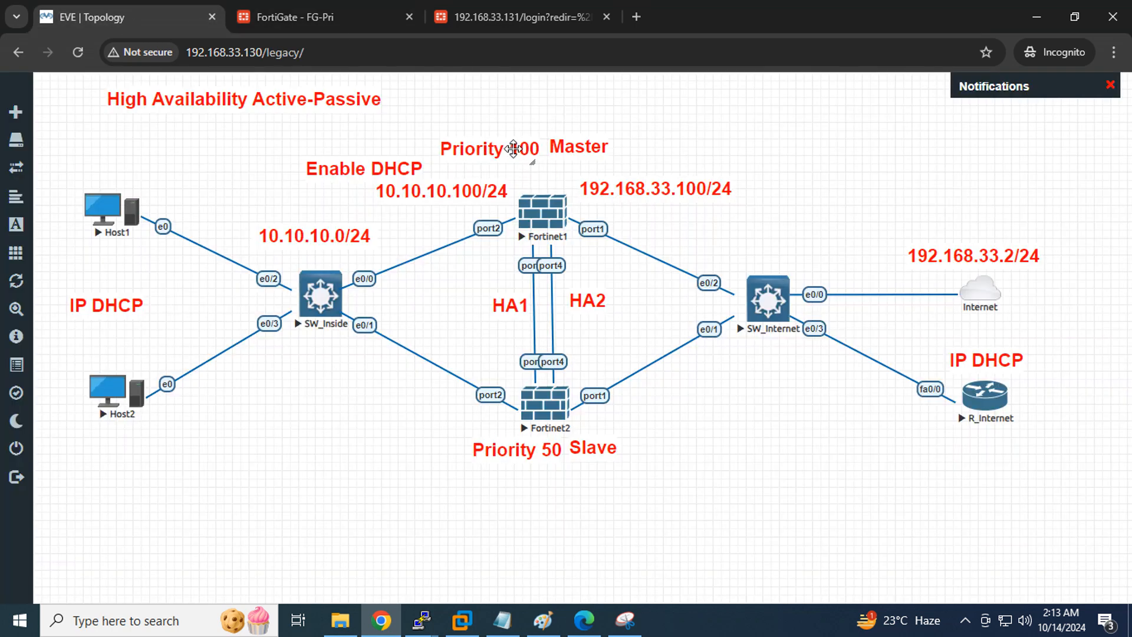
{"action": "left_click_drag", "start_coordinate": [514, 148], "coordinate": [507, 141]}
{"action": "left_click", "coordinate": [306, 17]}
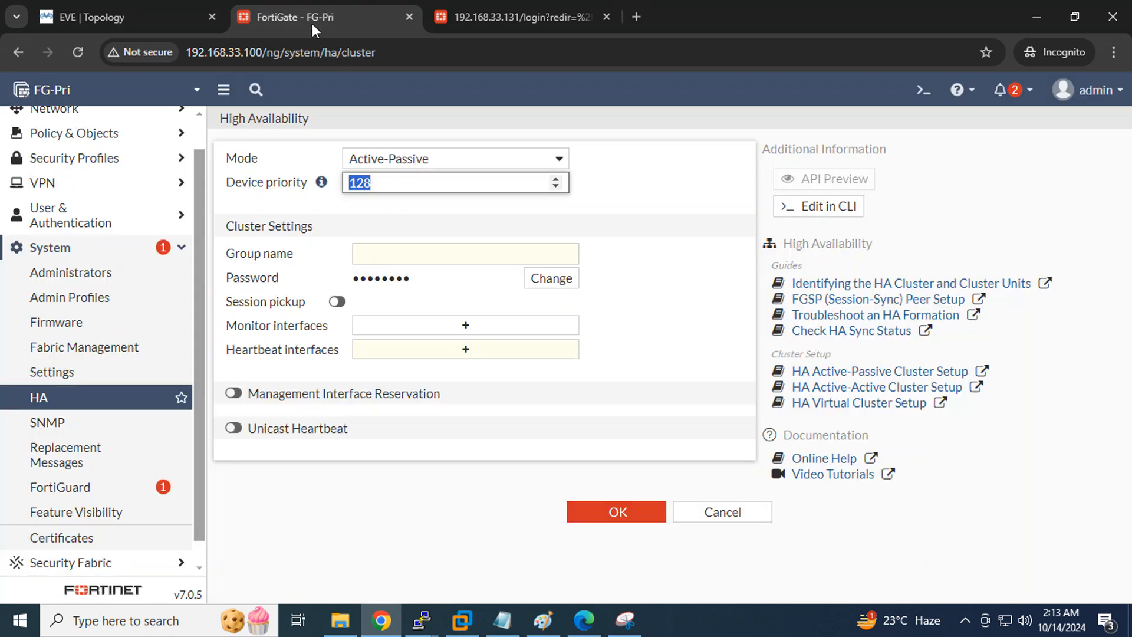
{"action": "type", "text": "100"}
Set group name HAFG, enter a cluster password, and enable session pickup
{"action": "left_click", "coordinate": [435, 255]}
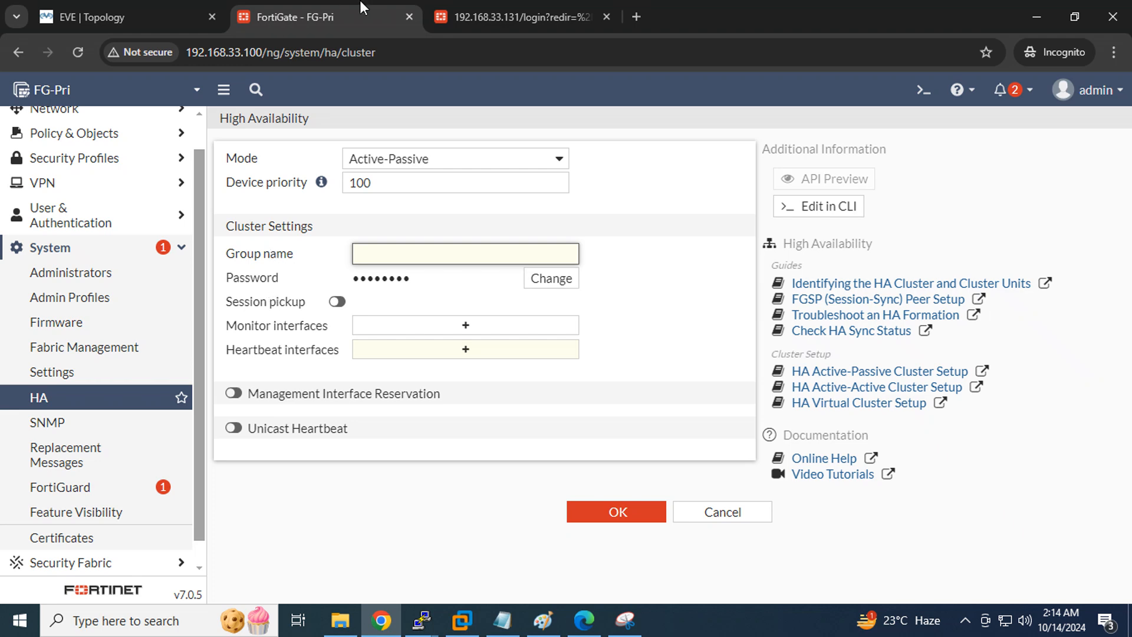
{"action": "left_click", "coordinate": [510, 17]}
{"action": "left_click", "coordinate": [292, 13]}
{"action": "type", "text": "G"}
{"action": "left_click", "coordinate": [533, 282]}
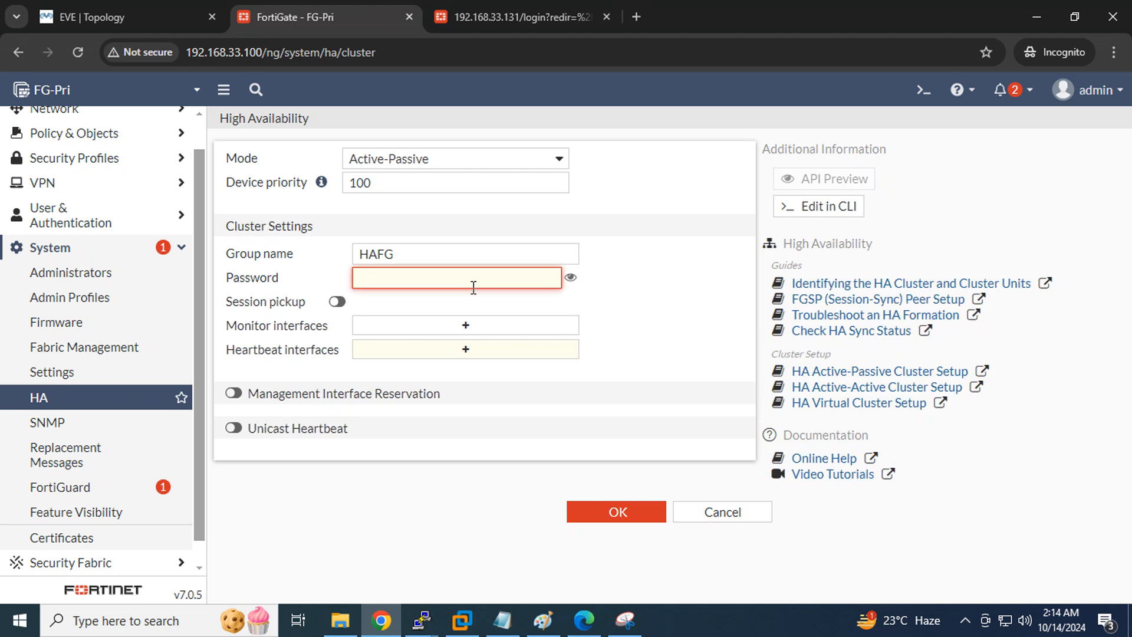
{"action": "type", "text": "12"}
{"action": "left_click", "coordinate": [342, 302]}
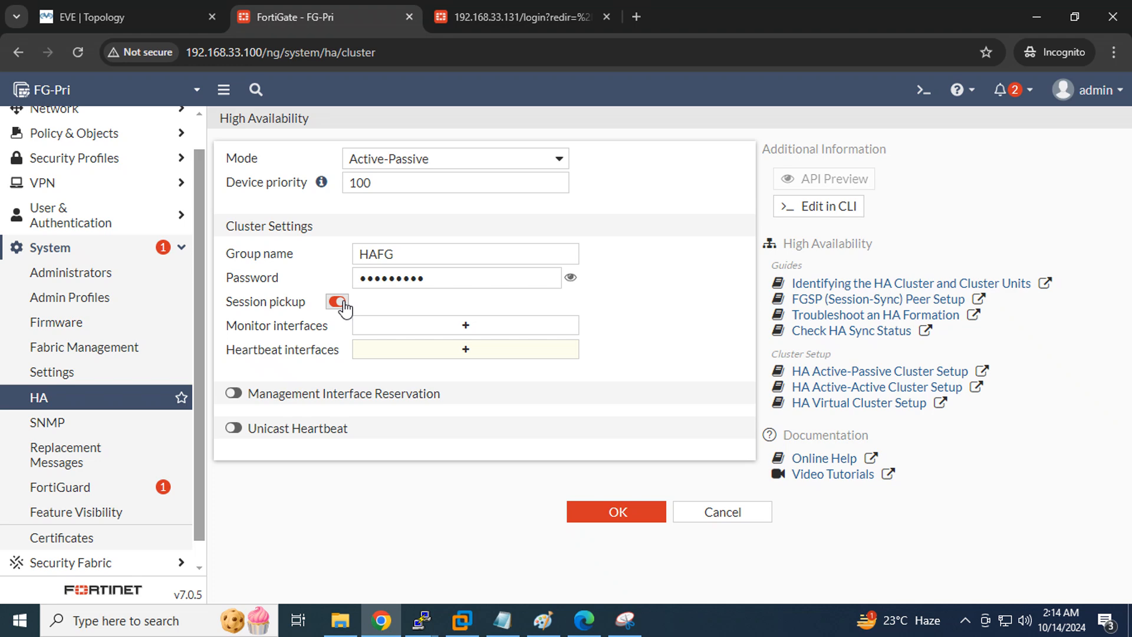
Highlight the TCP session-table sync line in HA.pdf, then view the EVE topology diagram
{"action": "left_click", "coordinate": [584, 620]}
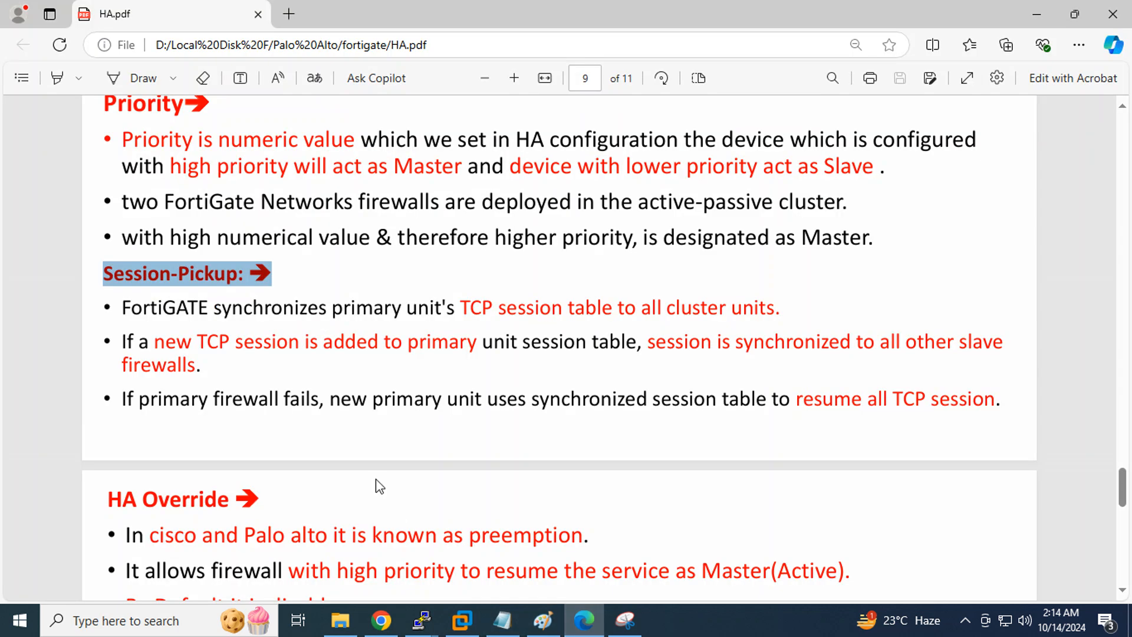
{"action": "left_click", "coordinate": [514, 290]}
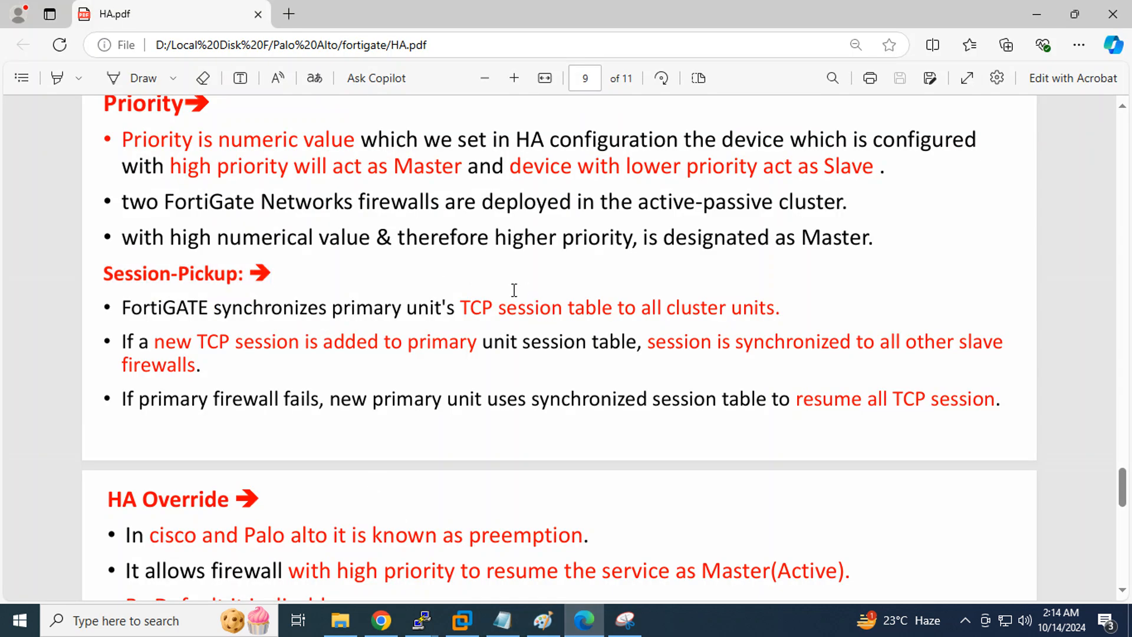
{"action": "left_click_drag", "start_coordinate": [462, 306], "coordinate": [773, 302]}
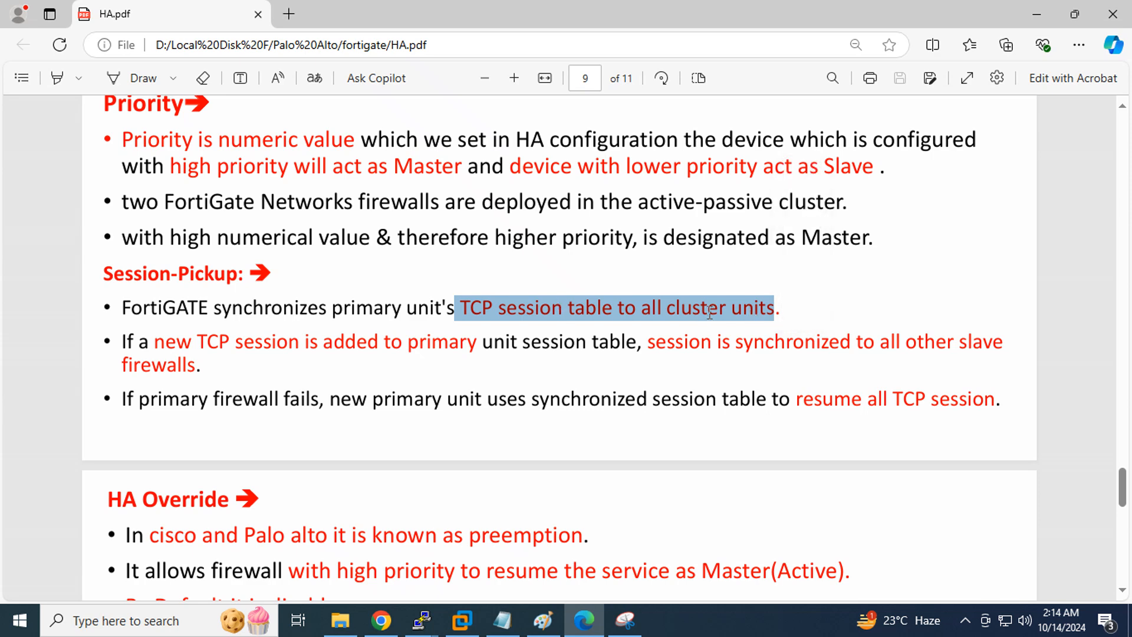
{"action": "left_click", "coordinate": [380, 620]}
{"action": "left_click", "coordinate": [79, 19]}
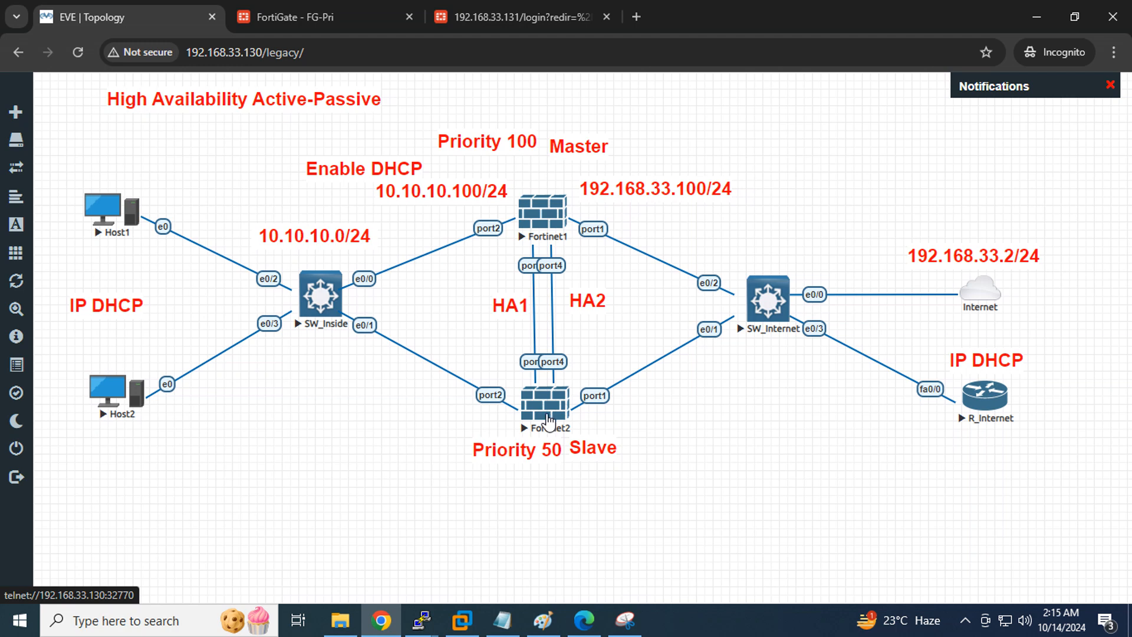
{"action": "left_click", "coordinate": [284, 18]}
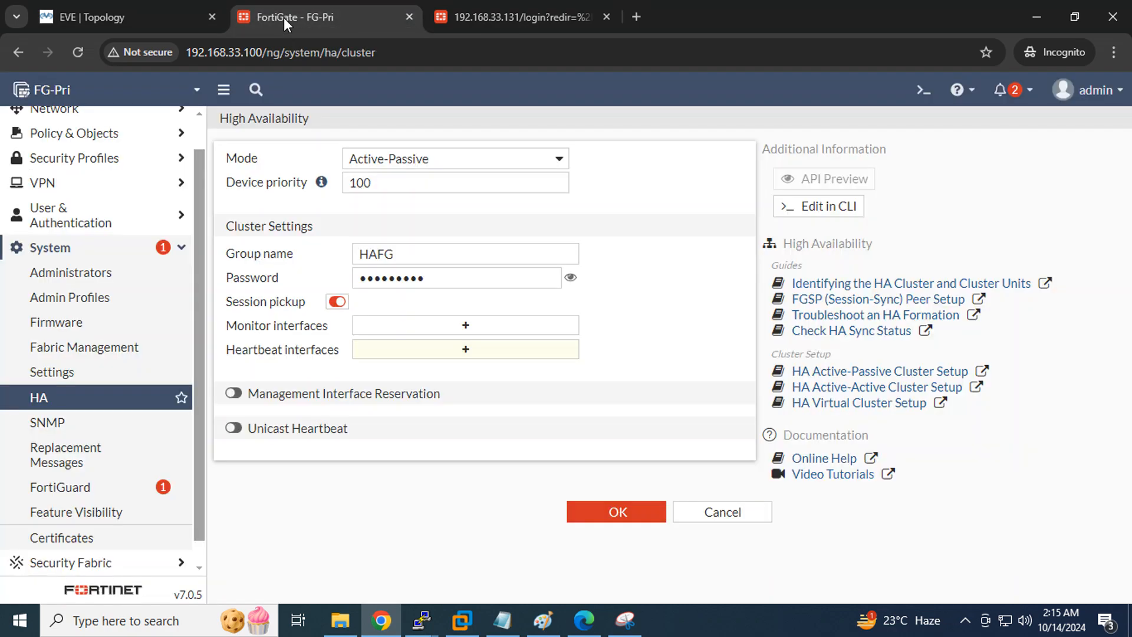
{"action": "left_click", "coordinate": [336, 302]}
{"action": "left_click", "coordinate": [466, 326]}
{"action": "left_click", "coordinate": [76, 13]}
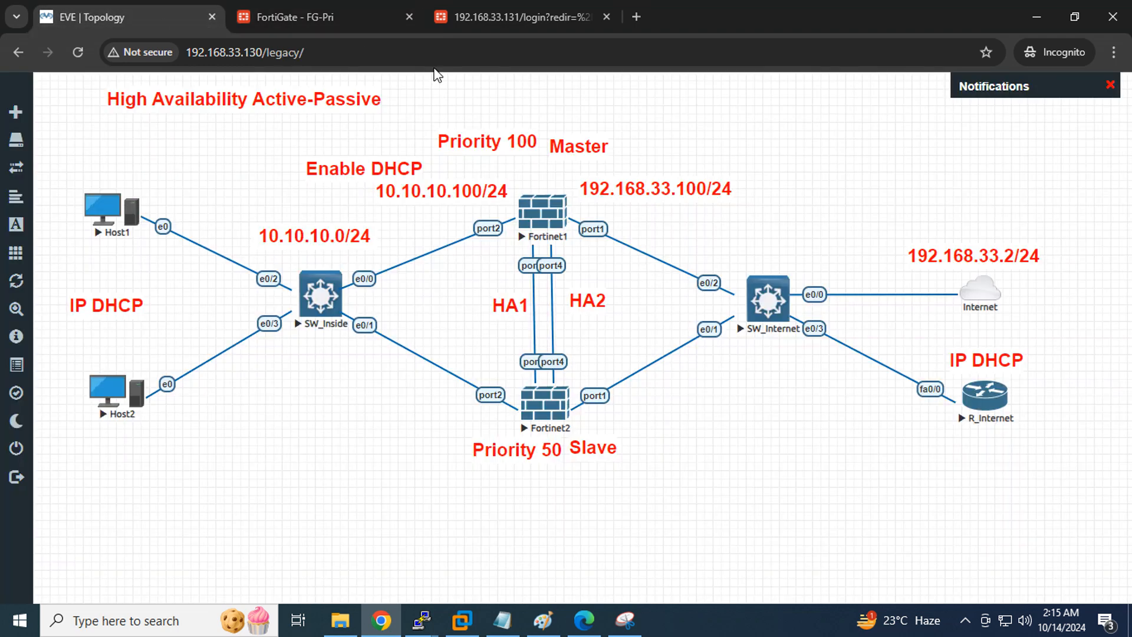
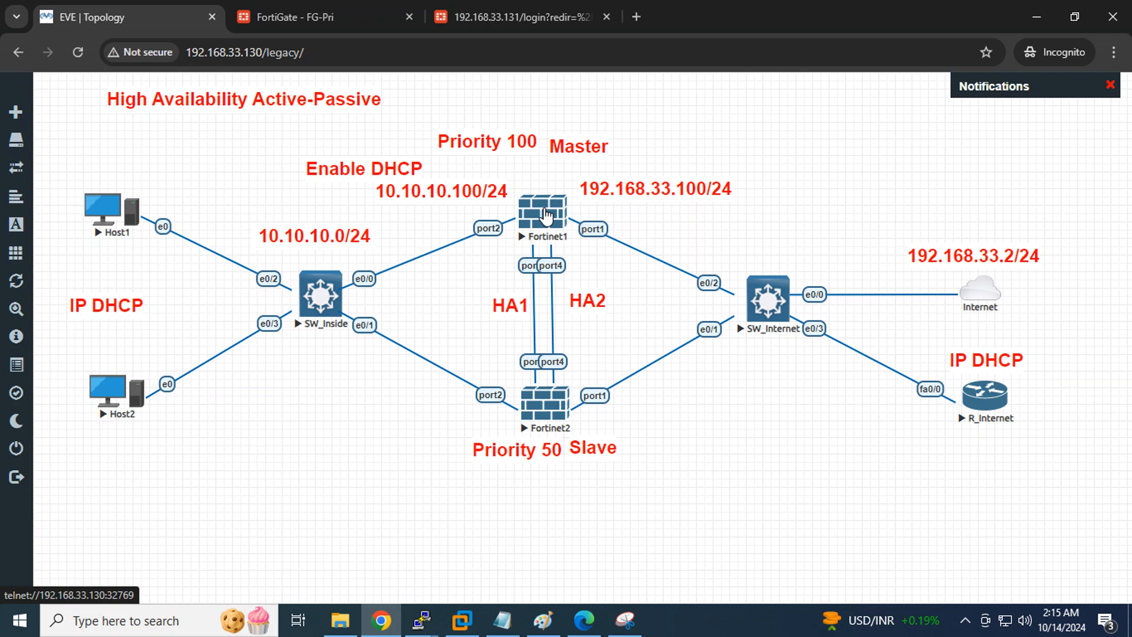
On FG-Pri's HA page, add WAN (port1) to the monitored interfaces
{"action": "left_click", "coordinate": [279, 17]}
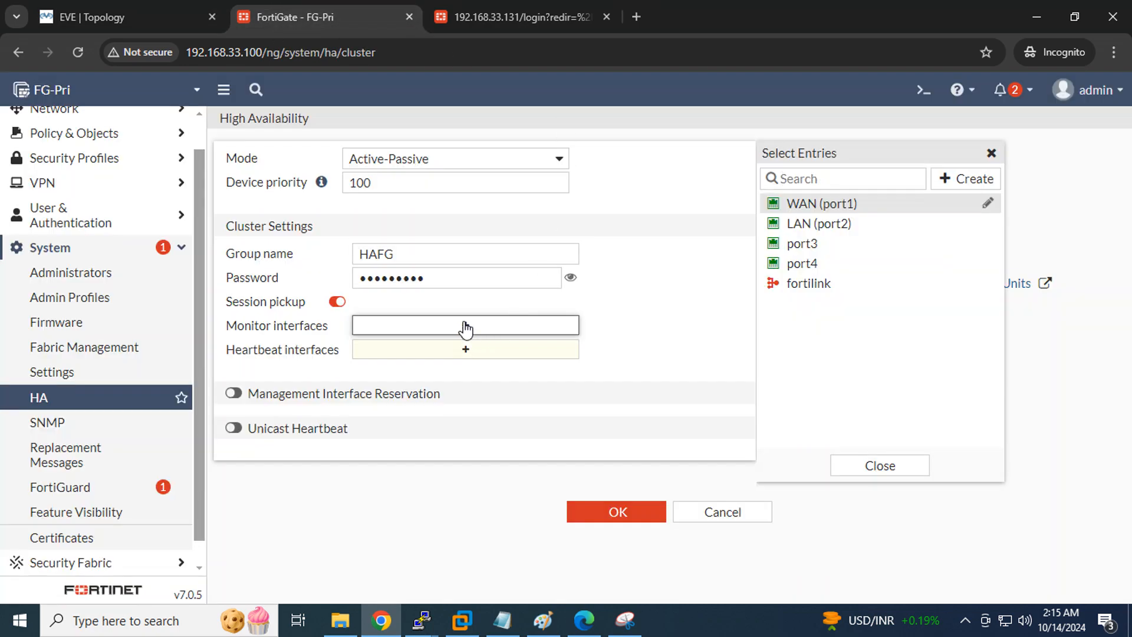
{"action": "left_click", "coordinate": [824, 207]}
{"action": "left_click", "coordinate": [684, 335]}
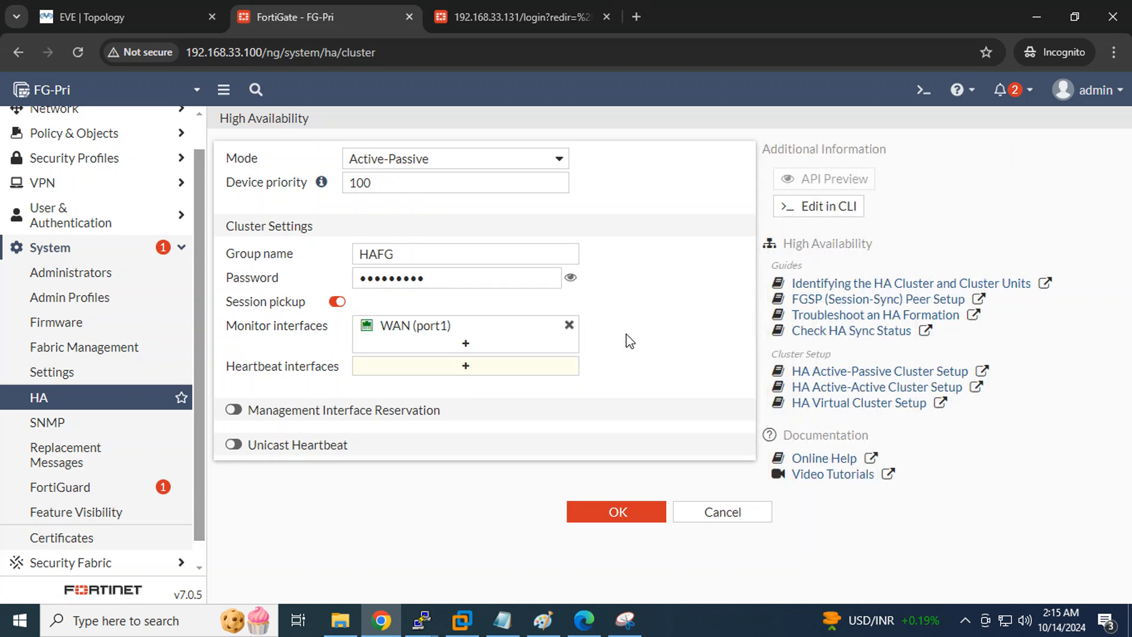
{"action": "left_click", "coordinate": [455, 374]}
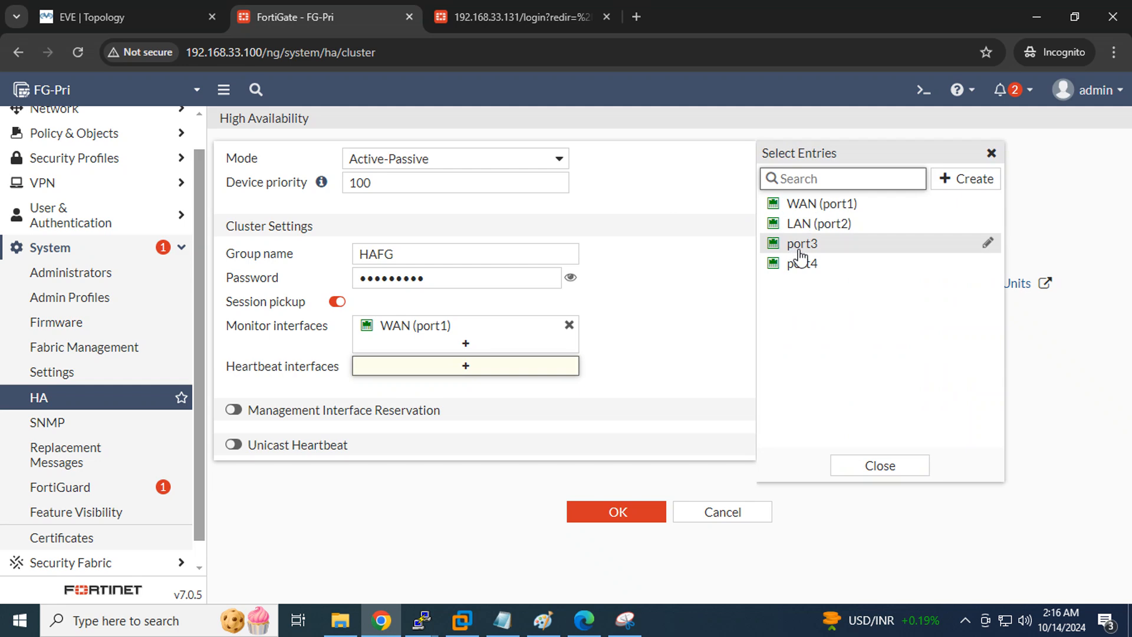
Use port3 and port4 as heartbeat interfaces with port3 priority 505, and enable management interface reservation
{"action": "mouse_move", "coordinate": [801, 254]}
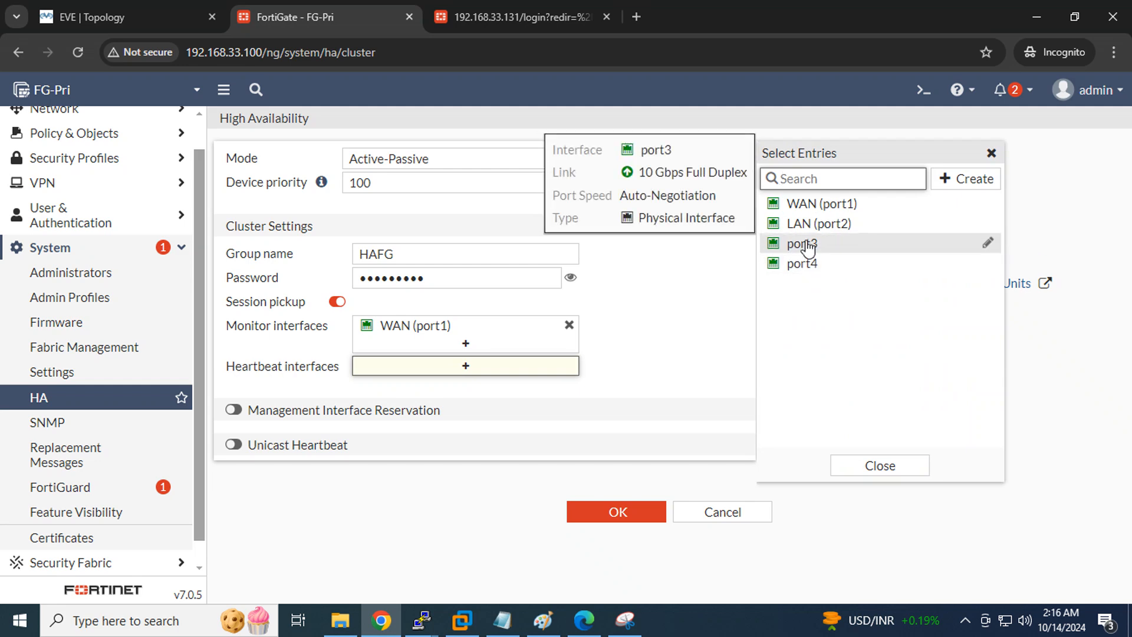
{"action": "left_click", "coordinate": [807, 248]}
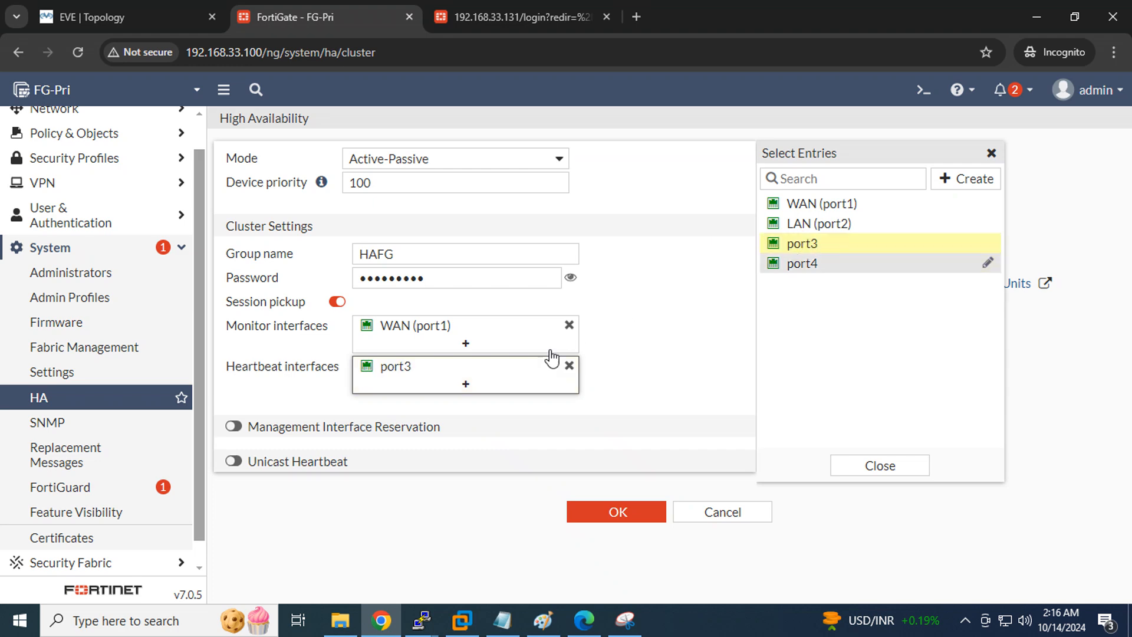
{"action": "left_click", "coordinate": [801, 267]}
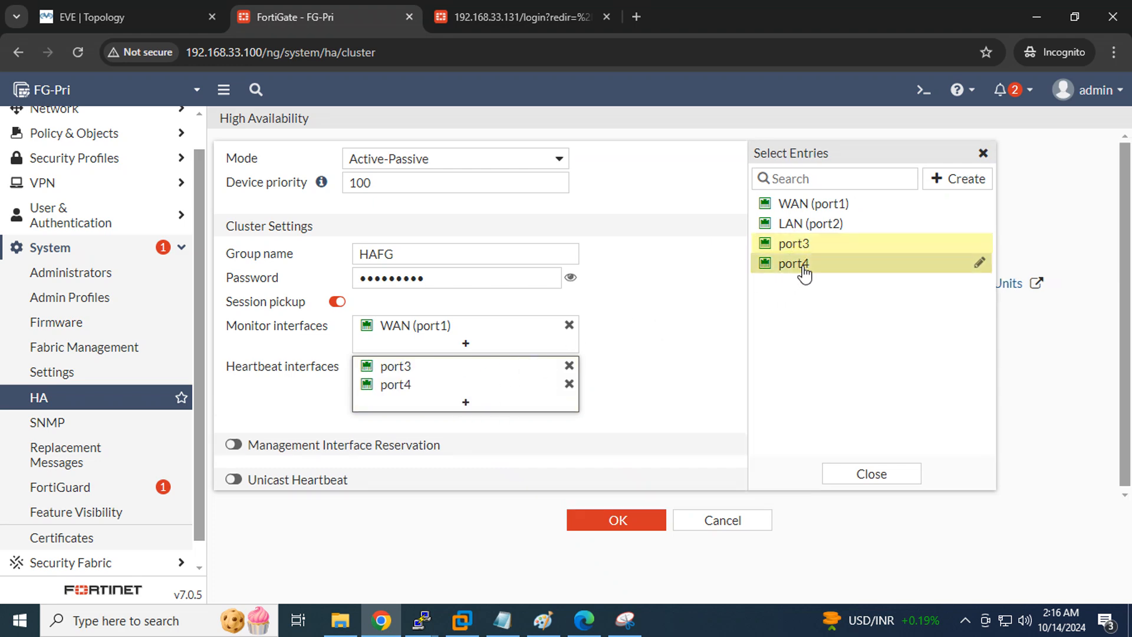
{"action": "scroll", "coordinate": [648, 436], "scroll_direction": "down", "scroll_amount": 1}
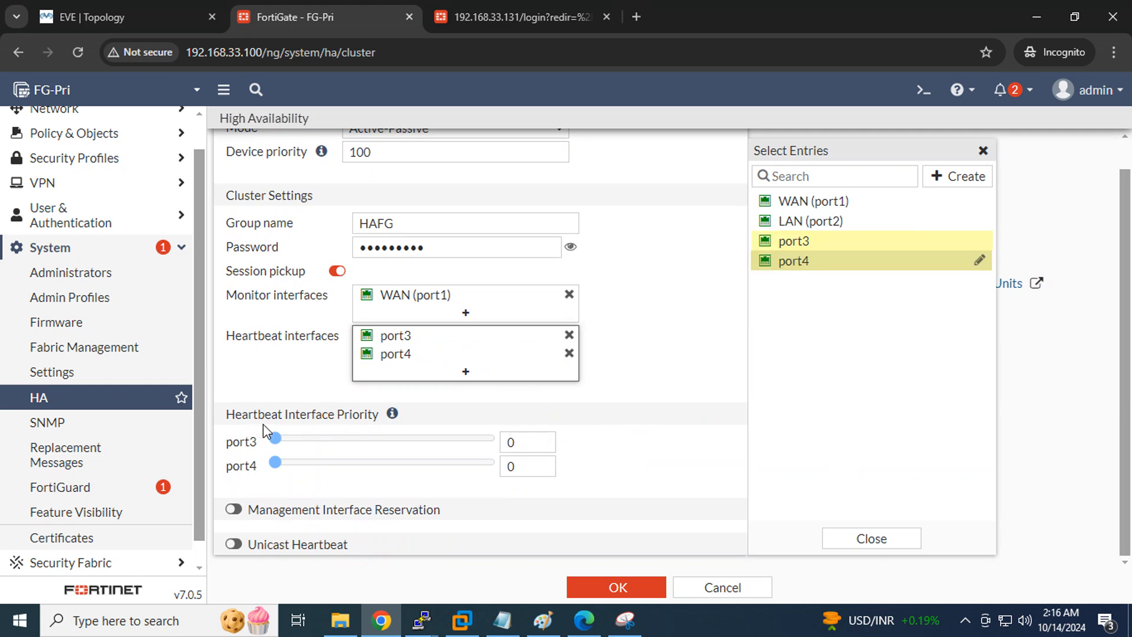
{"action": "mouse_move", "coordinate": [390, 424]}
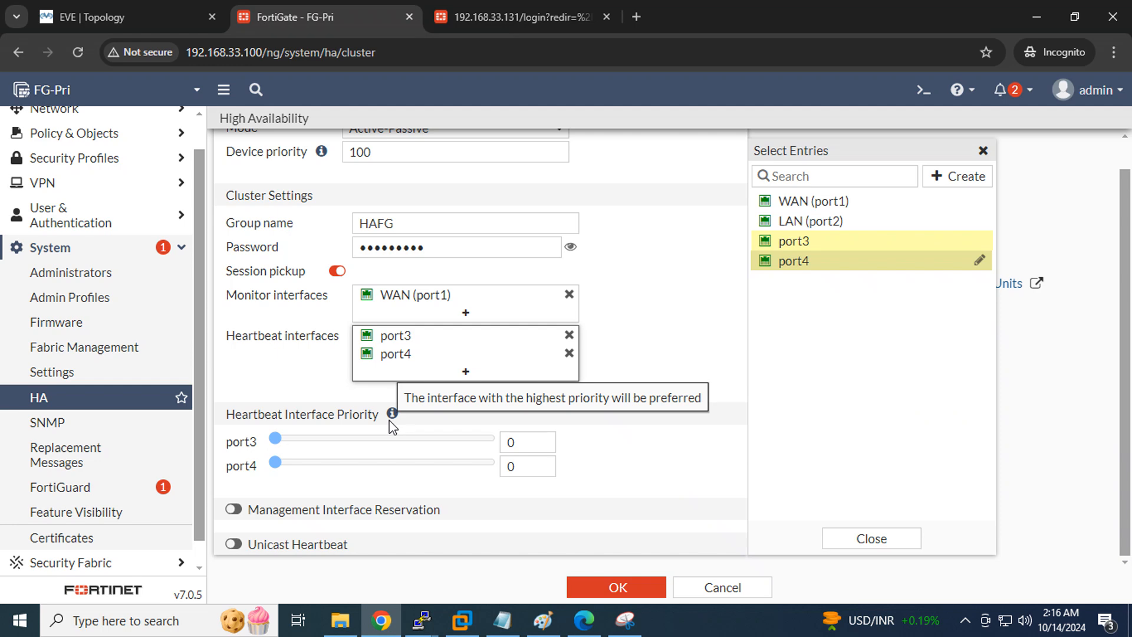
{"action": "mouse_move", "coordinate": [401, 337]}
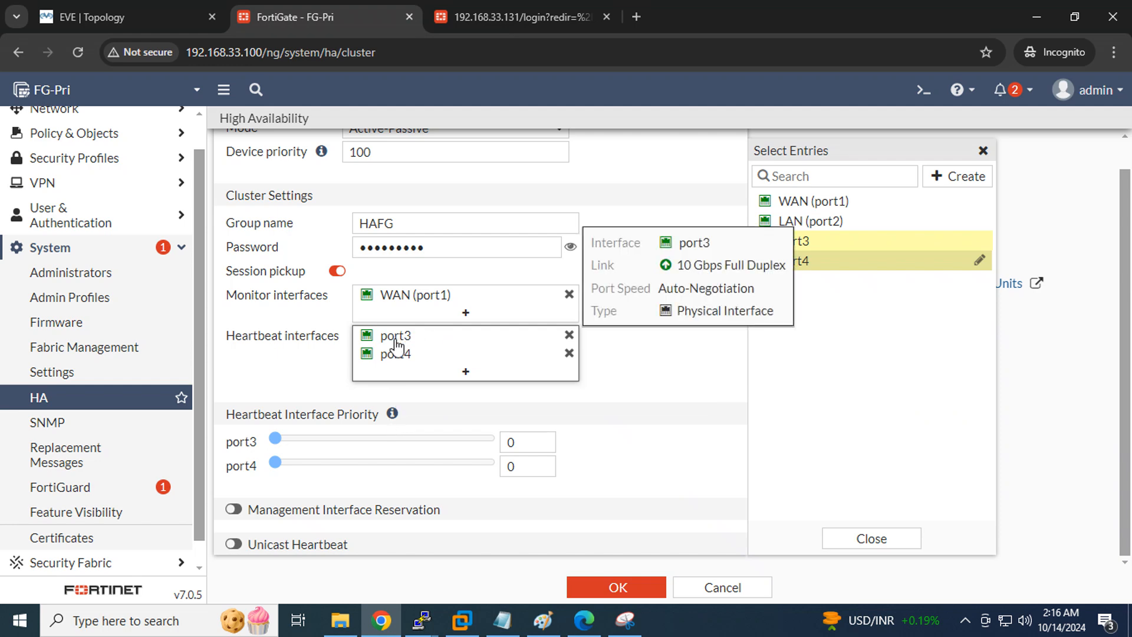
{"action": "mouse_move", "coordinate": [396, 361]}
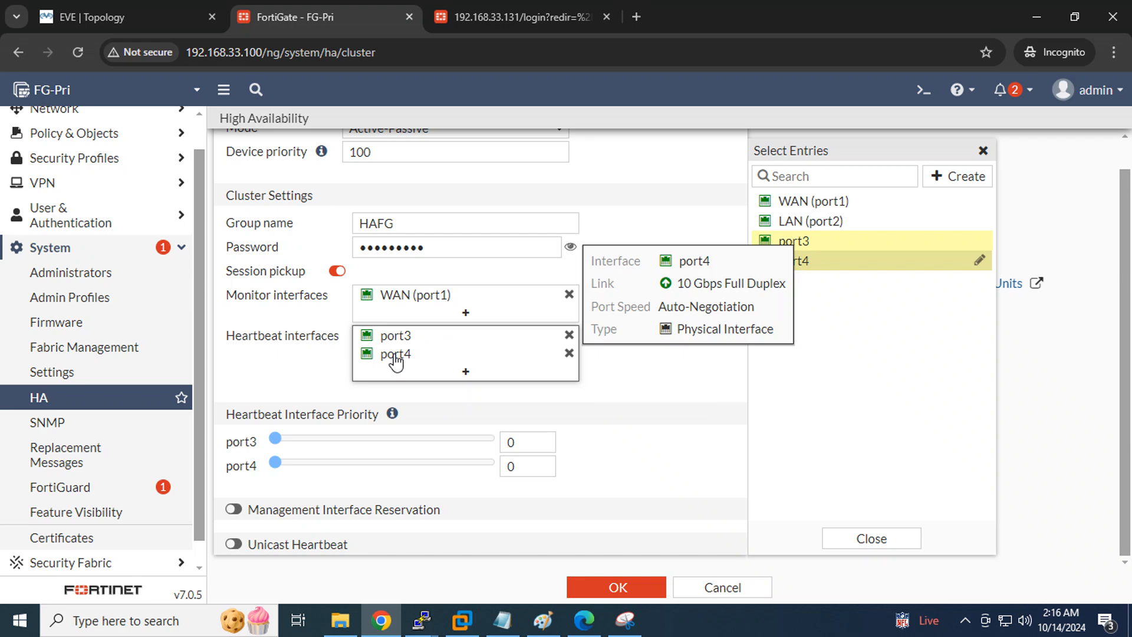
{"action": "left_click_drag", "start_coordinate": [275, 443], "coordinate": [487, 441]}
{"action": "left_click", "coordinate": [621, 429]}
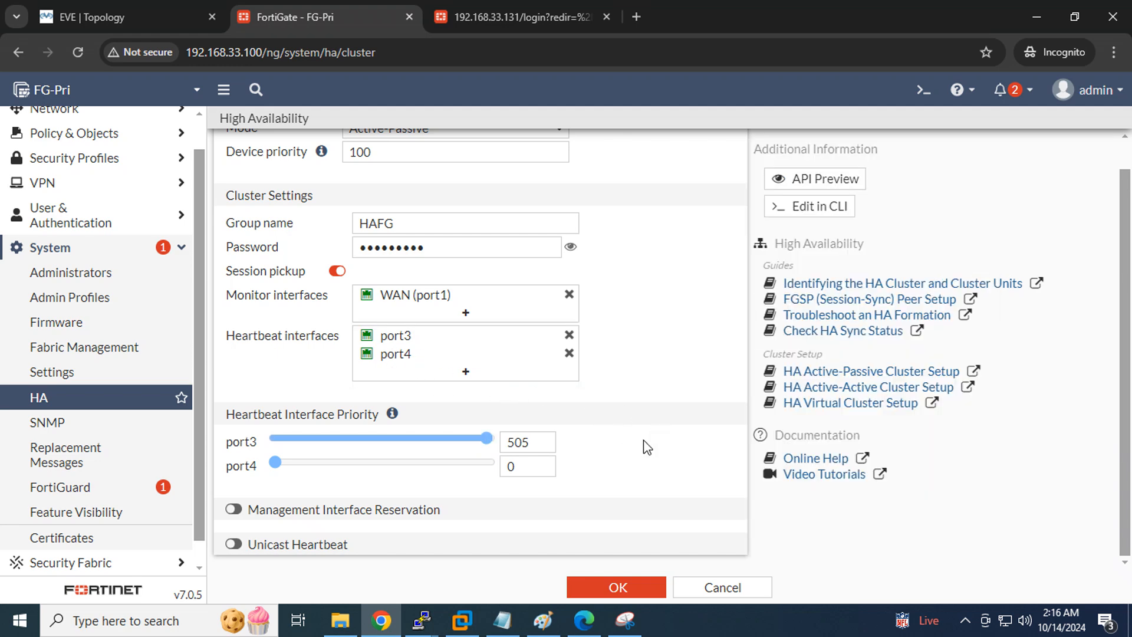
{"action": "left_click", "coordinate": [234, 509]}
{"action": "scroll", "coordinate": [684, 396], "scroll_direction": "down", "scroll_amount": 2}
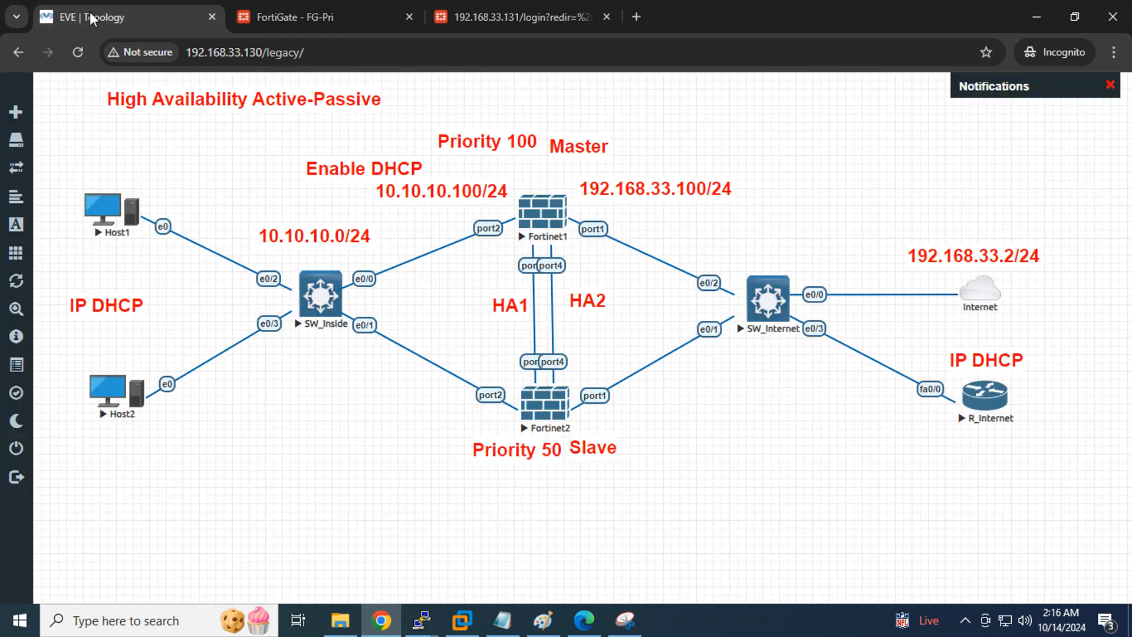
{"action": "left_click", "coordinate": [90, 13]}
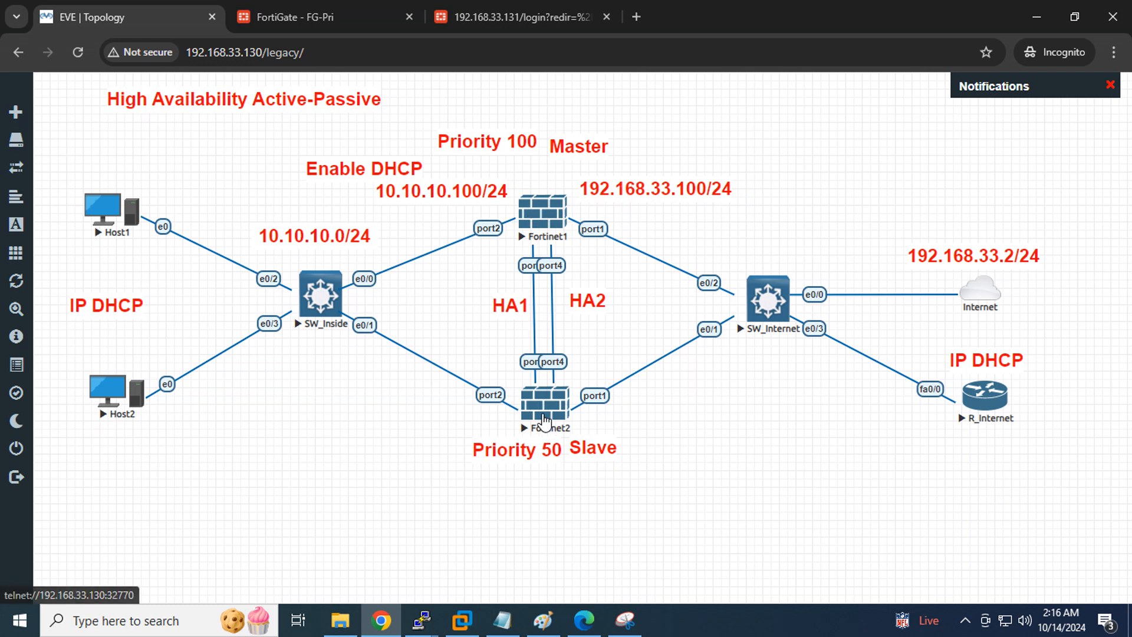
Look over the reservation Interface, Gateway and Subnet fields on FG-Pri without entering values
{"action": "left_click", "coordinate": [283, 16]}
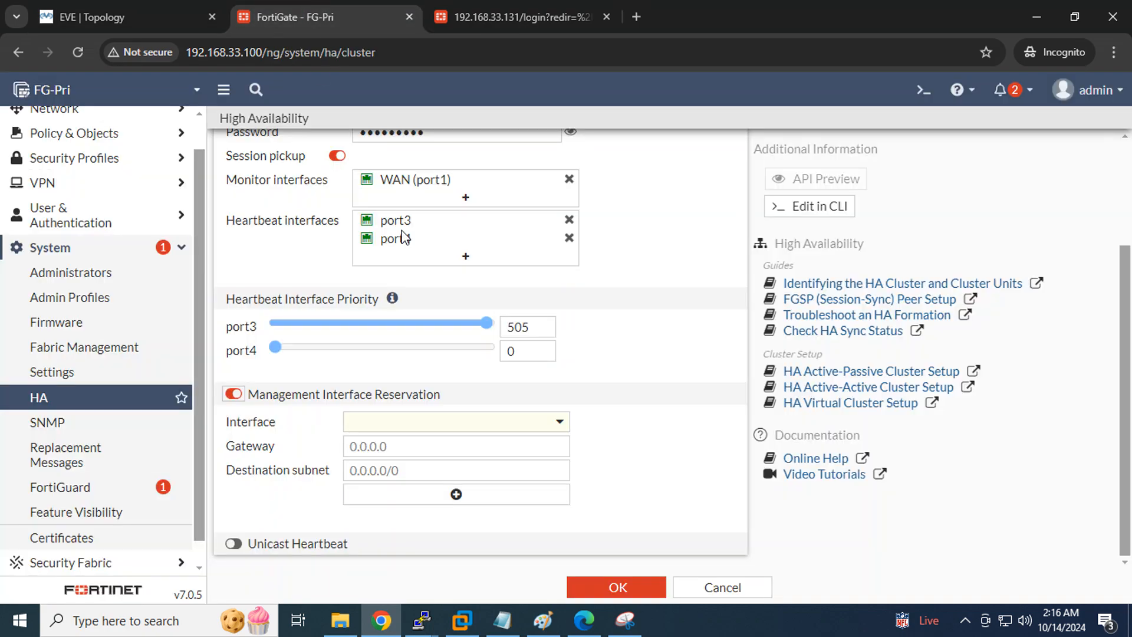
{"action": "left_click", "coordinate": [439, 425]}
{"action": "left_click", "coordinate": [618, 414]}
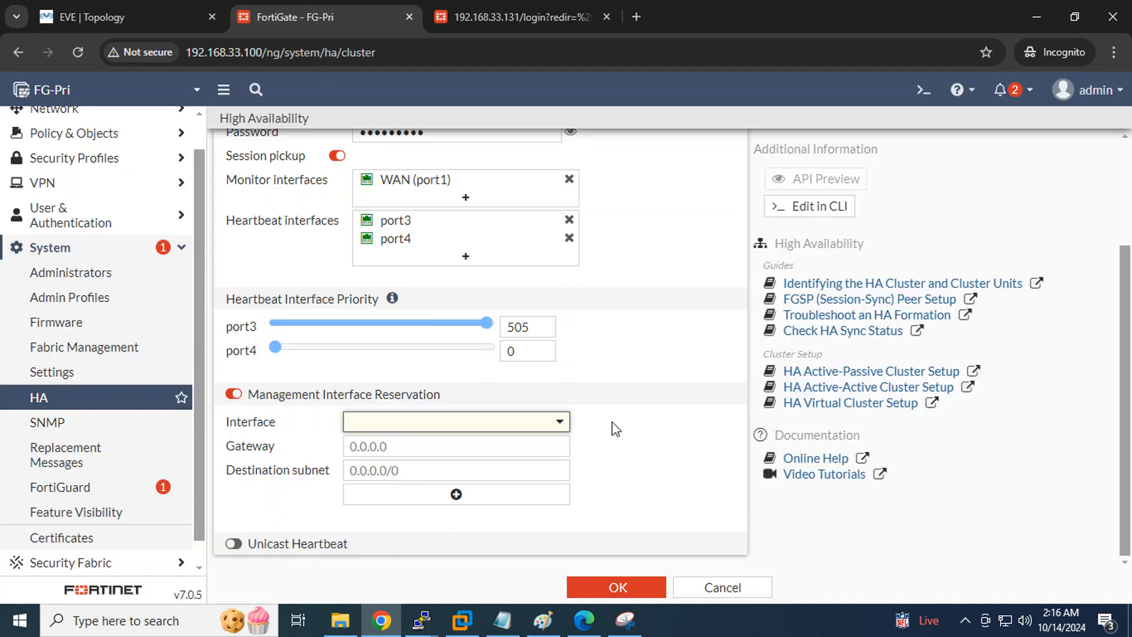
{"action": "left_click", "coordinate": [423, 449]}
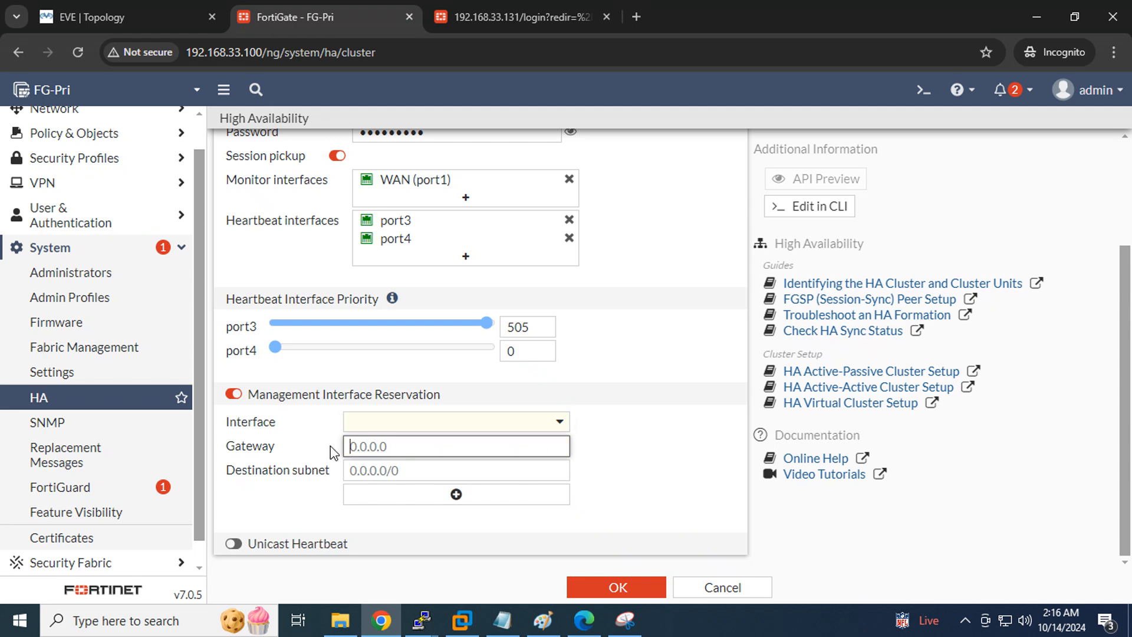
{"action": "left_click", "coordinate": [428, 475]}
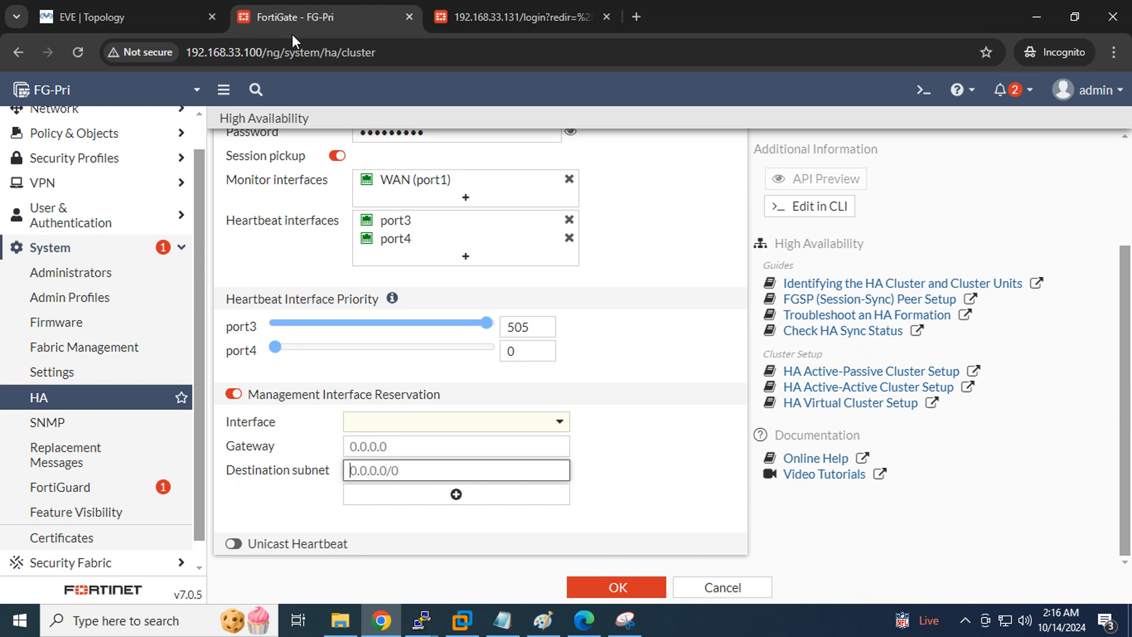
{"action": "left_click", "coordinate": [481, 19]}
{"action": "left_click", "coordinate": [320, 19]}
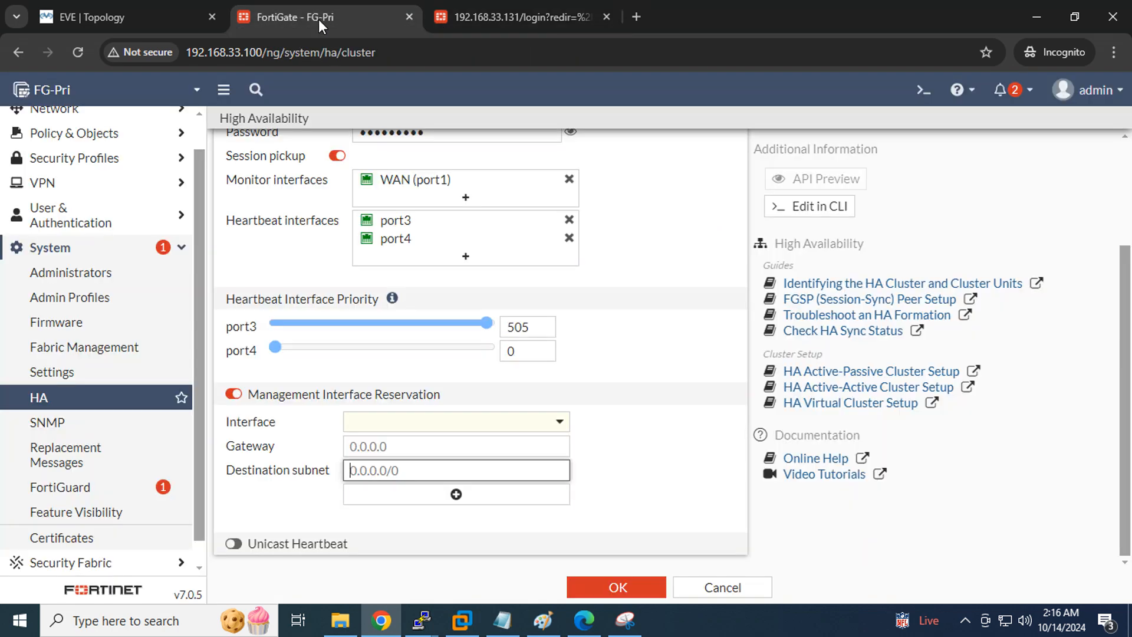
{"action": "left_click", "coordinate": [119, 13]}
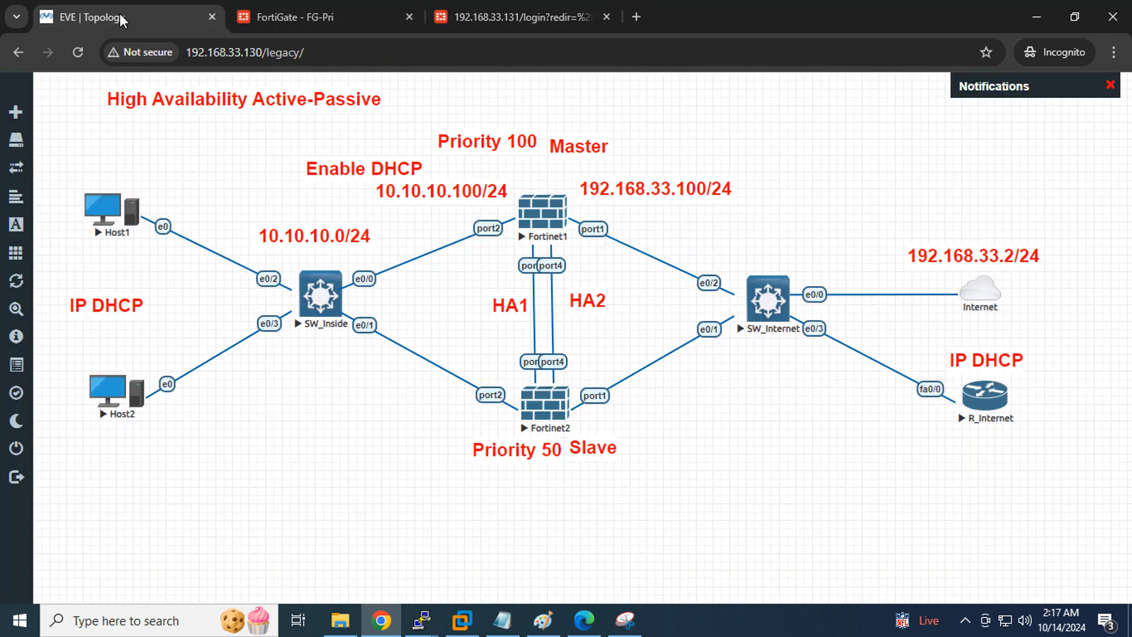
{"action": "left_click", "coordinate": [297, 15]}
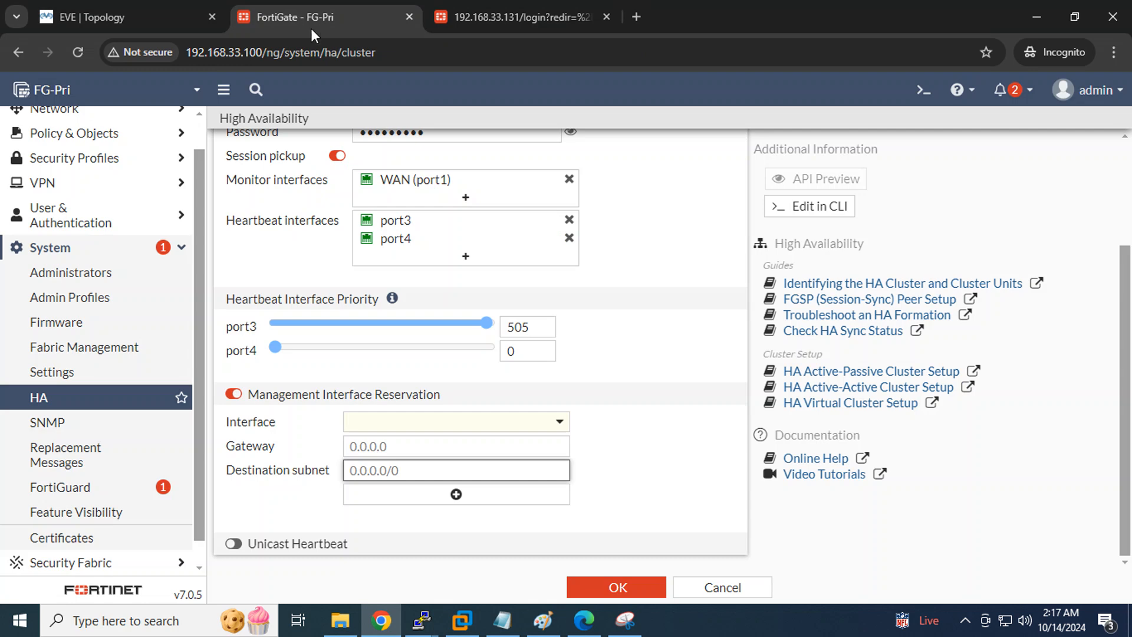
Switch management interface reservation off and leave unicast heartbeat disabled
{"action": "left_click", "coordinate": [234, 394]}
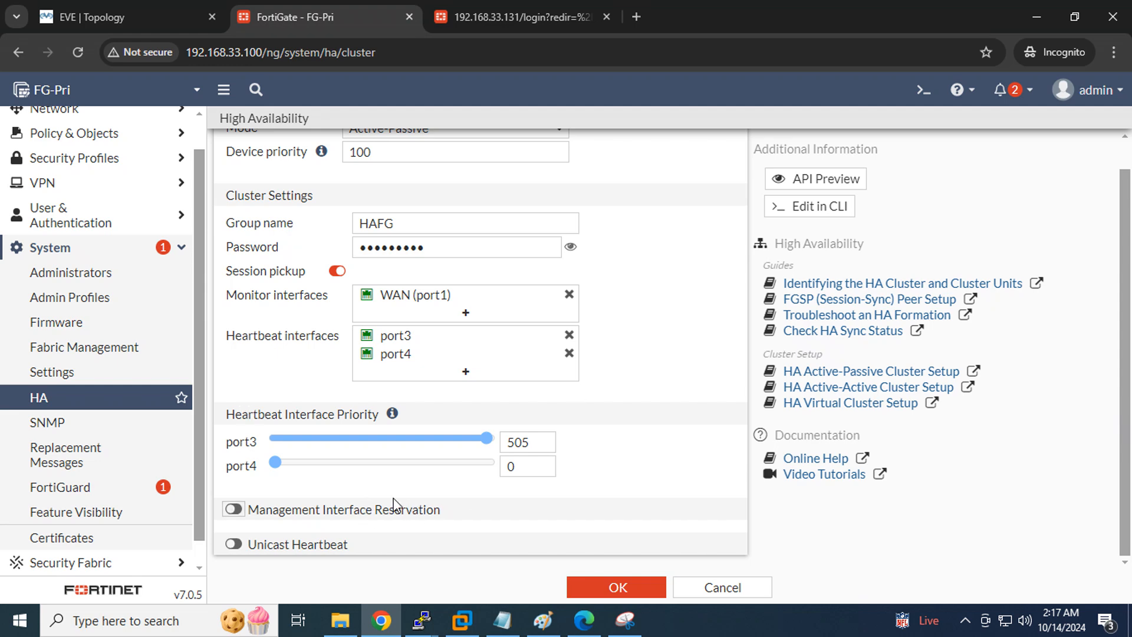
{"action": "left_click", "coordinate": [232, 544]}
{"action": "left_click_drag", "start_coordinate": [380, 529], "coordinate": [228, 530]}
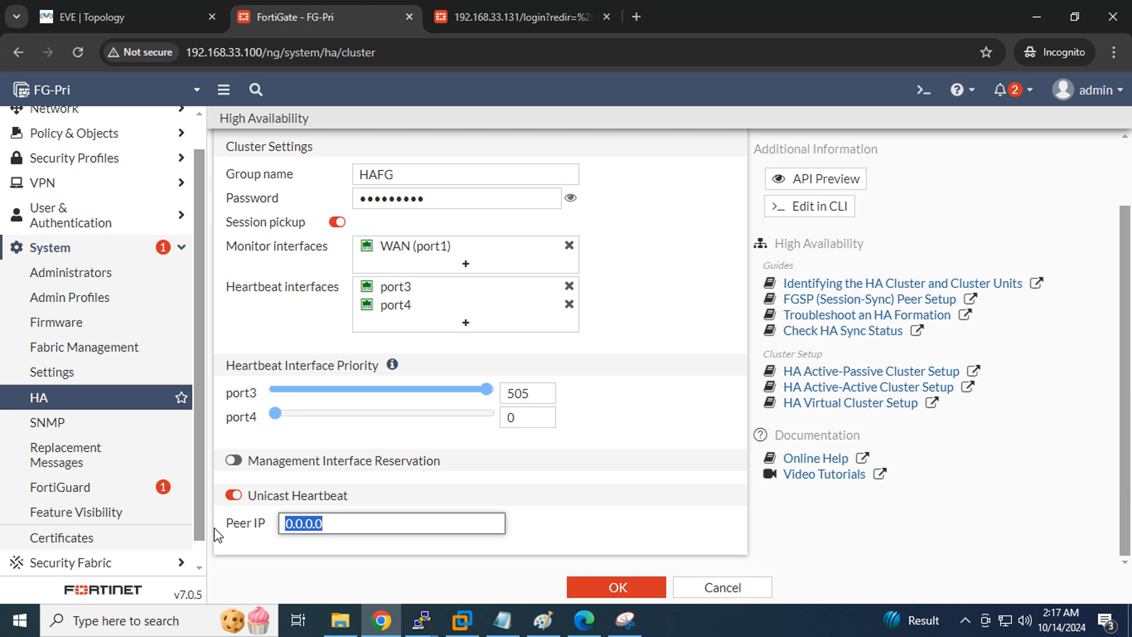
{"action": "left_click", "coordinate": [235, 497]}
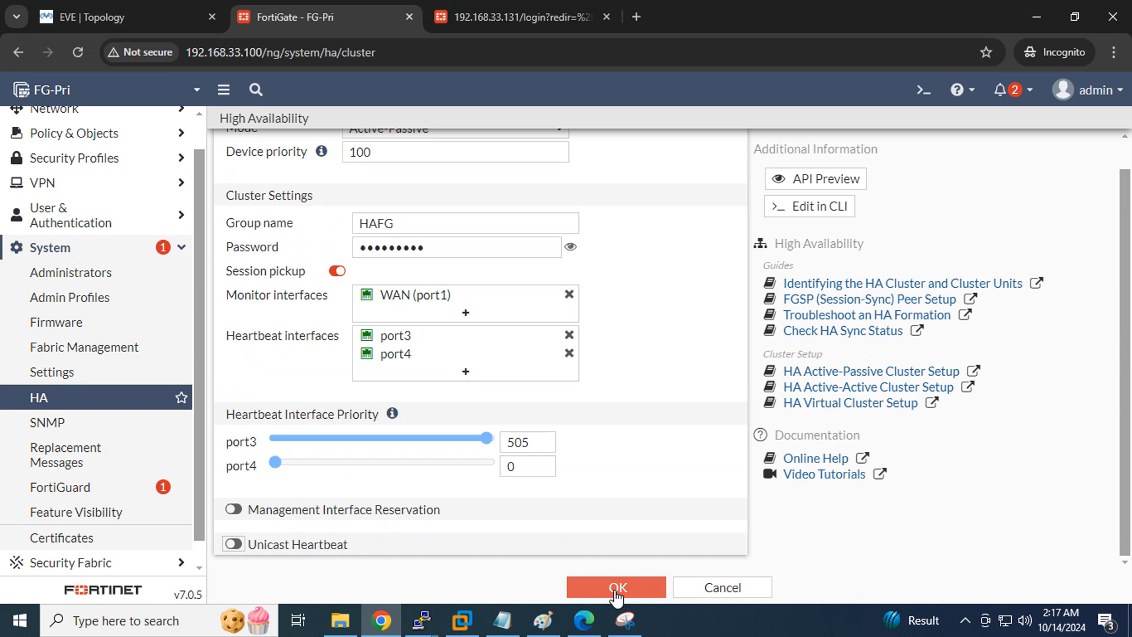
Review priority 100, group HAFG and the password, raise port3 heartbeat priority to 512, and save
{"action": "scroll", "coordinate": [614, 447], "scroll_direction": "up", "scroll_amount": 1}
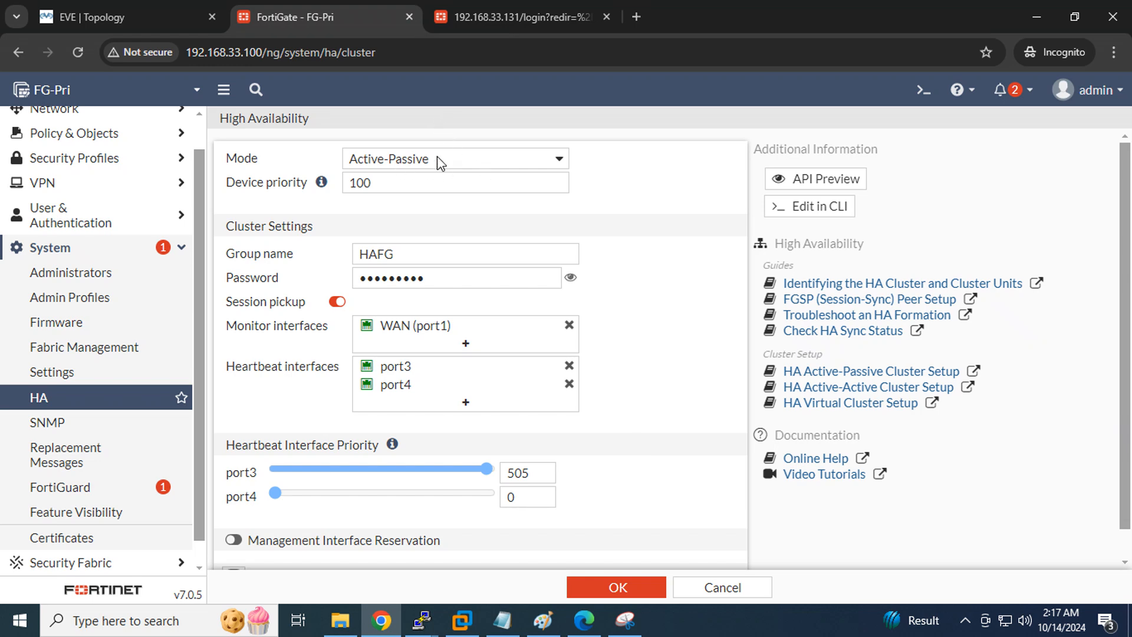
{"action": "left_click_drag", "start_coordinate": [376, 182], "coordinate": [324, 182]}
{"action": "left_click", "coordinate": [715, 254]}
{"action": "left_click_drag", "start_coordinate": [495, 256], "coordinate": [233, 244]}
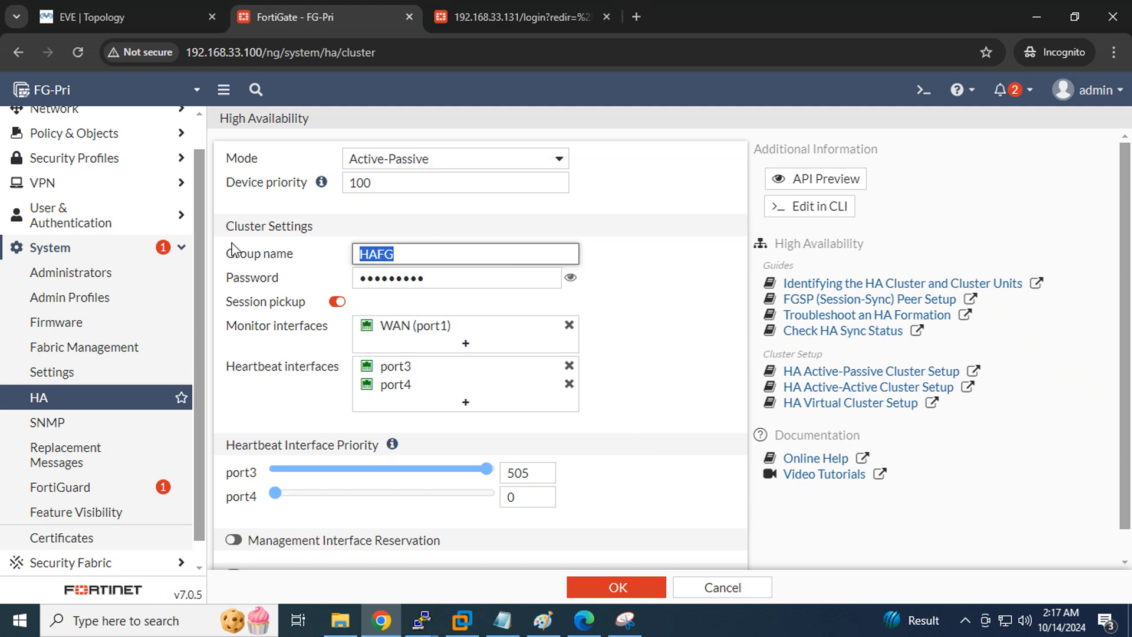
{"action": "left_click_drag", "start_coordinate": [472, 278], "coordinate": [194, 281]}
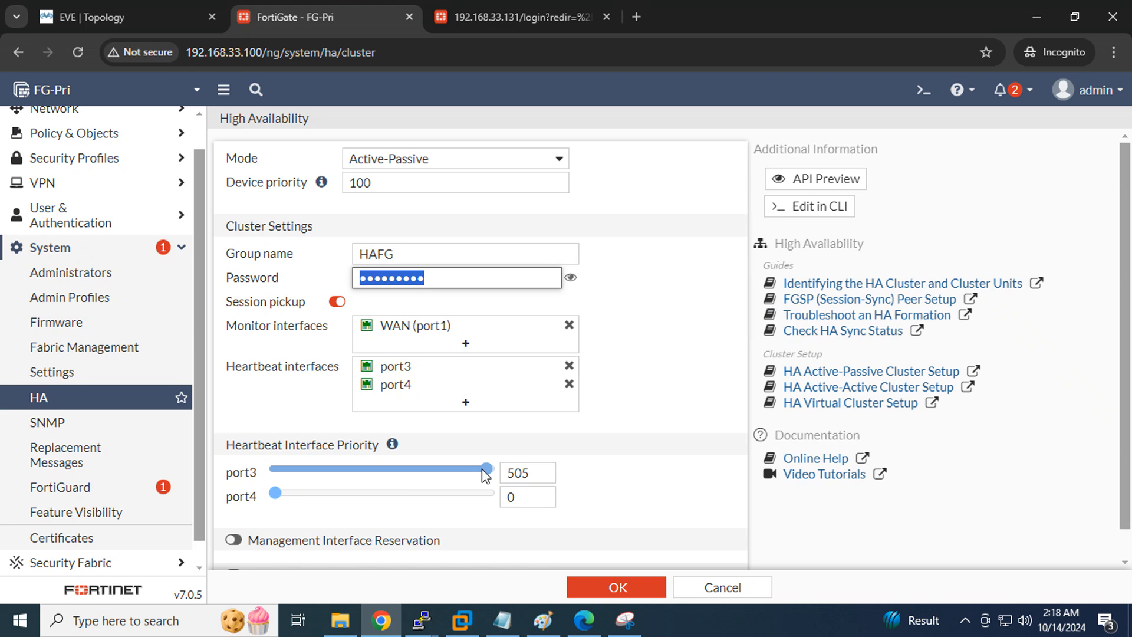
{"action": "left_click_drag", "start_coordinate": [482, 469], "coordinate": [499, 469]}
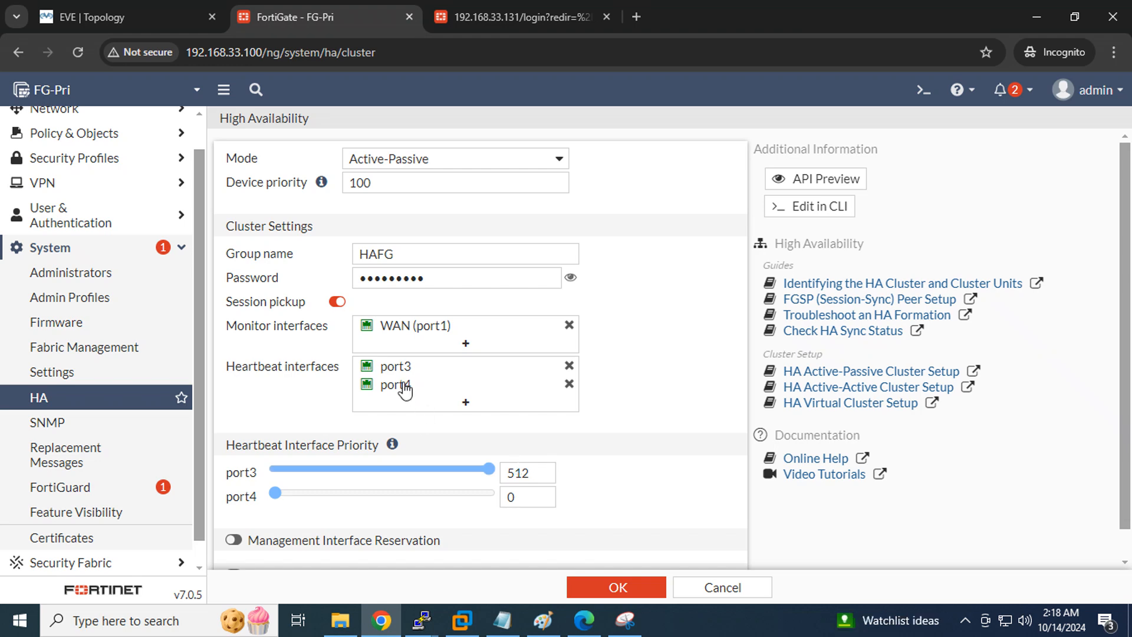
{"action": "left_click", "coordinate": [599, 590]}
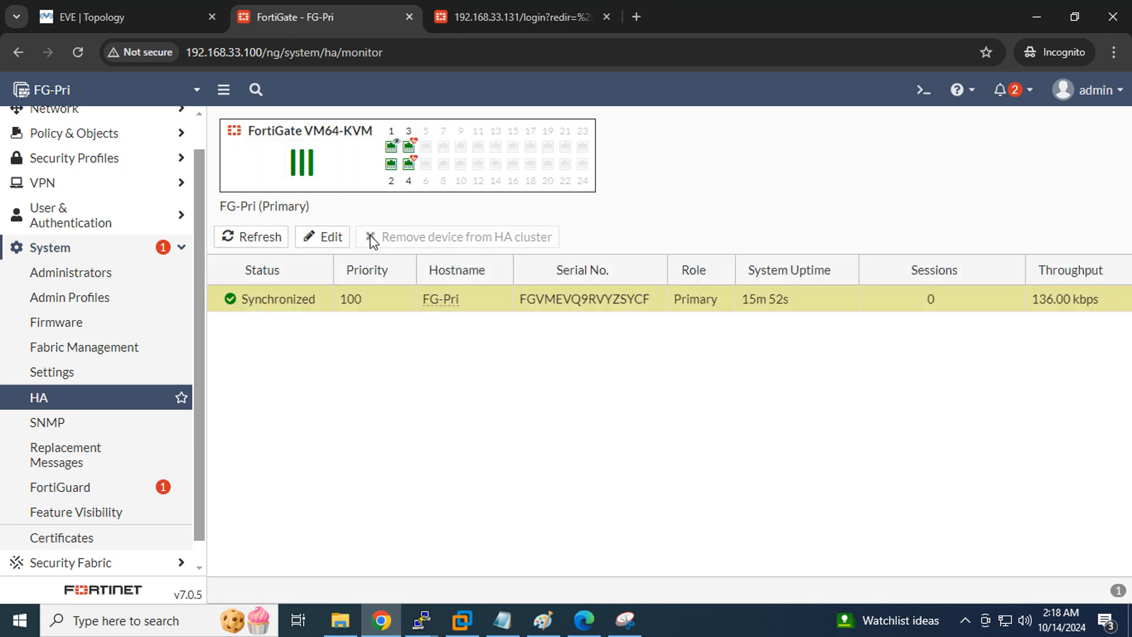
In Network > Interfaces, give port3 an alias starting with 'HA' and save
{"action": "scroll", "coordinate": [94, 330], "scroll_direction": "up", "scroll_amount": 1}
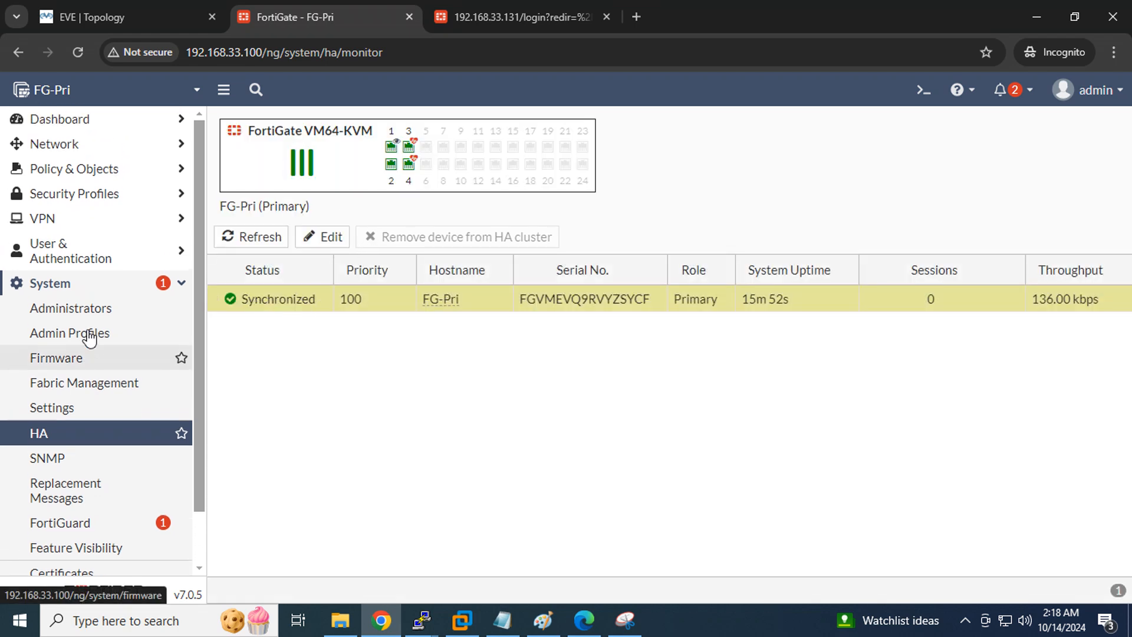
{"action": "left_click", "coordinate": [58, 144]}
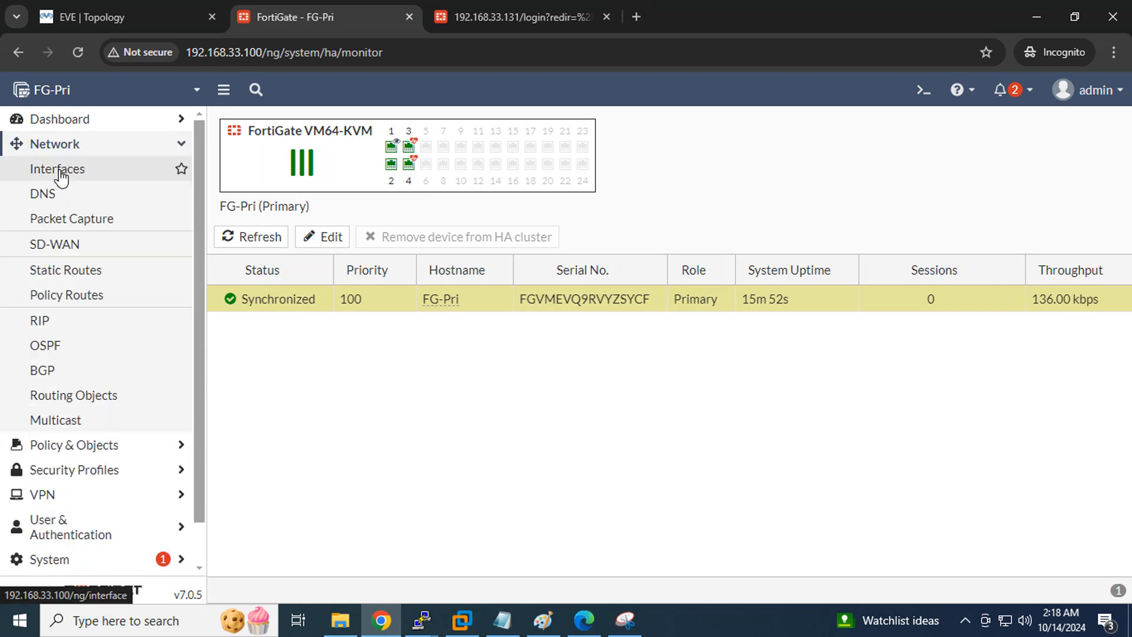
{"action": "left_click", "coordinate": [39, 170]}
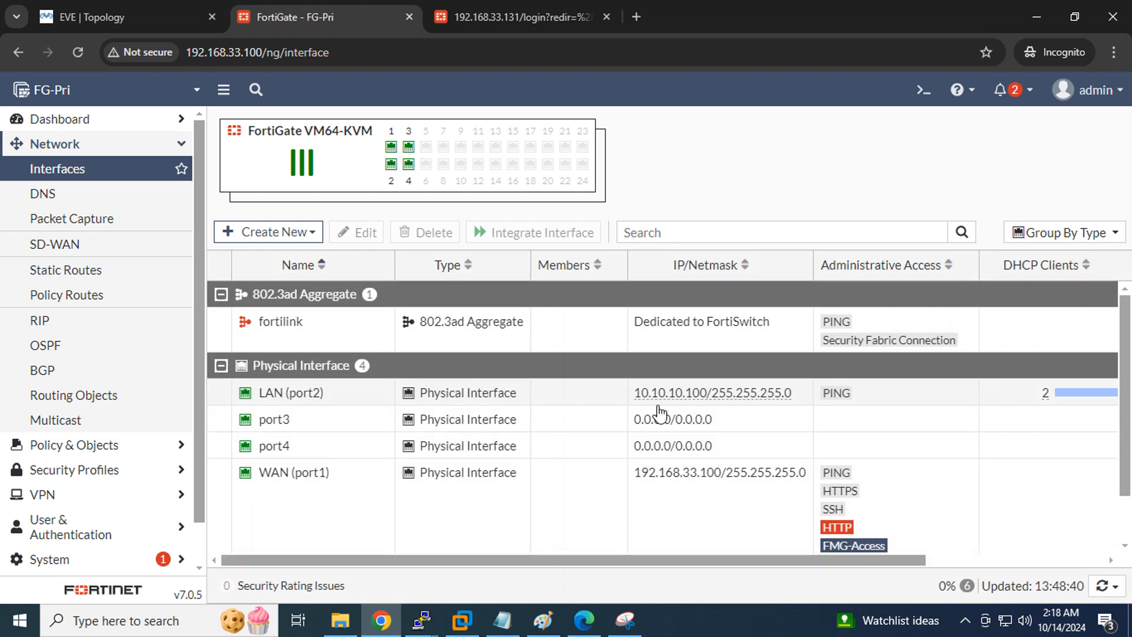
{"action": "double_click", "coordinate": [287, 428]}
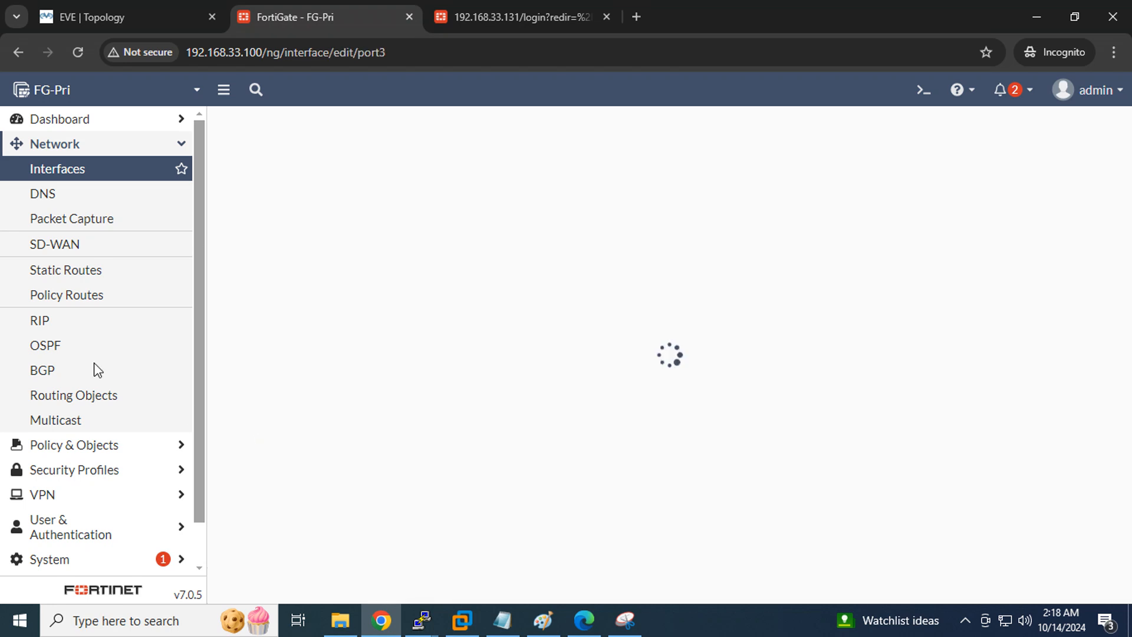
{"action": "left_click", "coordinate": [424, 185]}
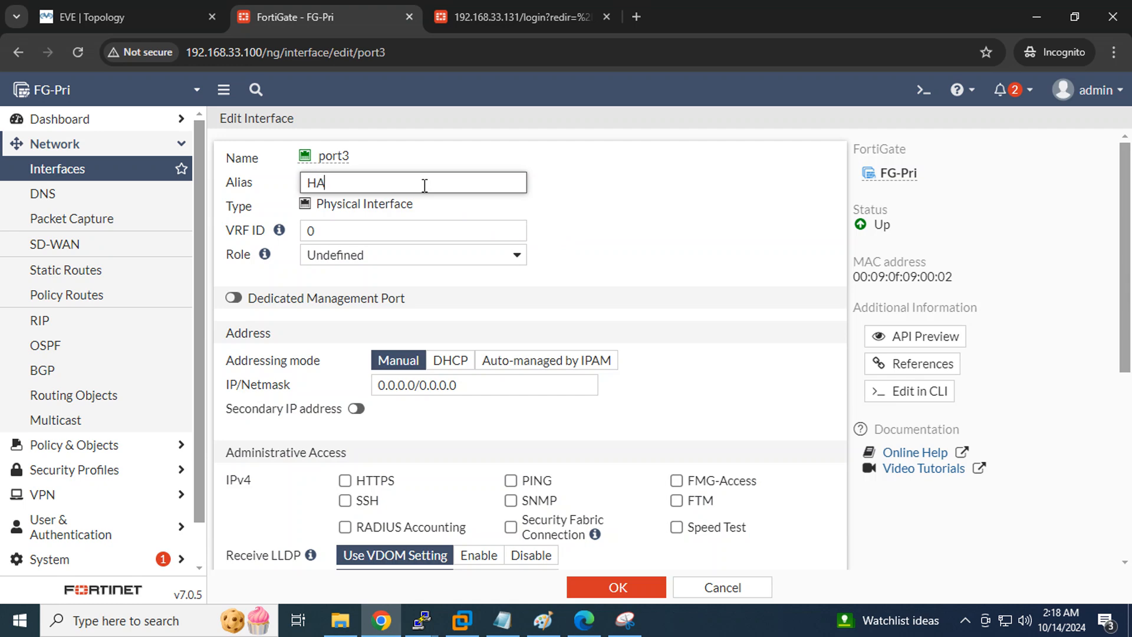
{"action": "left_click", "coordinate": [644, 254]}
{"action": "scroll", "coordinate": [645, 255], "scroll_direction": "down", "scroll_amount": 4}
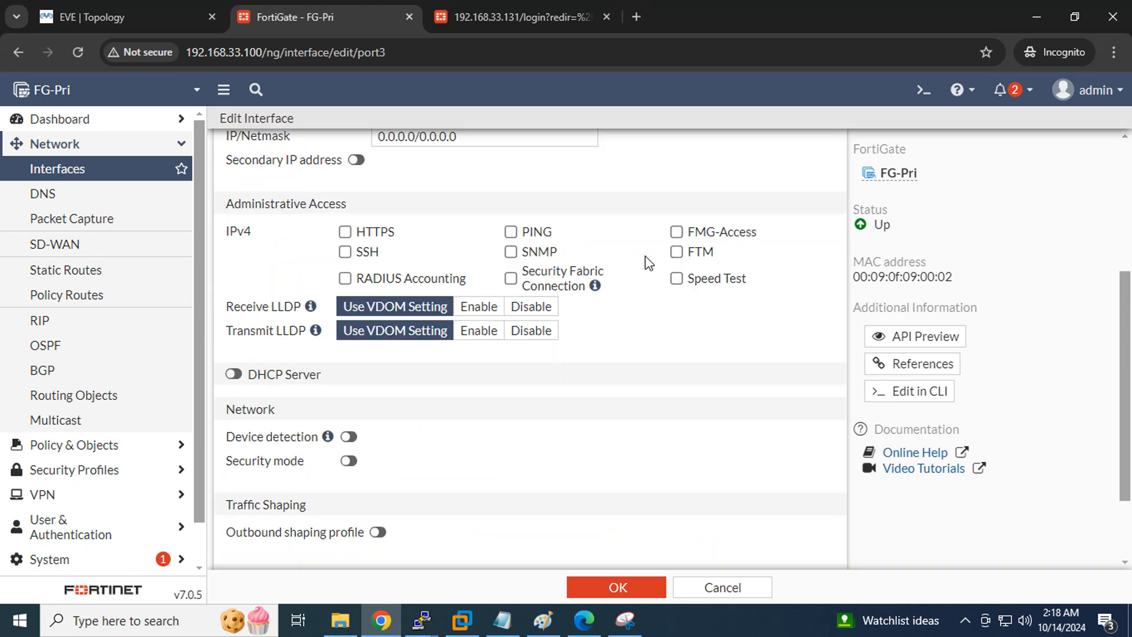
{"action": "scroll", "coordinate": [695, 390], "scroll_direction": "up", "scroll_amount": 3}
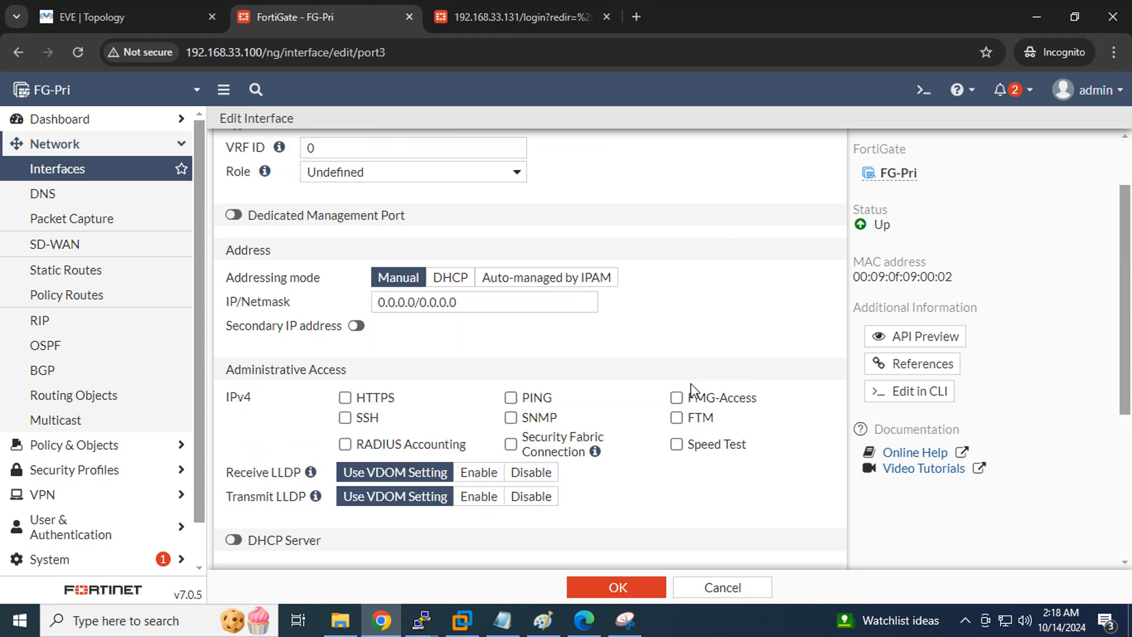
{"action": "scroll", "coordinate": [725, 248], "scroll_direction": "down", "scroll_amount": 3}
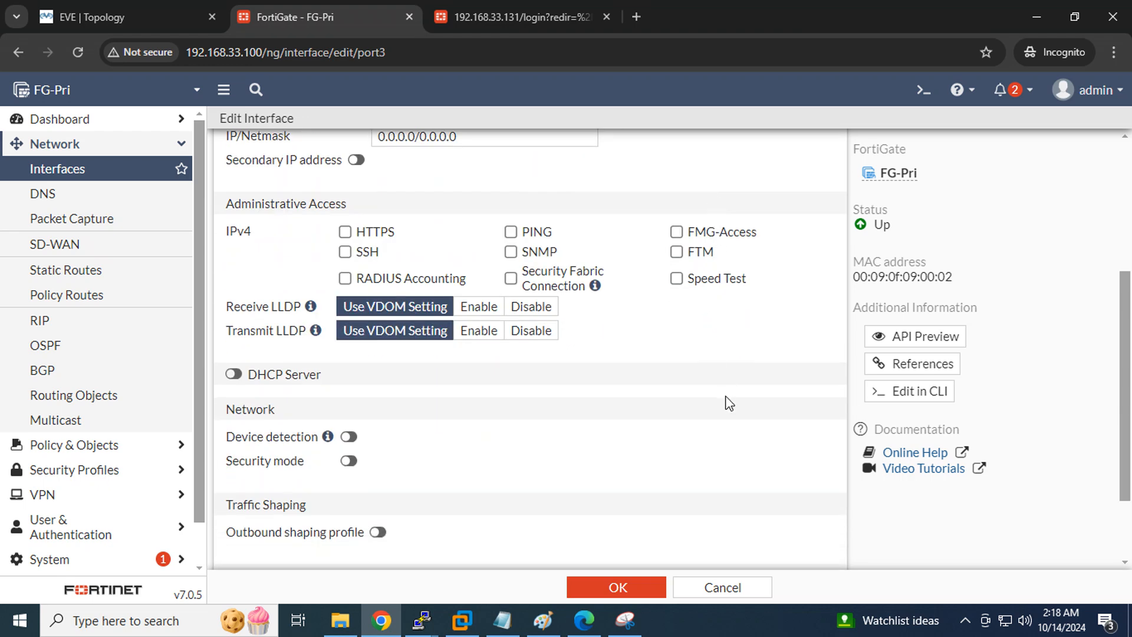
{"action": "scroll", "coordinate": [726, 397], "scroll_direction": "up", "scroll_amount": 3}
{"action": "left_click_drag", "start_coordinate": [529, 309], "coordinate": [238, 310]}
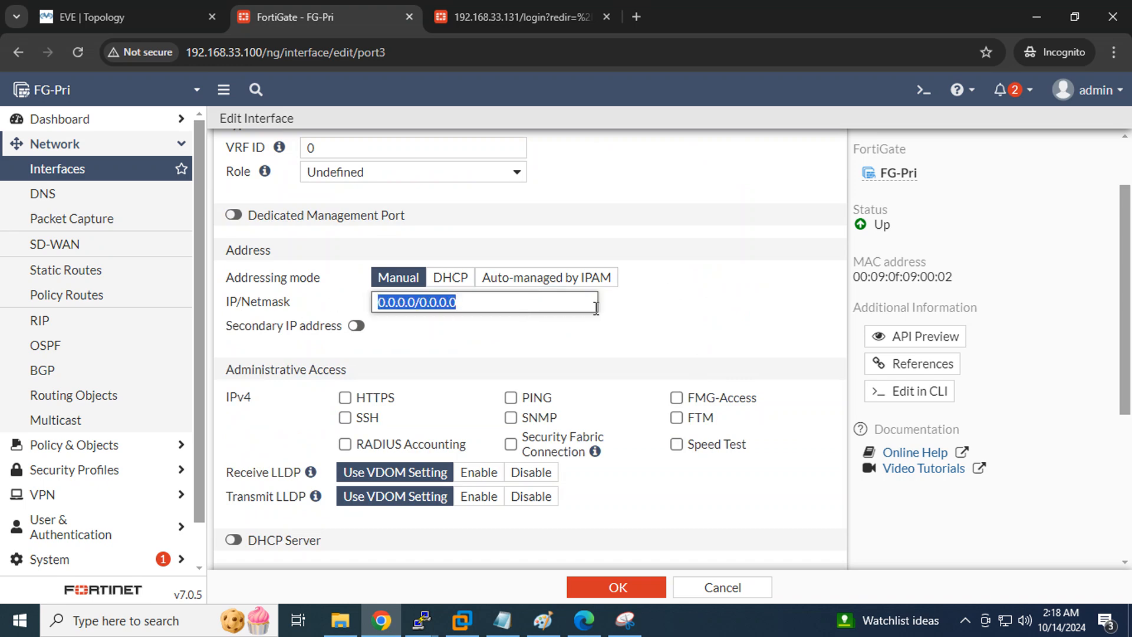
{"action": "scroll", "coordinate": [719, 320], "scroll_direction": "down", "scroll_amount": 5}
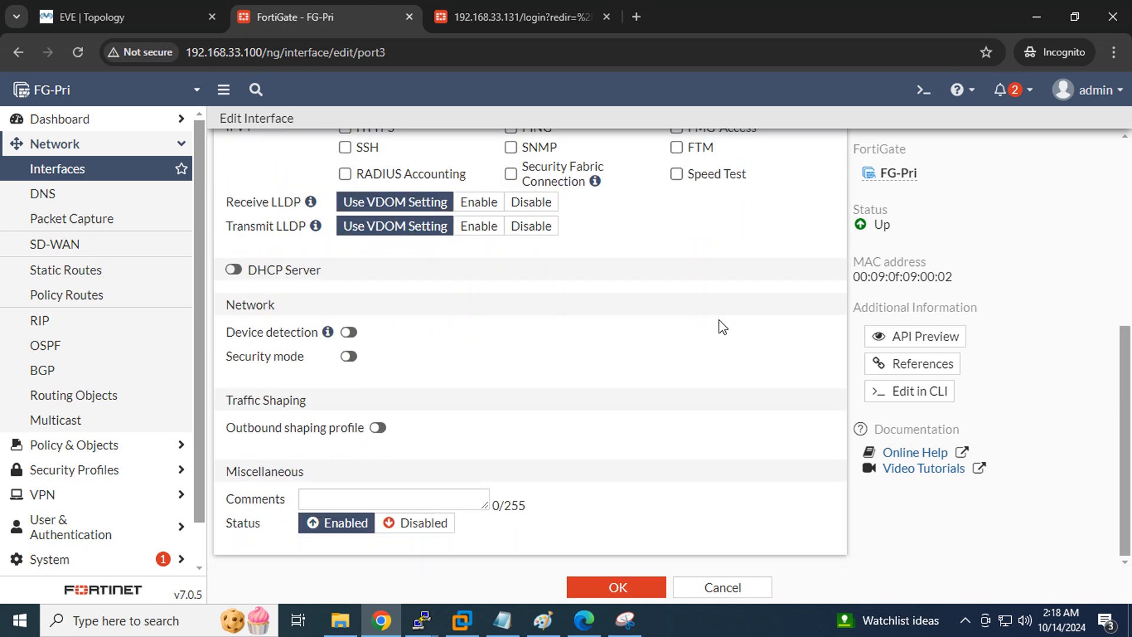
{"action": "left_click", "coordinate": [622, 586]}
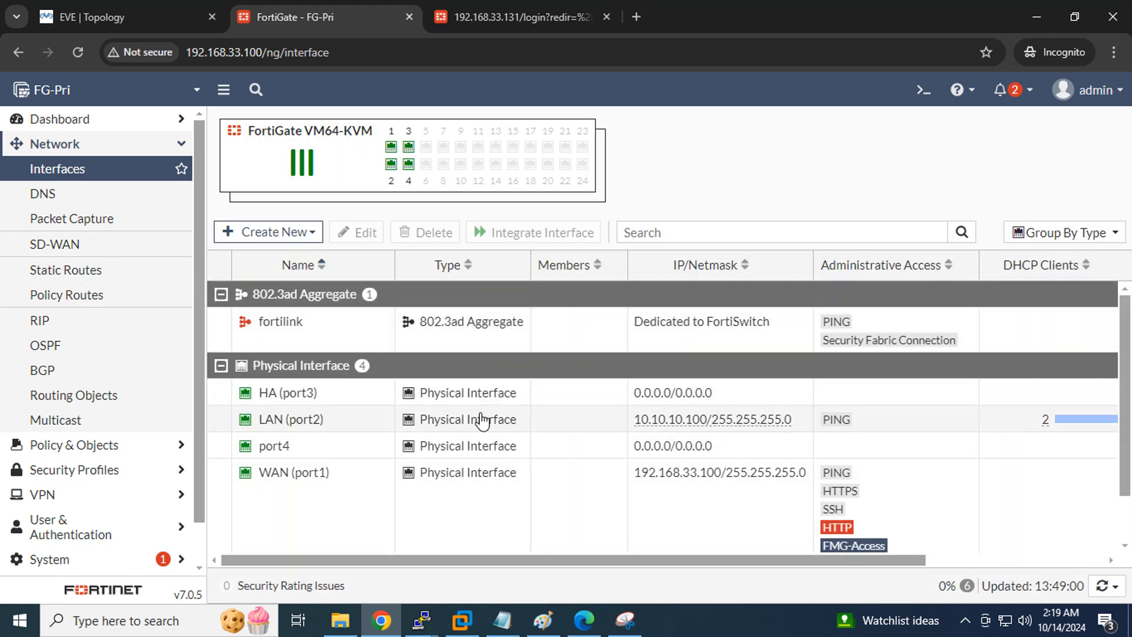
Correct port3's alias to HA1 and save
{"action": "double_click", "coordinate": [269, 392]}
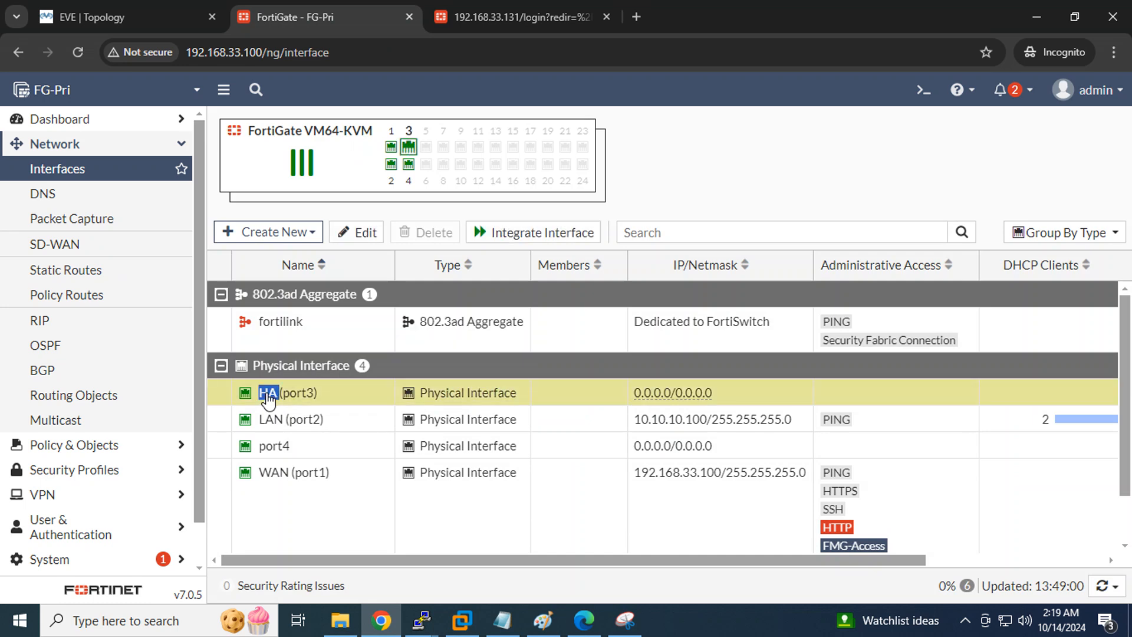
{"action": "left_click", "coordinate": [346, 184]}
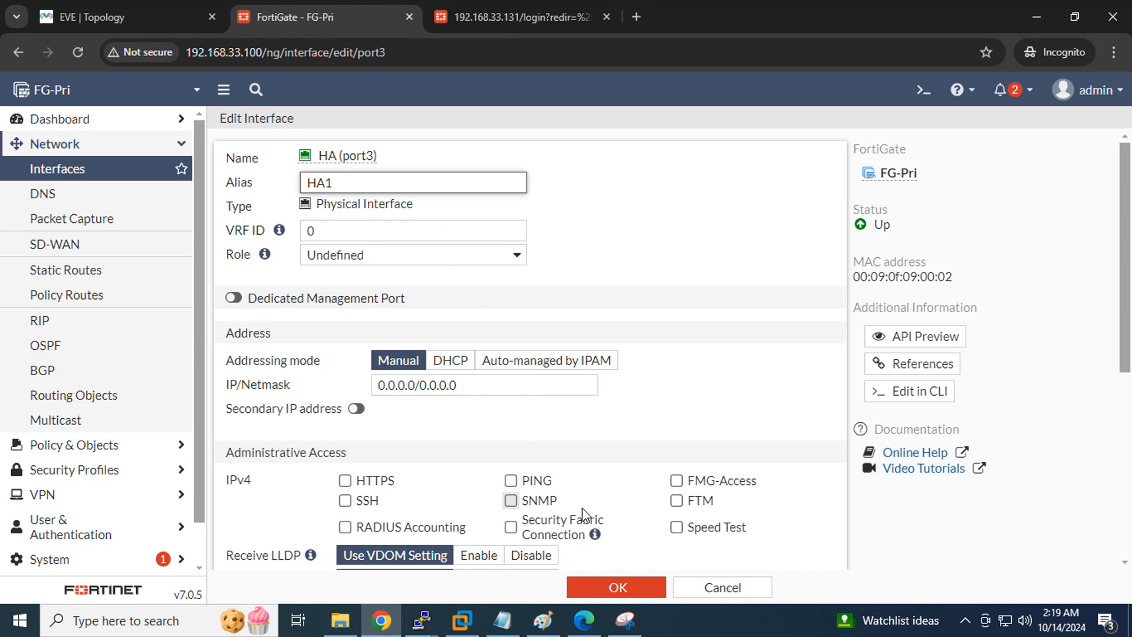
{"action": "left_click", "coordinate": [639, 587]}
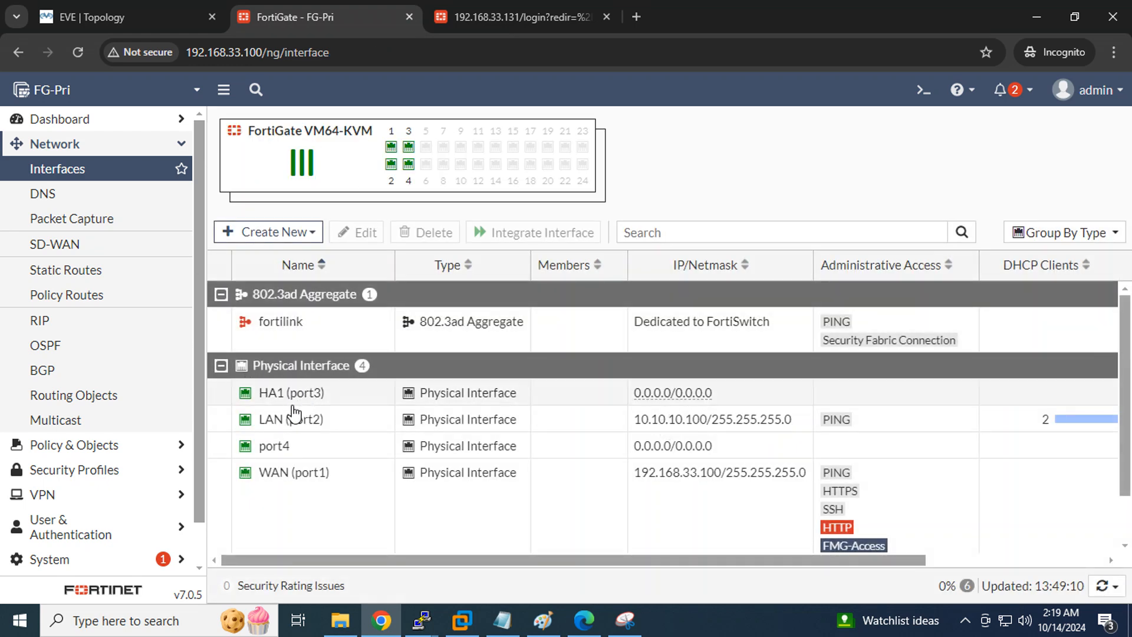
Give port4 the alias HA2 and save
{"action": "double_click", "coordinate": [273, 448]}
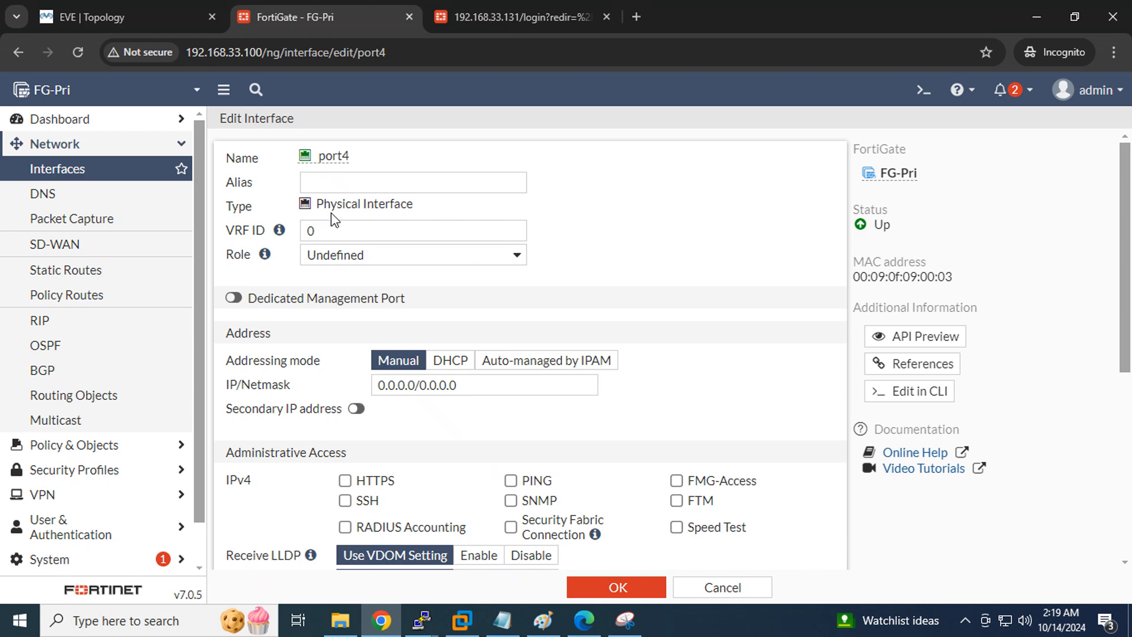
{"action": "left_click", "coordinate": [335, 182]}
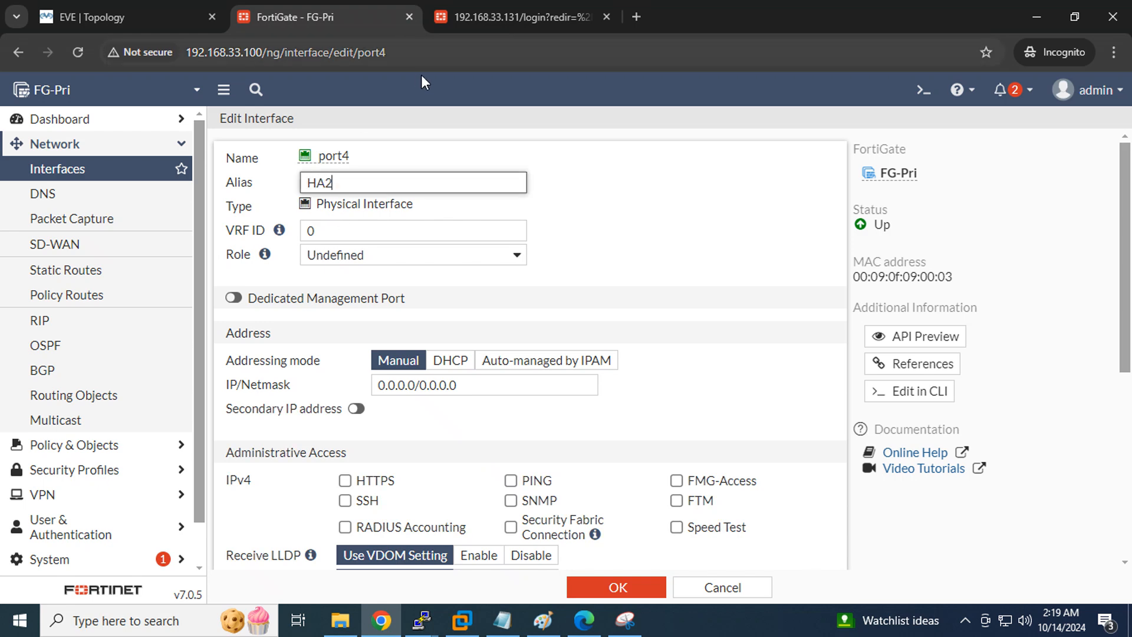
{"action": "left_click", "coordinate": [618, 588]}
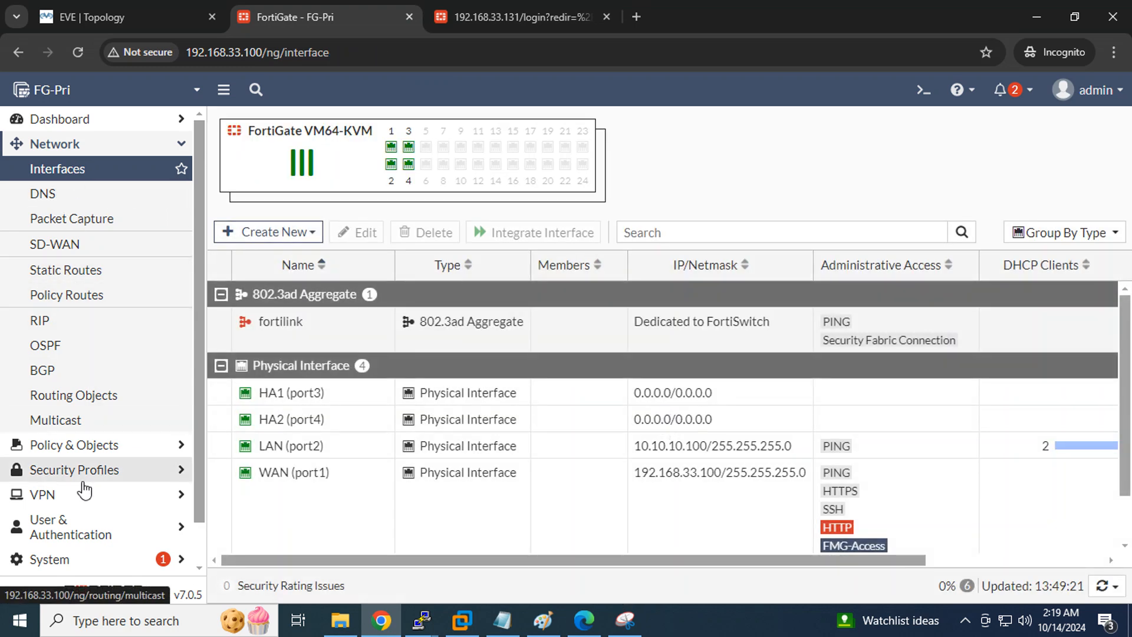
{"action": "scroll", "coordinate": [59, 527], "scroll_direction": "down", "scroll_amount": 1}
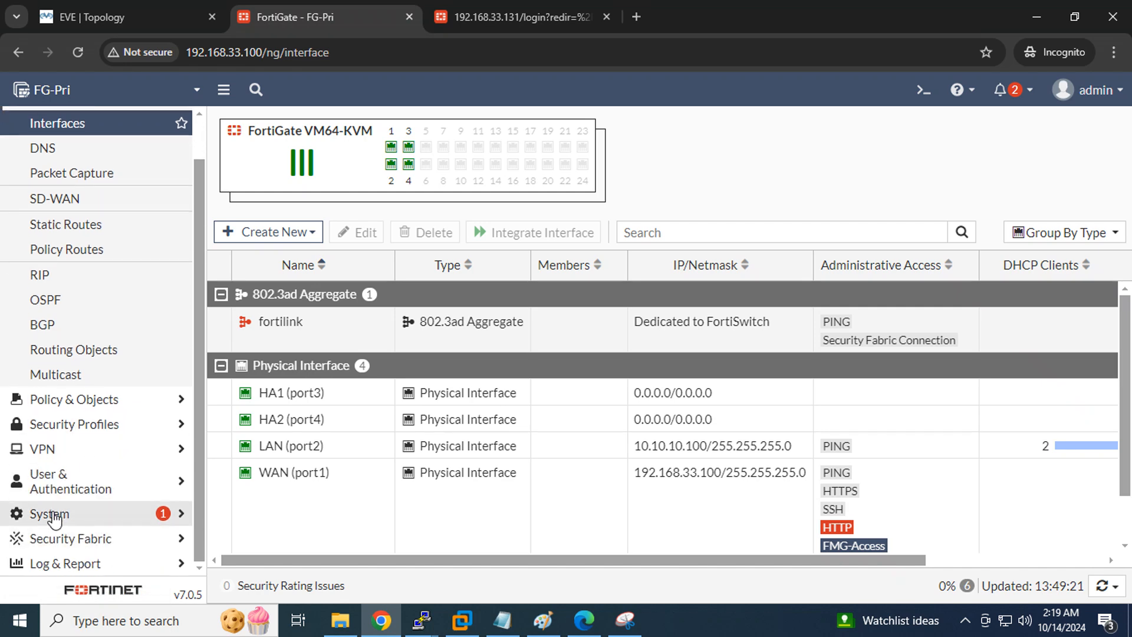
Confirm in System > HA that FG-Pri is the synchronized Primary, then go to 192.168.33.131
{"action": "left_click", "coordinate": [47, 513]}
{"action": "left_click", "coordinate": [51, 394]}
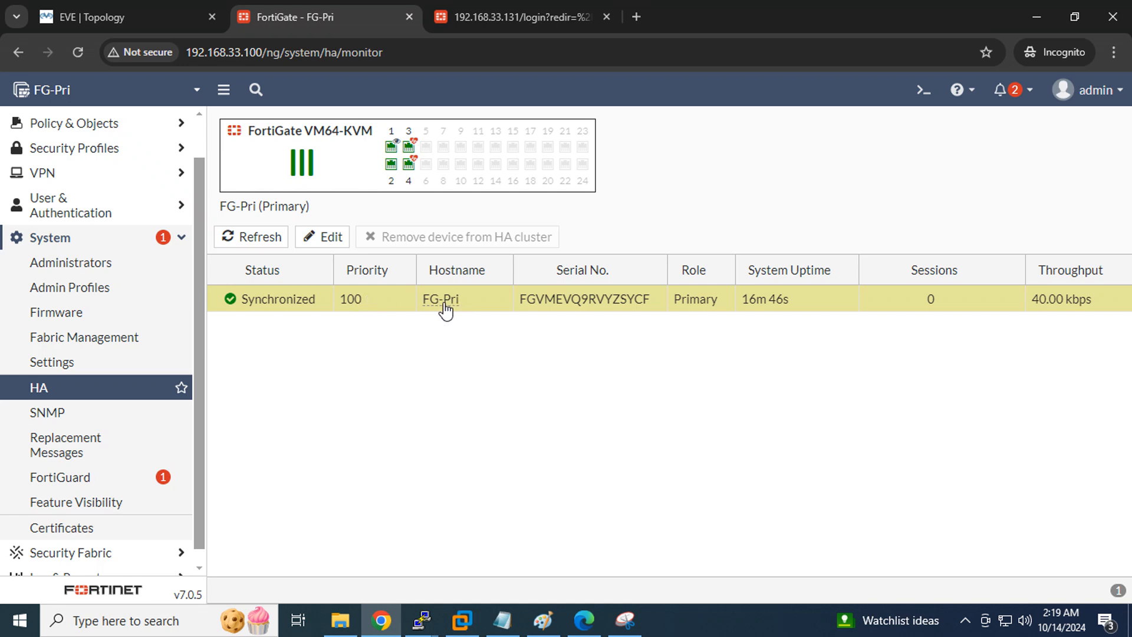
{"action": "mouse_move", "coordinate": [448, 306]}
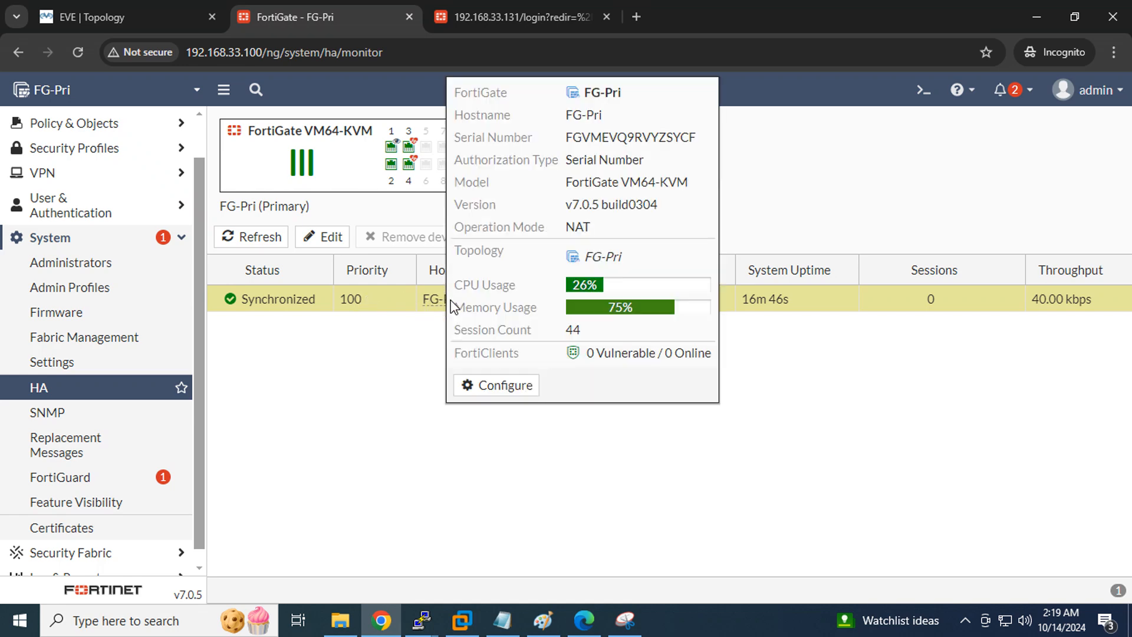
{"action": "left_click", "coordinate": [501, 10]}
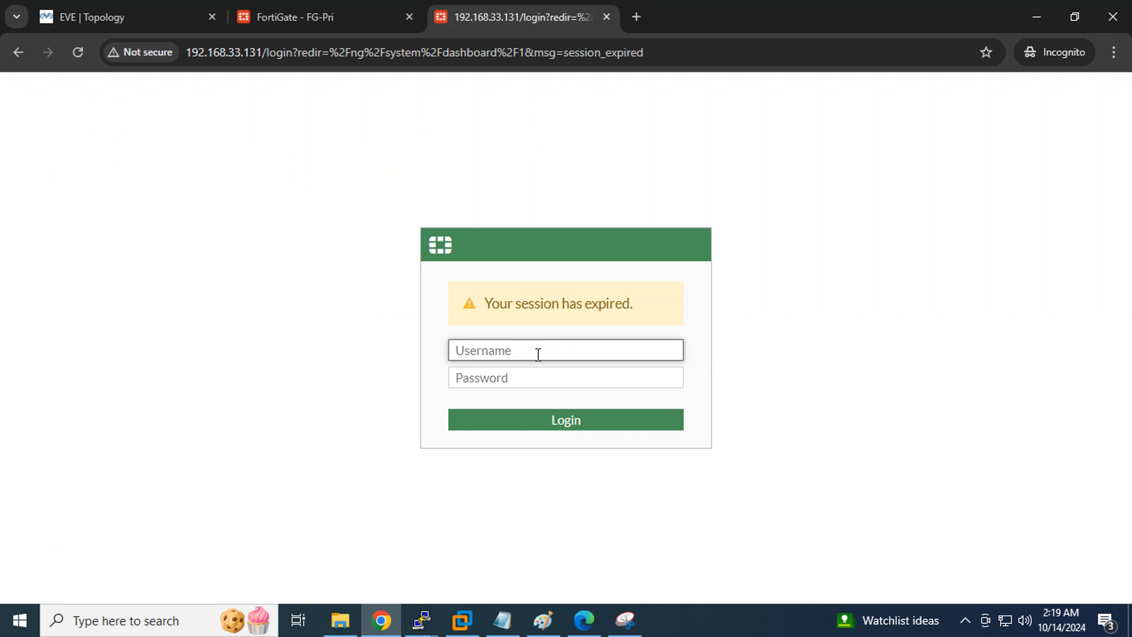
Sign in to FG-Sec's web GUI with the admin account and its password
{"action": "type", "text": "admin"}
{"action": "key", "text": "Tab"}
{"action": "type", "text": "ad"}
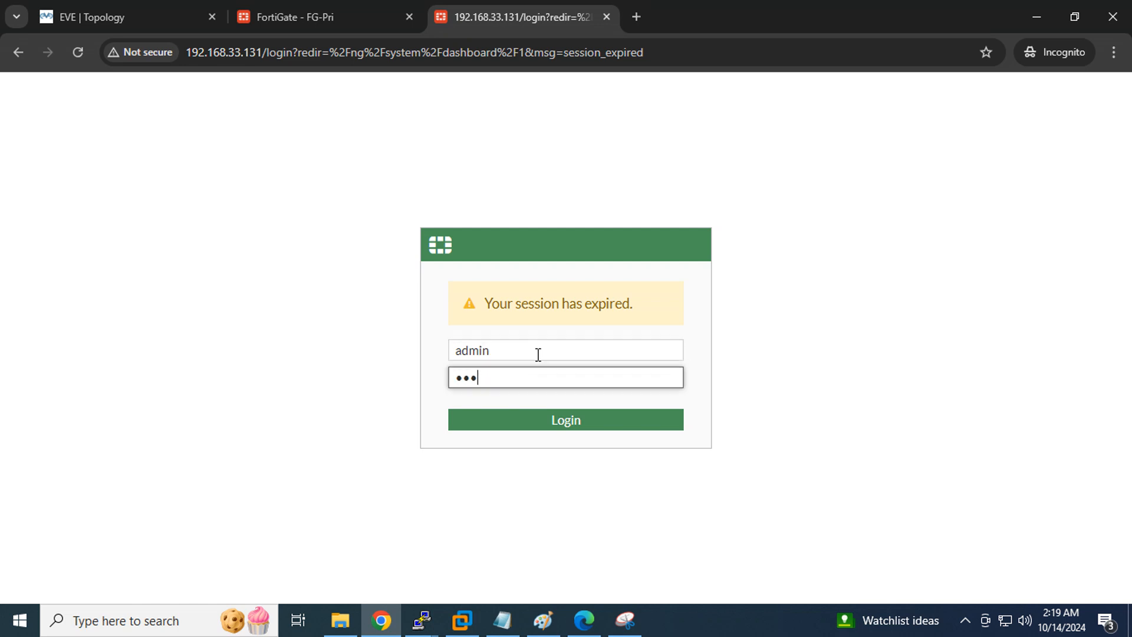
{"action": "key", "text": "Return"}
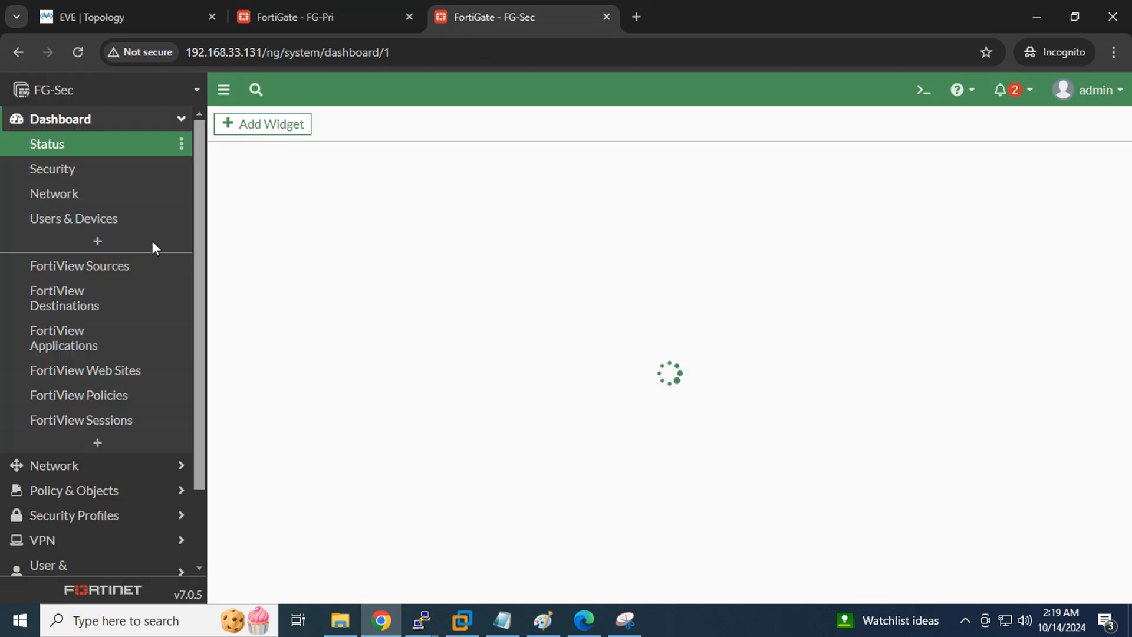
Set FG-Sec's HA mode to Active-Passive with device priority 50
{"action": "scroll", "coordinate": [87, 263], "scroll_direction": "down", "scroll_amount": 2}
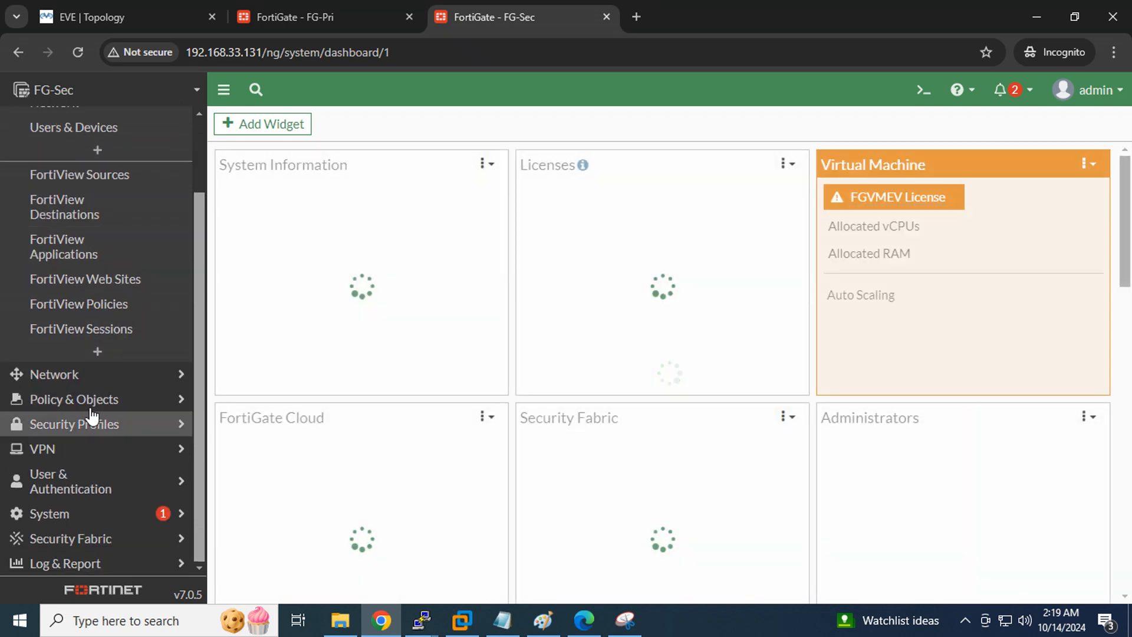
{"action": "left_click", "coordinate": [91, 522]}
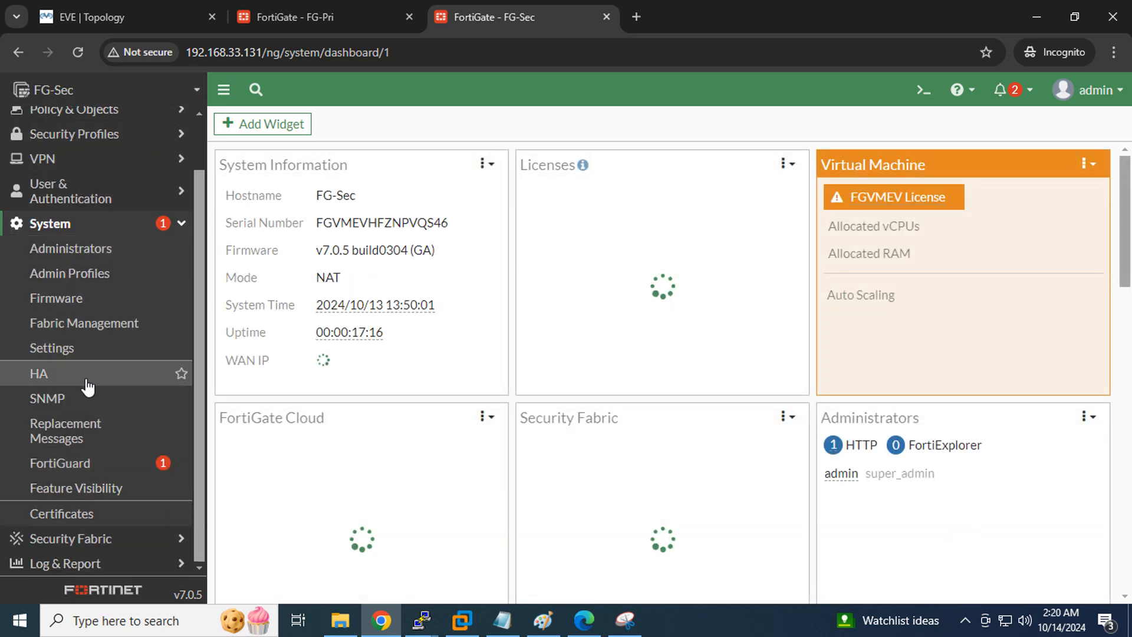
{"action": "left_click", "coordinate": [79, 383]}
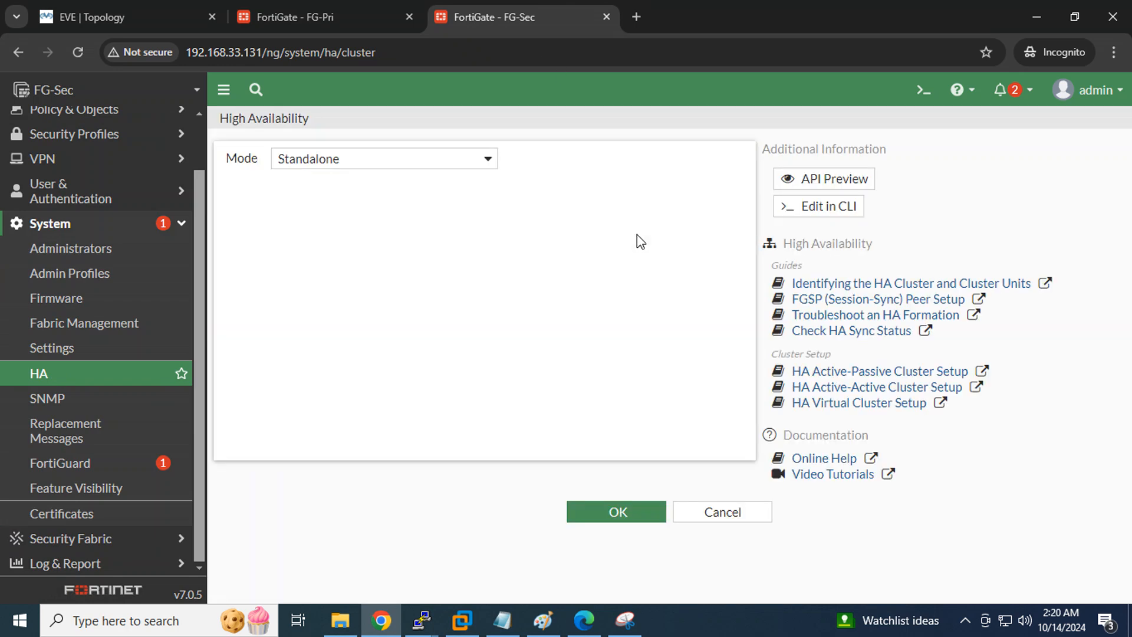
{"action": "left_click", "coordinate": [427, 152]}
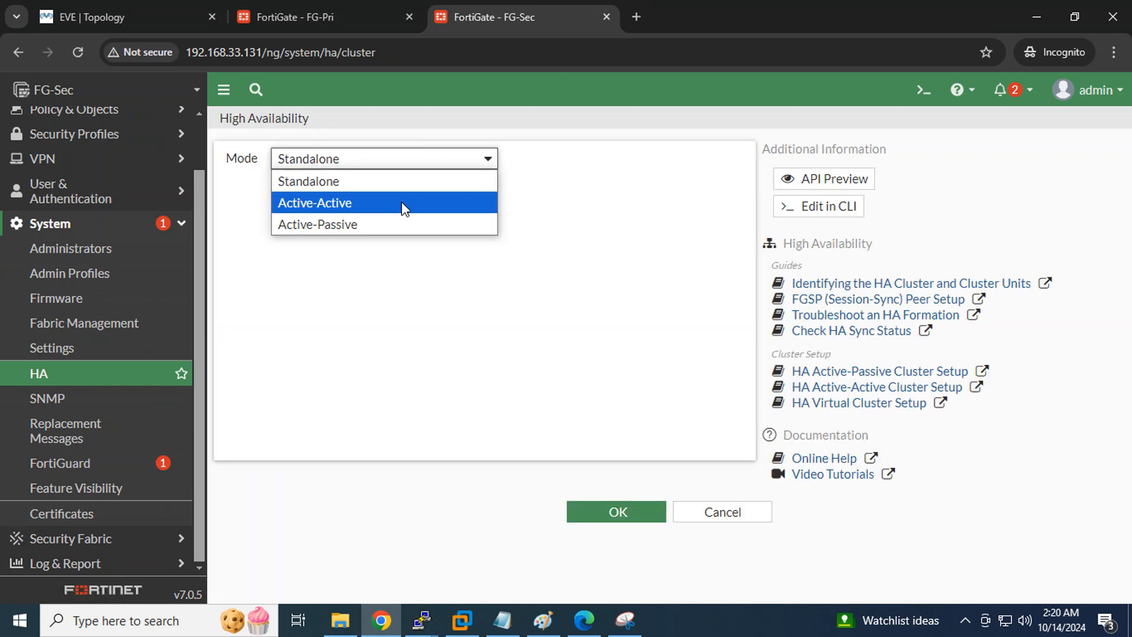
{"action": "left_click", "coordinate": [384, 225]}
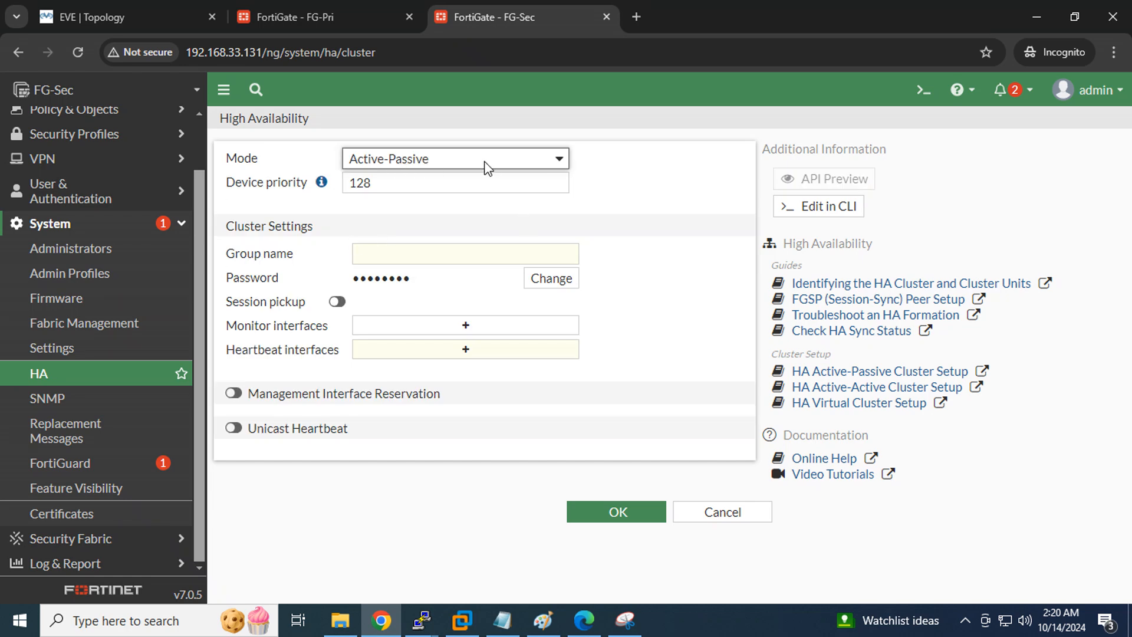
{"action": "key", "text": "Tab"}
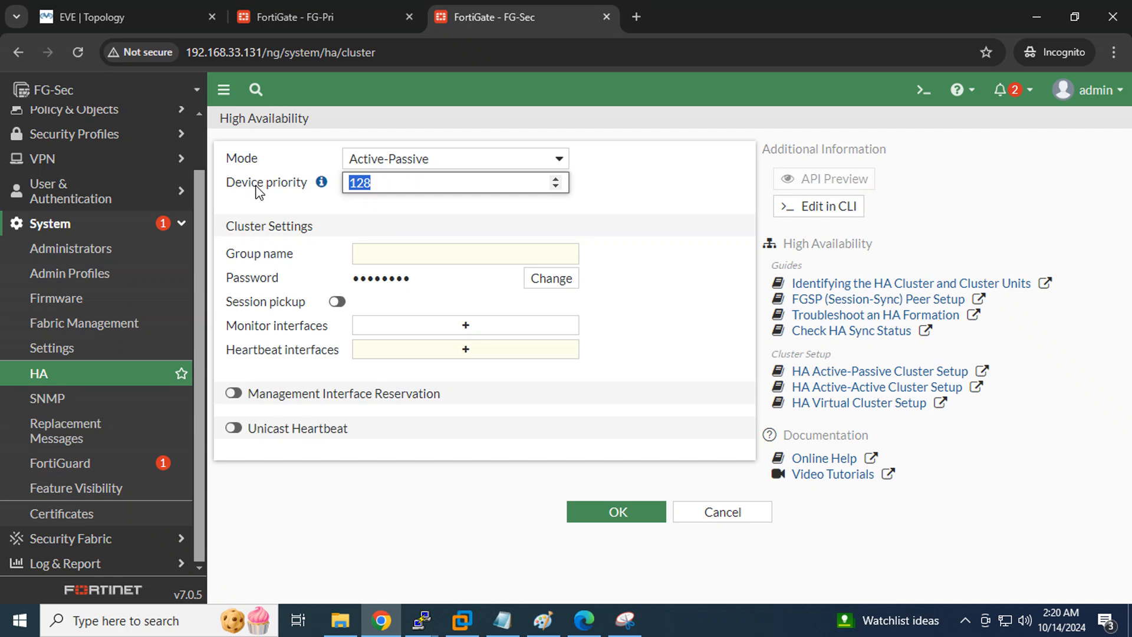
{"action": "type", "text": "50"}
{"action": "left_click", "coordinate": [583, 619]}
Highlight the 'host name & priority' must-differ prerequisite in HA.pdf
{"action": "scroll", "coordinate": [416, 417], "scroll_direction": "up", "scroll_amount": 5}
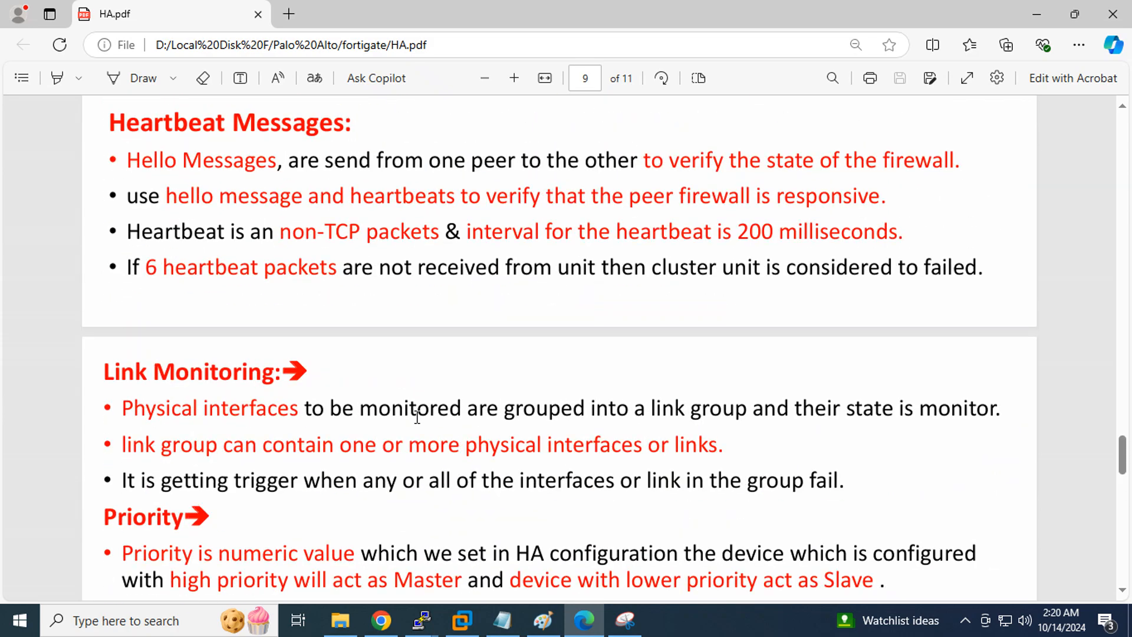
{"action": "scroll", "coordinate": [416, 416], "scroll_direction": "up", "scroll_amount": 12}
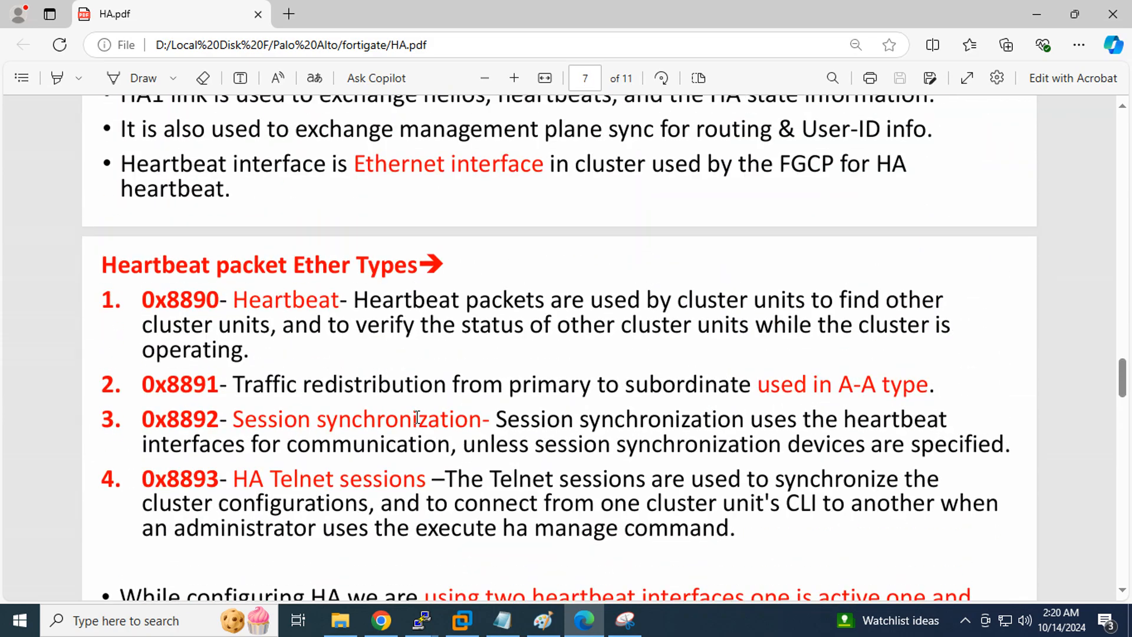
{"action": "scroll", "coordinate": [417, 416], "scroll_direction": "up", "scroll_amount": 5}
{"action": "scroll", "coordinate": [417, 417], "scroll_direction": "down", "scroll_amount": 3}
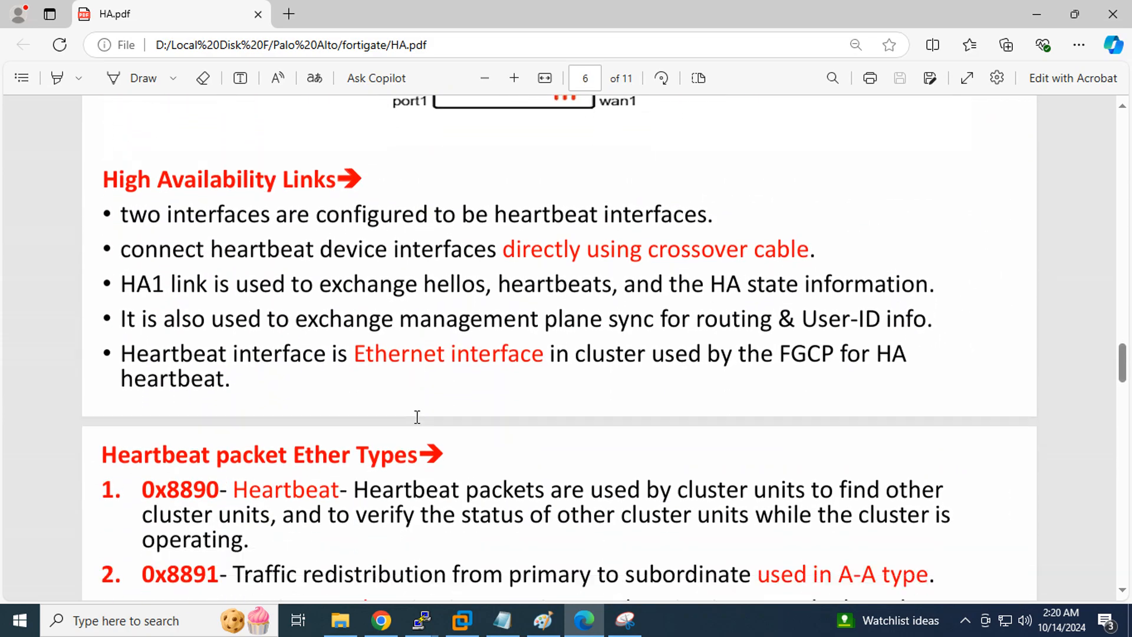
{"action": "scroll", "coordinate": [416, 416], "scroll_direction": "up", "scroll_amount": 10}
{"action": "scroll", "coordinate": [416, 416], "scroll_direction": "up", "scroll_amount": 15}
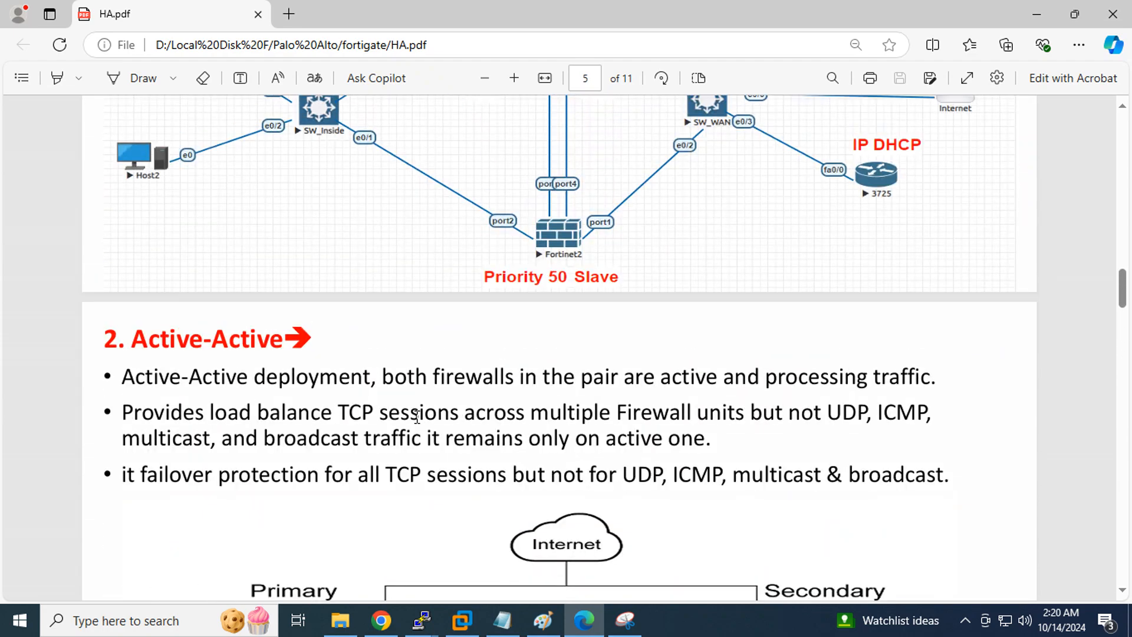
{"action": "scroll", "coordinate": [416, 417], "scroll_direction": "down", "scroll_amount": 3}
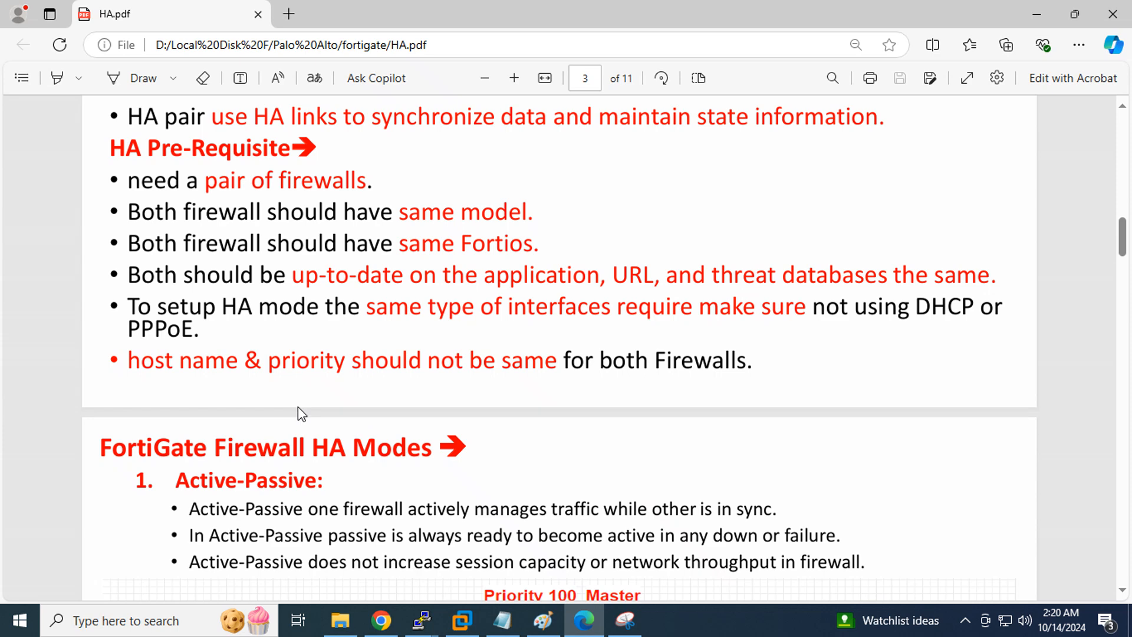
{"action": "left_click_drag", "start_coordinate": [133, 359], "coordinate": [341, 368]}
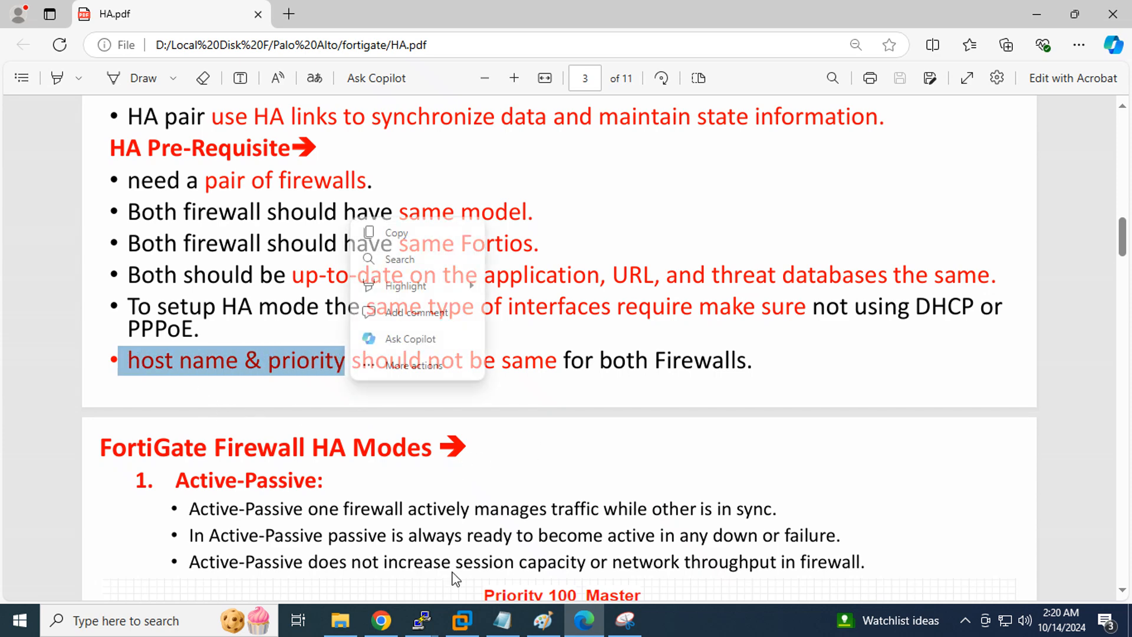
{"action": "left_click", "coordinate": [381, 620]}
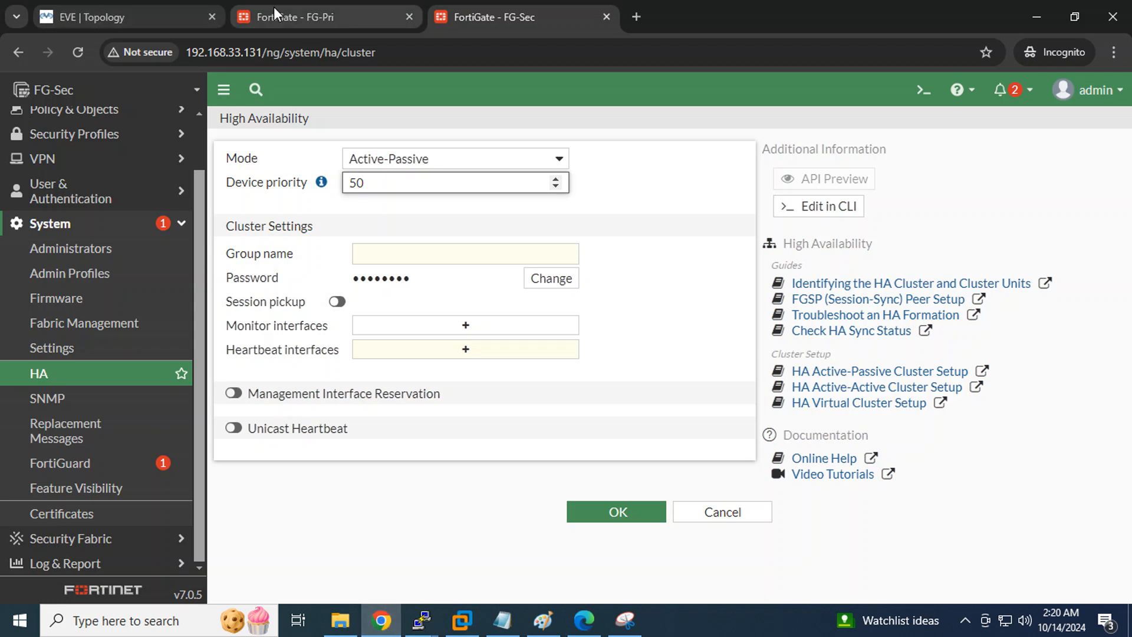
On FG-Sec, set group name HAFG, a new cluster password, and enable session pickup
{"action": "left_click", "coordinate": [318, 16]}
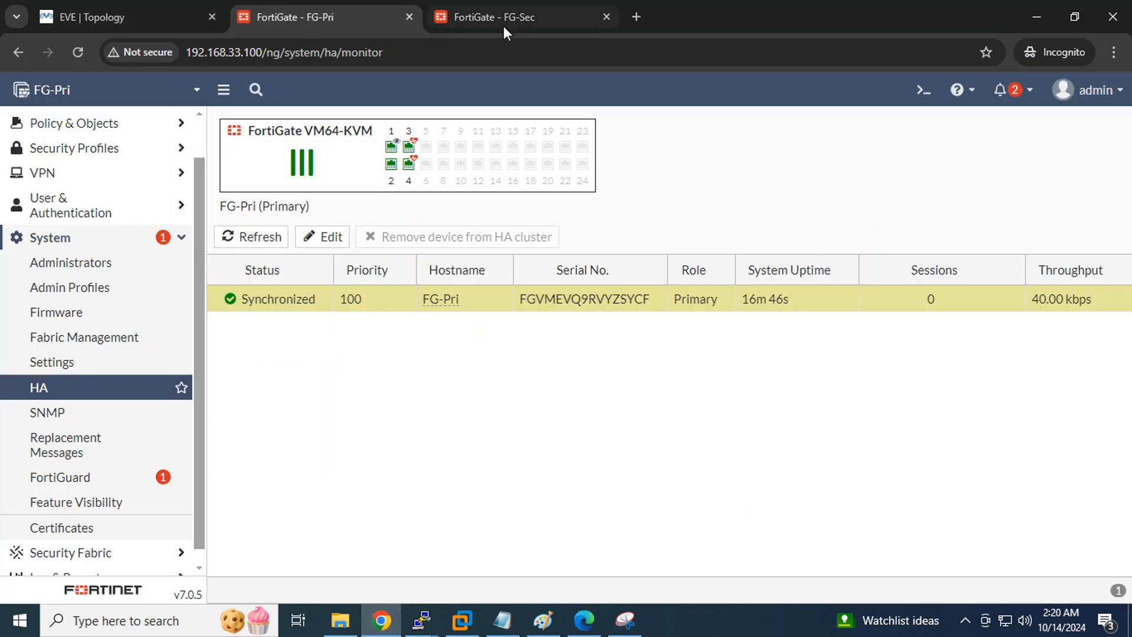
{"action": "left_click", "coordinate": [514, 13]}
{"action": "left_click_drag", "start_coordinate": [396, 176], "coordinate": [278, 193]}
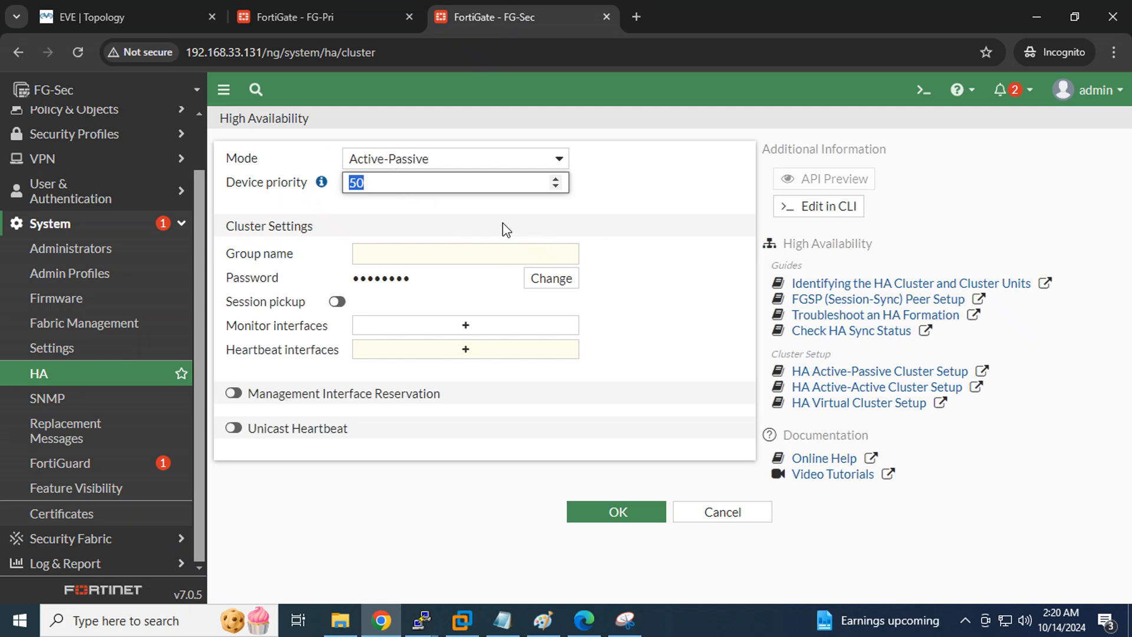
{"action": "left_click", "coordinate": [445, 253]}
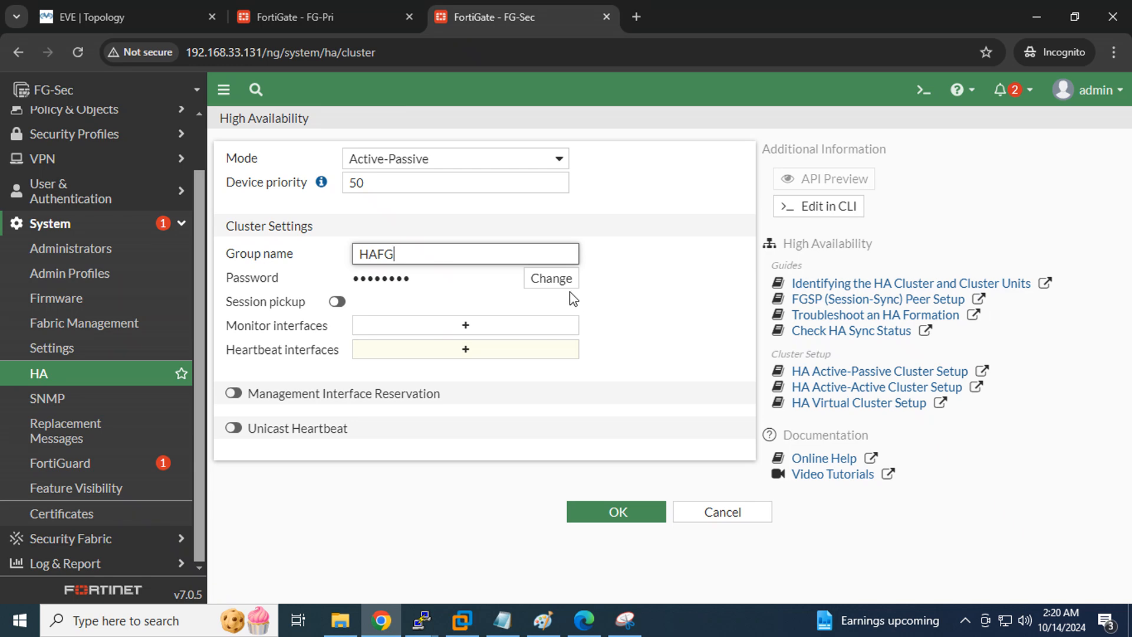
{"action": "left_click", "coordinate": [548, 278]}
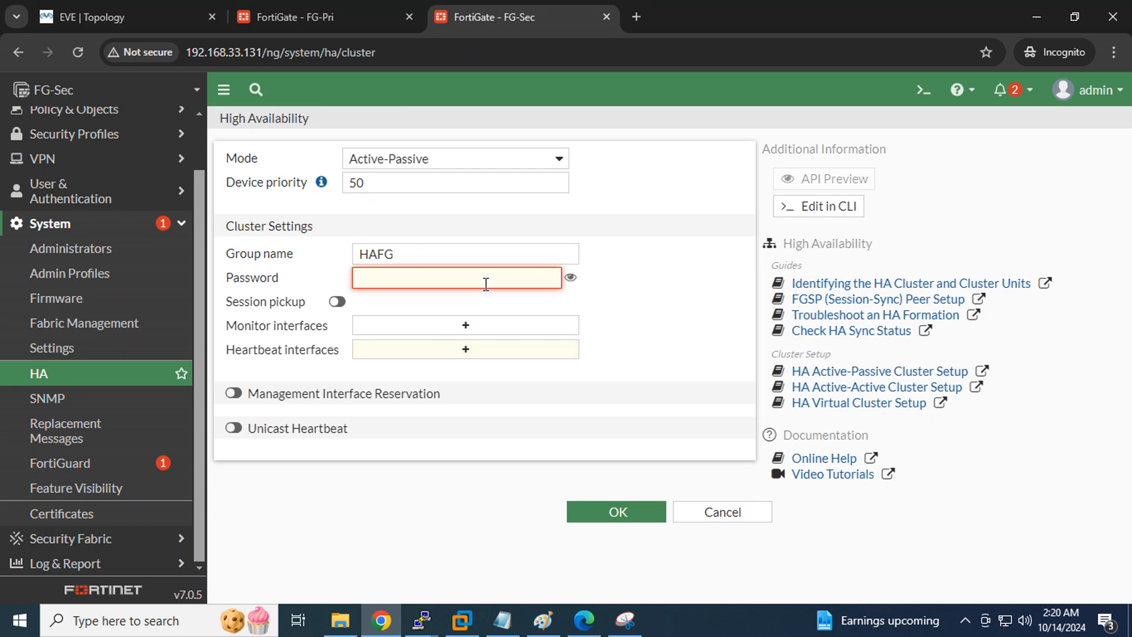
{"action": "type", "text": "f"}
{"action": "left_click", "coordinate": [337, 301]}
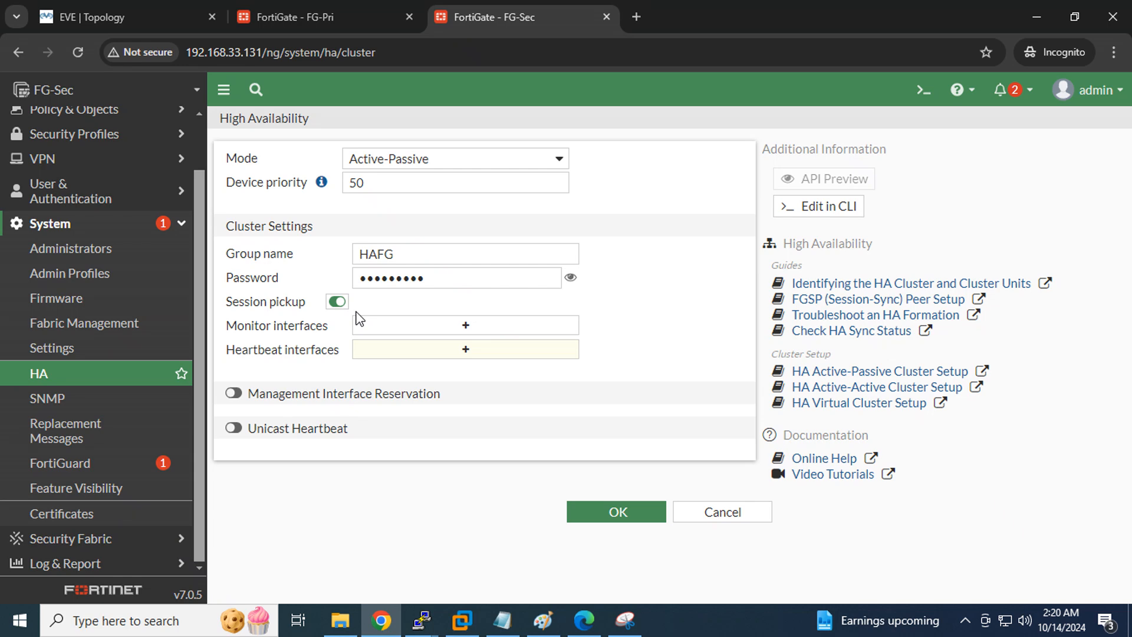
Add port1 to FG-Sec's monitored interfaces for failover
{"action": "left_click", "coordinate": [464, 330]}
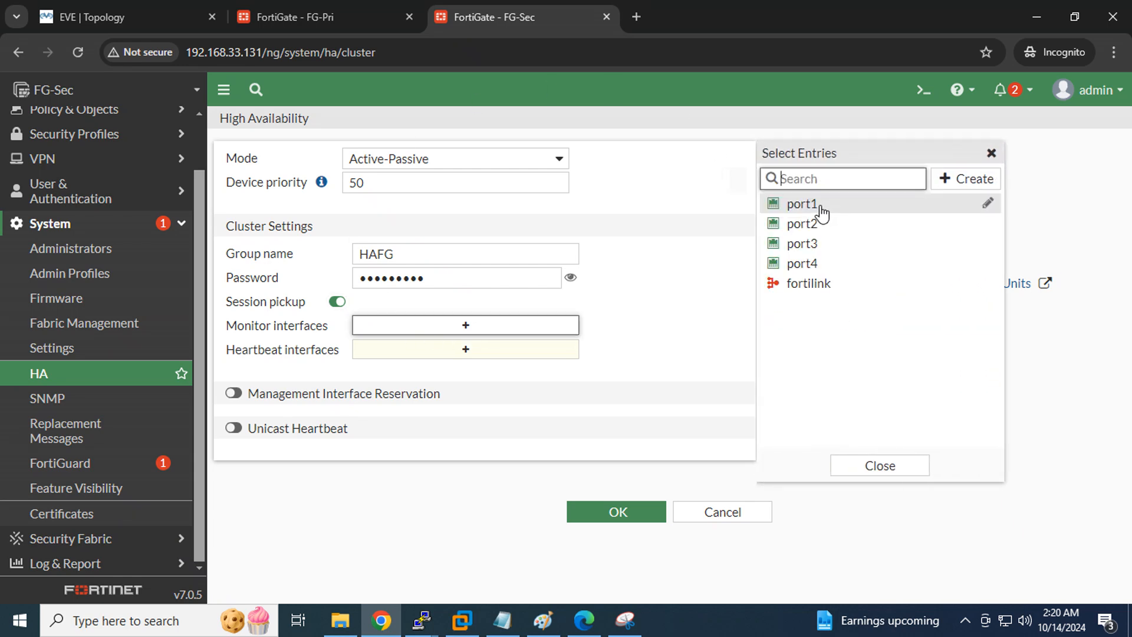
{"action": "left_click", "coordinate": [803, 205]}
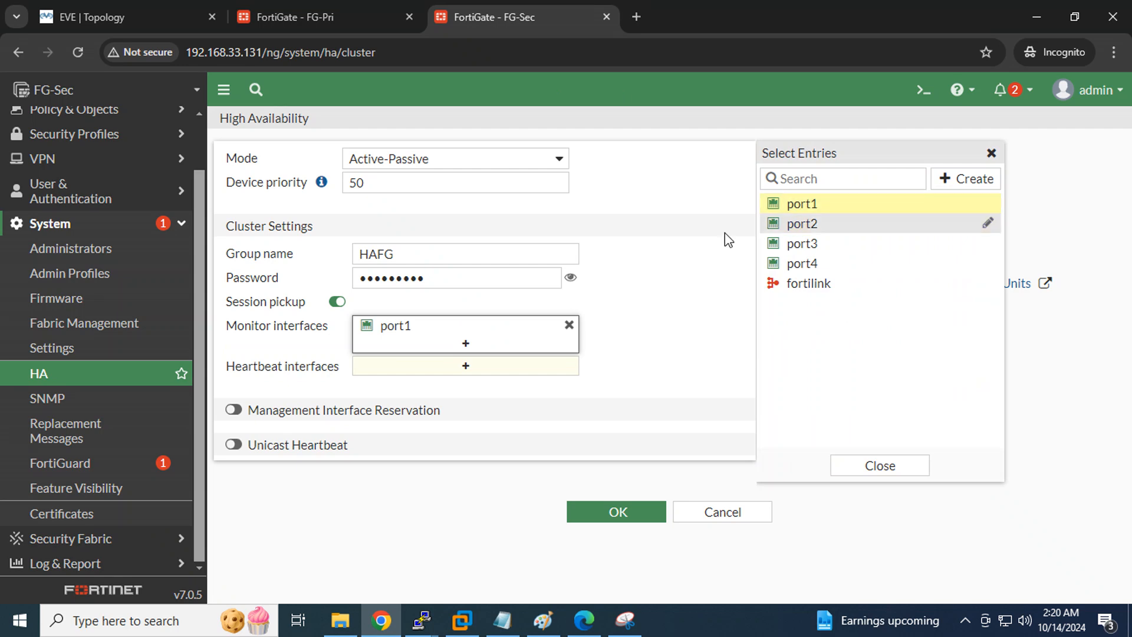
{"action": "left_click", "coordinate": [133, 11]}
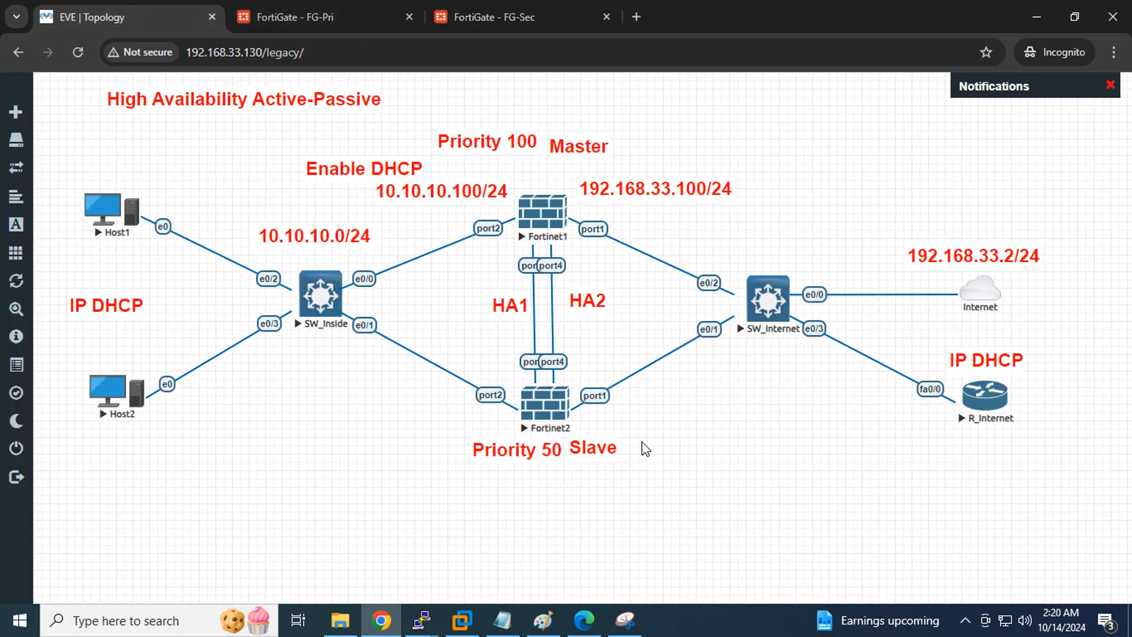
{"action": "left_click", "coordinate": [483, 9]}
Use port3 and port4 as heartbeats, slide port3 priority to 512, and save
{"action": "left_click", "coordinate": [444, 370]}
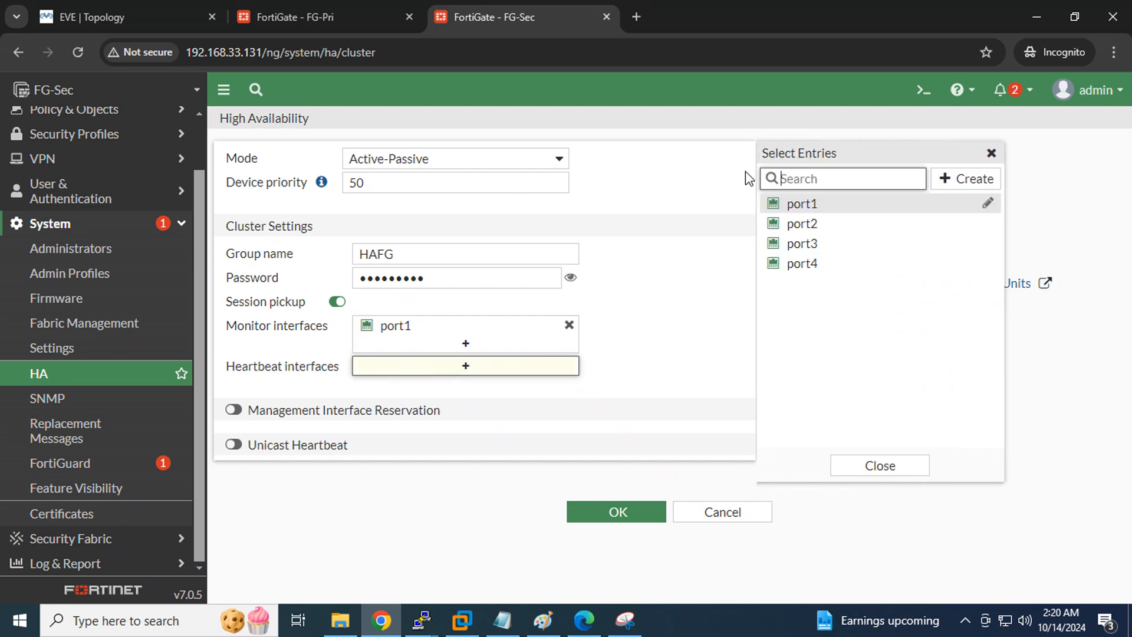
{"action": "left_click", "coordinate": [812, 244]}
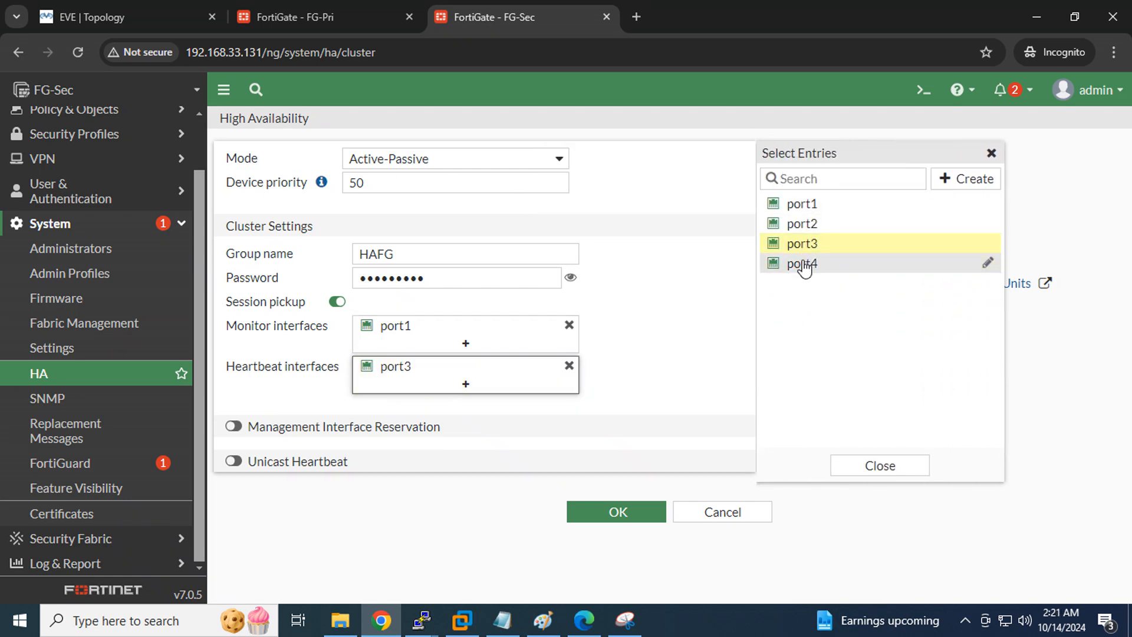
{"action": "left_click", "coordinate": [803, 264]}
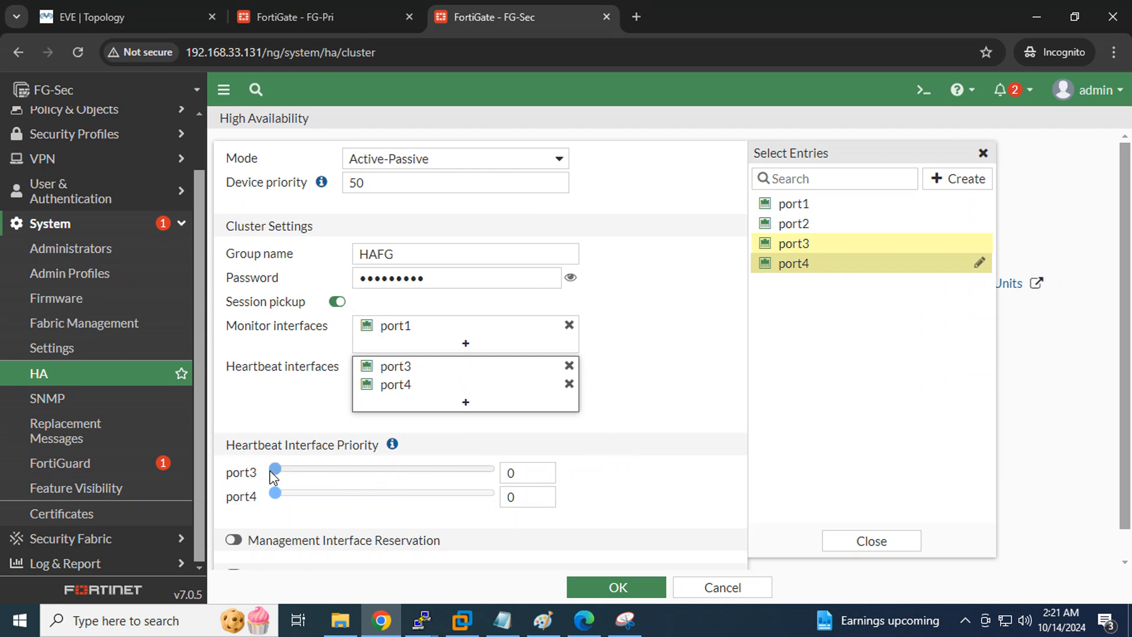
{"action": "left_click_drag", "start_coordinate": [274, 476], "coordinate": [607, 475]}
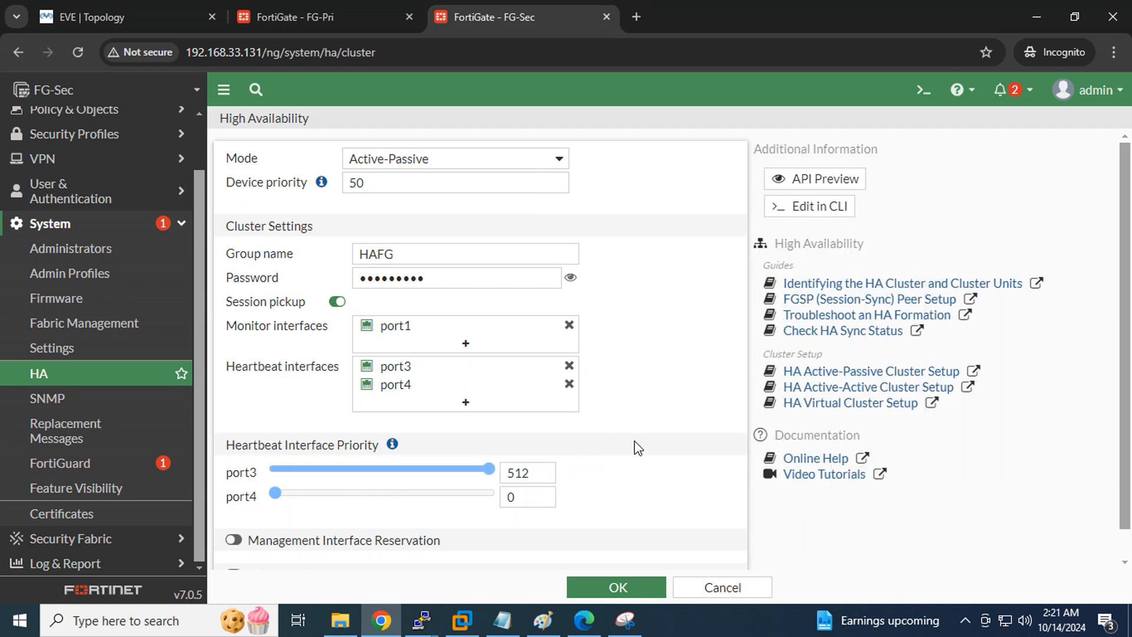
{"action": "scroll", "coordinate": [637, 448], "scroll_direction": "down", "scroll_amount": 1}
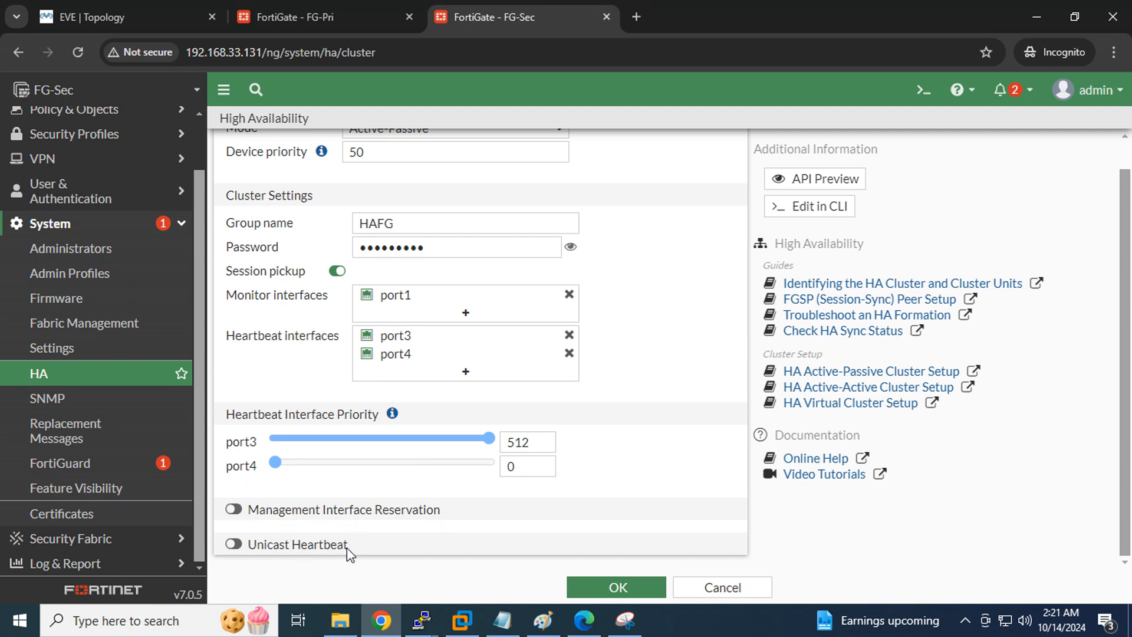
{"action": "left_click", "coordinate": [602, 590]}
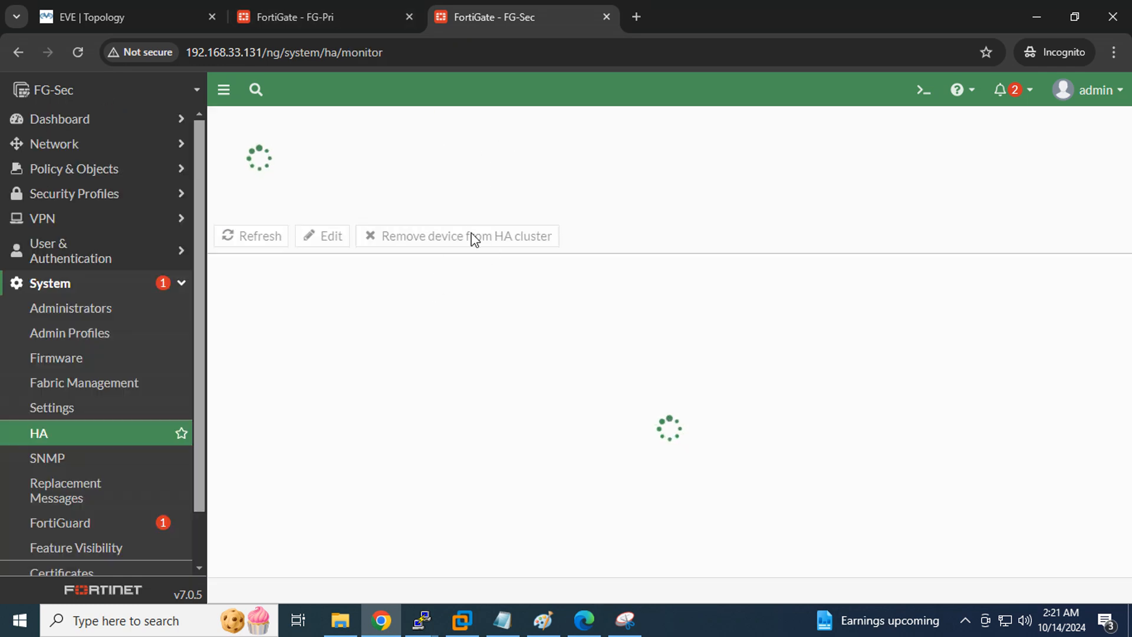
Reload the FG-Sec page and FG-Pri's HA monitor to list the cluster members
{"action": "left_click", "coordinate": [78, 50]}
{"action": "left_click", "coordinate": [264, 52]}
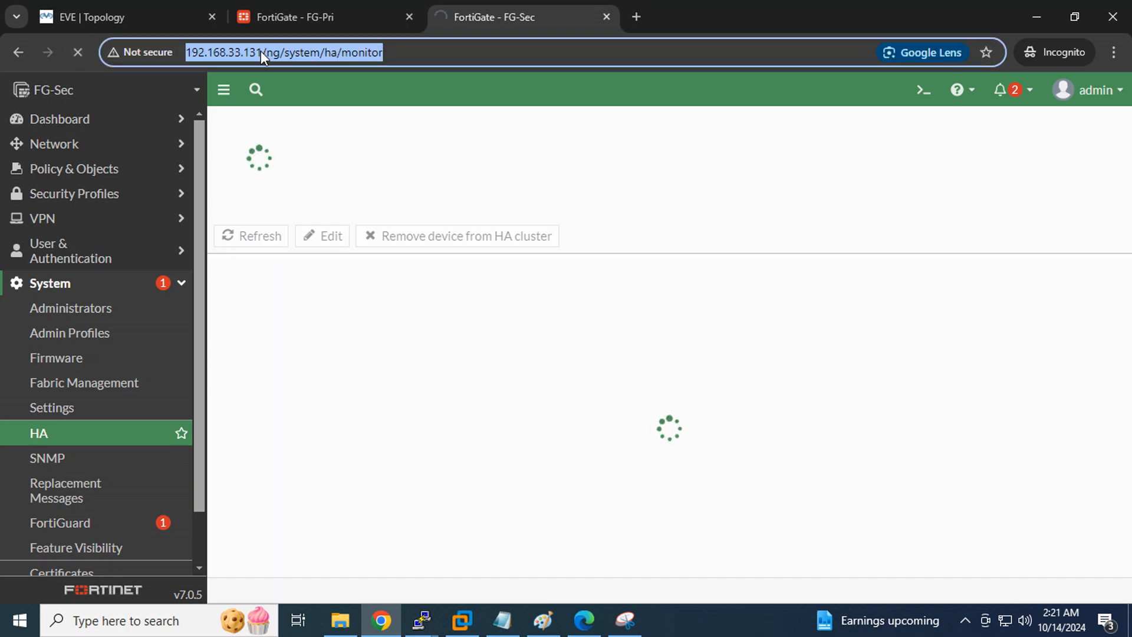
{"action": "left_click", "coordinate": [261, 51]}
{"action": "left_click_drag", "start_coordinate": [263, 52], "coordinate": [152, 52]}
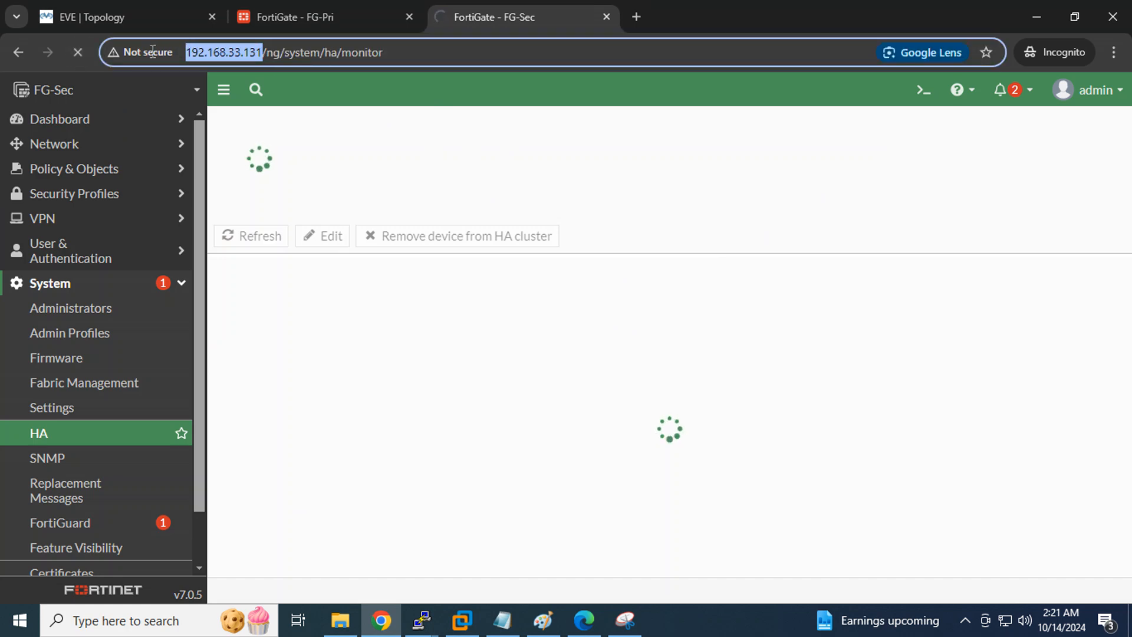
{"action": "left_click", "coordinate": [323, 8]}
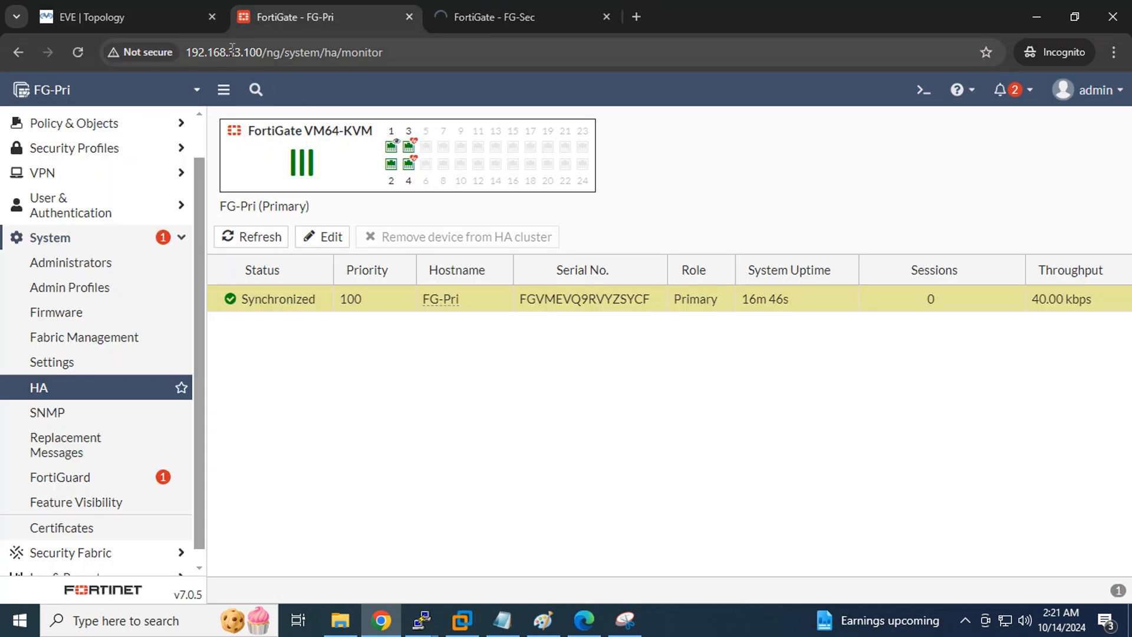
{"action": "left_click", "coordinate": [513, 23]}
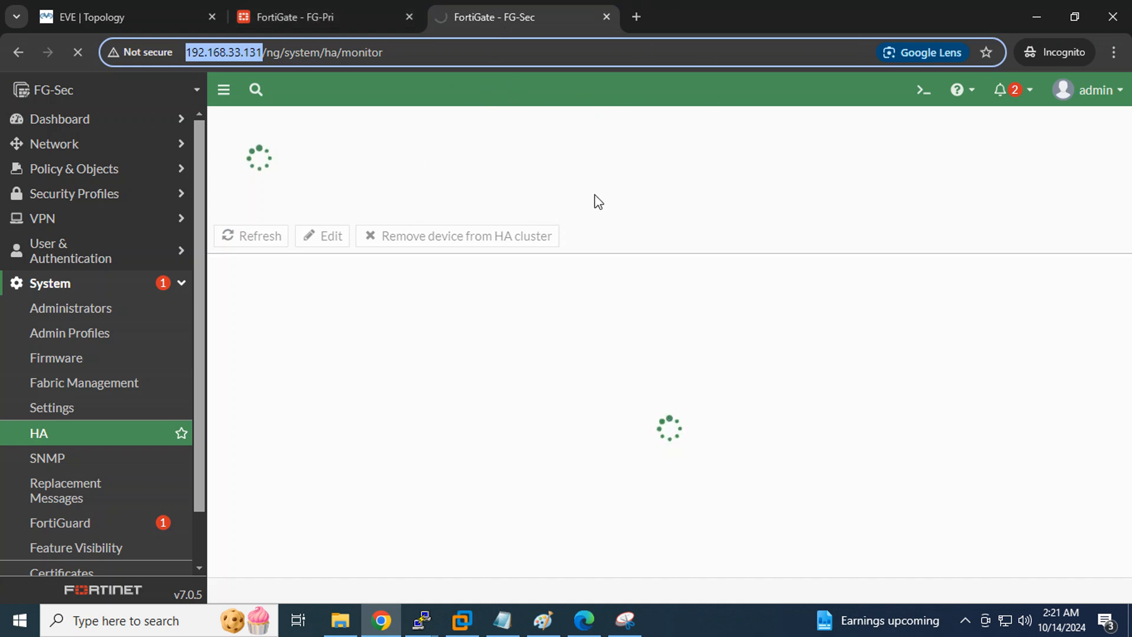
{"action": "left_click", "coordinate": [307, 15]}
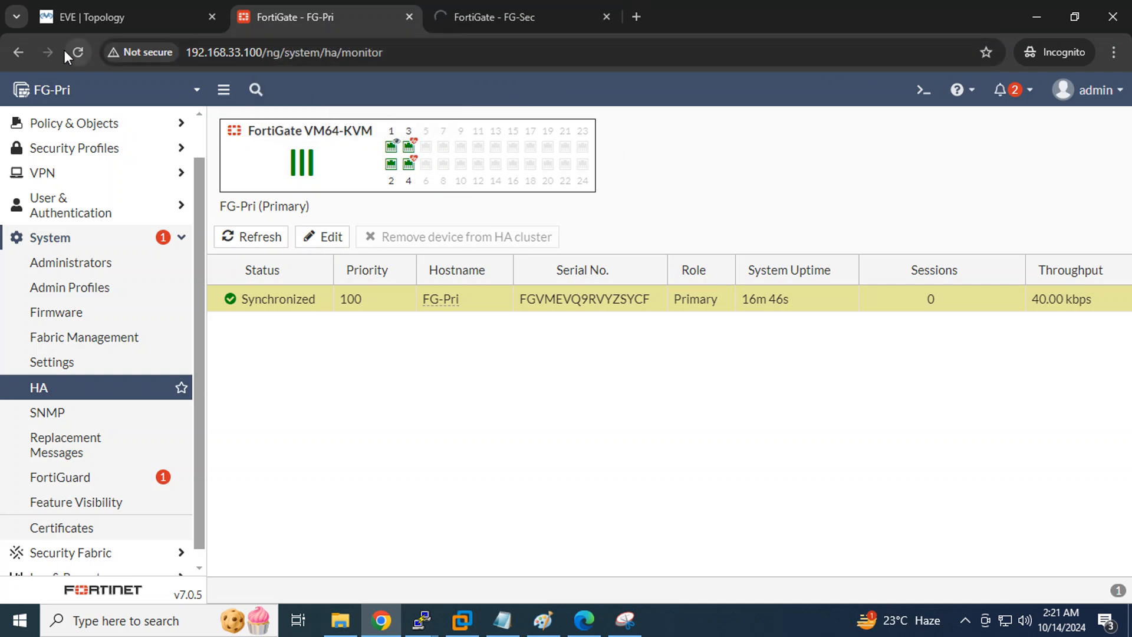
{"action": "left_click", "coordinate": [78, 51]}
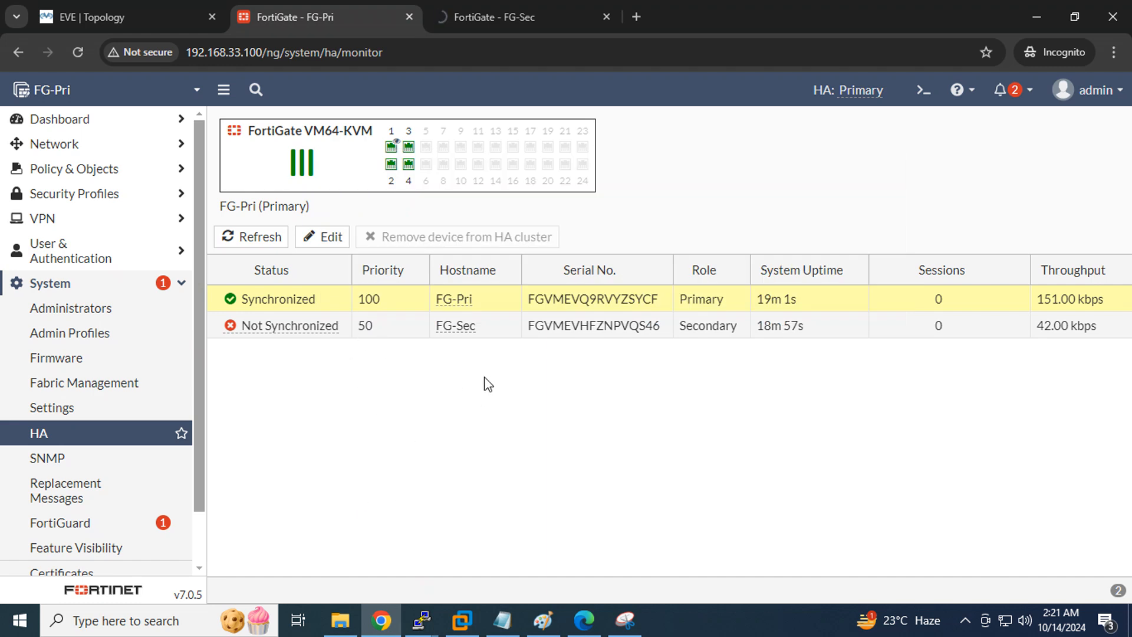
Refresh the cluster table showing FG-Sec as unsynchronized Secondary, then open Fortinet2's console
{"action": "mouse_move", "coordinate": [461, 335]}
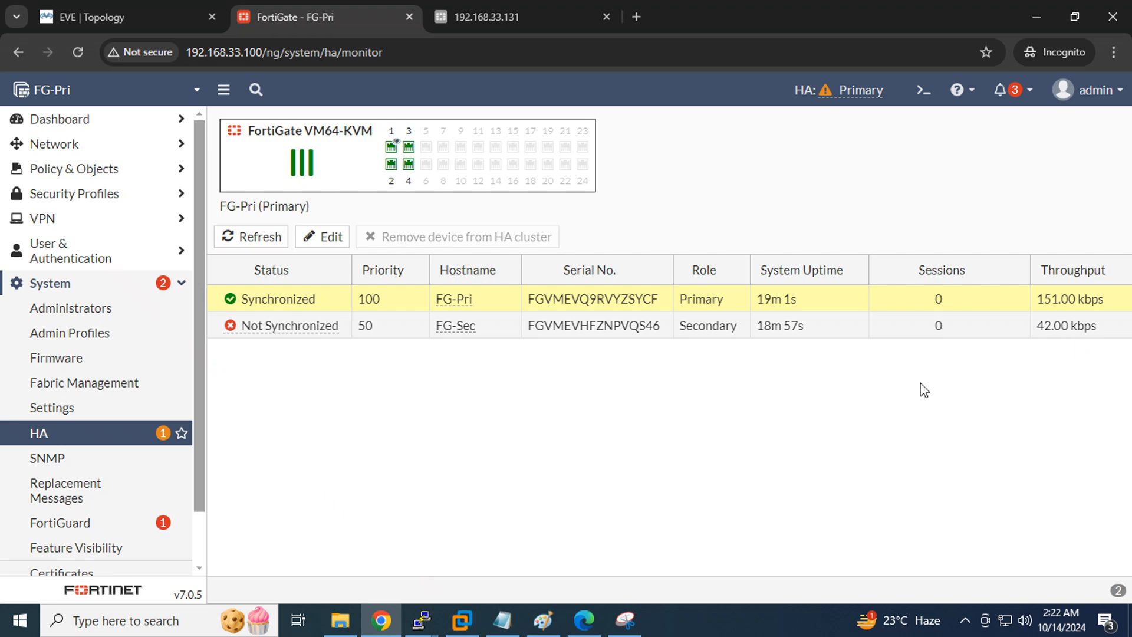
{"action": "mouse_move", "coordinate": [265, 326]}
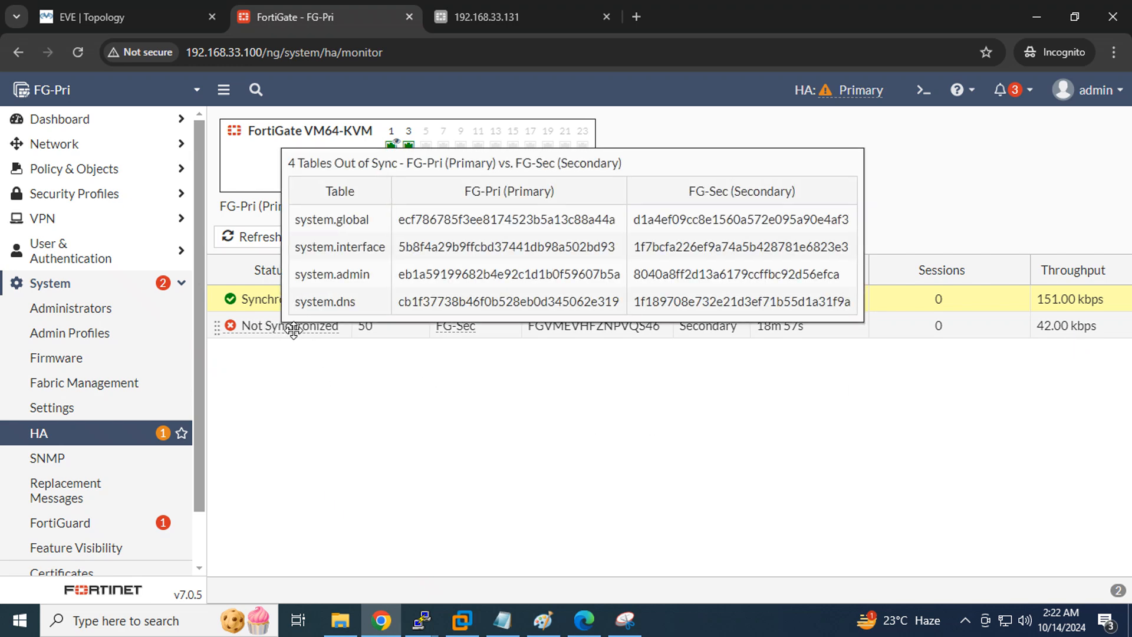
{"action": "left_click", "coordinate": [244, 238]}
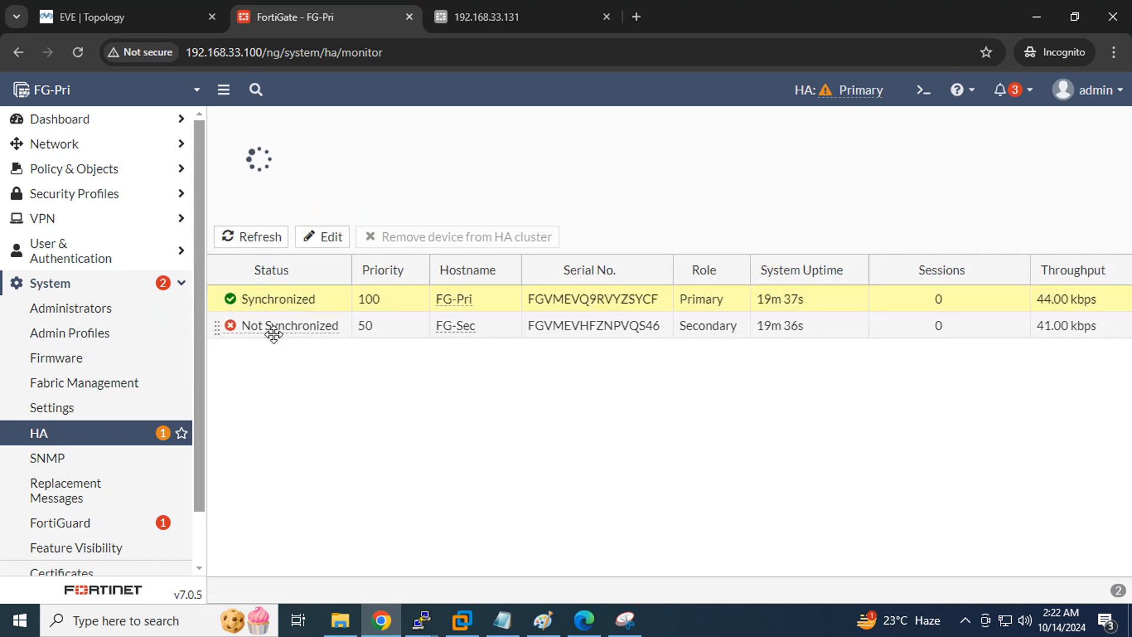
{"action": "left_click", "coordinate": [270, 245]}
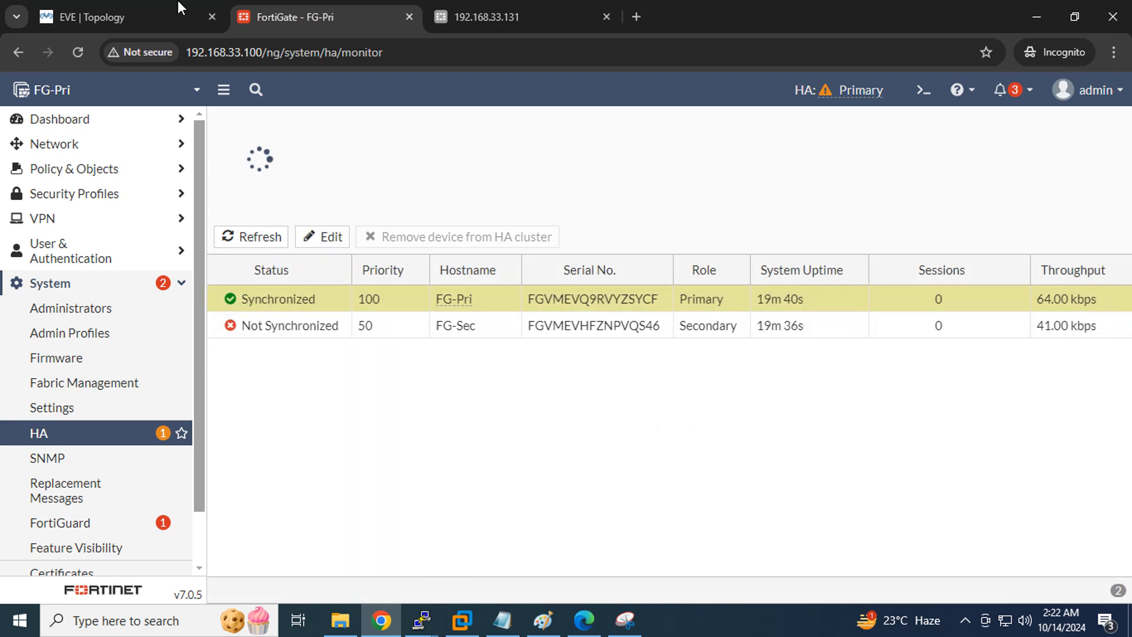
{"action": "left_click", "coordinate": [136, 18]}
{"action": "left_click", "coordinate": [544, 403]}
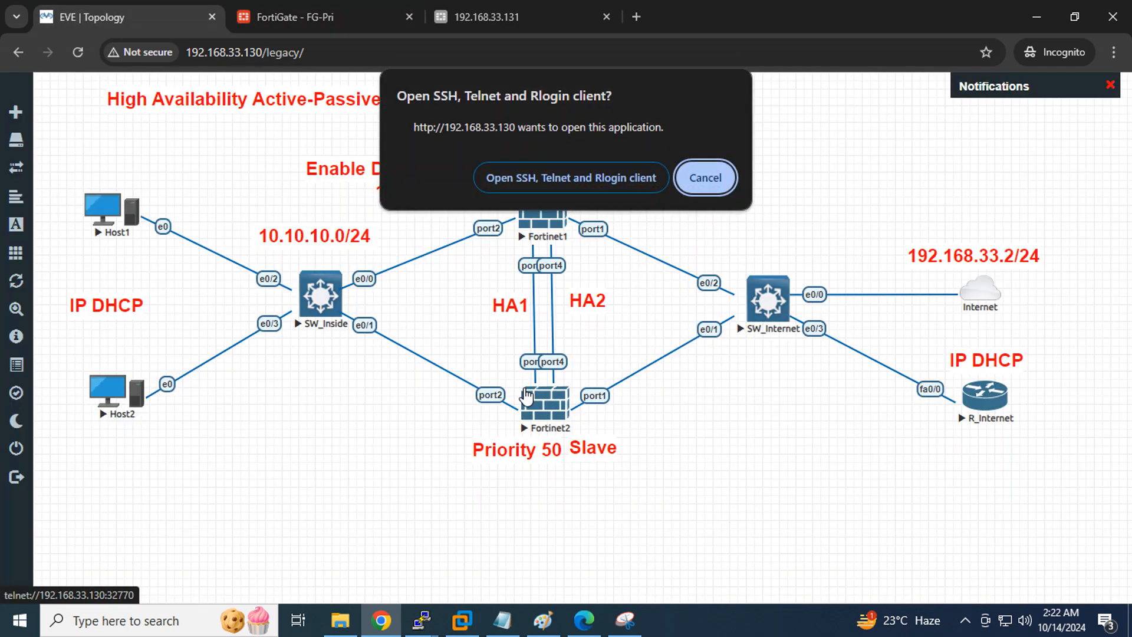
Open the Fortinet2 console and log in to FG-Sec as admin with the account password
{"action": "left_click", "coordinate": [543, 170]}
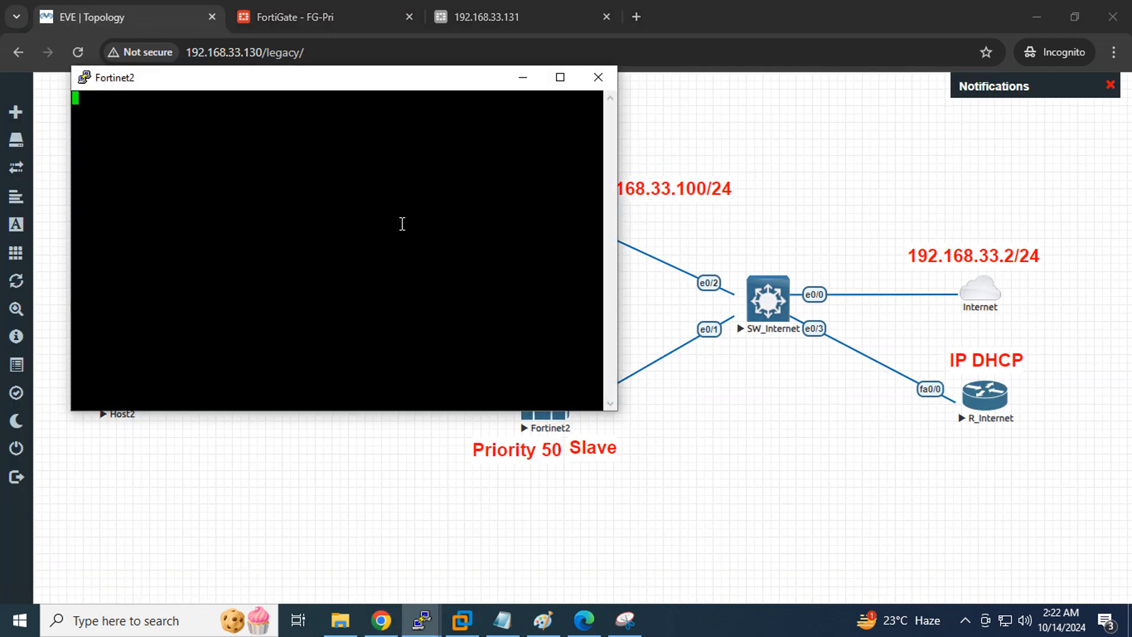
{"action": "key", "text": "Return"}
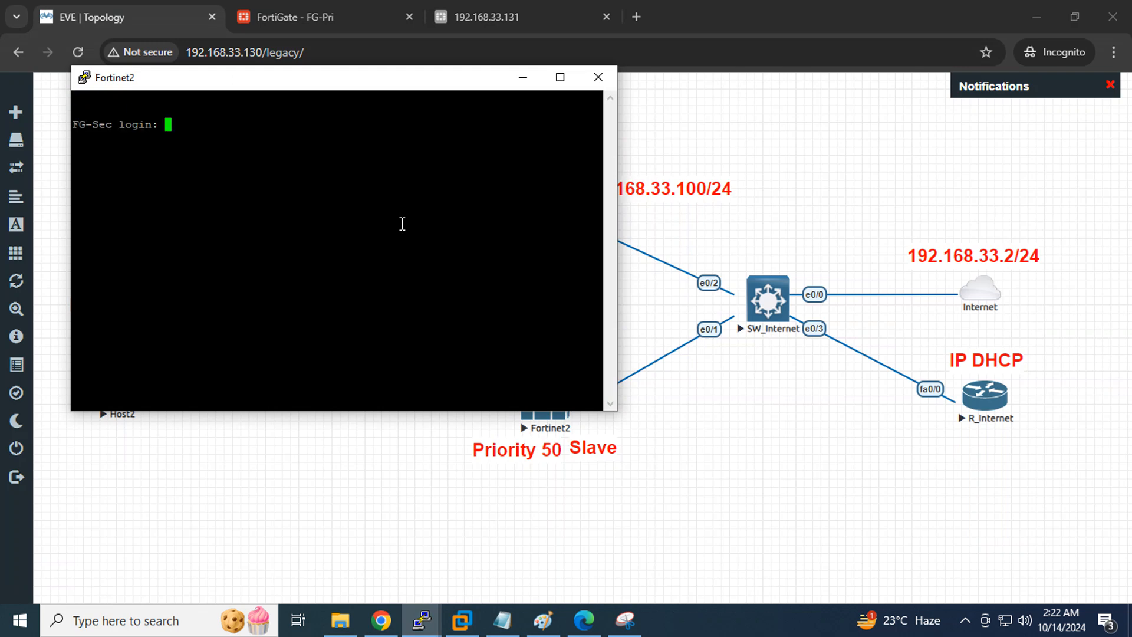
{"action": "type", "text": "admin"}
{"action": "key", "text": "Return"}
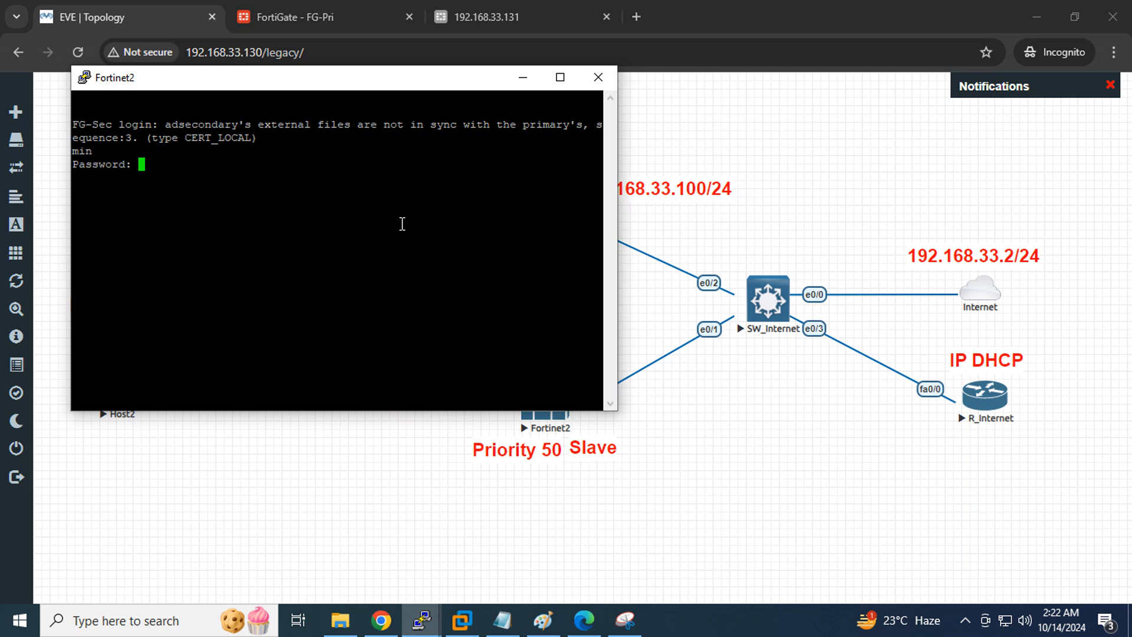
{"action": "key", "text": "Return"}
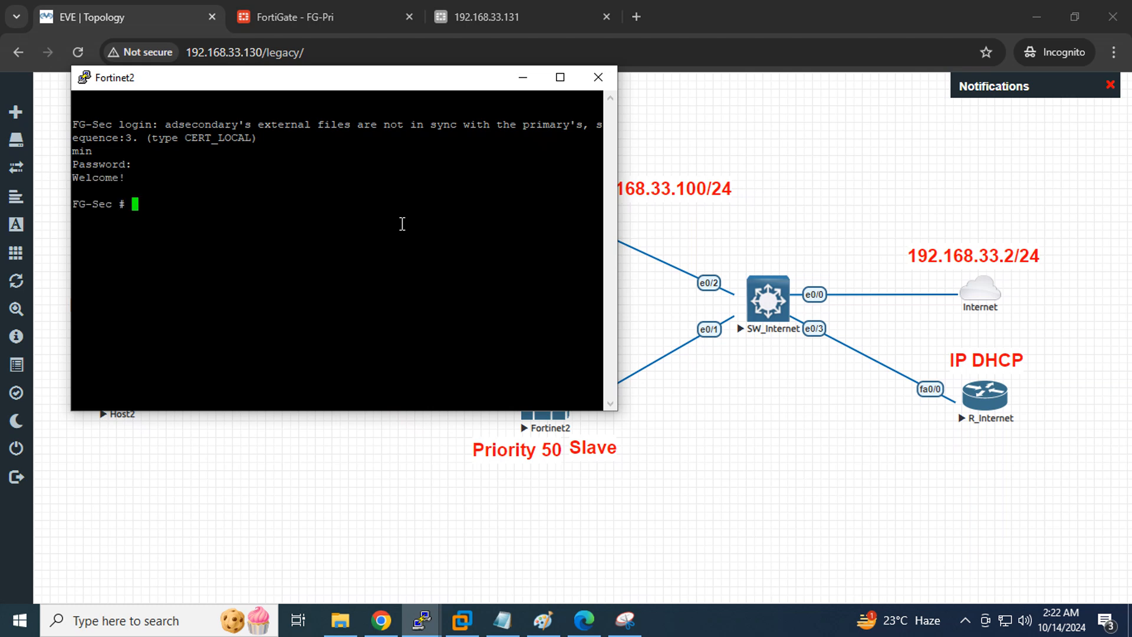
Maximize the FG-Sec console and highlight the message that its CERT_LOCAL files are out of sync
{"action": "left_click", "coordinate": [560, 77]}
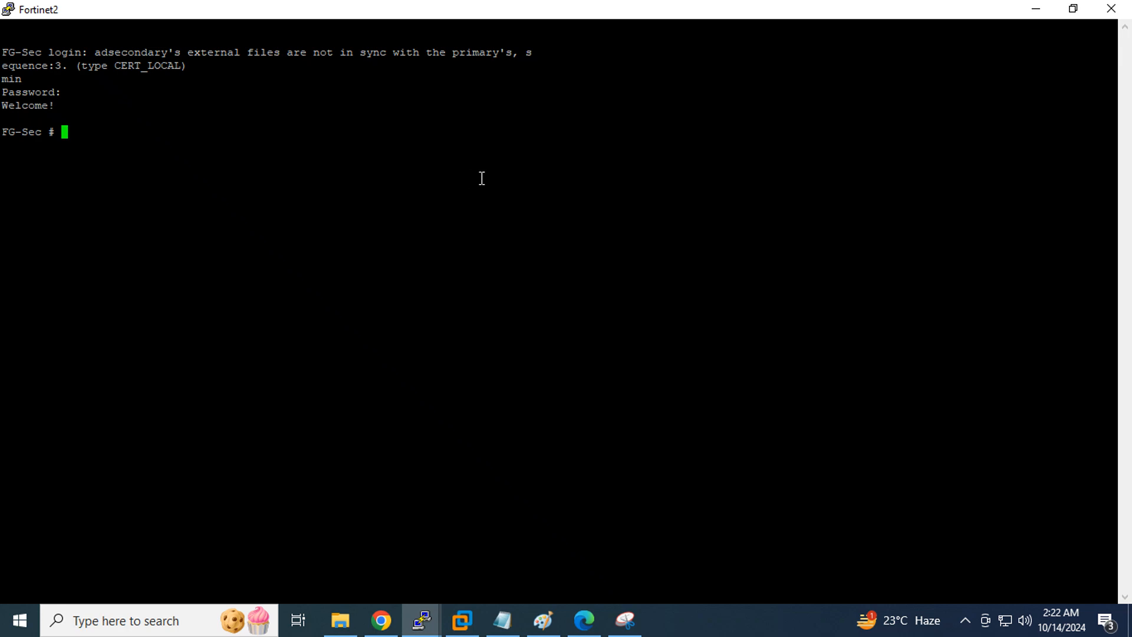
{"action": "key", "text": "Return"}
{"action": "left_click", "coordinate": [1082, 14]}
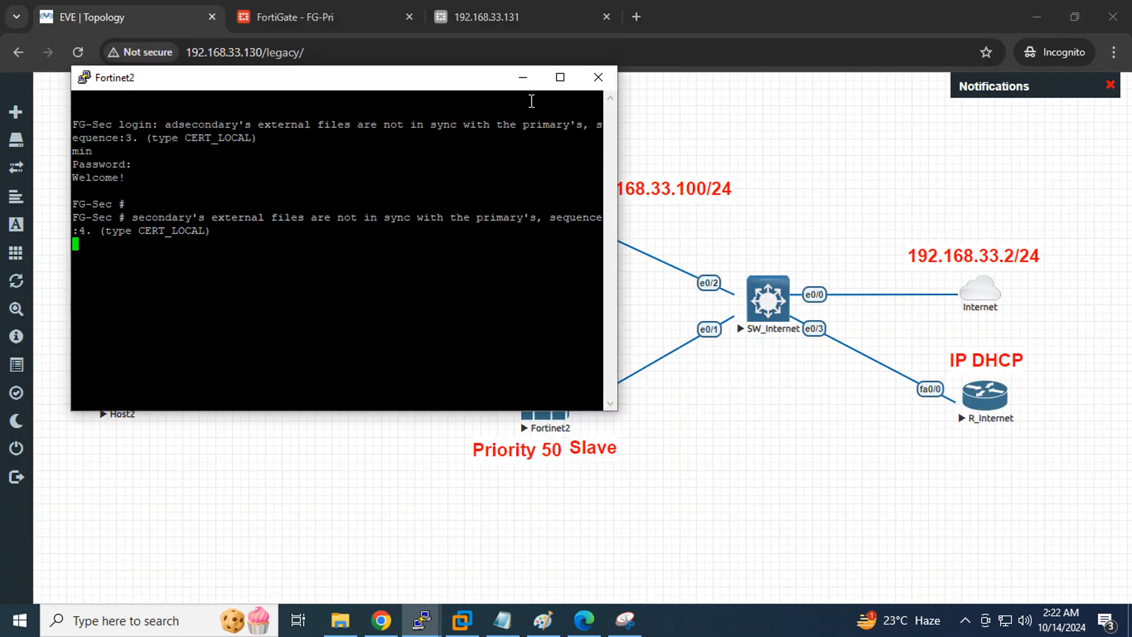
{"action": "left_click", "coordinate": [560, 77]}
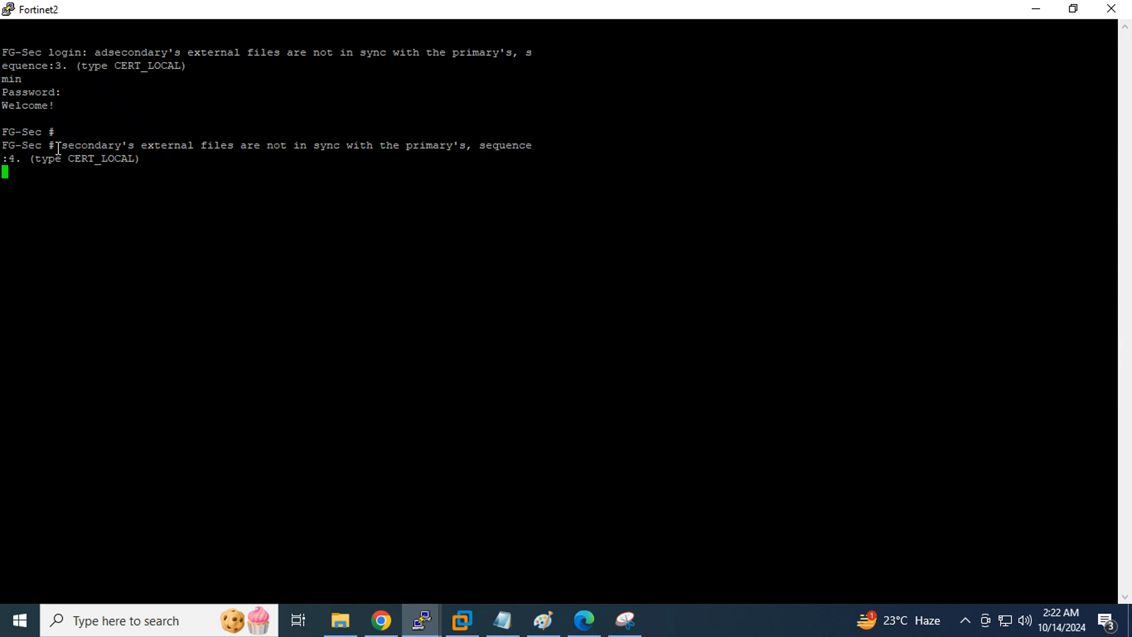
{"action": "left_click_drag", "start_coordinate": [54, 147], "coordinate": [532, 160]}
{"action": "left_click", "coordinate": [471, 216]}
{"action": "key", "text": "Return"}
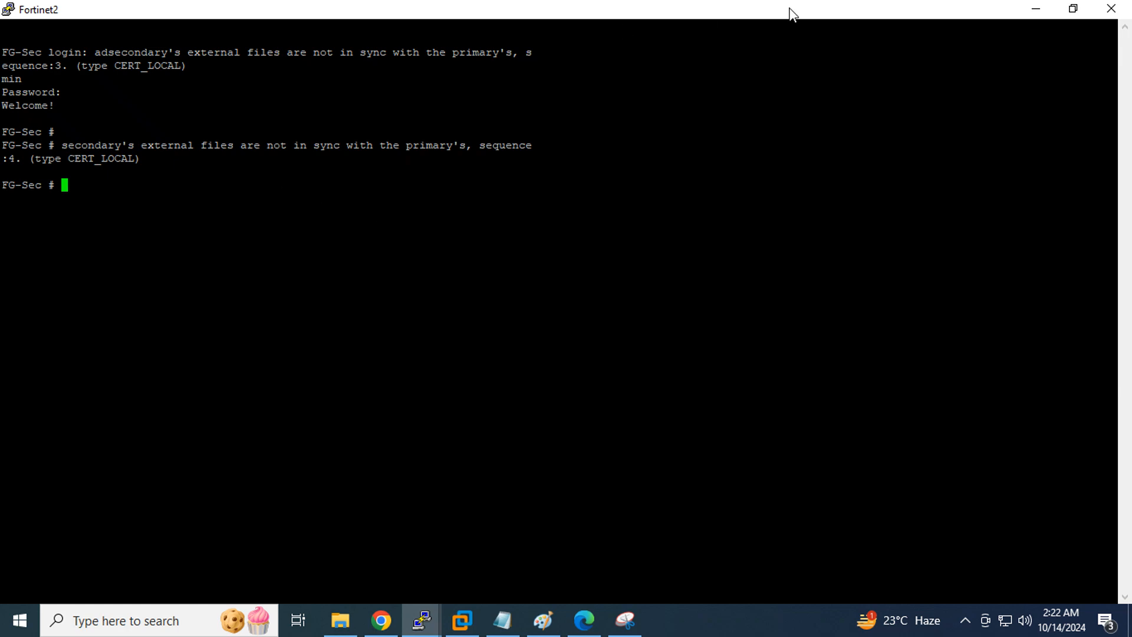
{"action": "left_click", "coordinate": [1072, 9]}
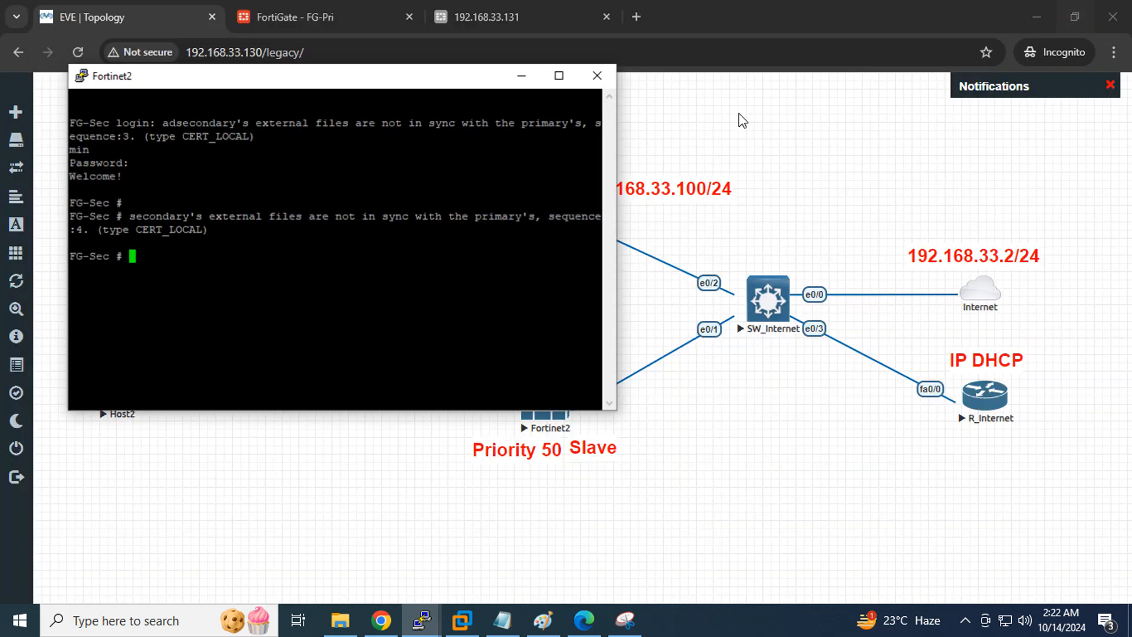
Refresh FG-Pri's HA monitor to confirm FG-Sec is still Not Synchronized, then bring up the HA.pdf notes
{"action": "left_click", "coordinate": [326, 20]}
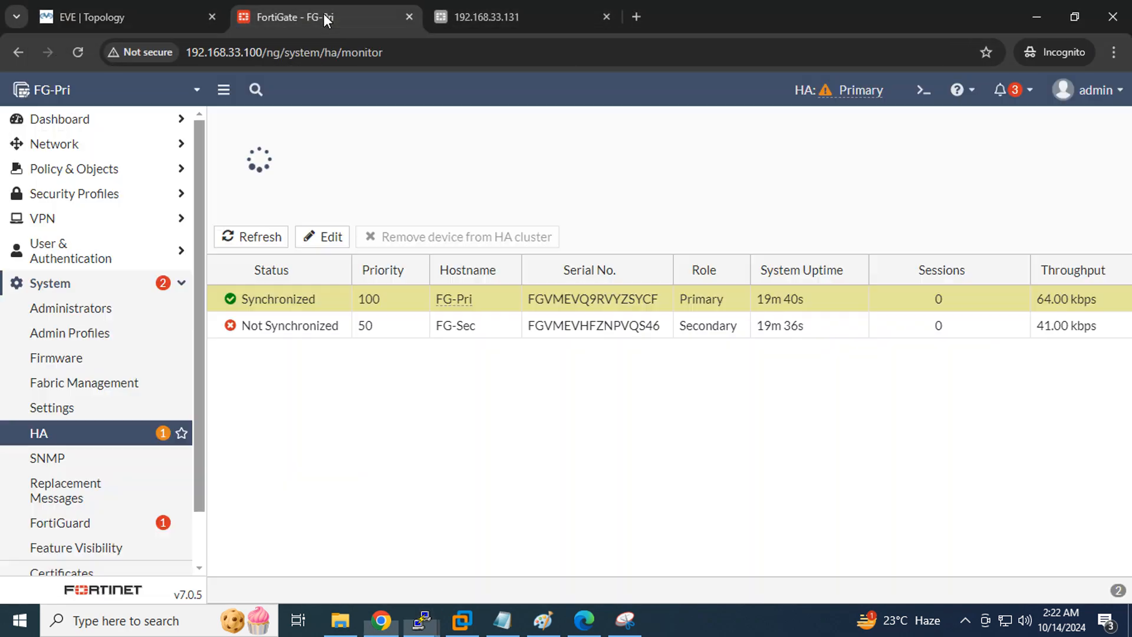
{"action": "left_click", "coordinate": [84, 45]}
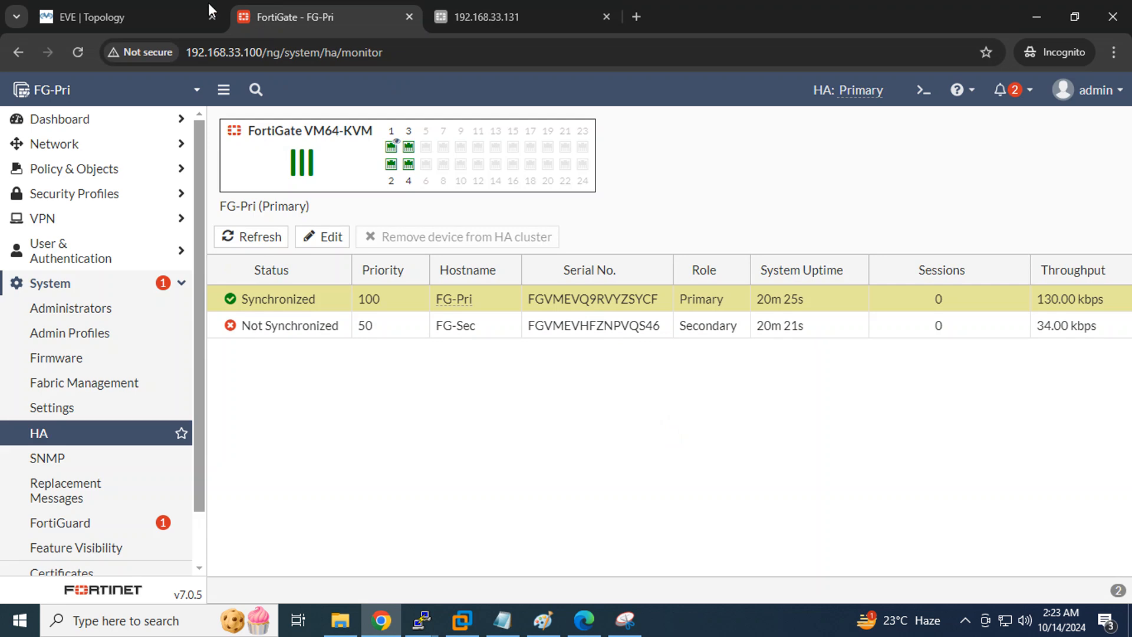
{"action": "left_click", "coordinate": [126, 14]}
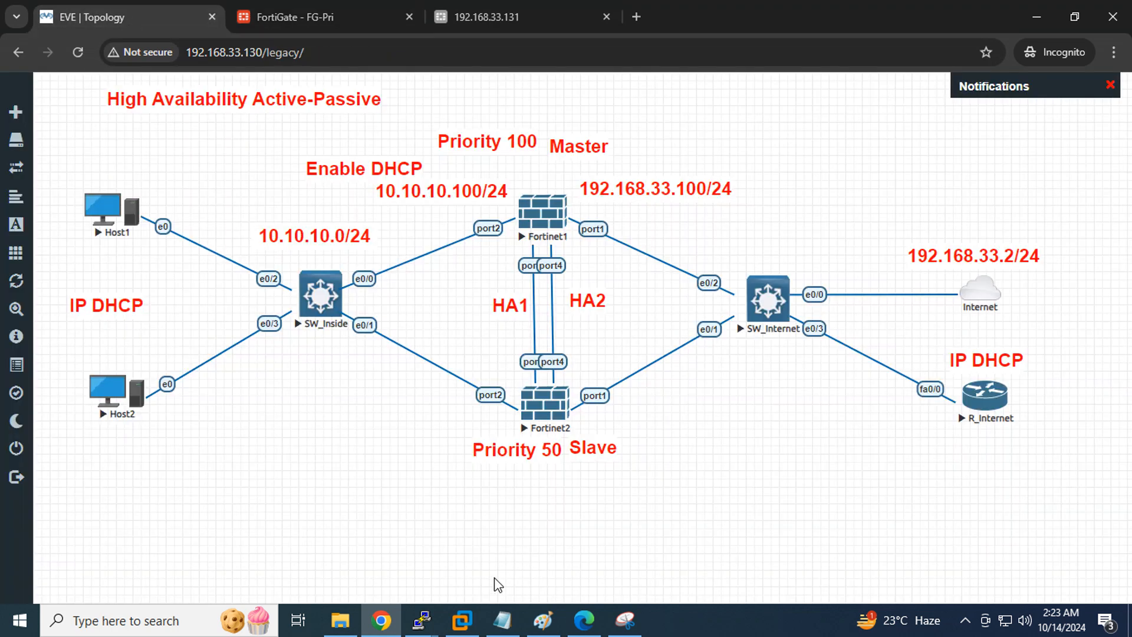
{"action": "left_click", "coordinate": [582, 625]}
Read HA.pdf pages 4 to 9 on heartbeats, session pickup and HA override, then return to the topology
{"action": "scroll", "coordinate": [443, 337], "scroll_direction": "down", "scroll_amount": 15}
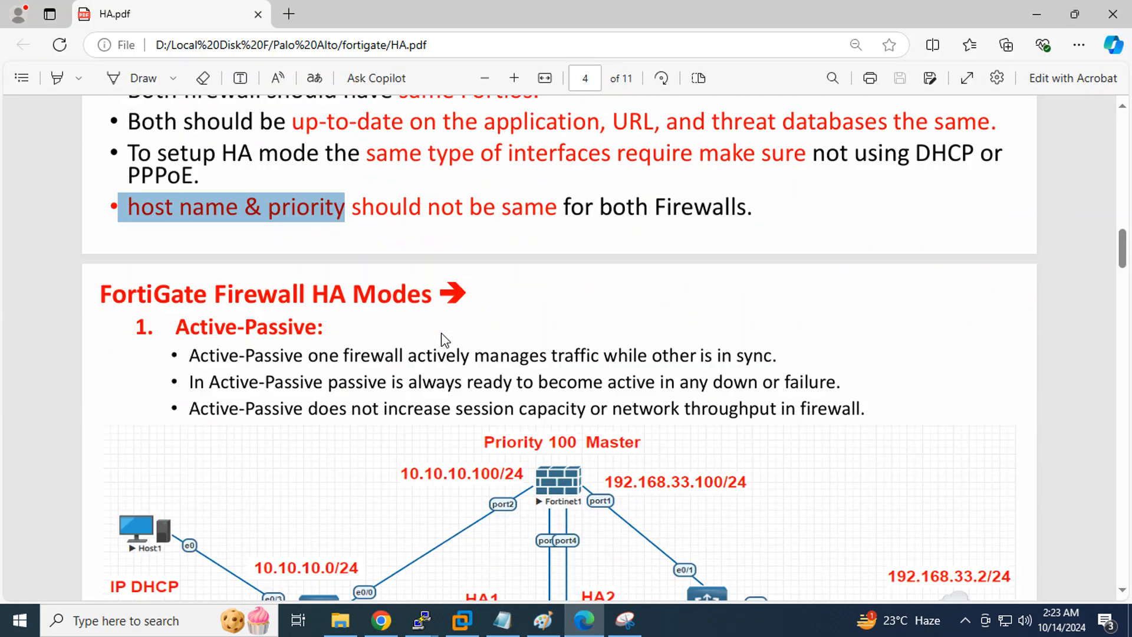
{"action": "scroll", "coordinate": [445, 341], "scroll_direction": "down", "scroll_amount": 20}
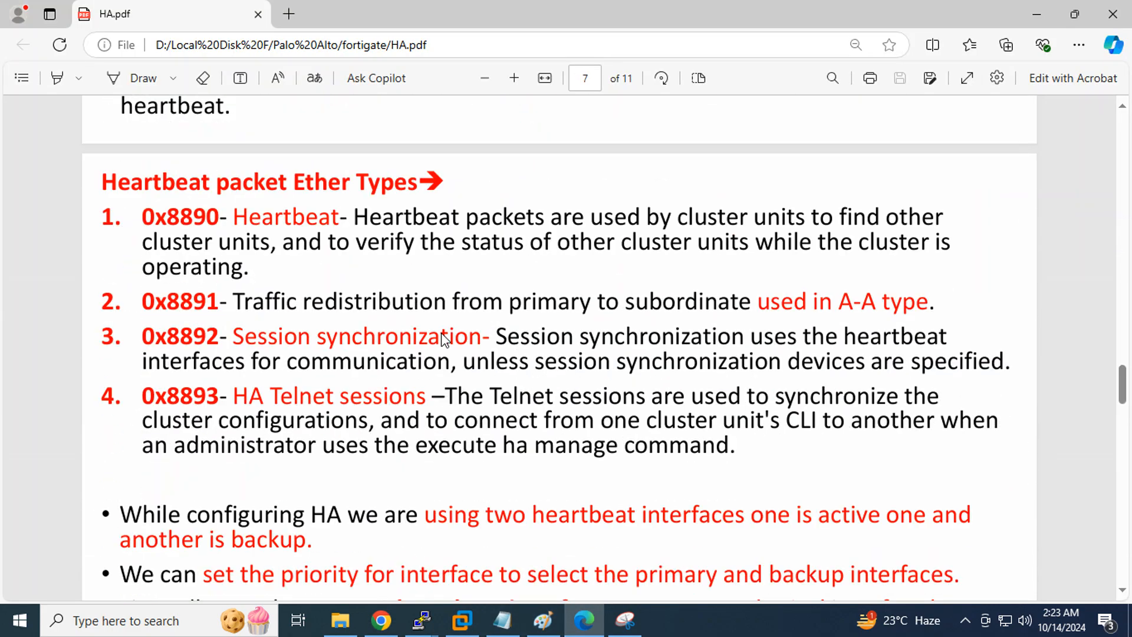
{"action": "scroll", "coordinate": [445, 341], "scroll_direction": "down", "scroll_amount": 12}
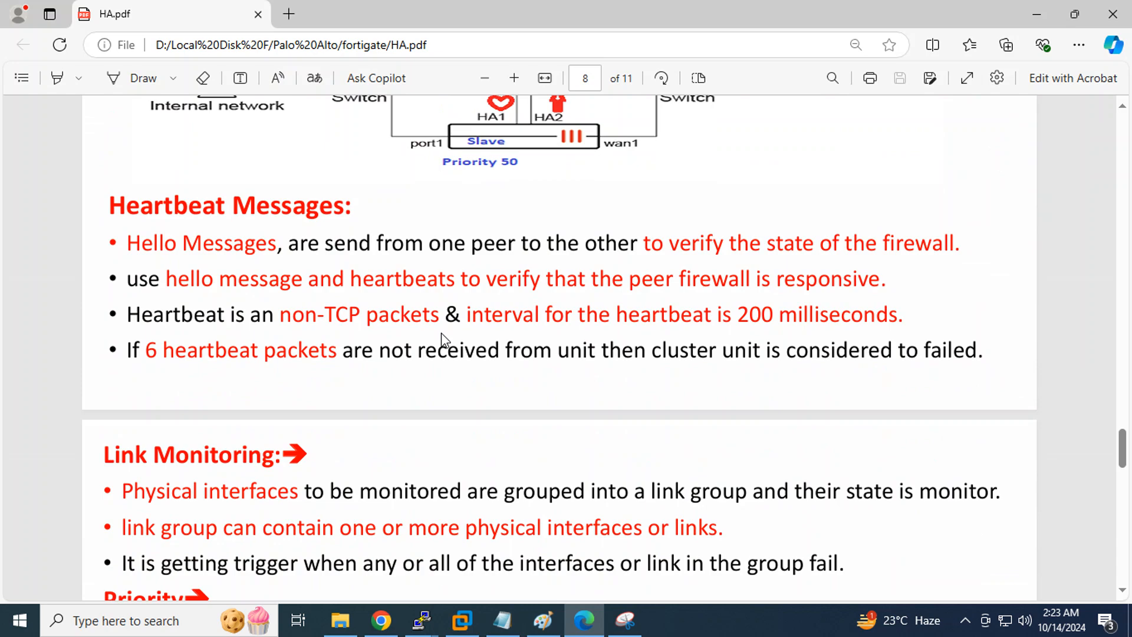
{"action": "scroll", "coordinate": [442, 336], "scroll_direction": "down", "scroll_amount": 4}
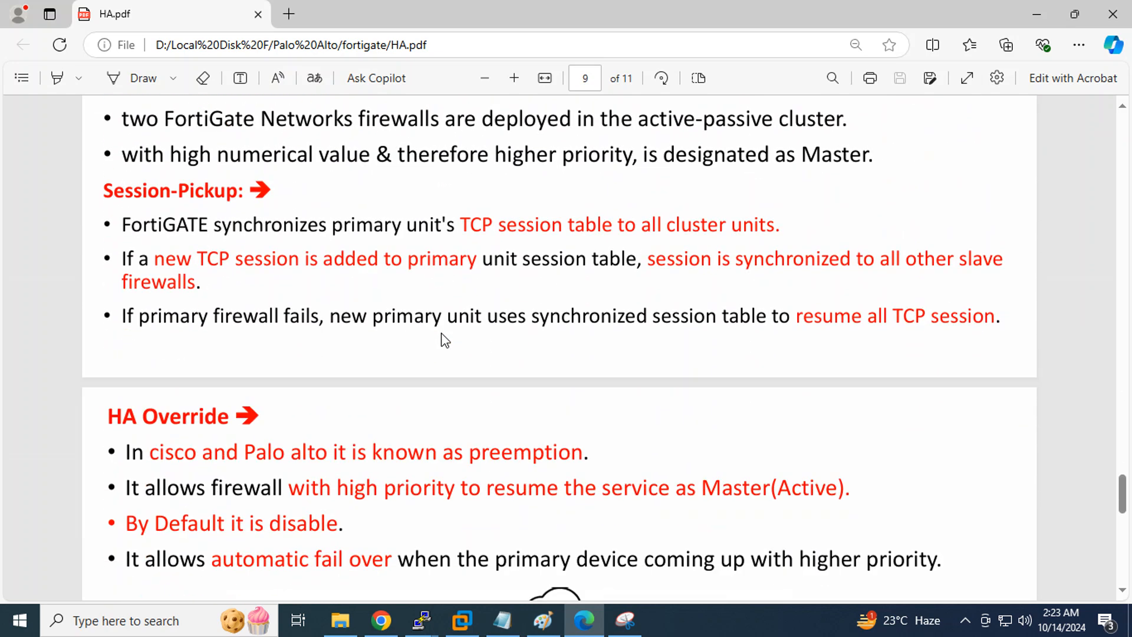
{"action": "left_click", "coordinate": [378, 620]}
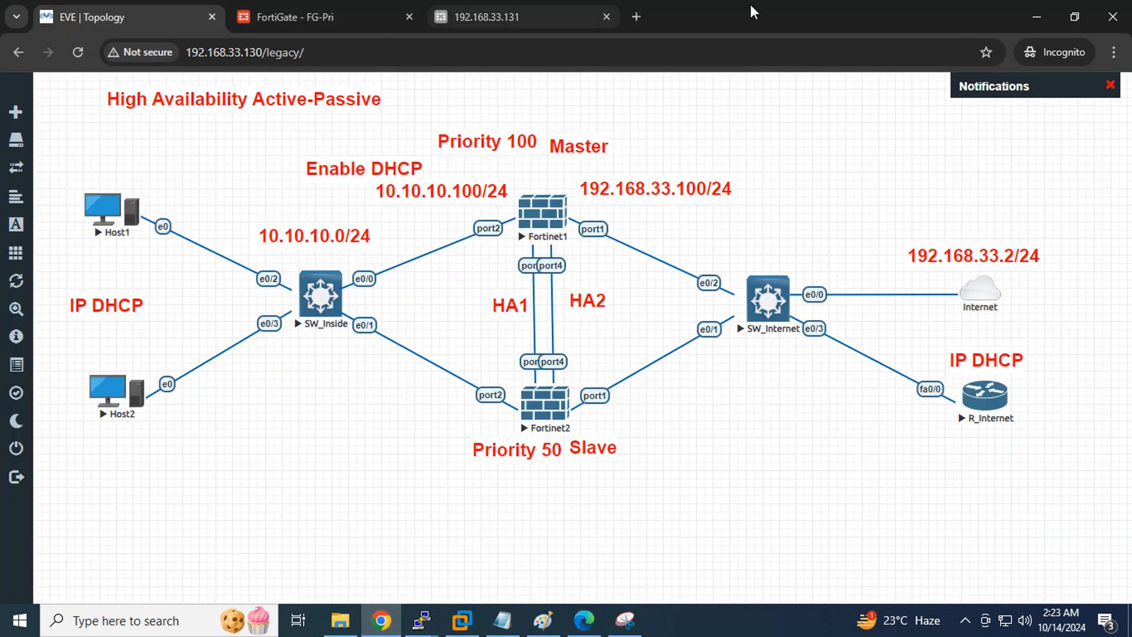
Open the R_Internet console, decline the initial configuration dialog, and enter configuration mode
{"action": "left_click", "coordinate": [993, 406]}
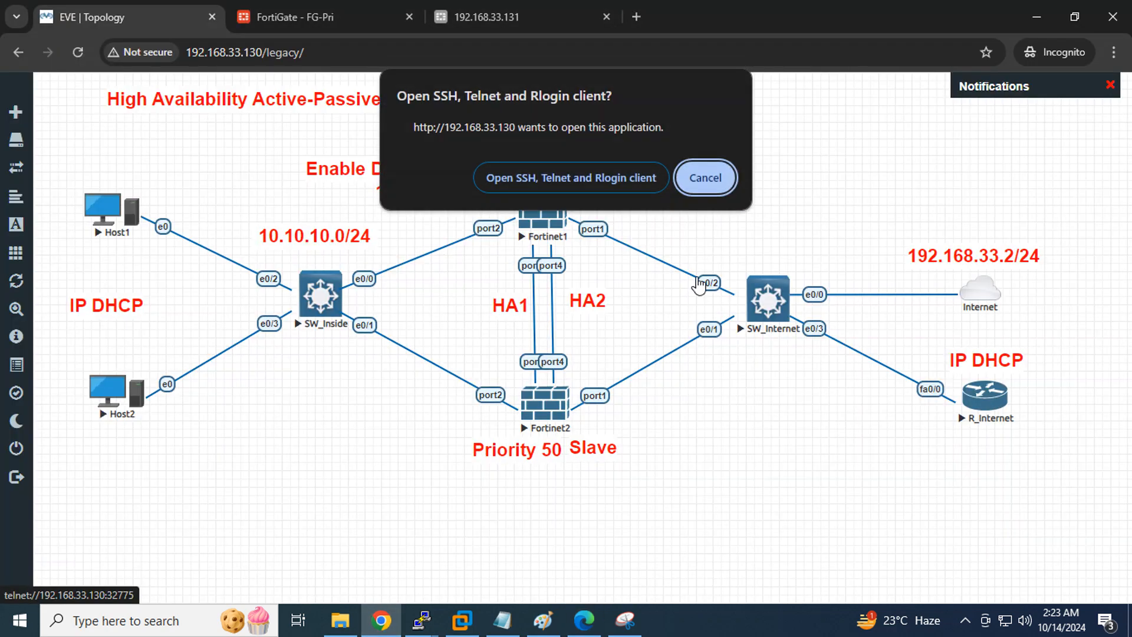
{"action": "left_click", "coordinate": [534, 183]}
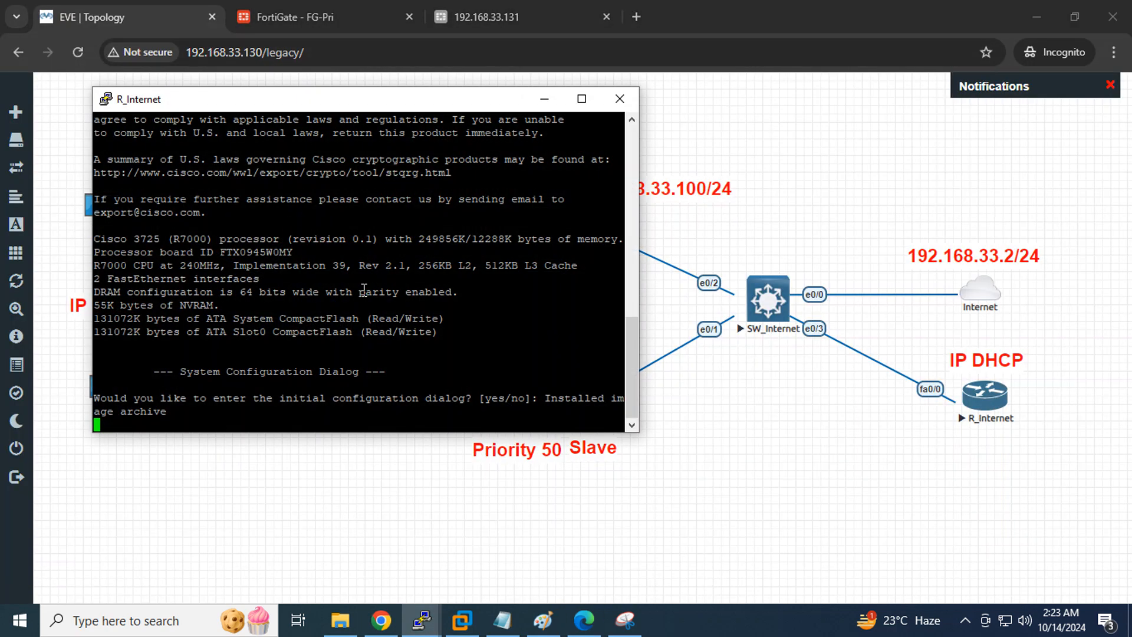
{"action": "key", "text": "Return"}
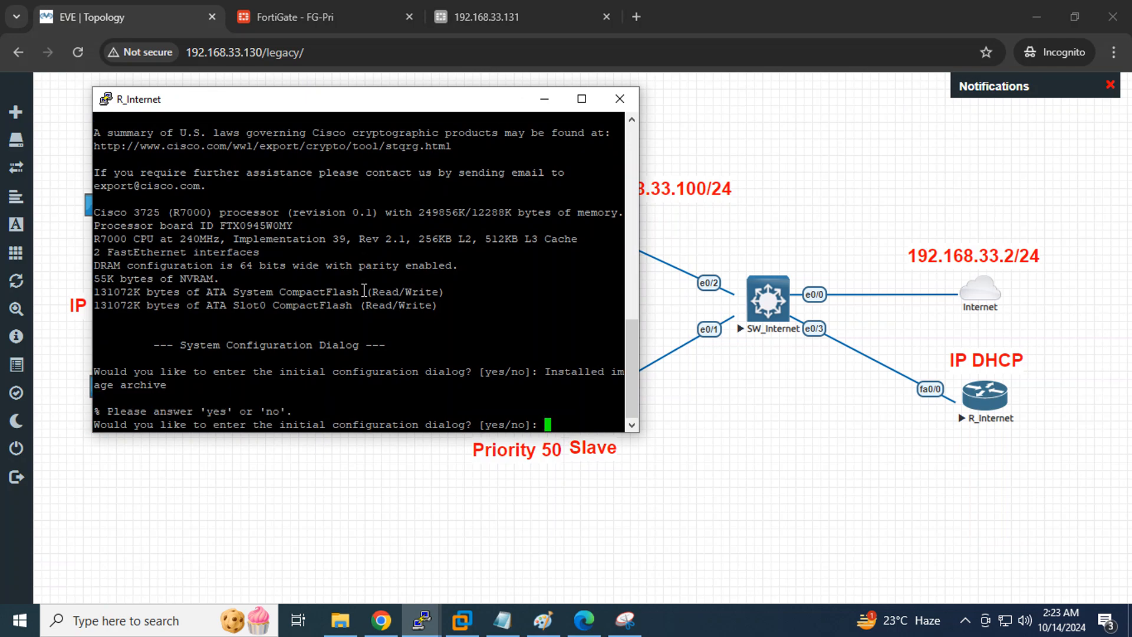
{"action": "type", "text": "no"}
{"action": "key", "text": "Return"}
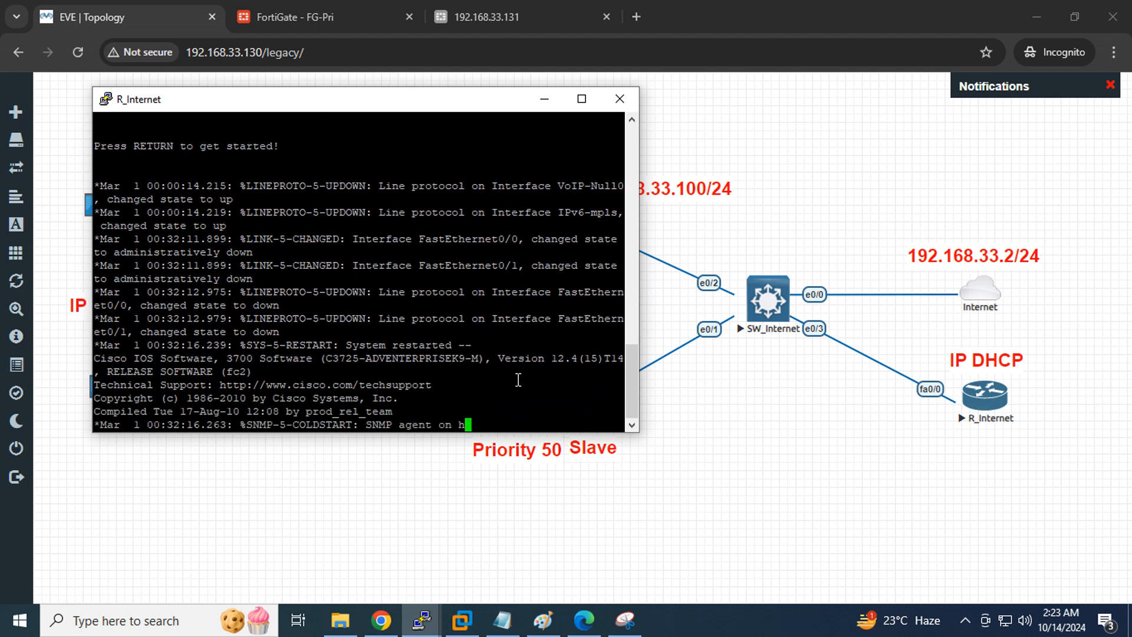
{"action": "key", "text": "Return"}
{"action": "key", "text": "Return"}
{"action": "key", "text": "Return"}
{"action": "key", "text": "Return"}
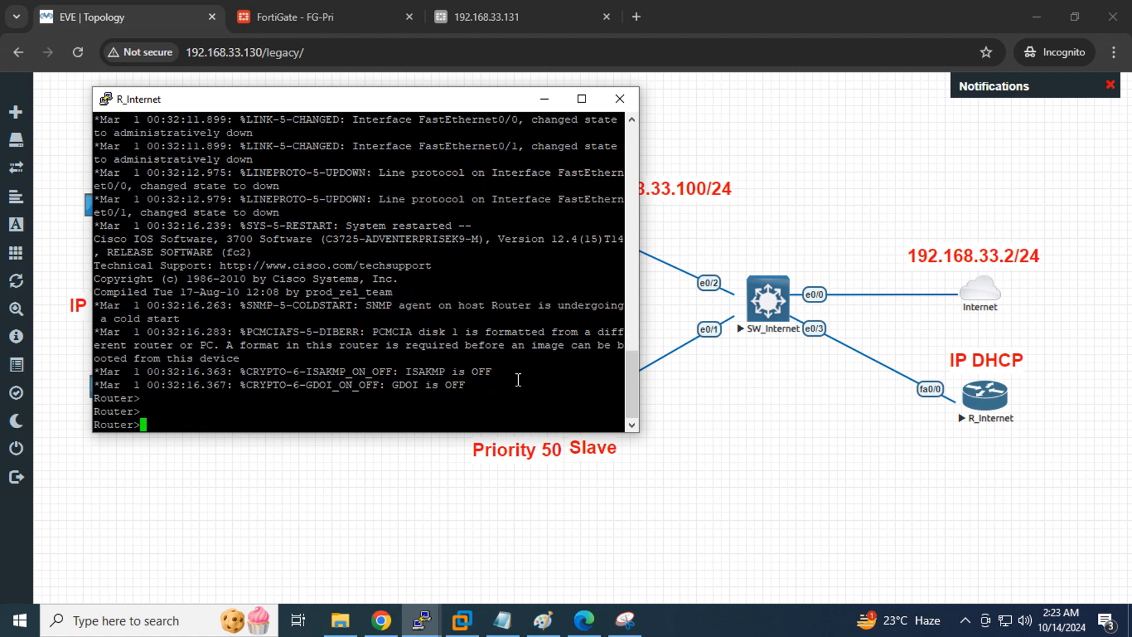
{"action": "type", "text": "en"}
{"action": "key", "text": "Return"}
{"action": "key", "text": "Return"}
{"action": "key", "text": "Return"}
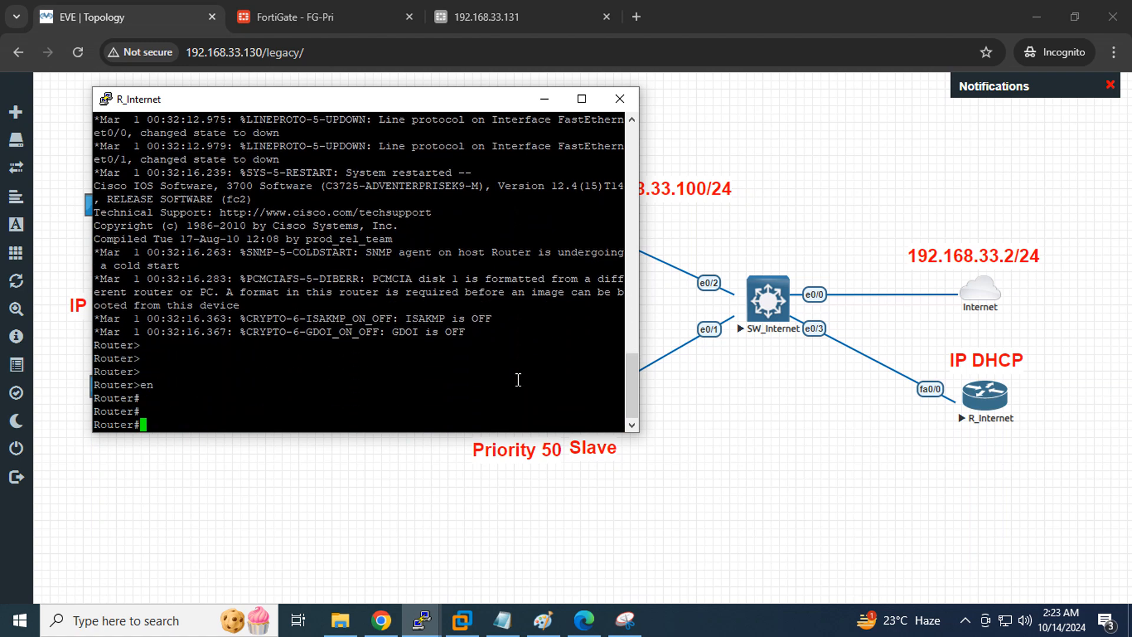
{"action": "type", "text": "config t"}
{"action": "key", "text": "Return"}
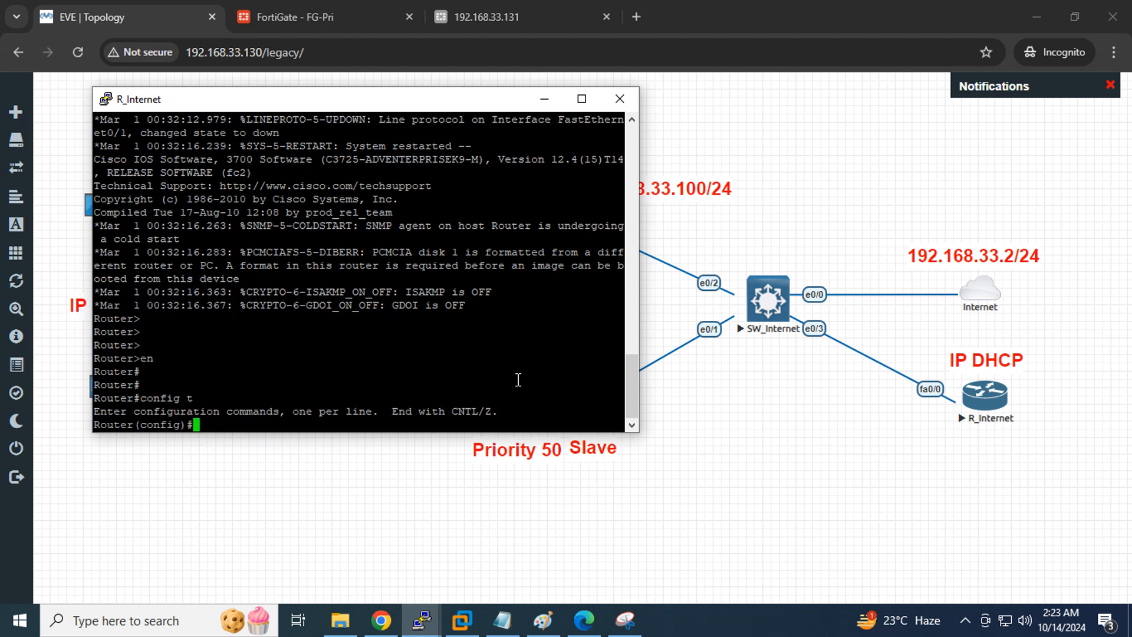
Set interface FastEthernet0/0 to get its IP address by DHCP
{"action": "type", "text": "int"}
{"action": "key", "text": "Tab"}
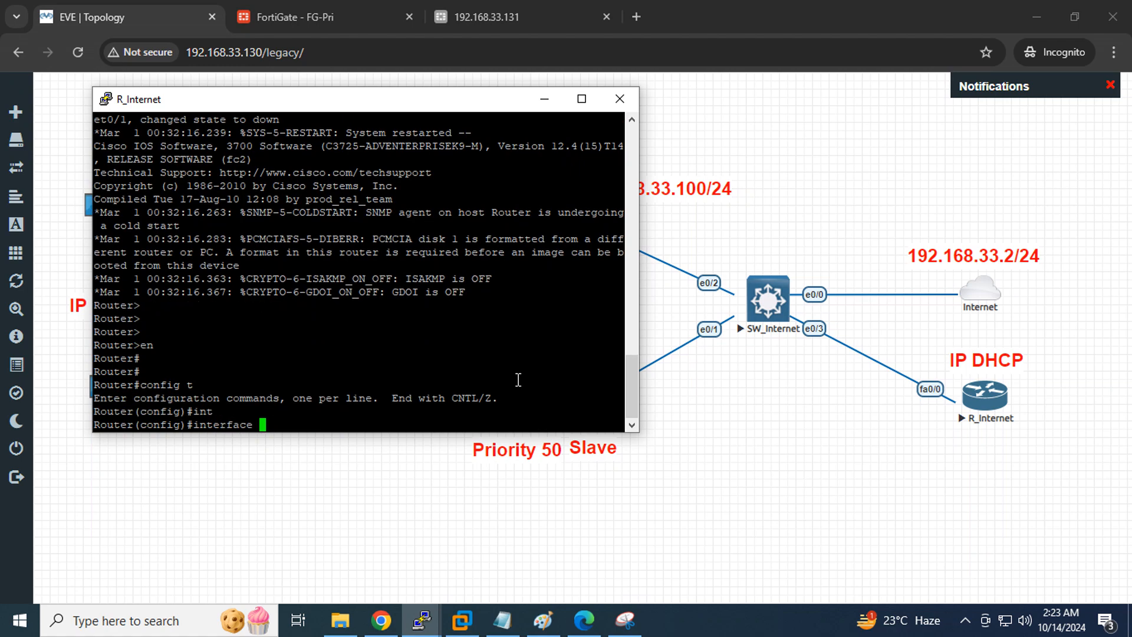
{"action": "type", "text": "fa0/0"}
{"action": "key", "text": "Return"}
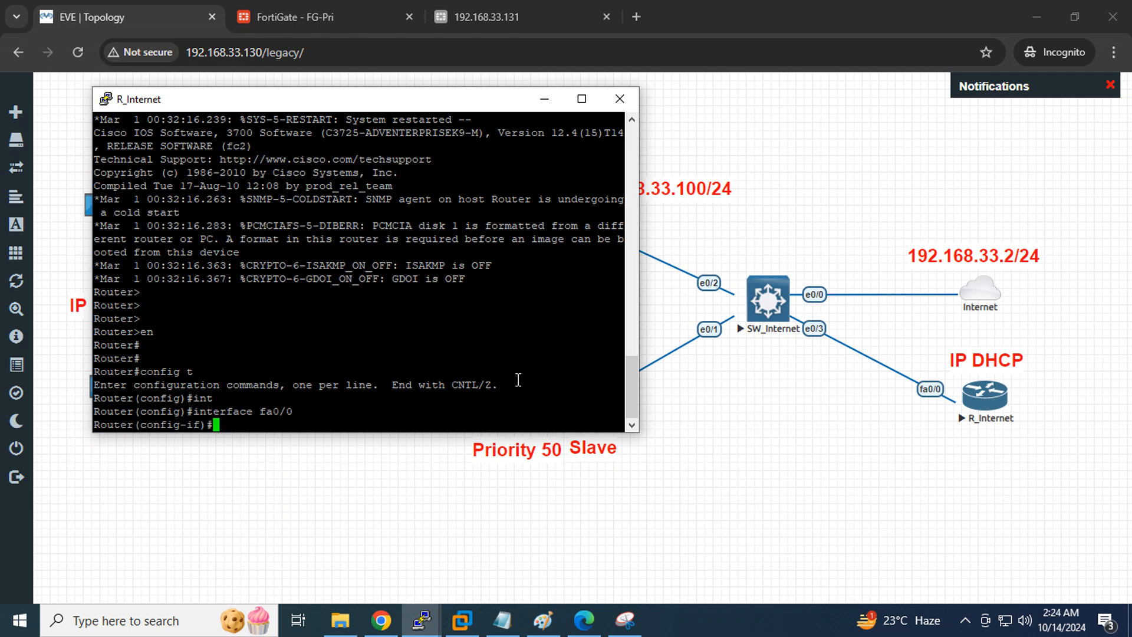
{"action": "type", "text": "ip add"}
{"action": "key", "text": "Tab"}
{"action": "type", "text": "dh"}
{"action": "key", "text": "Tab"}
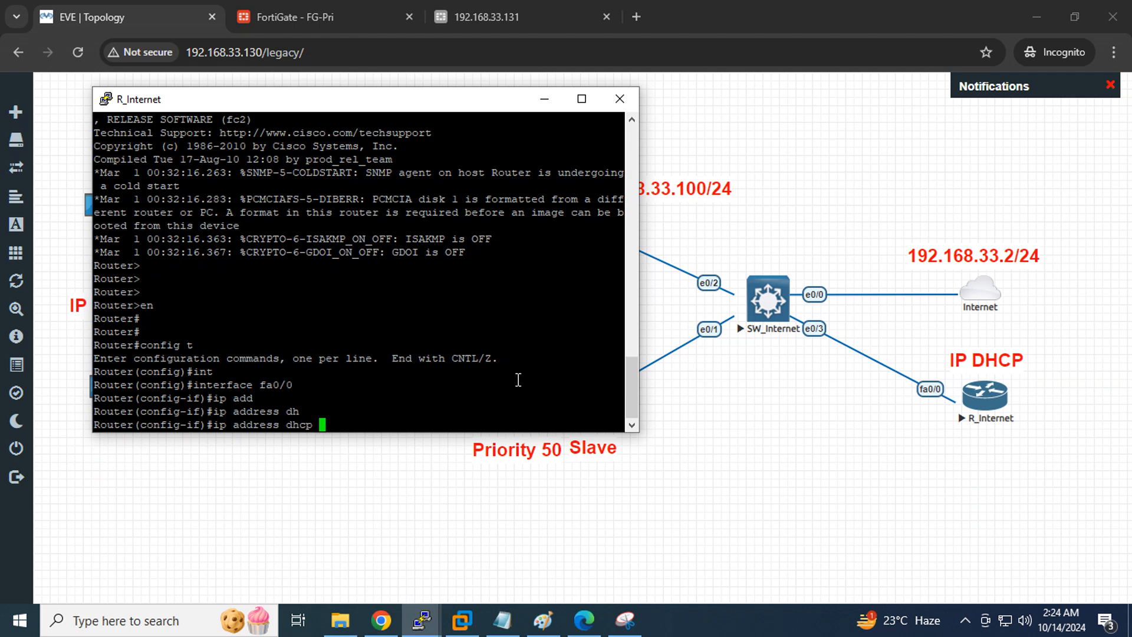
{"action": "key", "text": "Return"}
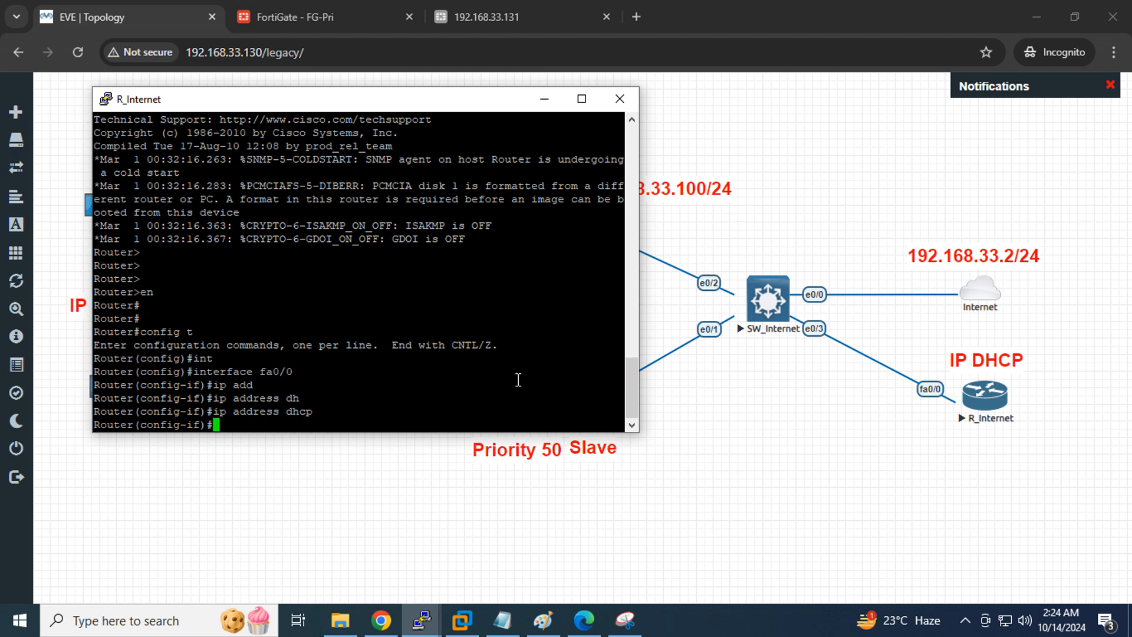
Bring fa0/0 up with 'no shutdown' and exit configuration mode
{"action": "type", "text": "no sh"}
{"action": "key", "text": "Tab"}
{"action": "key", "text": "Return"}
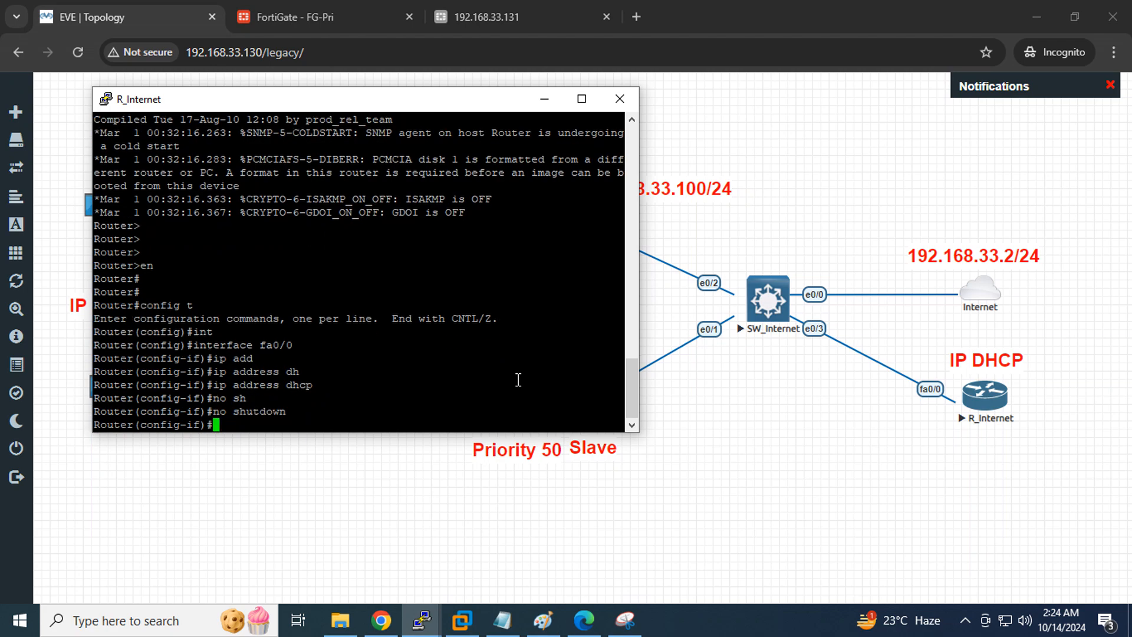
{"action": "key", "text": "Return"}
{"action": "key", "text": "Return"}
{"action": "key", "text": "Return"}
{"action": "key", "text": "Return"}
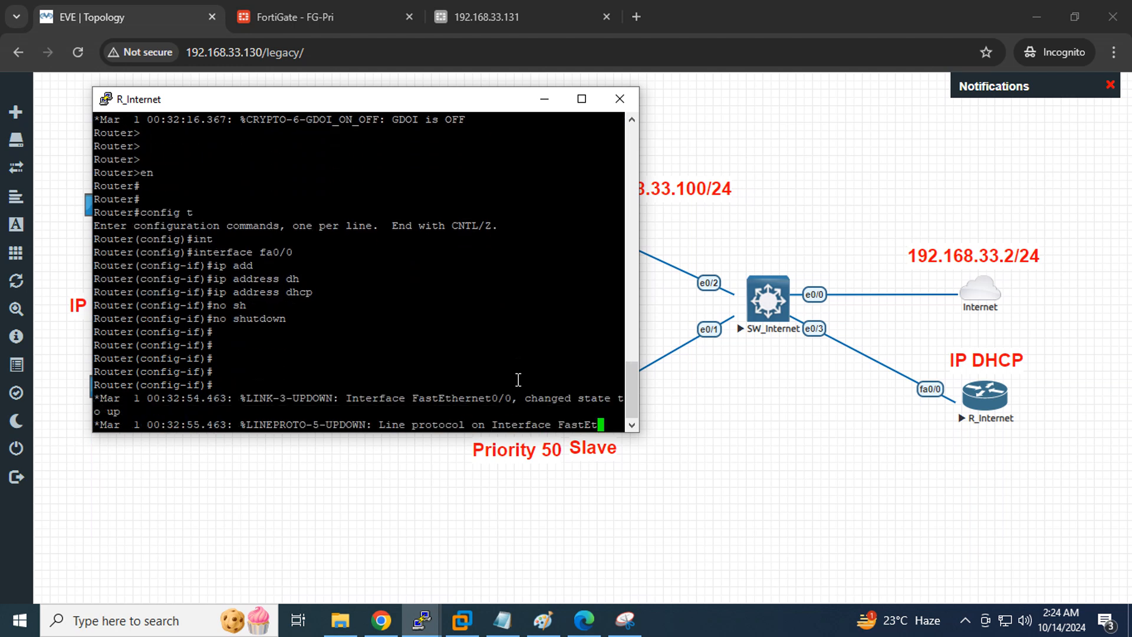
{"action": "type", "text": "exi"}
{"action": "key", "text": "Tab"}
{"action": "key", "text": "Return"}
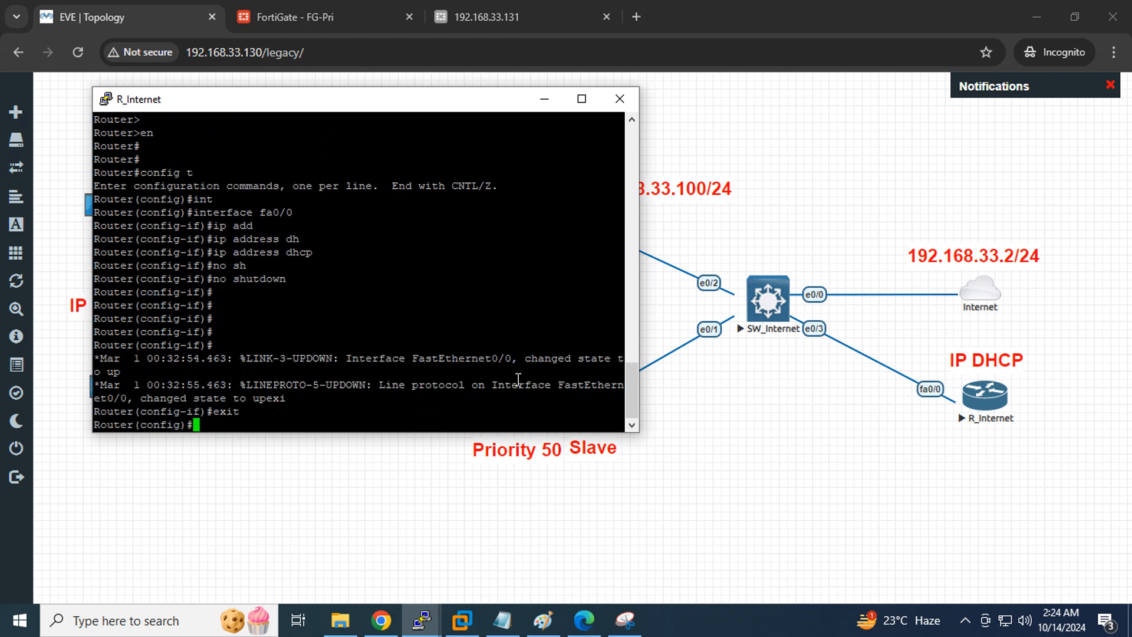
{"action": "key", "text": "Return"}
{"action": "key", "text": "Return"}
{"action": "key", "text": "Return"}
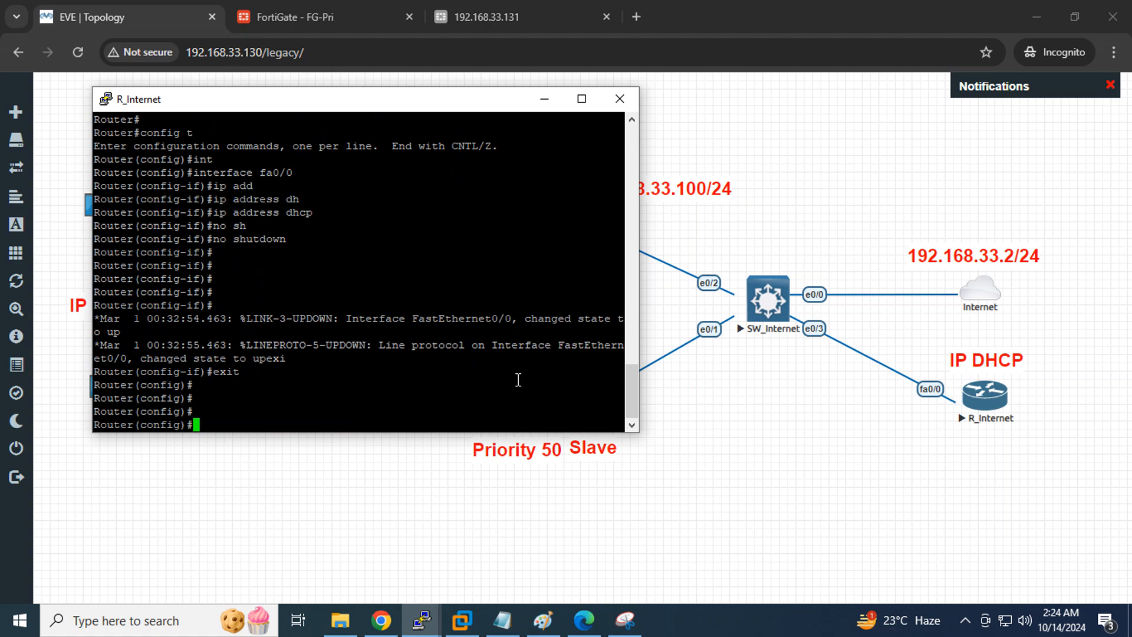
{"action": "key", "text": "ctrl+z"}
{"action": "key", "text": "Return"}
{"action": "key", "text": "Return"}
{"action": "key", "text": "Return"}
{"action": "key", "text": "Return"}
Run 'sh ip int brief' and copy fa0/0's DHCP address 192.168.33.175
{"action": "type", "text": "sh "}
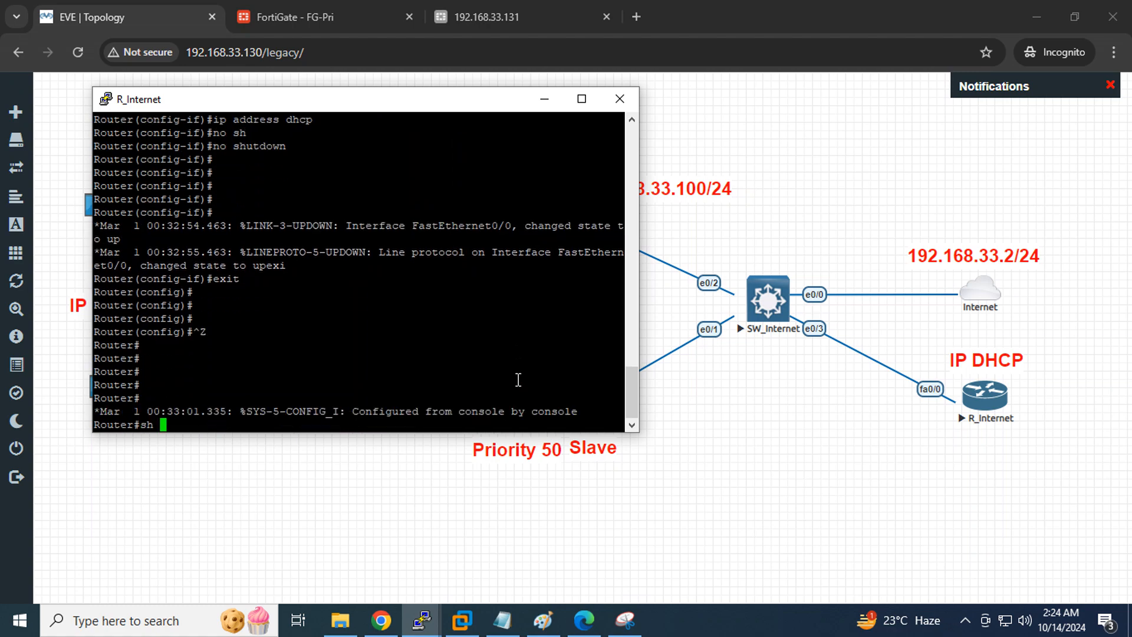
{"action": "type", "text": "ip int"}
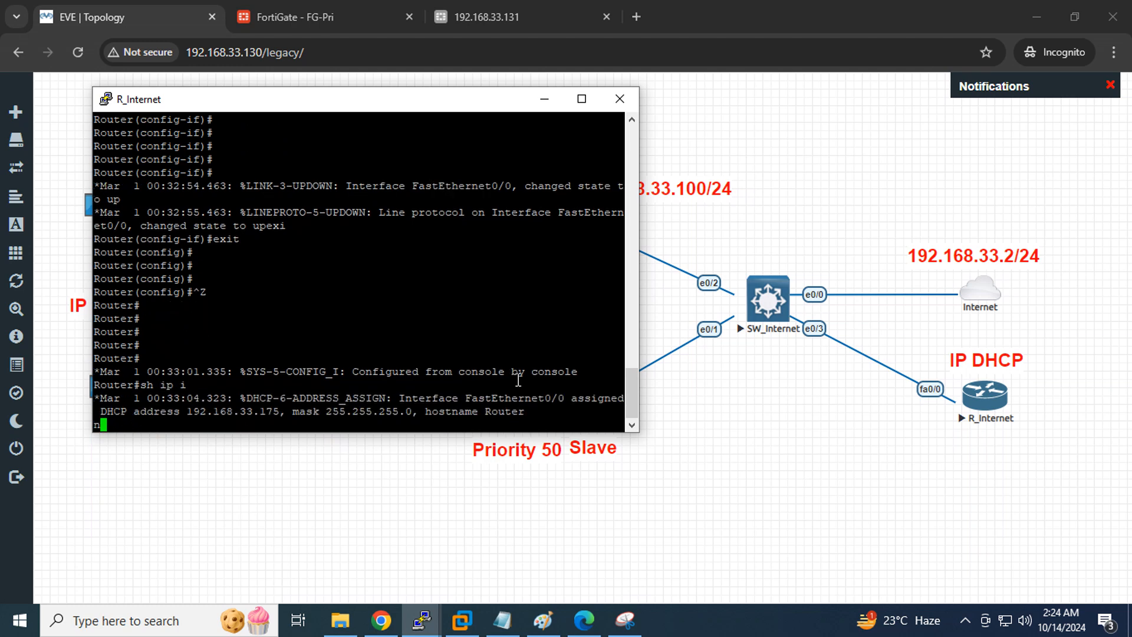
{"action": "type", "text": " br"}
{"action": "key", "text": "Tab"}
{"action": "key", "text": "Return"}
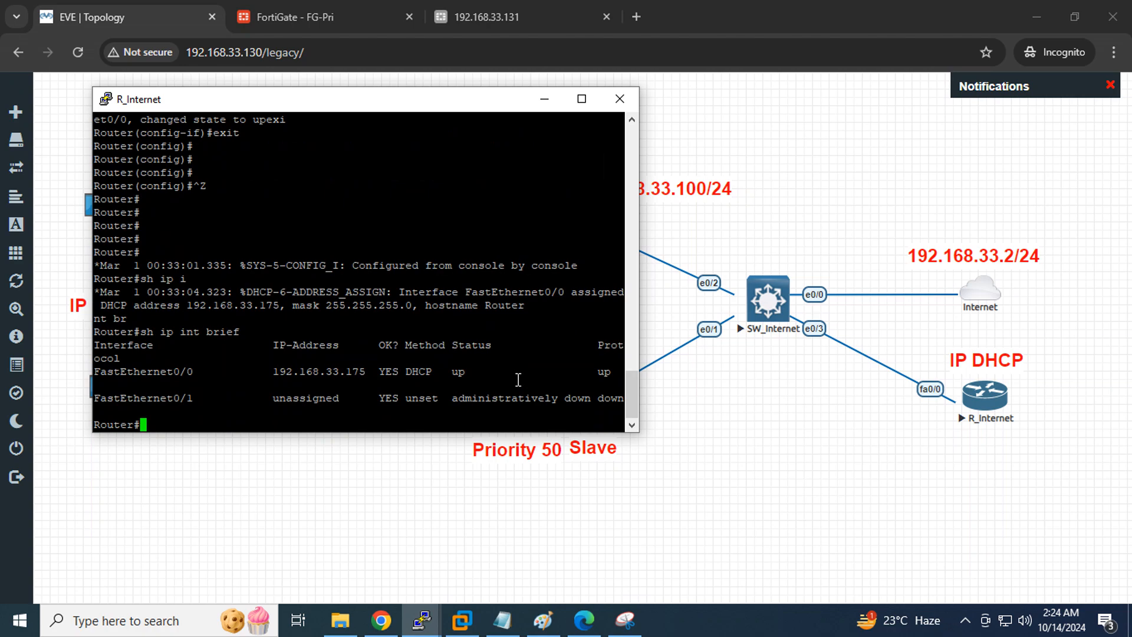
{"action": "double_click", "coordinate": [339, 371]}
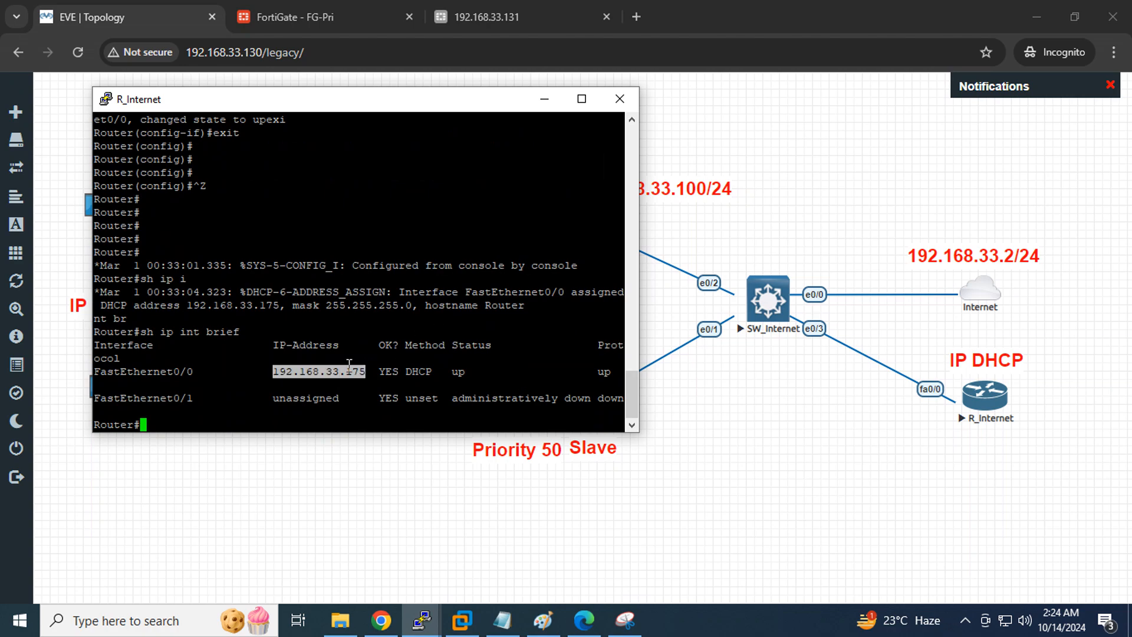
{"action": "left_click", "coordinate": [995, 360]}
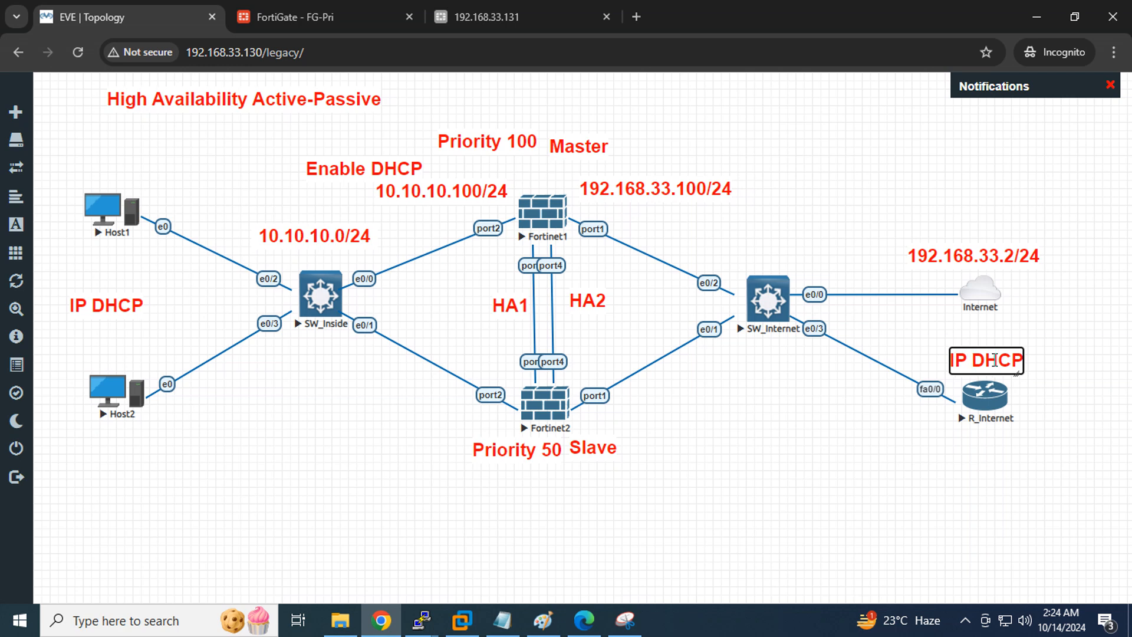
Paste 192.168.33.175 into the 'IP DHCP' label and reposition it beside R_Internet
{"action": "type", "text": "192.168.33.175"}
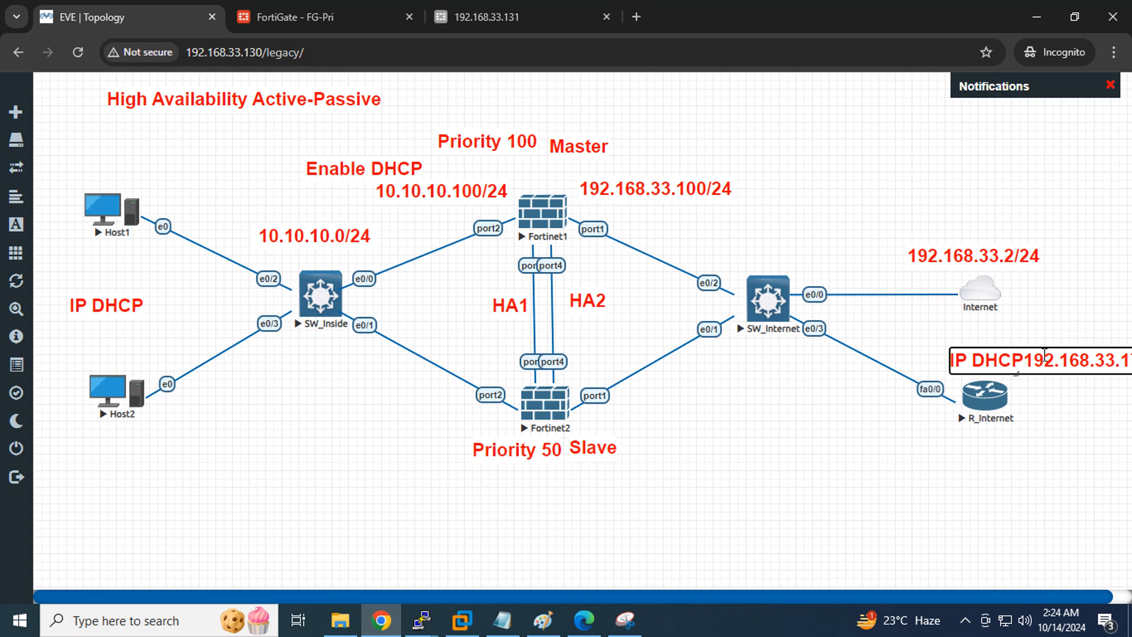
{"action": "left_click", "coordinate": [1025, 362]}
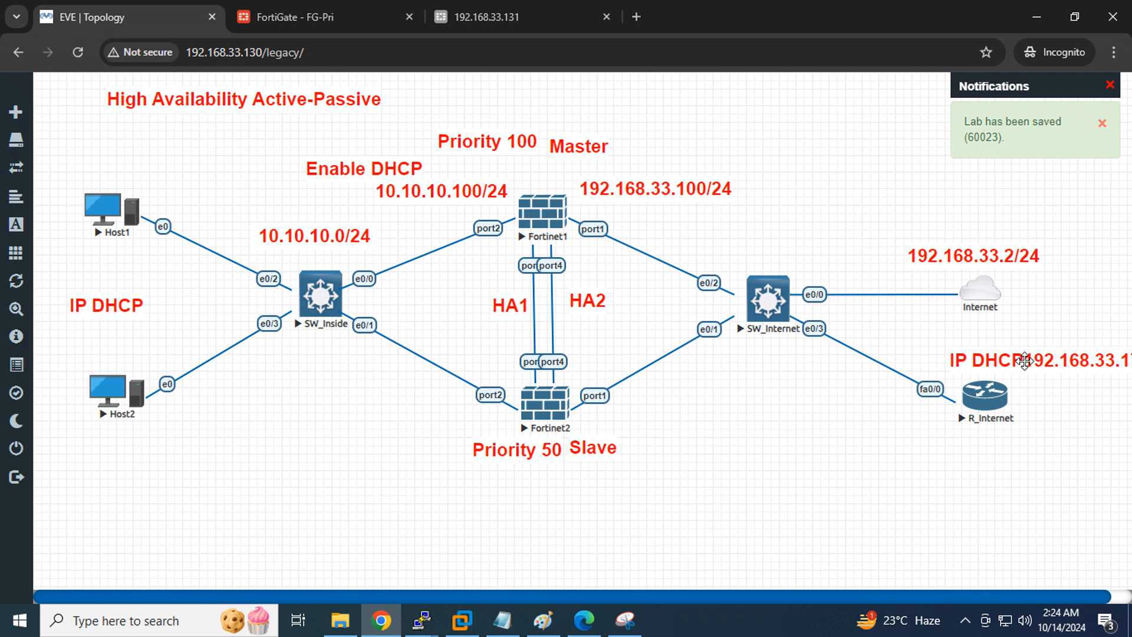
{"action": "double_click", "coordinate": [1025, 361]}
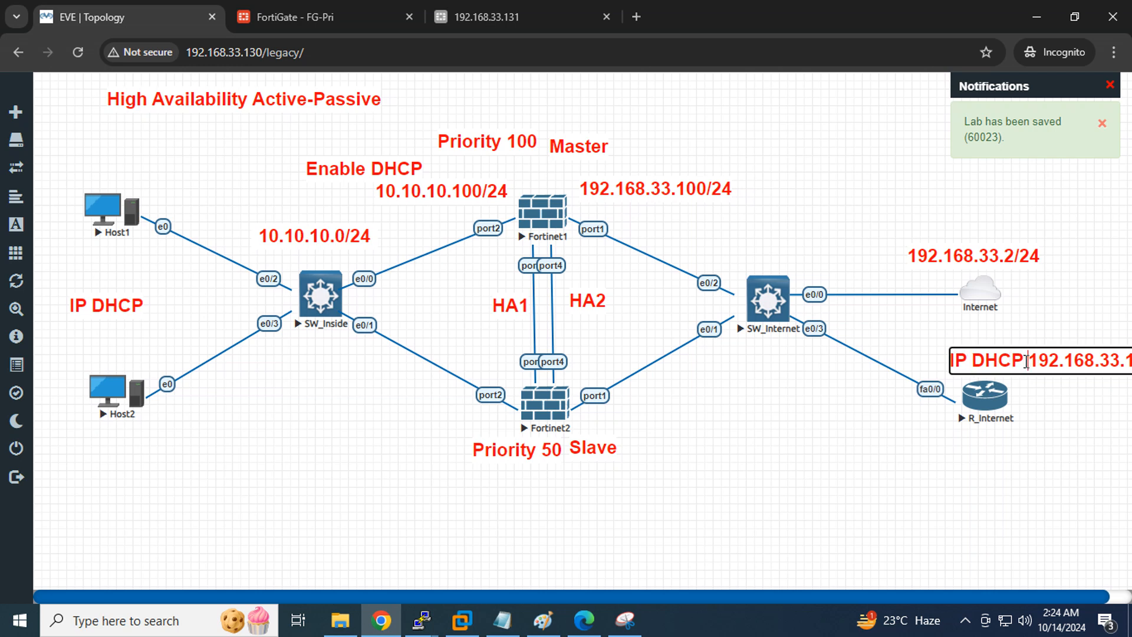
{"action": "left_click", "coordinate": [1060, 429]}
{"action": "left_click_drag", "start_coordinate": [1024, 356], "coordinate": [967, 346]}
{"action": "left_click_drag", "start_coordinate": [1091, 363], "coordinate": [1070, 357]}
{"action": "left_click_drag", "start_coordinate": [998, 347], "coordinate": [1018, 360]}
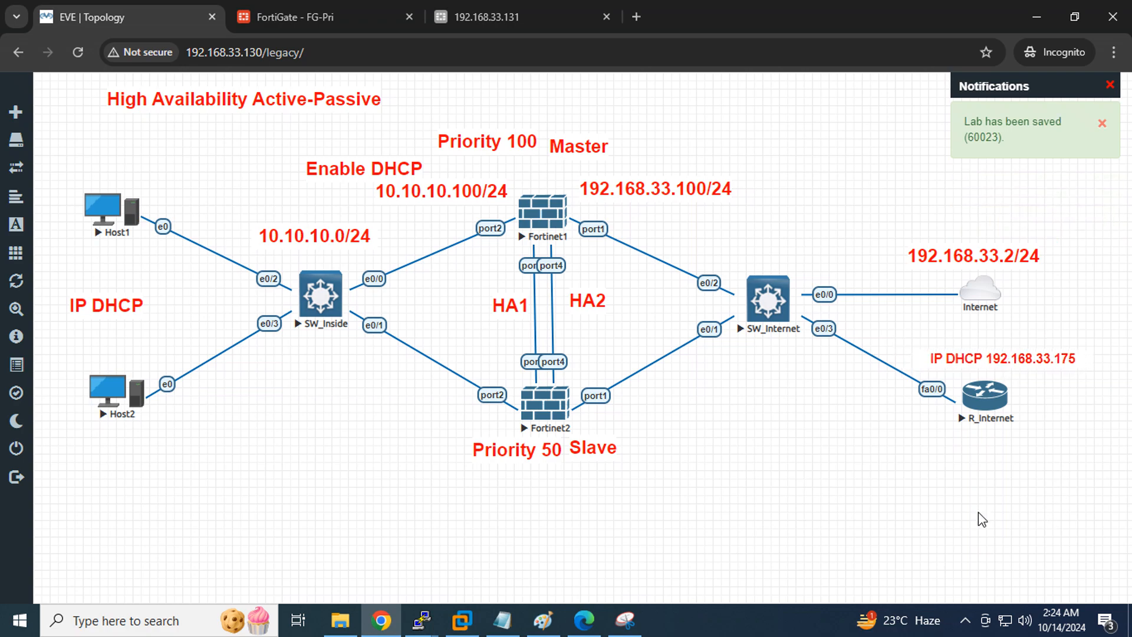
Maximize the R_Internet console and enter configuration for interface fa0/0
{"action": "mouse_move", "coordinate": [422, 619]}
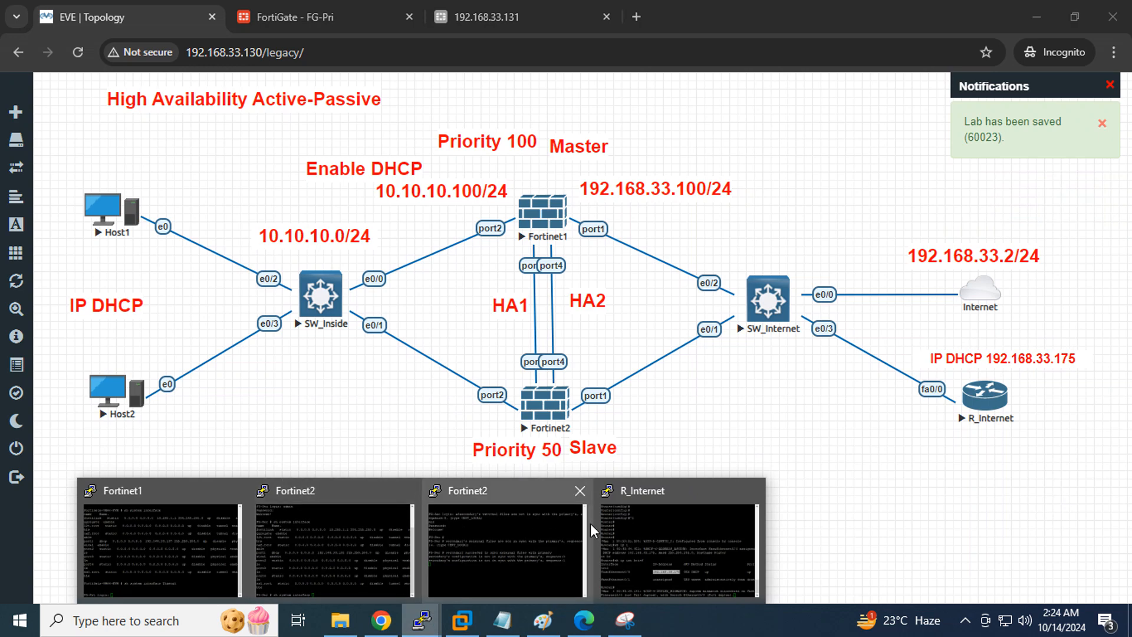
{"action": "left_click", "coordinate": [647, 518]}
{"action": "left_click", "coordinate": [526, 383]}
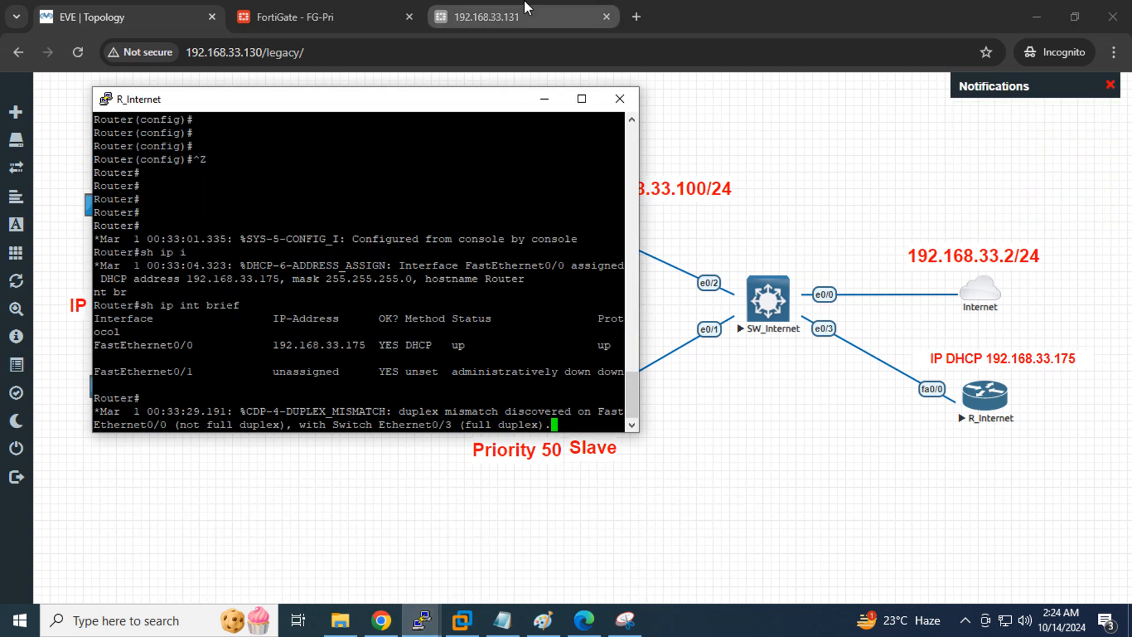
{"action": "left_click", "coordinate": [580, 98]}
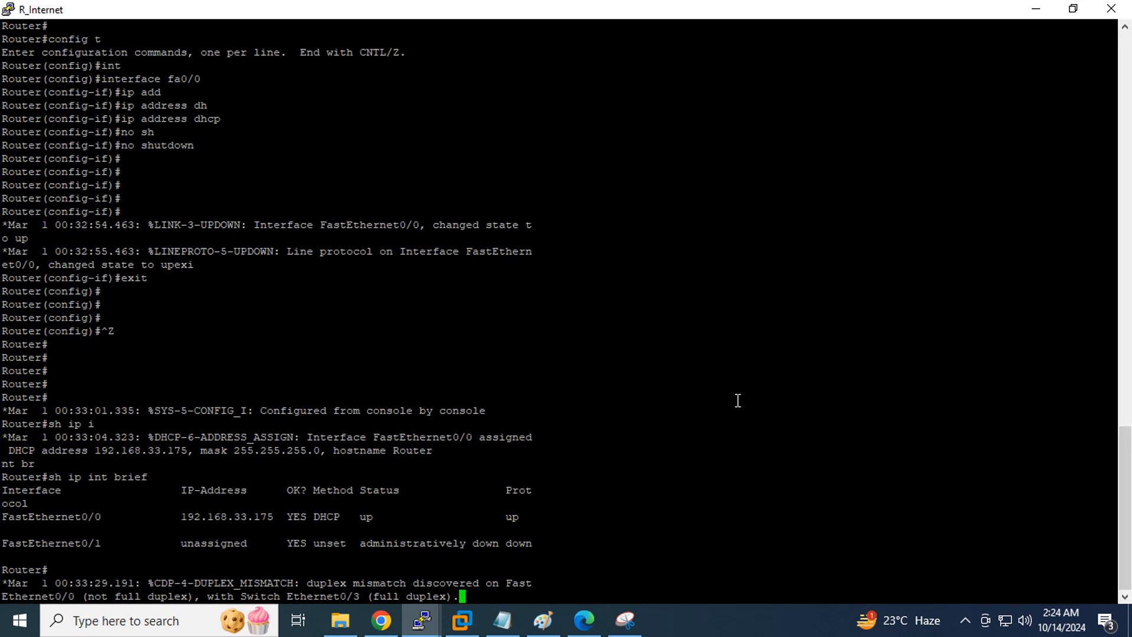
{"action": "key", "text": "Return"}
{"action": "key", "text": "Return"}
{"action": "key", "text": "Return"}
{"action": "key", "text": "Return"}
{"action": "key", "text": "Return"}
{"action": "key", "text": "Return"}
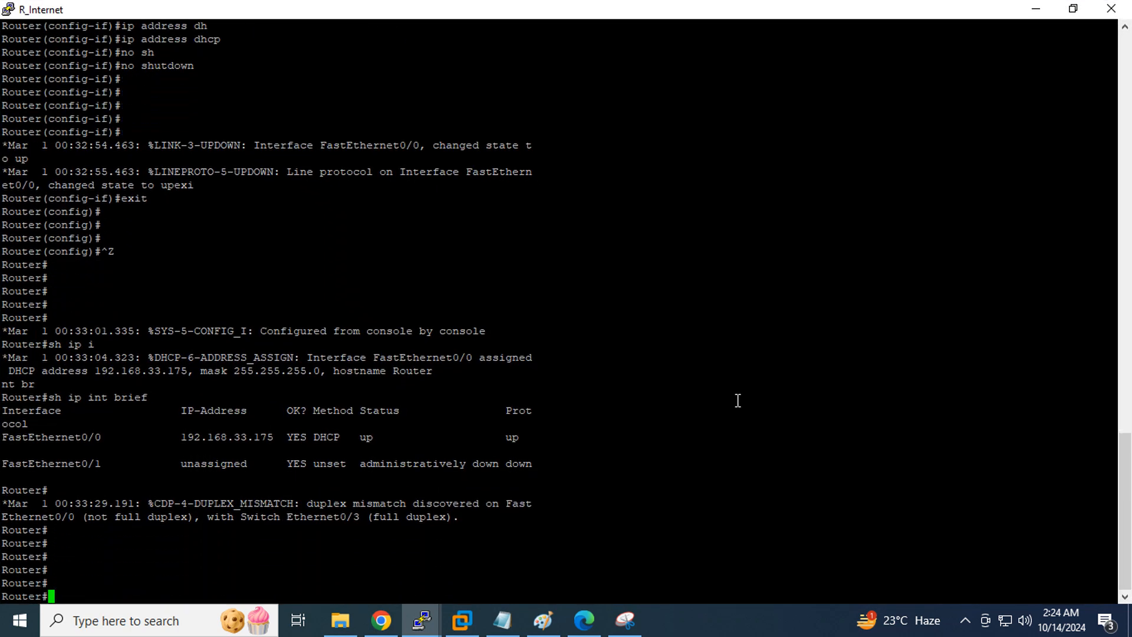
{"action": "key", "text": "Up"}
{"action": "key", "text": "ctrl+u"}
{"action": "type", "text": "config t"}
{"action": "key", "text": "Return"}
{"action": "type", "text": "exit"}
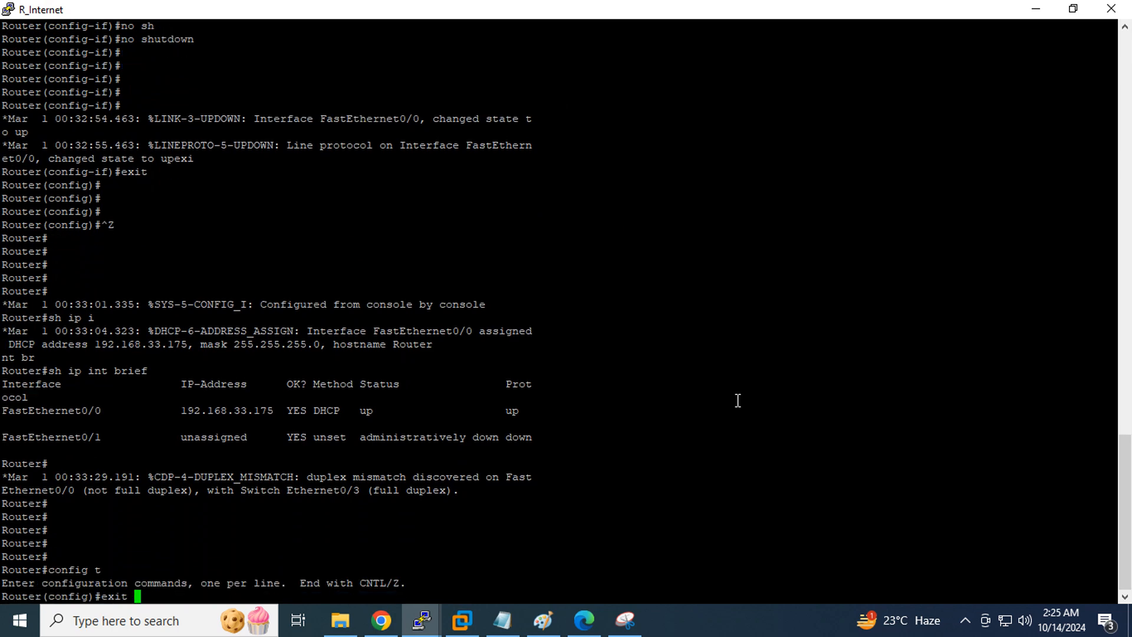
{"action": "key", "text": "Up"}
{"action": "key", "text": "Up"}
{"action": "key", "text": "Up"}
{"action": "key", "text": "Return"}
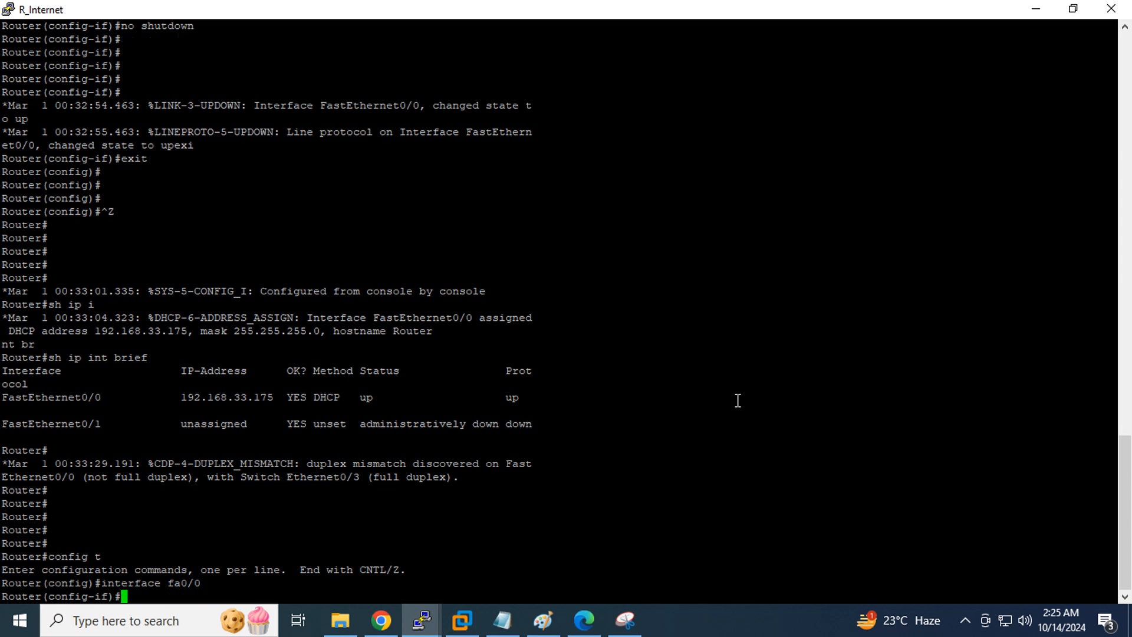
Disable CDP on fa0/0 with 'no cdp enable'
{"action": "type", "text": "cdp"}
{"action": "key", "text": "Tab"}
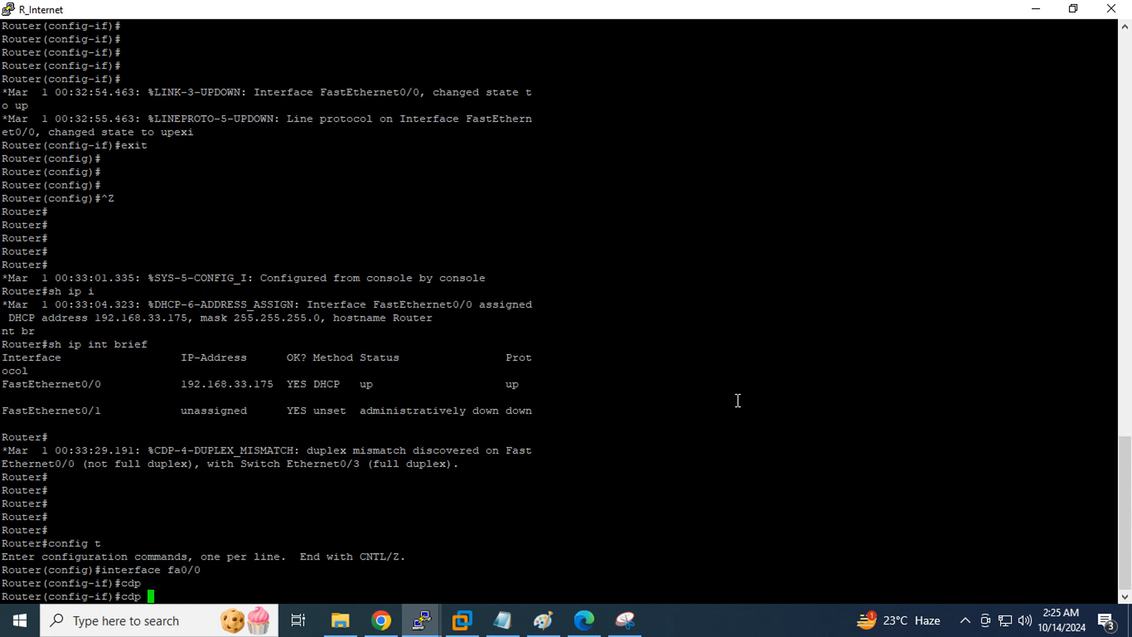
{"action": "type", "text": "?"}
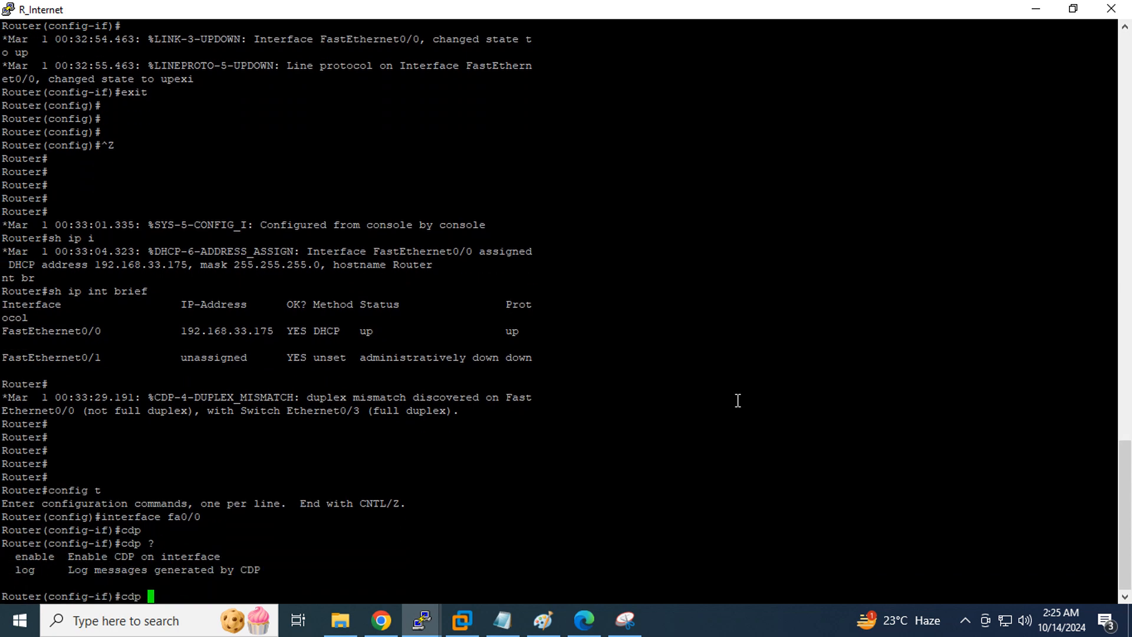
{"action": "type", "text": "en"}
{"action": "key", "text": "Tab"}
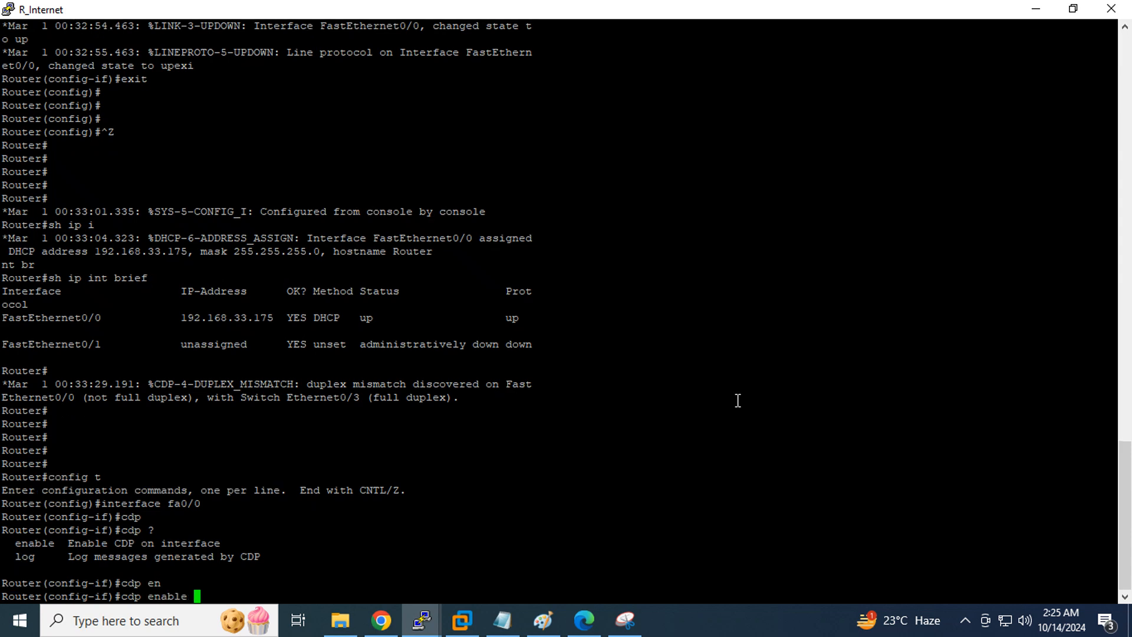
{"action": "key", "text": "Left"}
{"action": "key", "text": "Left"}
{"action": "key", "text": "Left"}
{"action": "key", "text": "Left"}
{"action": "key", "text": "Left"}
{"action": "key", "text": "Left"}
{"action": "key", "text": "Left"}
{"action": "key", "text": "Left"}
{"action": "key", "text": "Left"}
{"action": "key", "text": "Left"}
{"action": "key", "text": "Left"}
{"action": "type", "text": "no"}
{"action": "key", "text": "Return"}
Turn off CDP duplex-mismatch logging on fa0/0 with 'no cdp log mismatch duplex'
{"action": "type", "text": "cd"}
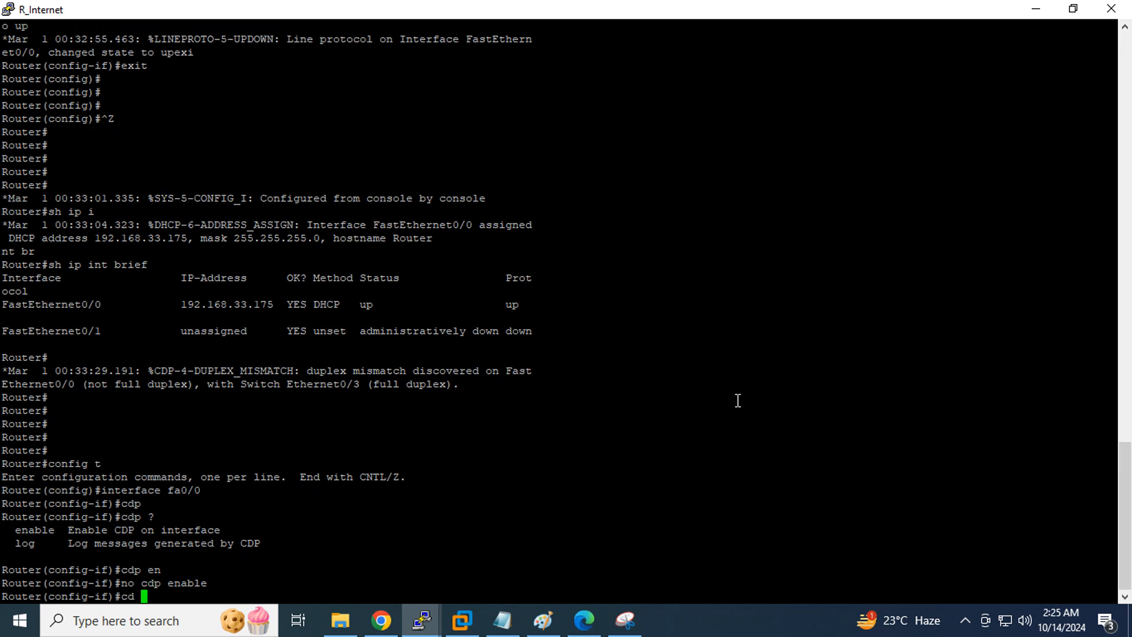
{"action": "key", "text": "Tab"}
{"action": "key", "text": "Tab"}
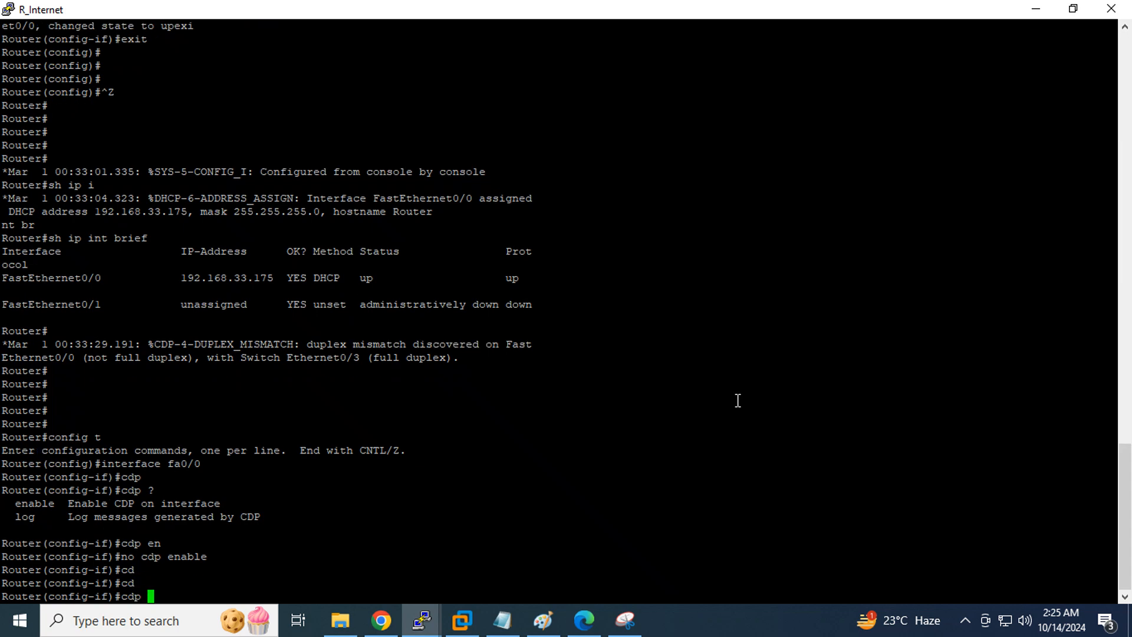
{"action": "type", "text": "lo"}
{"action": "key", "text": "Tab"}
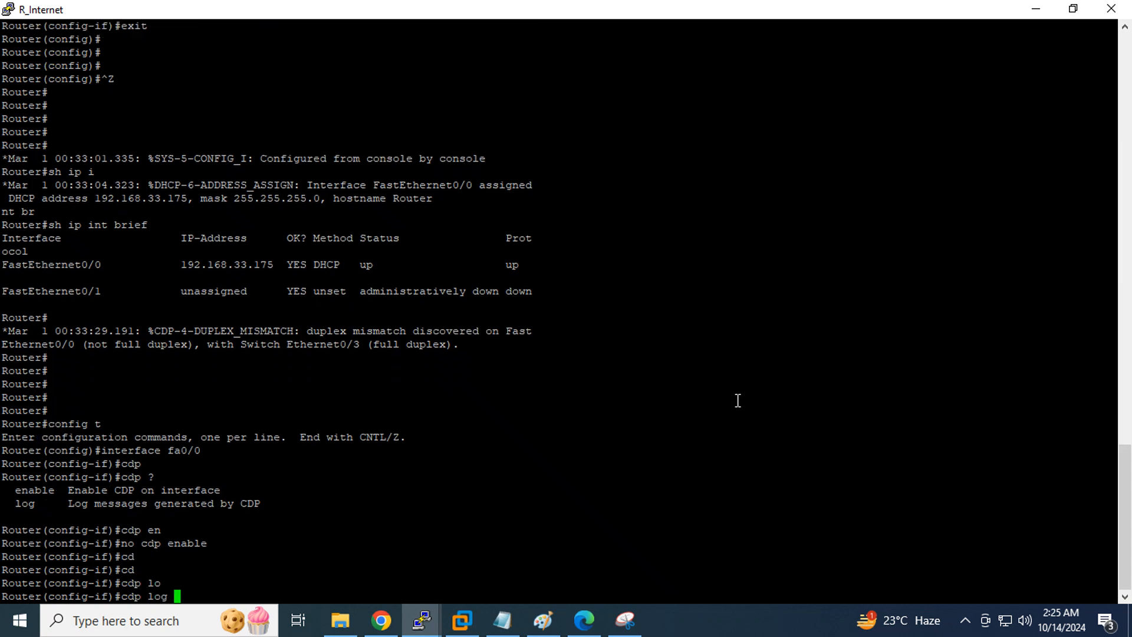
{"action": "type", "text": "?"}
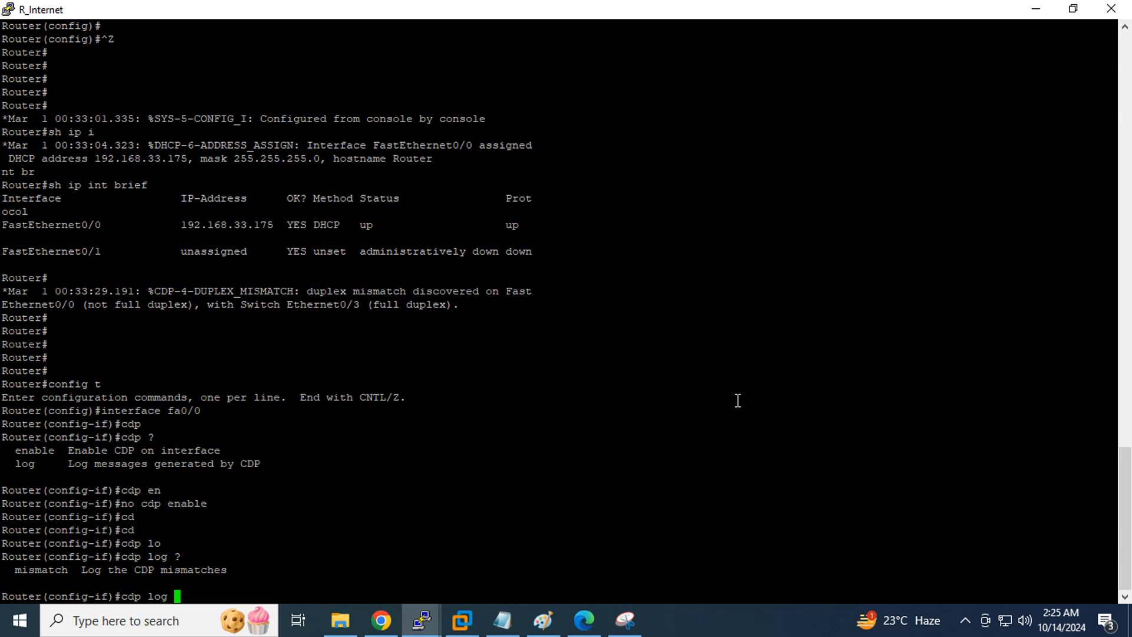
{"action": "type", "text": "mi"}
{"action": "key", "text": "Tab"}
{"action": "key", "text": "Left"}
{"action": "key", "text": "Left"}
{"action": "key", "text": "Left"}
{"action": "key", "text": "Left"}
{"action": "key", "text": "Left"}
{"action": "key", "text": "Left"}
{"action": "key", "text": "Left"}
{"action": "key", "text": "Left"}
{"action": "key", "text": "Left"}
{"action": "key", "text": "Left"}
{"action": "key", "text": "Left"}
{"action": "key", "text": "Left"}
{"action": "key", "text": "Left"}
{"action": "key", "text": "Left"}
{"action": "key", "text": "Left"}
{"action": "key", "text": "Left"}
{"action": "key", "text": "Left"}
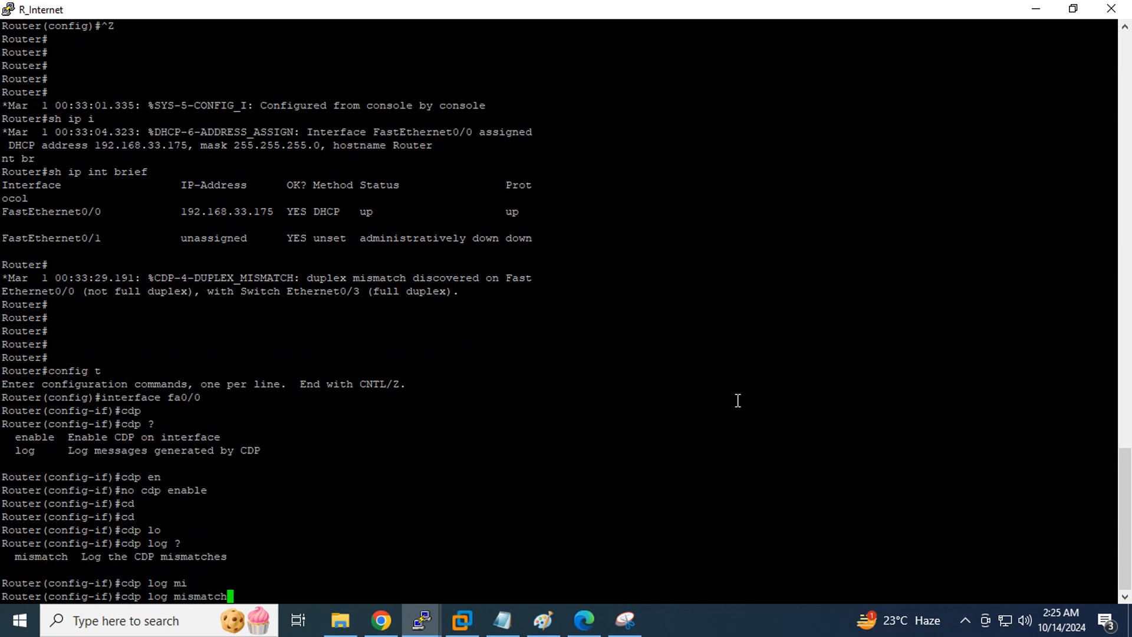
{"action": "type", "text": "no"}
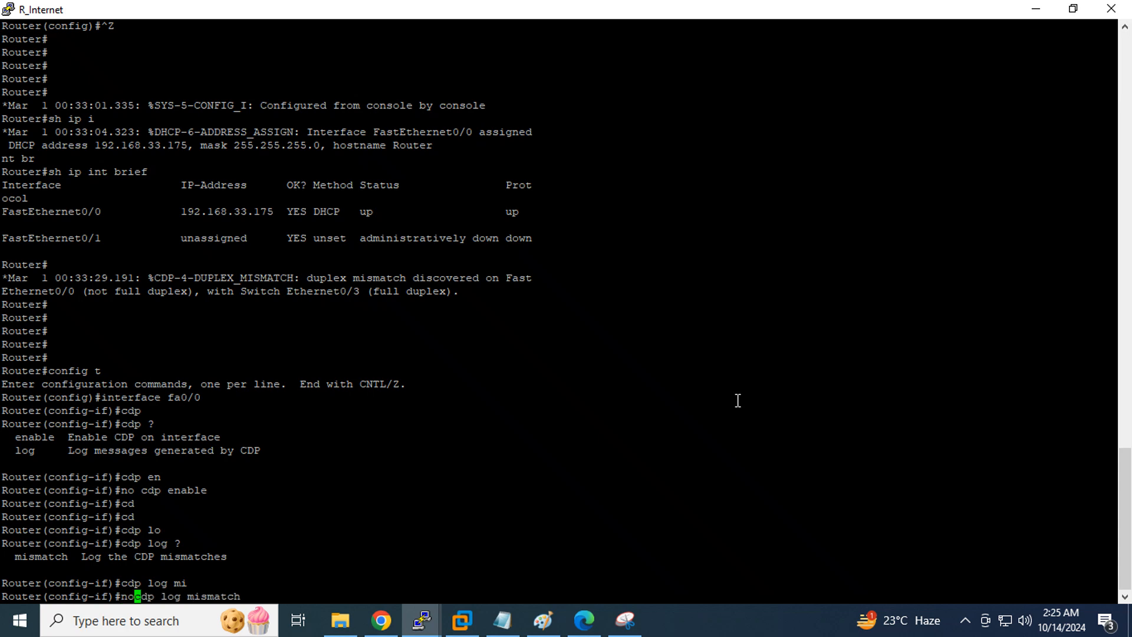
{"action": "key", "text": "Return"}
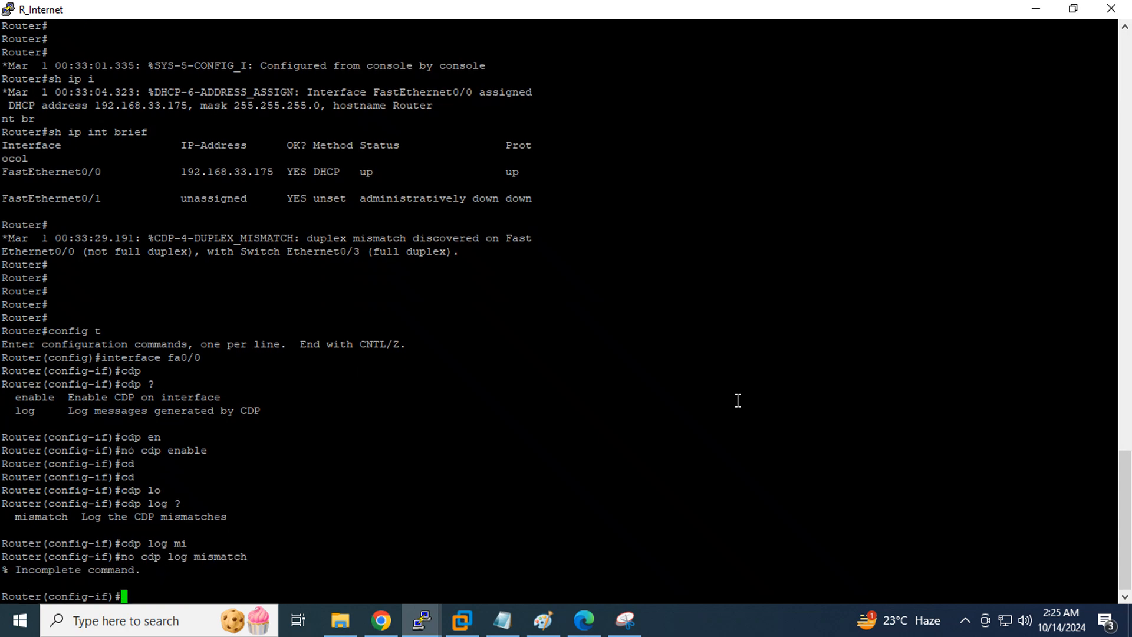
{"action": "key", "text": "Up"}
{"action": "type", "text": "?"}
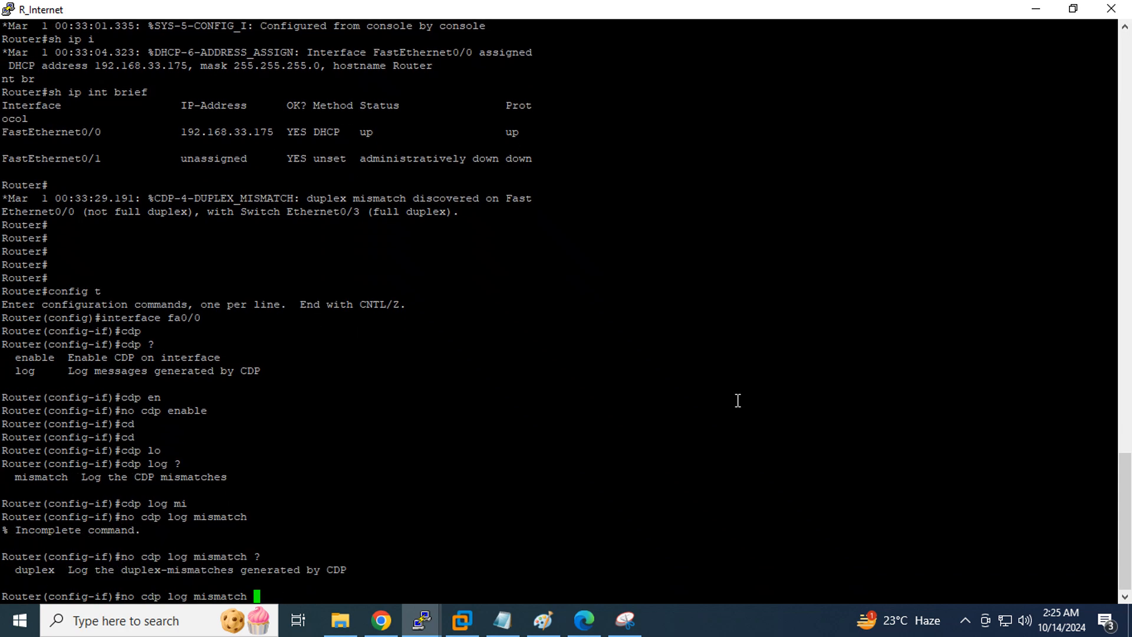
{"action": "type", "text": "du"}
{"action": "key", "text": "Tab"}
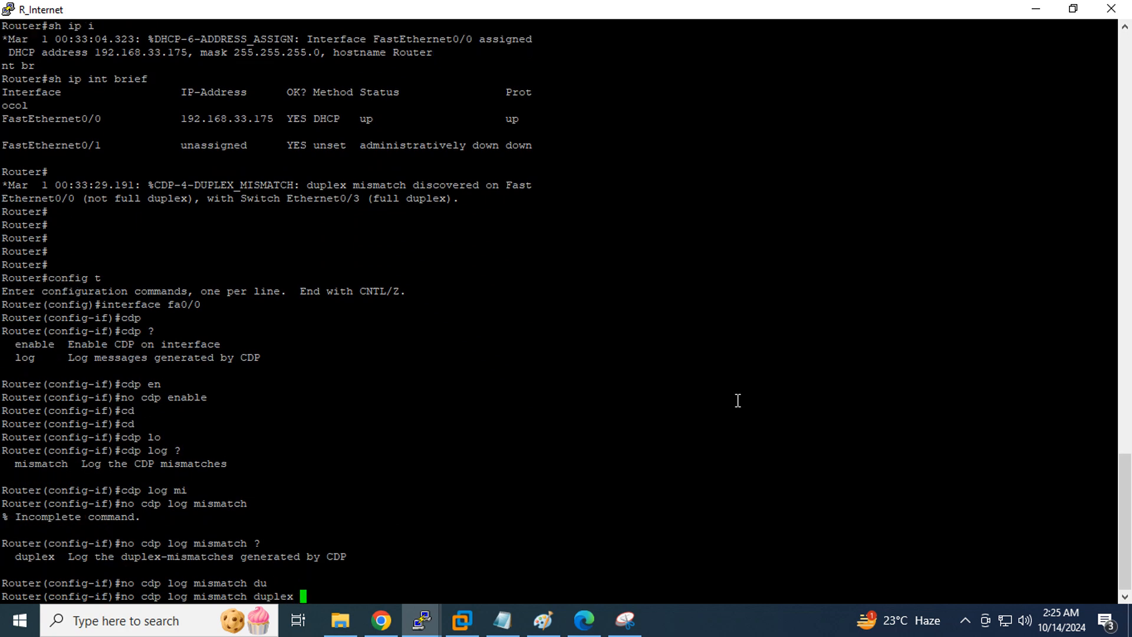
{"action": "key", "text": "Return"}
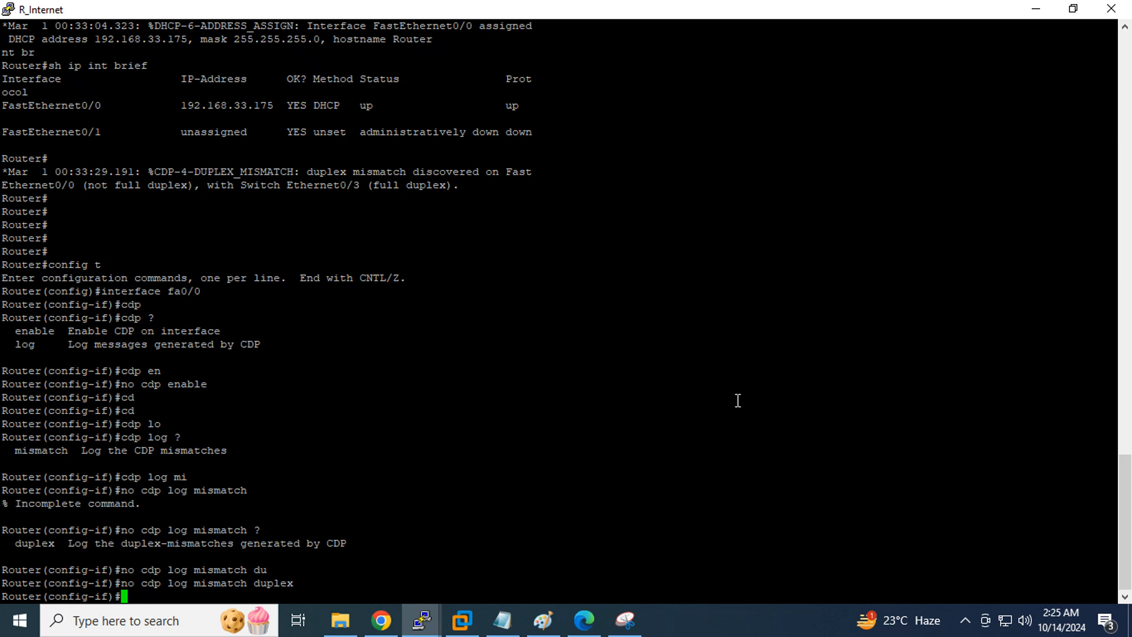
Leave interface configuration with Ctrl+Z and add fresh prompts below the output
{"action": "key", "text": "ctrl+z"}
{"action": "key", "text": "Return"}
{"action": "key", "text": "Return"}
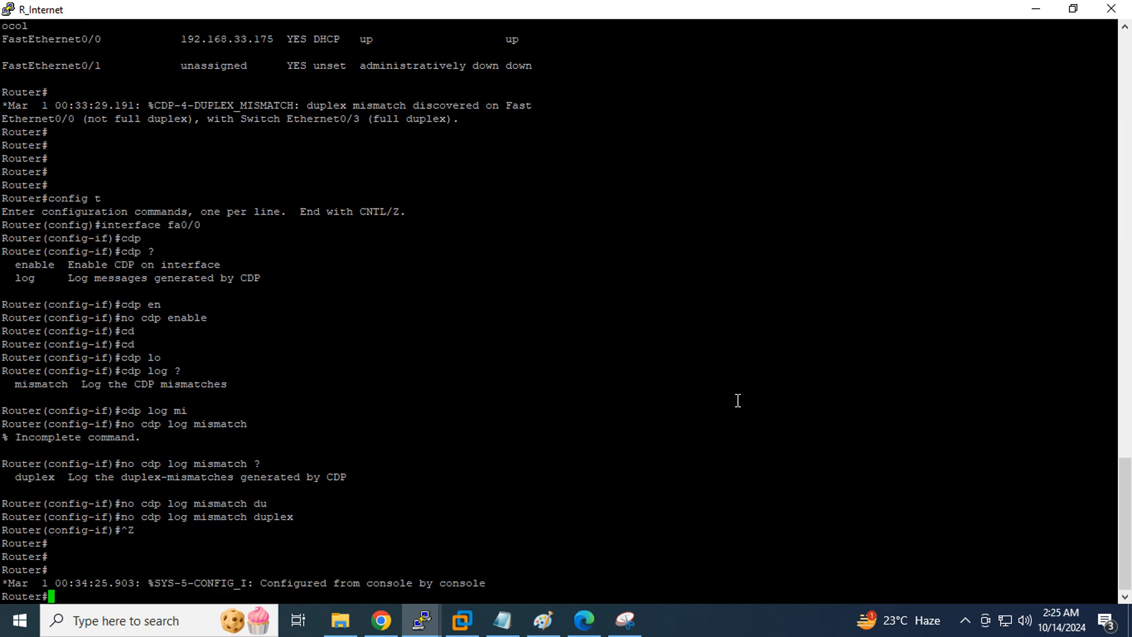
{"action": "double_click", "coordinate": [161, 225]}
{"action": "left_click", "coordinate": [368, 252]}
{"action": "key", "text": "Return"}
{"action": "key", "text": "Return"}
{"action": "key", "text": "Return"}
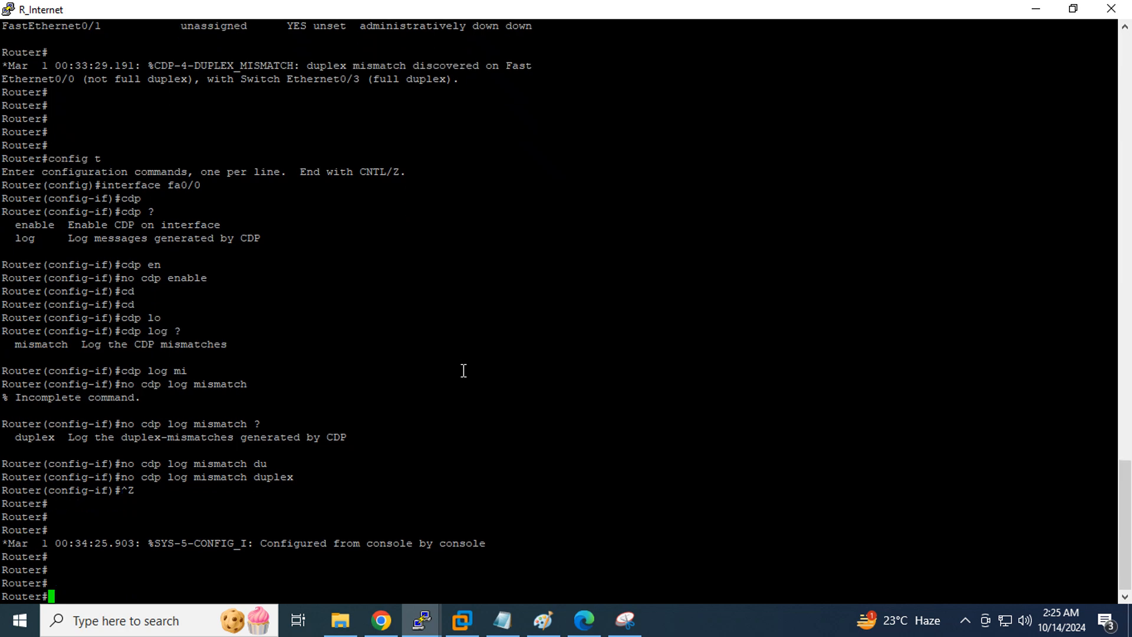
Return to global configuration mode and enter configuration for vty lines 0 4
{"action": "type", "text": "sh ip int brief"}
{"action": "key", "text": "Up"}
{"action": "key", "text": "Return"}
{"action": "key", "text": "Return"}
{"action": "key", "text": "Return"}
{"action": "key", "text": "Return"}
{"action": "key", "text": "Return"}
{"action": "key", "text": "Return"}
{"action": "key", "text": "Return"}
{"action": "key", "text": "Return"}
{"action": "key", "text": "Return"}
{"action": "key", "text": "Return"}
{"action": "key", "text": "Return"}
{"action": "key", "text": "Return"}
{"action": "key", "text": "Return"}
{"action": "key", "text": "Return"}
{"action": "key", "text": "Return"}
{"action": "key", "text": "Return"}
{"action": "key", "text": "Return"}
{"action": "key", "text": "Return"}
{"action": "key", "text": "Return"}
{"action": "key", "text": "Return"}
{"action": "key", "text": "Return"}
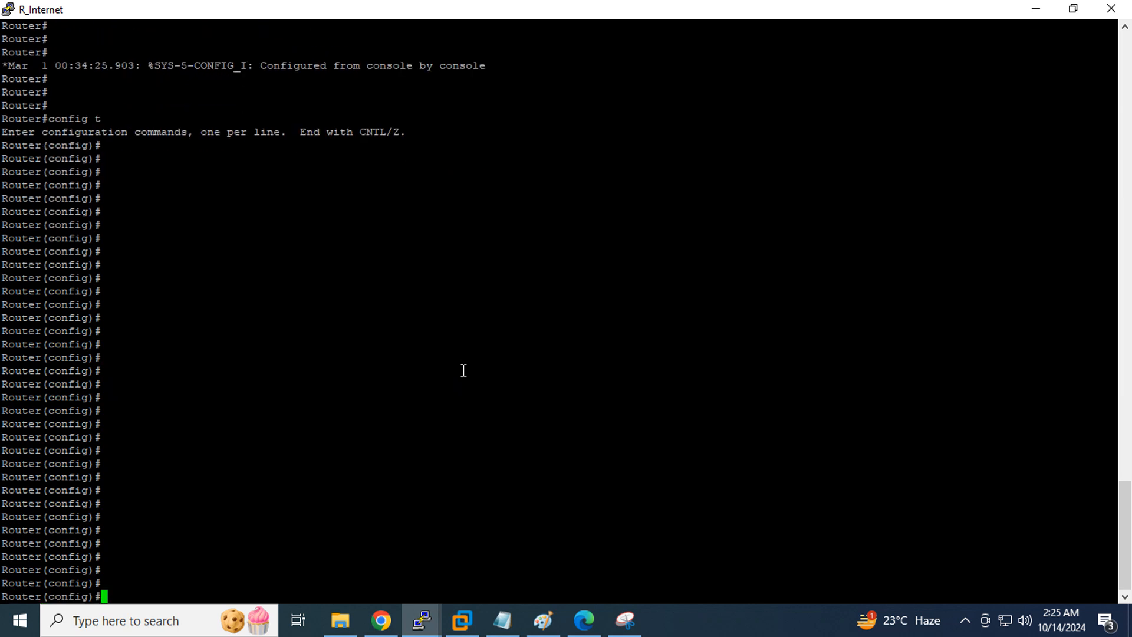
{"action": "type", "text": "lin"}
{"action": "key", "text": "Tab"}
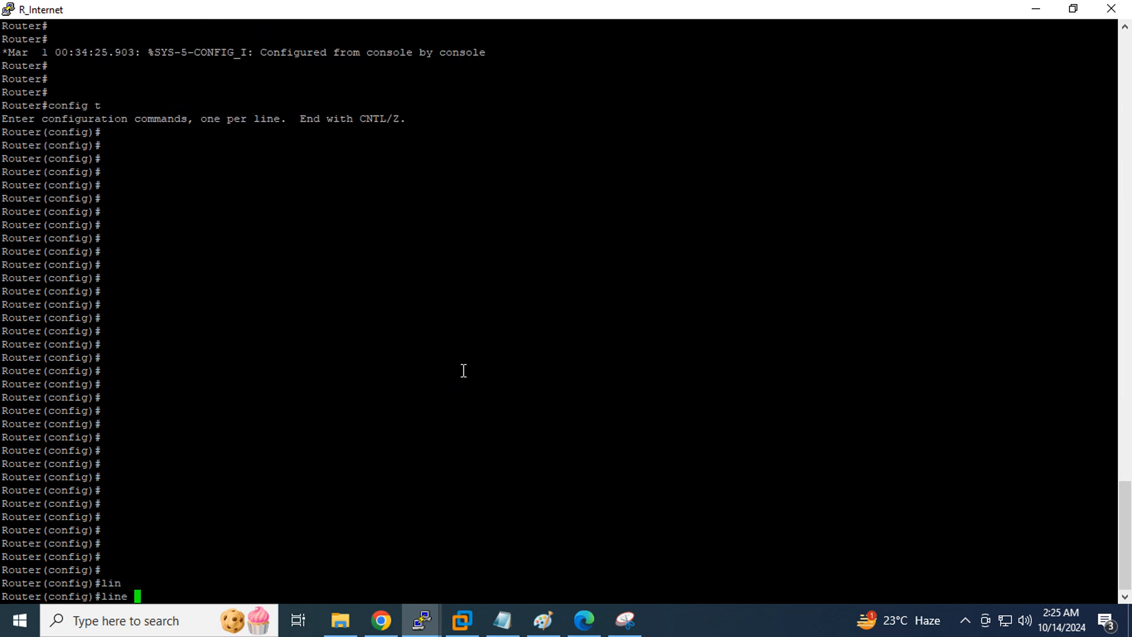
{"action": "type", "text": "vt"}
{"action": "key", "text": "Tab"}
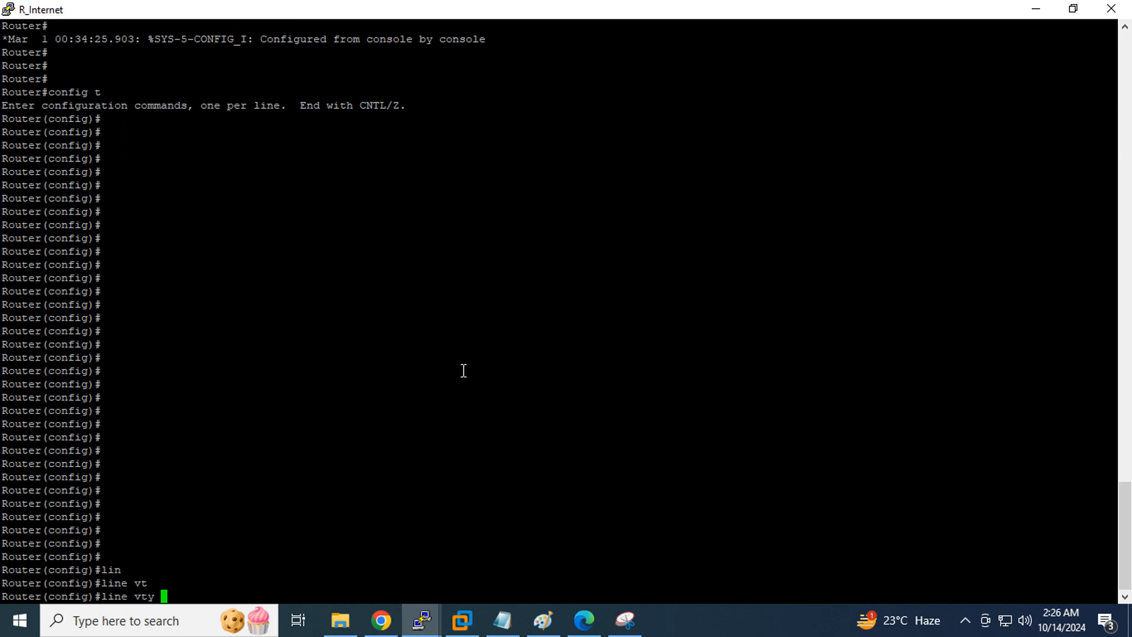
{"action": "type", "text": "0 4"}
{"action": "key", "text": "Return"}
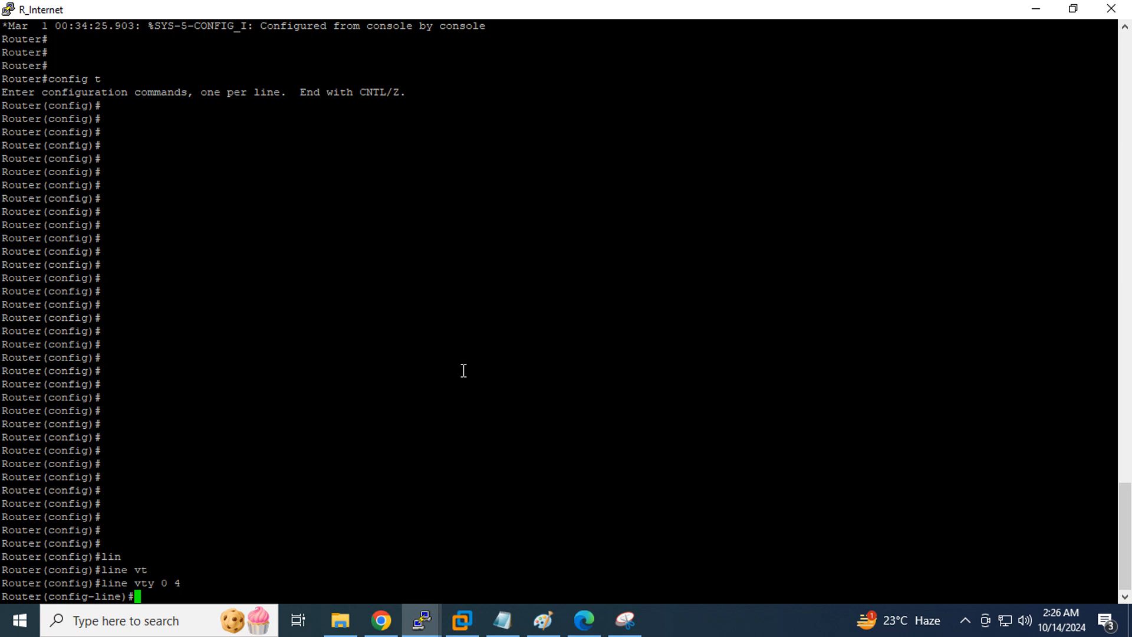
Allow all protocols on the vty lines with transport input all
{"action": "type", "text": "tr"}
{"action": "key", "text": "Tab"}
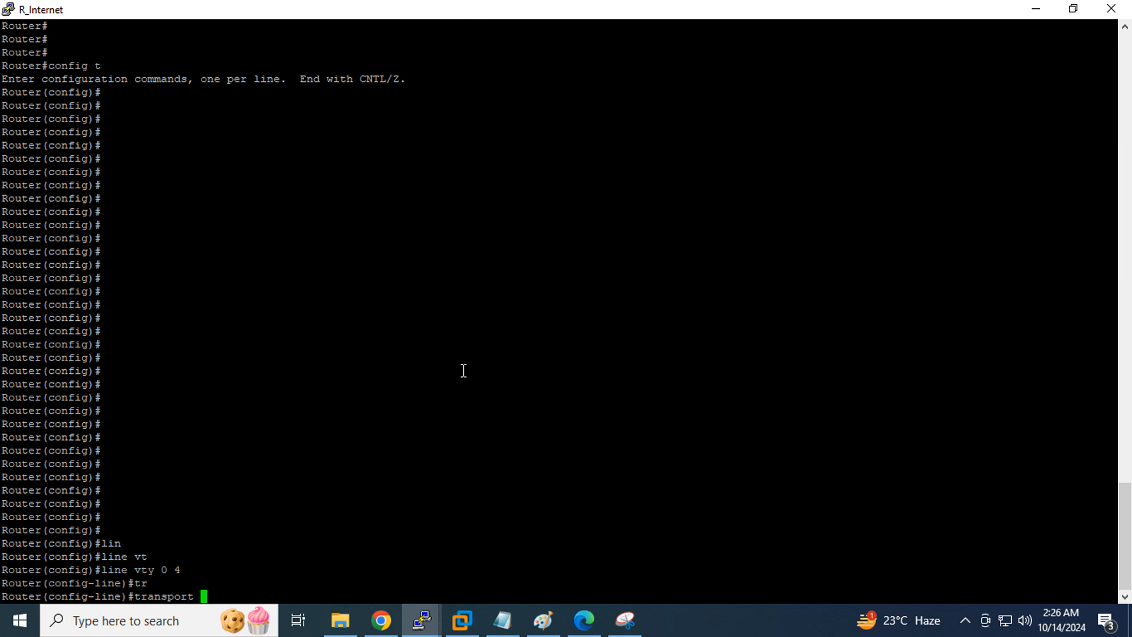
{"action": "type", "text": "in"}
{"action": "key", "text": "Tab"}
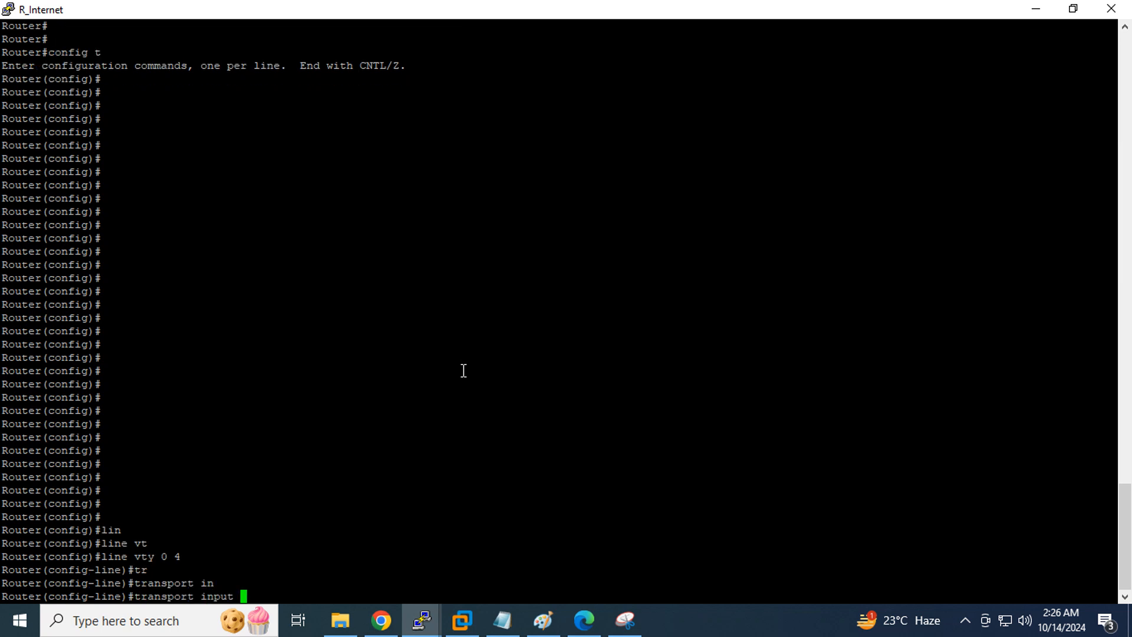
{"action": "type", "text": "a"}
{"action": "key", "text": "BackSpace"}
{"action": "type", "text": "?"}
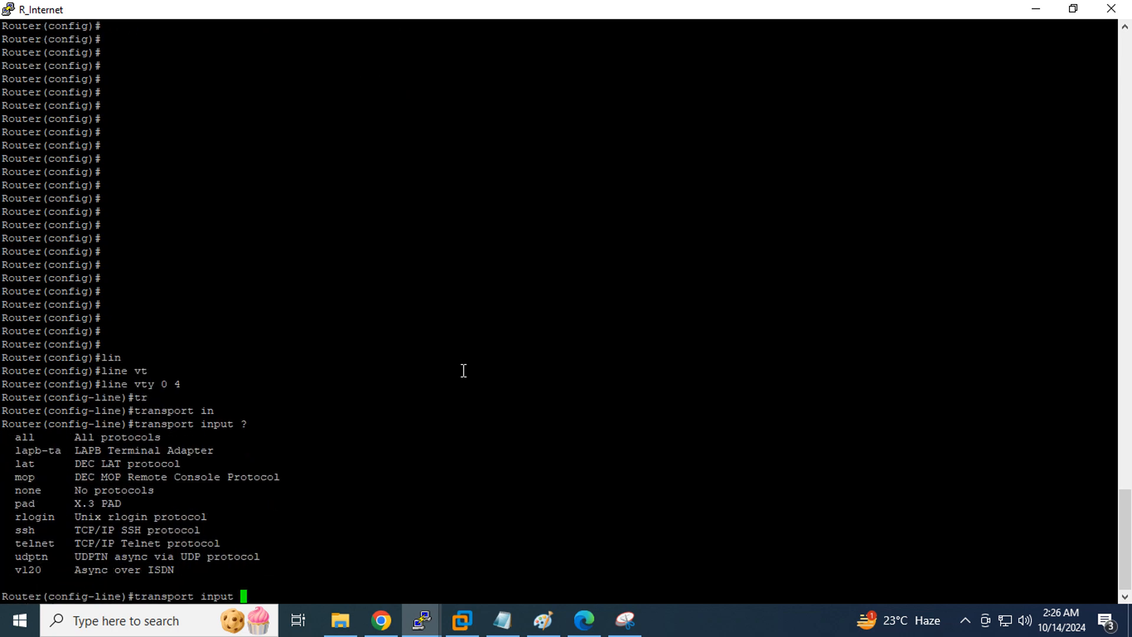
{"action": "double_click", "coordinate": [32, 450]}
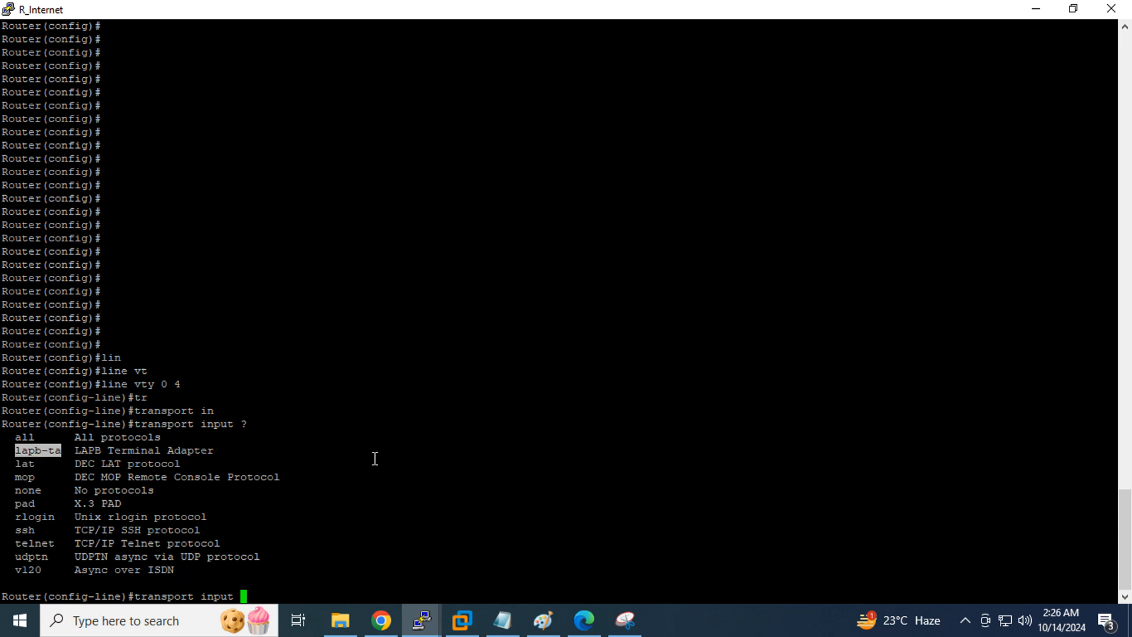
{"action": "double_click", "coordinate": [32, 464]}
{"action": "double_click", "coordinate": [33, 478]}
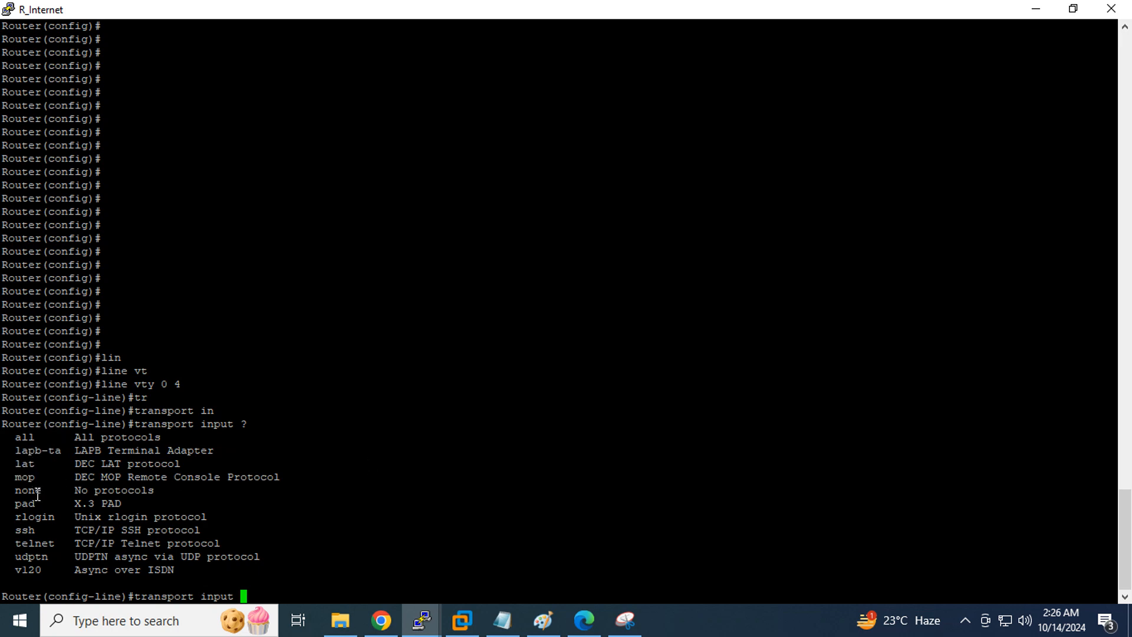
{"action": "double_click", "coordinate": [35, 490]}
{"action": "double_click", "coordinate": [36, 504]}
{"action": "double_click", "coordinate": [40, 519]}
{"action": "double_click", "coordinate": [29, 533]}
{"action": "double_click", "coordinate": [37, 539]}
{"action": "double_click", "coordinate": [37, 539]}
{"action": "left_click", "coordinate": [283, 550]}
{"action": "type", "text": "all"}
{"action": "key", "text": "Return"}
{"action": "key", "text": "Up"}
{"action": "key", "text": "Return"}
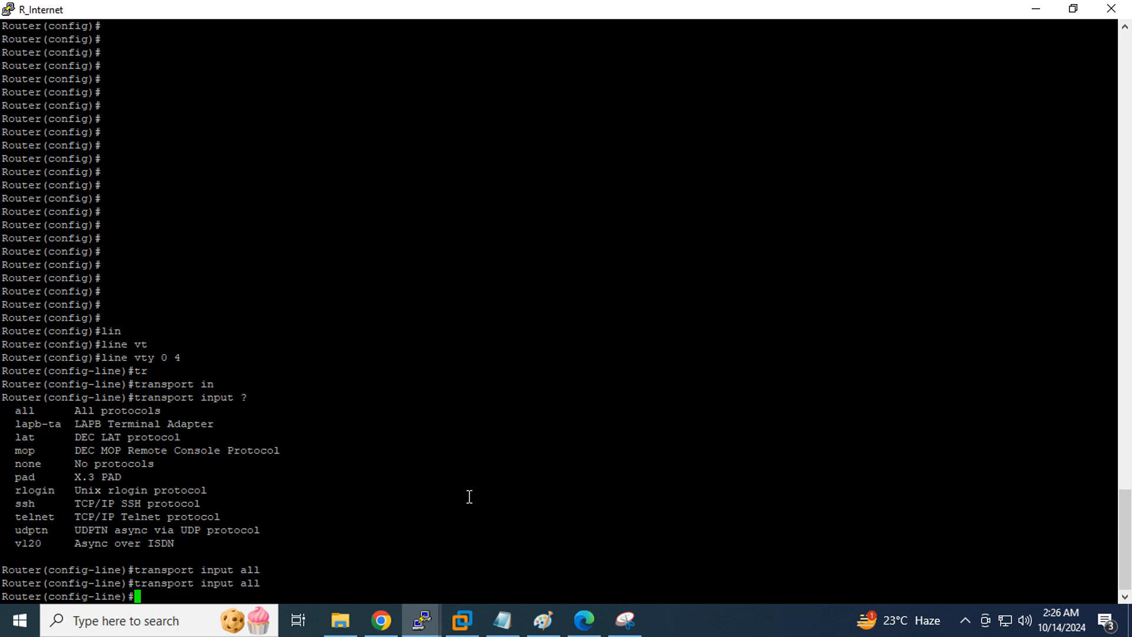
Set a login password on the vty lines
{"action": "type", "text": "po"}
{"action": "key", "text": "Tab"}
{"action": "key", "text": "BackSpace"}
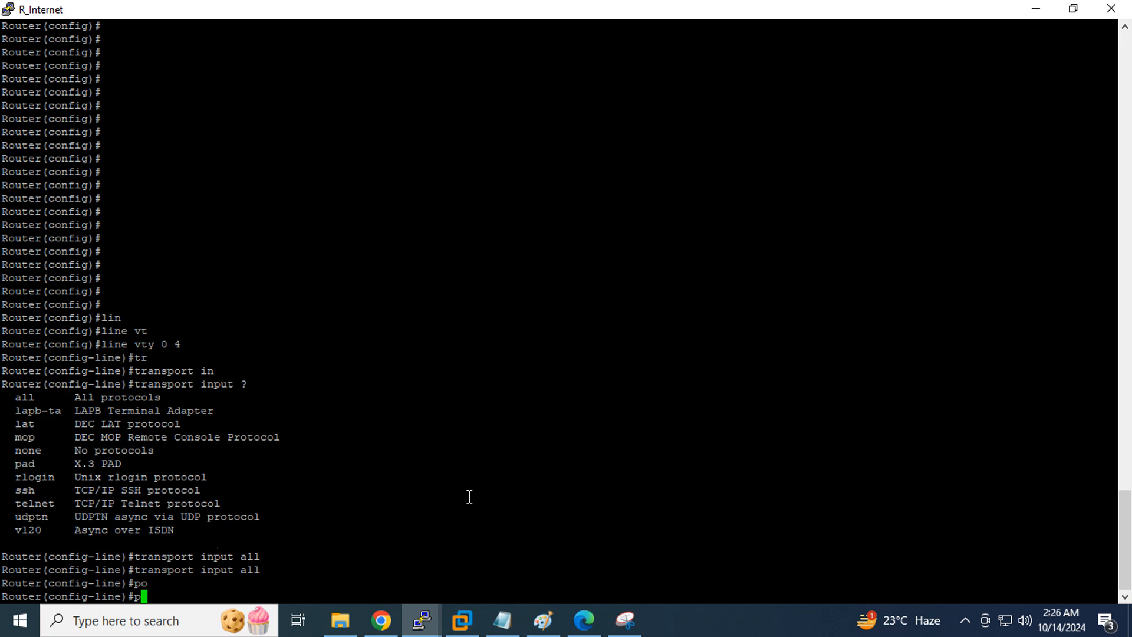
{"action": "type", "text": "a"}
{"action": "key", "text": "Tab"}
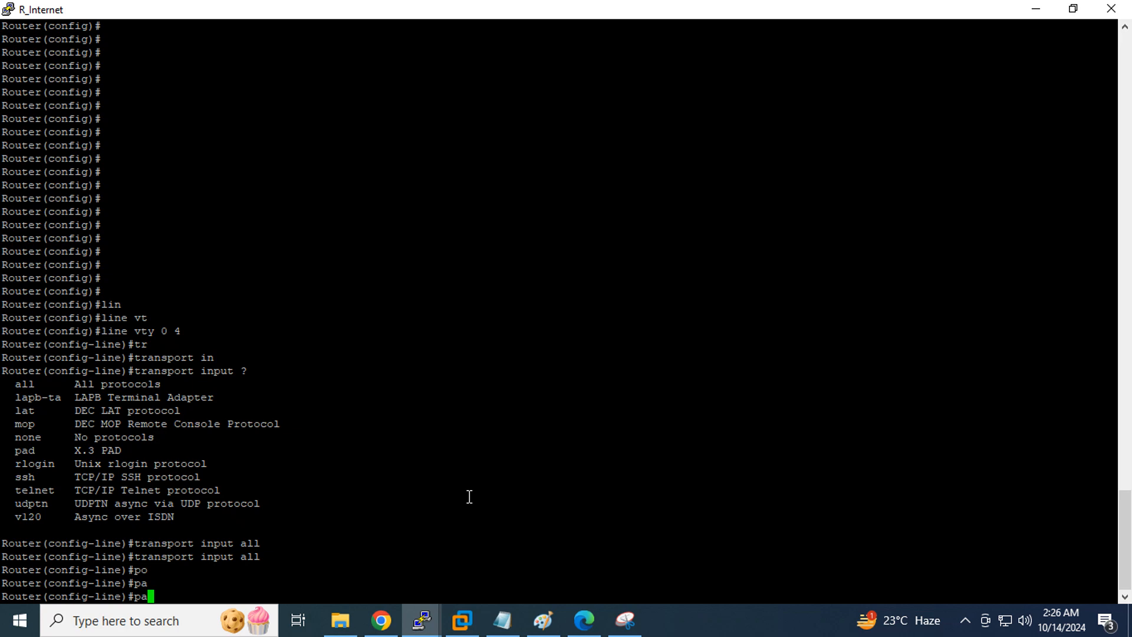
{"action": "type", "text": "ss"}
{"action": "key", "text": "Tab"}
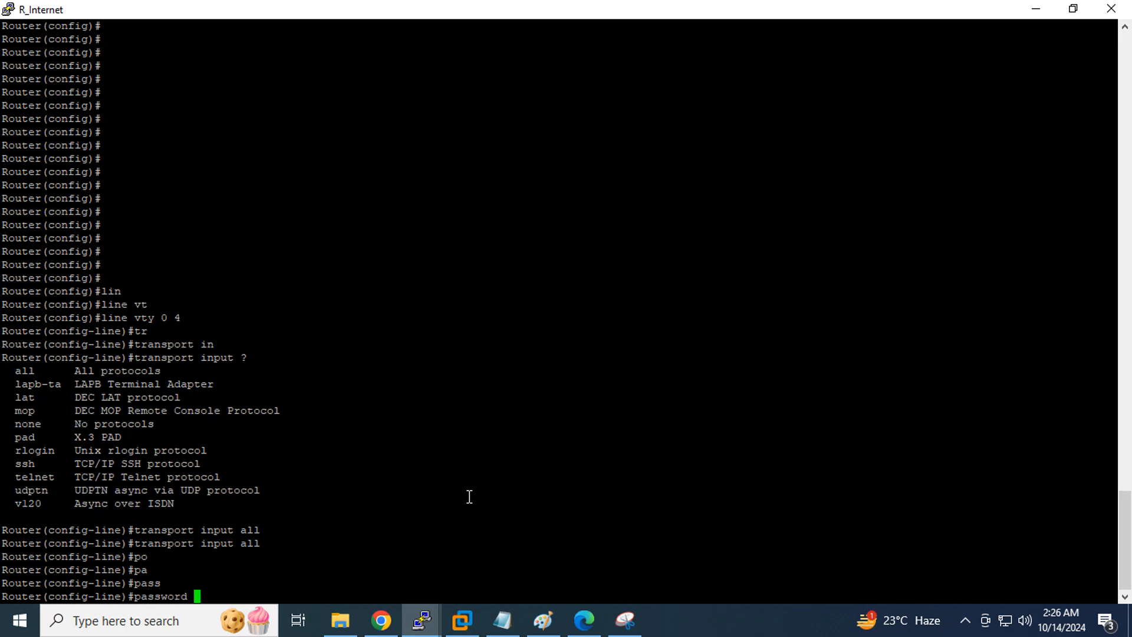
{"action": "type", "text": "123"}
{"action": "key", "text": "Return"}
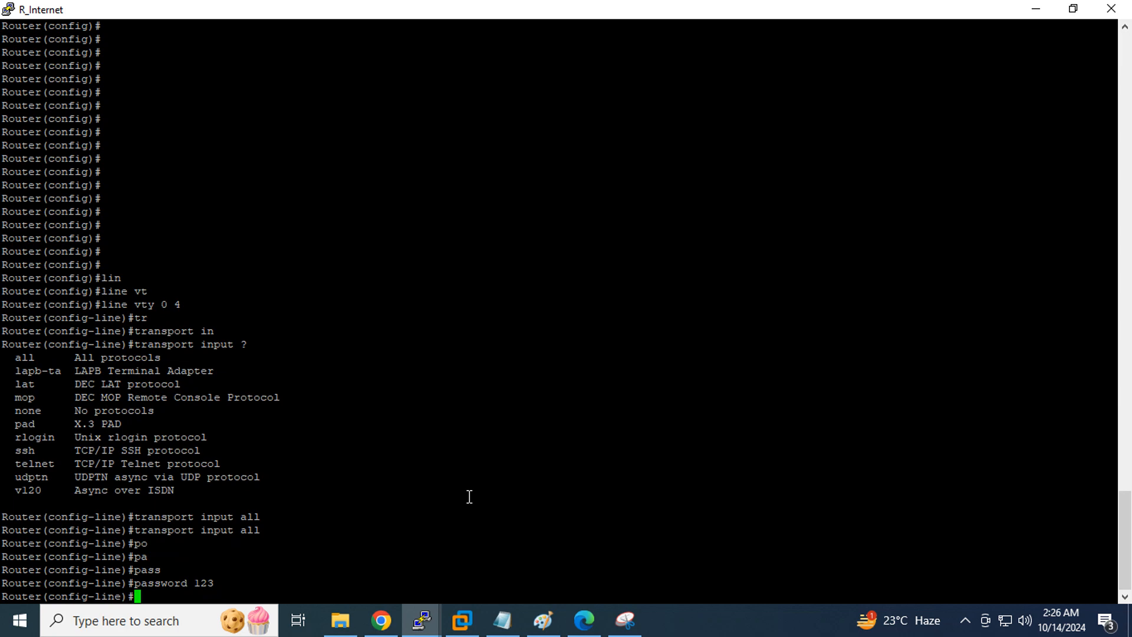
Enable logging synchronous at level 7 on the vty lines
{"action": "type", "text": "lo"}
{"action": "key", "text": "Tab"}
{"action": "type", "text": "g"}
{"action": "key", "text": "Tab"}
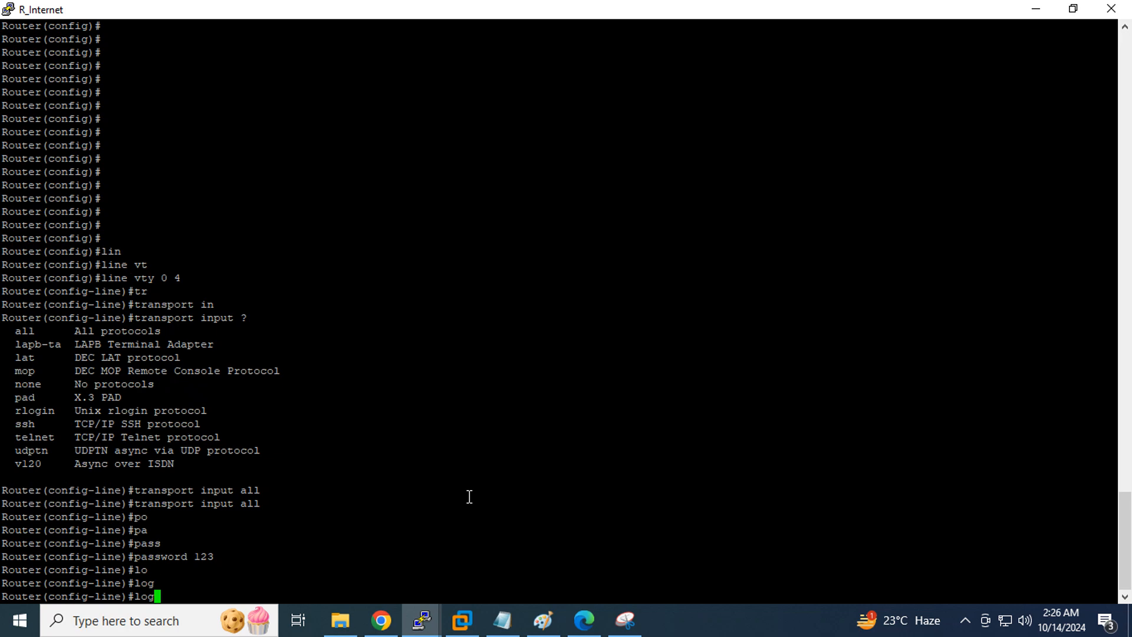
{"action": "type", "text": "g"}
{"action": "key", "text": "Tab"}
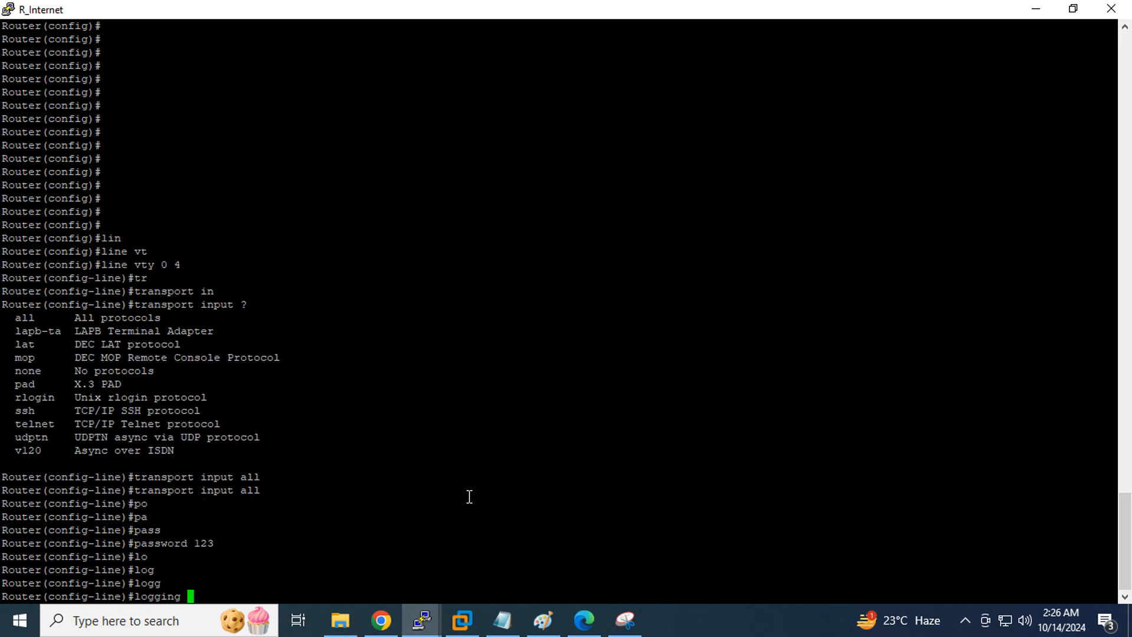
{"action": "type", "text": "?"}
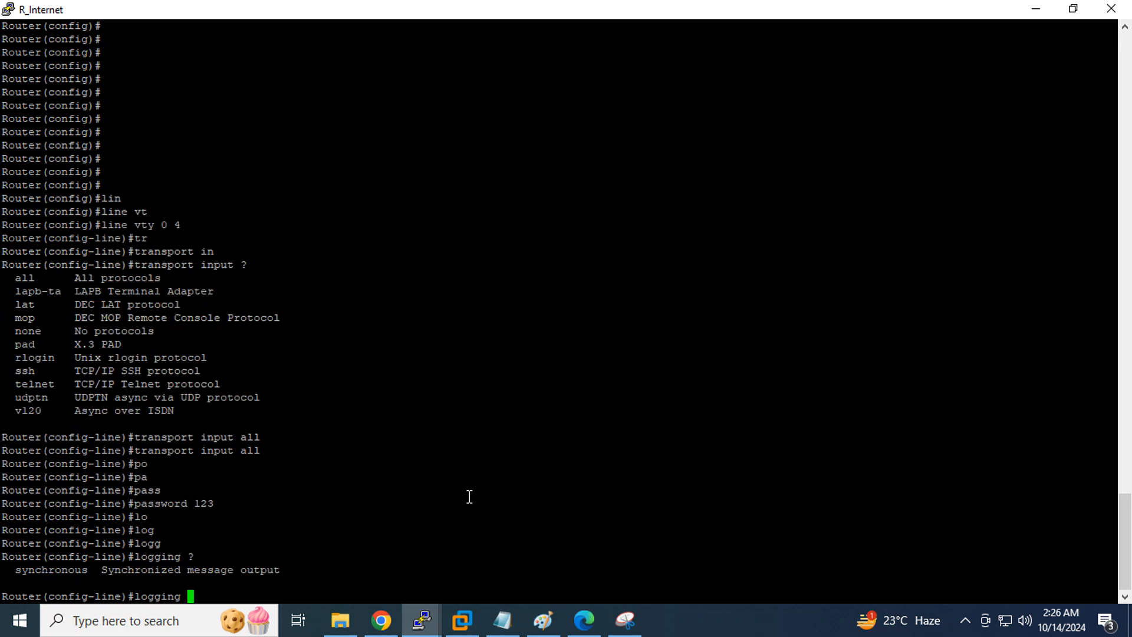
{"action": "type", "text": "sy"}
{"action": "key", "text": "Tab"}
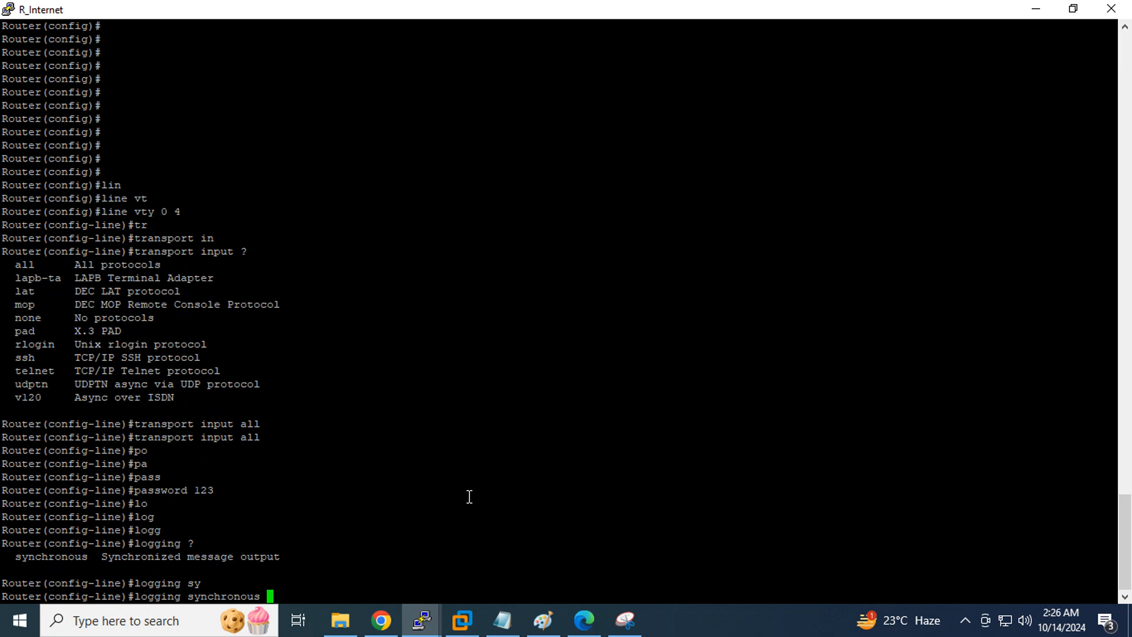
{"action": "type", "text": "?"}
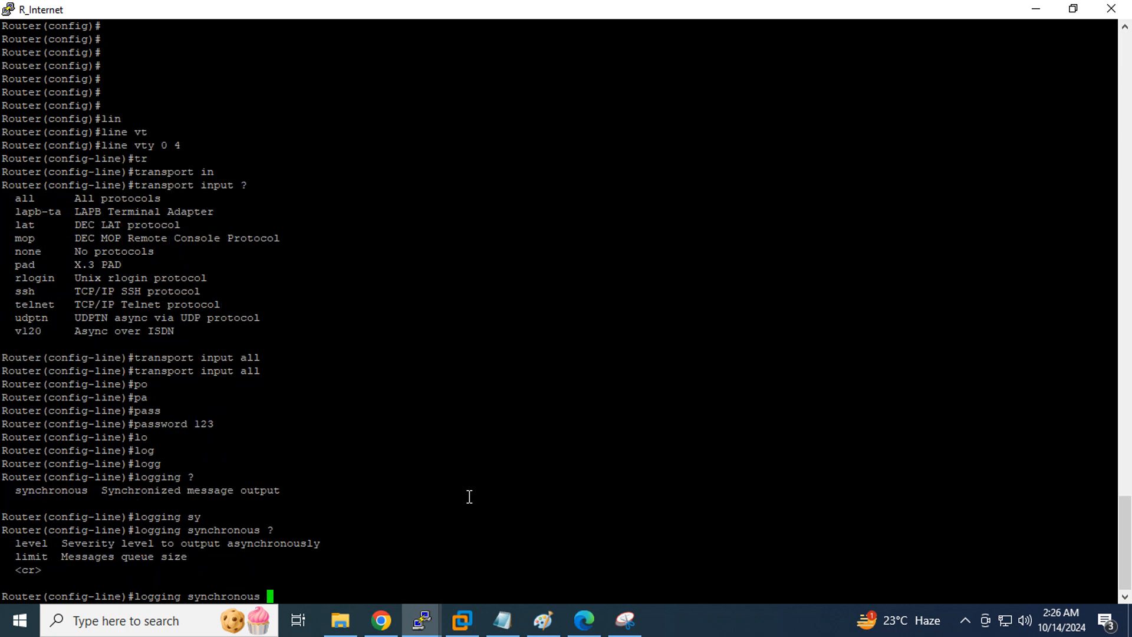
{"action": "type", "text": "l"}
{"action": "type", "text": "e"}
{"action": "key", "text": "Tab"}
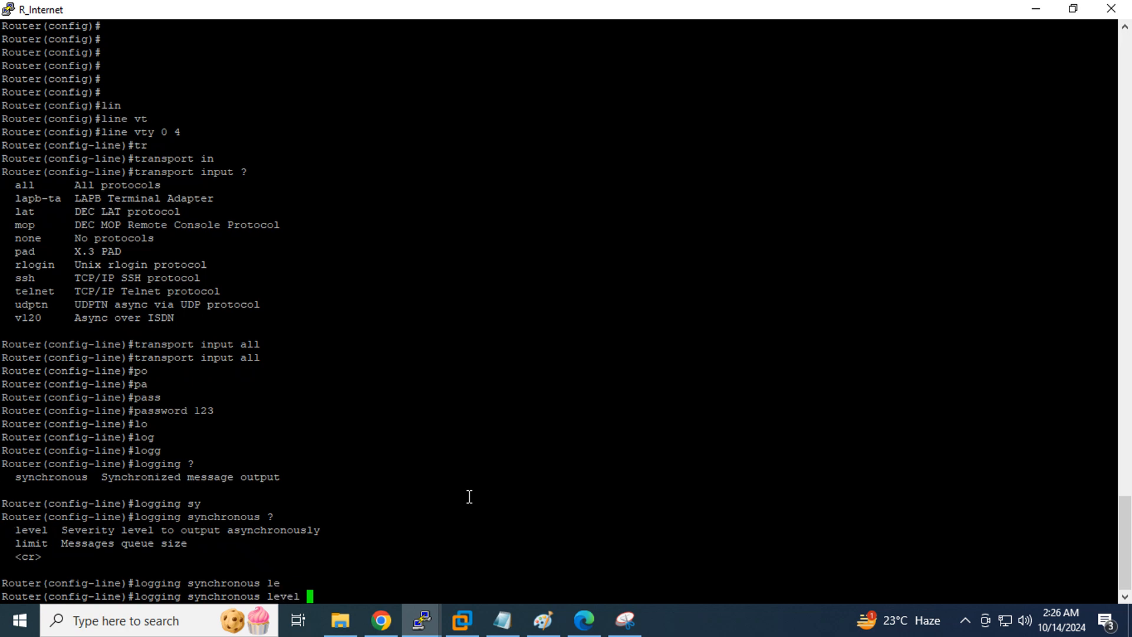
{"action": "type", "text": "?"}
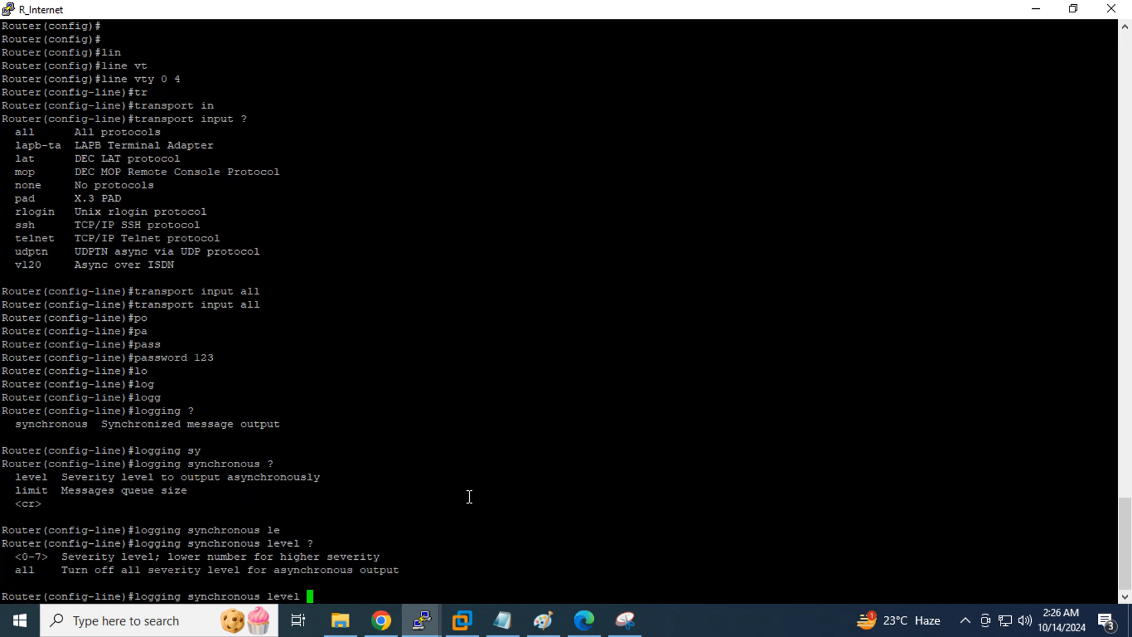
{"action": "type", "text": "7"}
{"action": "key", "text": "Return"}
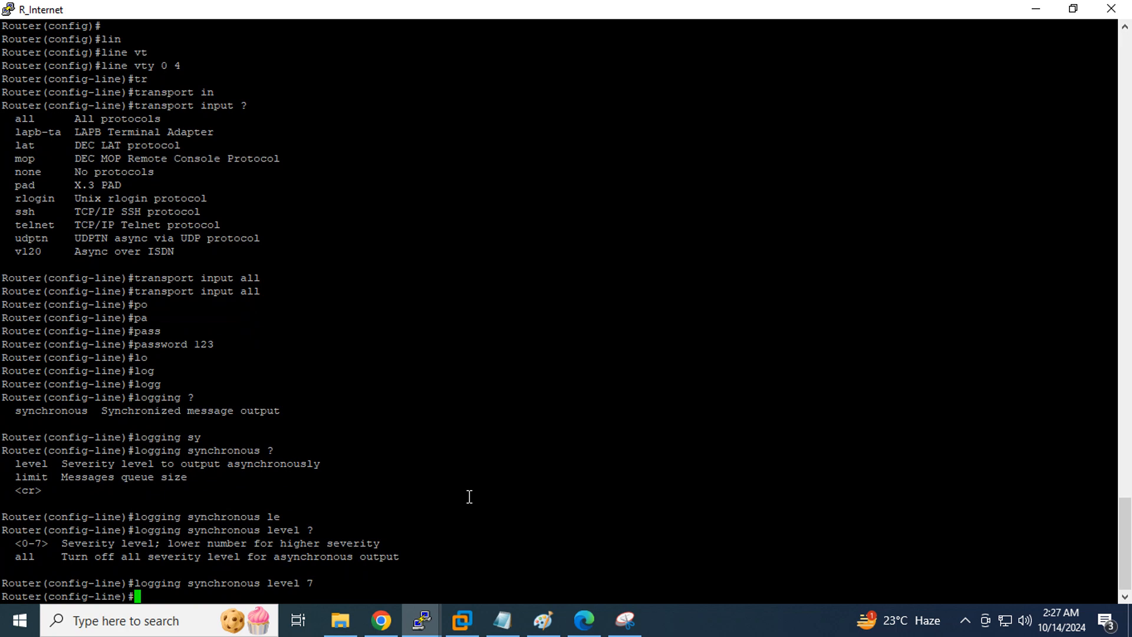
Exit the vty line configuration mode
{"action": "type", "text": "en"}
{"action": "key", "text": "Tab"}
{"action": "type", "text": "a"}
{"action": "key", "text": "Tab"}
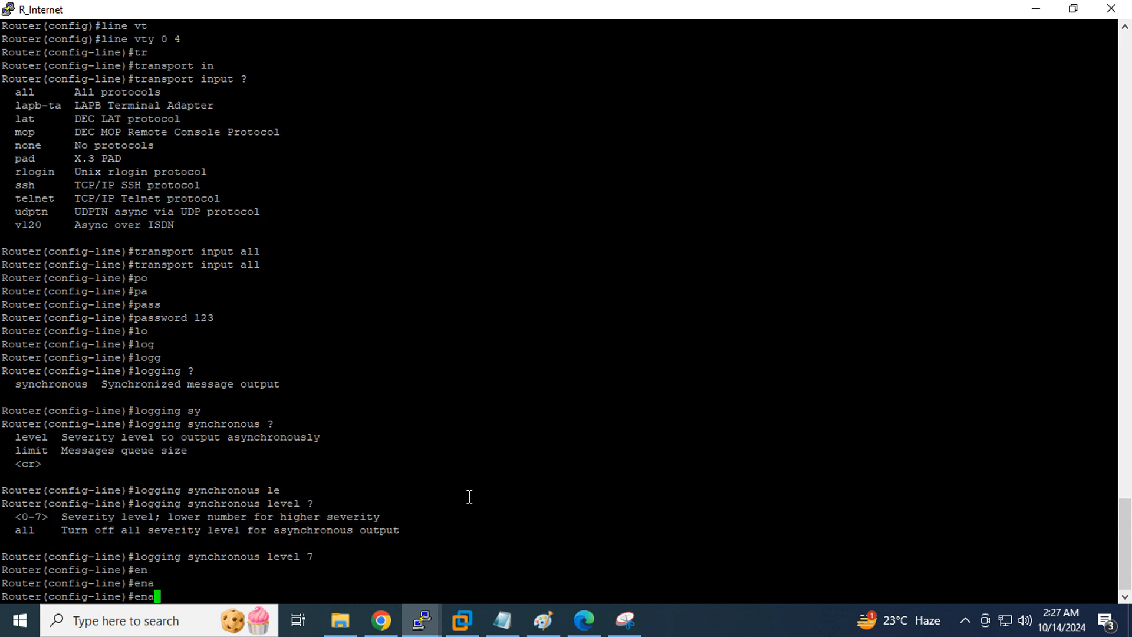
{"action": "key", "text": "BackSpace"}
{"action": "key", "text": "BackSpace"}
{"action": "key", "text": "BackSpace"}
{"action": "type", "text": "ex"}
{"action": "key", "text": "Tab"}
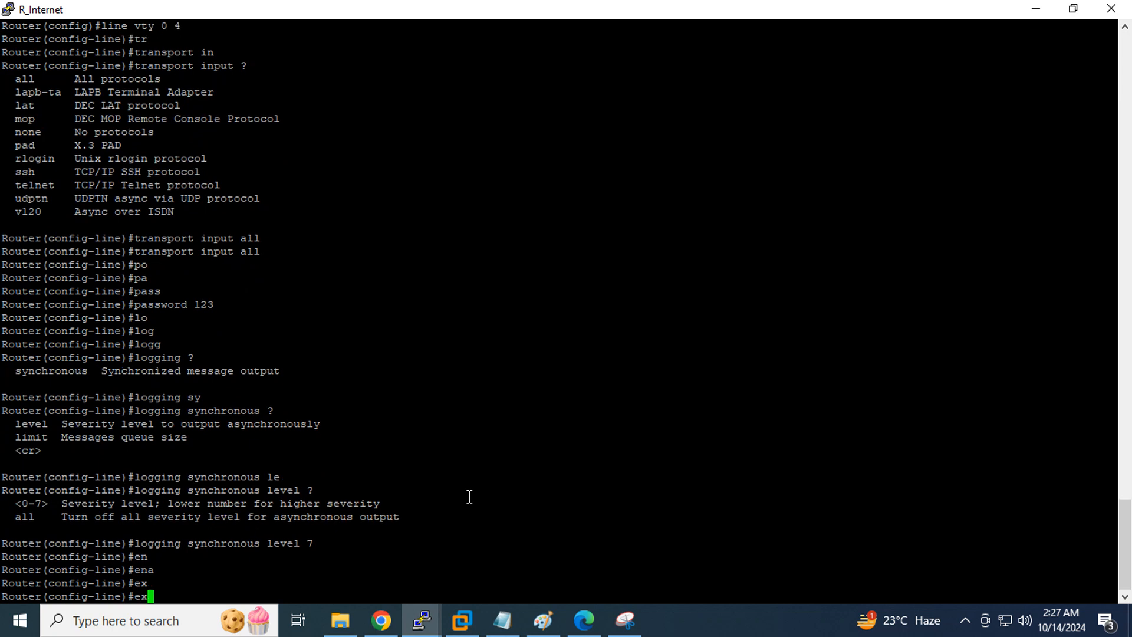
{"action": "type", "text": "i"}
{"action": "key", "text": "Tab"}
{"action": "type", "text": "'"}
{"action": "key", "text": "BackSpace"}
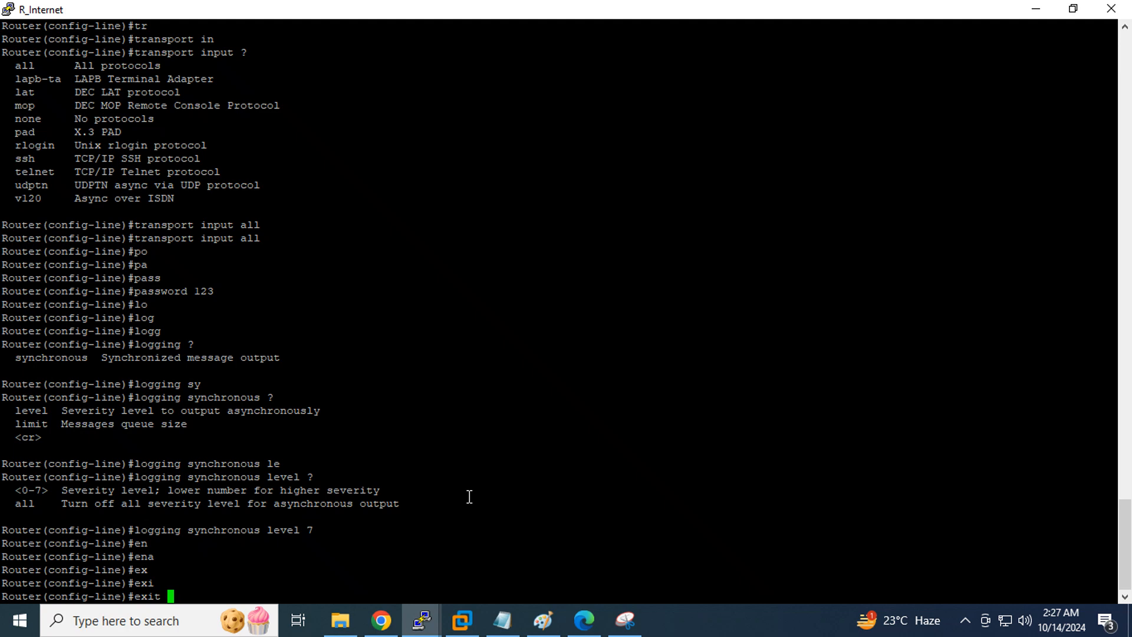
{"action": "key", "text": "Return"}
Set the router's enable password
{"action": "type", "text": "en"}
{"action": "key", "text": "Tab"}
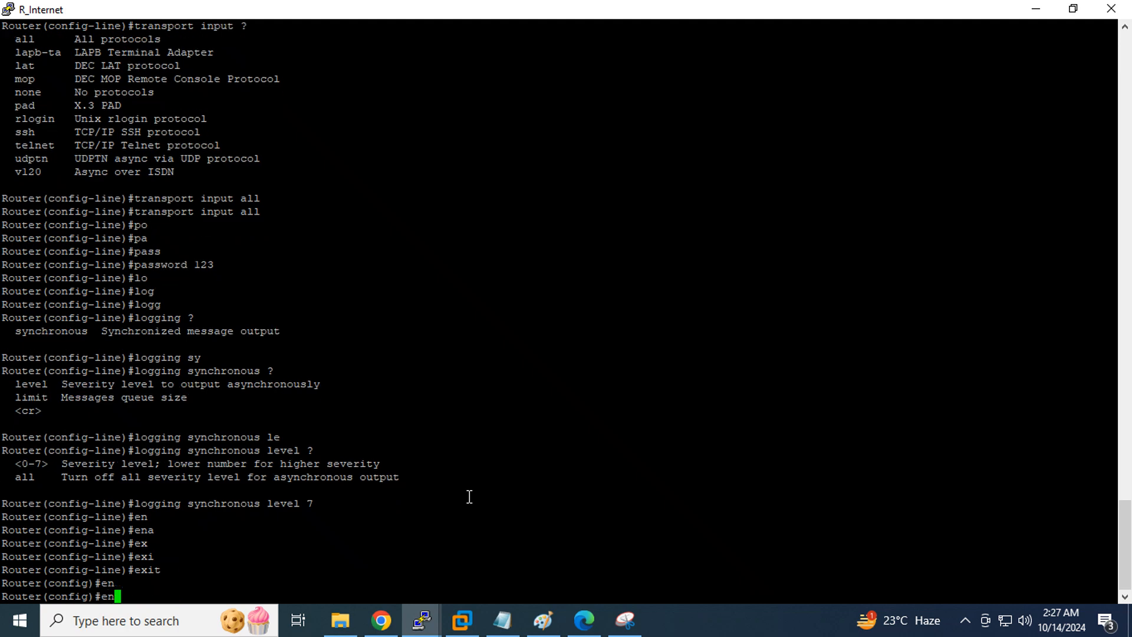
{"action": "type", "text": "ab"}
{"action": "key", "text": "Tab"}
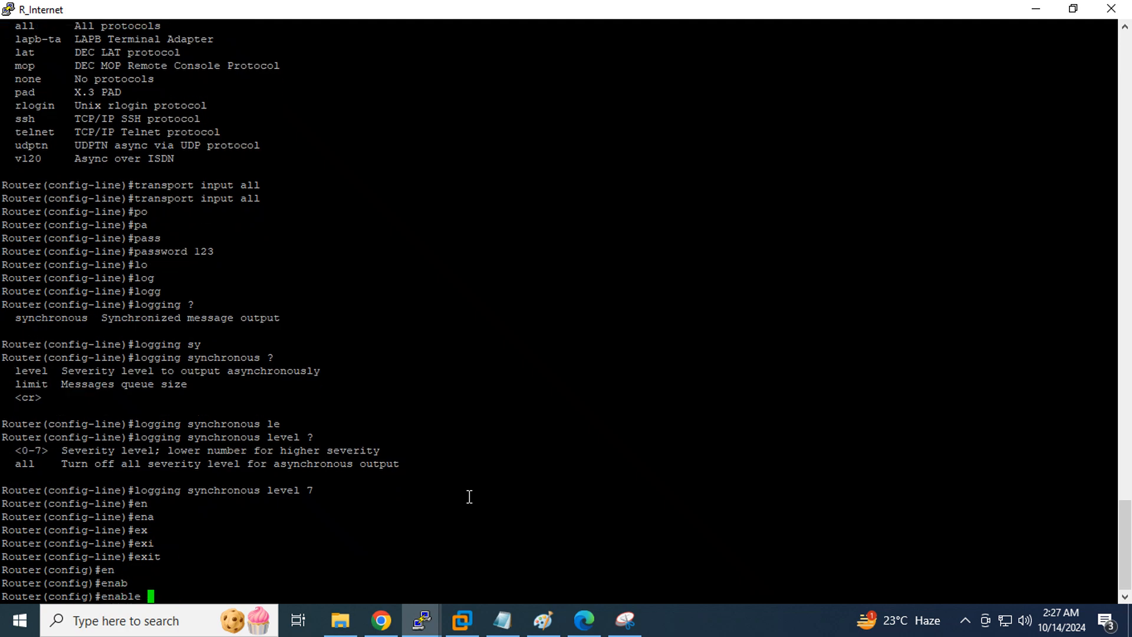
{"action": "type", "text": "p"}
{"action": "key", "text": "Tab"}
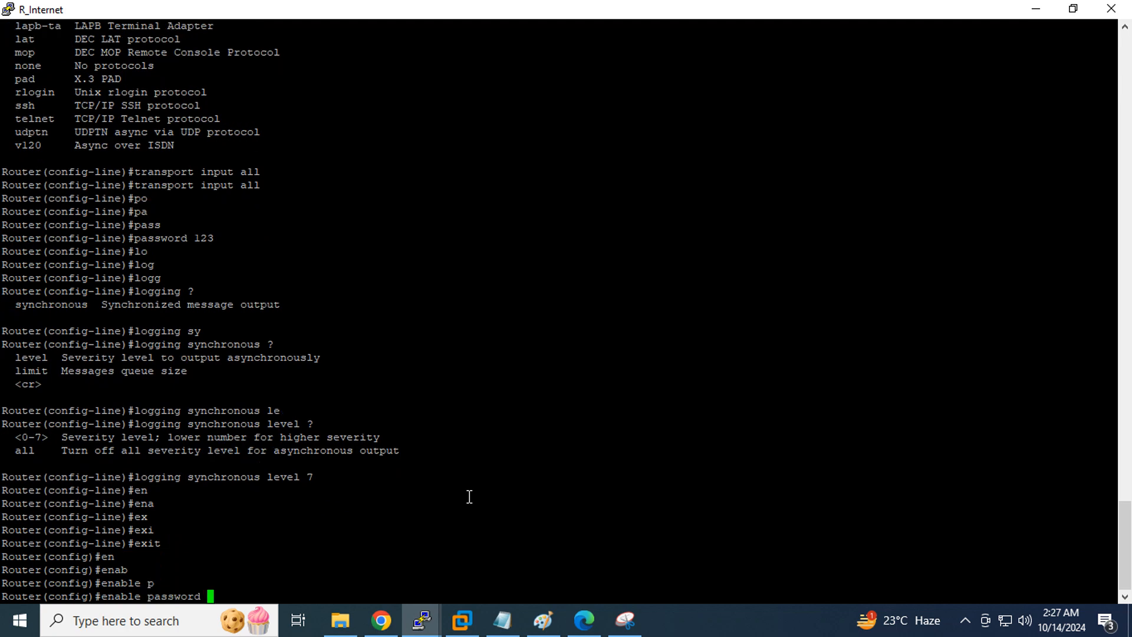
{"action": "type", "text": "123"}
{"action": "key", "text": "Return"}
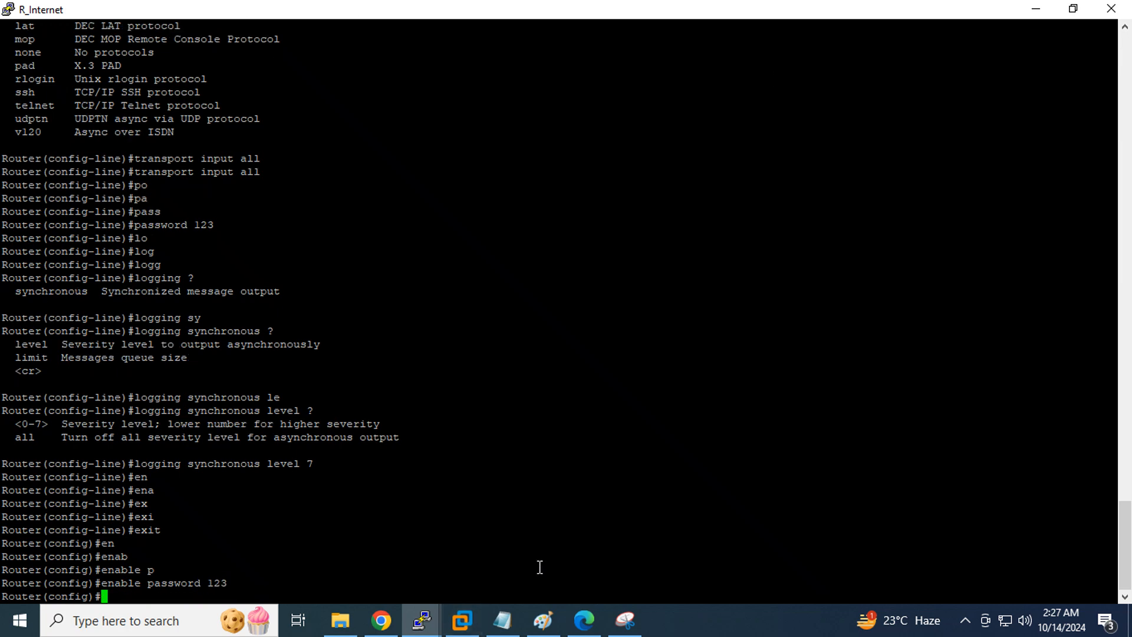
Refresh FG-Pri's System > HA page to show FG-Pri and FG-Sec both Synchronized
{"action": "left_click", "coordinate": [381, 620]}
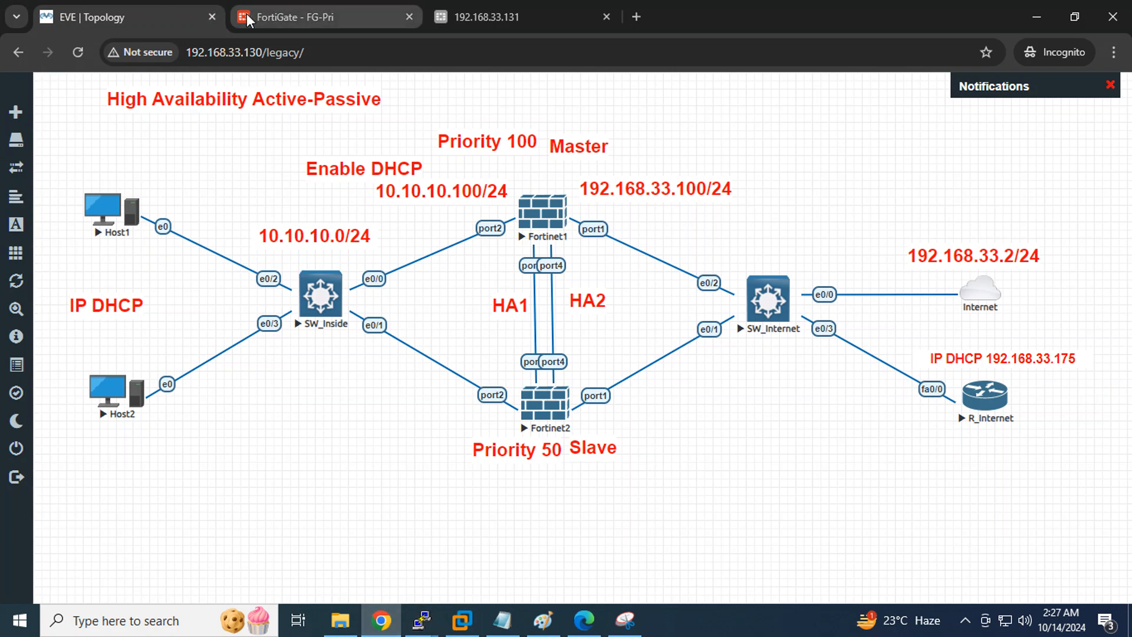
{"action": "left_click", "coordinate": [307, 17]}
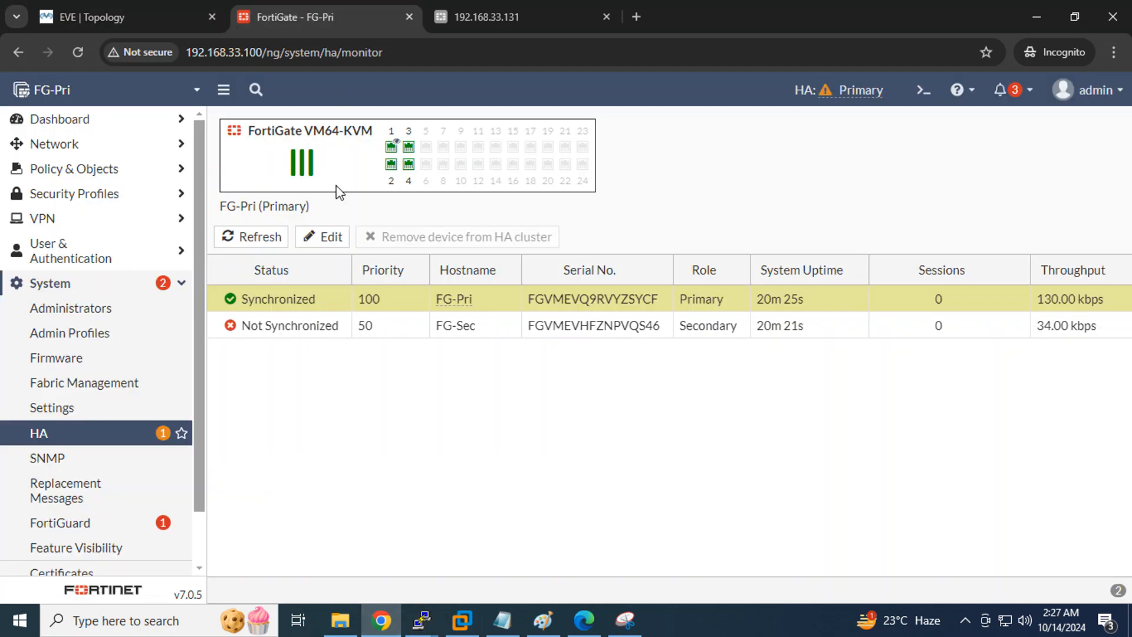
{"action": "left_click", "coordinate": [267, 238]}
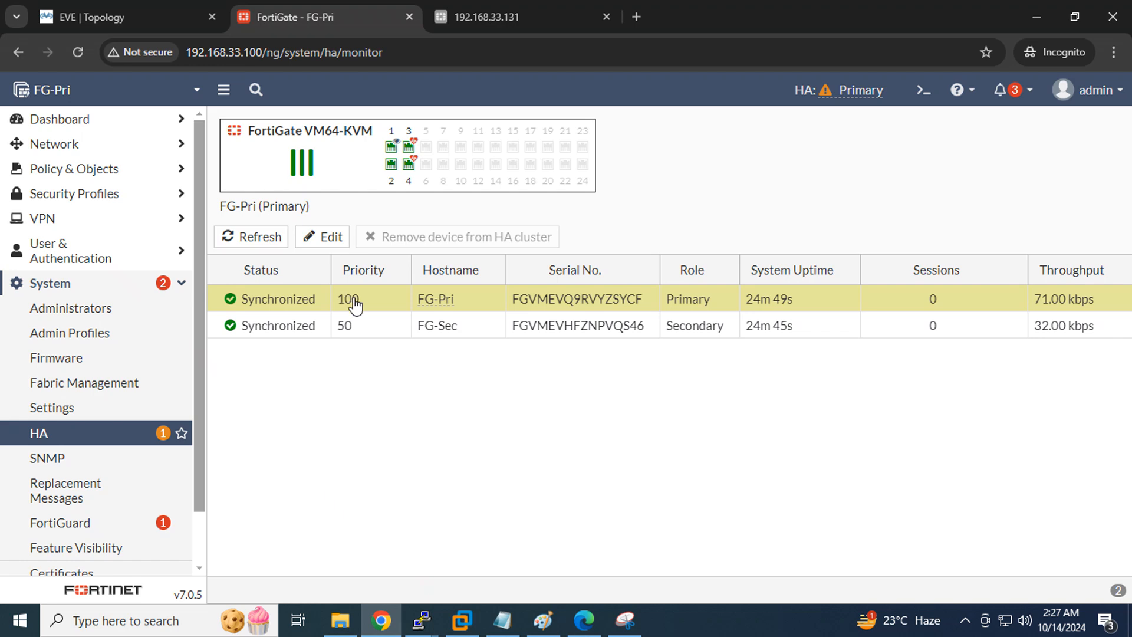
{"action": "mouse_move", "coordinate": [434, 302]}
Show the Fortinet1 node's Capture port list (port1–port4) in the EVE-NG topology
{"action": "left_click", "coordinate": [118, 18]}
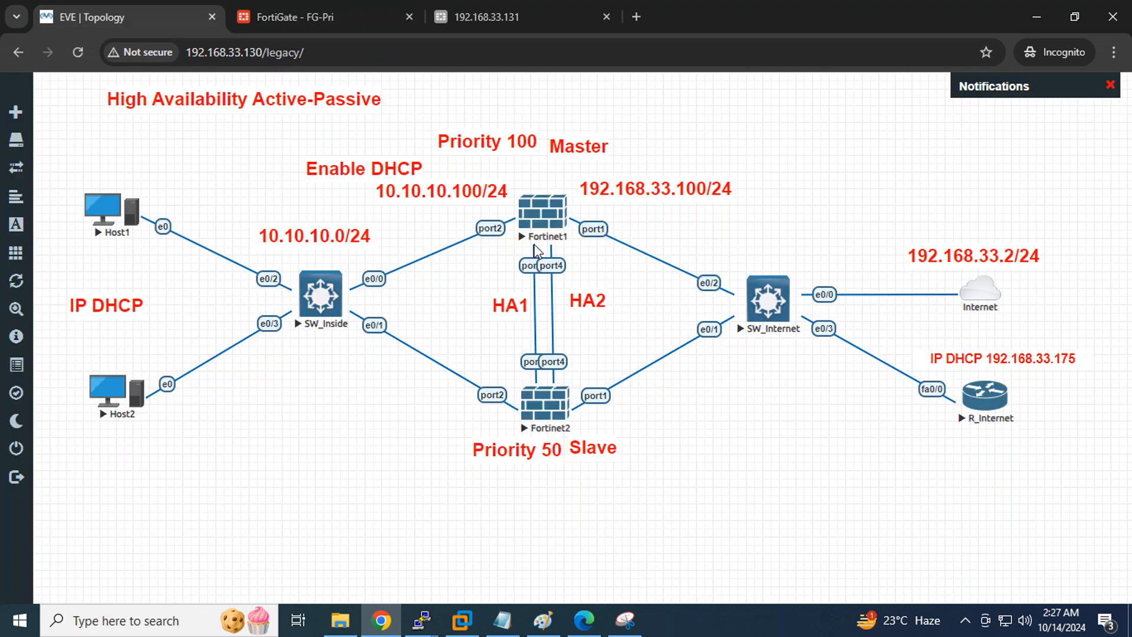
{"action": "right_click", "coordinate": [534, 228]}
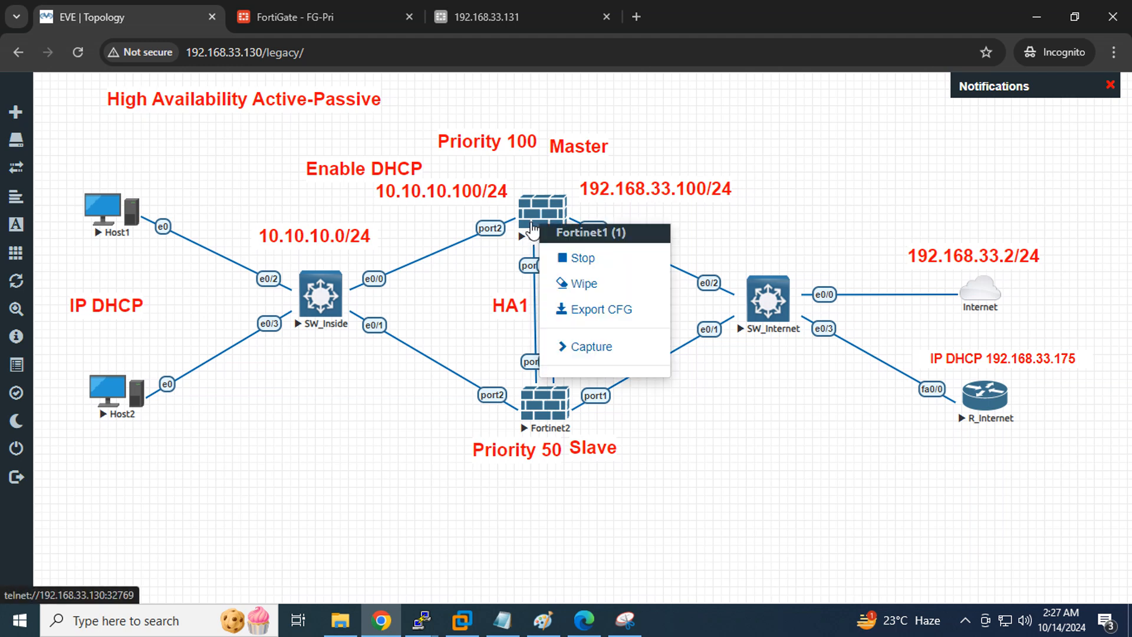
{"action": "left_click", "coordinate": [583, 348]}
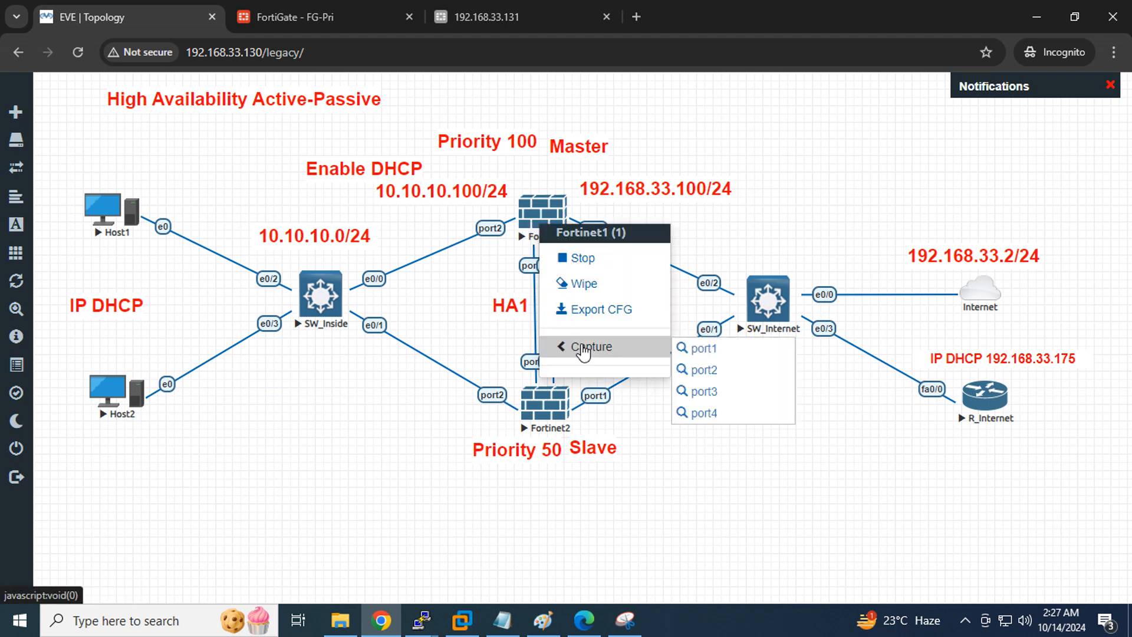
{"action": "left_click", "coordinate": [585, 627]}
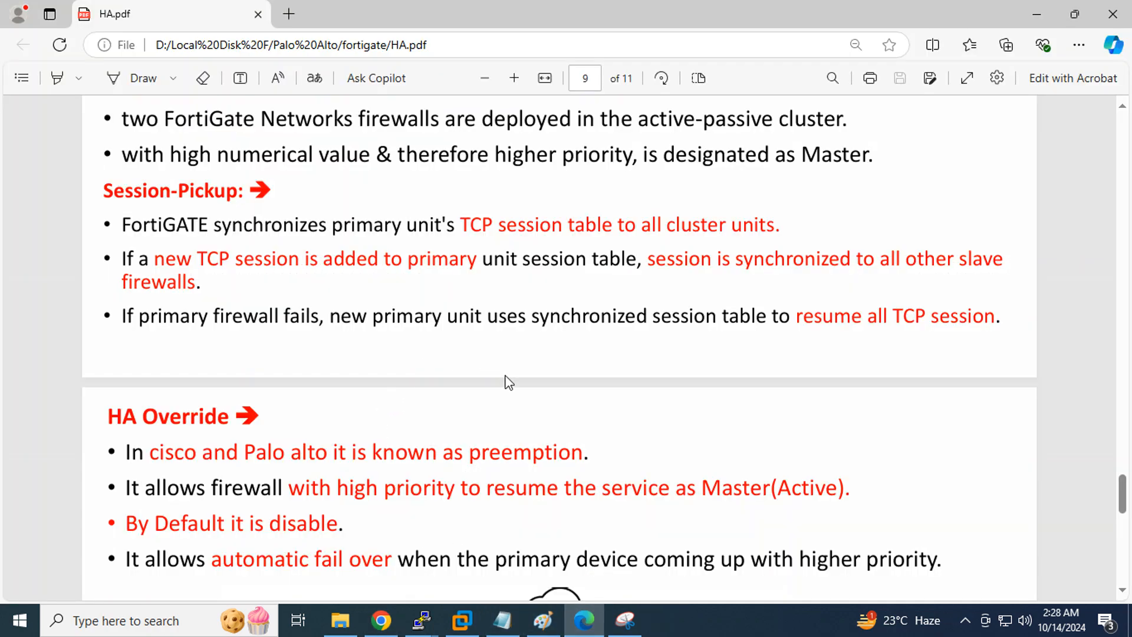
Find the Heartbeat packet Ether Types list on page 7 of HA.pdf and highlight its four entries
{"action": "scroll", "coordinate": [509, 383], "scroll_direction": "up", "scroll_amount": 10}
{"action": "scroll", "coordinate": [508, 383], "scroll_direction": "up", "scroll_amount": 12}
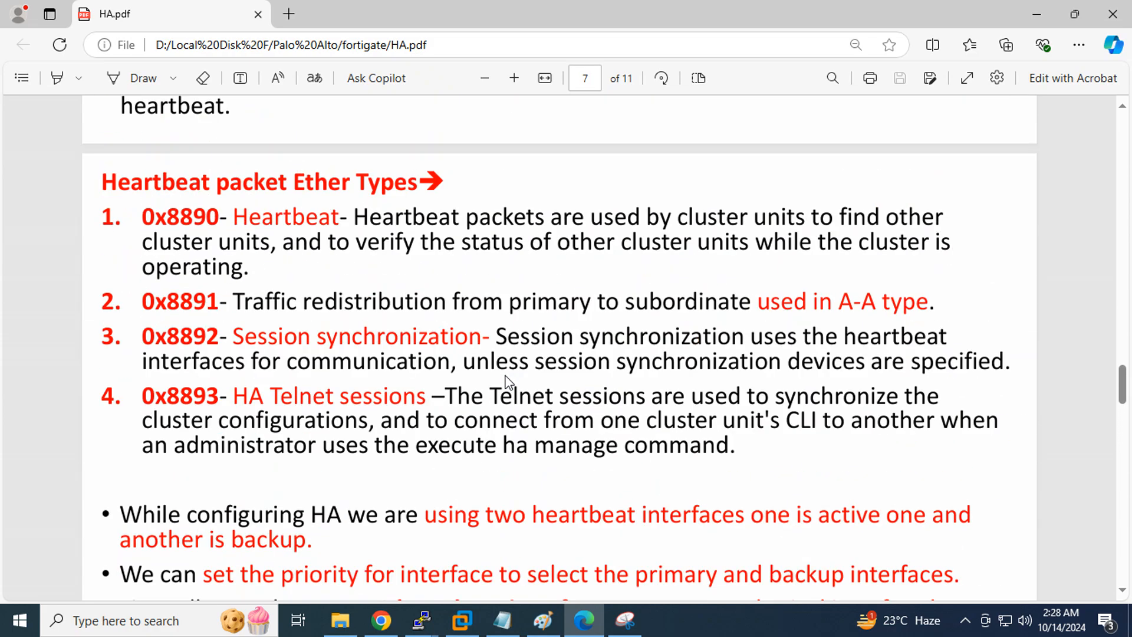
{"action": "scroll", "coordinate": [509, 384], "scroll_direction": "up", "scroll_amount": 4}
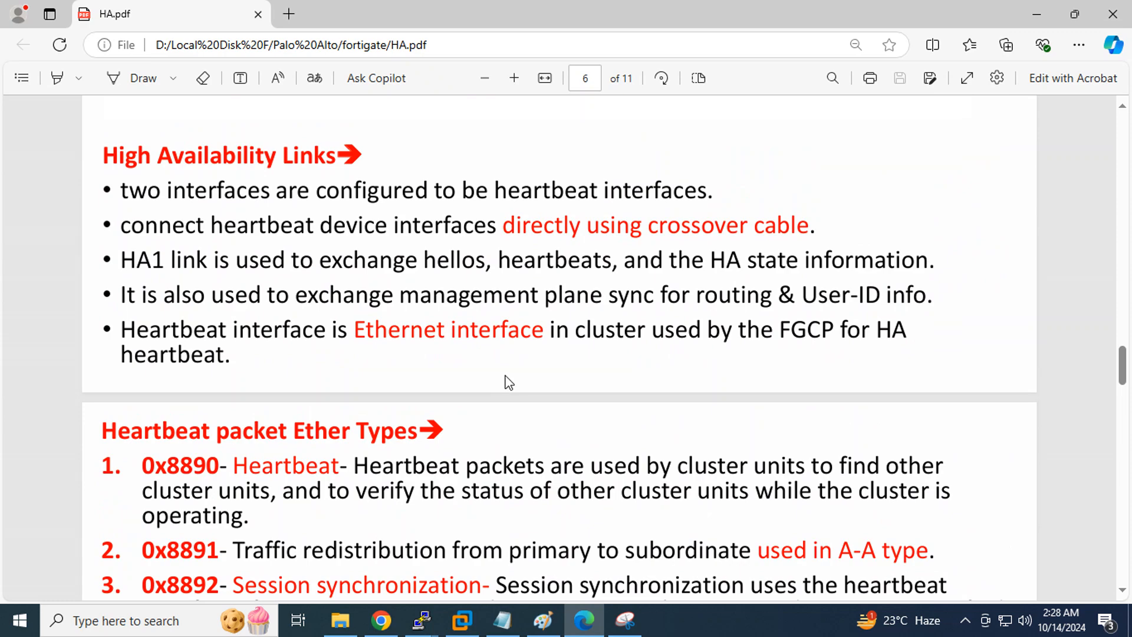
{"action": "scroll", "coordinate": [509, 384], "scroll_direction": "down", "scroll_amount": 1}
{"action": "scroll", "coordinate": [509, 383], "scroll_direction": "down", "scroll_amount": 1}
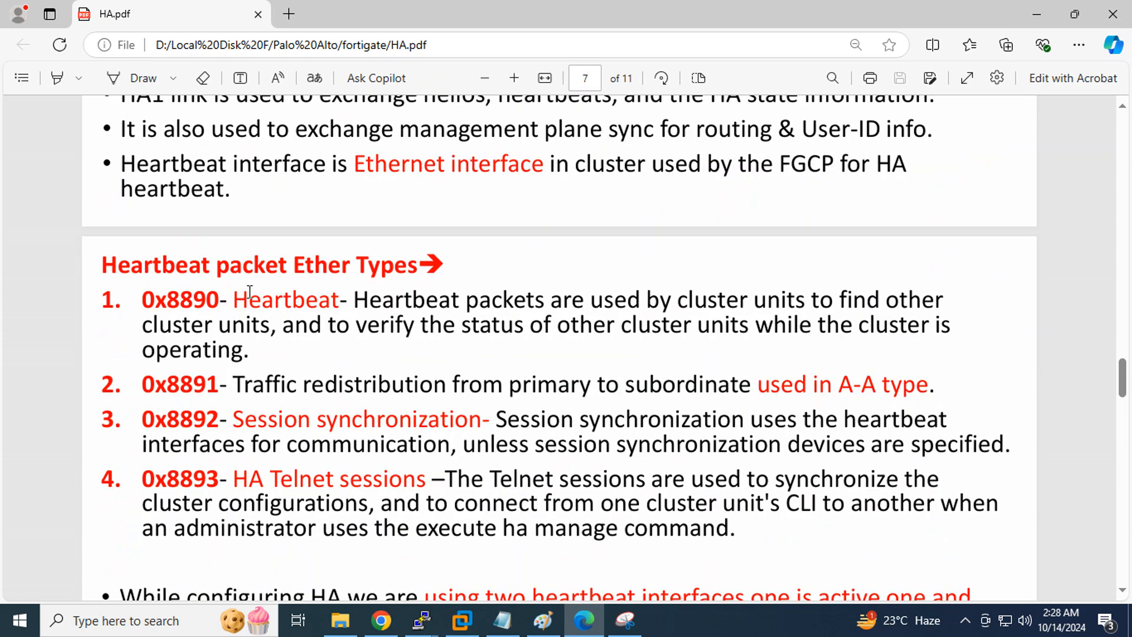
{"action": "left_click_drag", "start_coordinate": [143, 301], "coordinate": [746, 536]}
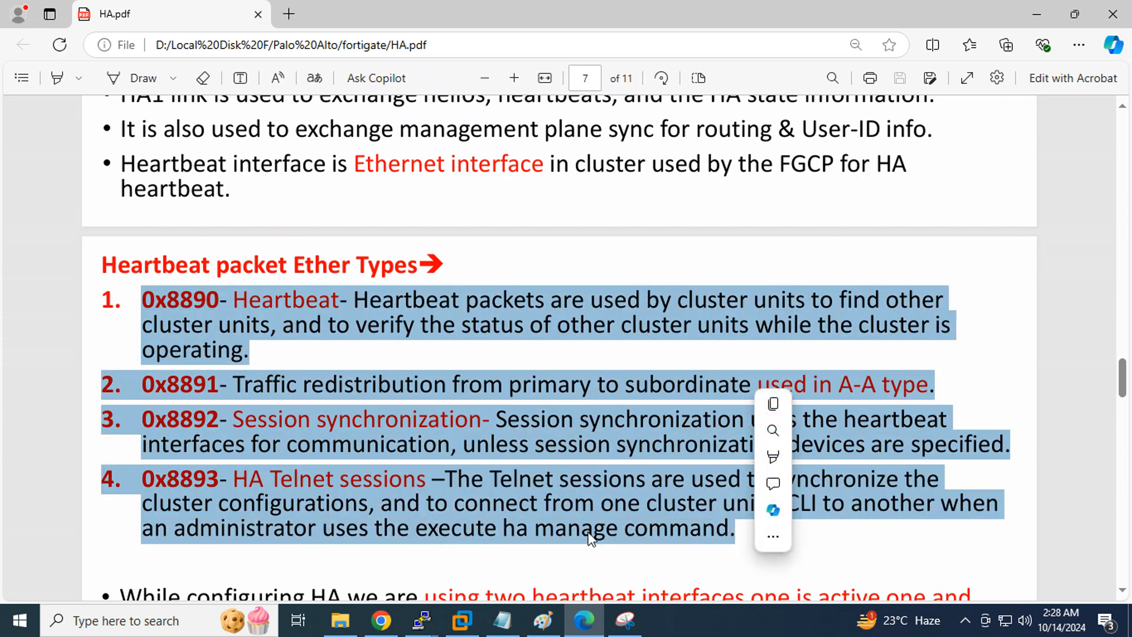
{"action": "left_click", "coordinate": [382, 620]}
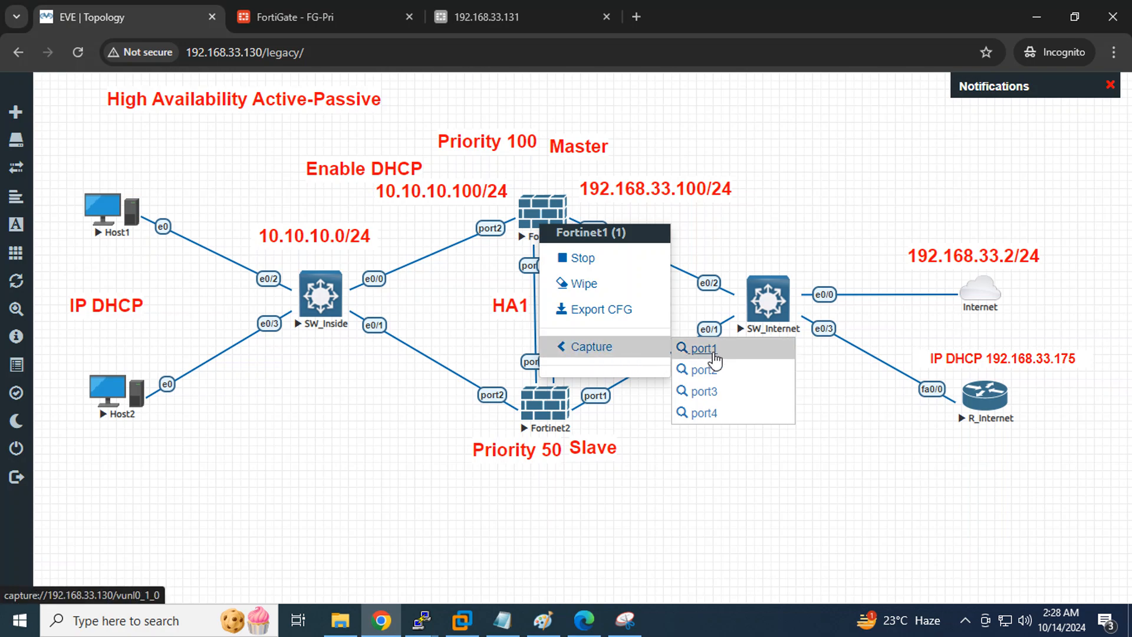
Start a packet capture on Fortinet1's port3 via the wireshark_wrapper prompt and minimize its console
{"action": "left_click", "coordinate": [715, 398]}
{"action": "left_click", "coordinate": [537, 183]}
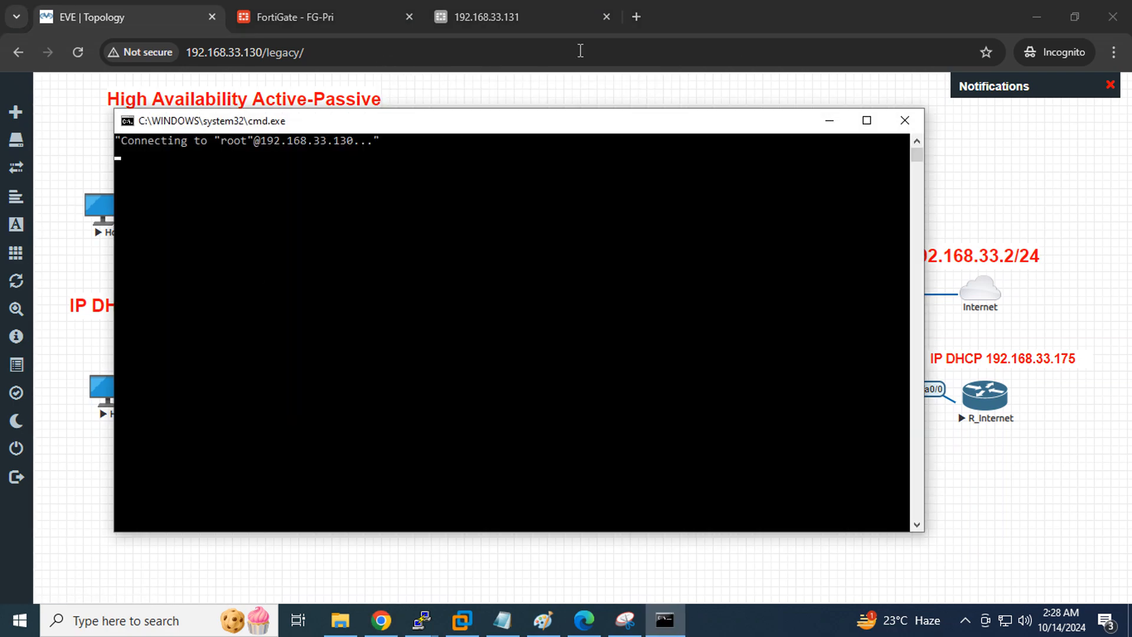
{"action": "left_click", "coordinate": [836, 122]}
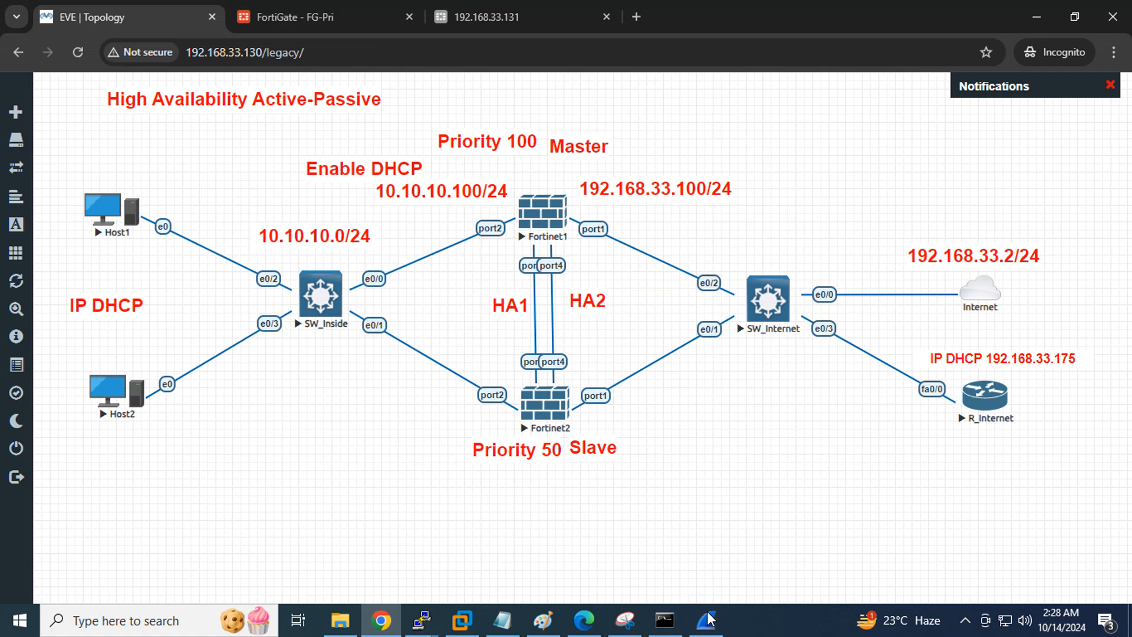
Open the Status dashboard on FG-Pri's management page
{"action": "left_click", "coordinate": [310, 16]}
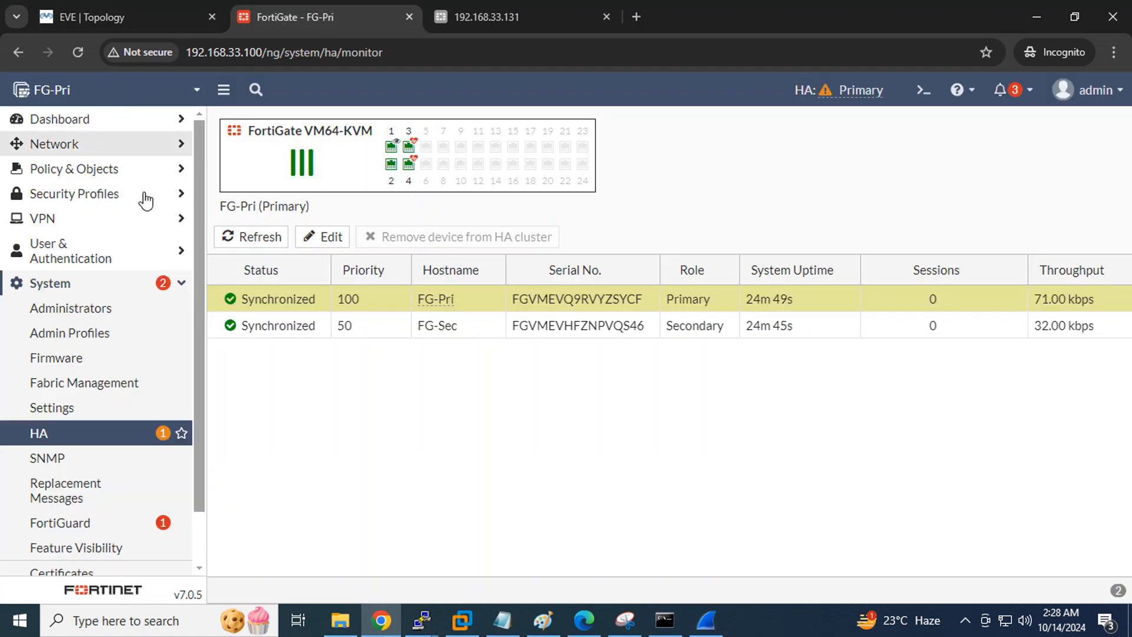
{"action": "left_click", "coordinate": [63, 125]}
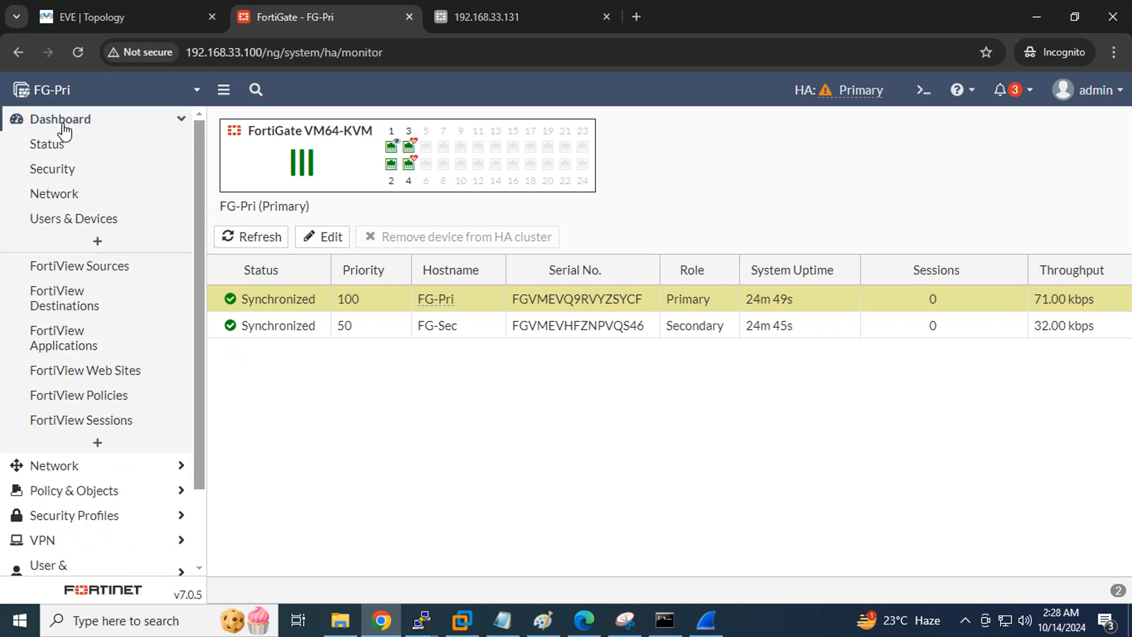
{"action": "left_click", "coordinate": [61, 144]}
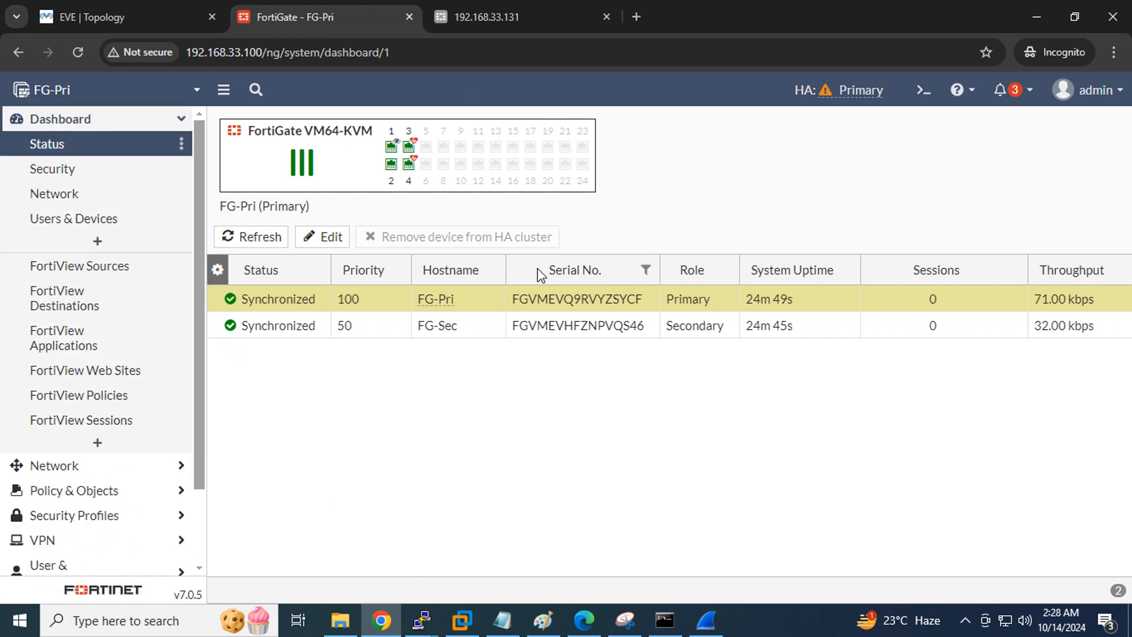
{"action": "left_click", "coordinate": [54, 149]}
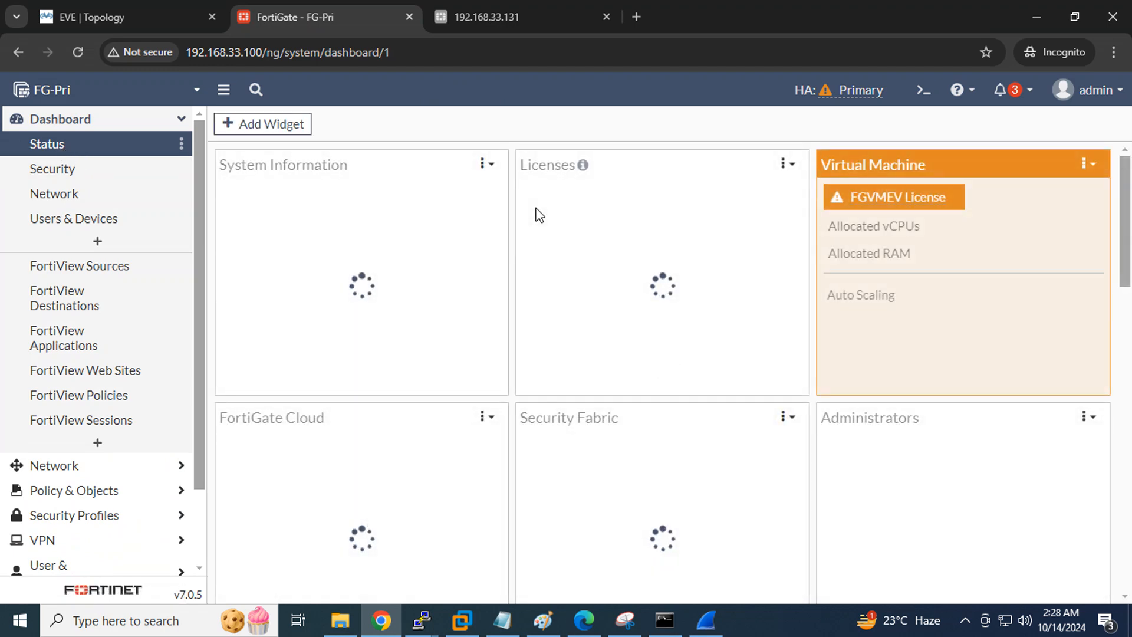
Add the HA Status widget to the dashboard with default settings
{"action": "left_click", "coordinate": [265, 125]}
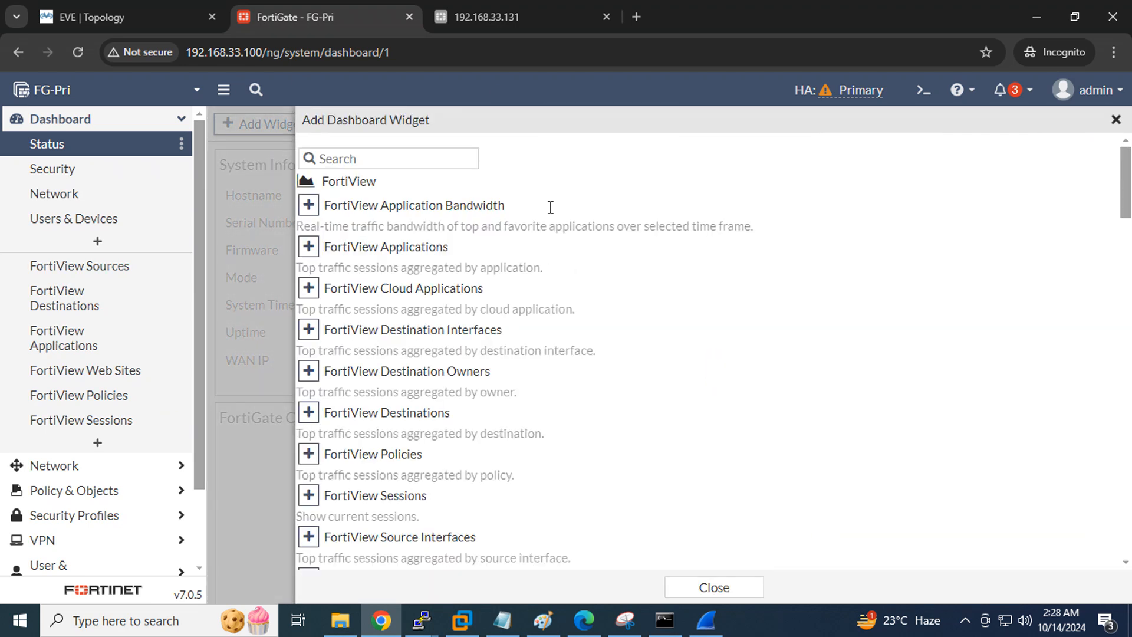
{"action": "scroll", "coordinate": [906, 329], "scroll_direction": "down", "scroll_amount": 5}
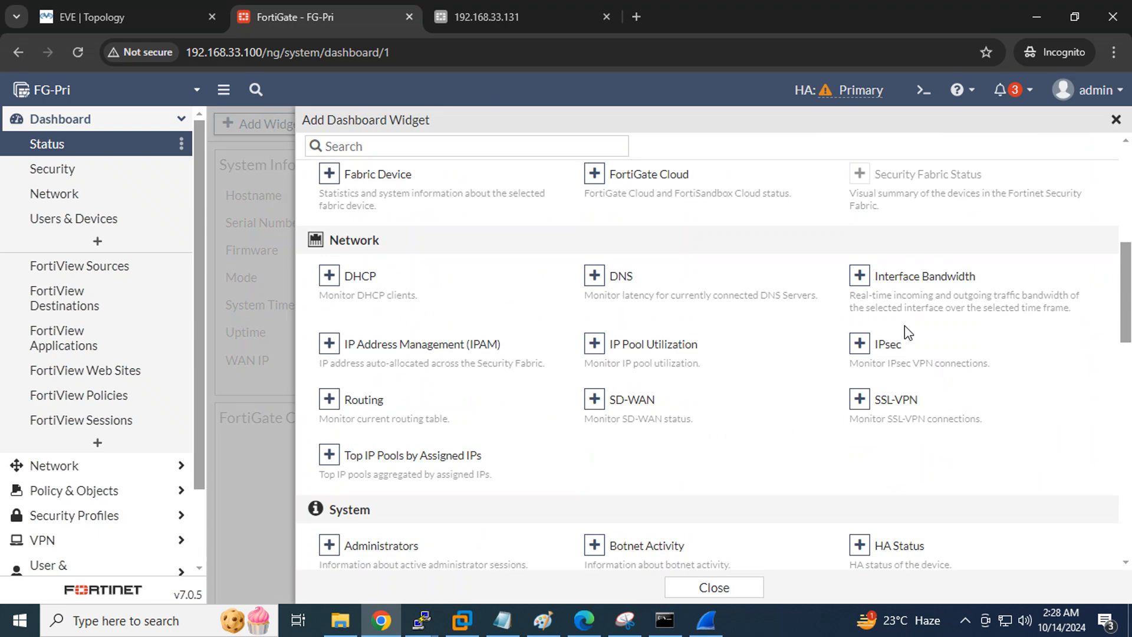
{"action": "scroll", "coordinate": [904, 326], "scroll_direction": "down", "scroll_amount": 4}
{"action": "left_click", "coordinate": [888, 379]}
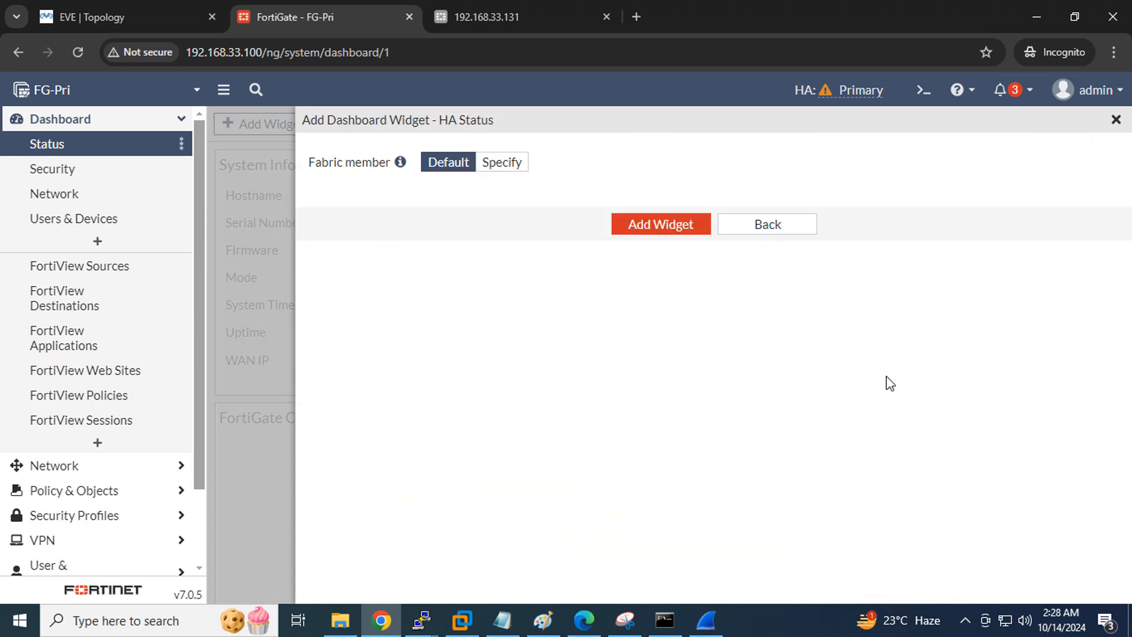
{"action": "left_click", "coordinate": [625, 224]}
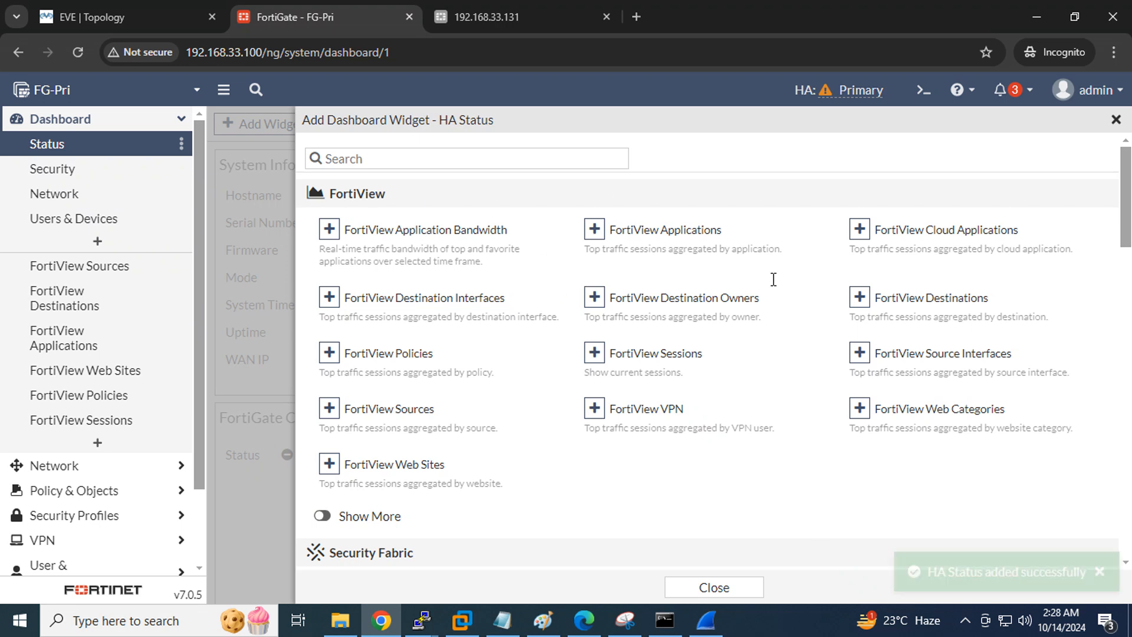
{"action": "left_click", "coordinate": [729, 594]}
Move the HA Status widget to the dashboard's top-left position
{"action": "scroll", "coordinate": [437, 263], "scroll_direction": "down", "scroll_amount": 10}
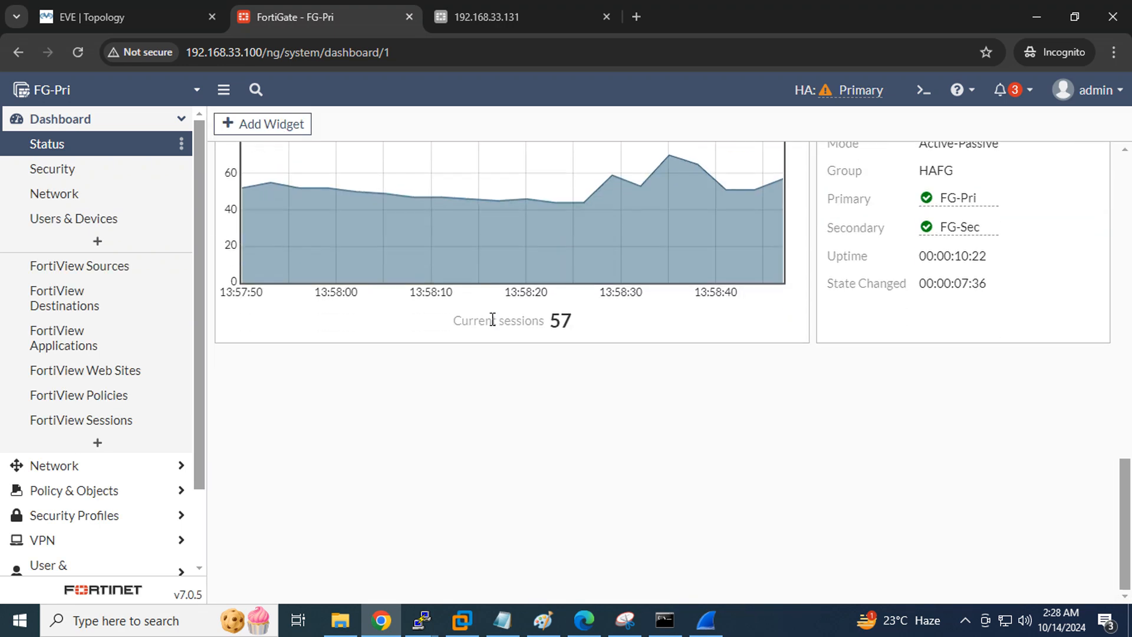
{"action": "scroll", "coordinate": [766, 330], "scroll_direction": "up", "scroll_amount": 5}
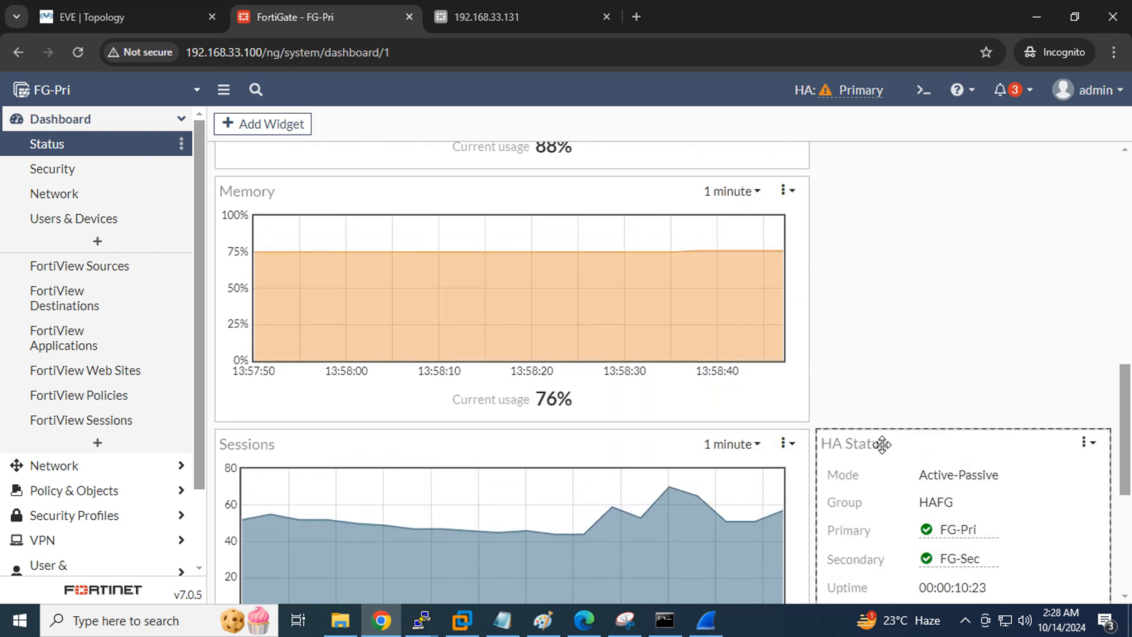
{"action": "left_click_drag", "start_coordinate": [882, 442], "coordinate": [291, 171]}
{"action": "scroll", "coordinate": [520, 366], "scroll_direction": "up", "scroll_amount": 2}
{"action": "scroll", "coordinate": [669, 383], "scroll_direction": "up", "scroll_amount": 3}
{"action": "left_click_drag", "start_coordinate": [290, 272], "coordinate": [284, 139]}
{"action": "scroll", "coordinate": [717, 363], "scroll_direction": "up", "scroll_amount": 4}
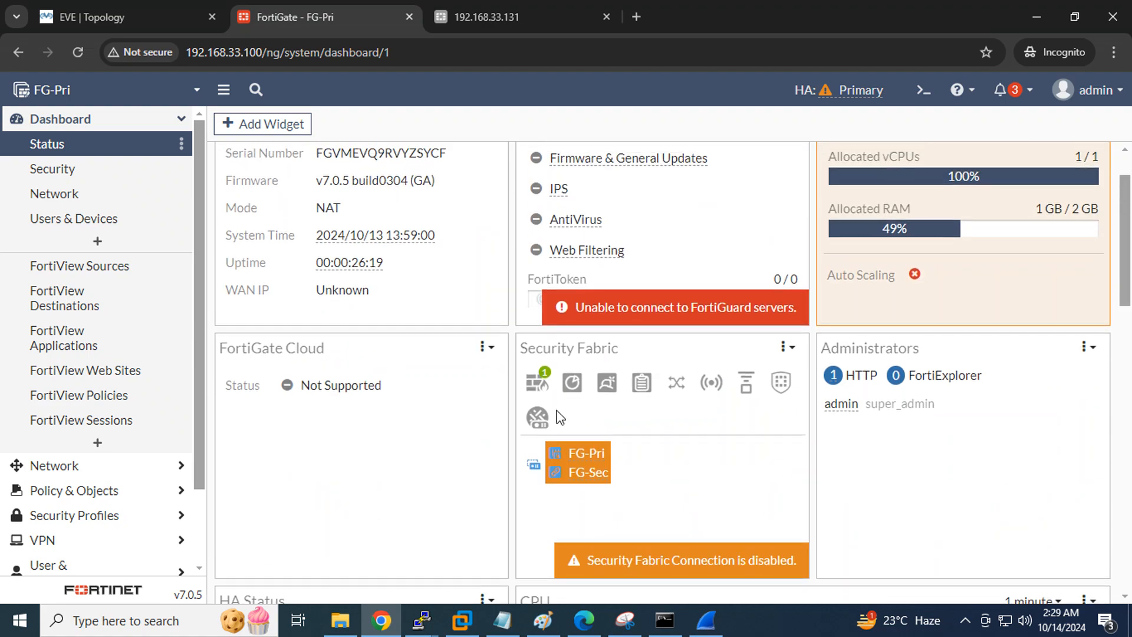
{"action": "scroll", "coordinate": [531, 420], "scroll_direction": "down", "scroll_amount": 2}
{"action": "left_click_drag", "start_coordinate": [360, 446], "coordinate": [331, 177]}
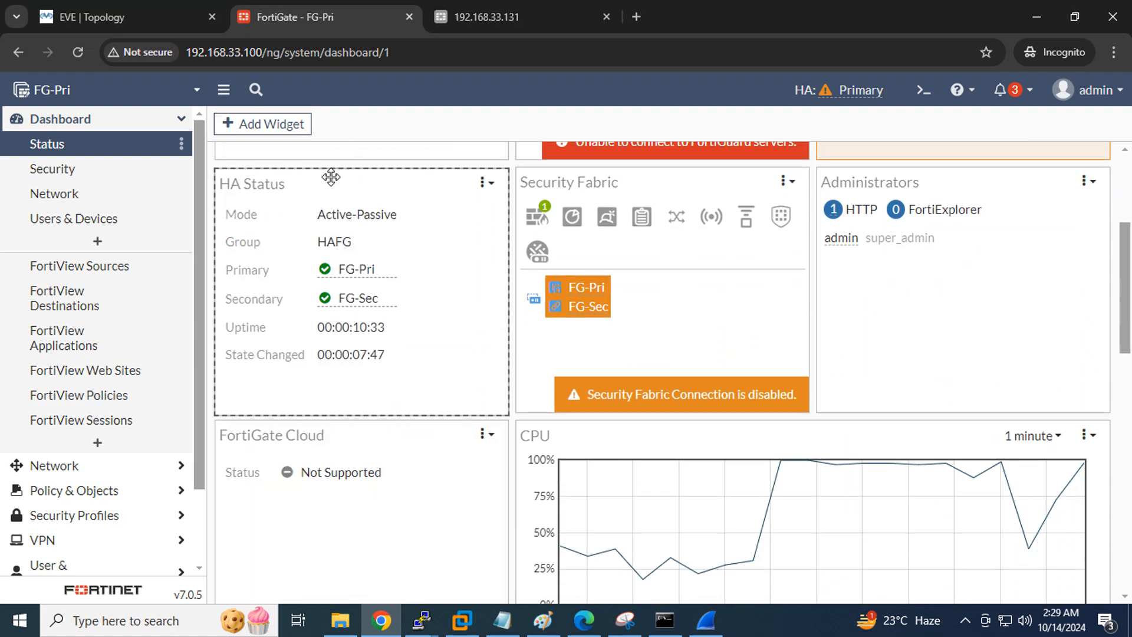
{"action": "scroll", "coordinate": [661, 330], "scroll_direction": "up", "scroll_amount": 3}
{"action": "left_click_drag", "start_coordinate": [356, 336], "coordinate": [417, 227]}
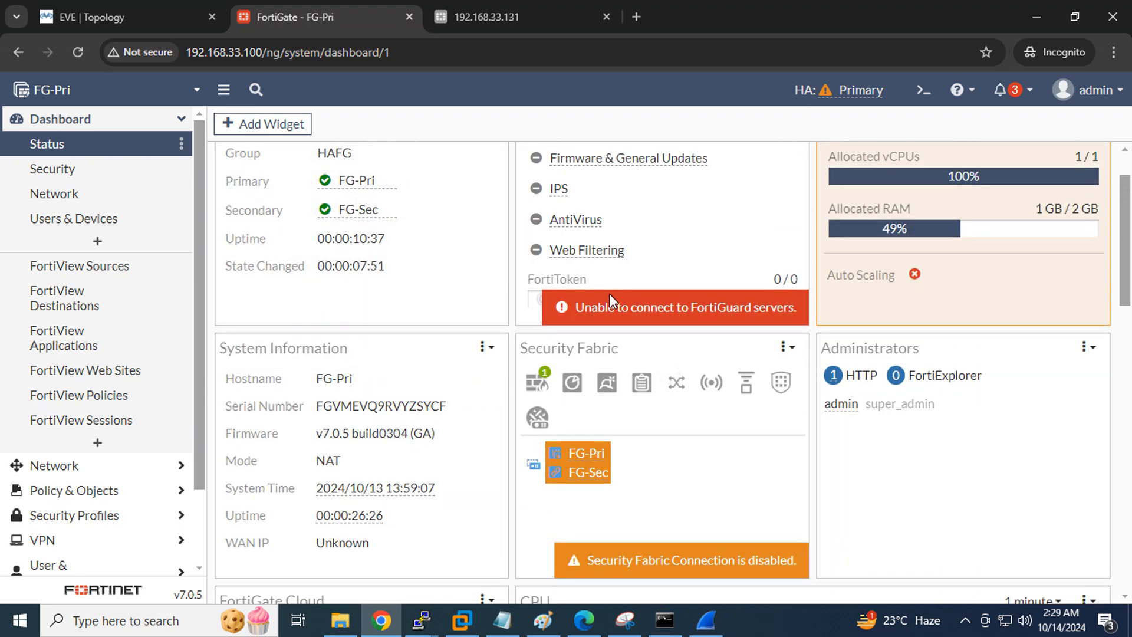
{"action": "scroll", "coordinate": [519, 337], "scroll_direction": "up", "scroll_amount": 2}
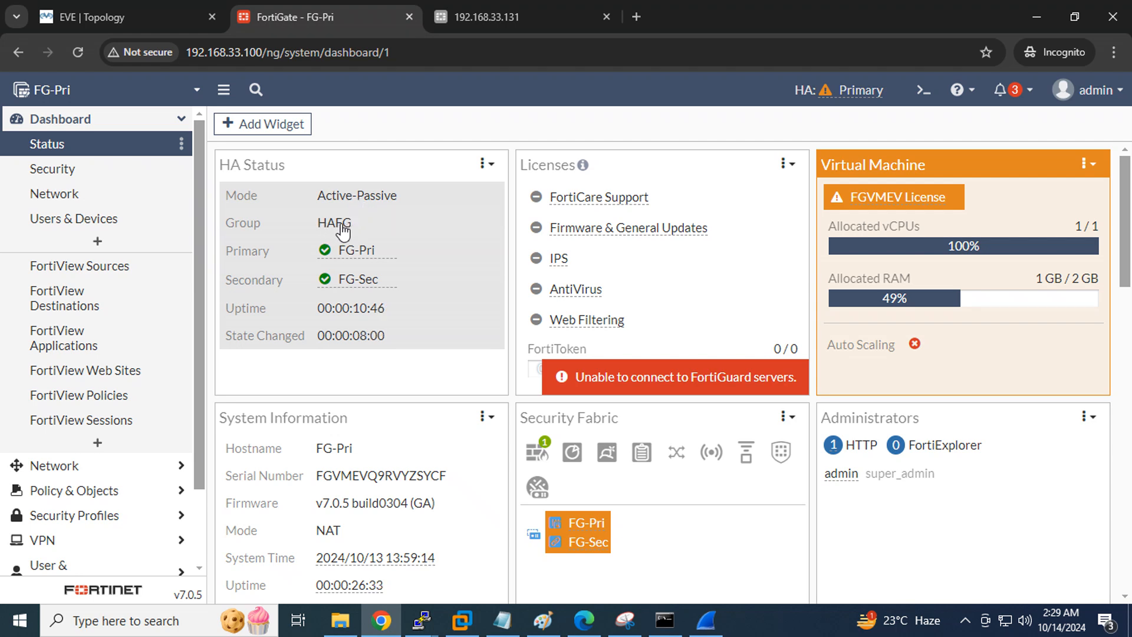
{"action": "mouse_move", "coordinate": [358, 257]}
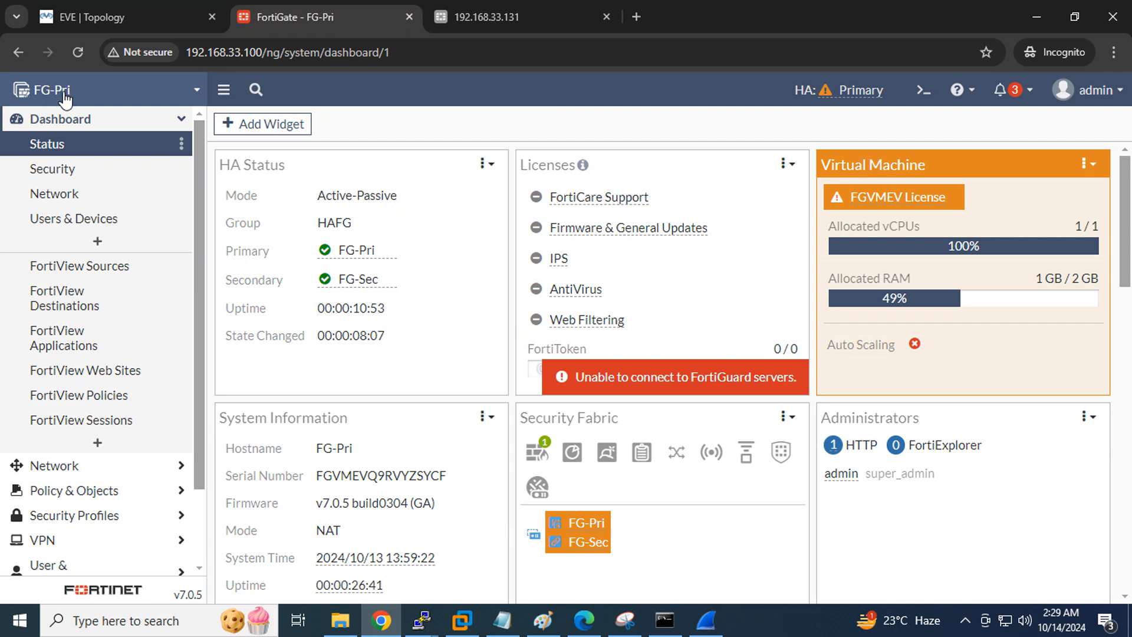
{"action": "mouse_move", "coordinate": [366, 286]}
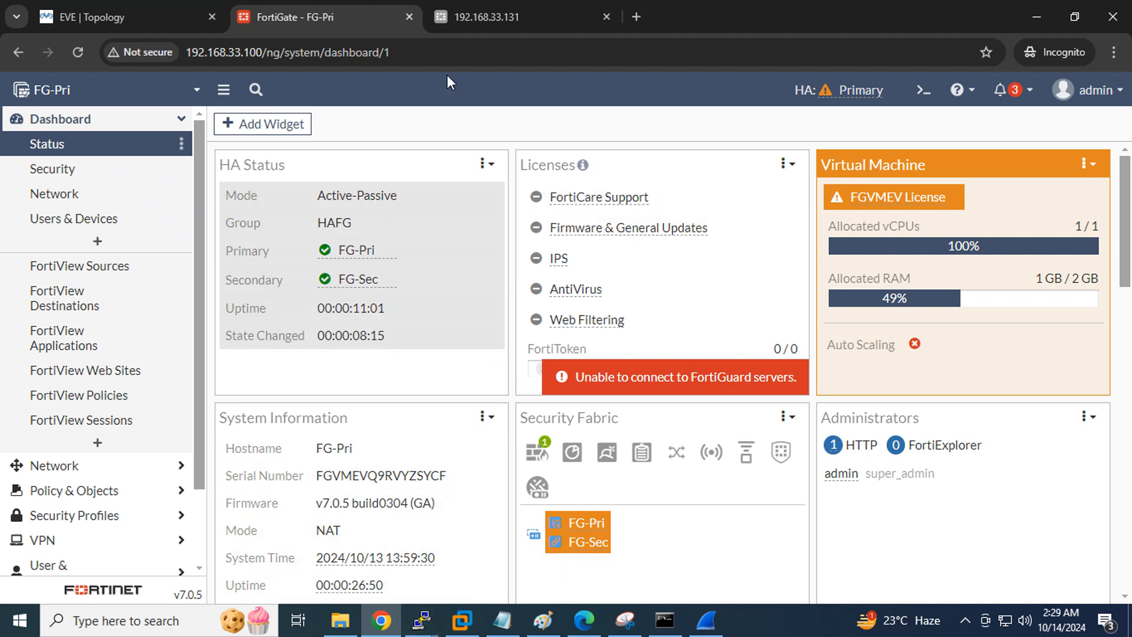
Bring up the Fortinet2 (FG-Sec) console full screen and list its system interfaces
{"action": "left_click", "coordinate": [518, 16]}
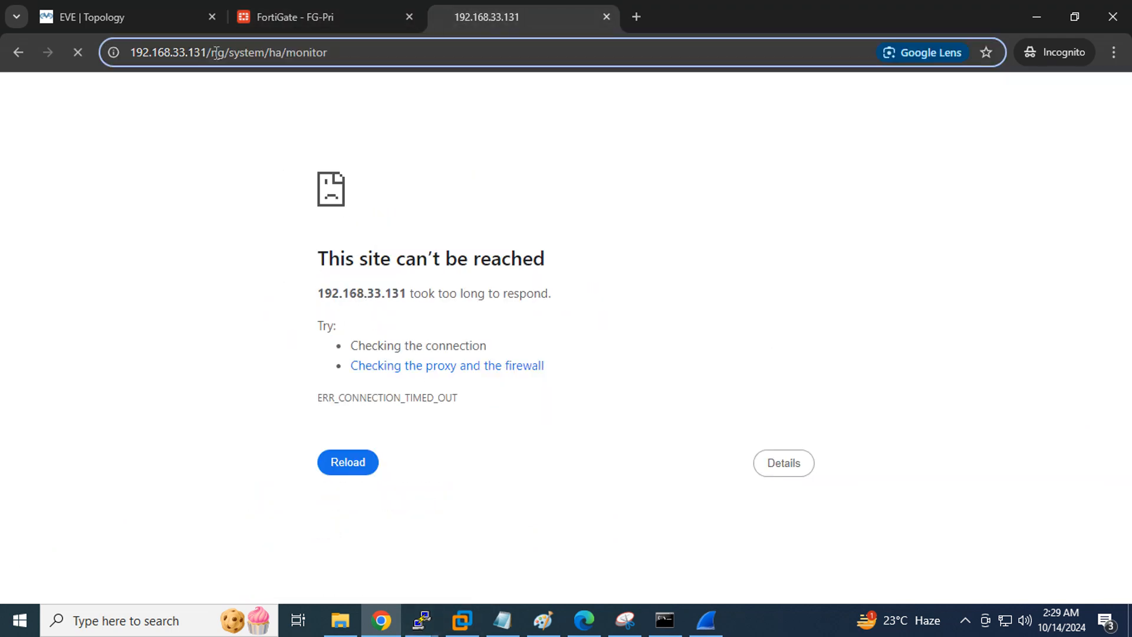
{"action": "left_click_drag", "start_coordinate": [203, 53], "coordinate": [133, 49]}
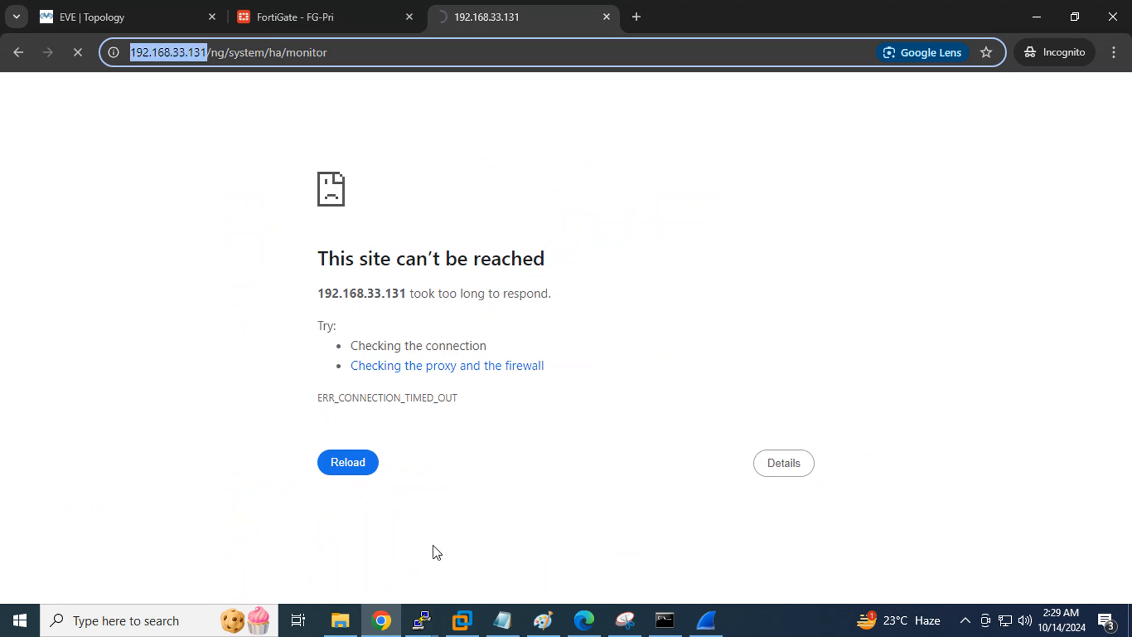
{"action": "left_click", "coordinate": [422, 619]}
{"action": "left_click", "coordinate": [475, 547]}
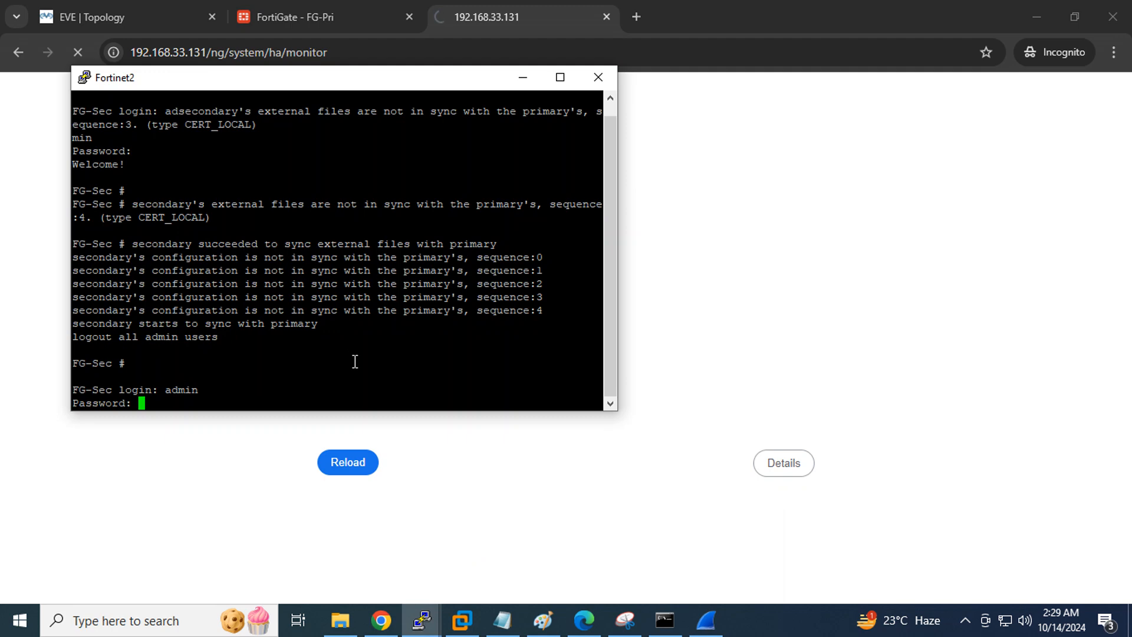
{"action": "key", "text": "Return"}
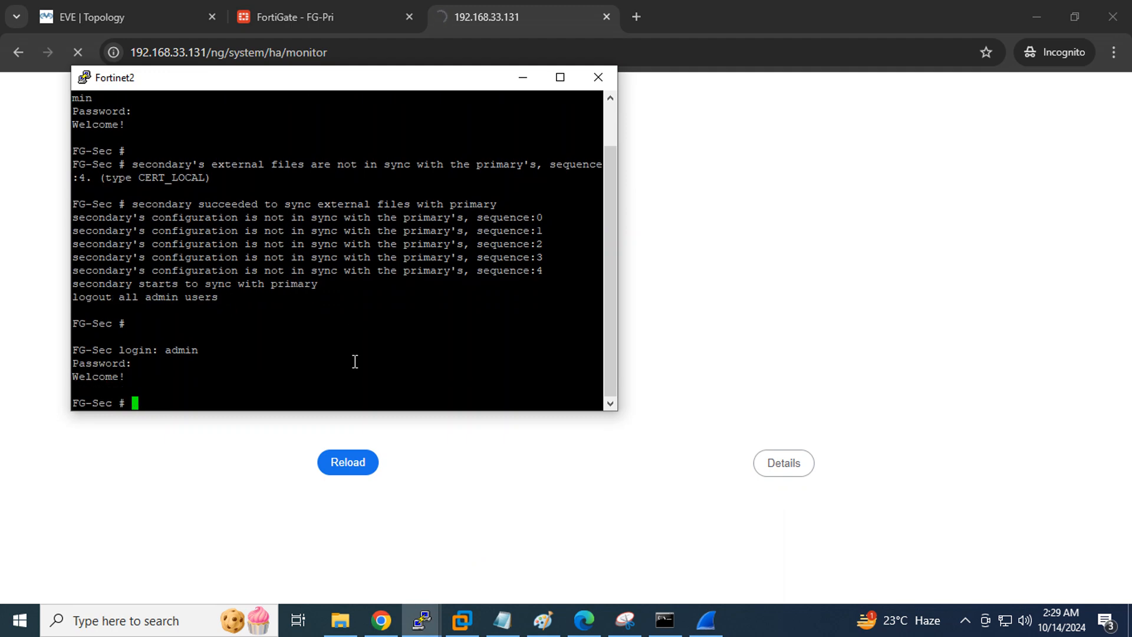
{"action": "left_click", "coordinate": [560, 77]}
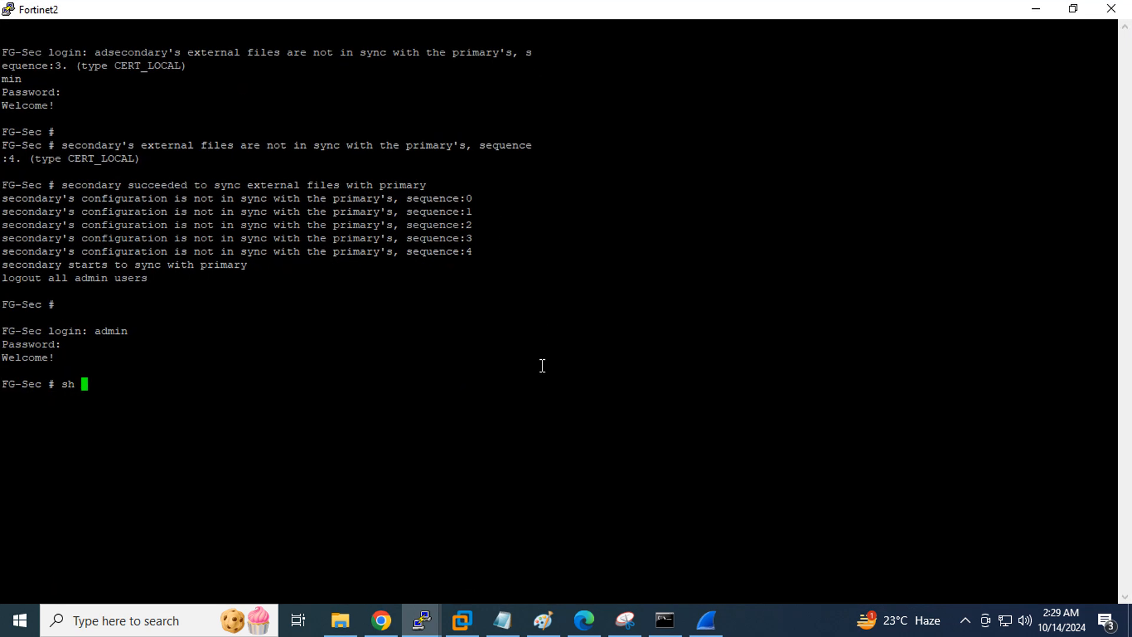
{"action": "type", "text": "sh system interface"}
{"action": "key", "text": "question"}
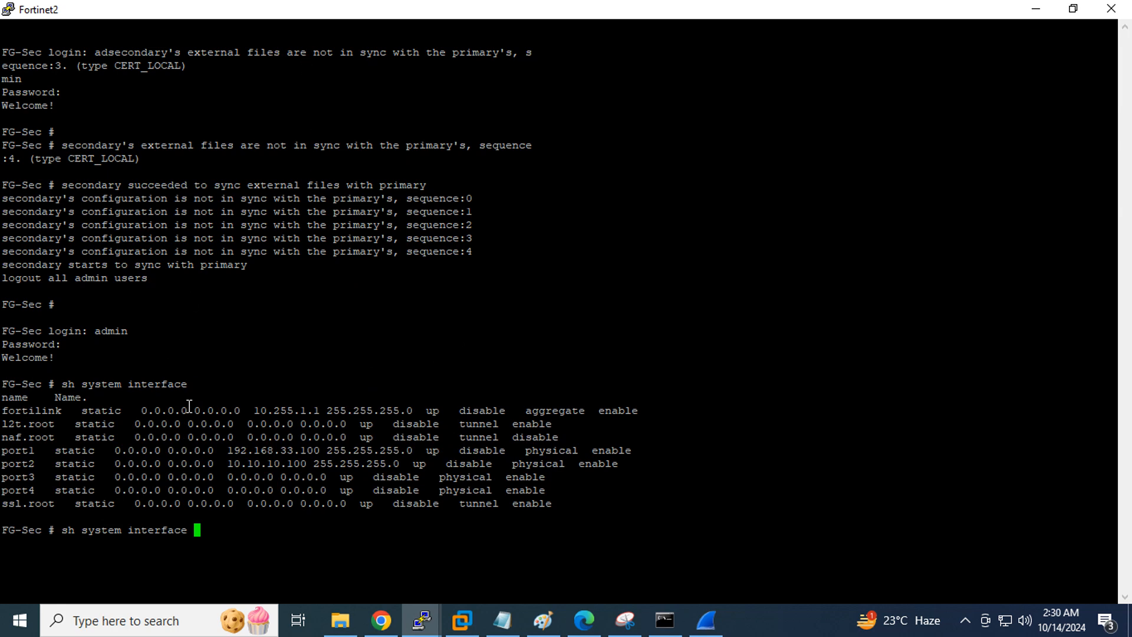
Confirm FG-Sec's port2 is 10.10.10.100 and port1 is 192.168.33.100, then minimize the consoles
{"action": "double_click", "coordinate": [283, 465]}
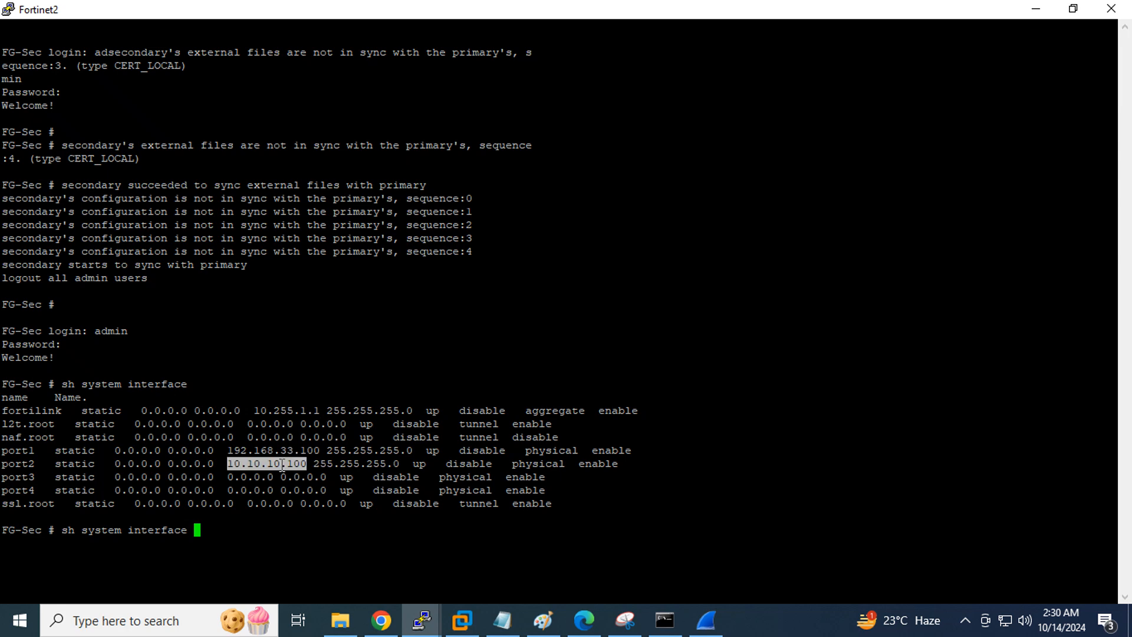
{"action": "left_click", "coordinate": [381, 620]}
{"action": "left_click", "coordinate": [106, 15]}
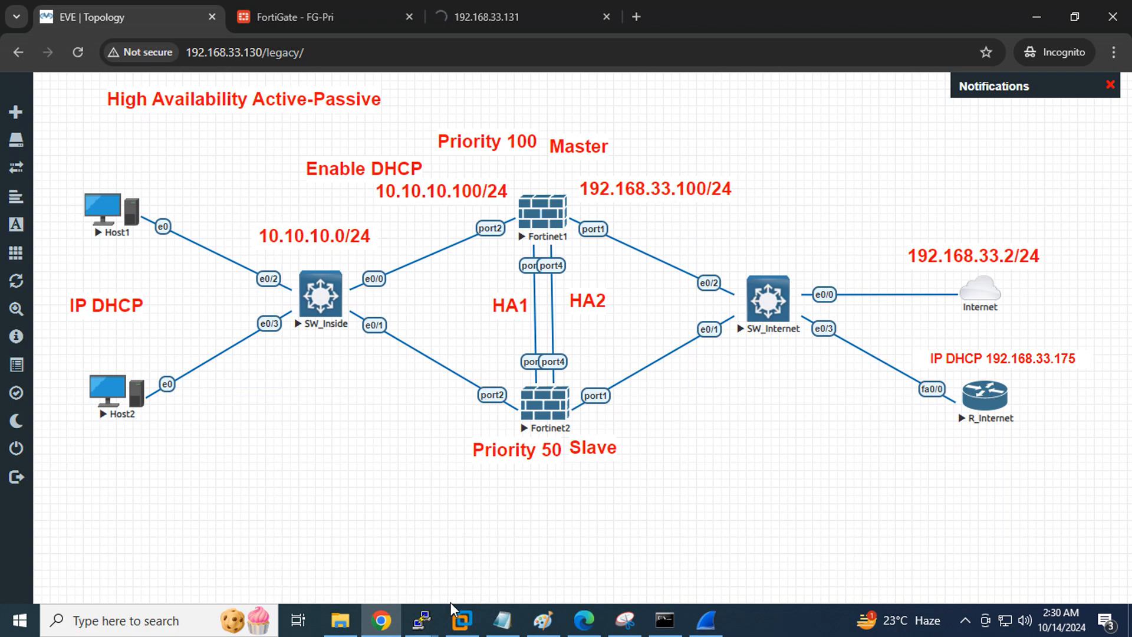
{"action": "left_click", "coordinate": [422, 619]}
{"action": "left_click", "coordinate": [654, 547]}
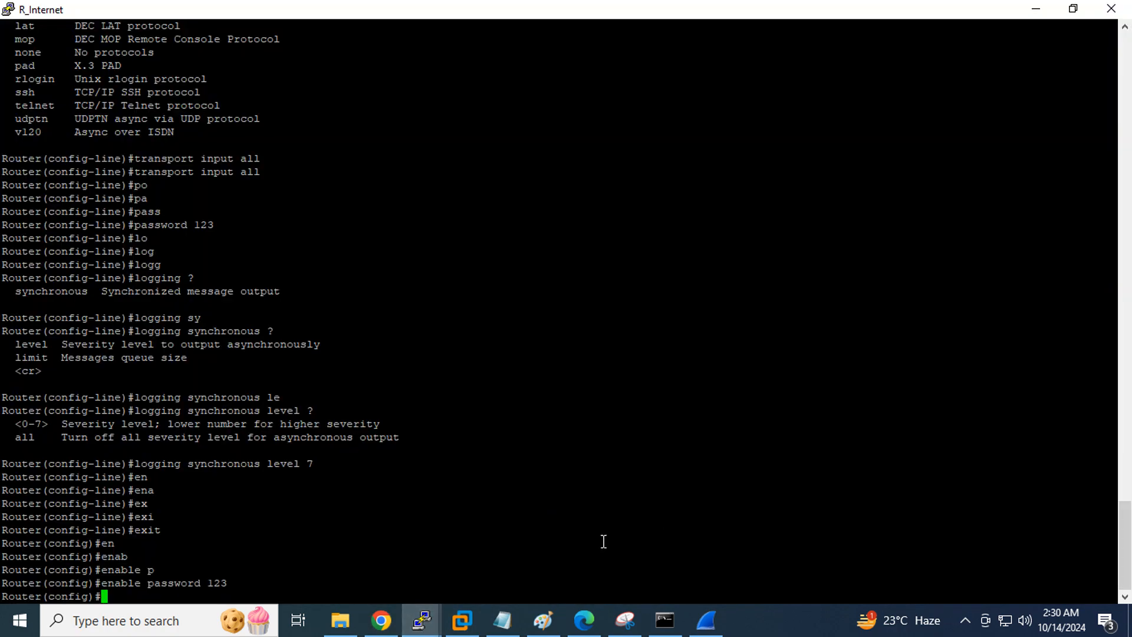
{"action": "left_click", "coordinate": [422, 619]}
{"action": "left_click", "coordinate": [497, 558]}
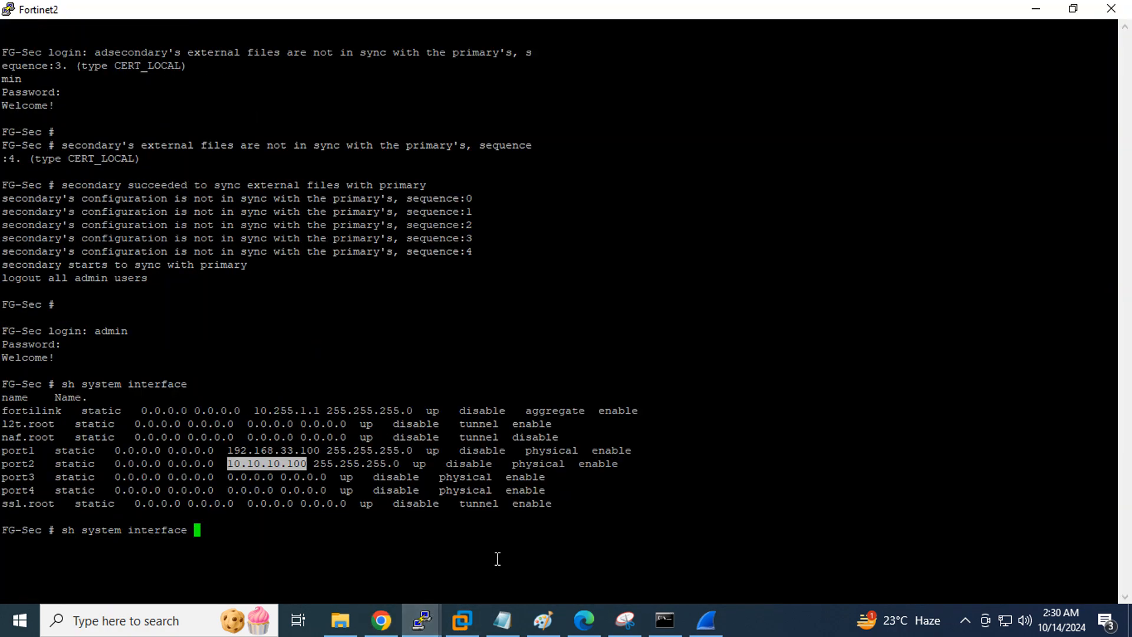
{"action": "double_click", "coordinate": [315, 450]}
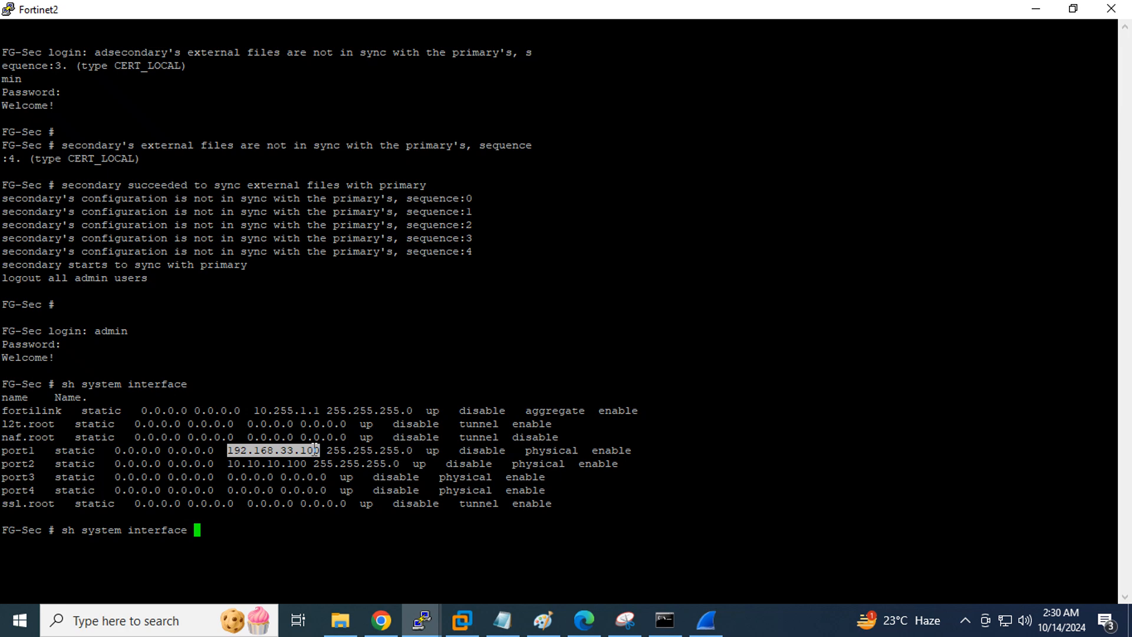
{"action": "left_click", "coordinate": [1029, 10]}
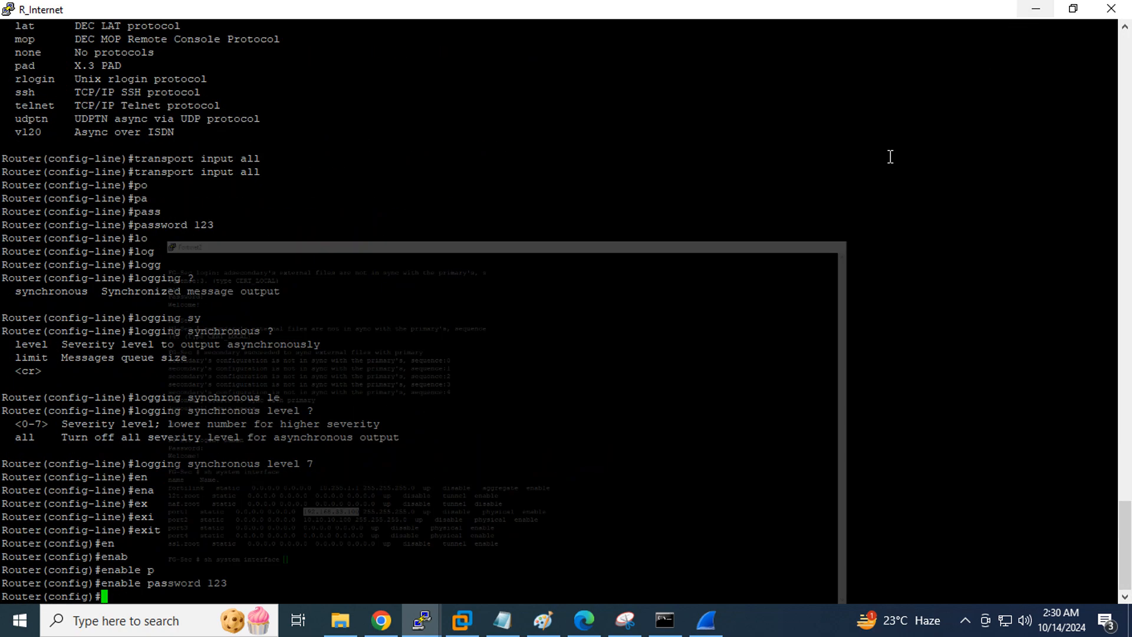
{"action": "left_click", "coordinate": [1024, 11]}
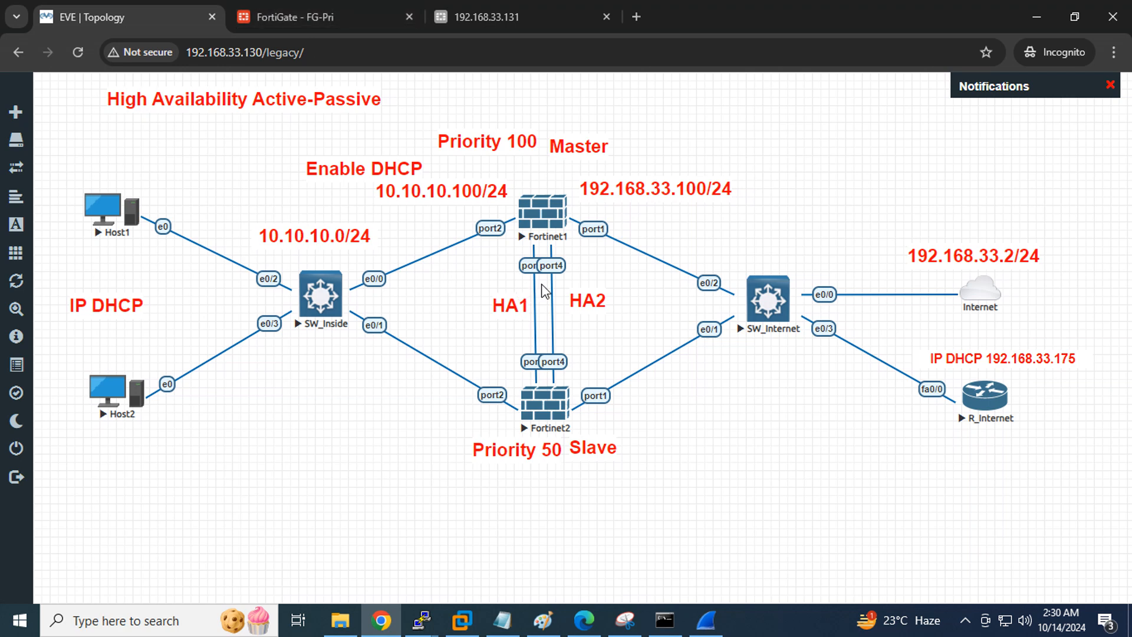
Bring up FG-Pri's Fortinet1 console and log in as admin
{"action": "right_click", "coordinate": [542, 208]}
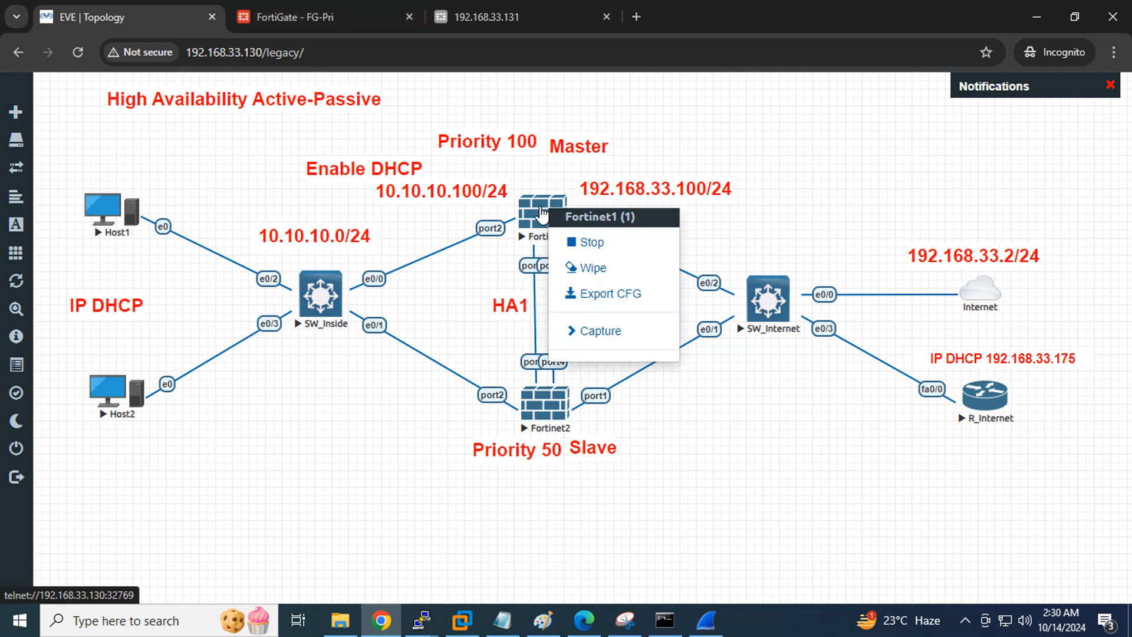
{"action": "mouse_move", "coordinate": [421, 619]}
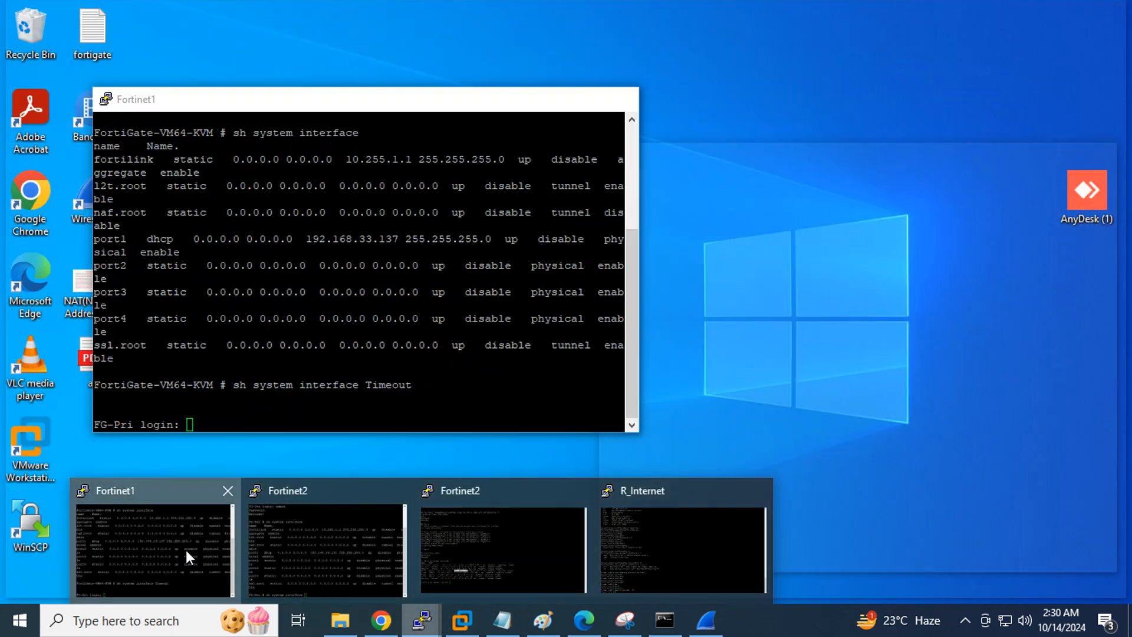
{"action": "left_click", "coordinate": [186, 549]}
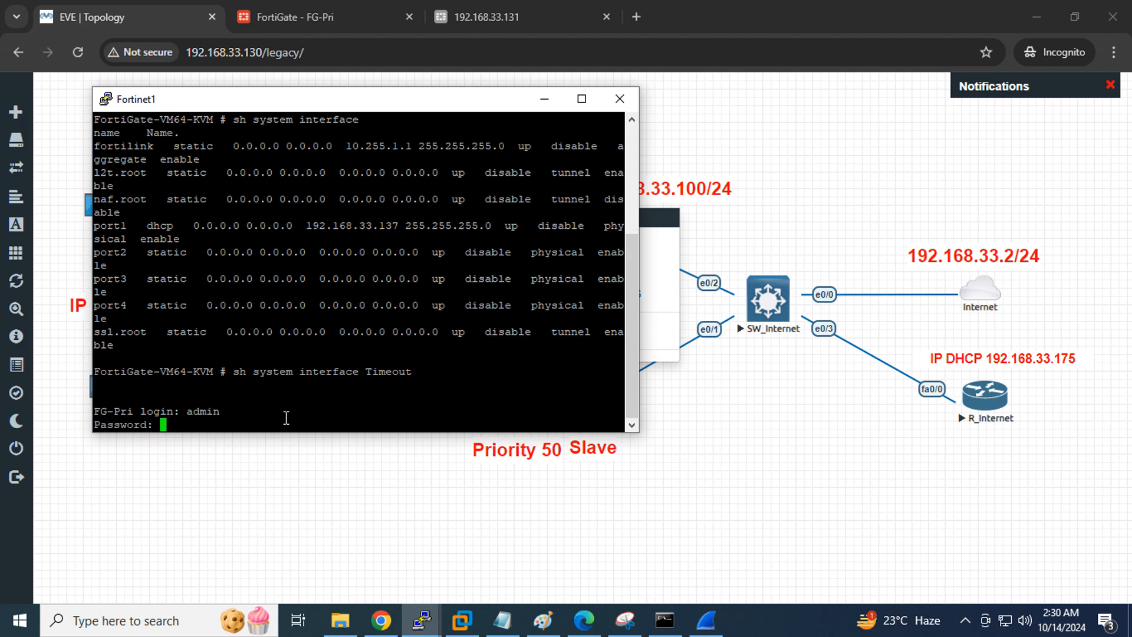
{"action": "key", "text": "Return"}
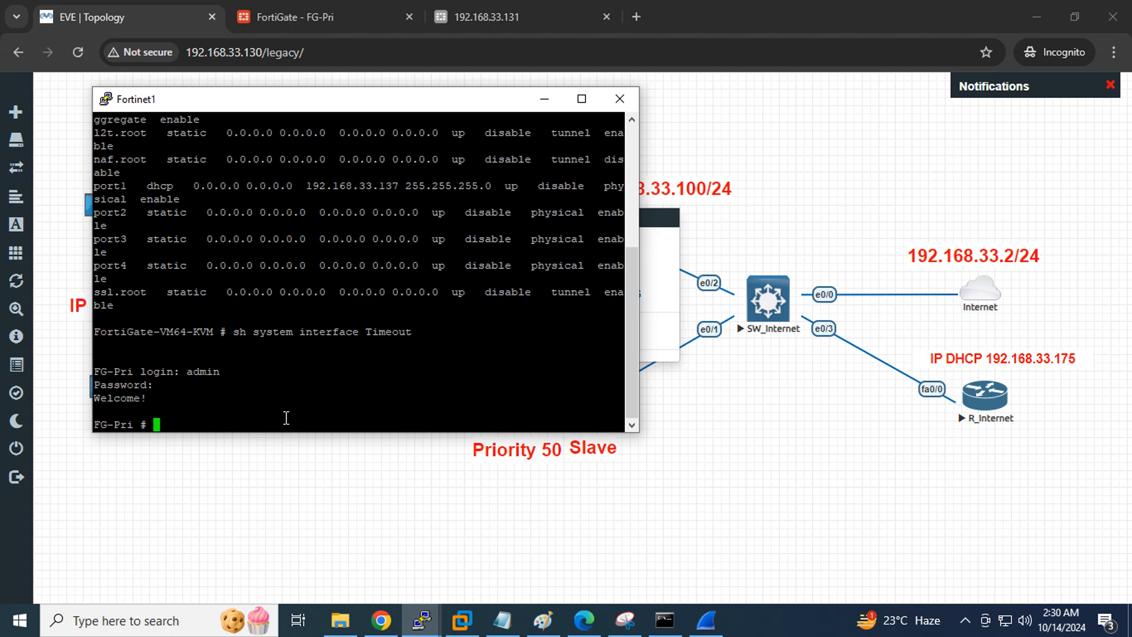
Shut down FG-Pri with 'execute shutdown', then minimize its console
{"action": "type", "text": "exec"}
{"action": "key", "text": "Tab"}
{"action": "type", "text": "shu"}
{"action": "key", "text": "Tab"}
{"action": "key", "text": "Return"}
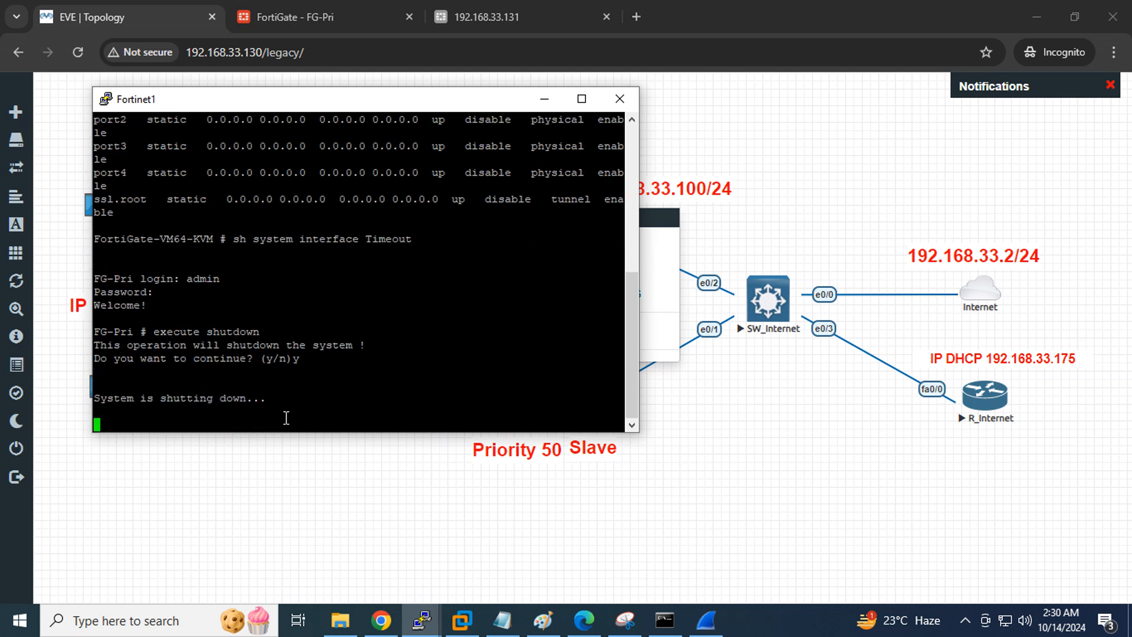
{"action": "left_click", "coordinate": [545, 98]}
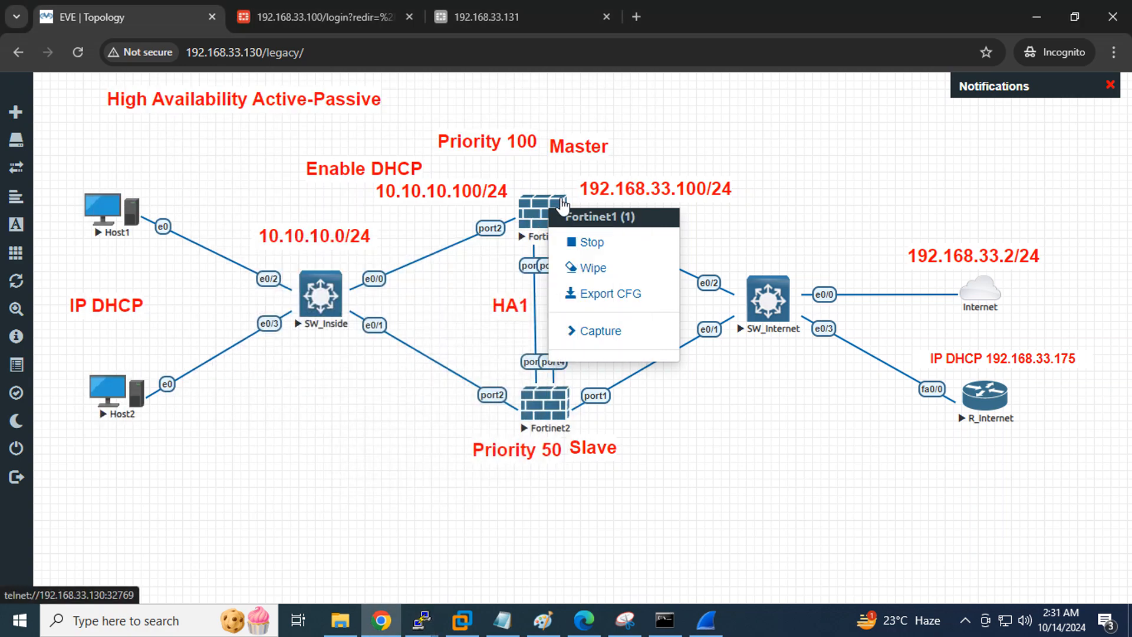
Reload both the FortiGate login page at 192.168.33.100 and the EVE lab page
{"action": "left_click", "coordinate": [278, 14]}
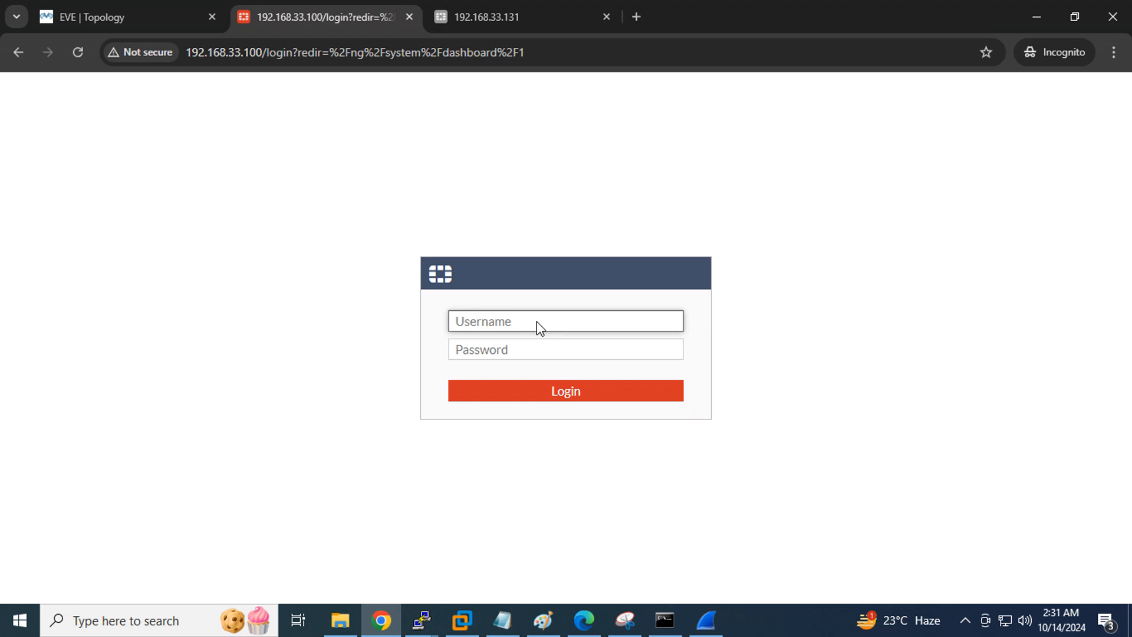
{"action": "left_click", "coordinate": [76, 51]}
{"action": "left_click", "coordinate": [88, 17]}
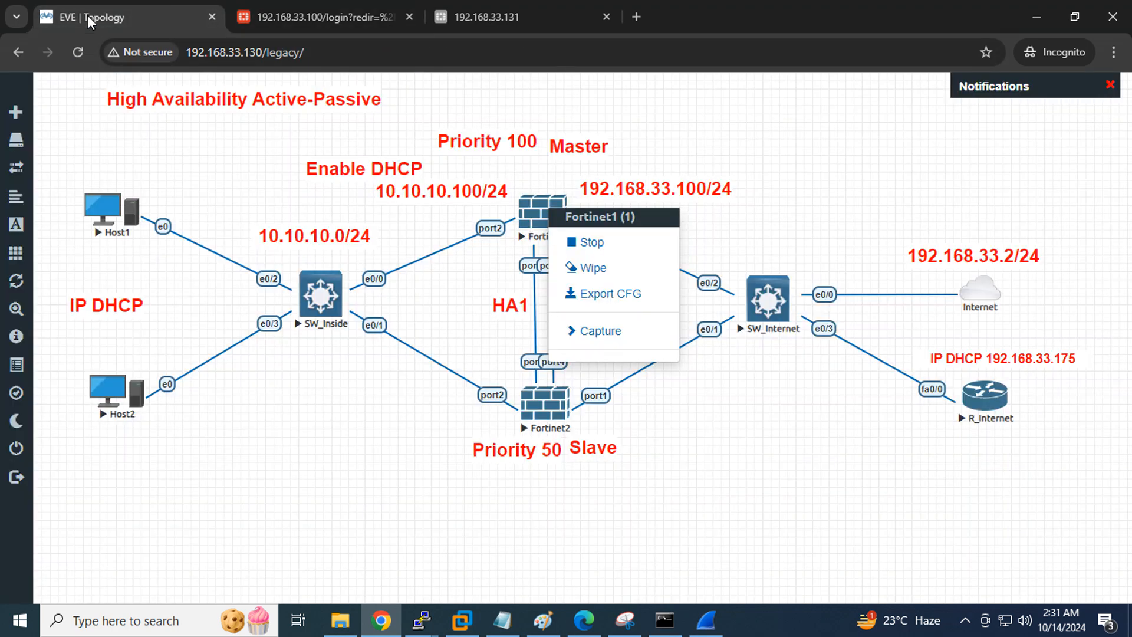
{"action": "left_click", "coordinate": [73, 47]}
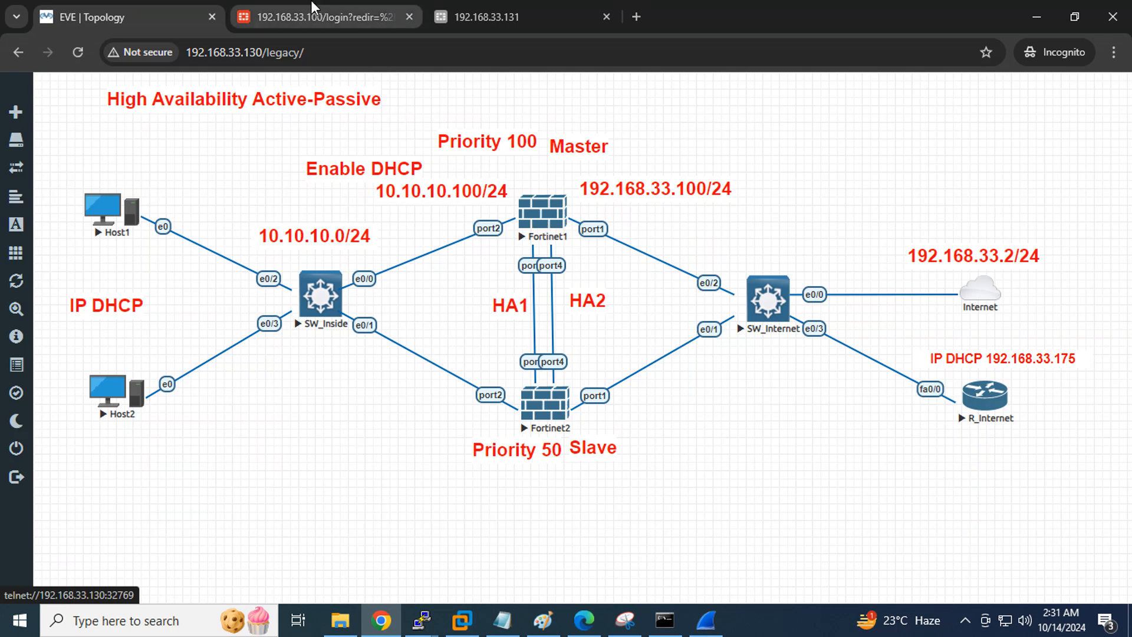
Log in to the FortiGate GUI at 192.168.33.100 with the admin credentials
{"action": "left_click", "coordinate": [296, 6]}
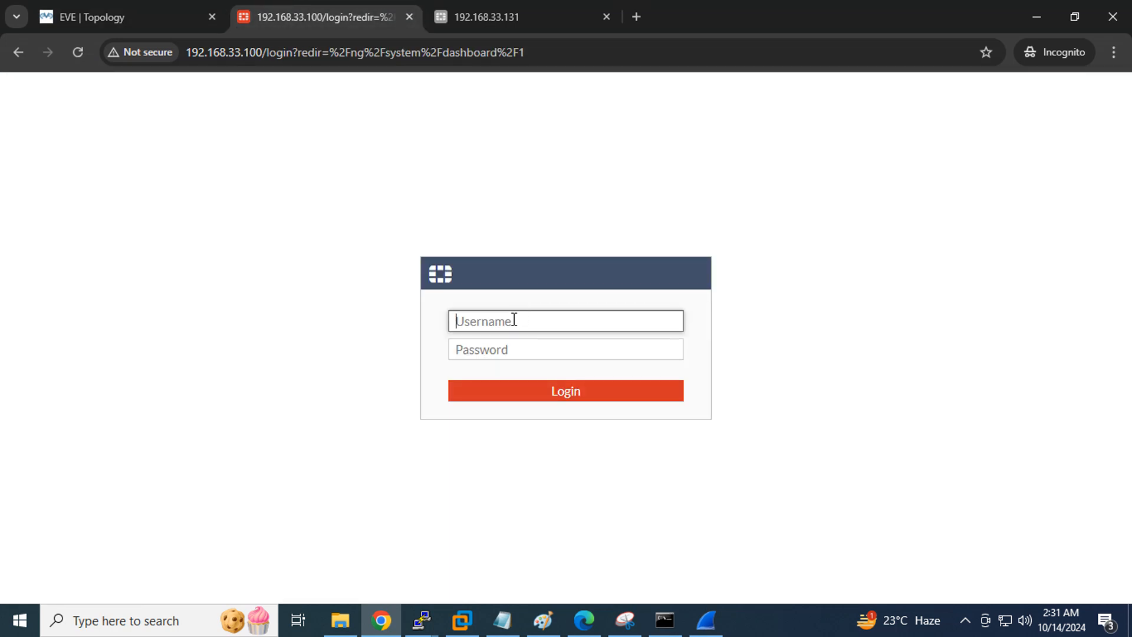
{"action": "type", "text": "admin"}
{"action": "key", "text": "Tab"}
{"action": "type", "text": "a"}
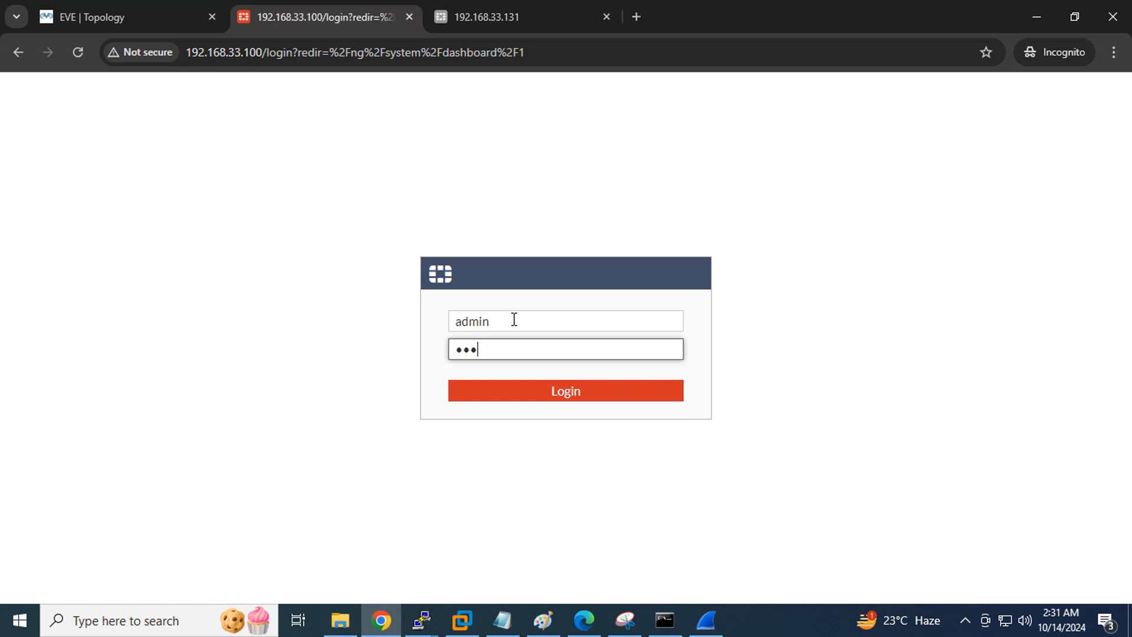
{"action": "key", "text": "Return"}
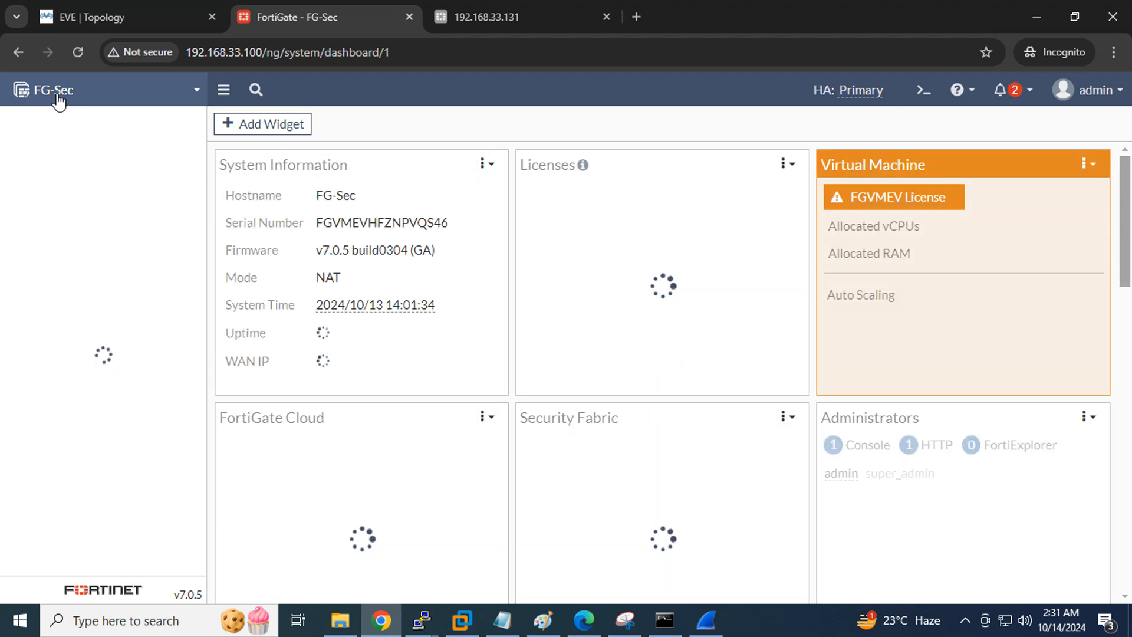
Confirm Fortinet1 is stopped in EVE and FG-Sec's dashboard shows HA: Primary
{"action": "left_click", "coordinate": [74, 16]}
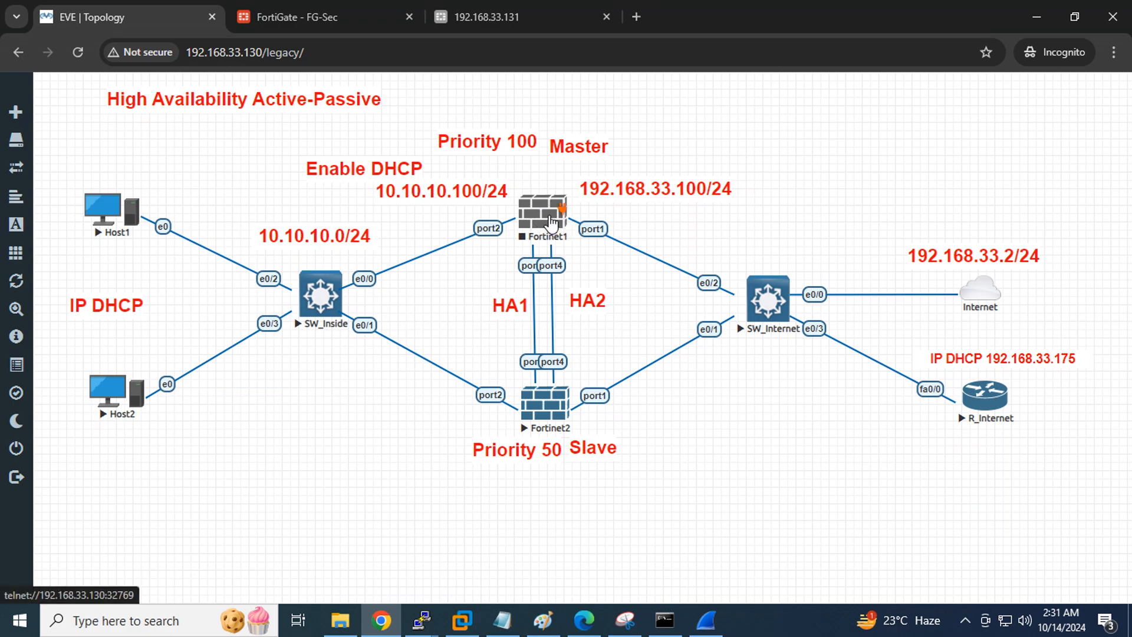
{"action": "left_click", "coordinate": [292, 19]}
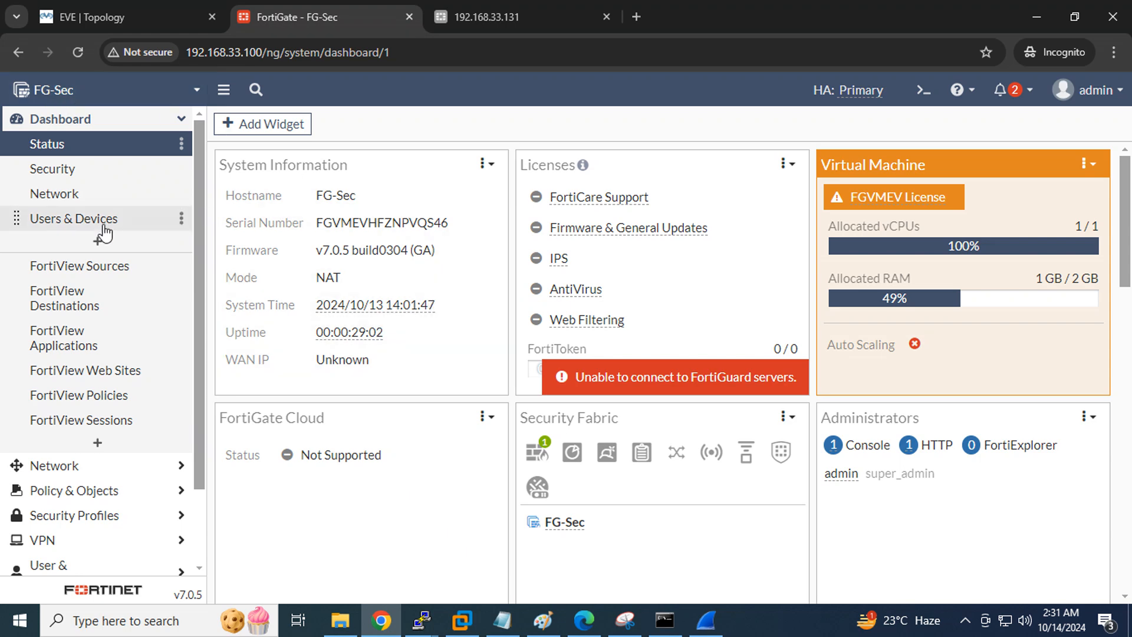
{"action": "scroll", "coordinate": [94, 230], "scroll_direction": "down", "scroll_amount": 2}
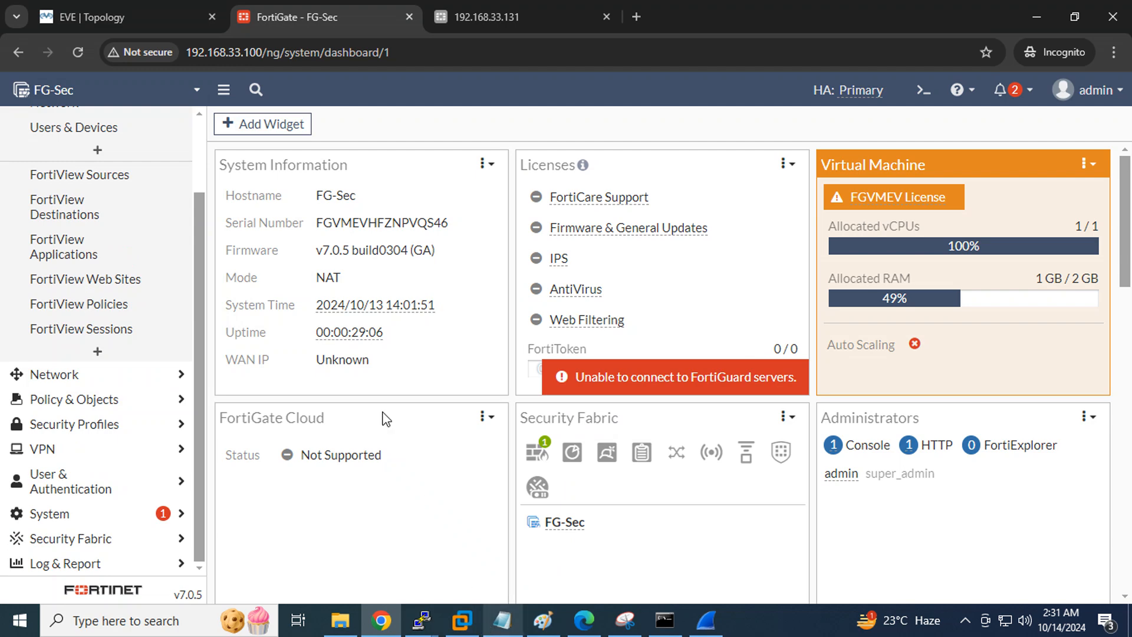
{"action": "left_click", "coordinate": [125, 18]}
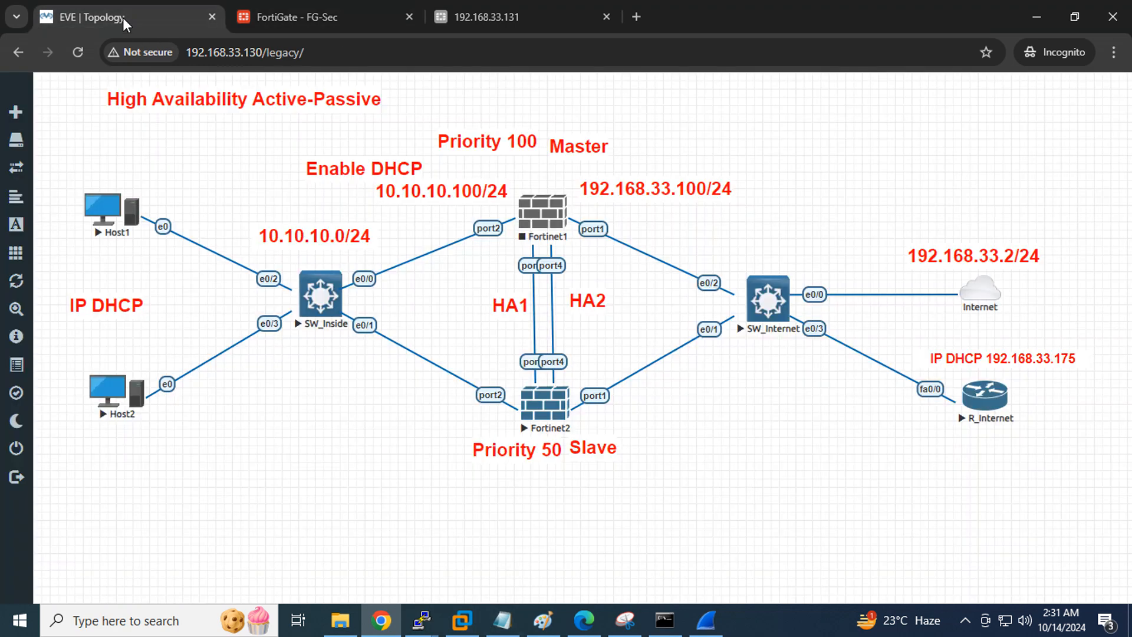
Allow ultravnc_wrapper for Host1's console, submit the Windows 7 password, then return to the FG-Sec tab
{"action": "left_click", "coordinate": [102, 226]}
{"action": "left_click", "coordinate": [577, 180]}
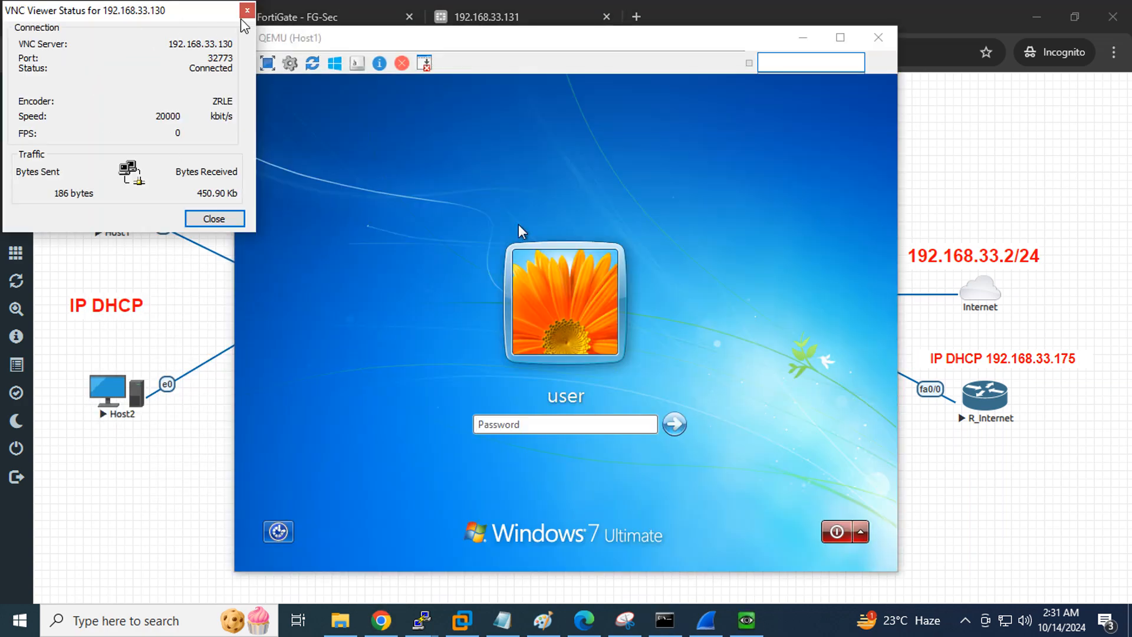
{"action": "left_click", "coordinate": [549, 423]}
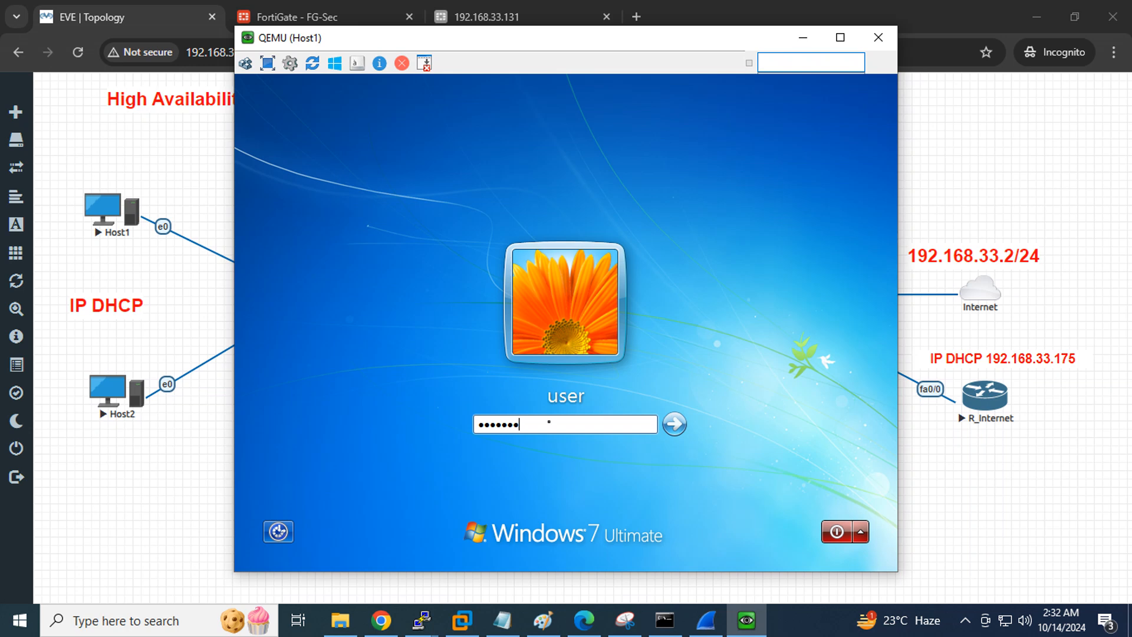
{"action": "key", "text": "Return"}
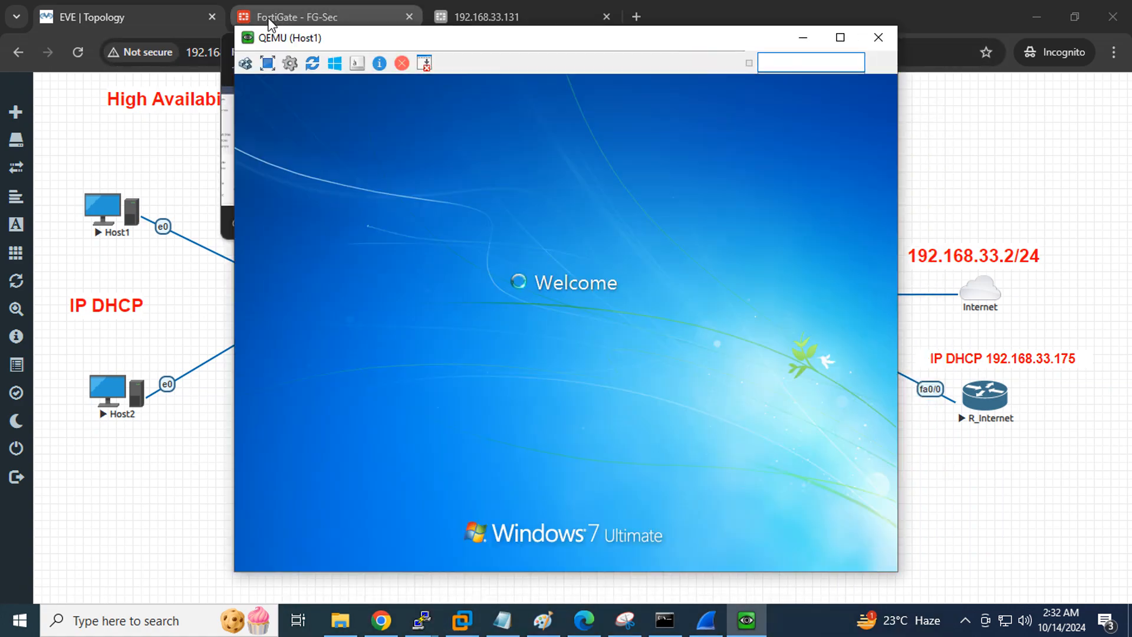
{"action": "left_click", "coordinate": [268, 17]}
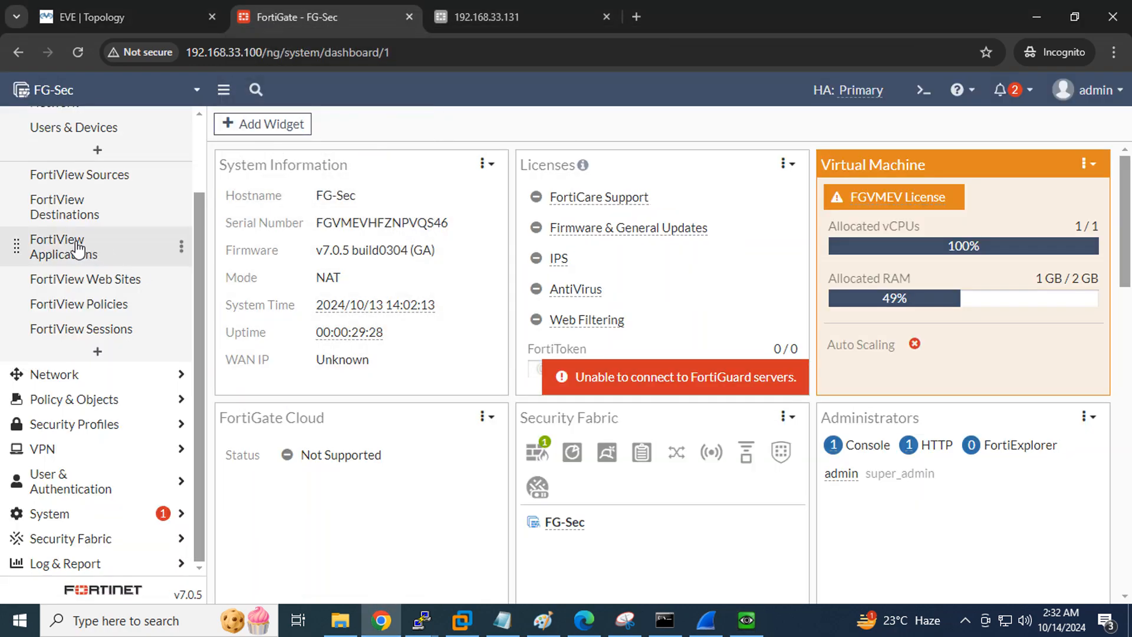
Go to Dashboard > FortiView Sessions in FG-Sec's sidebar
{"action": "scroll", "coordinate": [83, 240], "scroll_direction": "up", "scroll_amount": 3}
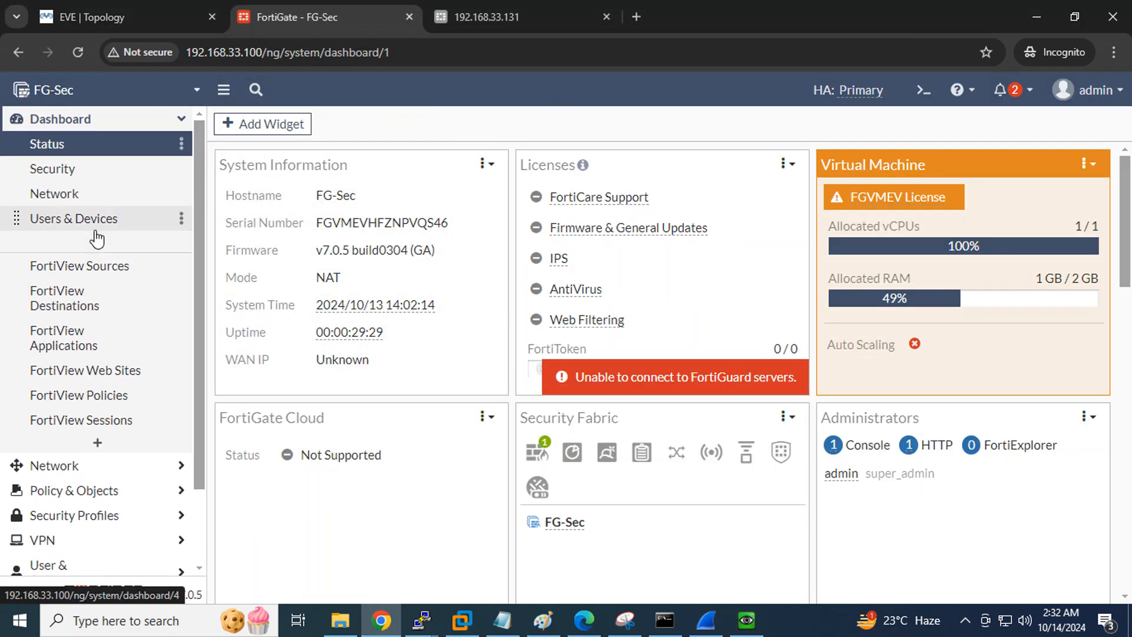
{"action": "left_click", "coordinate": [89, 422]}
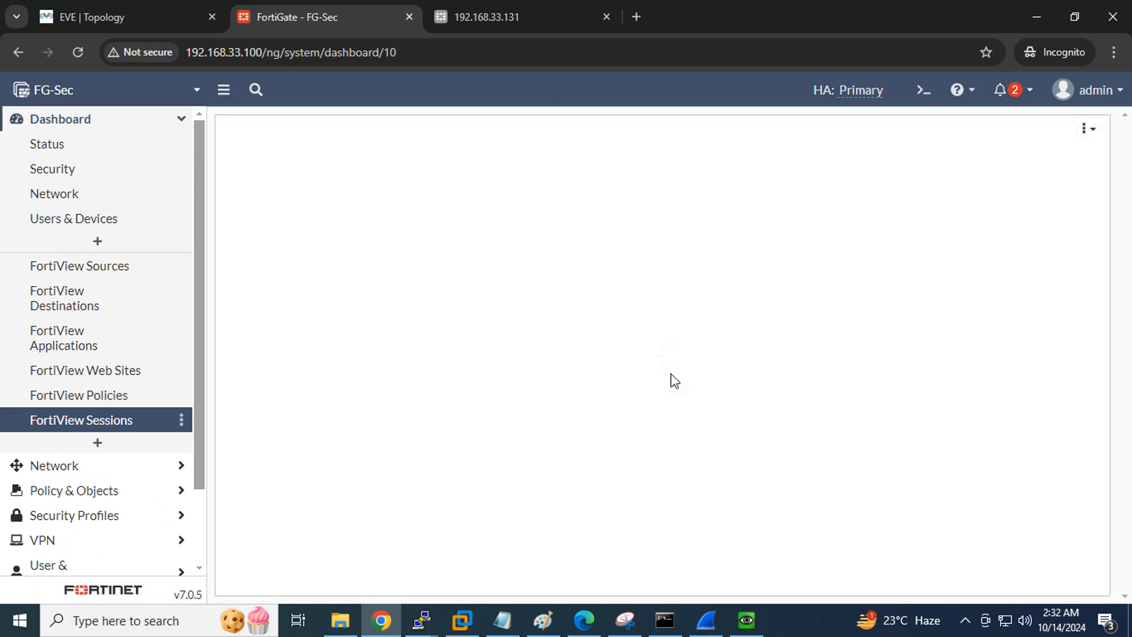
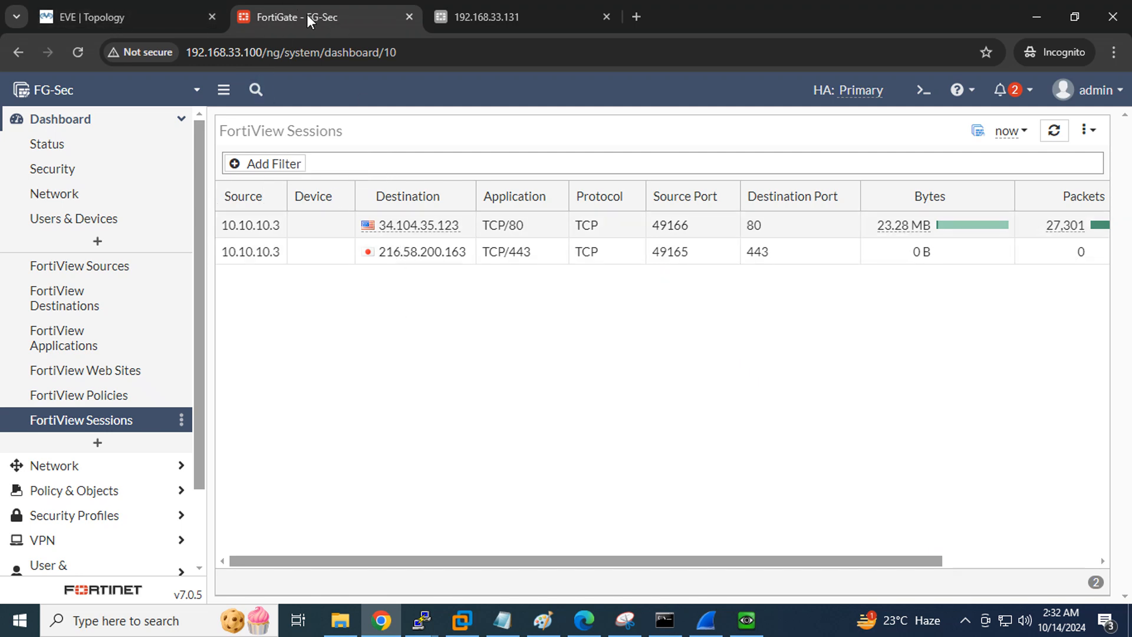
Compare the EVE HA lab topology with FG-Sec's session view
{"action": "left_click", "coordinate": [134, 13]}
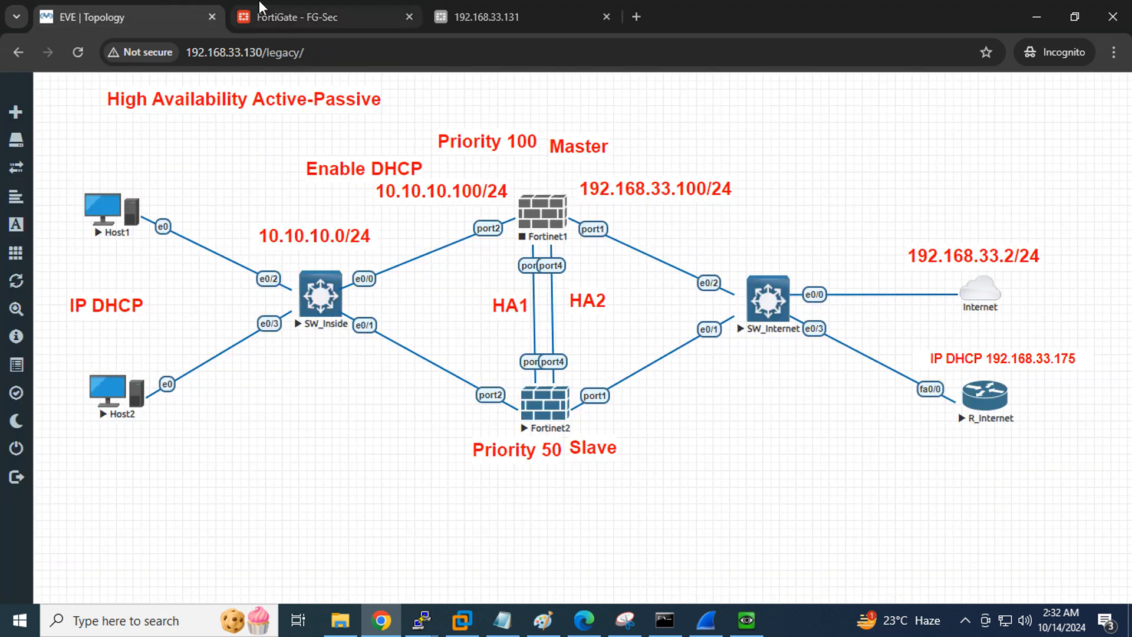
{"action": "left_click", "coordinate": [298, 16]}
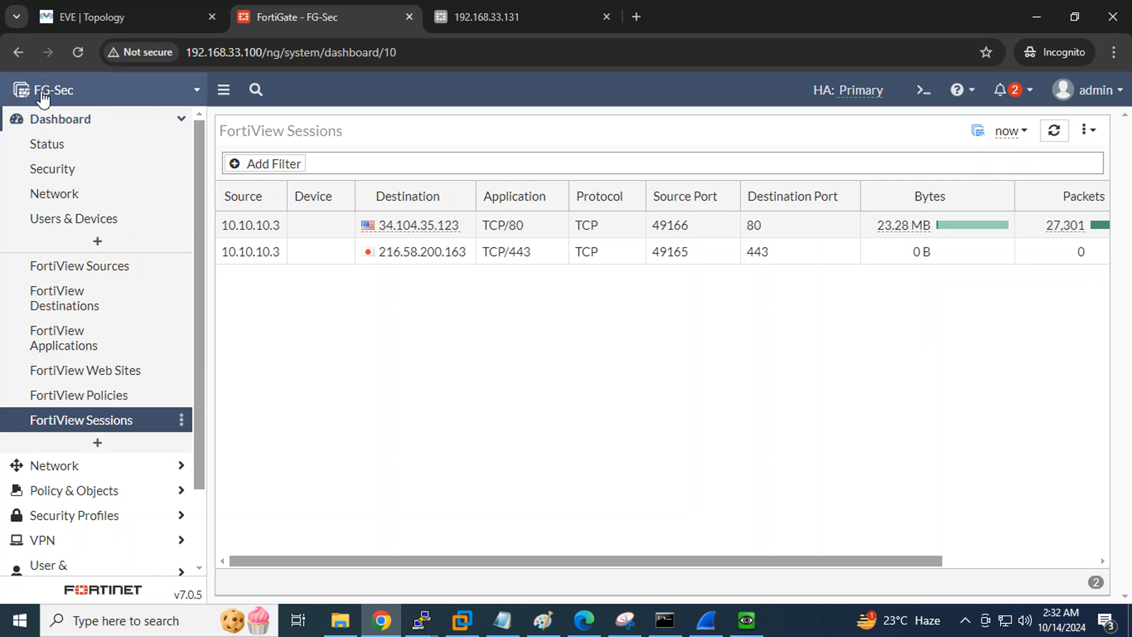
{"action": "left_click", "coordinate": [87, 13]}
{"action": "left_click", "coordinate": [331, 18]}
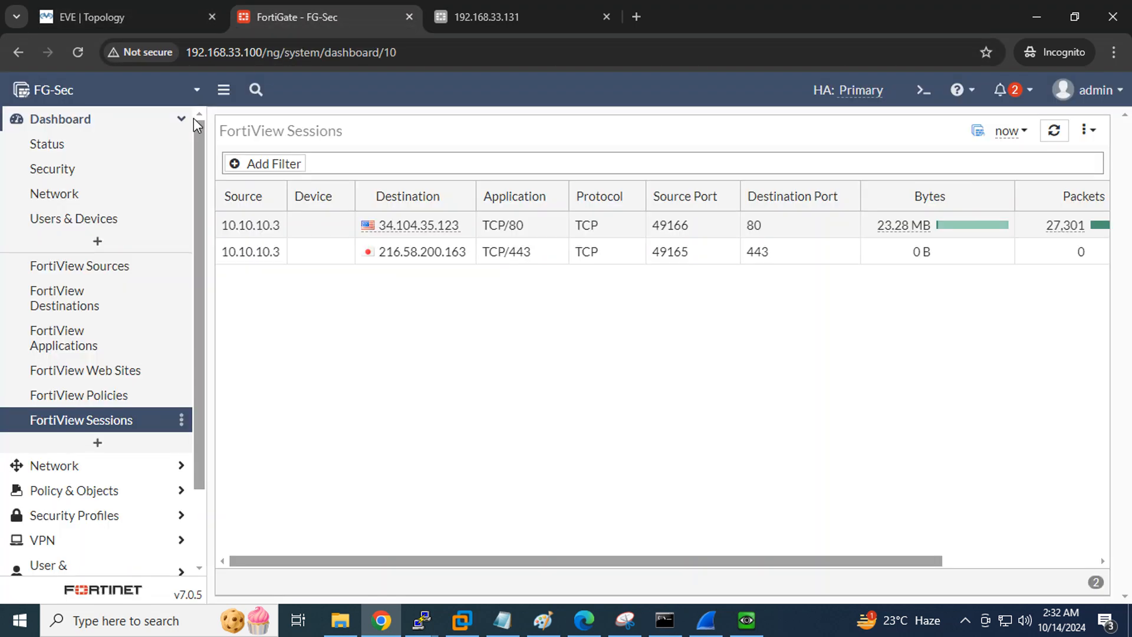
Open FG-Sec's Network > Interfaces list showing the HA1, HA2, LAN and WAN ports
{"action": "scroll", "coordinate": [112, 366], "scroll_direction": "down", "scroll_amount": 1}
{"action": "left_click", "coordinate": [70, 374]}
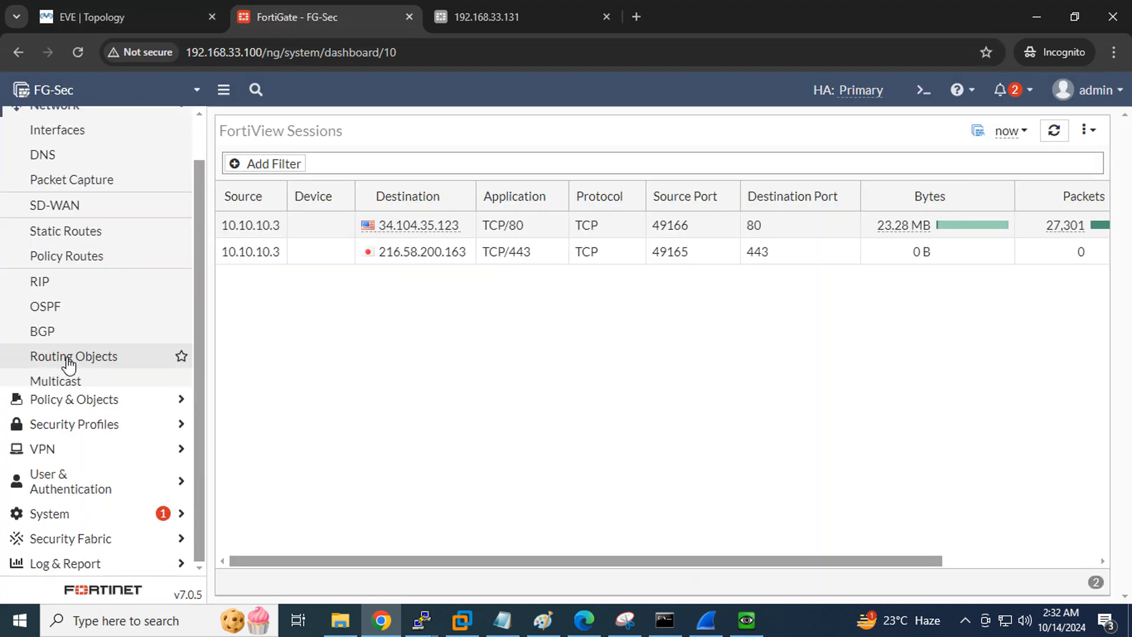
{"action": "left_click", "coordinate": [71, 139]}
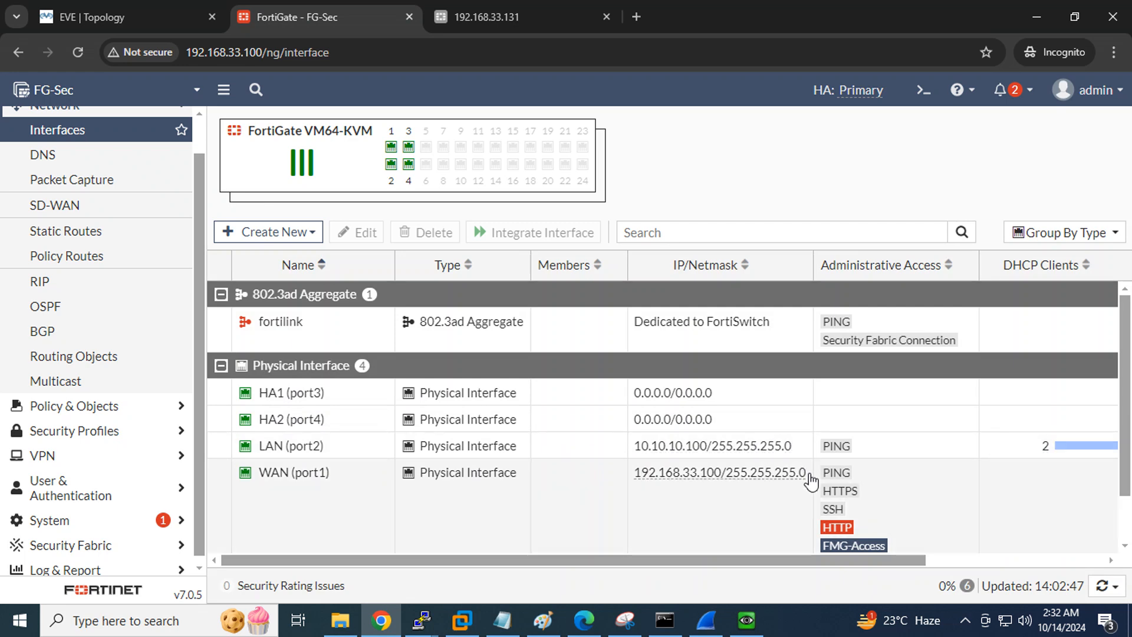
Review FG-Sec's Lan to Internet firewall policy, then return to the EVE topology tab
{"action": "left_click", "coordinate": [76, 398]}
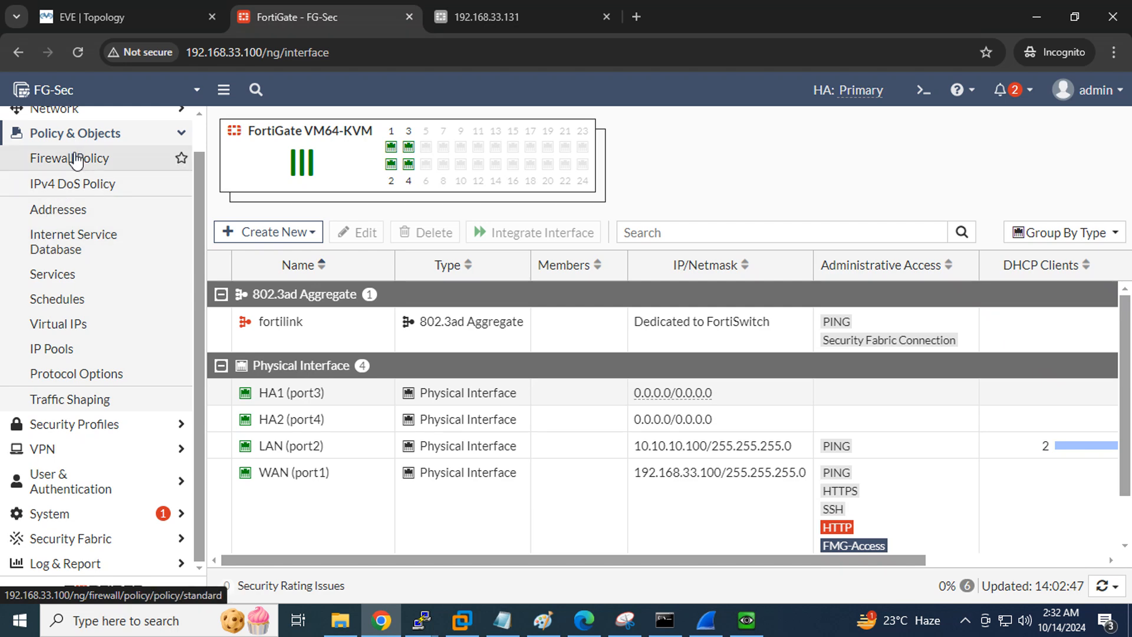
{"action": "left_click", "coordinate": [35, 158]}
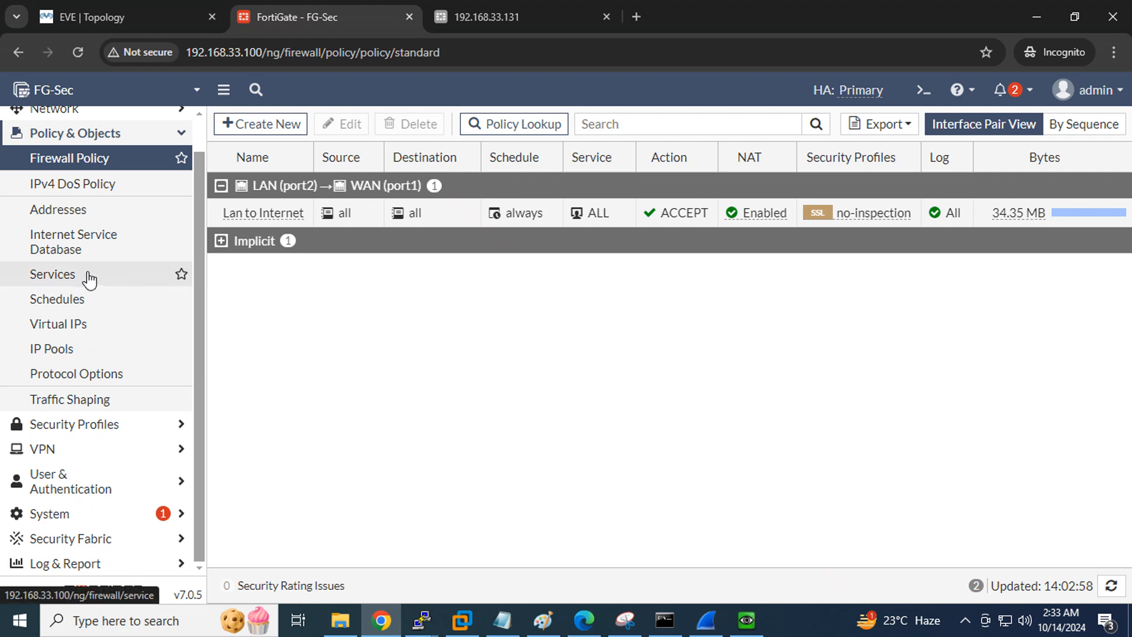
{"action": "scroll", "coordinate": [89, 277], "scroll_direction": "up", "scroll_amount": 1}
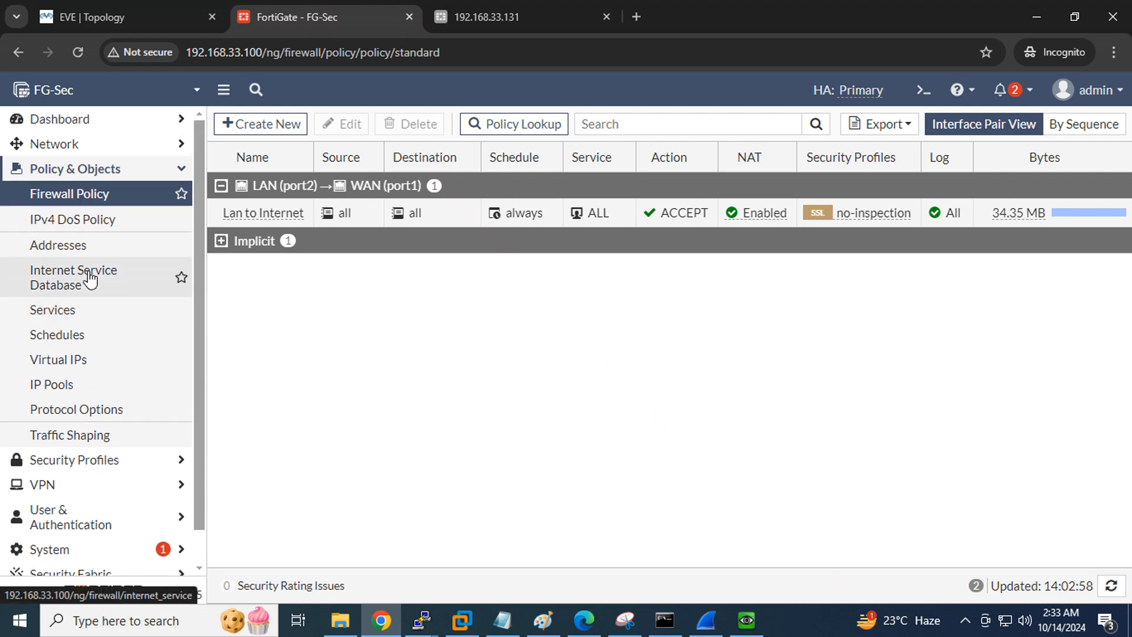
{"action": "left_click", "coordinate": [90, 13]}
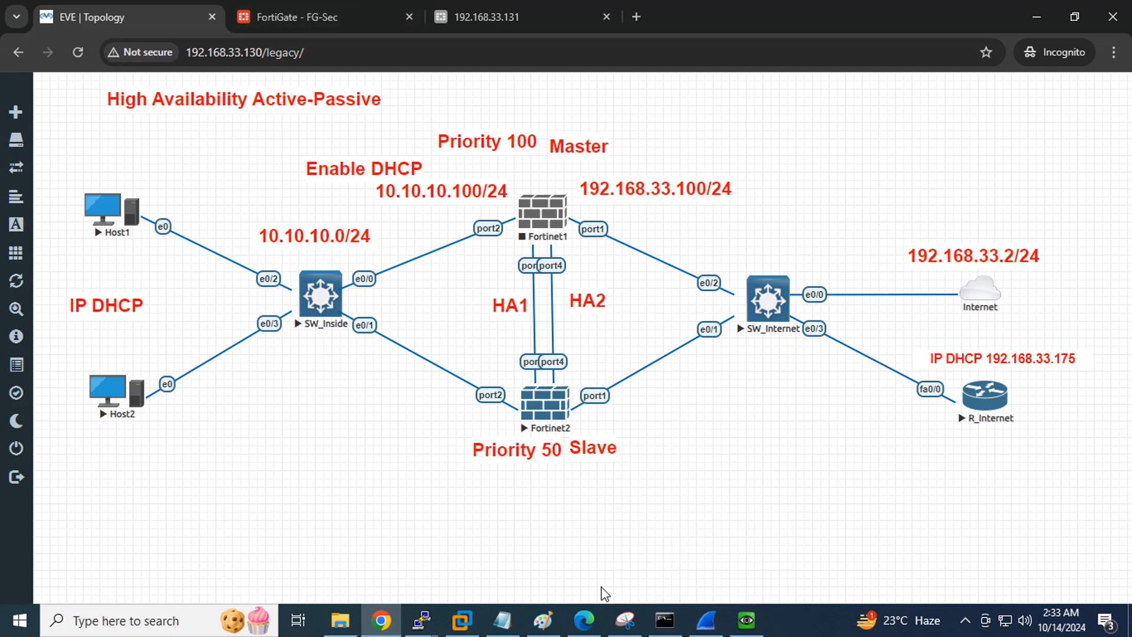
On Host1's Windows 7 desktop, dismiss the network location prompt and postpone the restart
{"action": "left_click", "coordinate": [746, 619]}
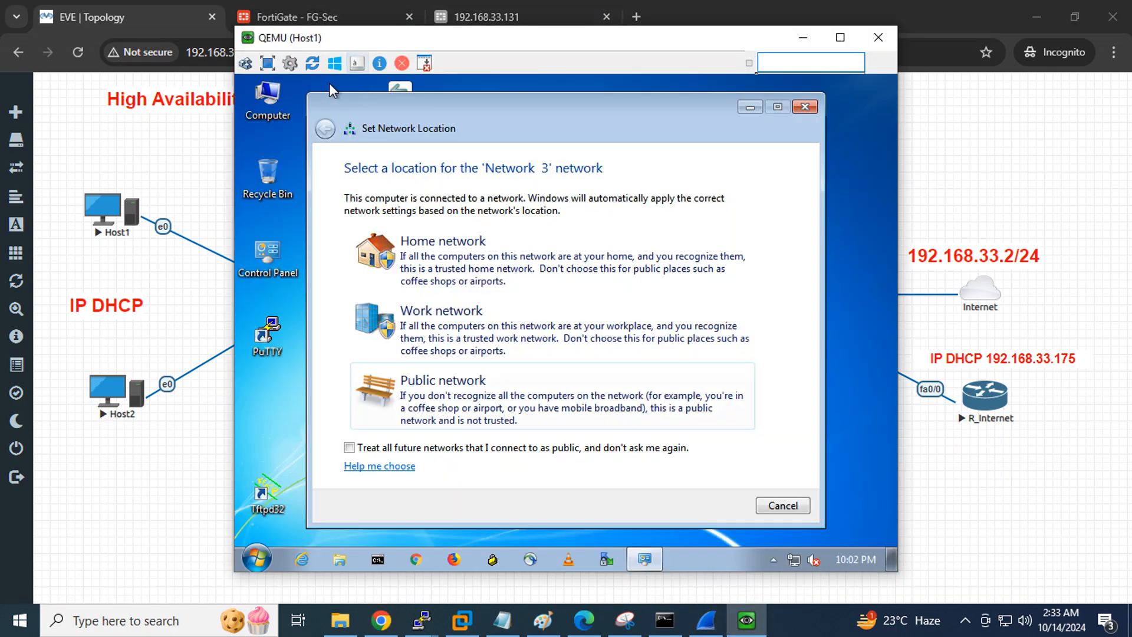
{"action": "left_click", "coordinate": [806, 108]}
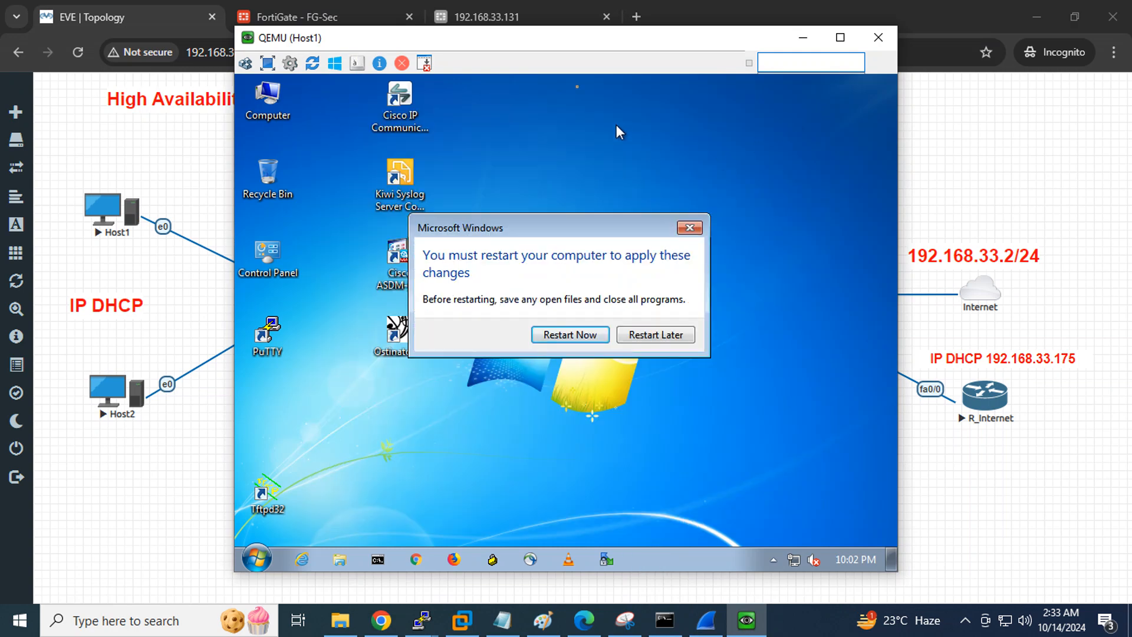
{"action": "left_click", "coordinate": [672, 336]}
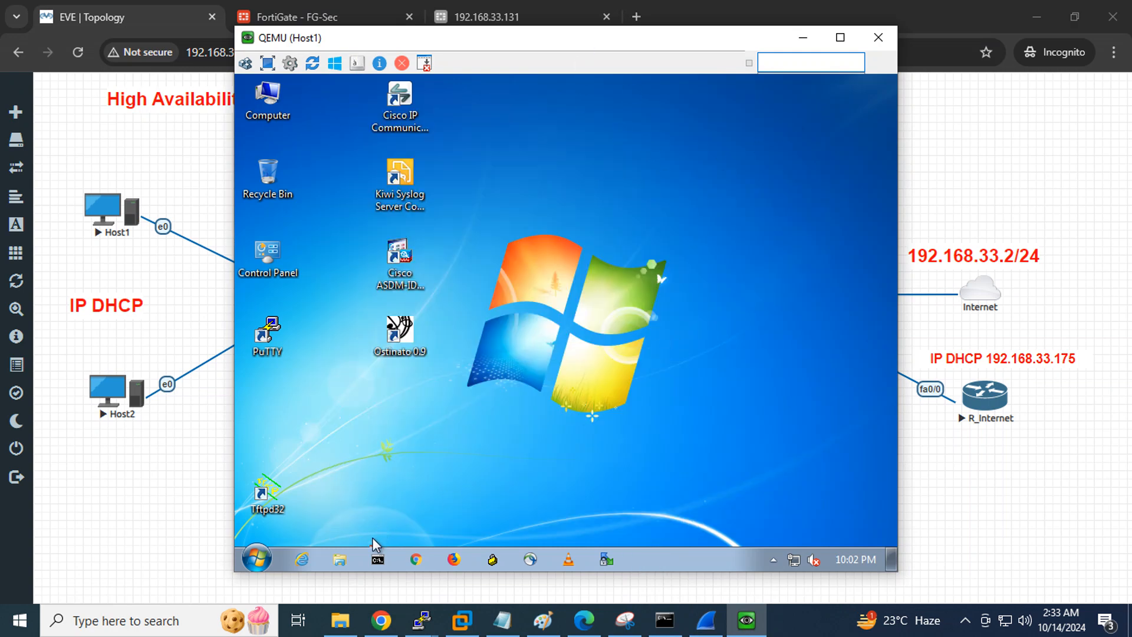
Run ipconfig /all to confirm Host1 got 10.10.10.3 from DHCP server 10.10.10.100
{"action": "left_click", "coordinate": [378, 560]}
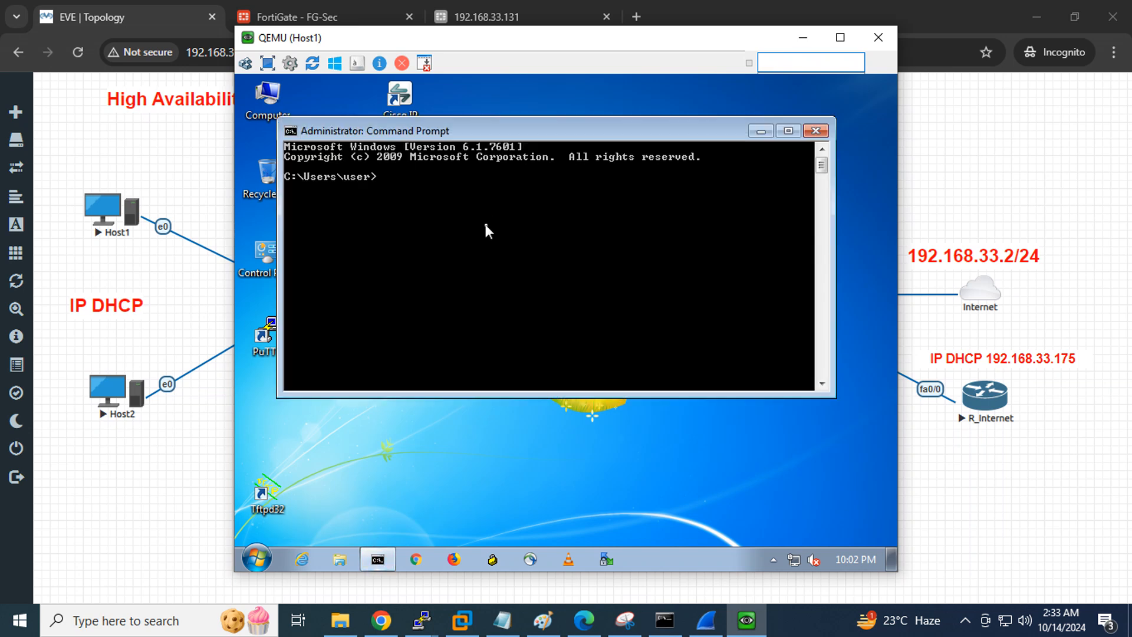
{"action": "type", "text": "ipconfig /all"}
{"action": "key", "text": "Return"}
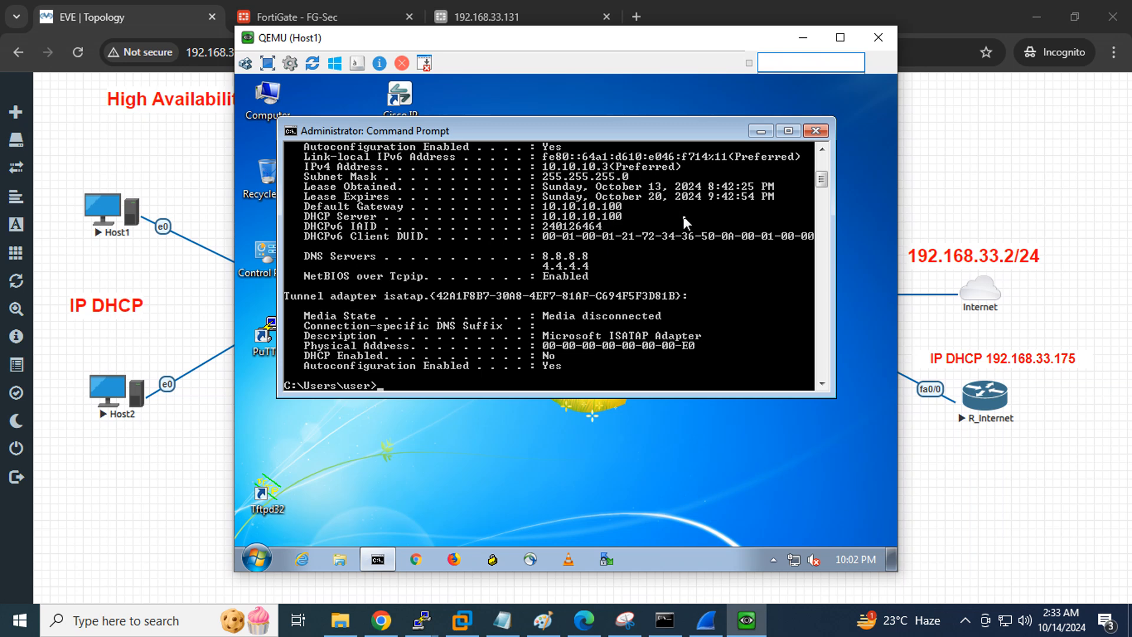
{"action": "scroll", "coordinate": [684, 218], "scroll_direction": "up", "scroll_amount": 1}
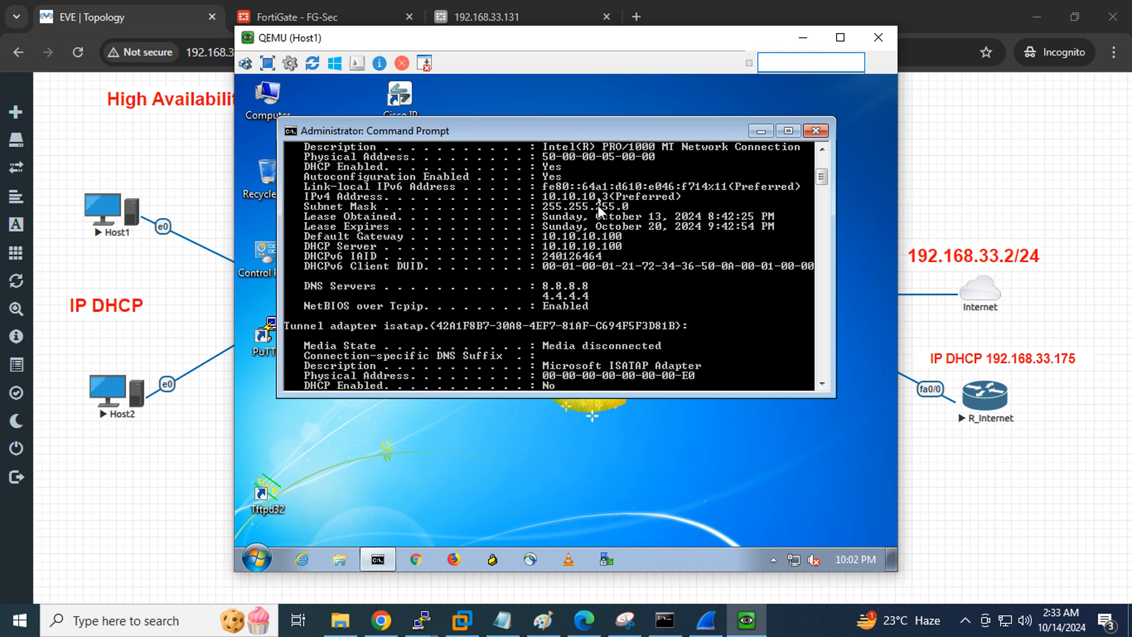
{"action": "left_click", "coordinate": [761, 130]}
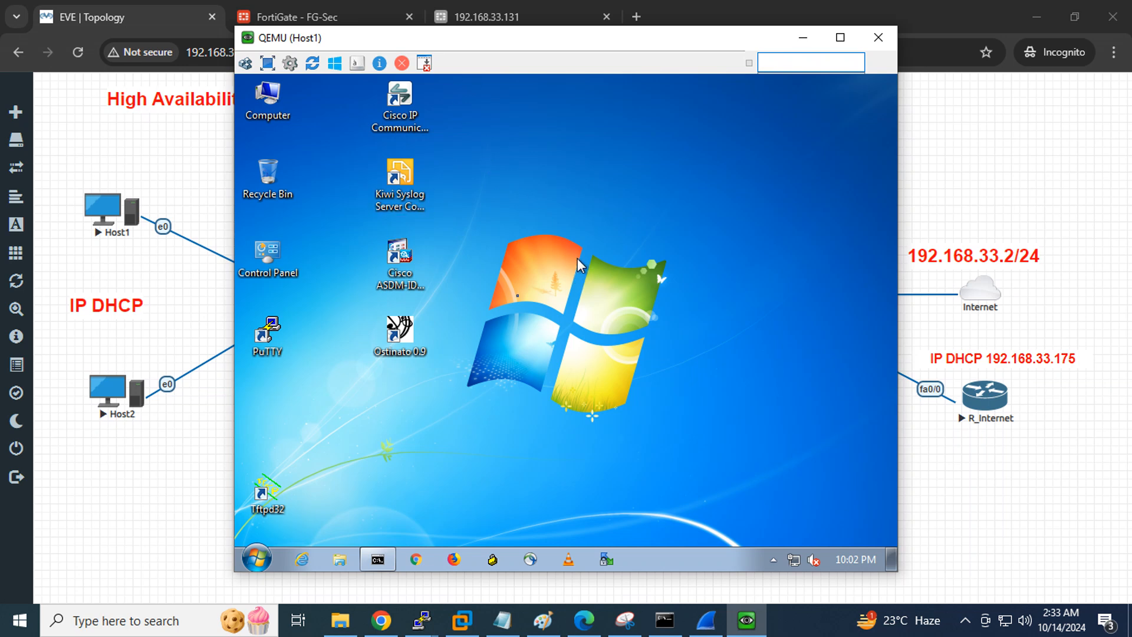
{"action": "left_click", "coordinate": [423, 561]}
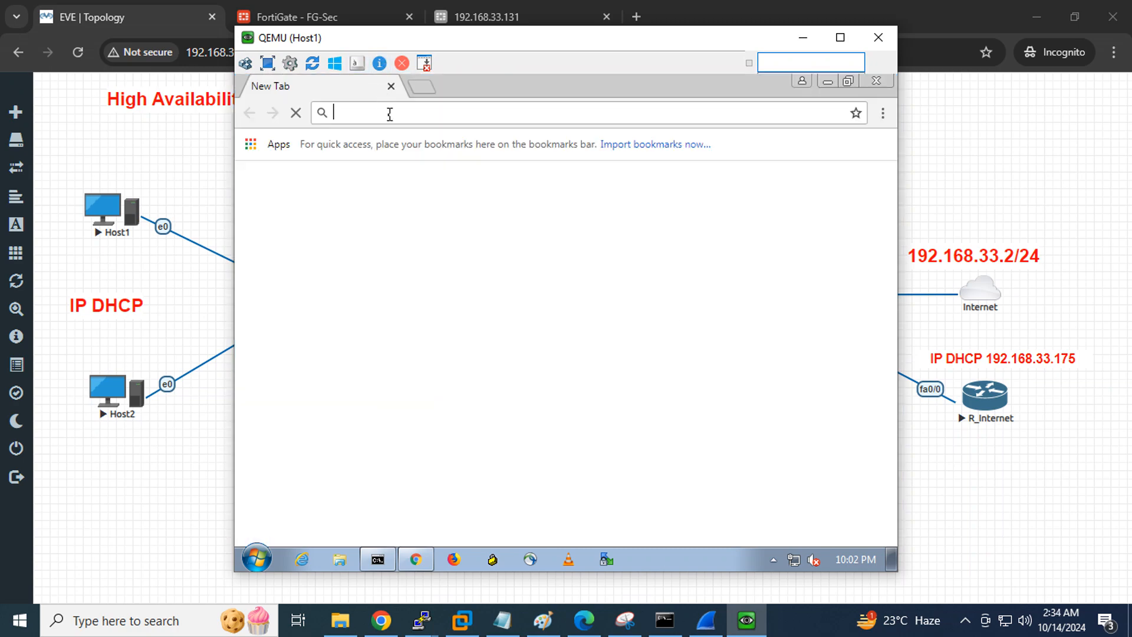
Search 'faceboo' in Chrome and open Facebook's login page to confirm Host1's internet access
{"action": "type", "text": "facebook"}
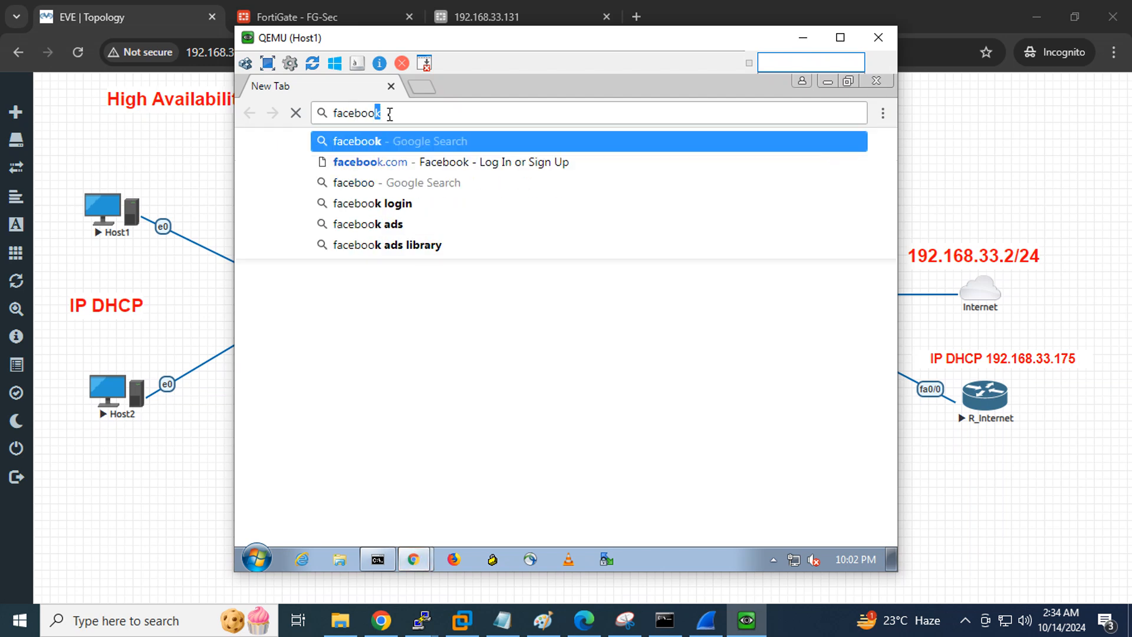
{"action": "key", "text": "Return"}
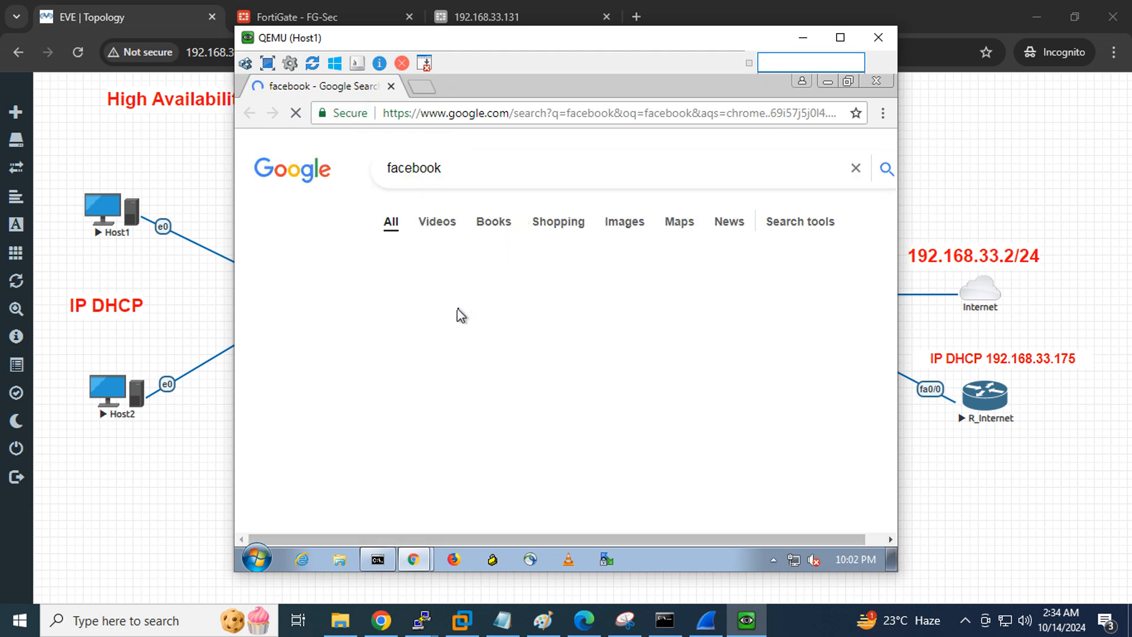
{"action": "left_click", "coordinate": [437, 301]}
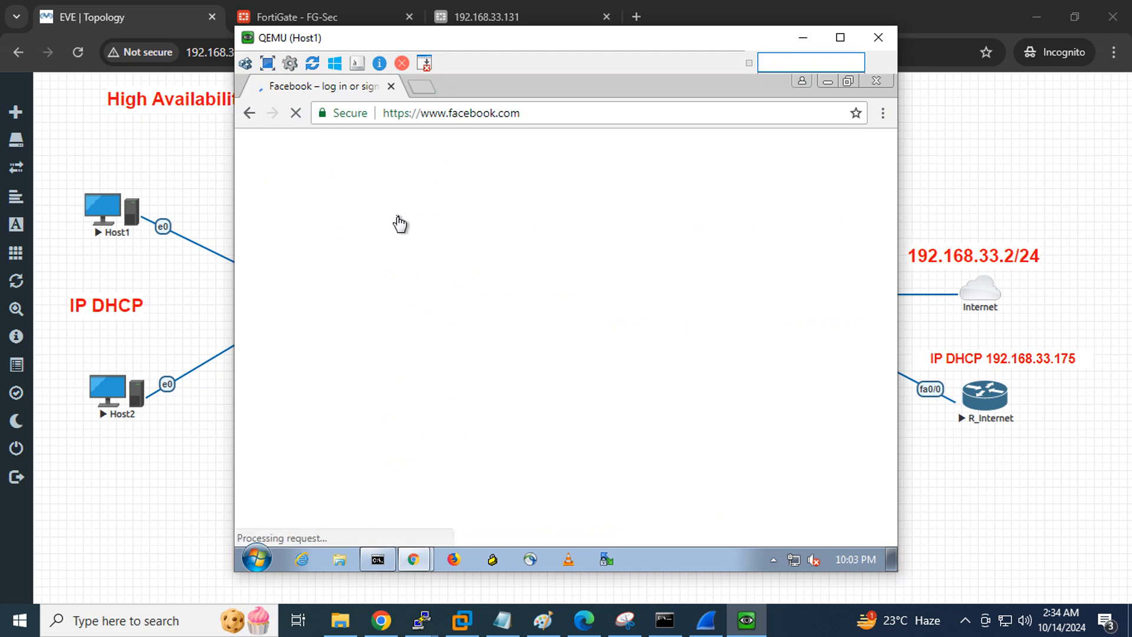
{"action": "left_click", "coordinate": [801, 38]}
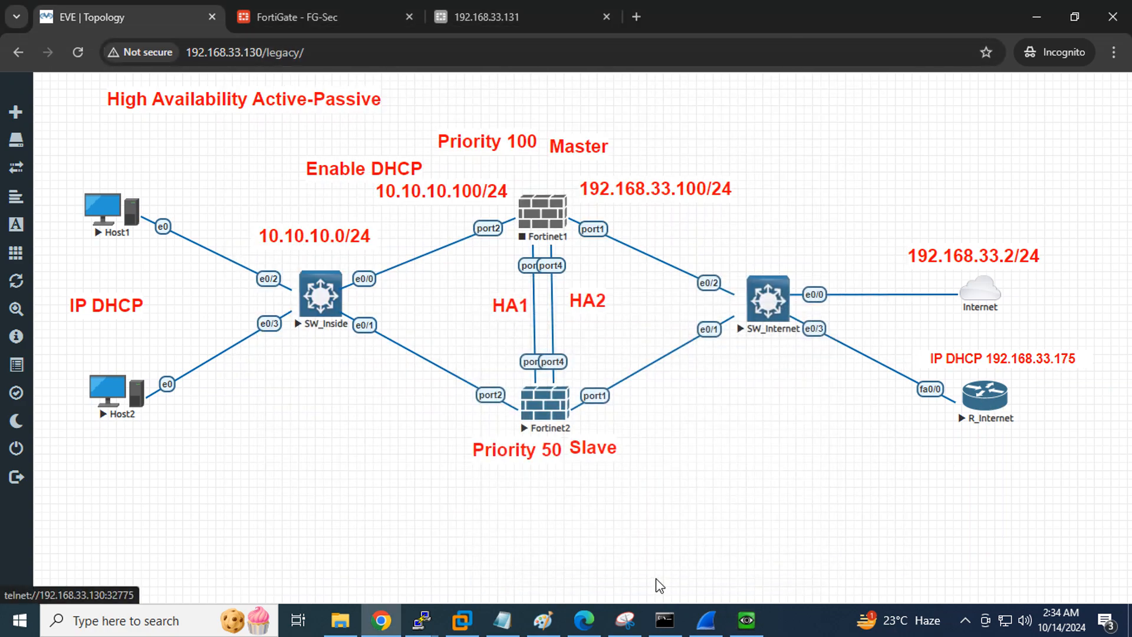
{"action": "left_click", "coordinate": [746, 621]}
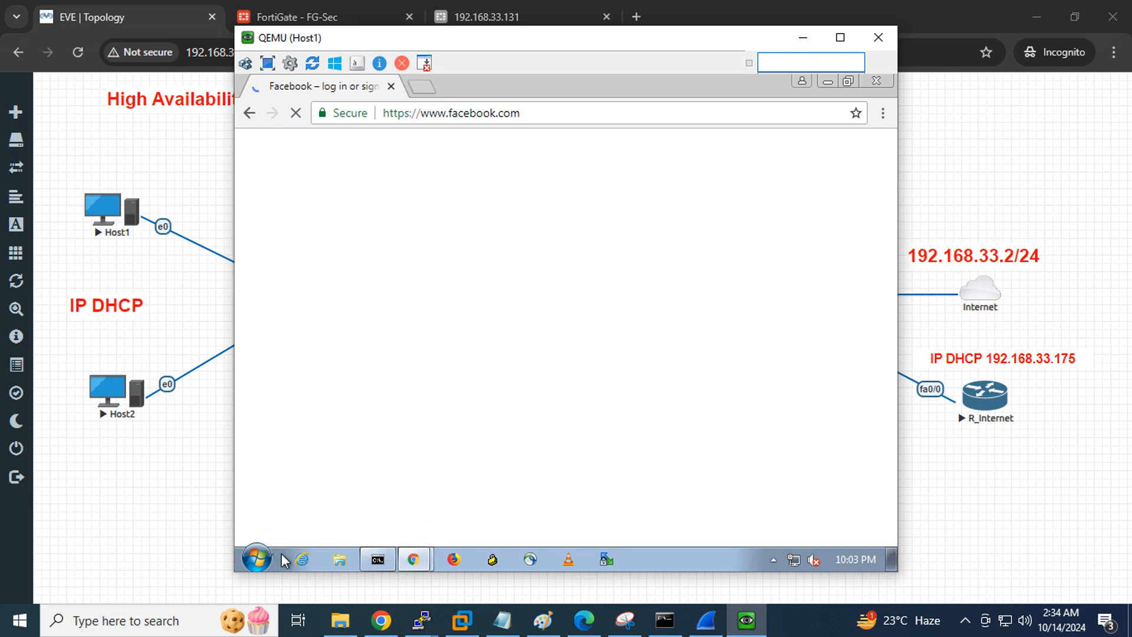
{"action": "left_click", "coordinate": [258, 559]}
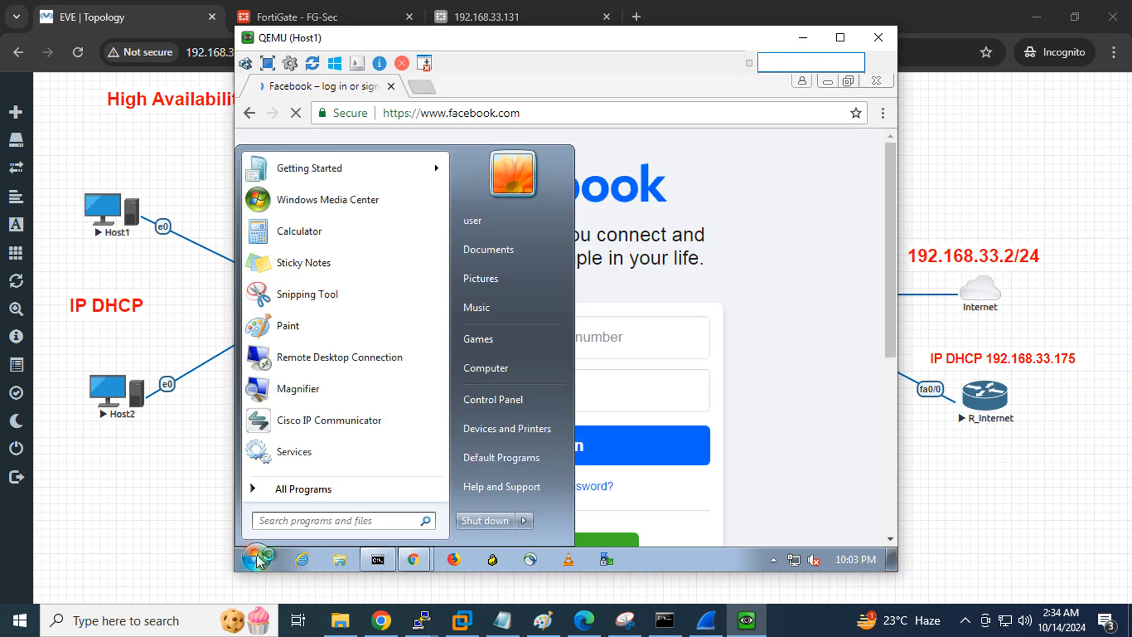
Launch PuTTY and open a Telnet session to 192.168.33.175
{"action": "type", "text": "putty"}
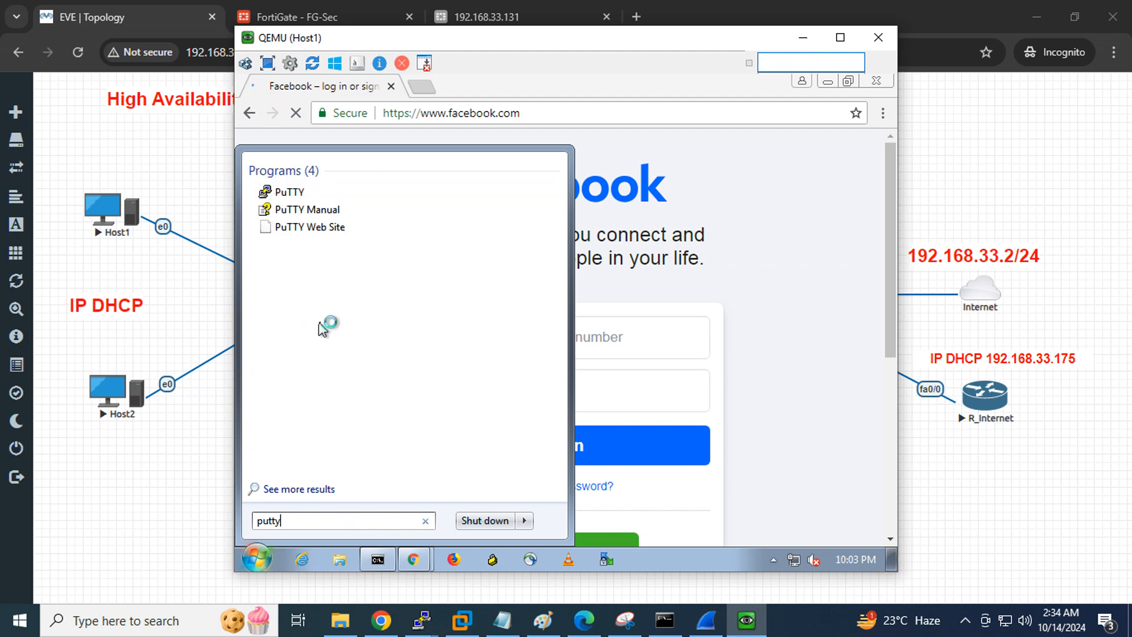
{"action": "left_click", "coordinate": [277, 195]}
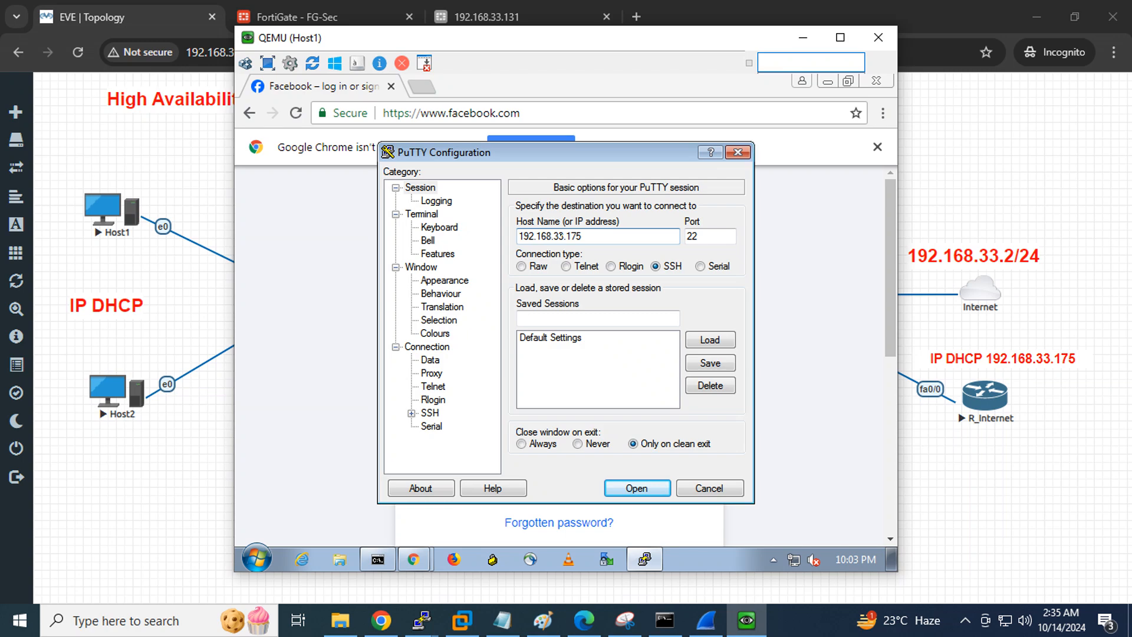
{"action": "left_click", "coordinate": [566, 266]}
{"action": "left_click", "coordinate": [634, 488]}
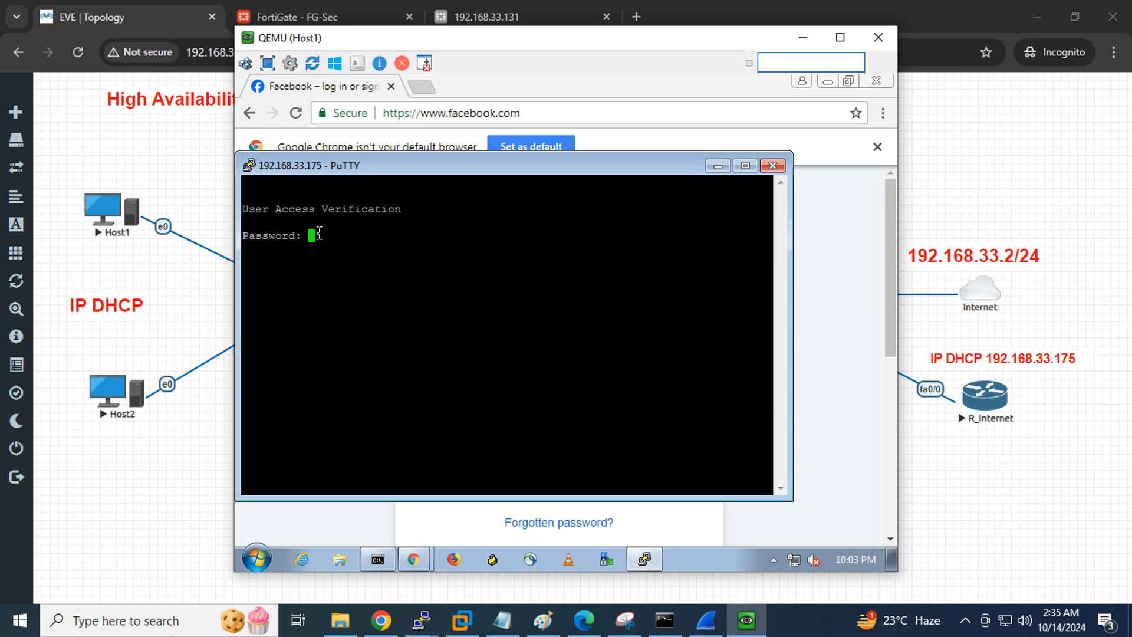
Log in to R_Internet and enter privileged mode with enable and its password
{"action": "key", "text": "Return"}
{"action": "type", "text": "en"}
{"action": "key", "text": "Return"}
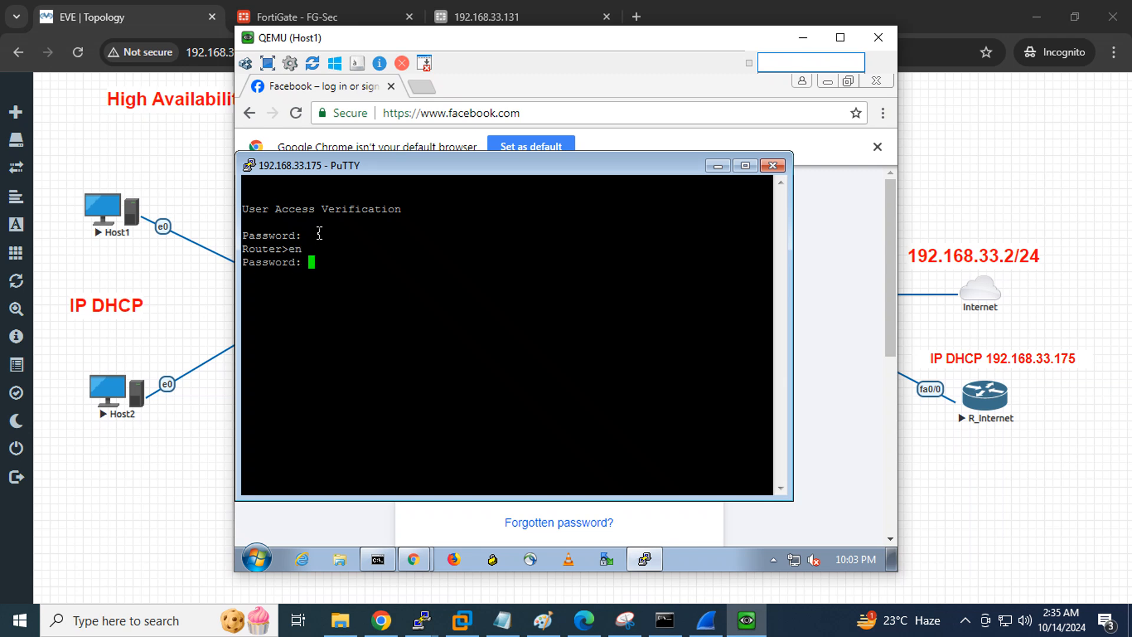
{"action": "key", "text": "Return"}
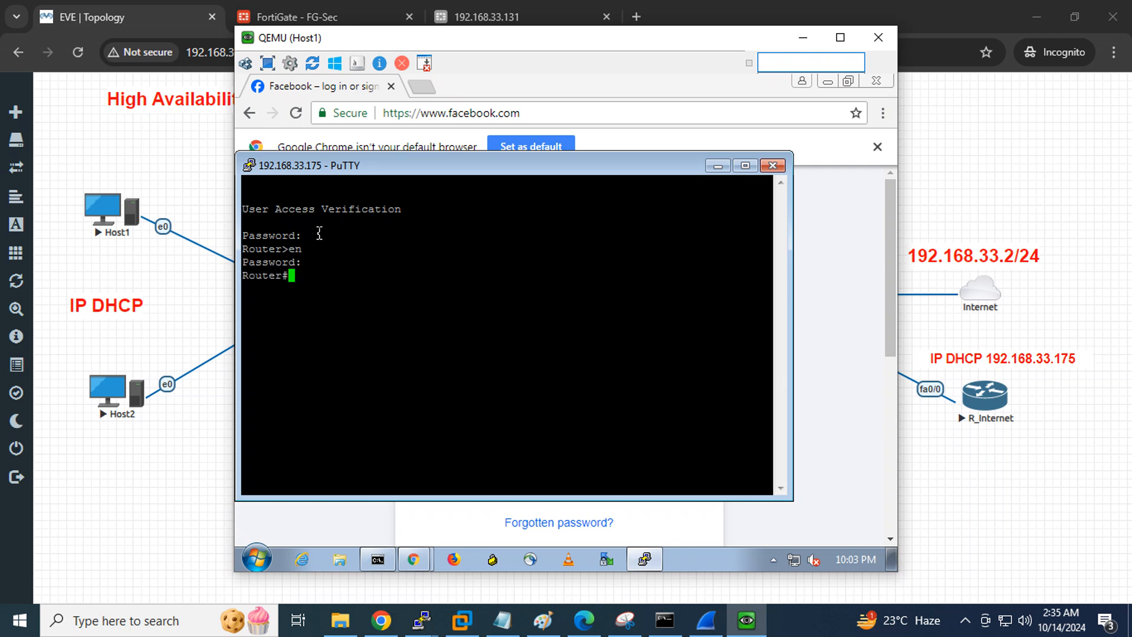
{"action": "left_click", "coordinate": [422, 619]}
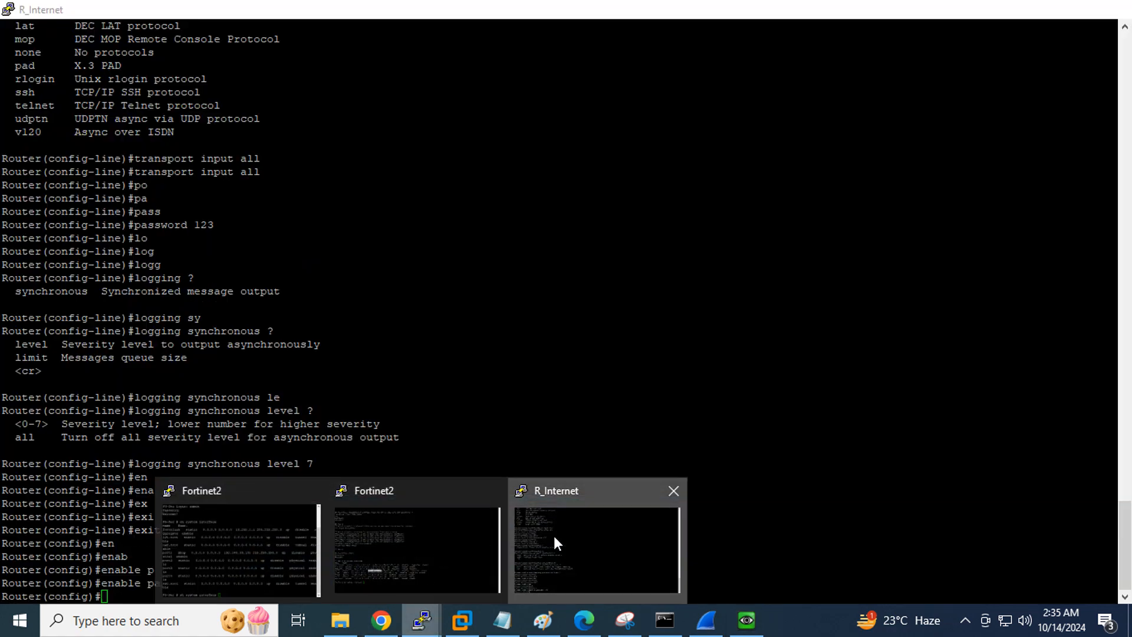
Rename the router to R1_Internet with 'hostname R1_Internet' in R_Internet's console
{"action": "left_click", "coordinate": [553, 537]}
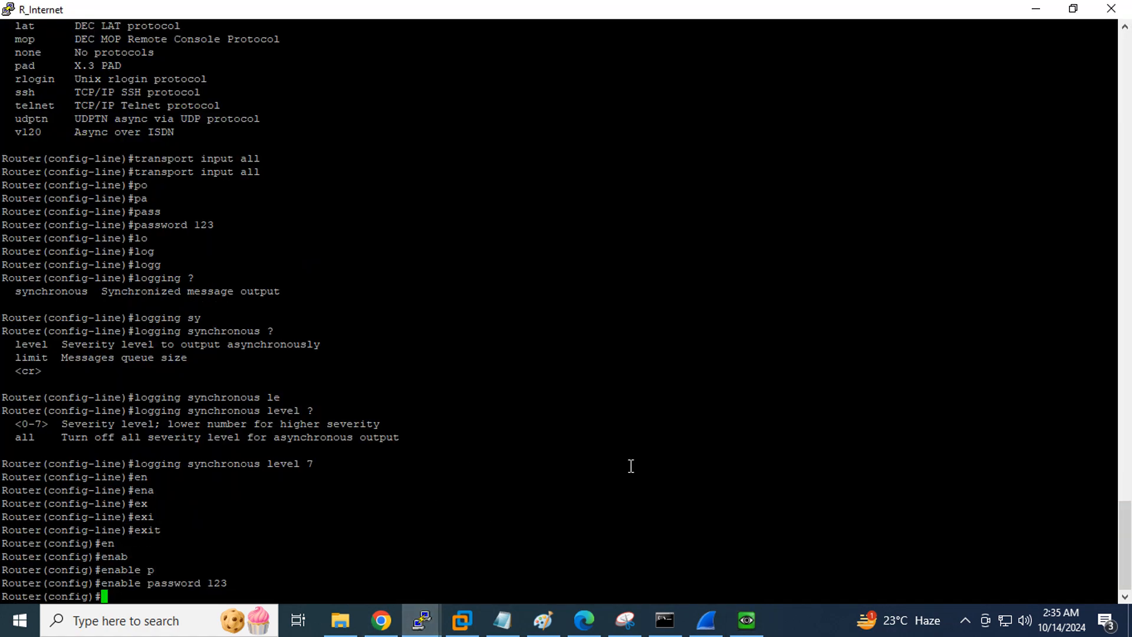
{"action": "type", "text": "ho"}
{"action": "key", "text": "Tab"}
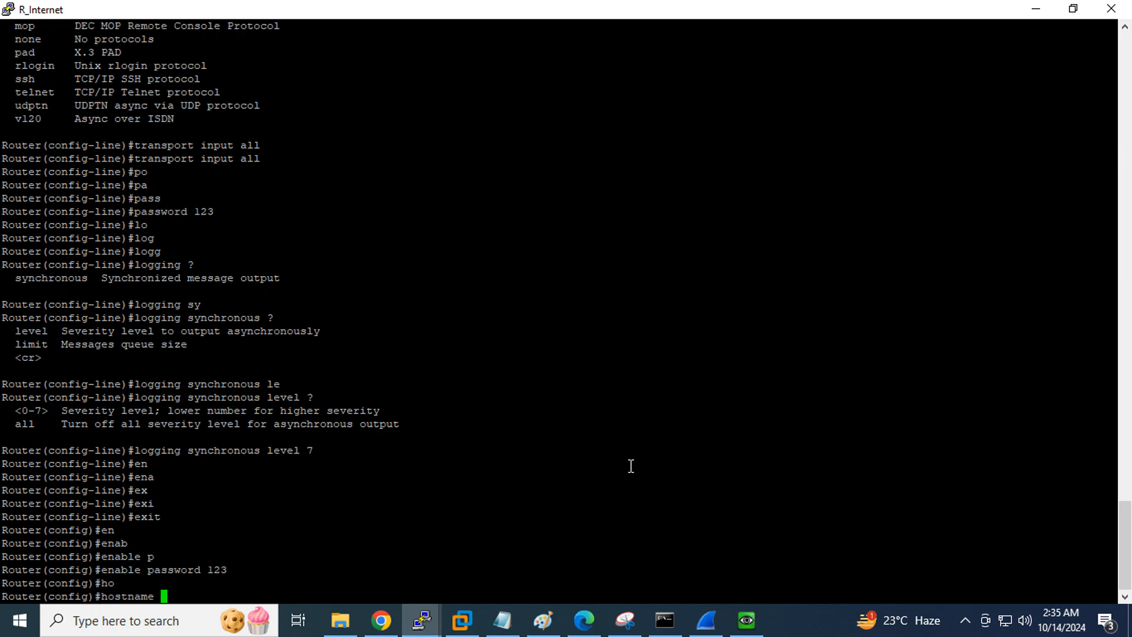
{"action": "type", "text": "R1_Internet"}
{"action": "key", "text": "Return"}
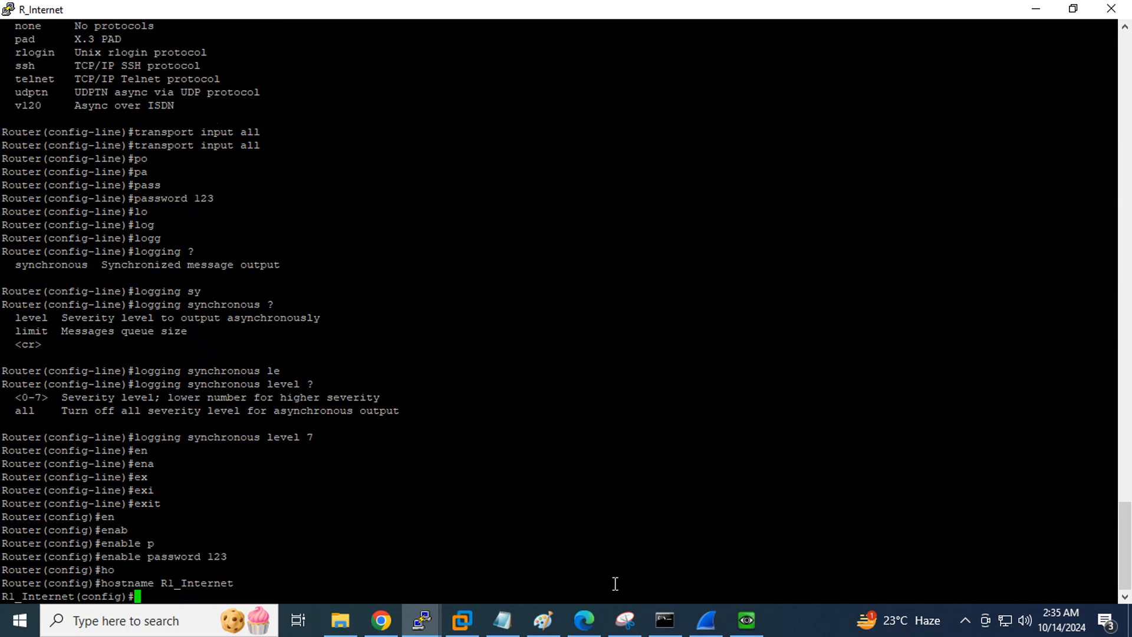
Refresh Host1's PuTTY session to compare the old Router prompt with the new R1_Internet prompt
{"action": "left_click", "coordinate": [757, 617]}
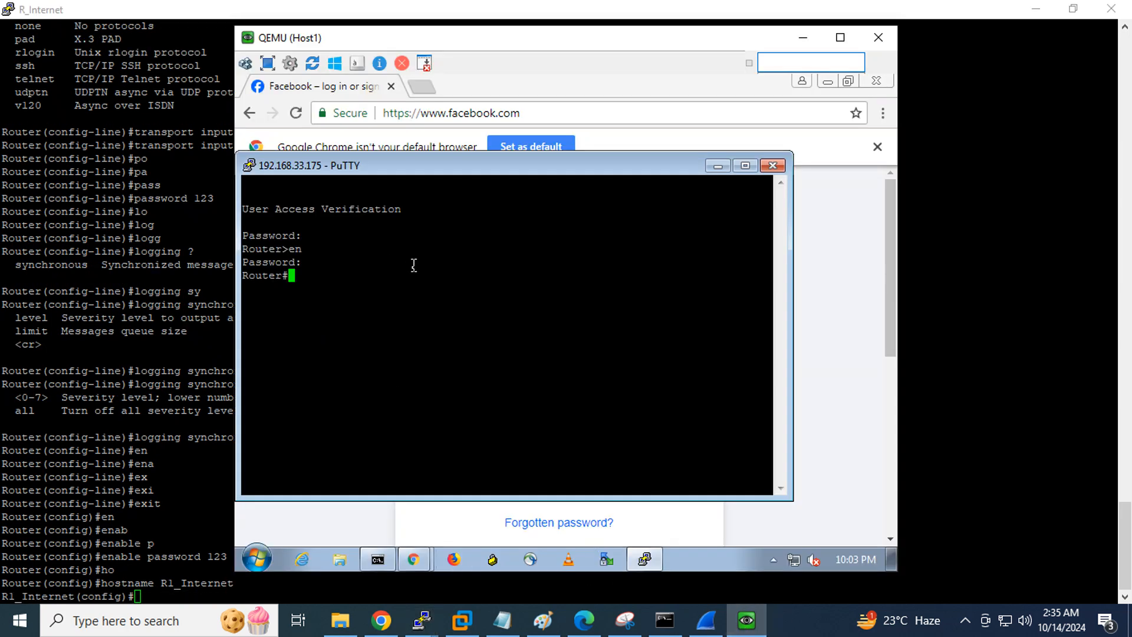
{"action": "key", "text": "Return"}
{"action": "double_click", "coordinate": [250, 275]}
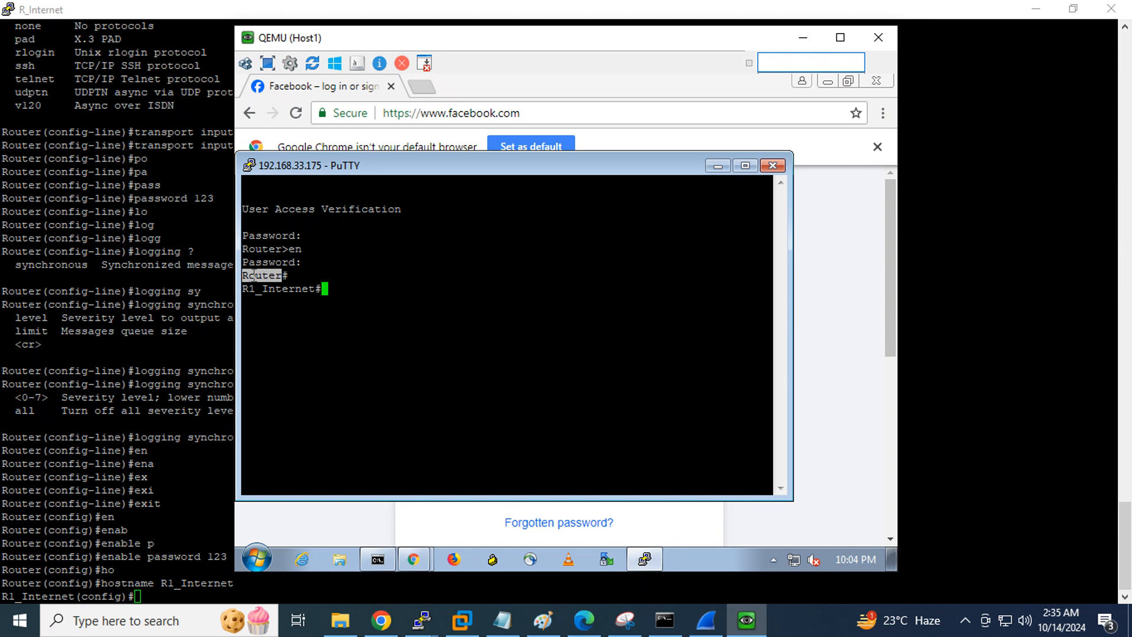
{"action": "double_click", "coordinate": [278, 288]}
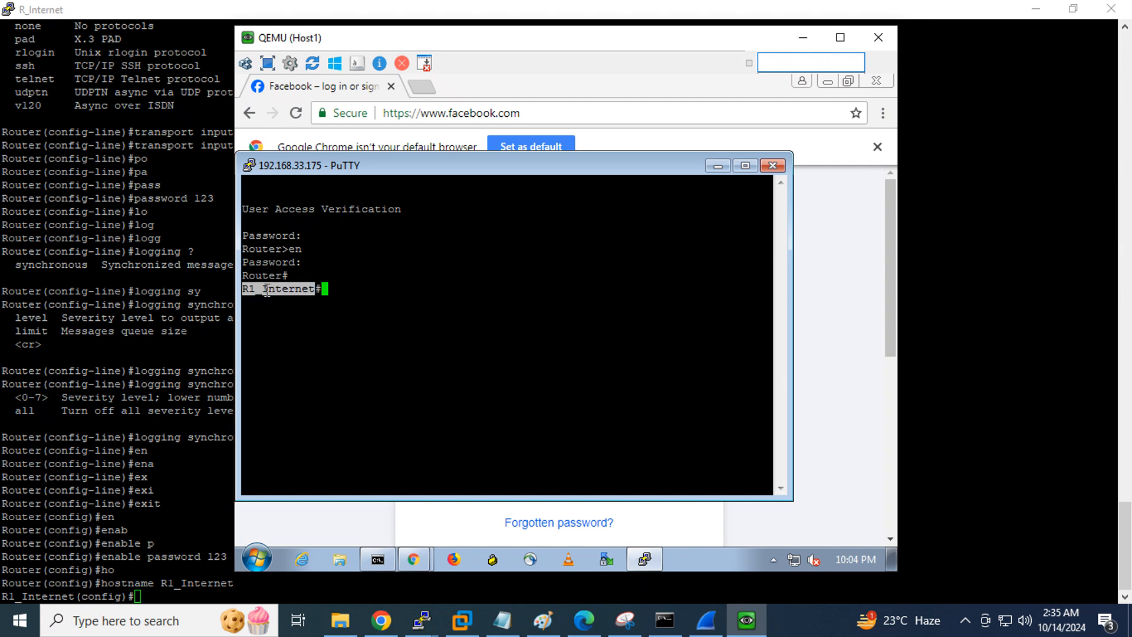
{"action": "left_click", "coordinate": [803, 37]}
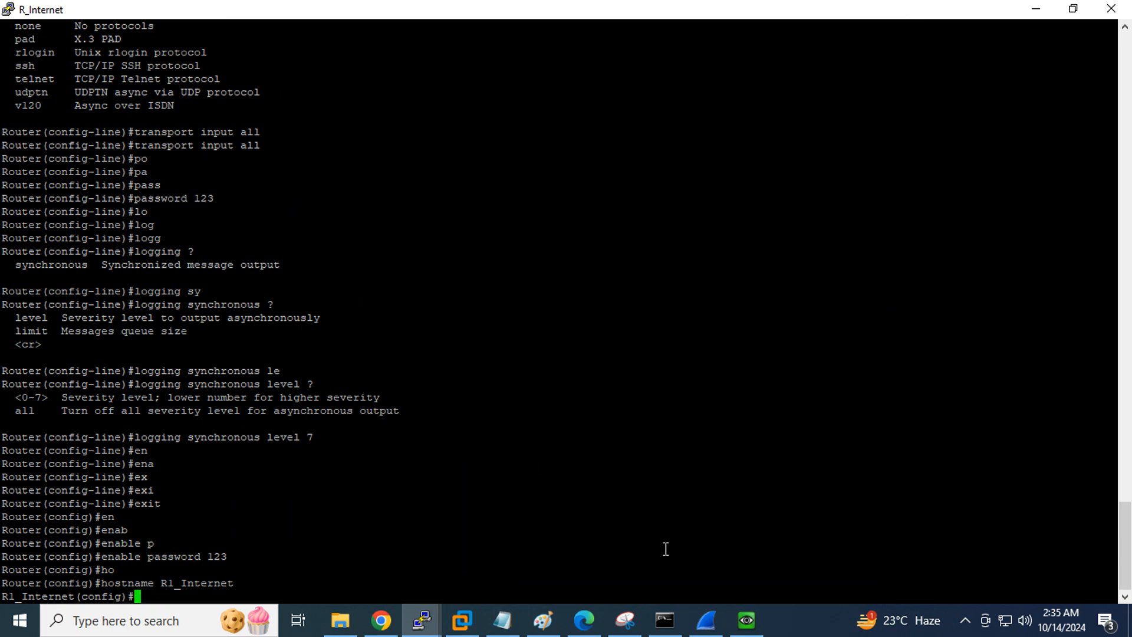
{"action": "left_click", "coordinate": [747, 621]}
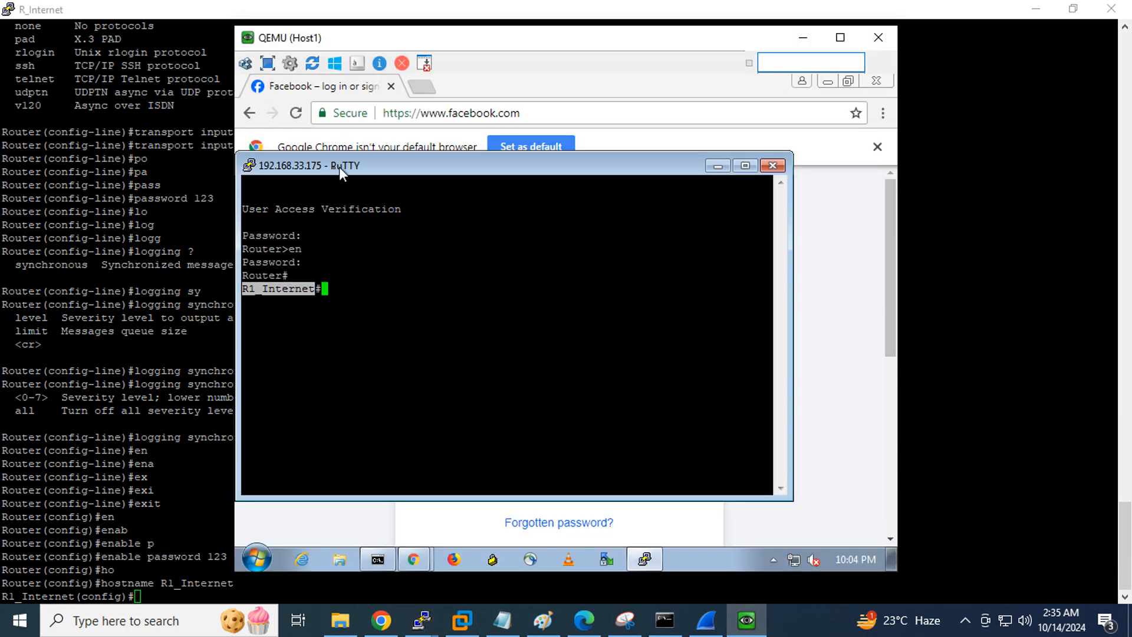
{"action": "left_click", "coordinate": [352, 289]}
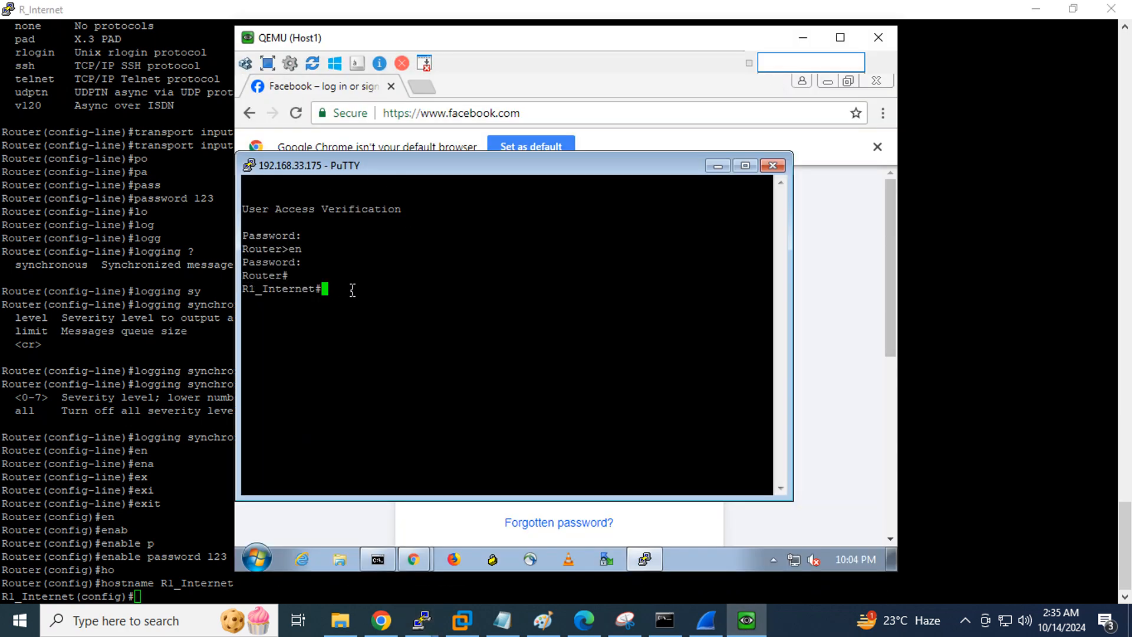
{"action": "key", "text": "Return"}
{"action": "key", "text": "Return"}
{"action": "key", "text": "Return"}
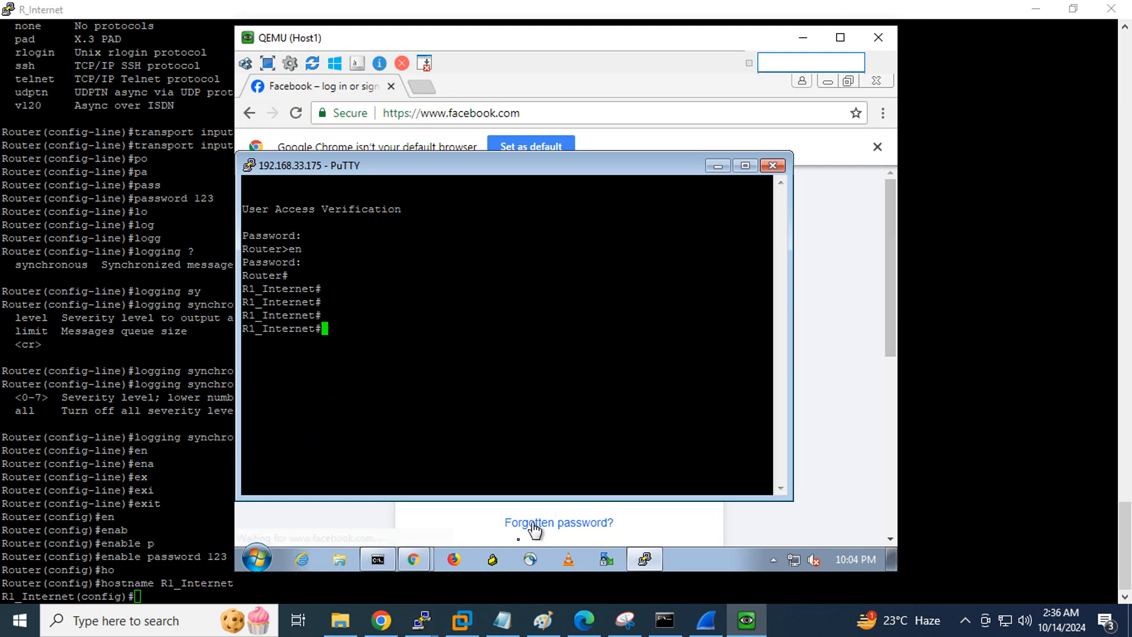
{"action": "left_click", "coordinate": [380, 621]}
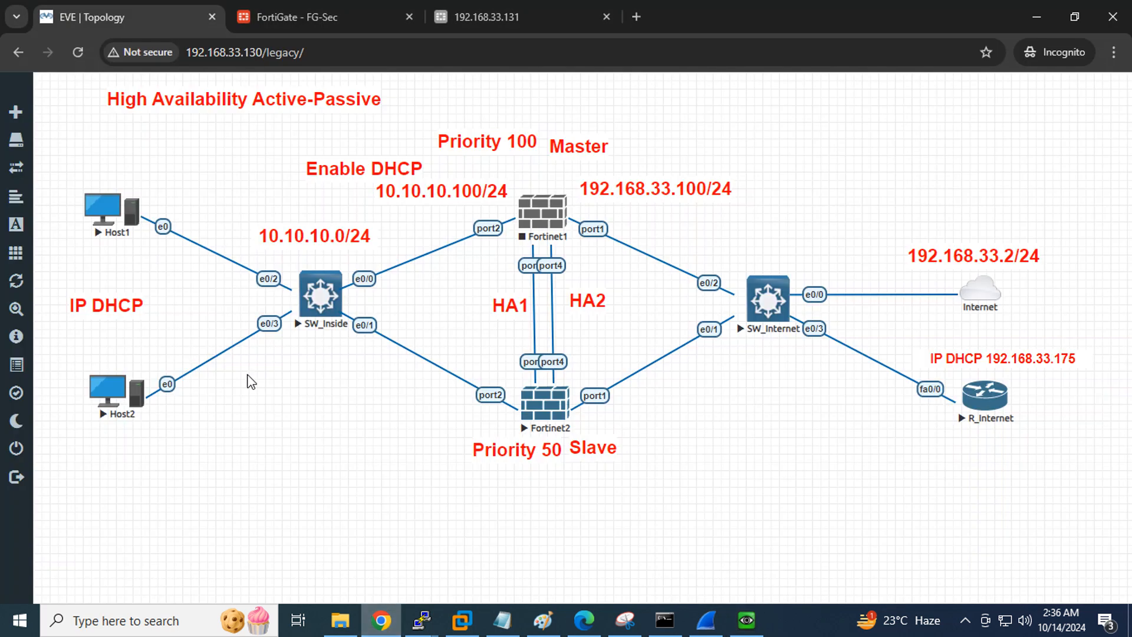
Switch to FG-Sec's web GUI and open System > HA for the cluster status
{"action": "left_click", "coordinate": [540, 216]}
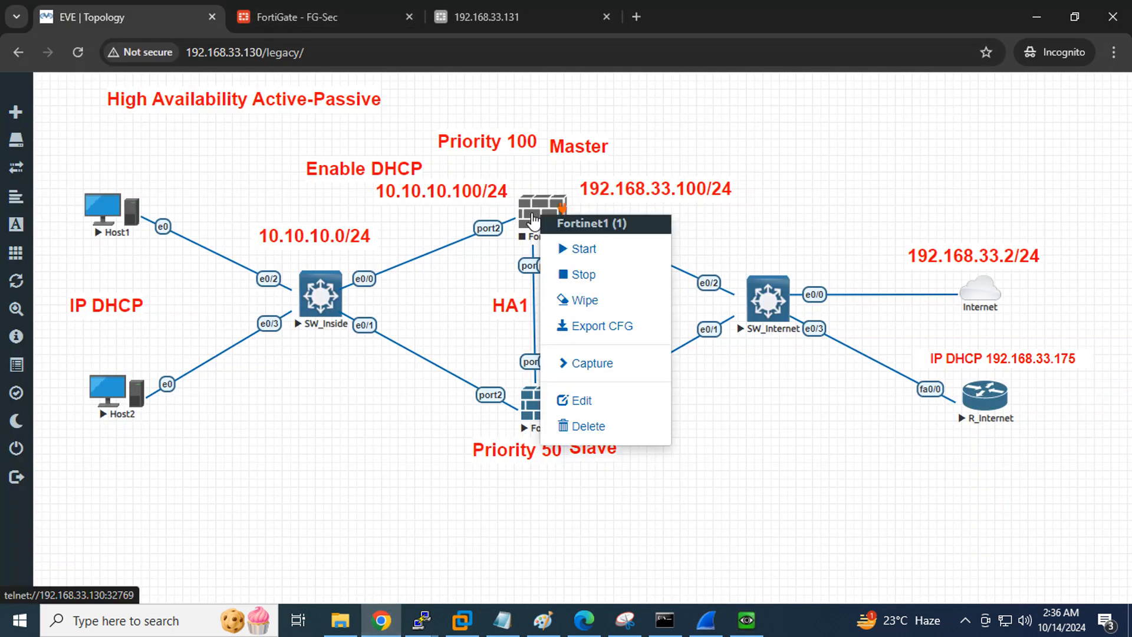
{"action": "left_click", "coordinate": [483, 3]}
{"action": "left_click", "coordinate": [254, 8]}
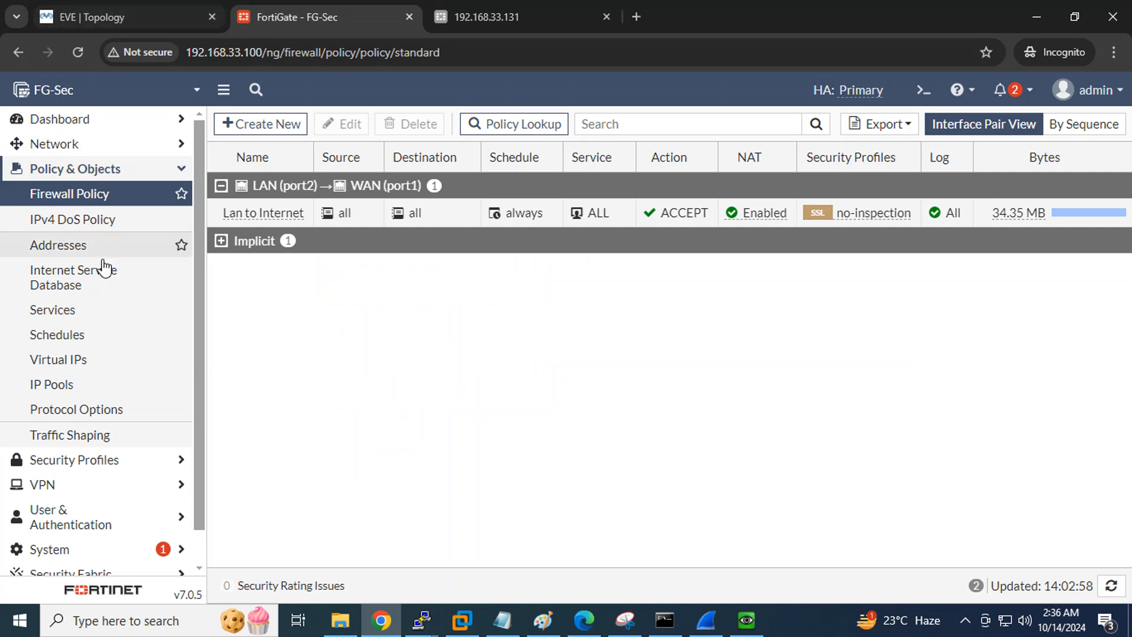
{"action": "scroll", "coordinate": [101, 289], "scroll_direction": "down", "scroll_amount": 1}
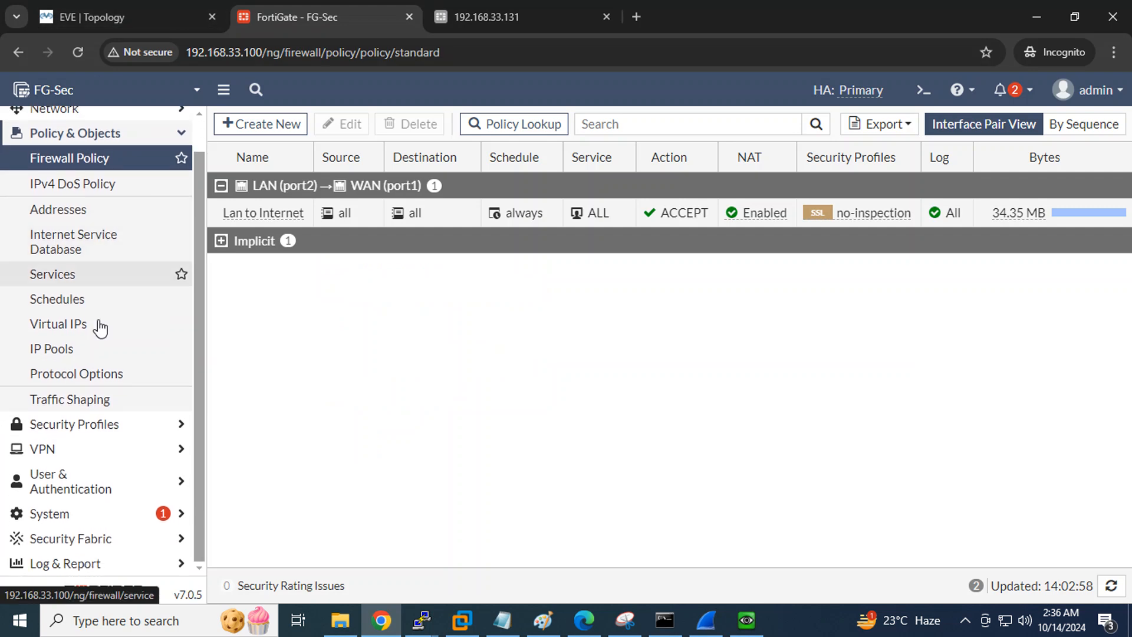
{"action": "left_click", "coordinate": [78, 514]}
{"action": "left_click", "coordinate": [65, 399]}
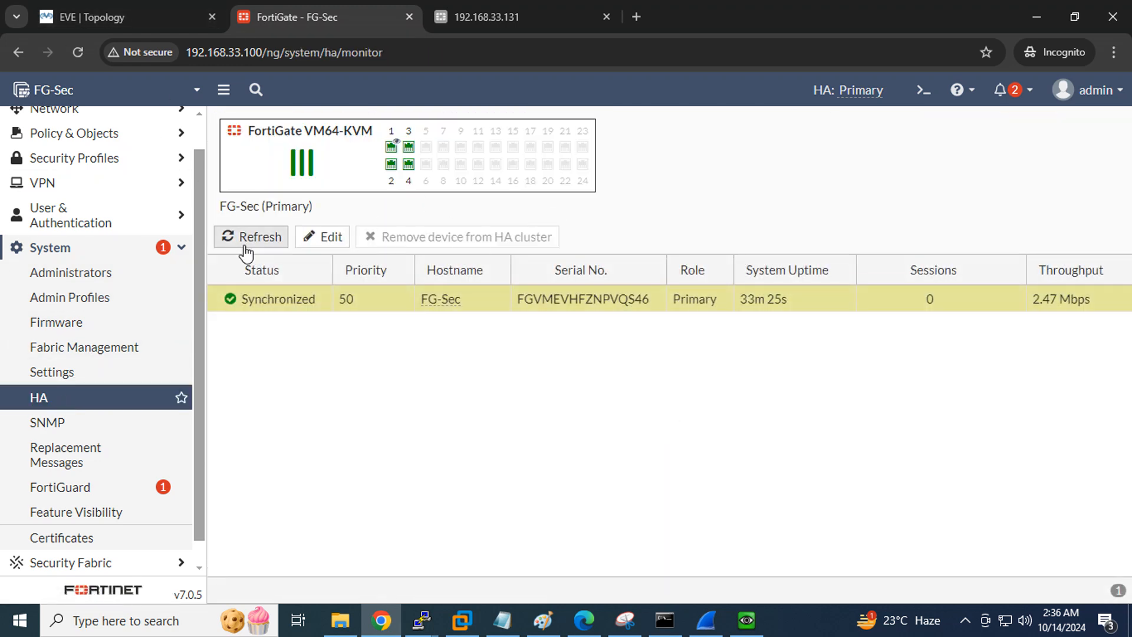
Refresh FG-Sec's HA monitor repeatedly until it shows Primary and Synchronized, then return to EVE
{"action": "left_click", "coordinate": [244, 243]}
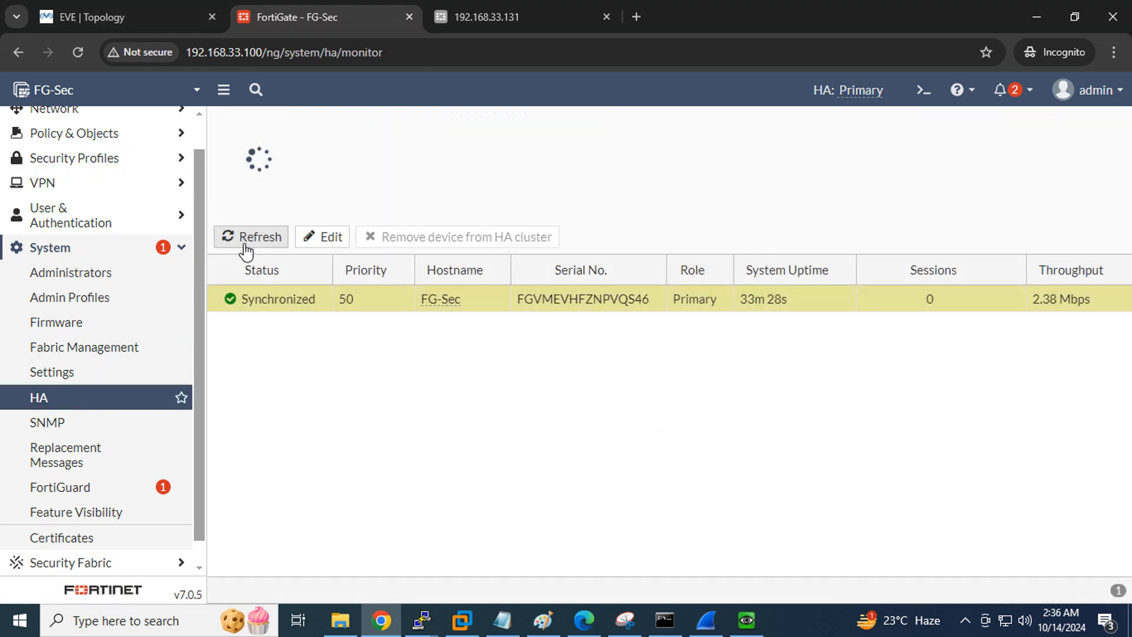
{"action": "left_click", "coordinate": [250, 242]}
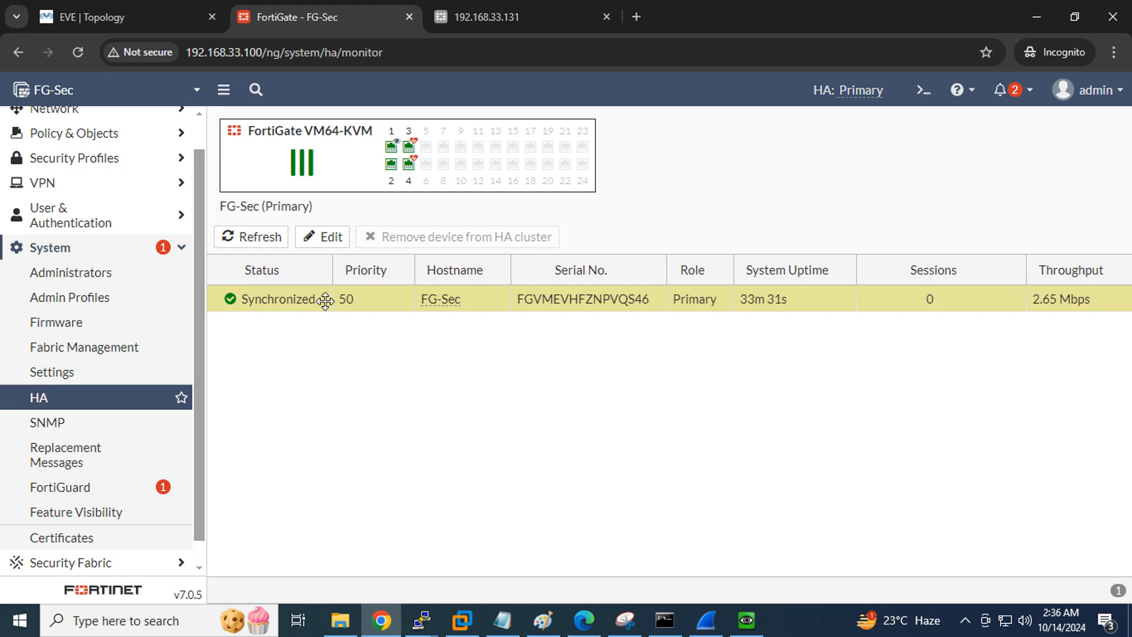
{"action": "left_click", "coordinate": [259, 242]}
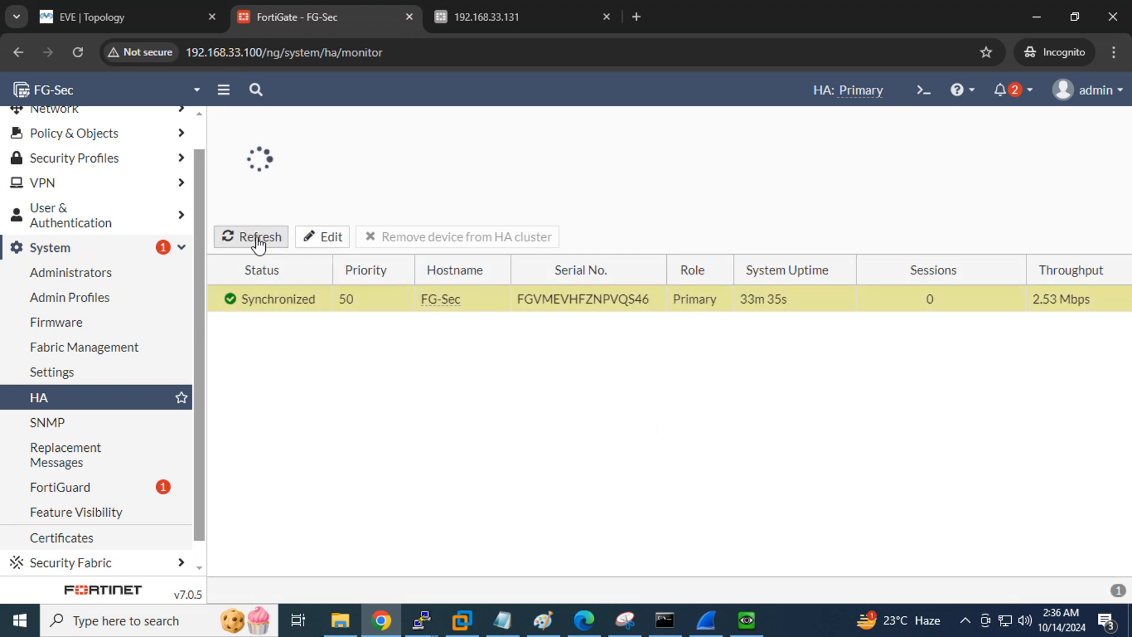
{"action": "left_click", "coordinate": [259, 242]}
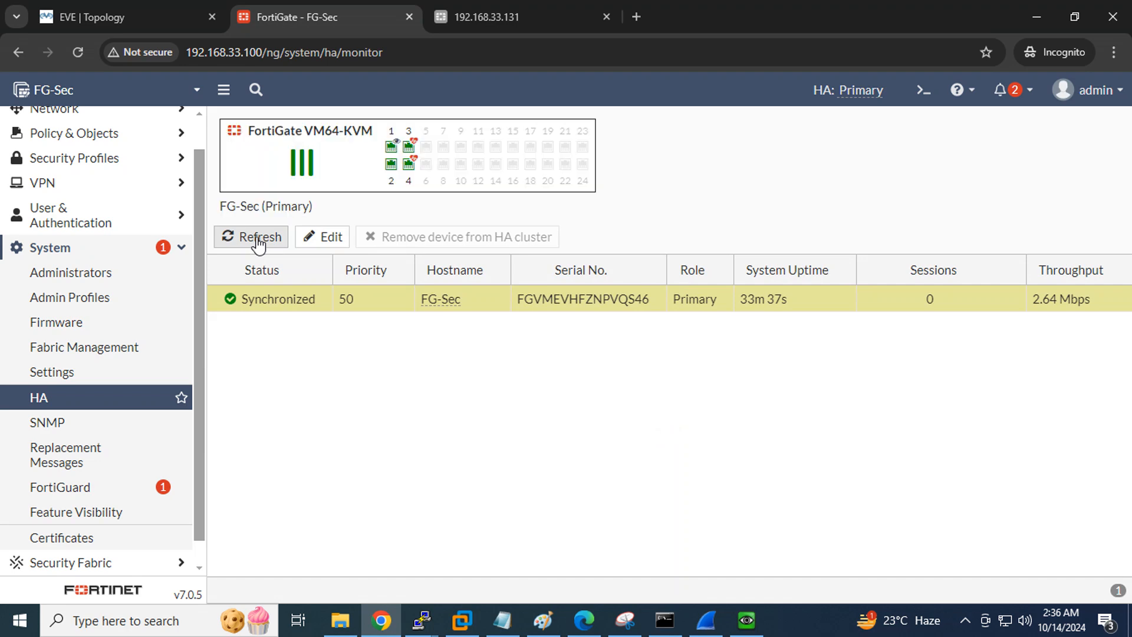
{"action": "left_click", "coordinate": [259, 242]}
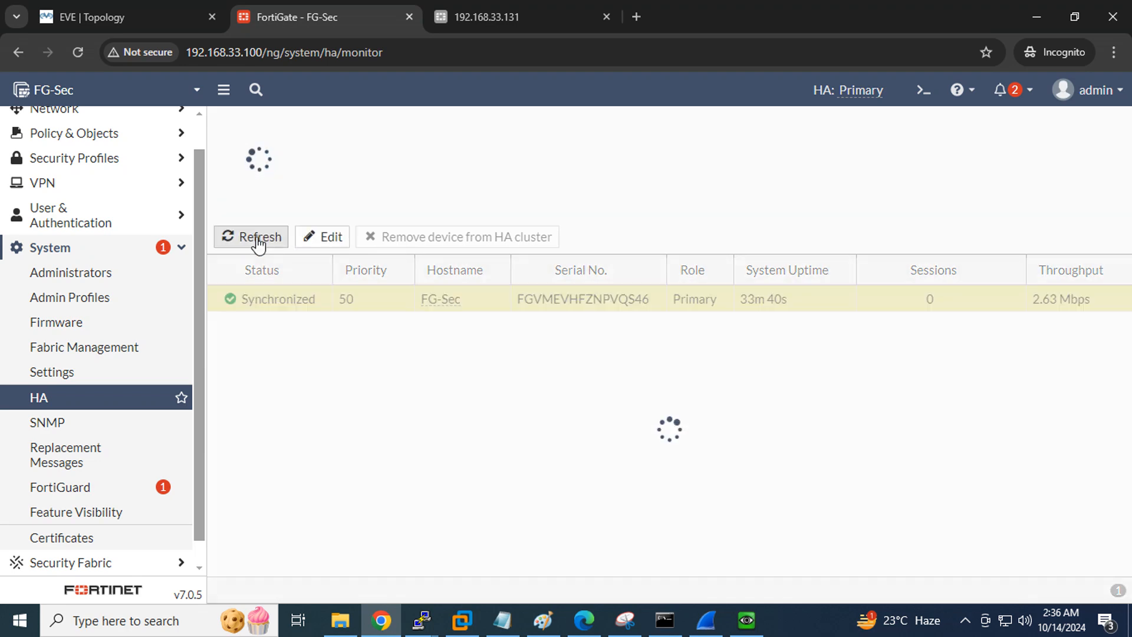
{"action": "left_click", "coordinate": [260, 241]}
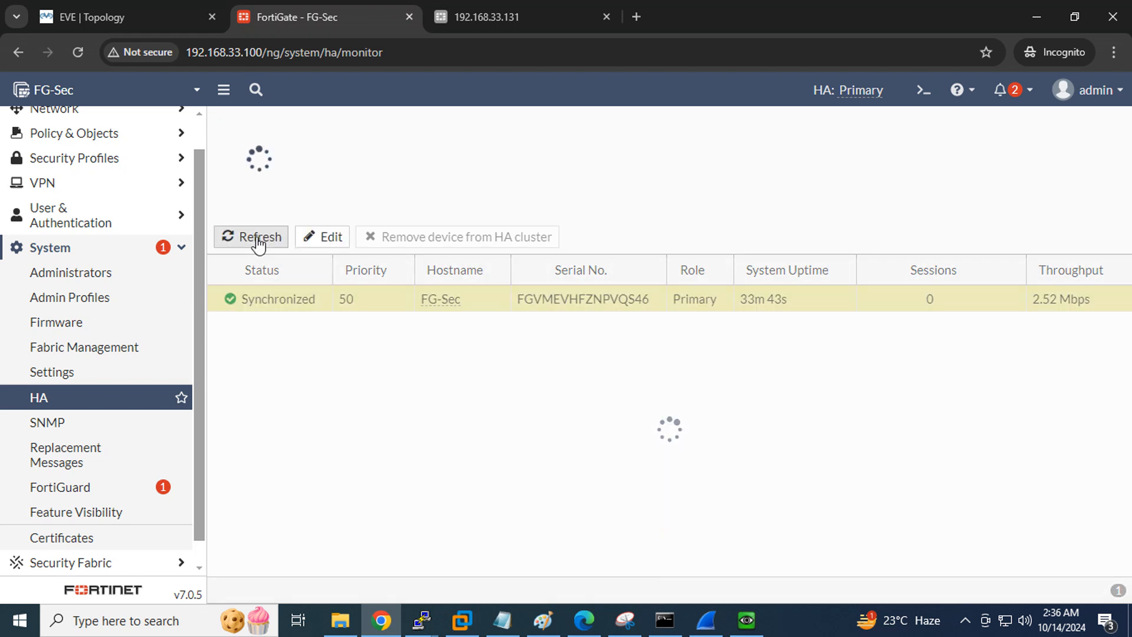
{"action": "left_click", "coordinate": [259, 242]}
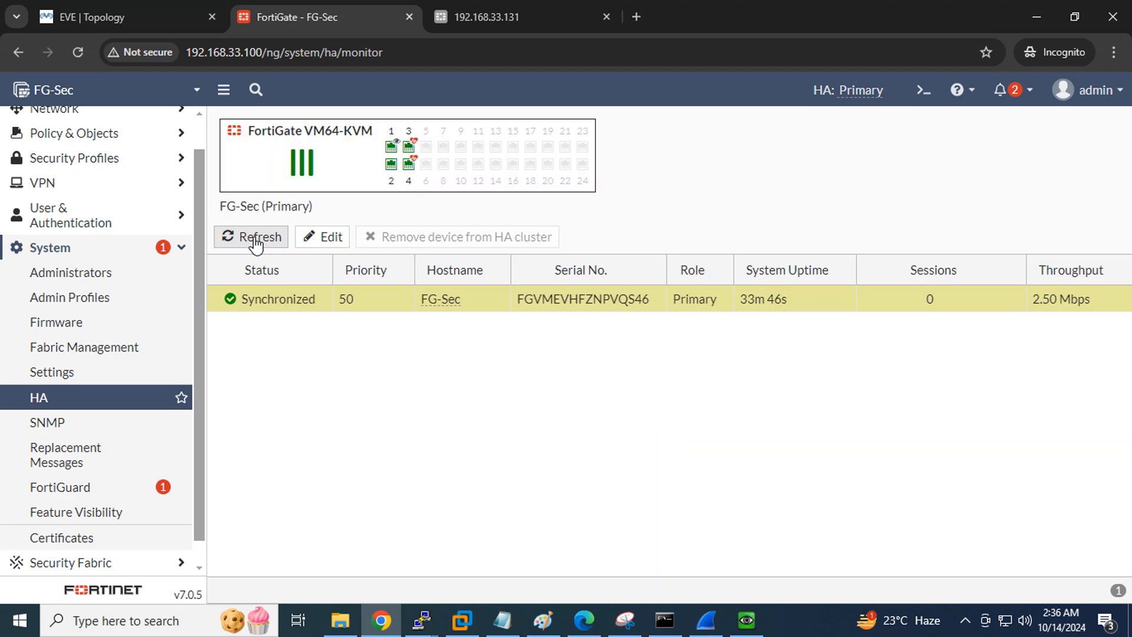
{"action": "left_click", "coordinate": [257, 240]}
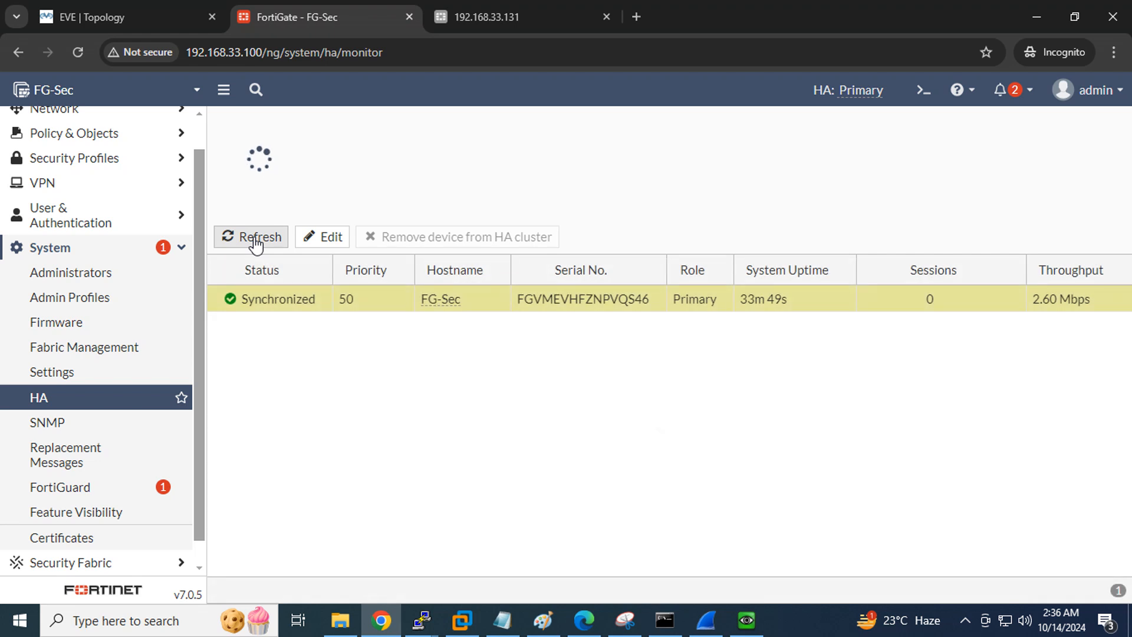
{"action": "left_click", "coordinate": [257, 240]}
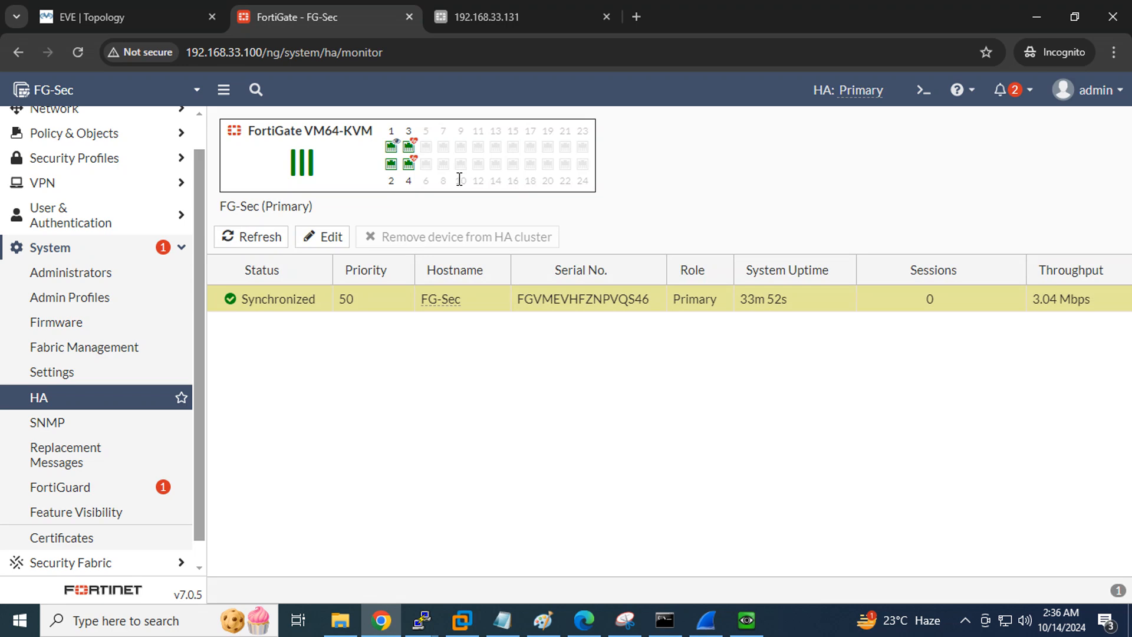
{"action": "mouse_move", "coordinate": [392, 152]}
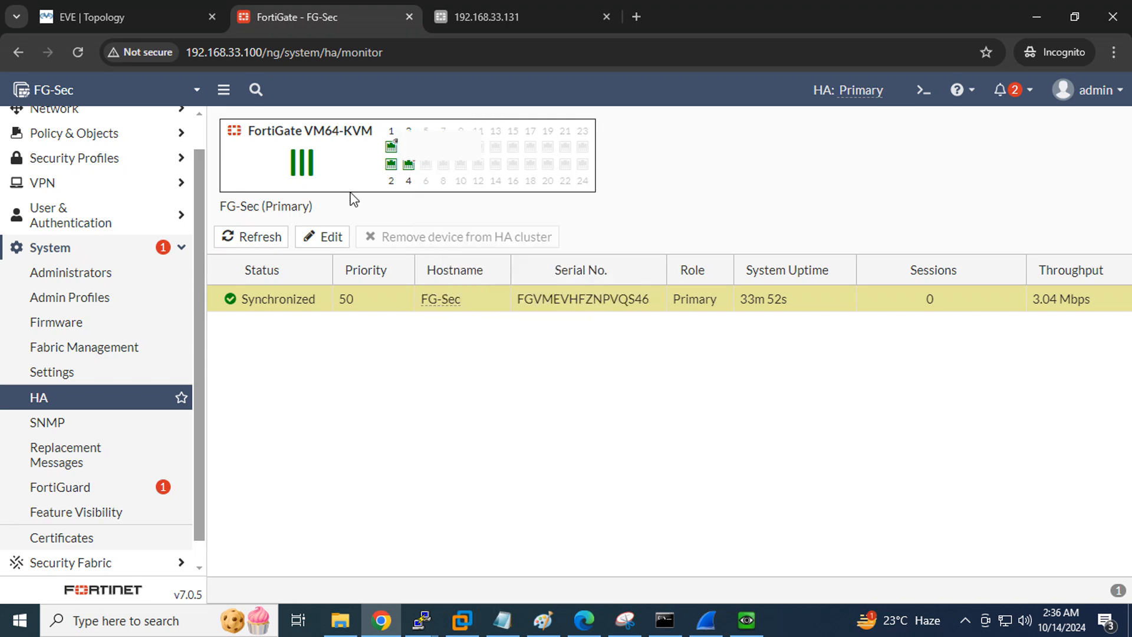
{"action": "left_click", "coordinate": [263, 238]}
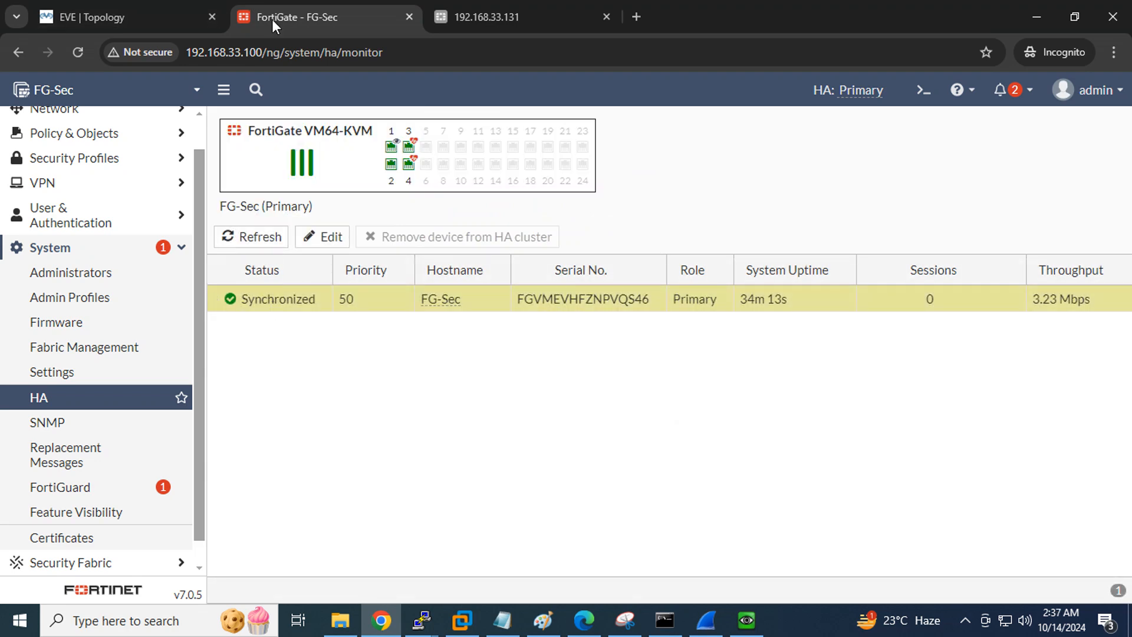
{"action": "left_click", "coordinate": [94, 19]}
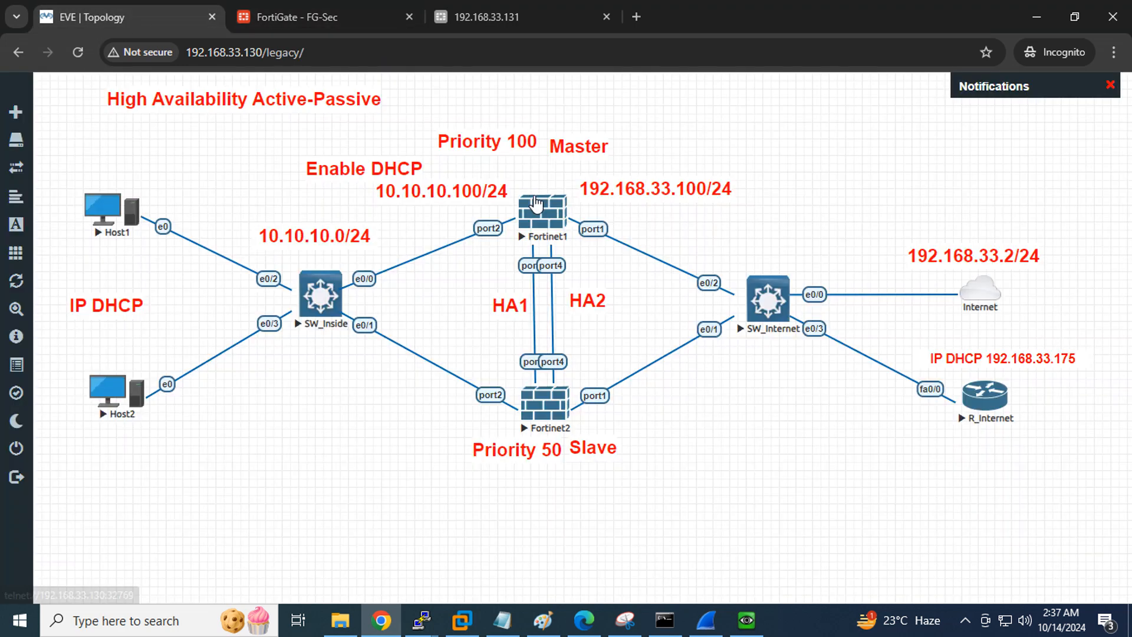
Open a terminal console to the Fortinet1 node, then return to FG-Sec's web GUI
{"action": "left_click", "coordinate": [541, 203]}
{"action": "left_click", "coordinate": [547, 178]}
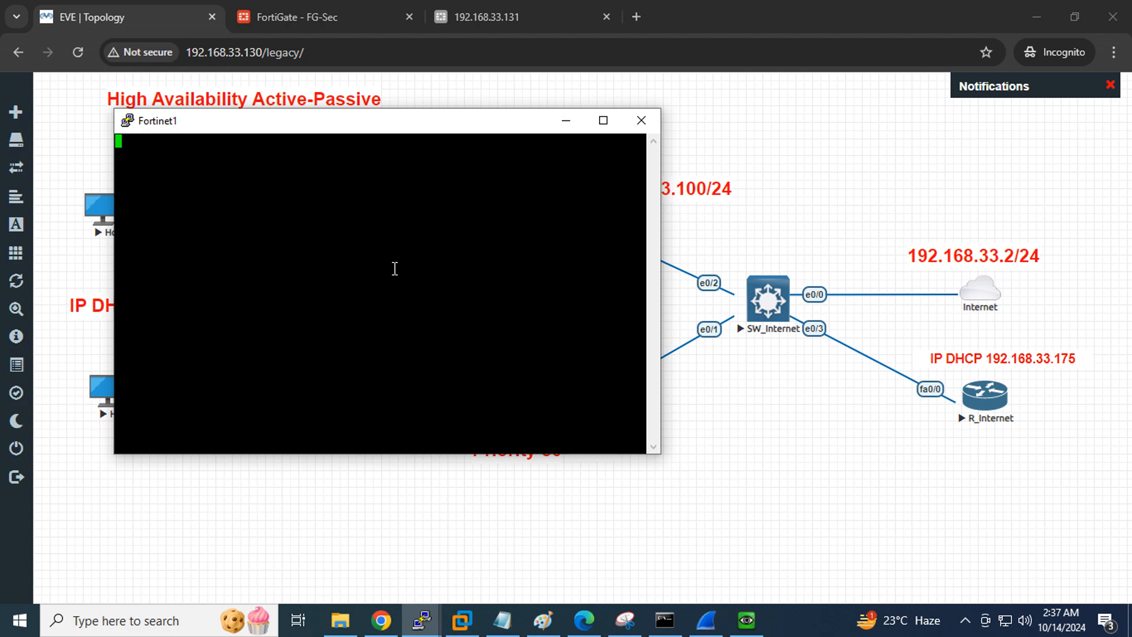
{"action": "left_click", "coordinate": [294, 24]}
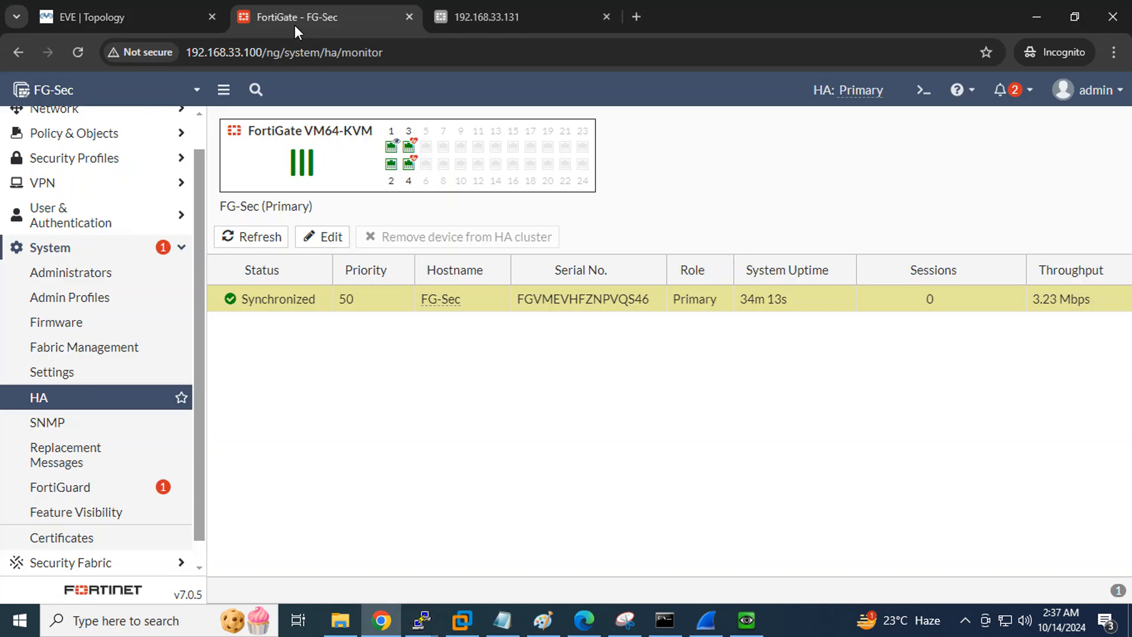
{"action": "scroll", "coordinate": [36, 294], "scroll_direction": "up", "scroll_amount": 2}
{"action": "left_click", "coordinate": [47, 119]}
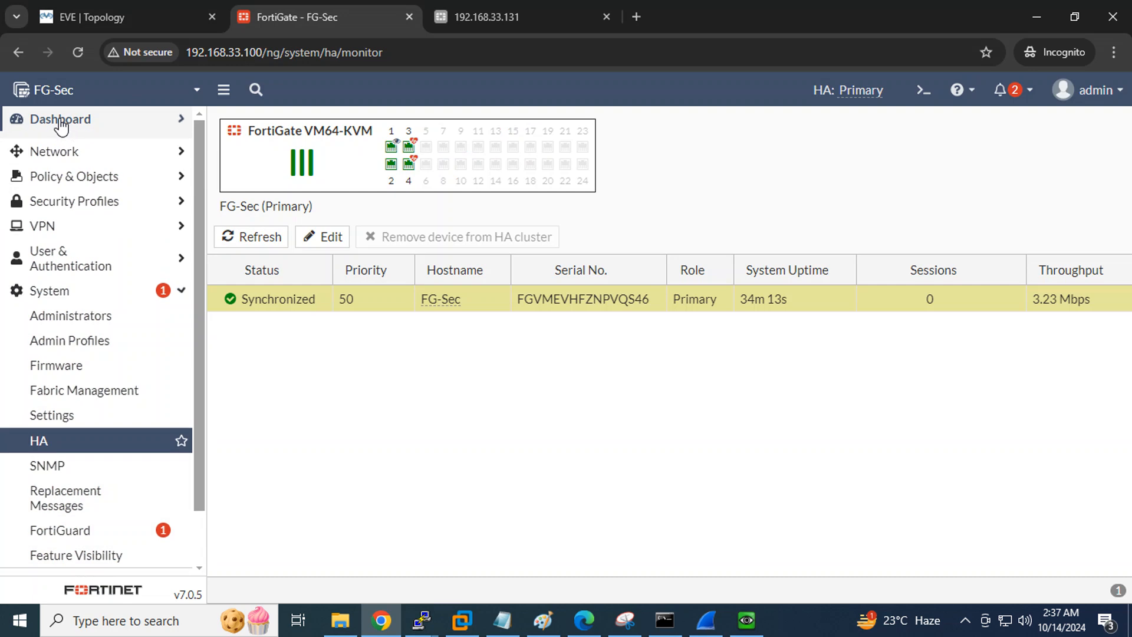
Add the HA Status widget to FG-Sec's Status dashboard and drag it to the top-left slot
{"action": "left_click", "coordinate": [56, 147]}
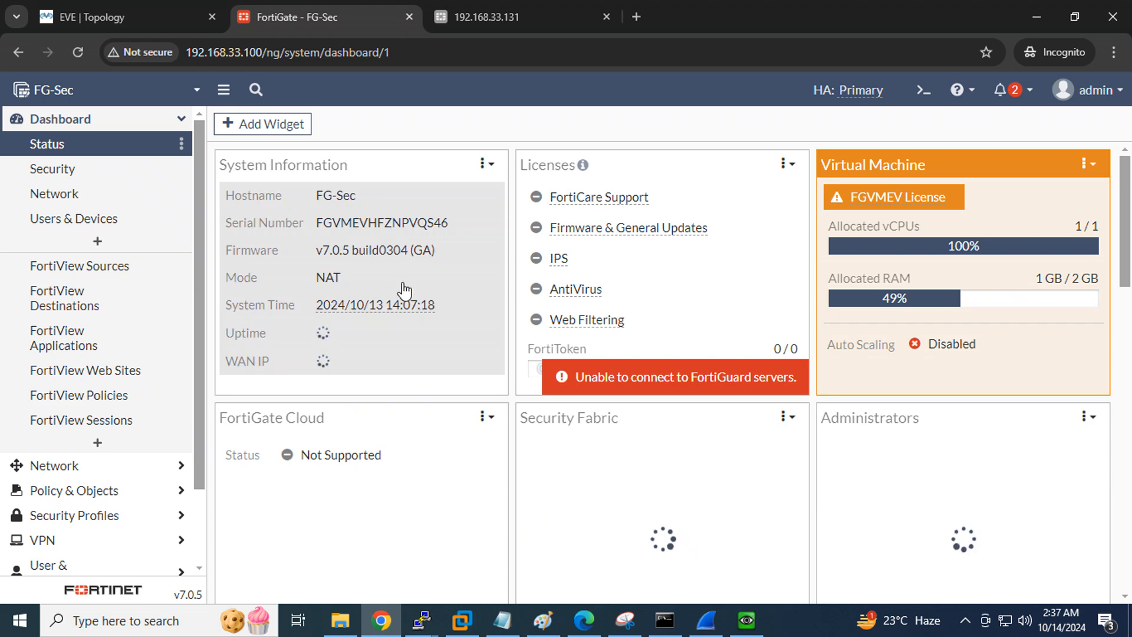
{"action": "left_click", "coordinate": [263, 125]}
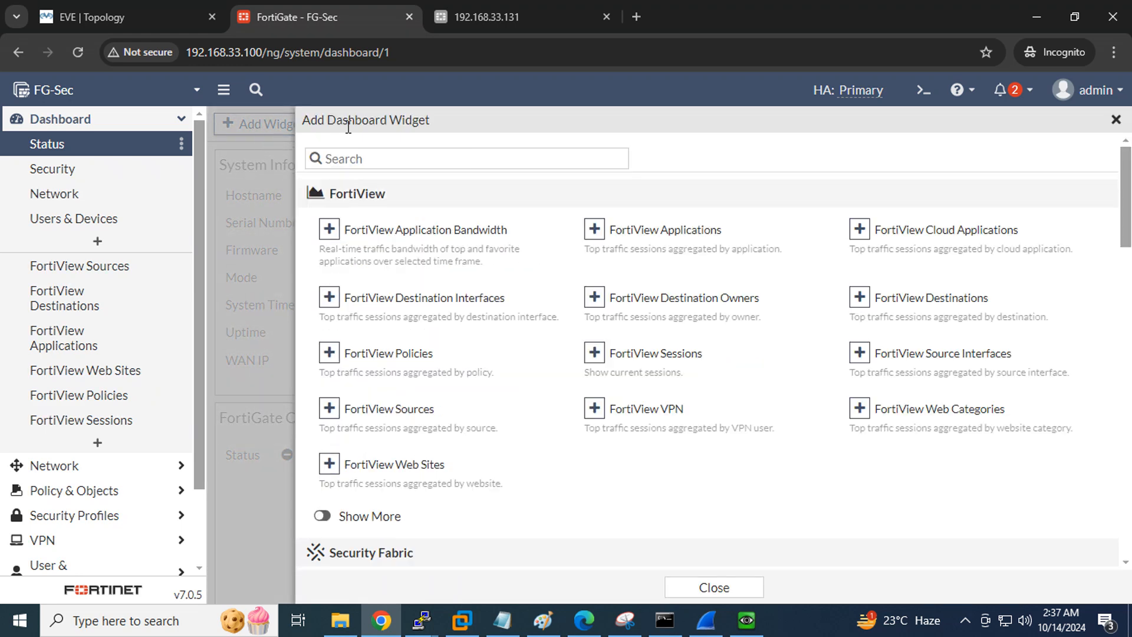
{"action": "scroll", "coordinate": [908, 362], "scroll_direction": "down", "scroll_amount": 6}
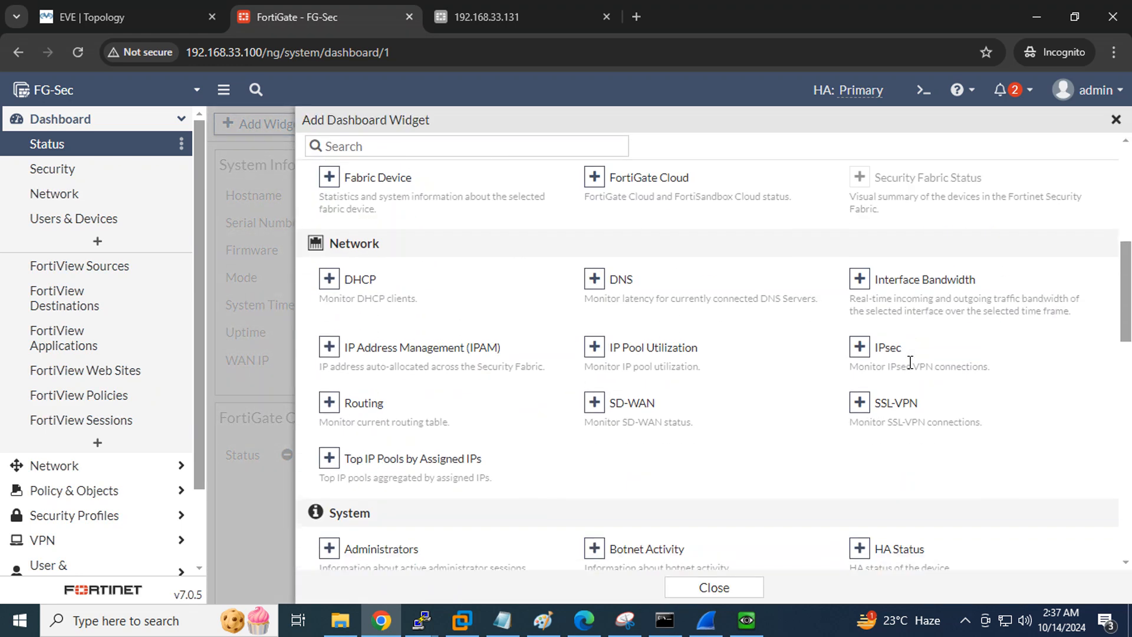
{"action": "left_click", "coordinate": [894, 553]}
{"action": "left_click", "coordinate": [677, 228]}
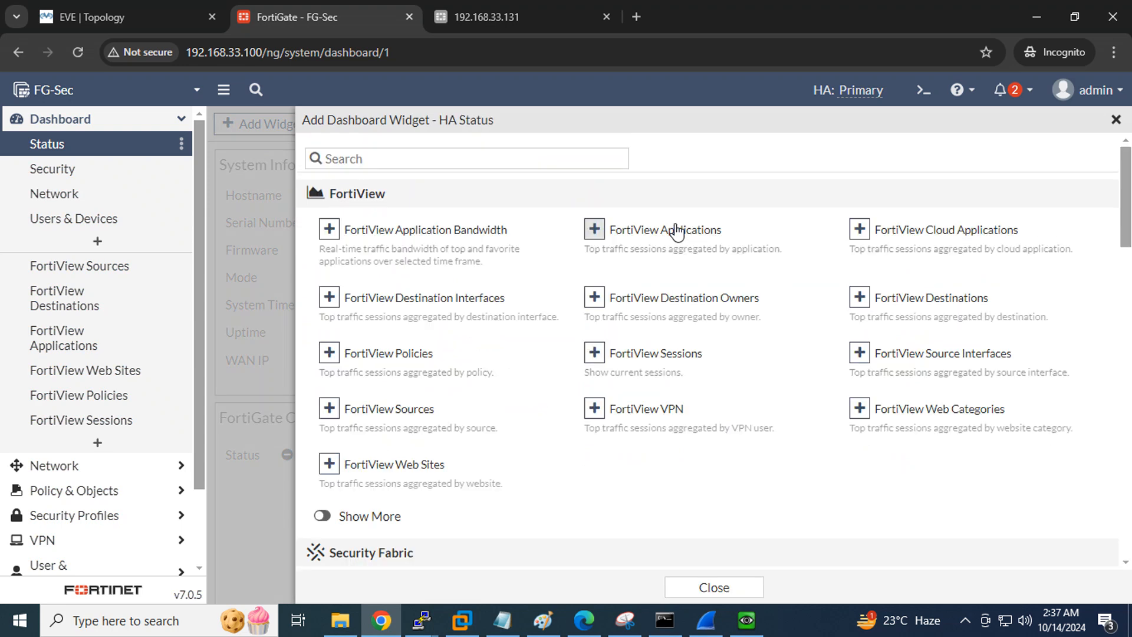
{"action": "left_click", "coordinate": [714, 587]}
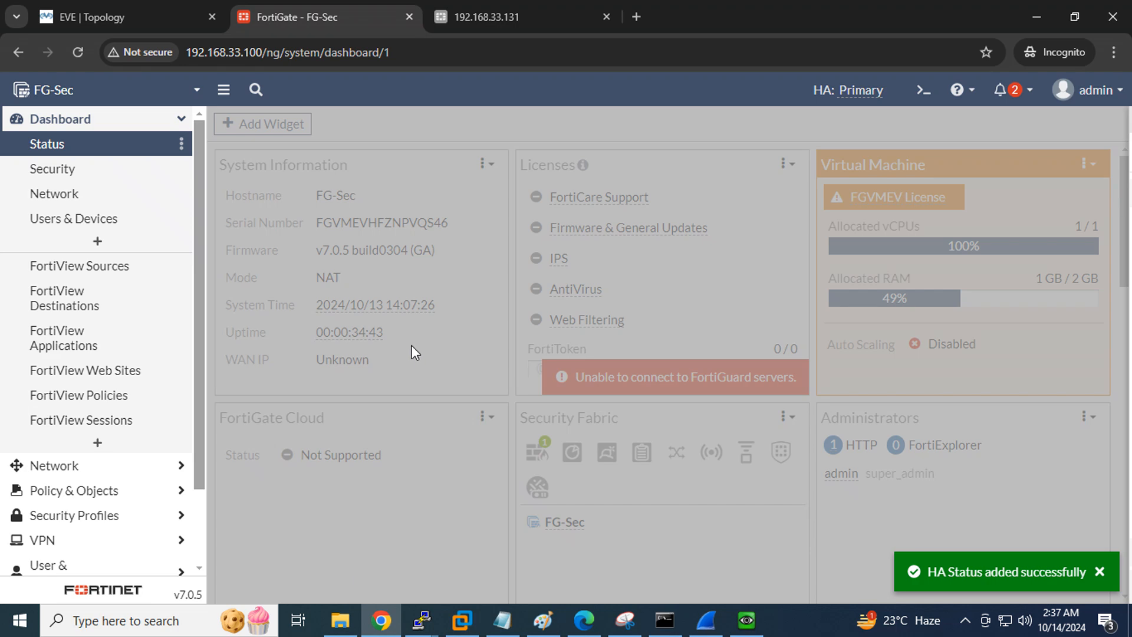
{"action": "scroll", "coordinate": [452, 323], "scroll_direction": "down", "scroll_amount": 10}
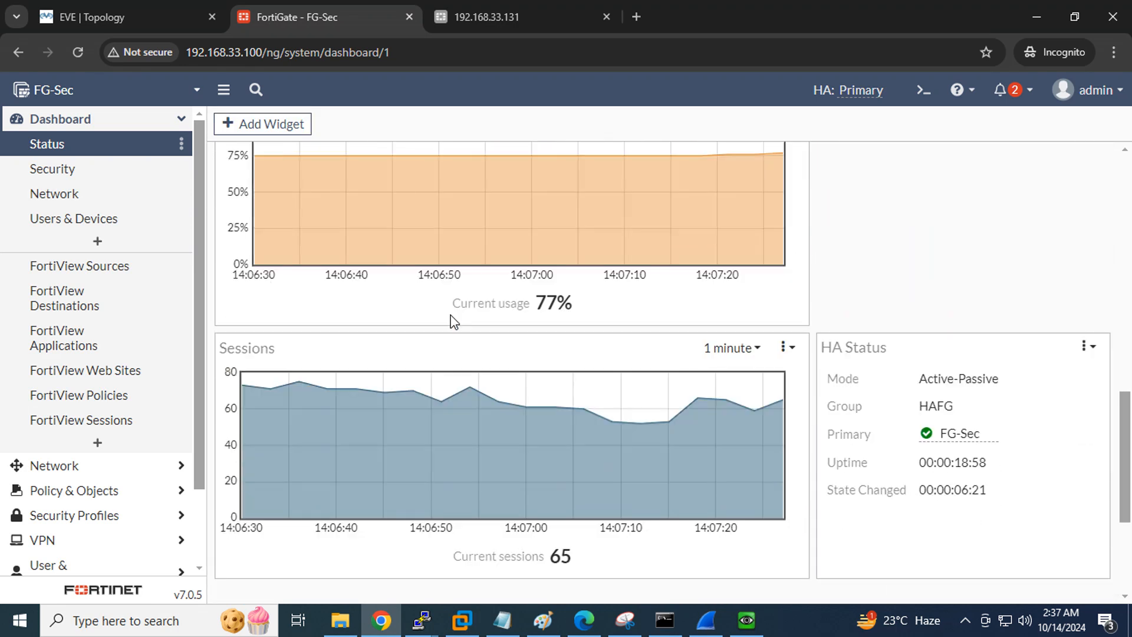
{"action": "scroll", "coordinate": [920, 325], "scroll_direction": "up", "scroll_amount": 3}
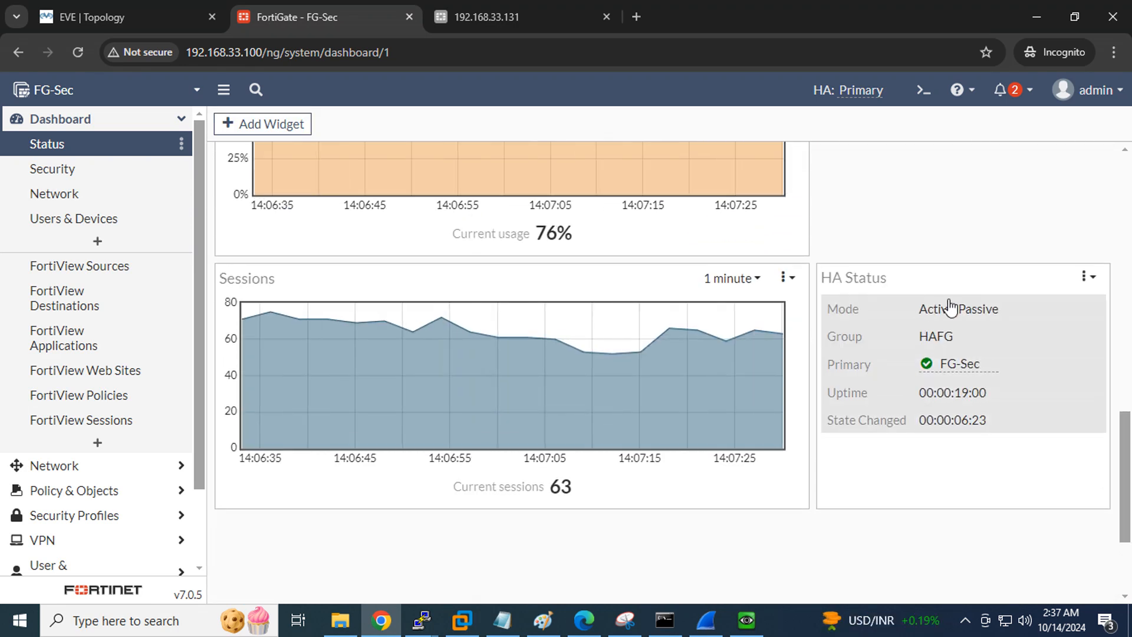
{"action": "left_click_drag", "start_coordinate": [944, 277], "coordinate": [427, 150]}
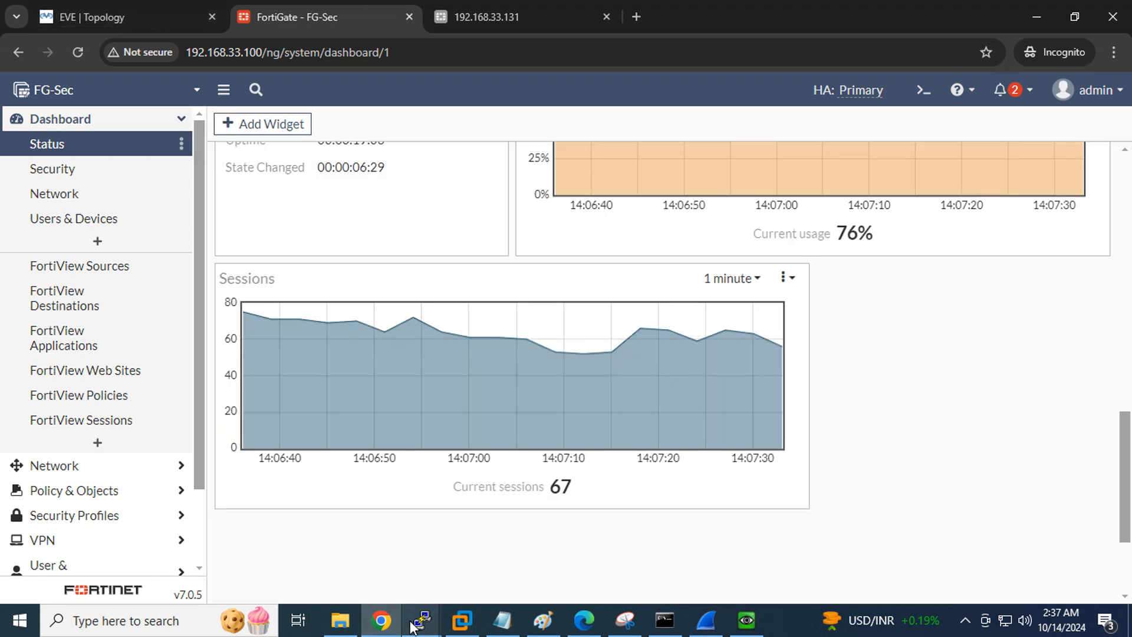
Enter admin at the FG-Pri Fortinet1 console login, then go back to the FortiGate dashboard
{"action": "mouse_move", "coordinate": [413, 624]}
{"action": "left_click", "coordinate": [672, 540]}
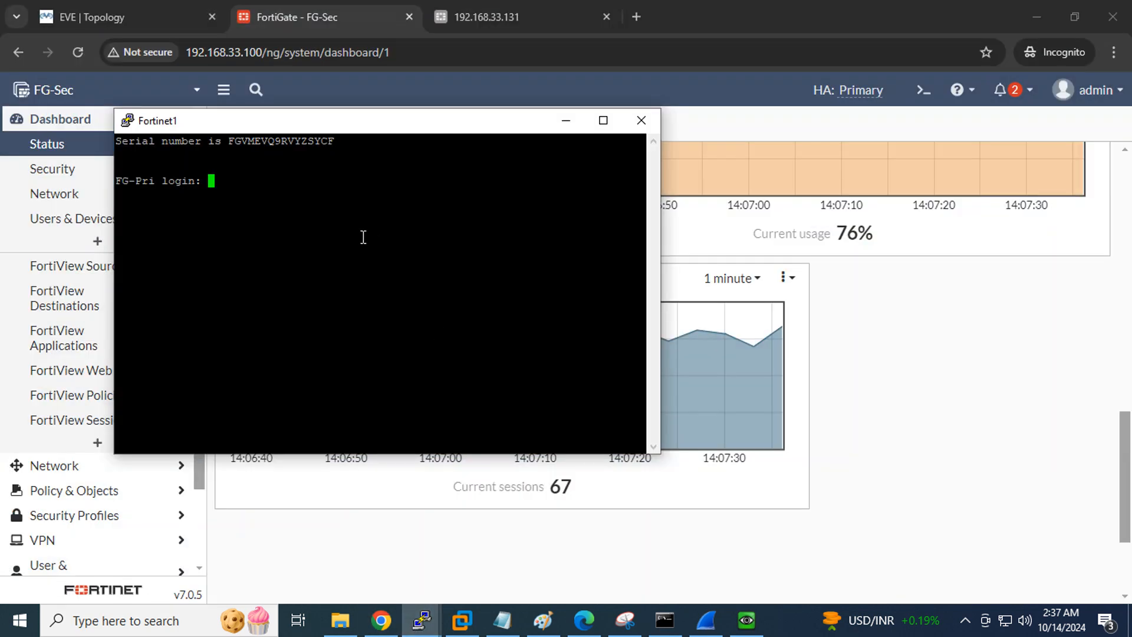
{"action": "type", "text": "admin"}
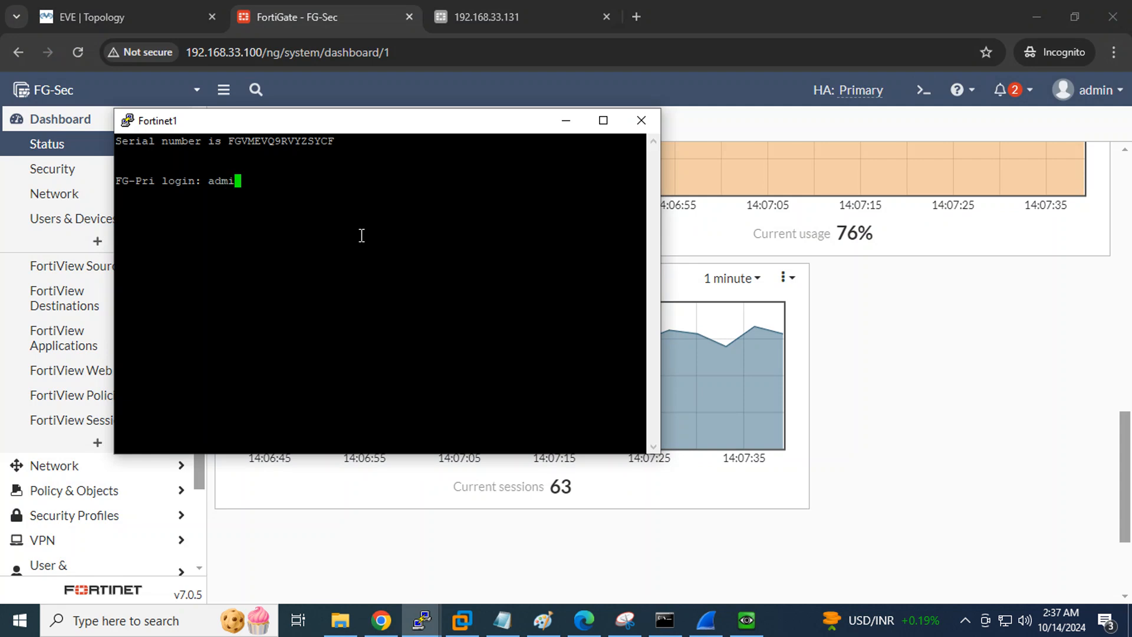
{"action": "key", "text": "Return"}
{"action": "key", "text": "Return"}
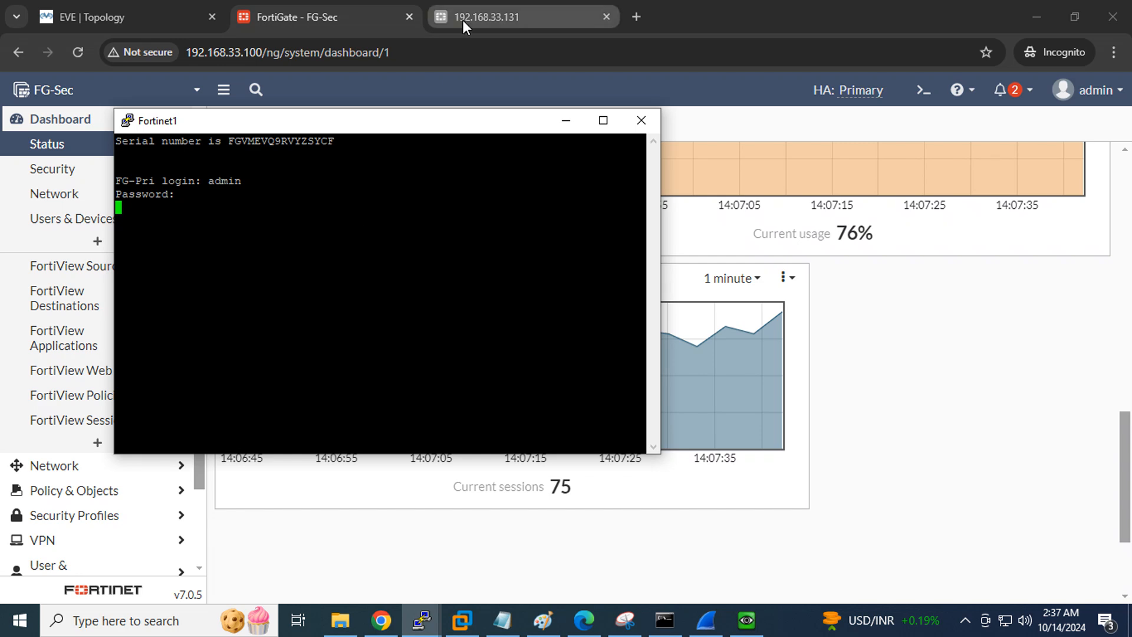
{"action": "left_click", "coordinate": [259, 4]}
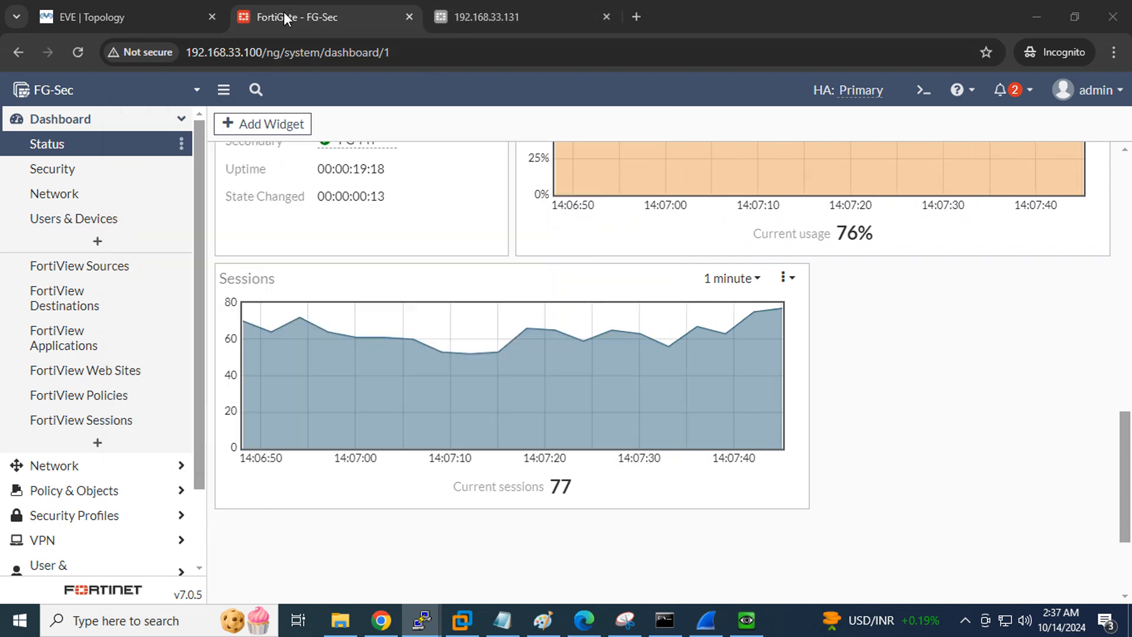
Open System > HA to see FG-Sec as primary and FG-Pri as secondary
{"action": "scroll", "coordinate": [96, 232], "scroll_direction": "down", "scroll_amount": 1}
{"action": "scroll", "coordinate": [96, 232], "scroll_direction": "down", "scroll_amount": 1}
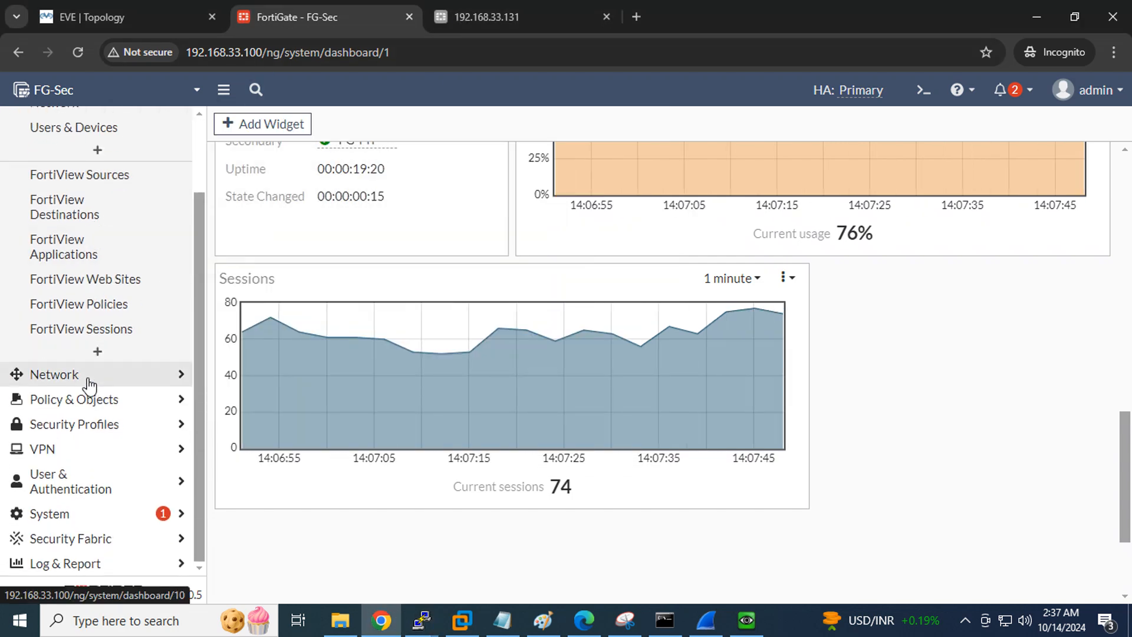
{"action": "scroll", "coordinate": [558, 255], "scroll_direction": "up", "scroll_amount": 6}
{"action": "scroll", "coordinate": [527, 299], "scroll_direction": "down", "scroll_amount": 3}
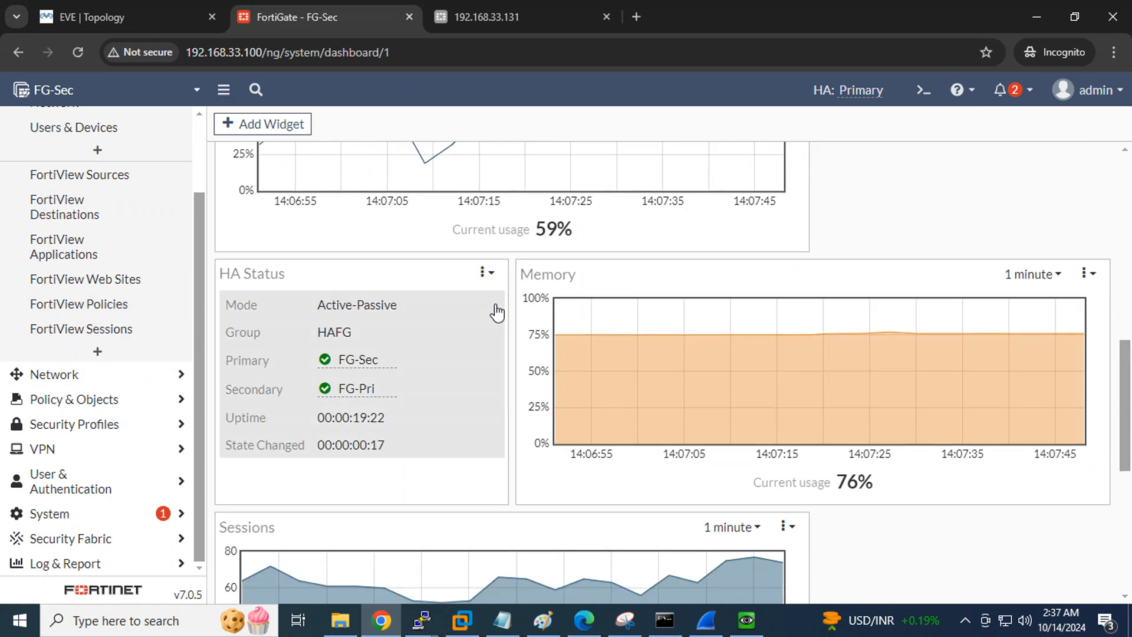
{"action": "mouse_move", "coordinate": [351, 392]}
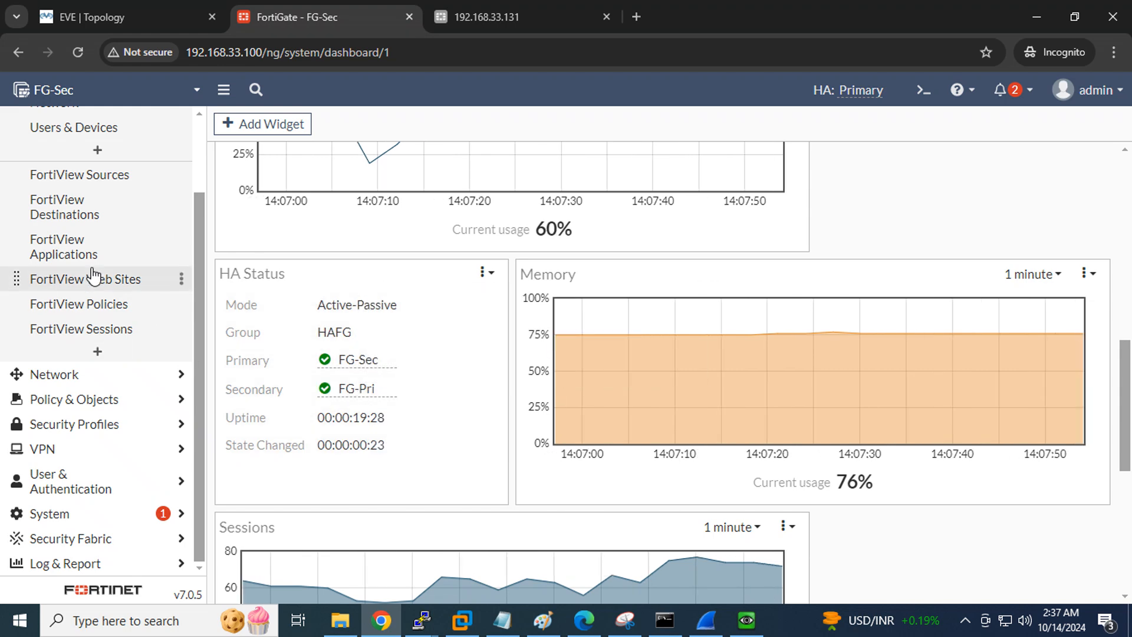
{"action": "left_click", "coordinate": [71, 514]}
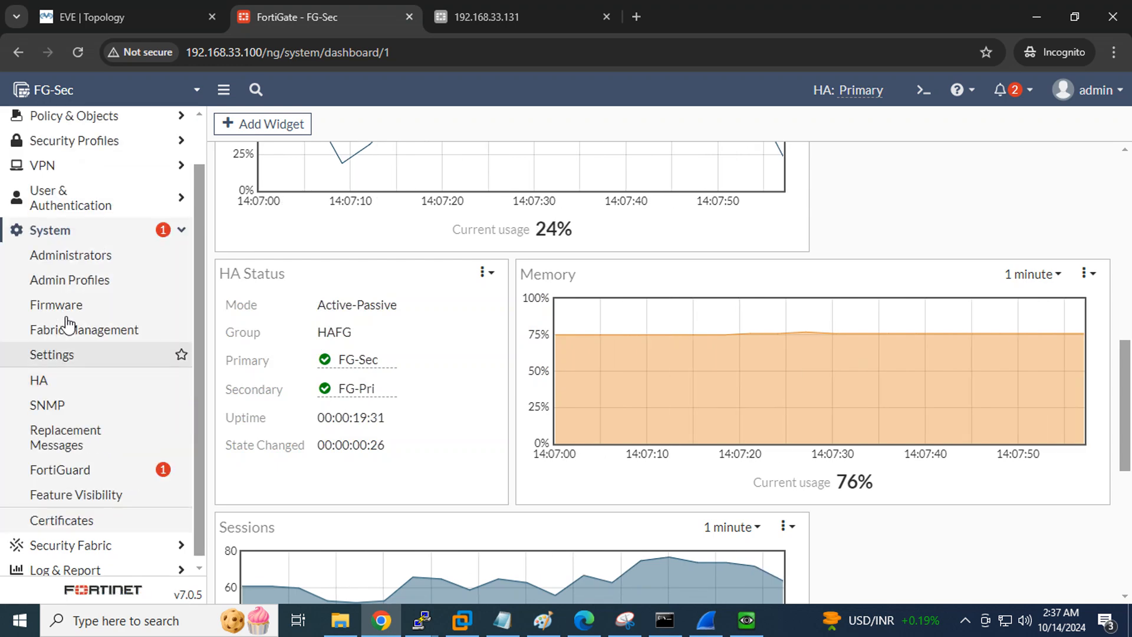
{"action": "left_click", "coordinate": [61, 383]}
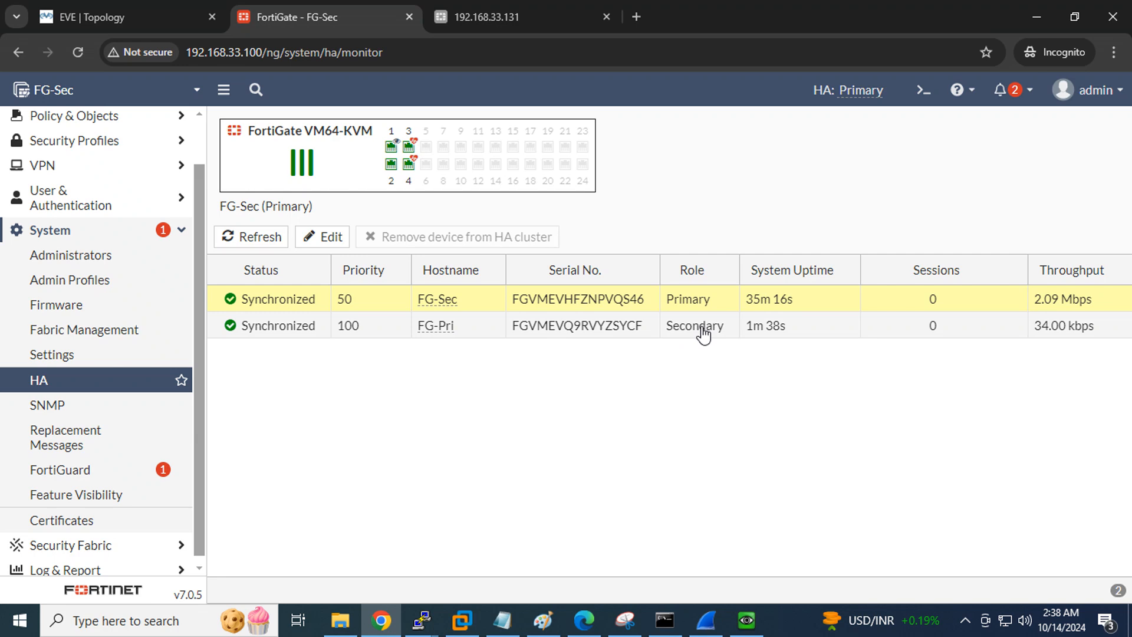
{"action": "left_click", "coordinate": [591, 627]}
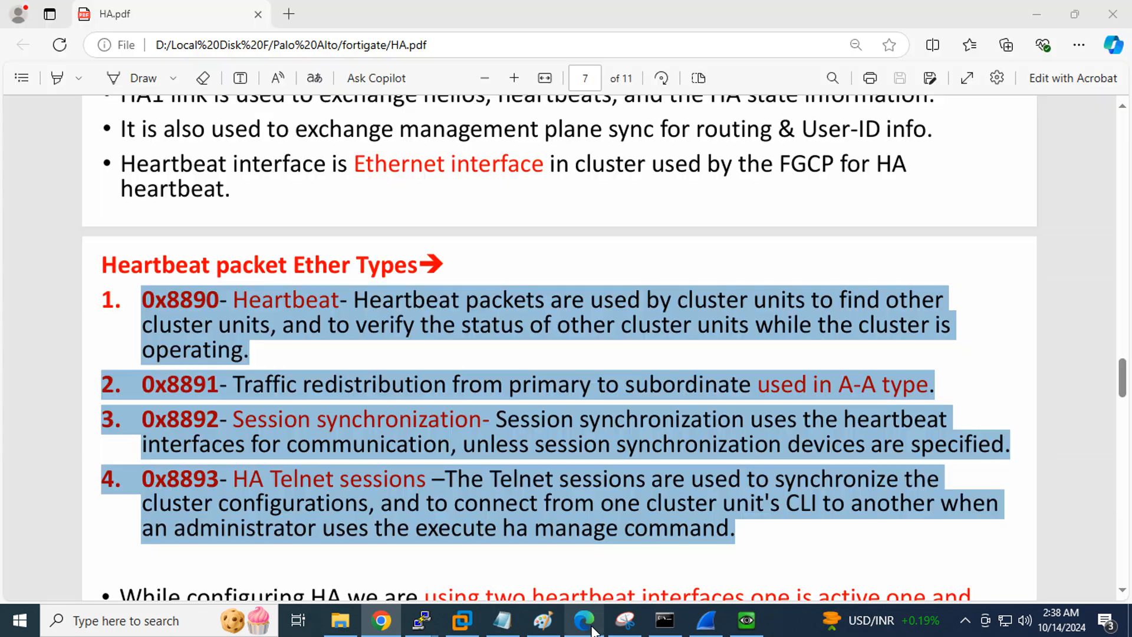
{"action": "left_click", "coordinate": [445, 369]}
{"action": "scroll", "coordinate": [466, 327], "scroll_direction": "down", "scroll_amount": 10}
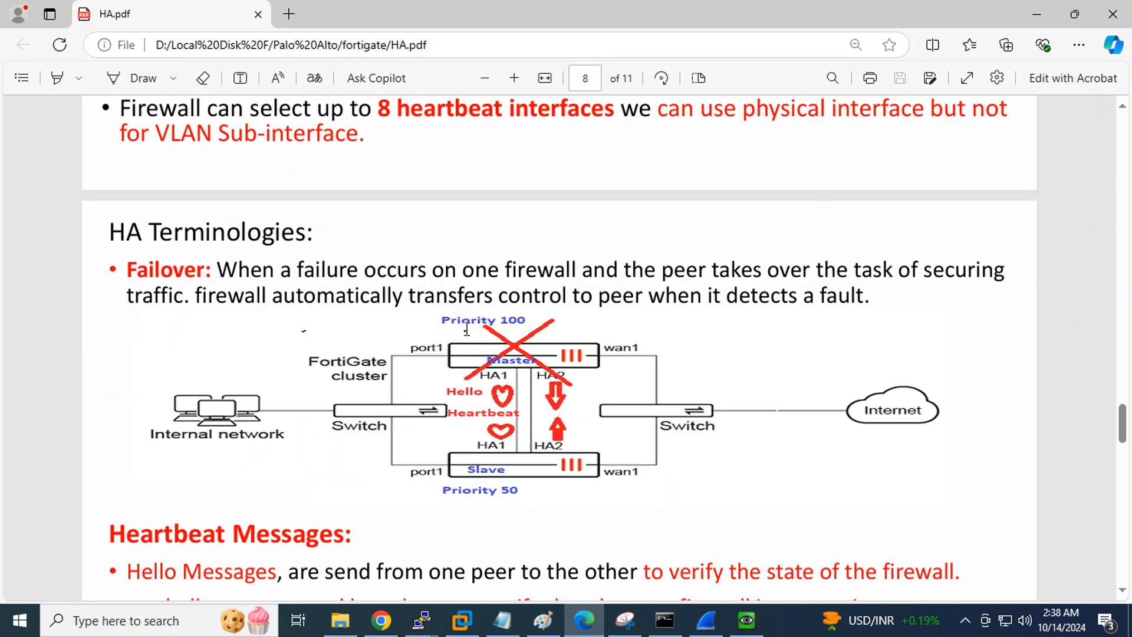
{"action": "scroll", "coordinate": [467, 329], "scroll_direction": "down", "scroll_amount": 12}
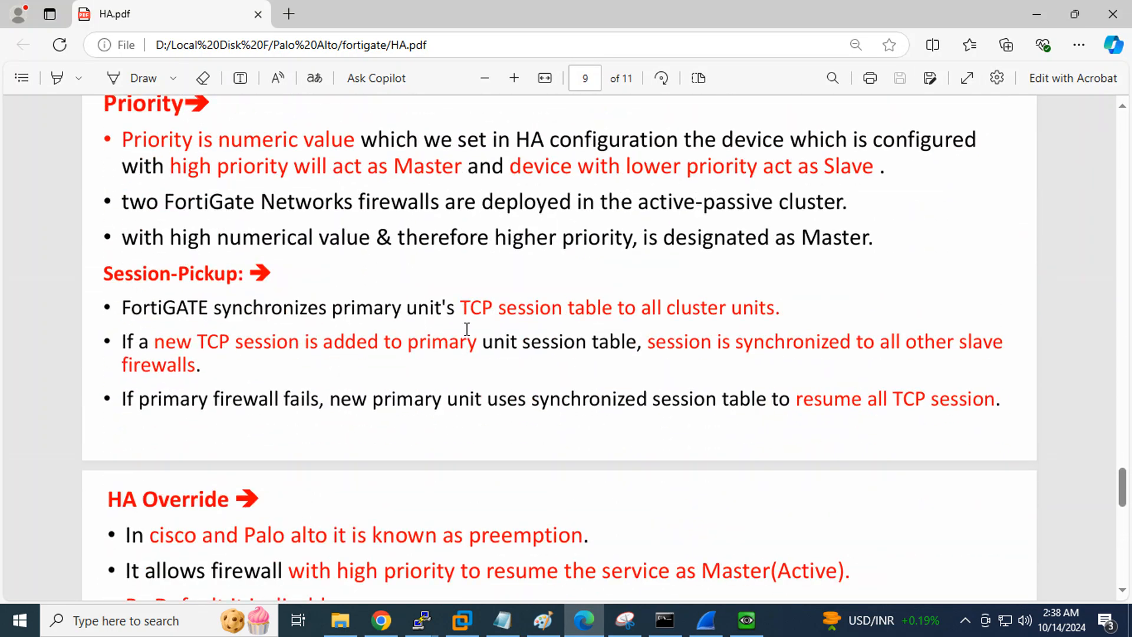
{"action": "scroll", "coordinate": [466, 329], "scroll_direction": "down", "scroll_amount": 4}
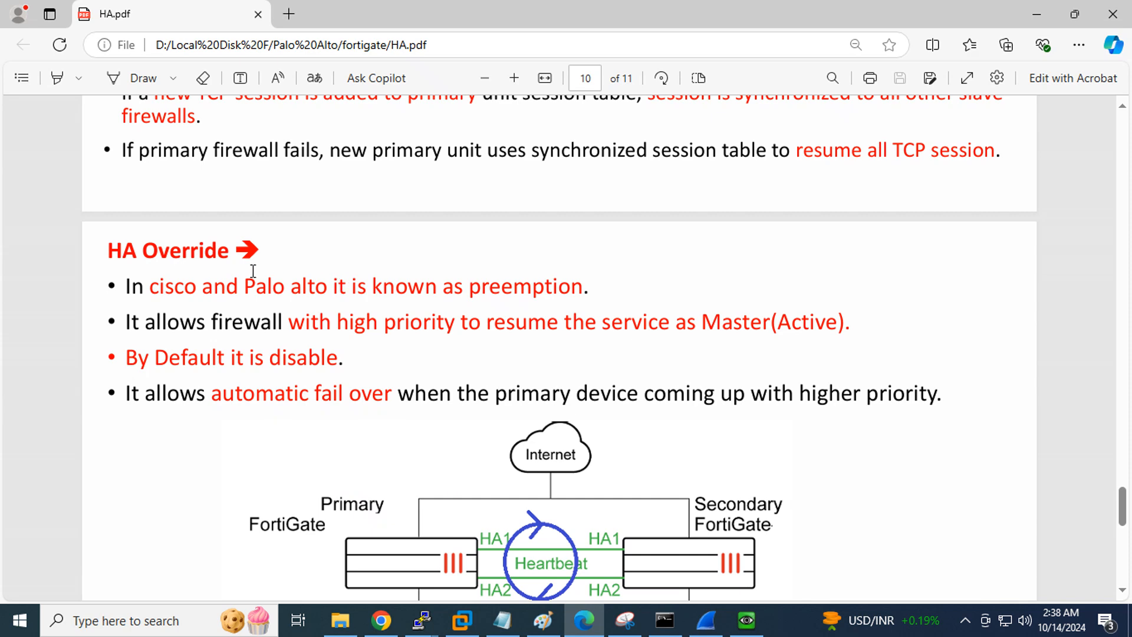
{"action": "left_click_drag", "start_coordinate": [104, 250], "coordinate": [221, 253]}
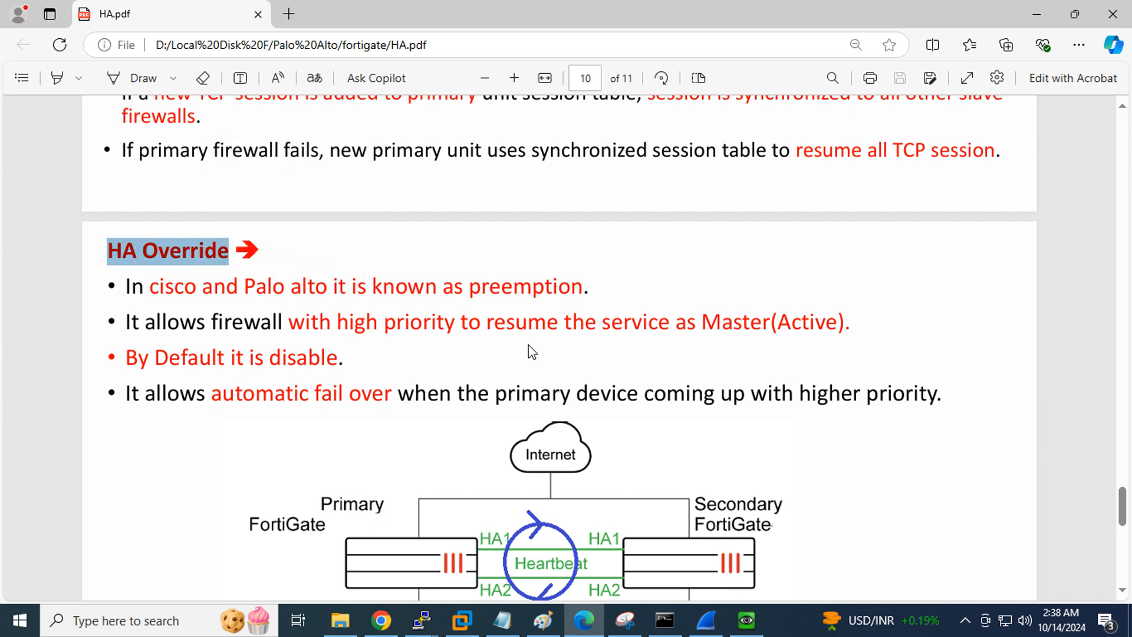
{"action": "left_click", "coordinate": [381, 620]}
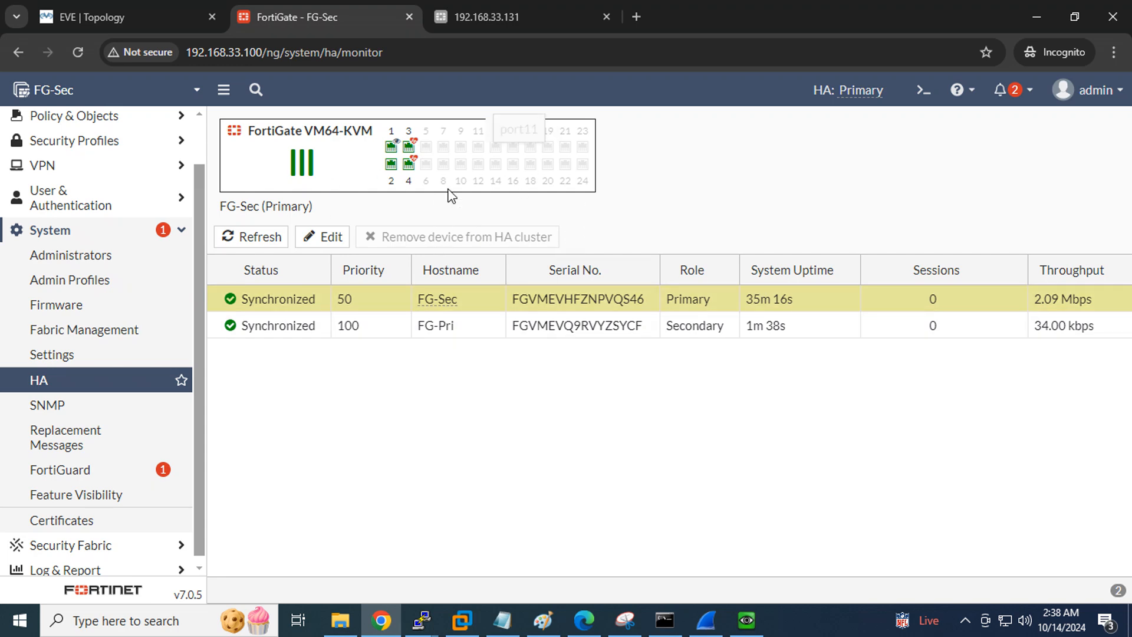
Log in to the FG-Sec Fortinet2 console as admin
{"action": "left_click", "coordinate": [420, 622]}
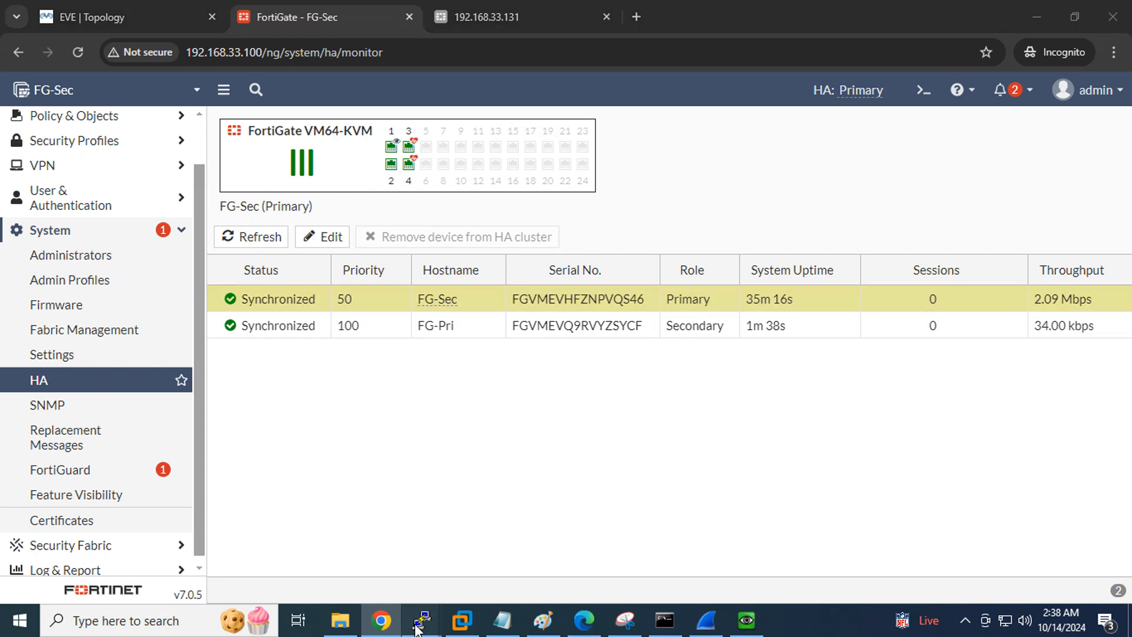
{"action": "left_click", "coordinate": [376, 550]}
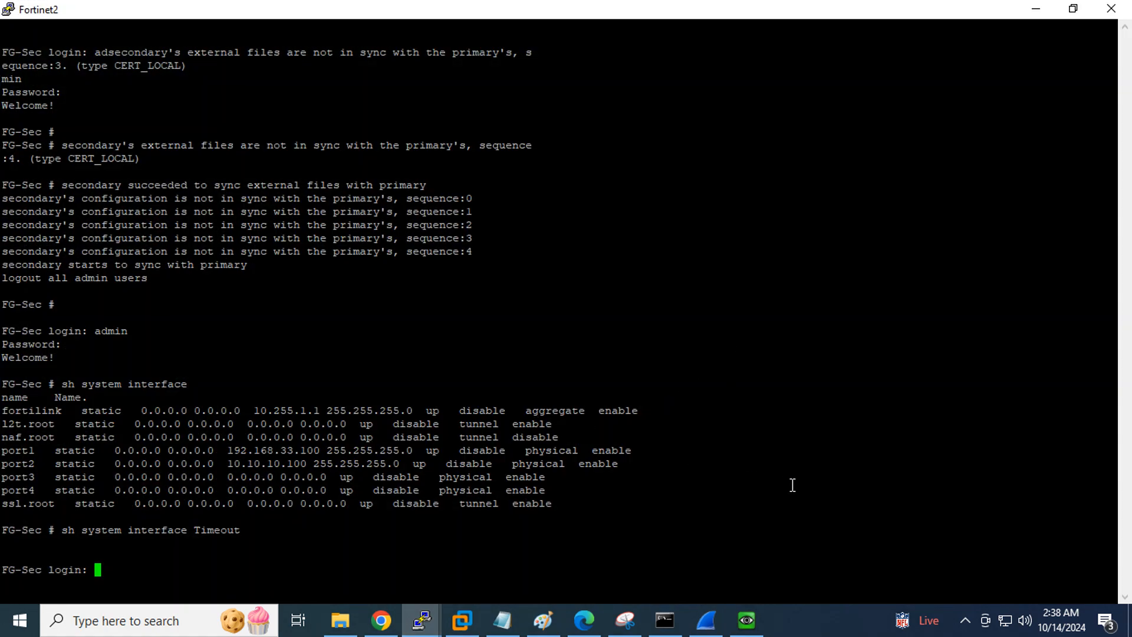
{"action": "key", "text": "Return"}
{"action": "type", "text": "admin"}
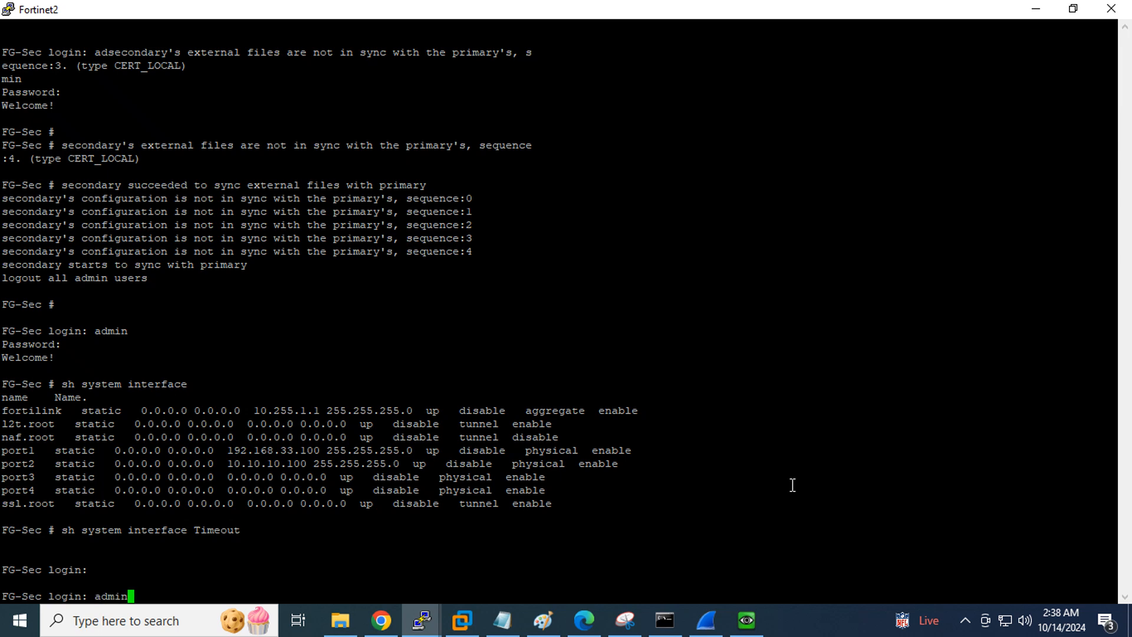
{"action": "key", "text": "Return"}
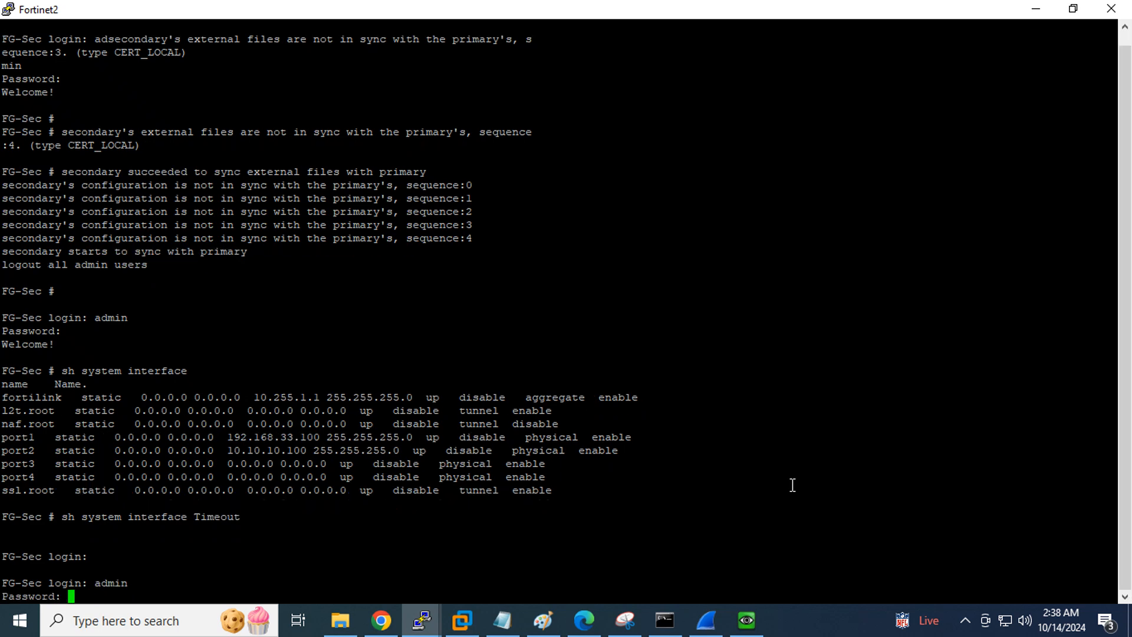
{"action": "key", "text": "Return"}
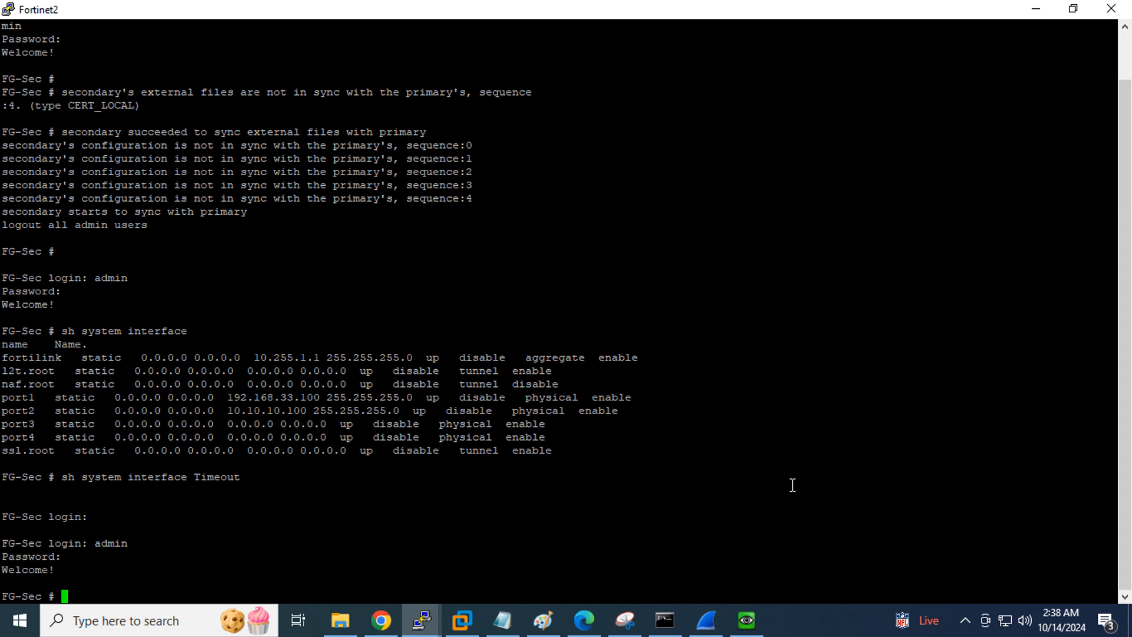
Run 'sh system ha' on FG-Sec and highlight the 'set override disable' line
{"action": "type", "text": "sh system HA"}
{"action": "key", "text": "Return"}
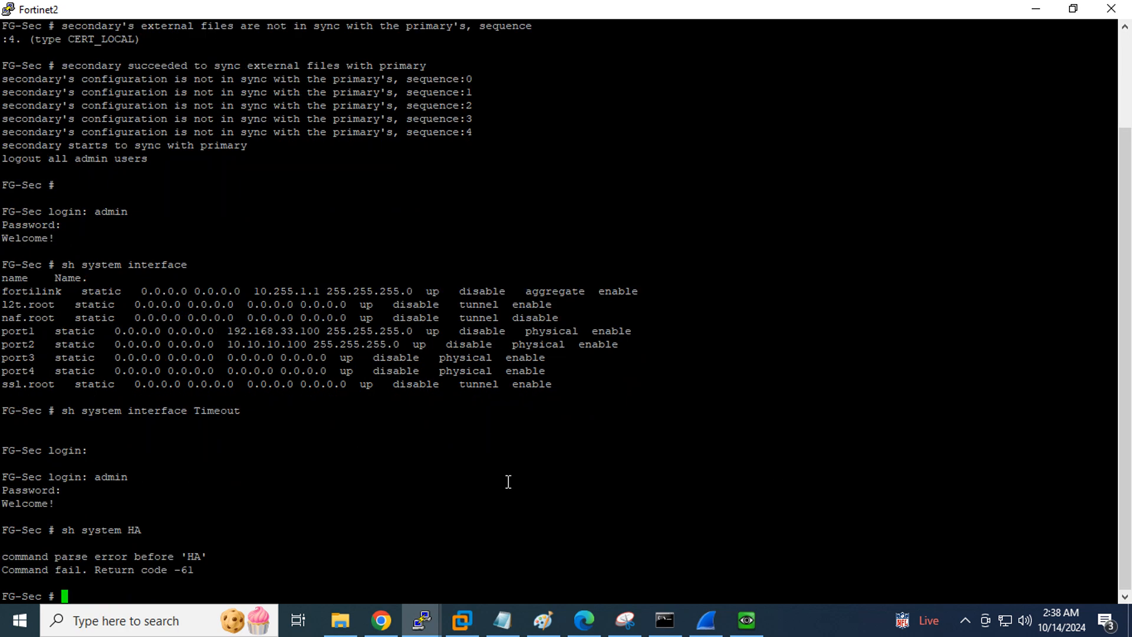
{"action": "key", "text": "Up"}
{"action": "key", "text": "BackSpace"}
{"action": "key", "text": "BackSpace"}
{"action": "type", "text": "ha"}
{"action": "key", "text": "Return"}
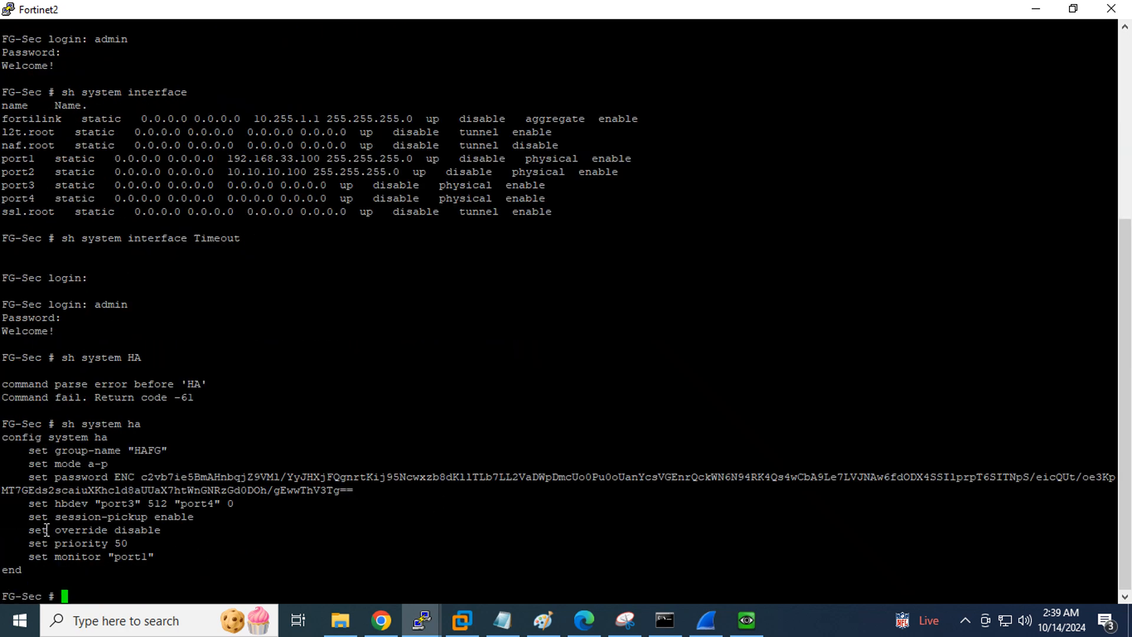
{"action": "left_click_drag", "start_coordinate": [23, 530], "coordinate": [159, 534]}
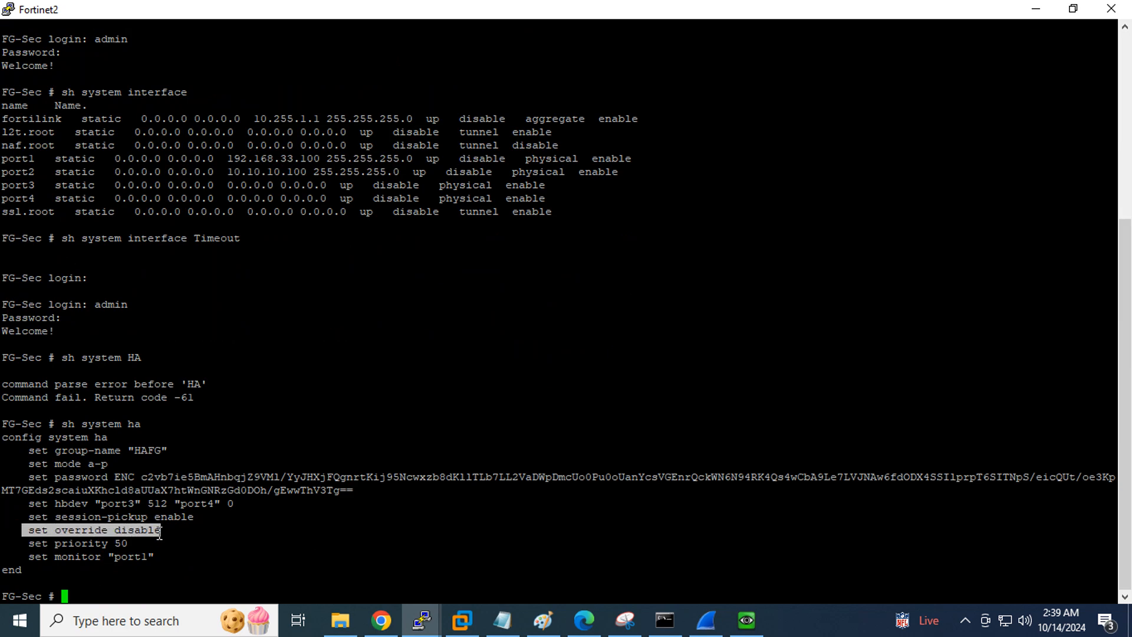
Refresh the FortiGate HA cluster status, then check the FG-Sec console
{"action": "left_click", "coordinate": [381, 620]}
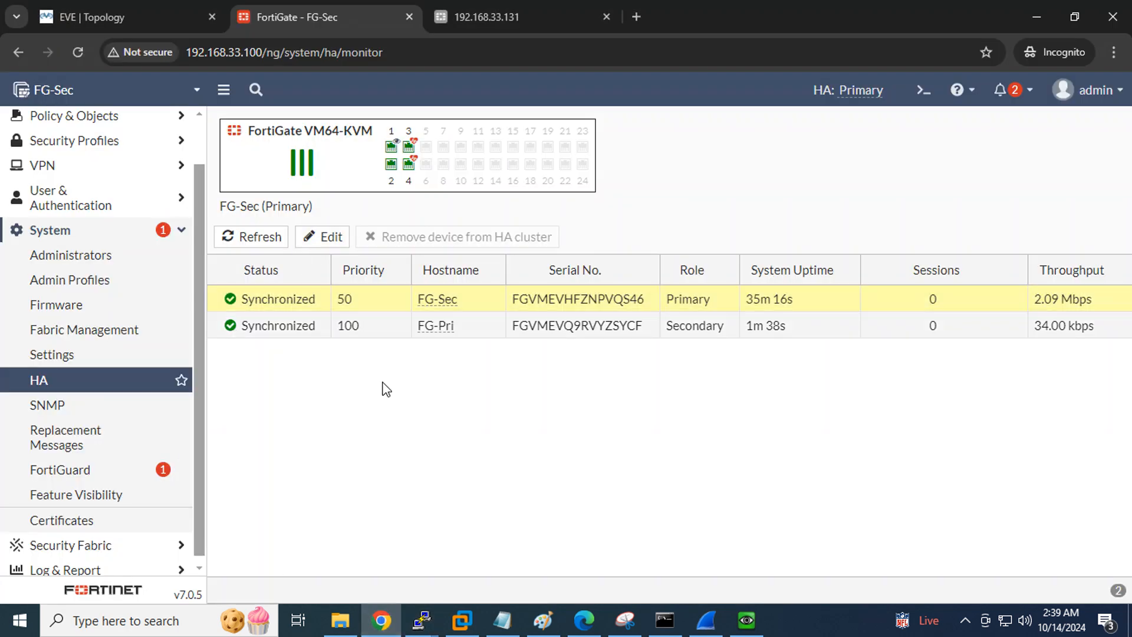
{"action": "left_click", "coordinate": [247, 237]}
{"action": "left_click", "coordinate": [422, 620]}
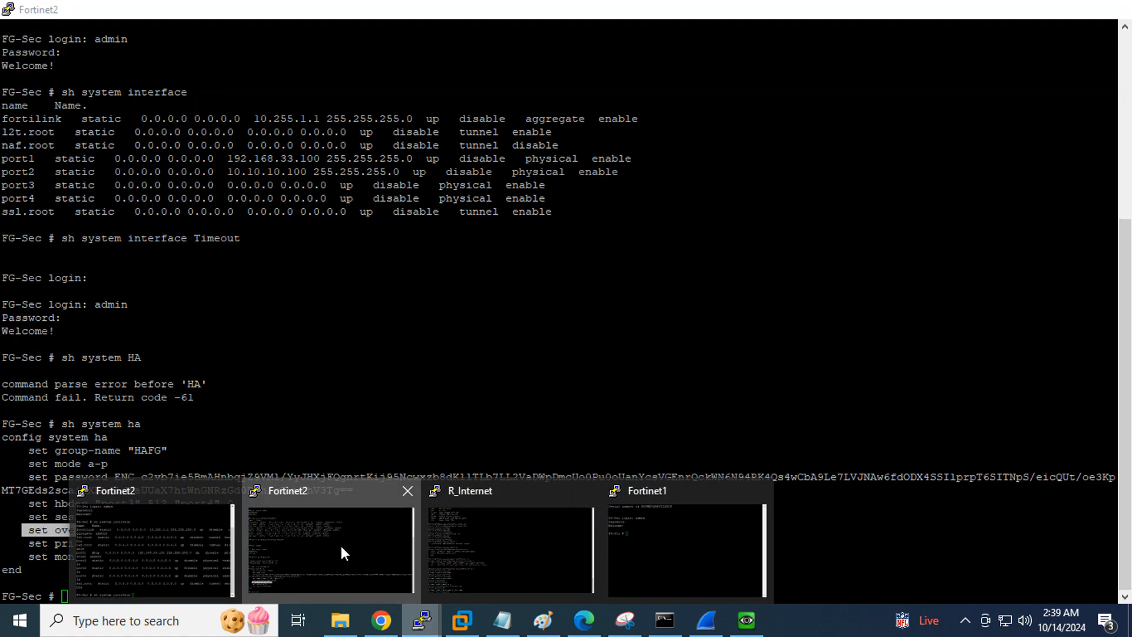
{"action": "left_click", "coordinate": [342, 547]}
{"action": "left_click", "coordinate": [286, 548]}
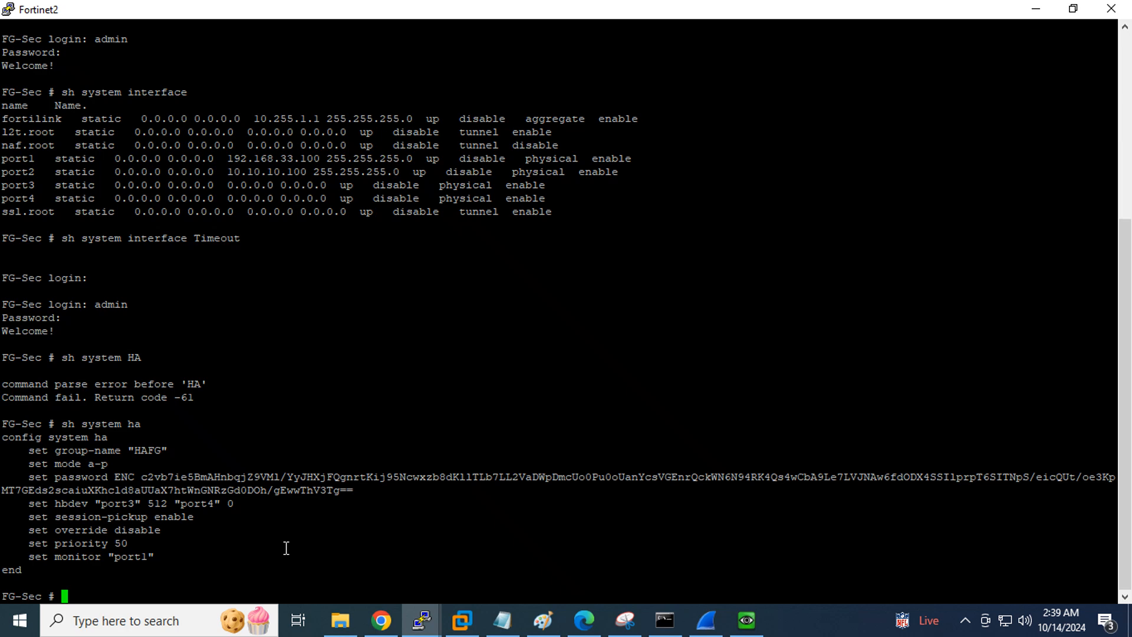
Return to the browser and show the EVE lab topology diagram
{"action": "left_click", "coordinate": [381, 620]}
{"action": "mouse_move", "coordinate": [391, 163]}
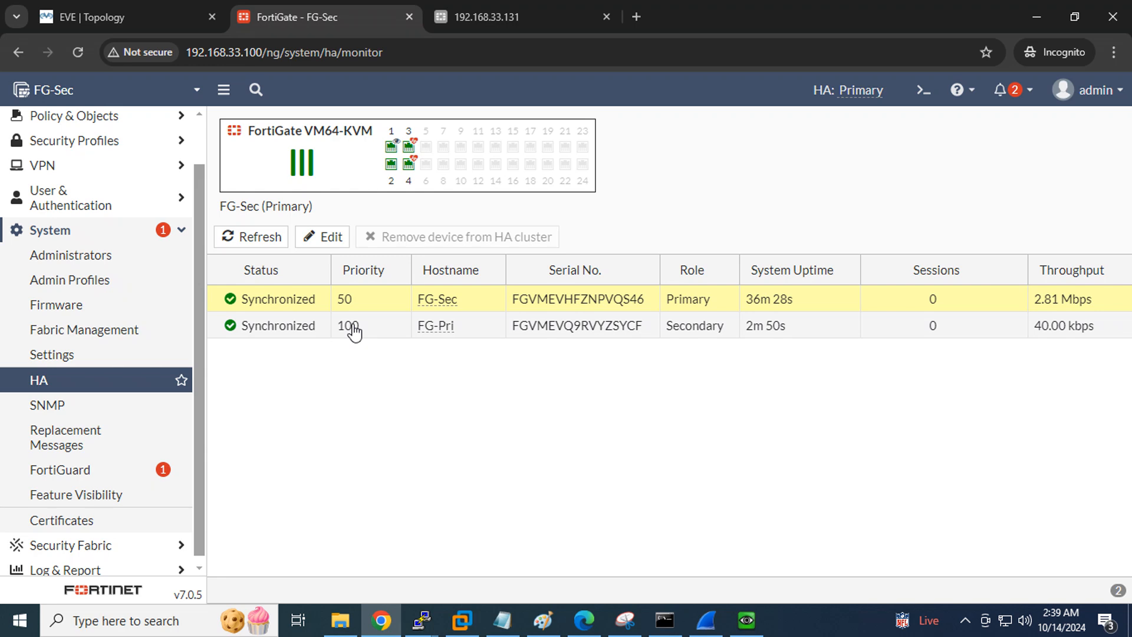
{"action": "left_click", "coordinate": [132, 12]}
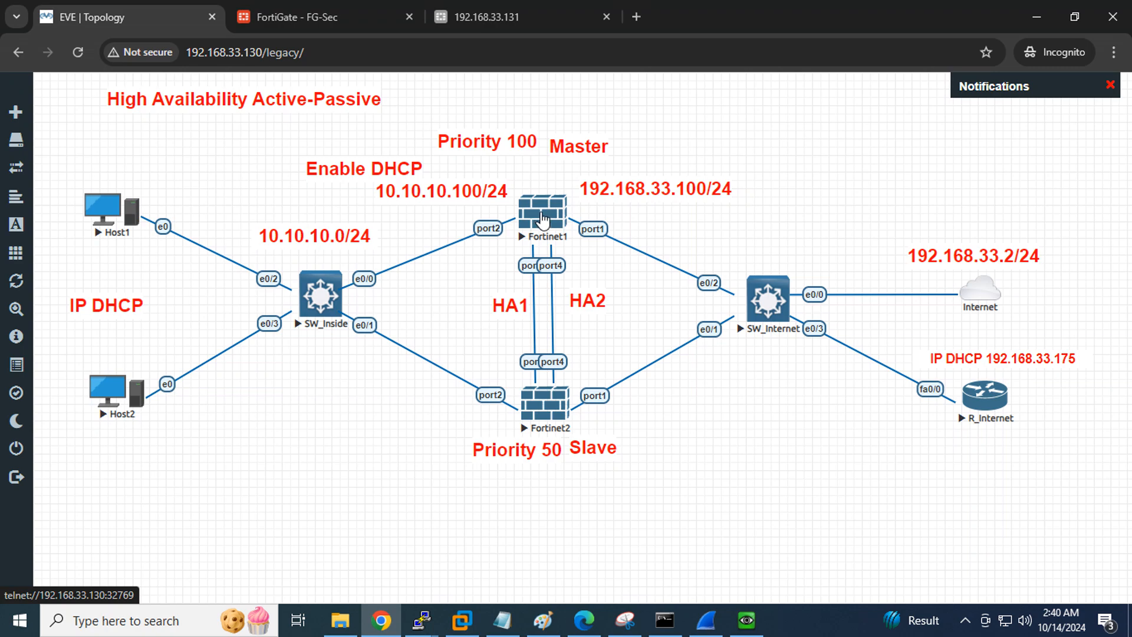
On FG-Sec's console, enter 'config system ha', 'set override enable' and 'end'
{"action": "left_click", "coordinate": [434, 607]}
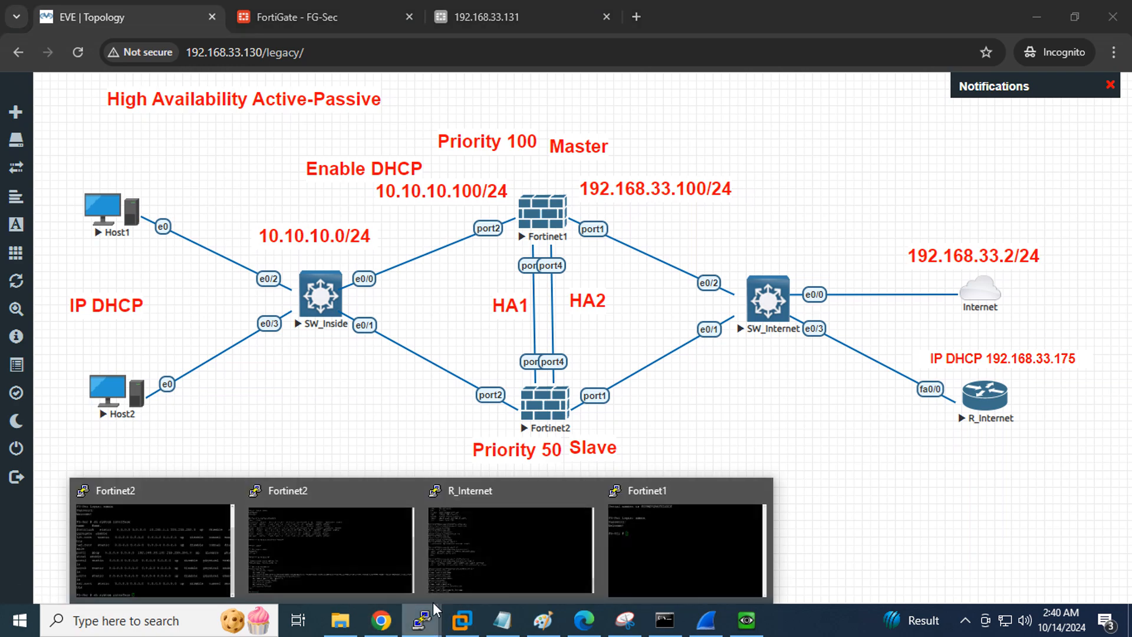
{"action": "left_click", "coordinate": [366, 550]}
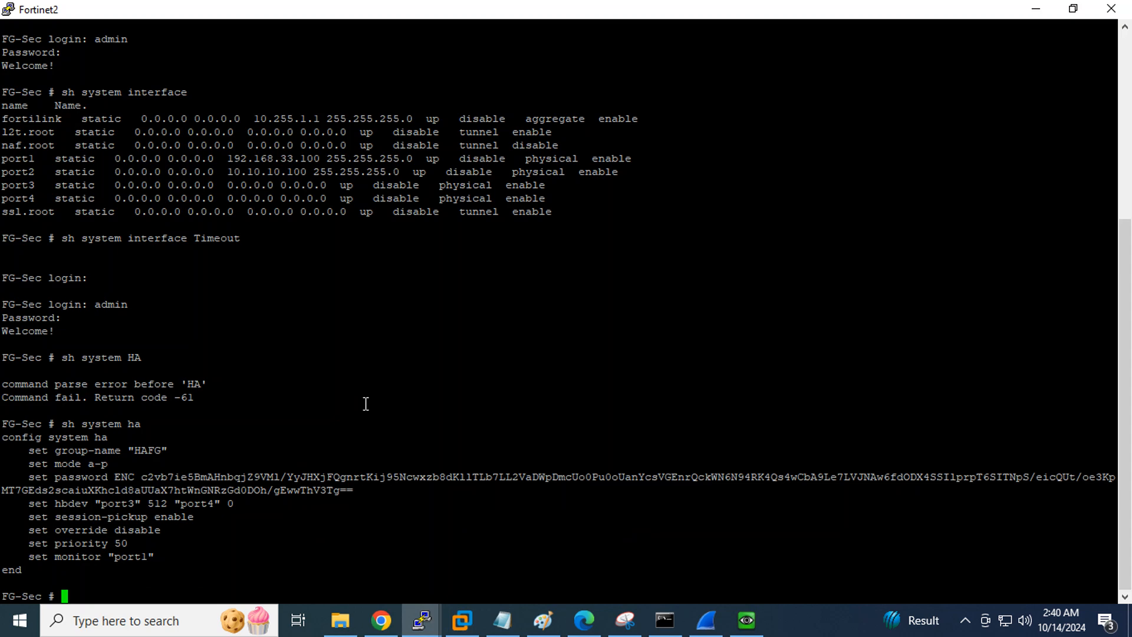
{"action": "type", "text": "config system ha"}
{"action": "key", "text": "Return"}
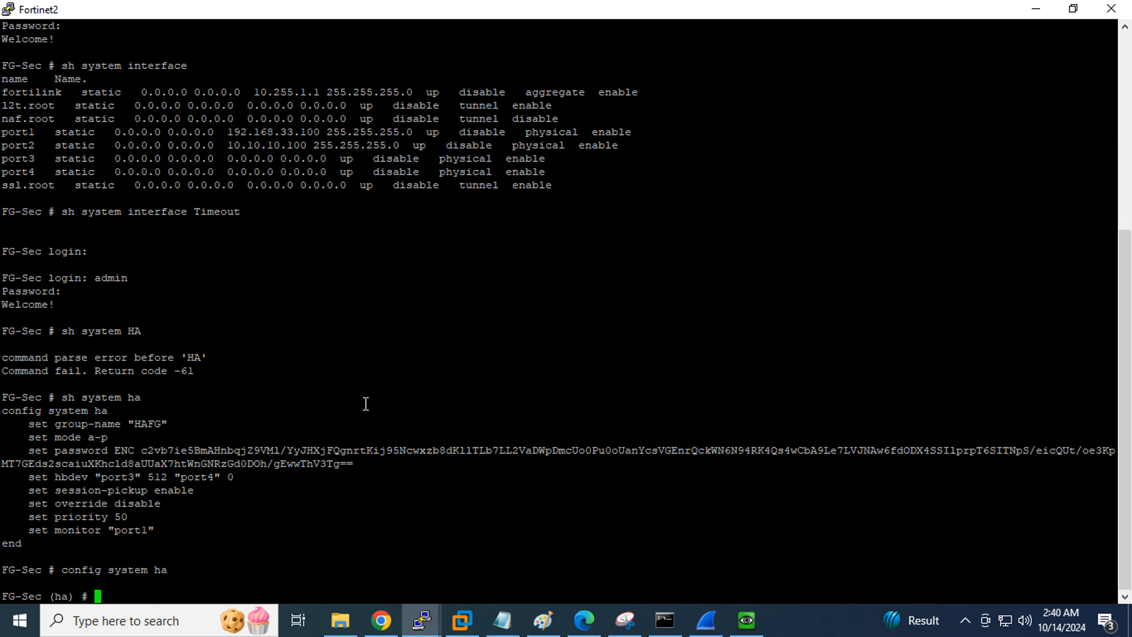
{"action": "type", "text": "set override enable"}
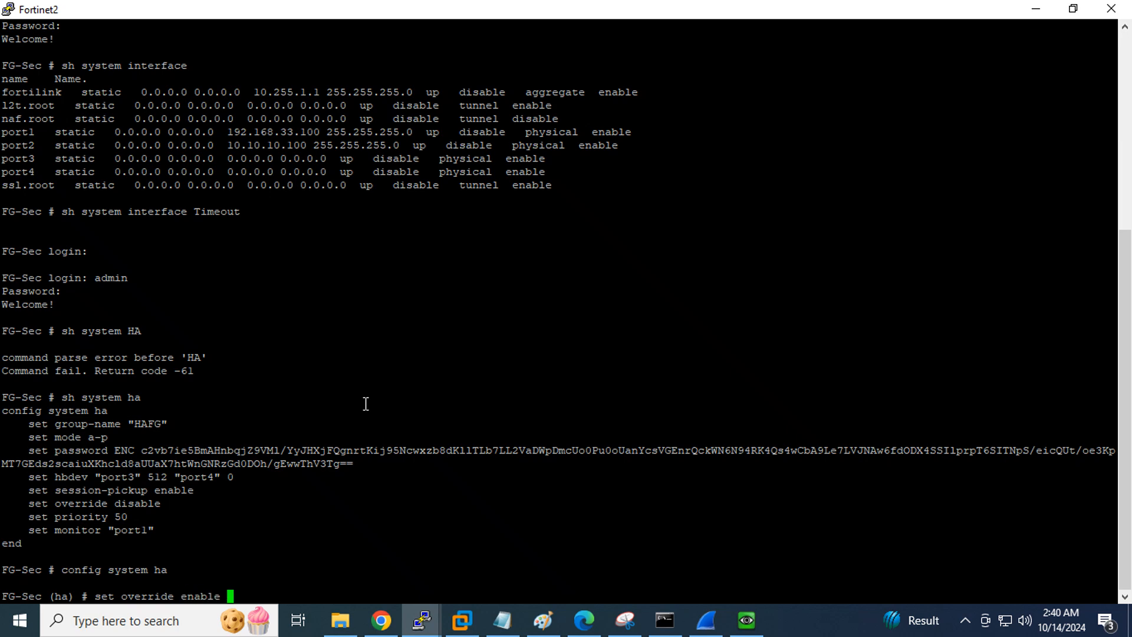
{"action": "key", "text": "Return"}
{"action": "type", "text": "end"}
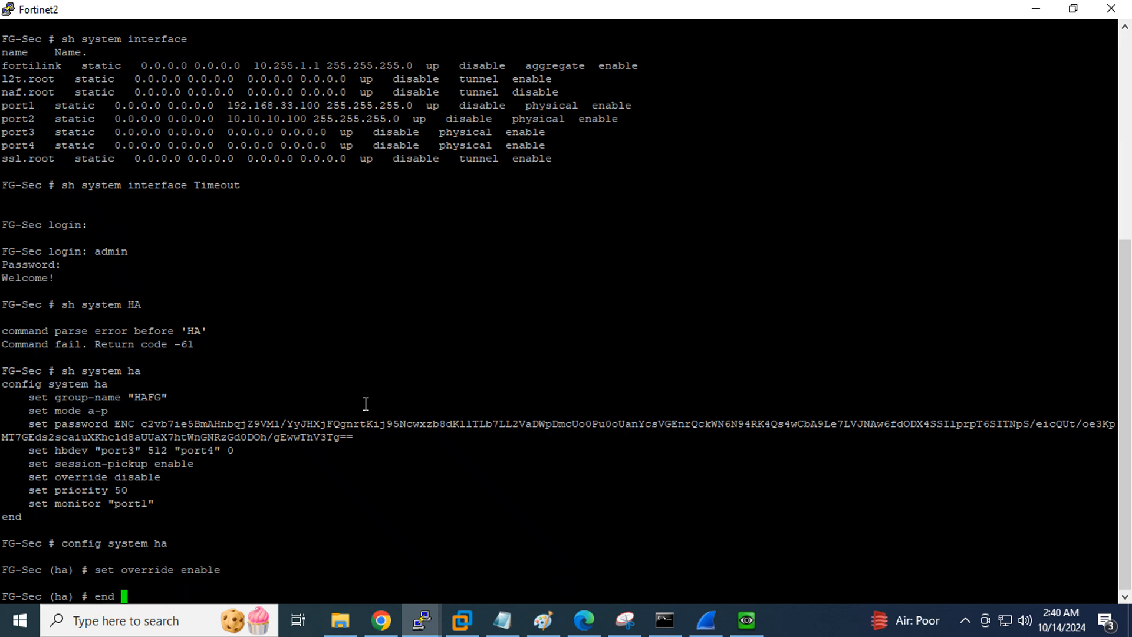
{"action": "key", "text": "Return"}
{"action": "key", "text": "Return"}
{"action": "key", "text": "Return"}
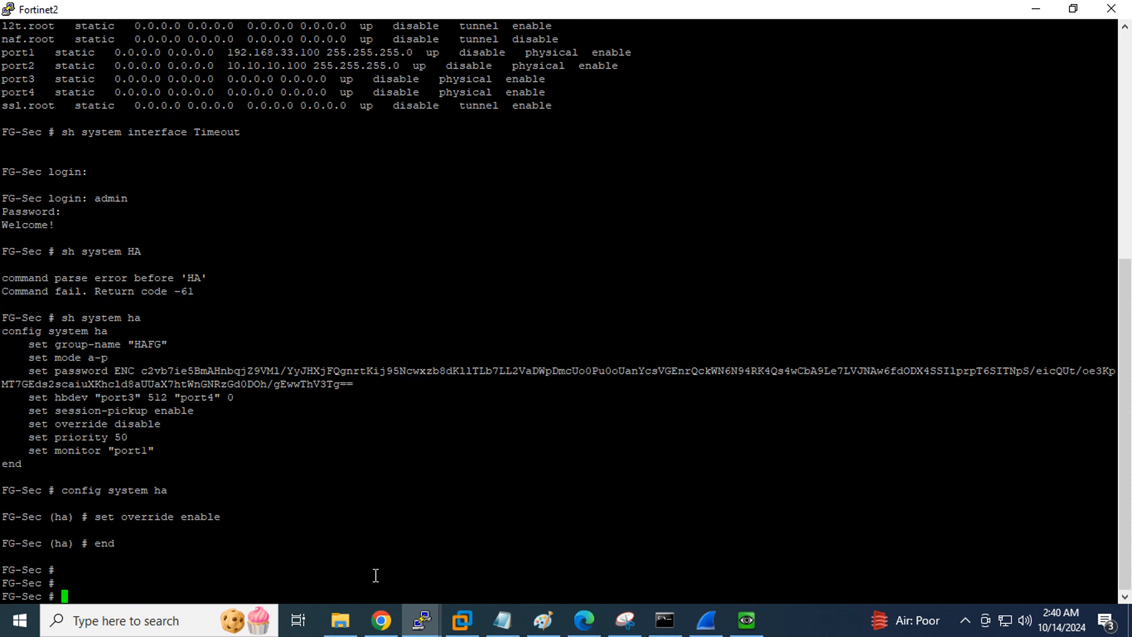
Refresh the FG-Sec HA monitor repeatedly to confirm FG-Sec remains Synchronized Primary
{"action": "left_click", "coordinate": [381, 619]}
{"action": "left_click", "coordinate": [302, 19]}
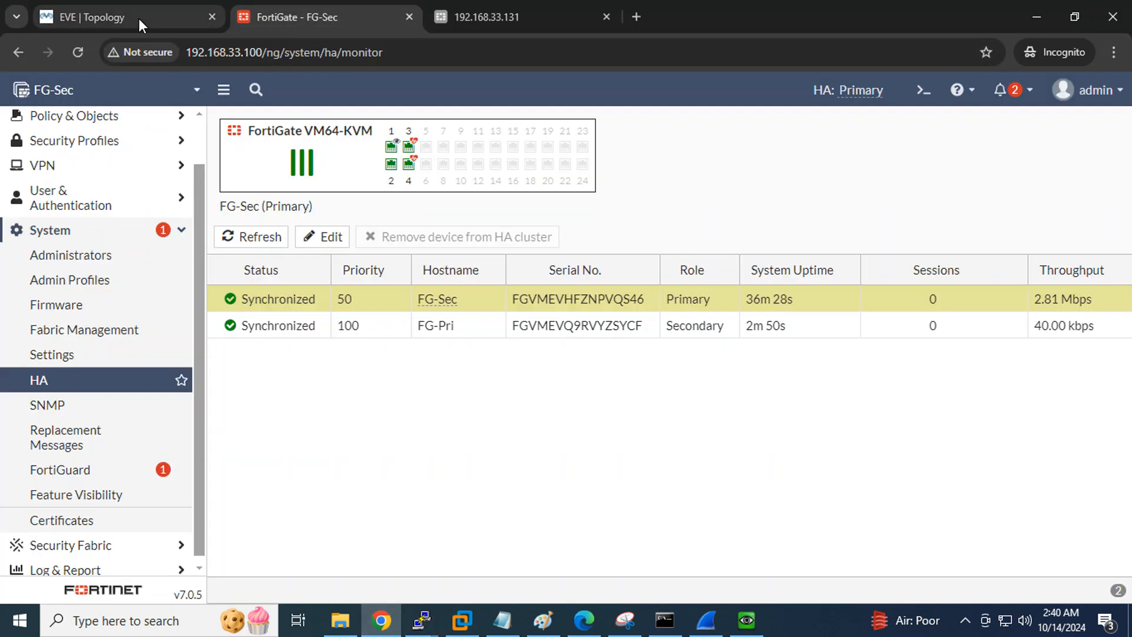
{"action": "left_click", "coordinate": [247, 243]}
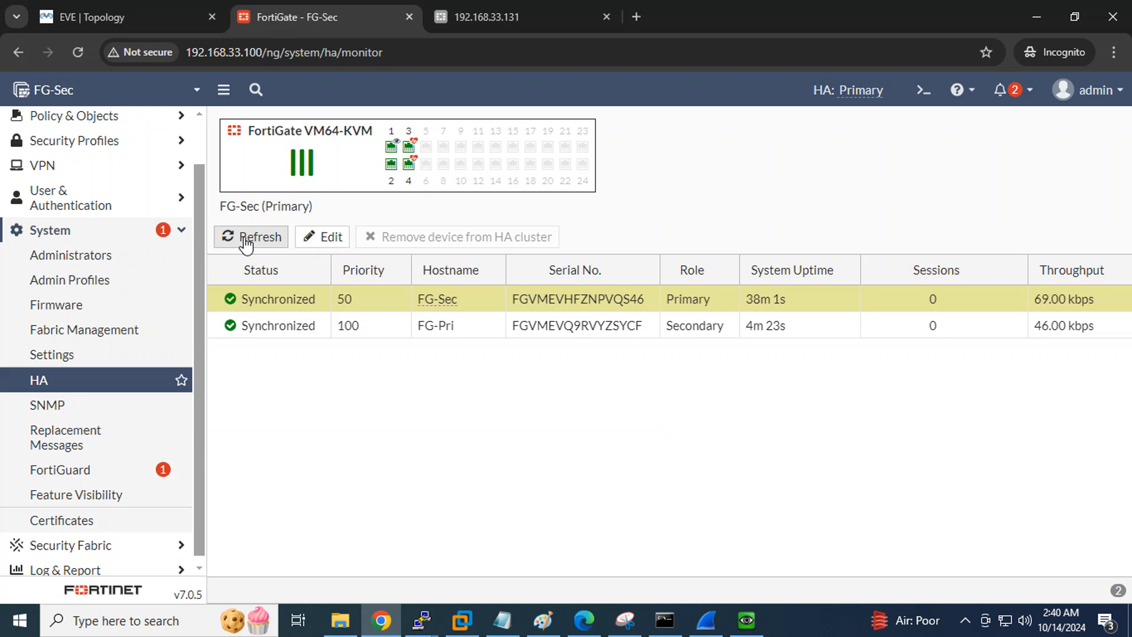
{"action": "left_click", "coordinate": [247, 243]}
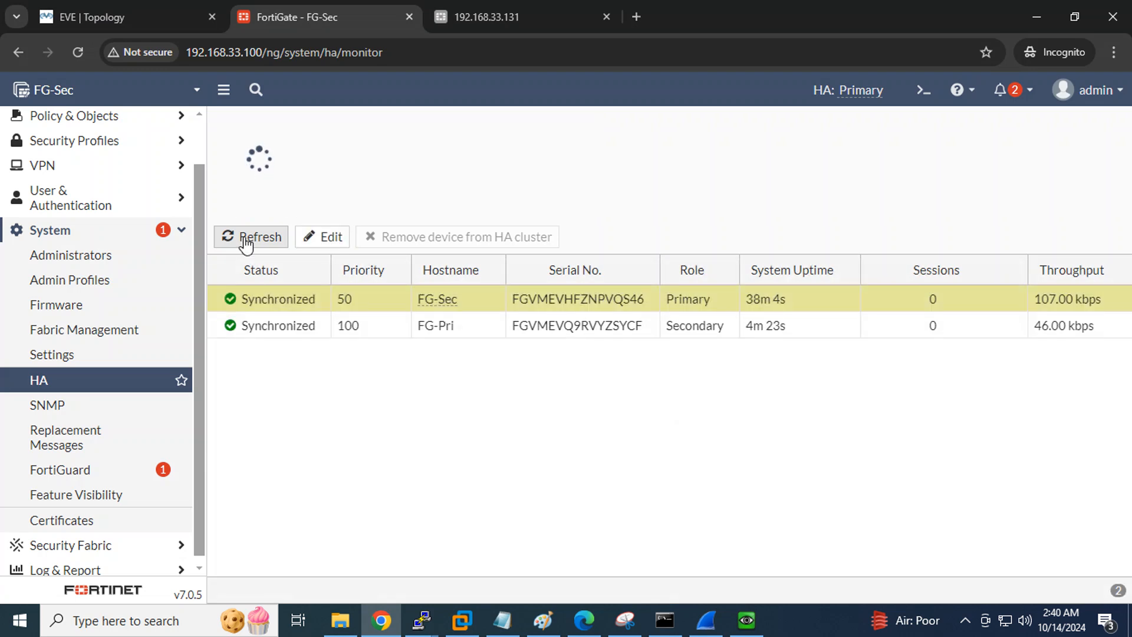
{"action": "left_click", "coordinate": [247, 243]}
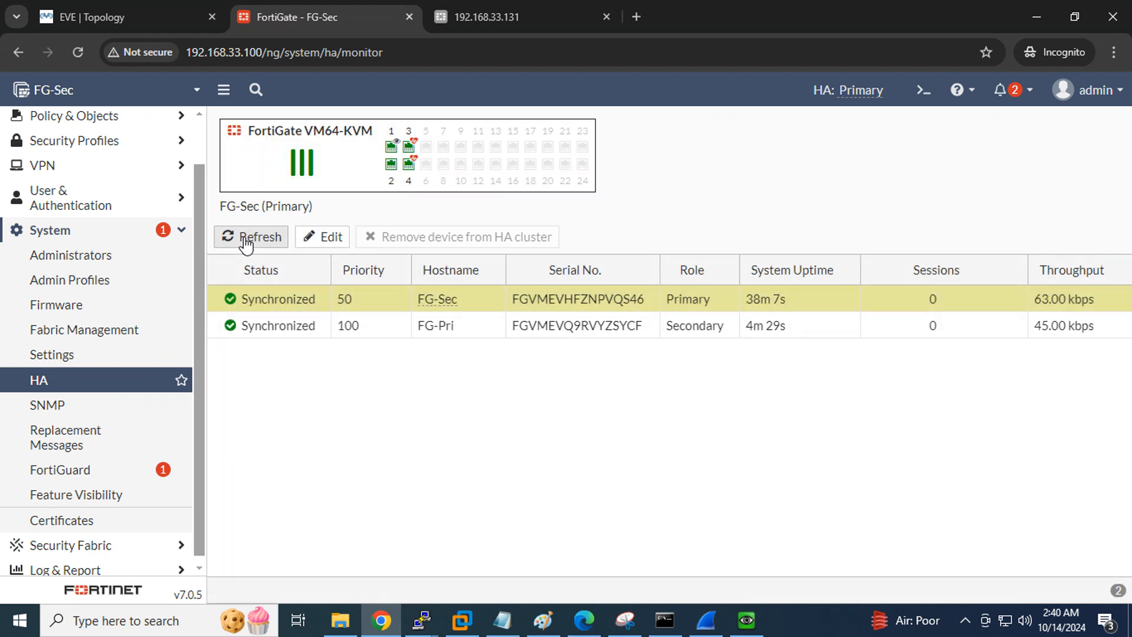
{"action": "left_click", "coordinate": [247, 243]}
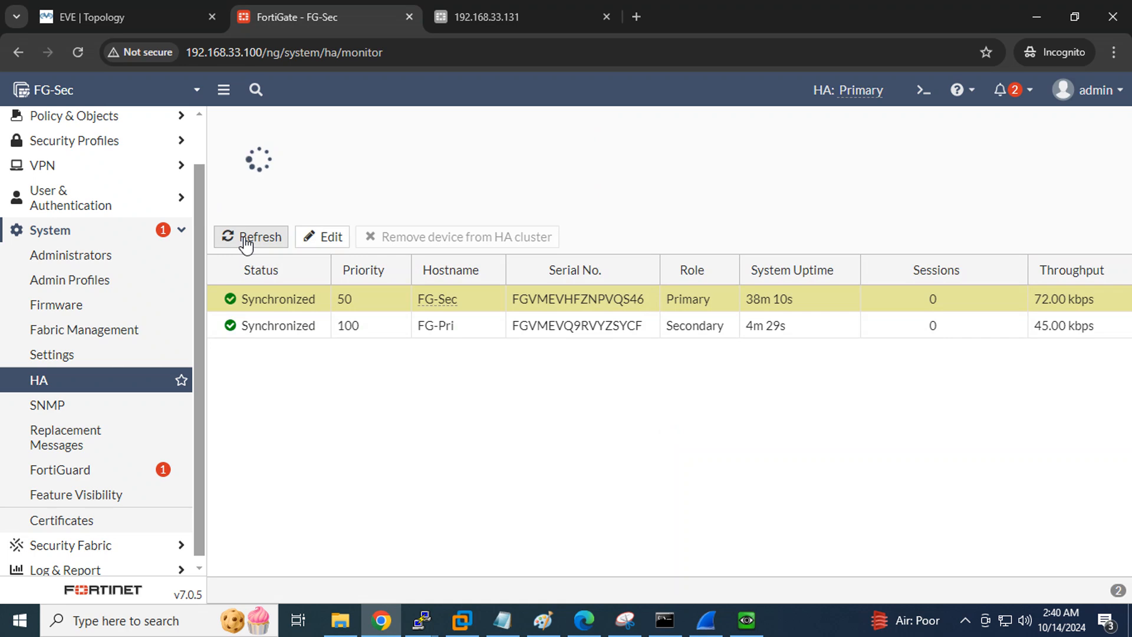
{"action": "left_click", "coordinate": [423, 622]}
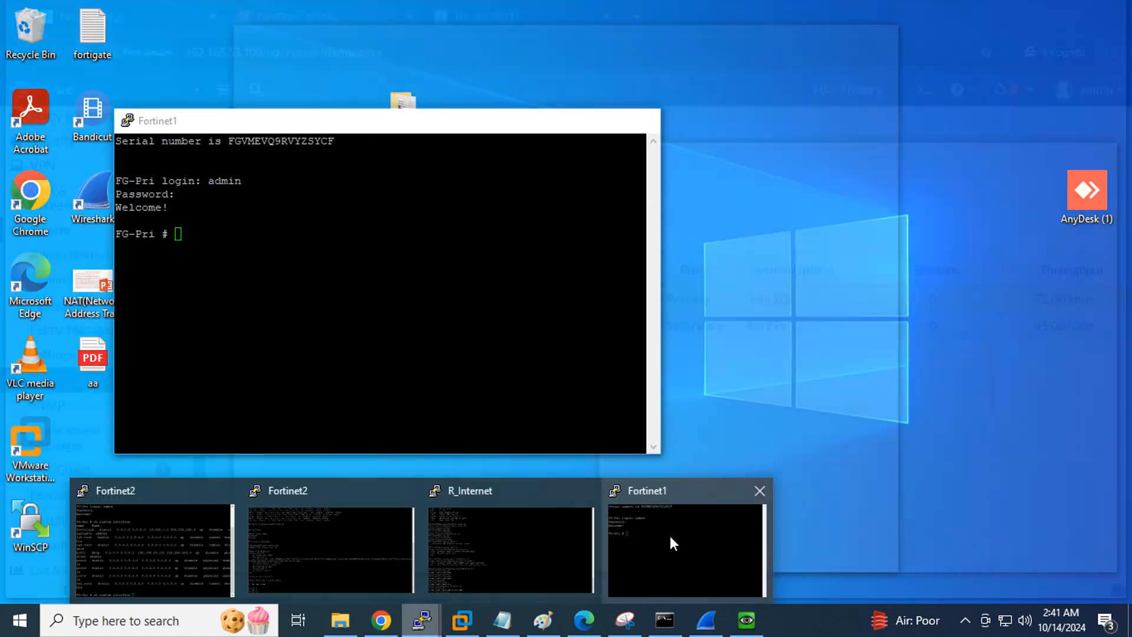
On FG-Pri's console, enter 'config system ha', 'set override enable' and 'end'
{"action": "mouse_move", "coordinate": [547, 538]}
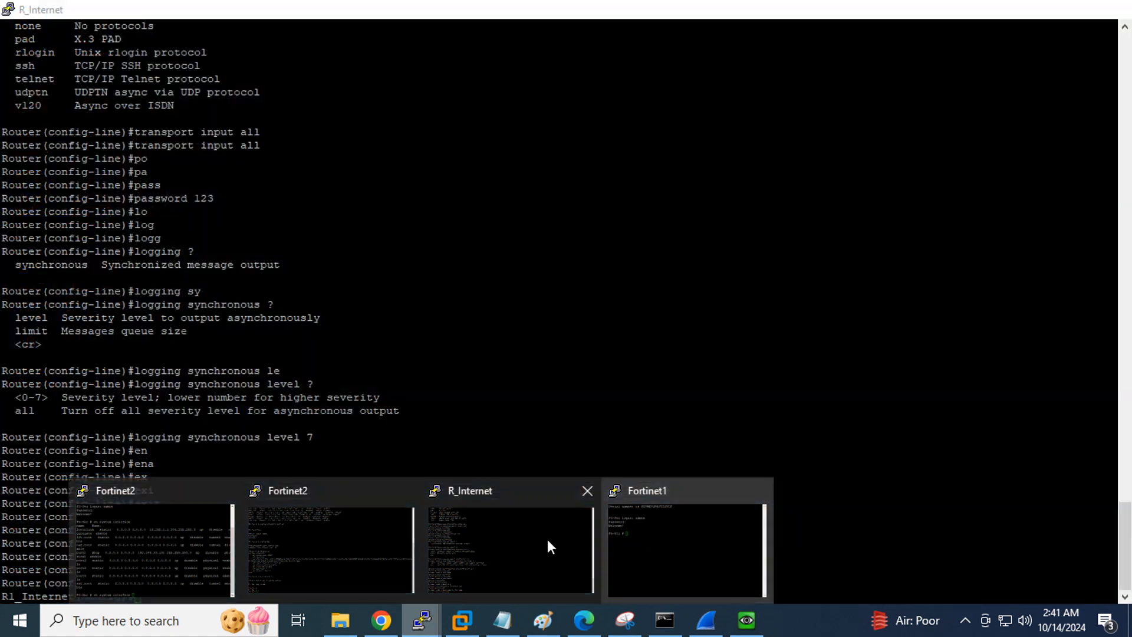
{"action": "left_click", "coordinate": [674, 538]}
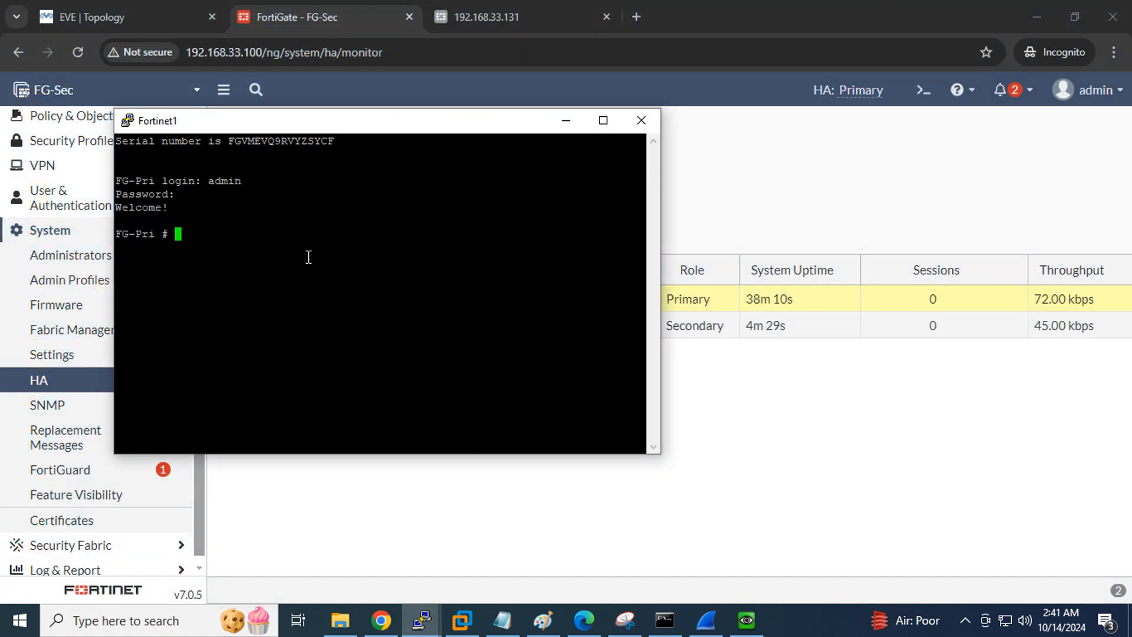
{"action": "type", "text": "config system ha"}
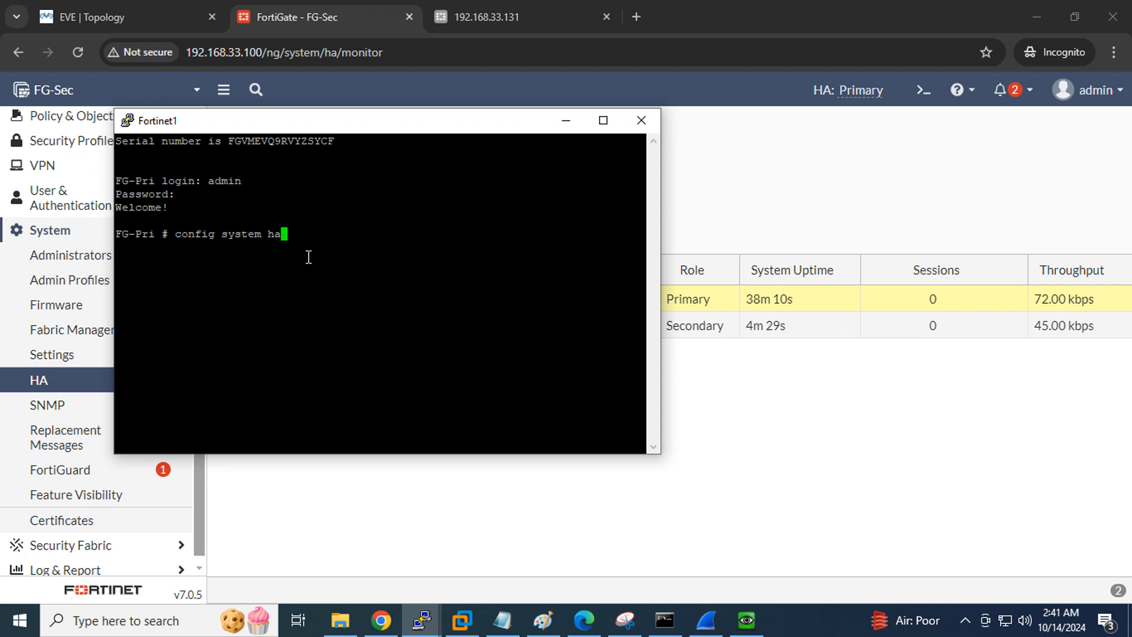
{"action": "key", "text": "Return"}
{"action": "type", "text": "se"}
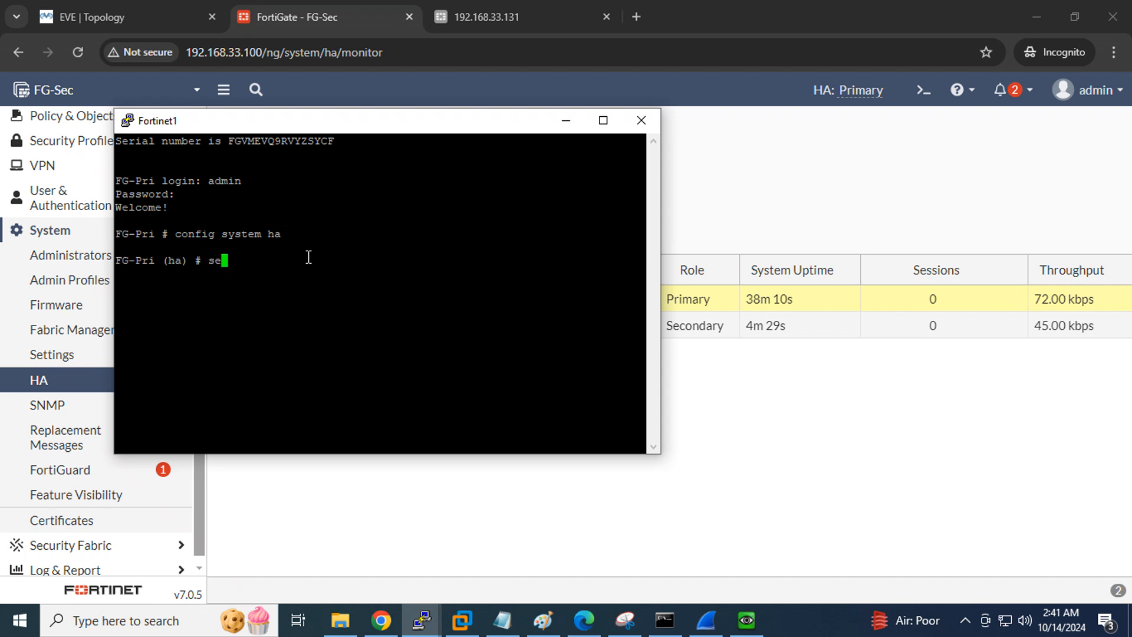
{"action": "type", "text": "t override enable"}
{"action": "key", "text": "Return"}
{"action": "type", "text": "end"}
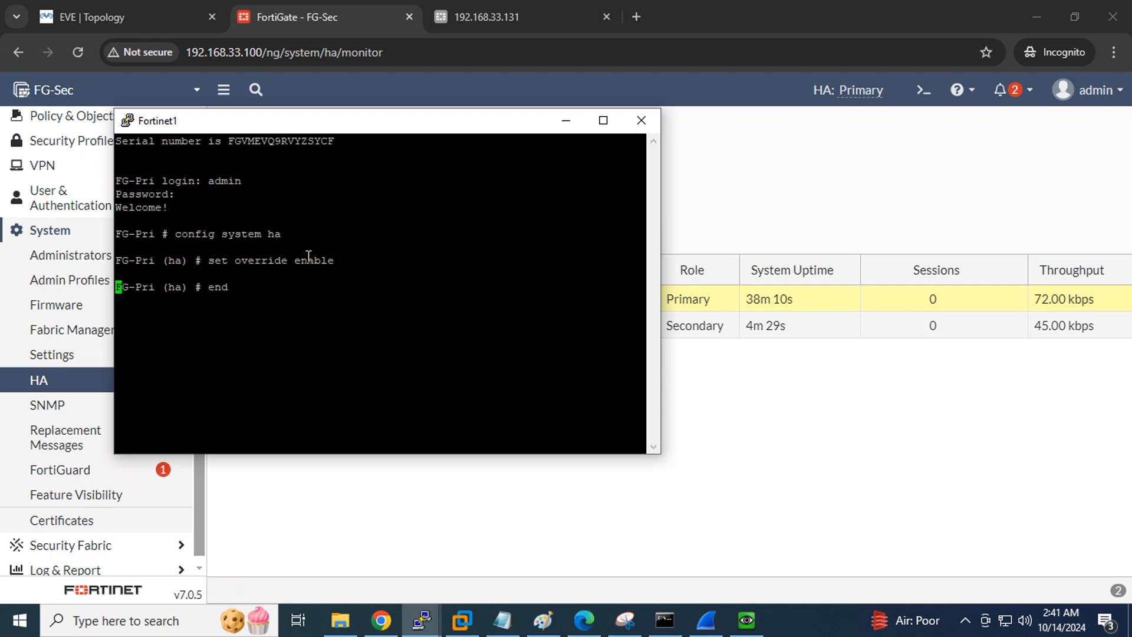
{"action": "key", "text": "Return"}
{"action": "left_click", "coordinate": [422, 619]}
{"action": "left_click", "coordinate": [367, 529]}
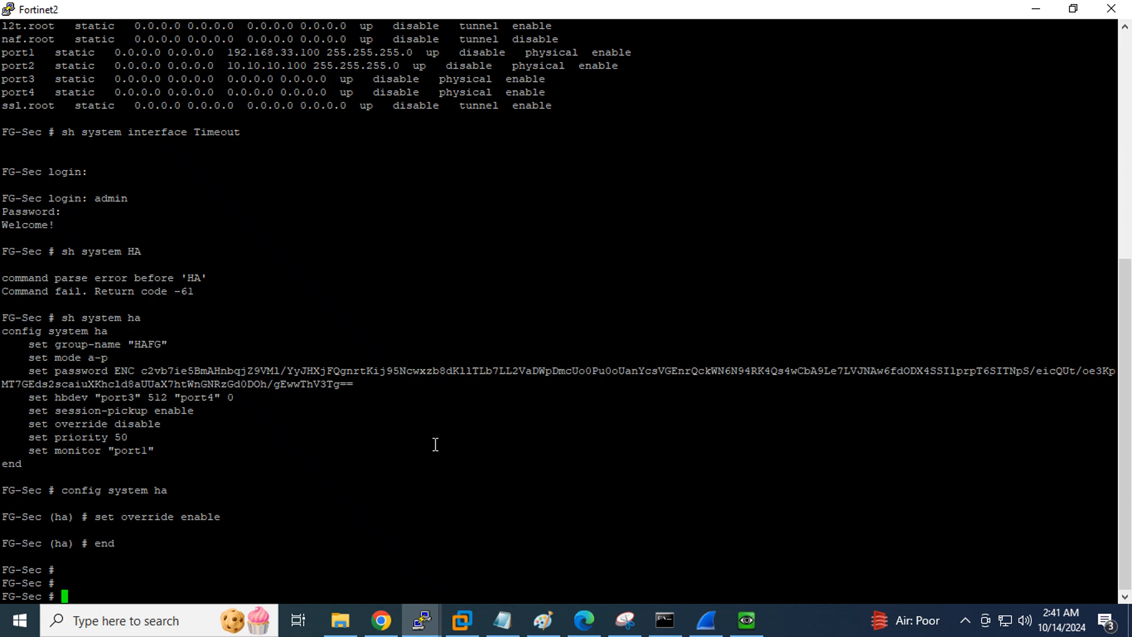
Sign back in to the FortiGate web GUI as admin with the account password
{"action": "left_click", "coordinate": [381, 619]}
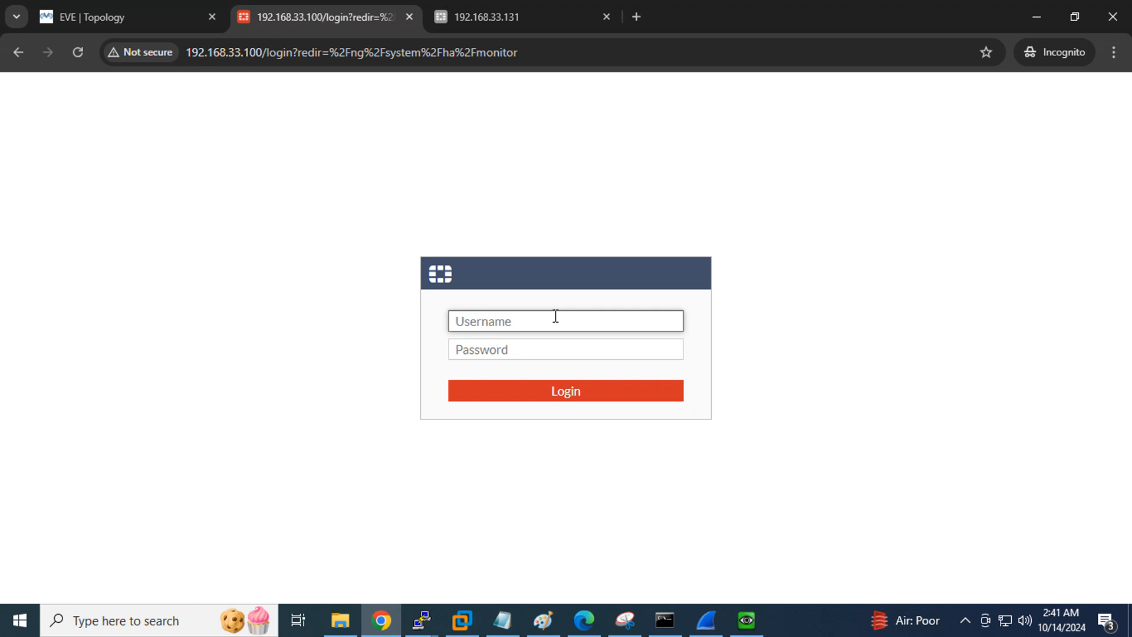
{"action": "type", "text": "admin"}
{"action": "key", "text": "Tab"}
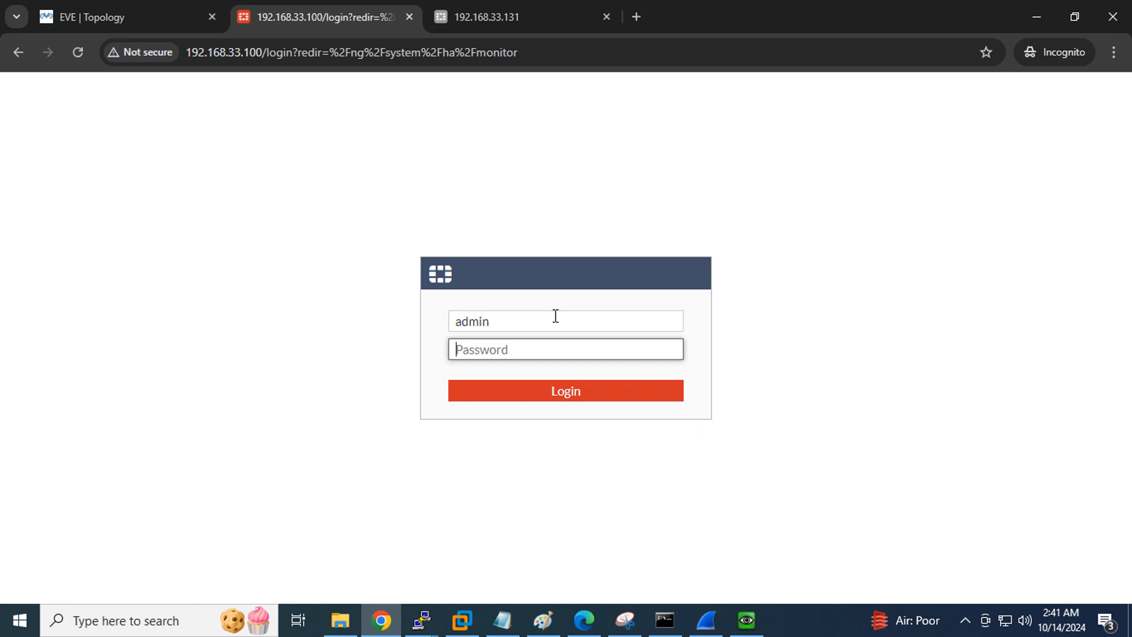
{"action": "type", "text": "123"}
{"action": "key", "text": "Return"}
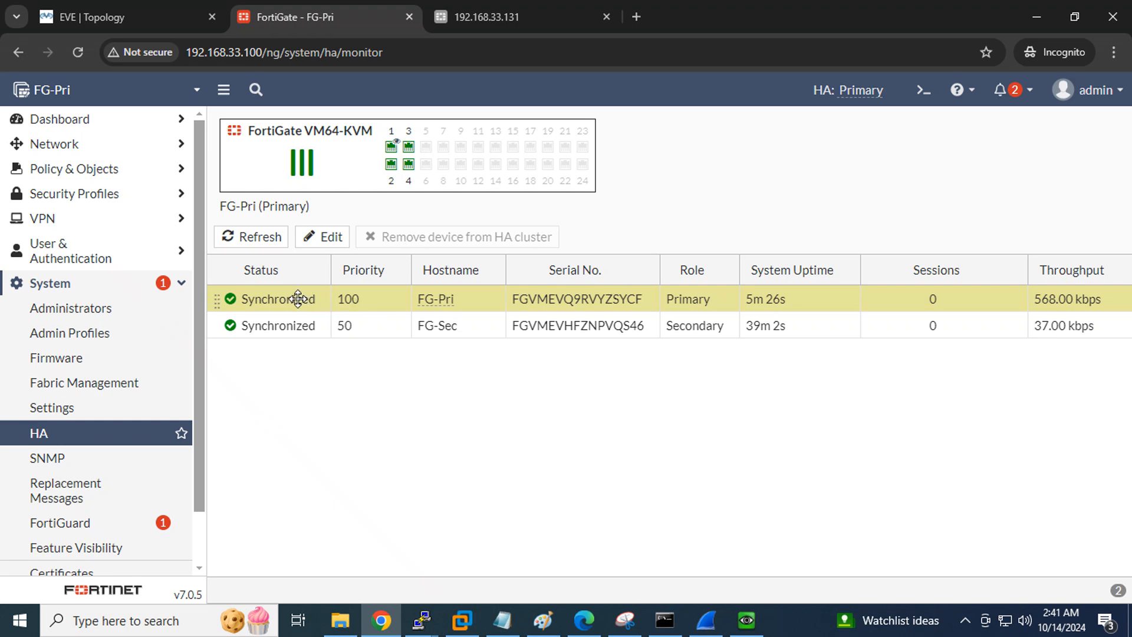
Wake the router console, check the EVE topology, then return to FG-Pri's HA monitor
{"action": "left_click", "coordinate": [746, 624]}
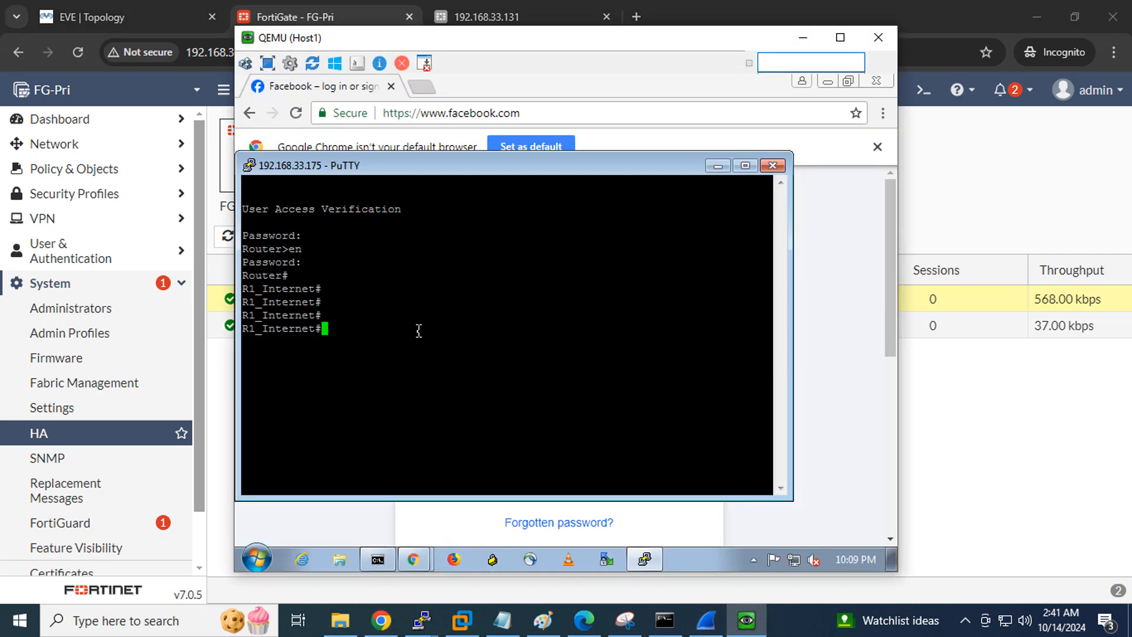
{"action": "key", "text": "Return"}
{"action": "key", "text": "Return"}
{"action": "key", "text": "Return"}
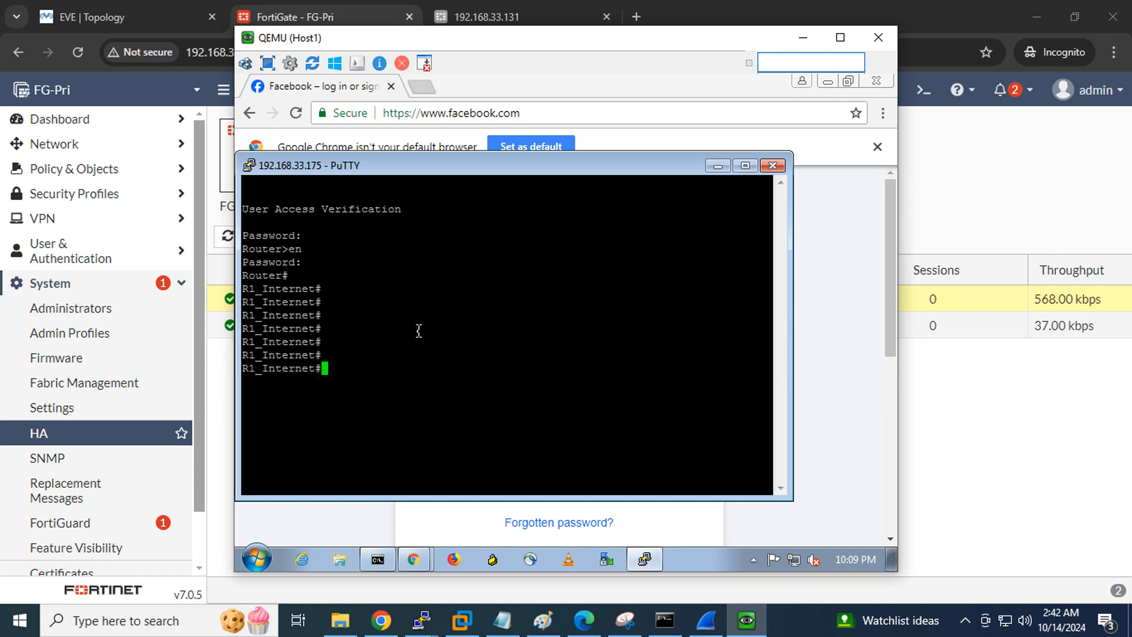
{"action": "left_click", "coordinate": [157, 16]}
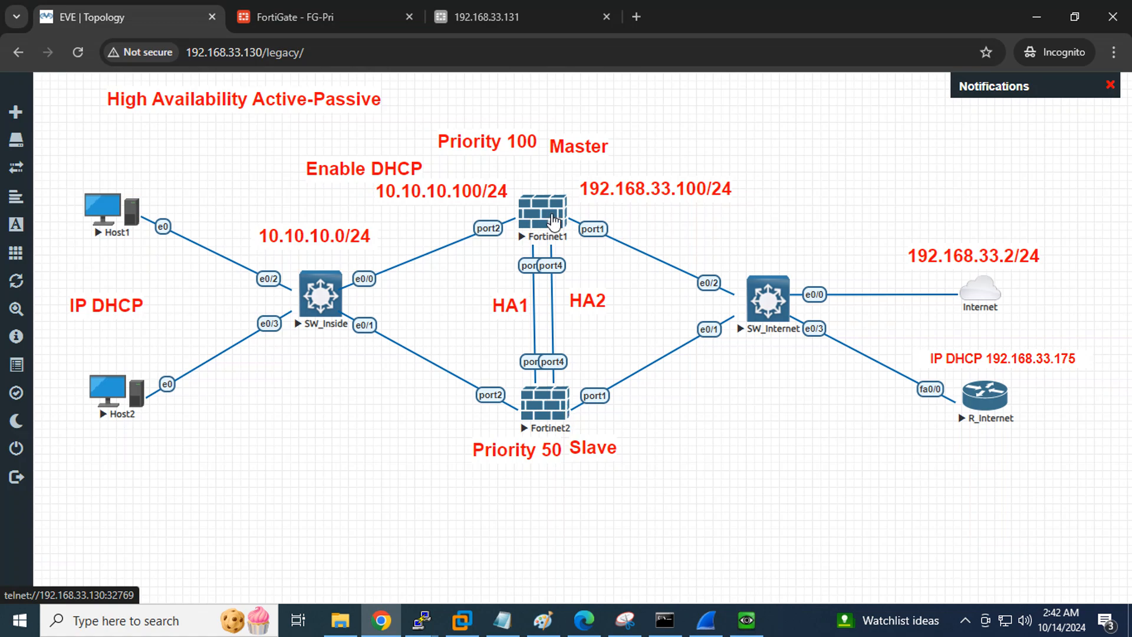
{"action": "left_click", "coordinate": [746, 621]}
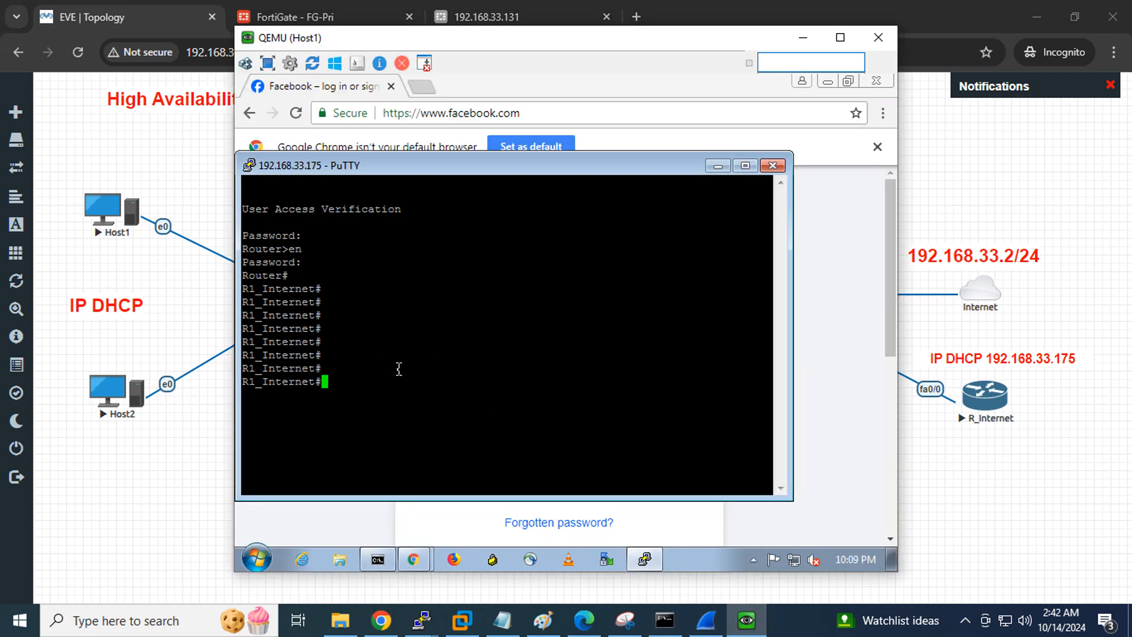
{"action": "key", "text": "Return"}
{"action": "key", "text": "Return"}
{"action": "key", "text": "Return"}
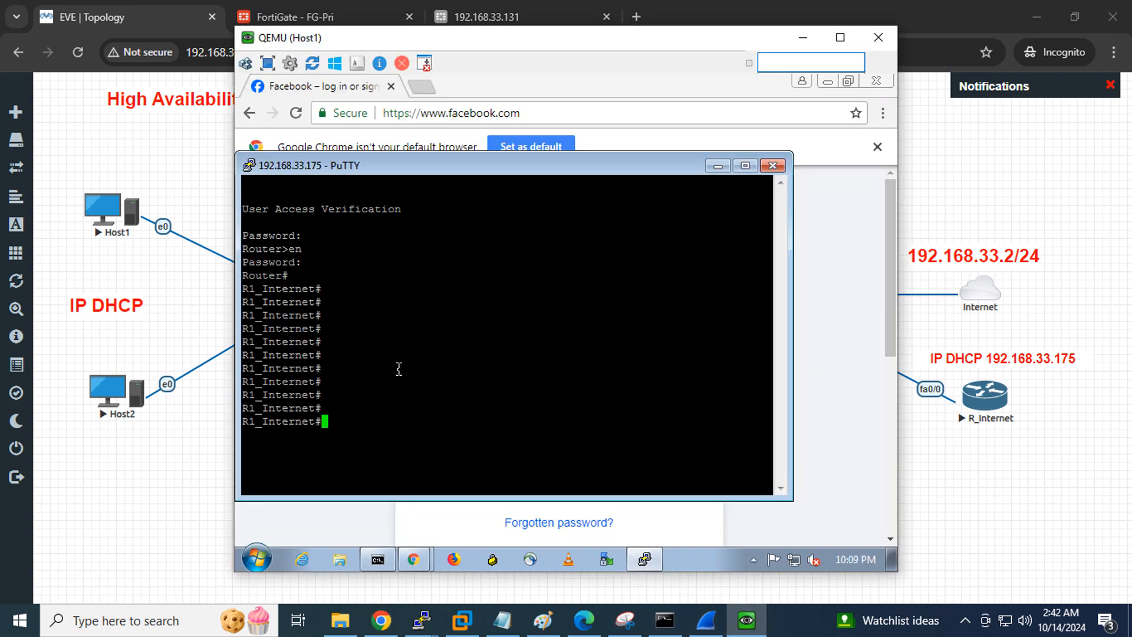
{"action": "left_click", "coordinate": [276, 11]}
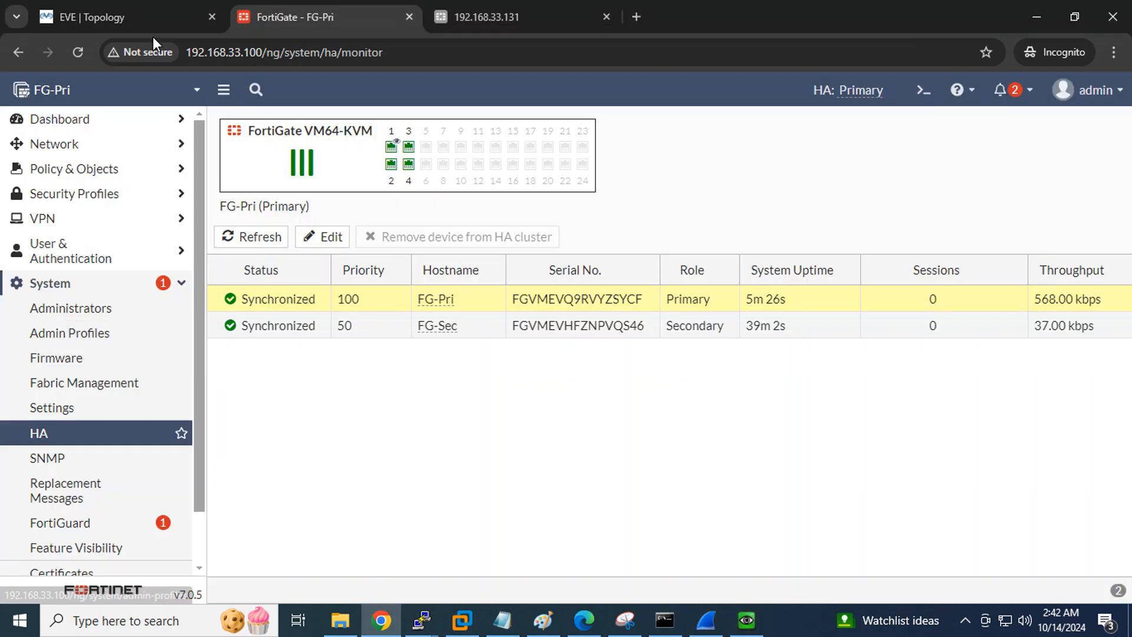
Open Dashboard > FortiView Sessions to see Host1's telnet session to 192.168.33.175:23
{"action": "left_click", "coordinate": [65, 120]}
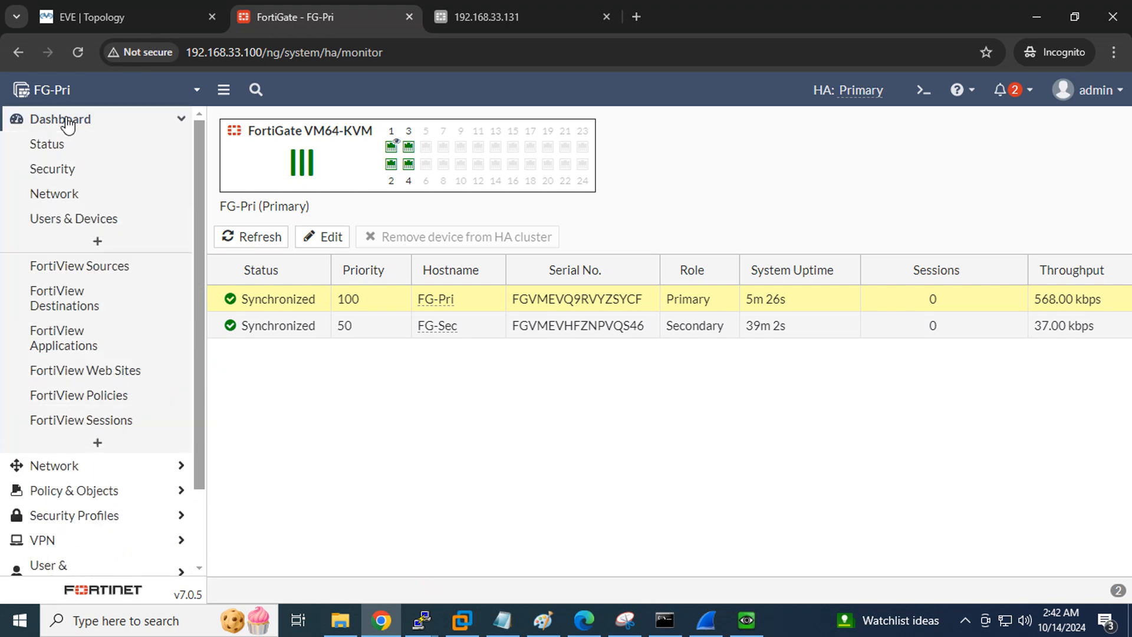
{"action": "left_click", "coordinate": [76, 420]}
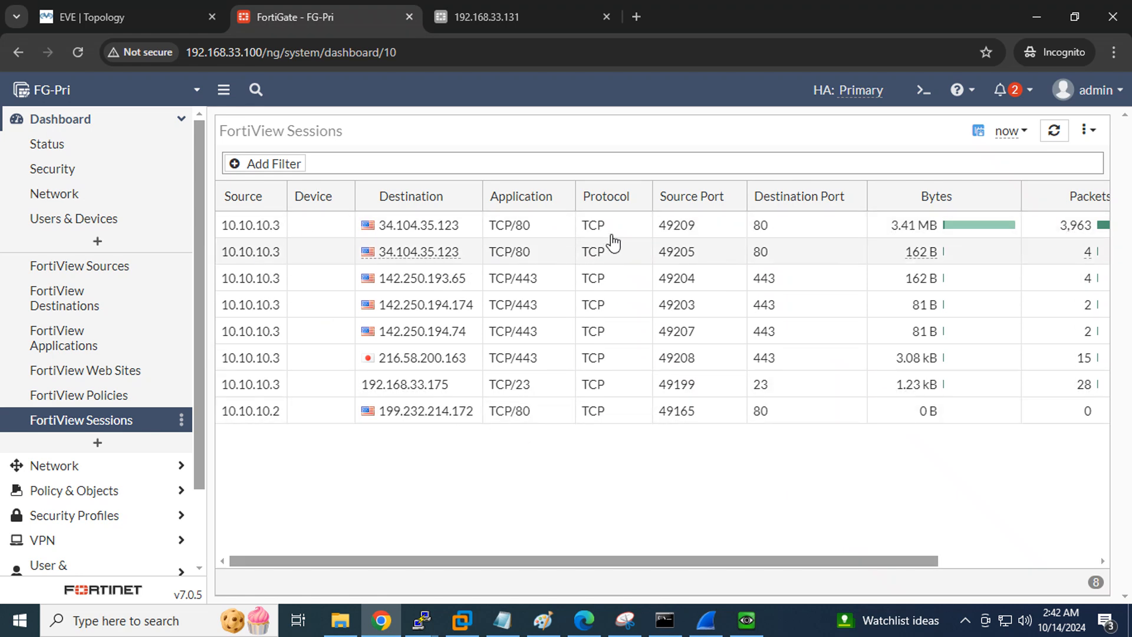
{"action": "mouse_move", "coordinate": [431, 399]}
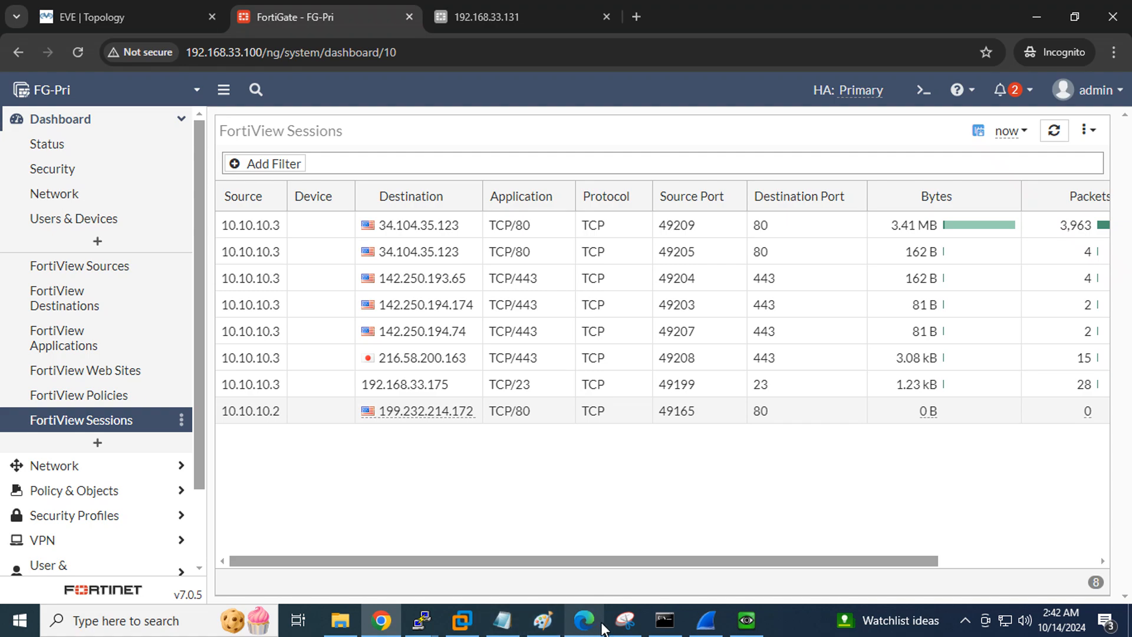
Highlight the Session-Pickup heading in the HA notes and compare it with the FortiGate sessions list
{"action": "left_click", "coordinate": [583, 625]}
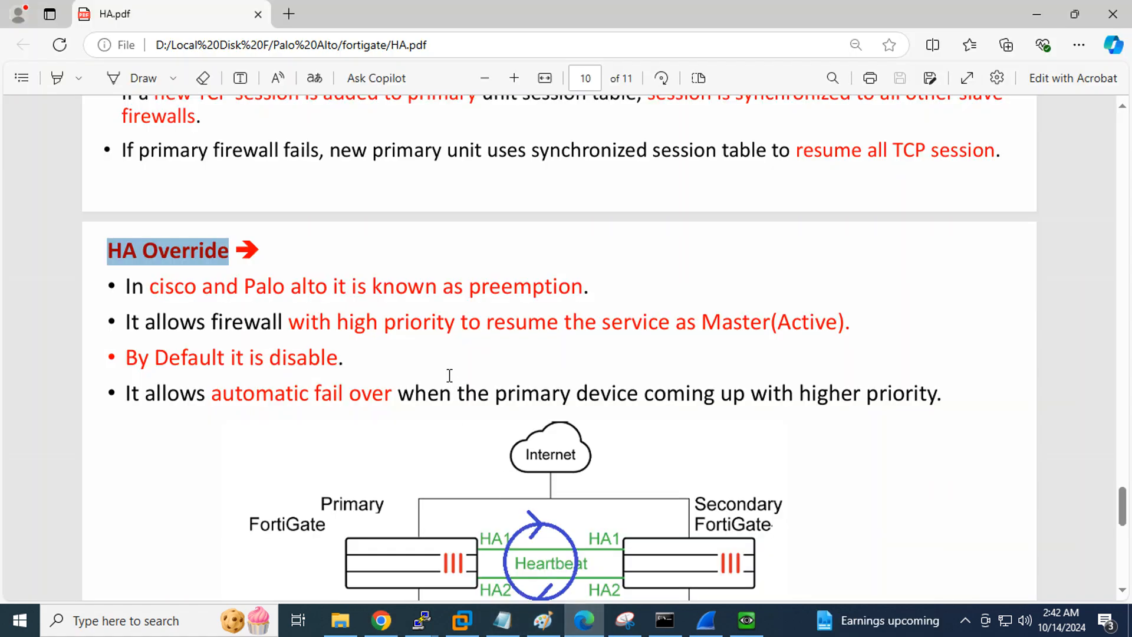
{"action": "scroll", "coordinate": [449, 375], "scroll_direction": "up", "scroll_amount": 5}
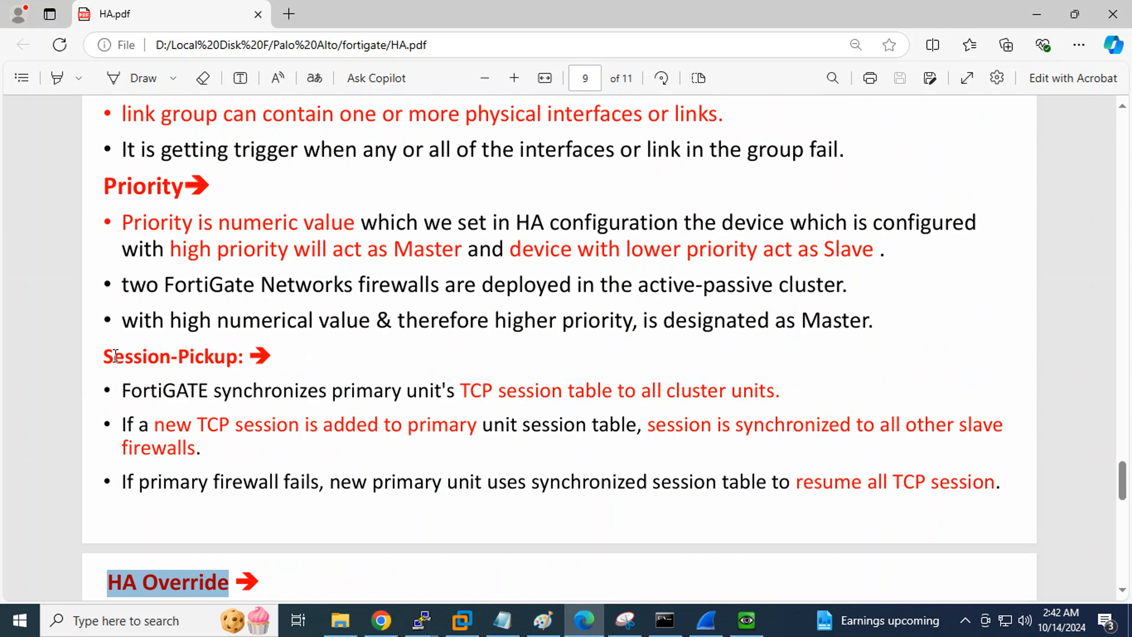
{"action": "left_click_drag", "start_coordinate": [103, 356], "coordinate": [237, 360]}
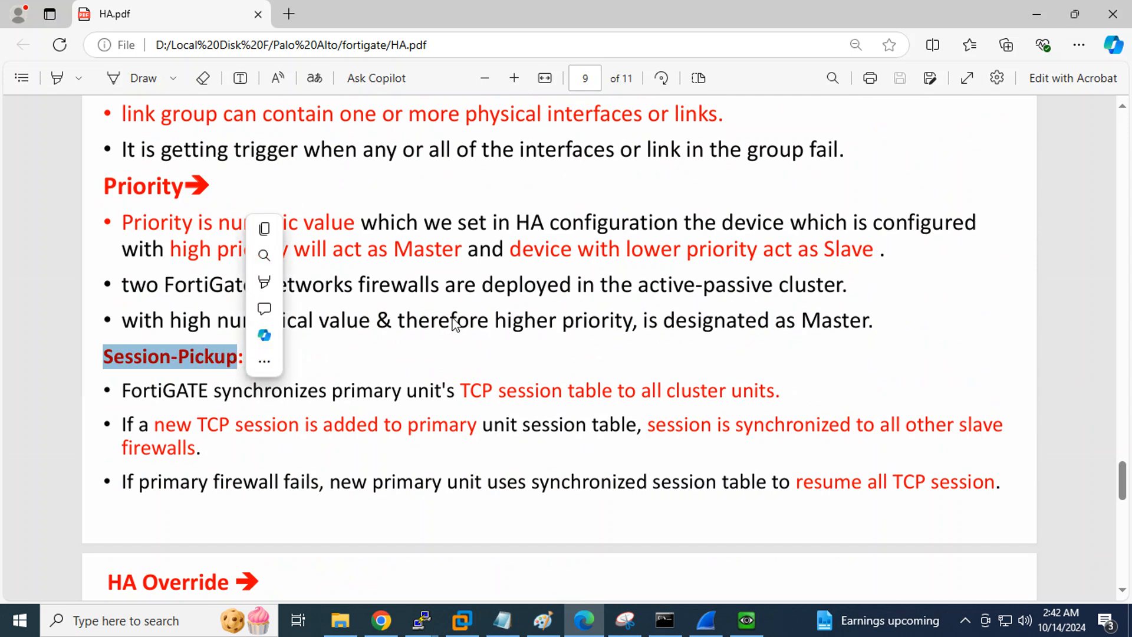
{"action": "left_click", "coordinate": [382, 621]}
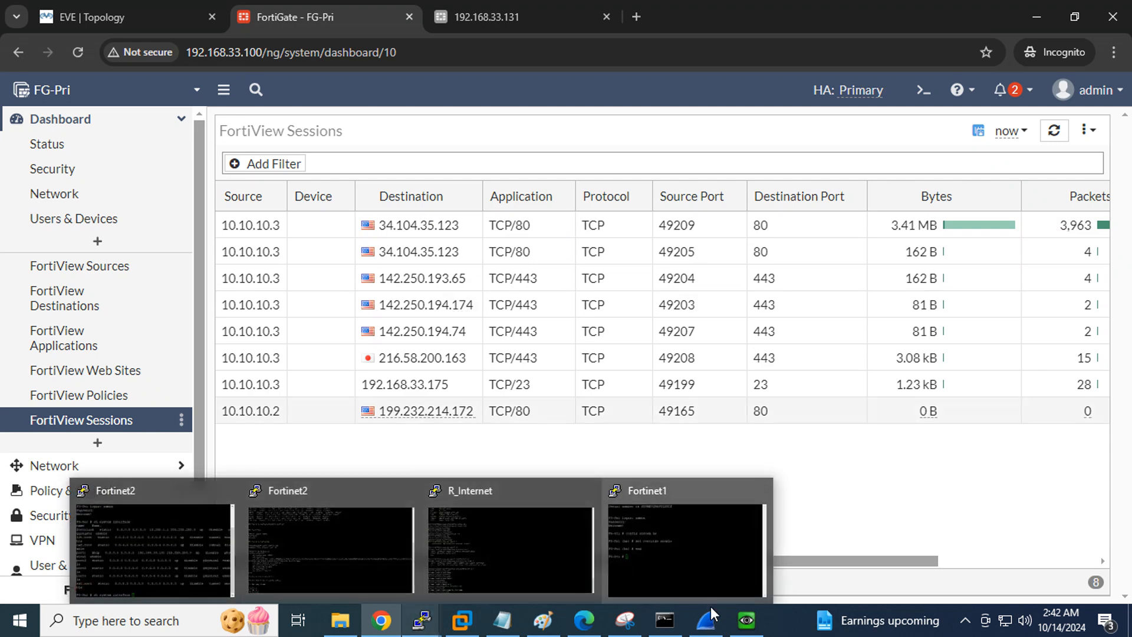
{"action": "mouse_move", "coordinate": [398, 622]}
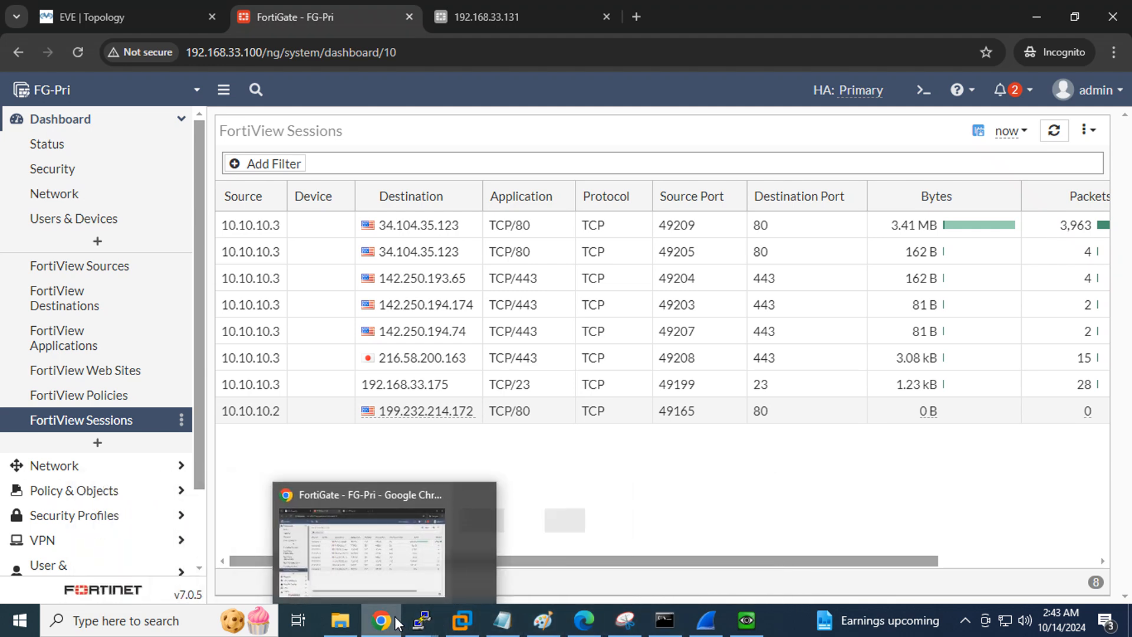
{"action": "left_click", "coordinate": [583, 620]}
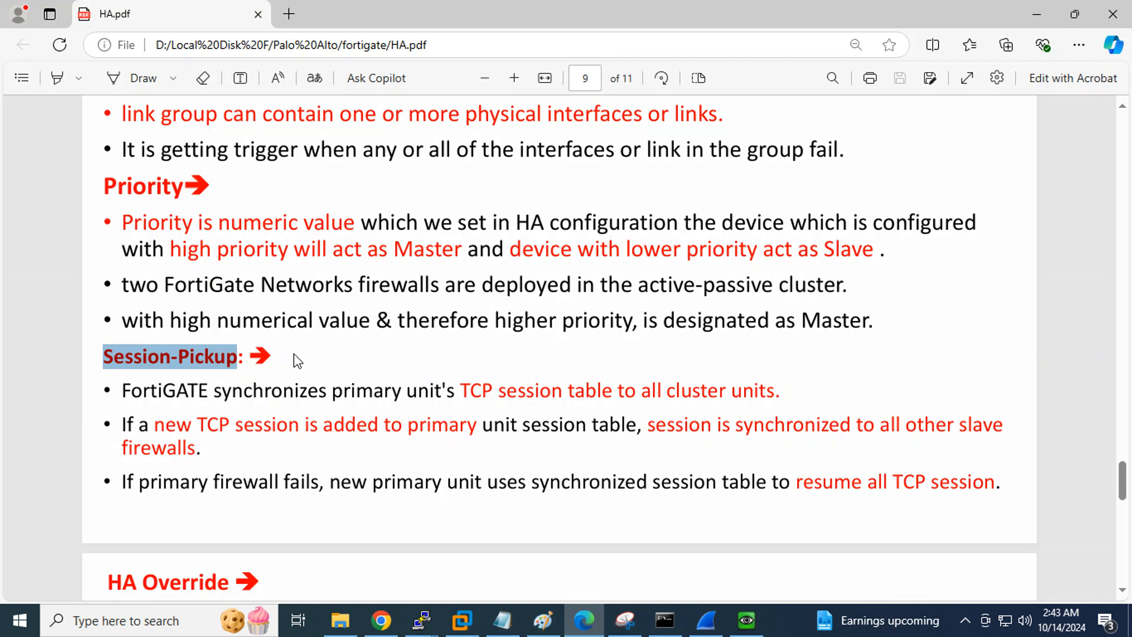
{"action": "left_click", "coordinate": [249, 363]}
Highlight the Heartbeat Messages heading, then bring up the Wireshark FGCP-HB heartbeat capture
{"action": "left_click_drag", "start_coordinate": [234, 357], "coordinate": [230, 335]}
{"action": "scroll", "coordinate": [356, 356], "scroll_direction": "down", "scroll_amount": 5}
{"action": "scroll", "coordinate": [557, 357], "scroll_direction": "up", "scroll_amount": 5}
{"action": "scroll", "coordinate": [559, 360], "scroll_direction": "up", "scroll_amount": 5}
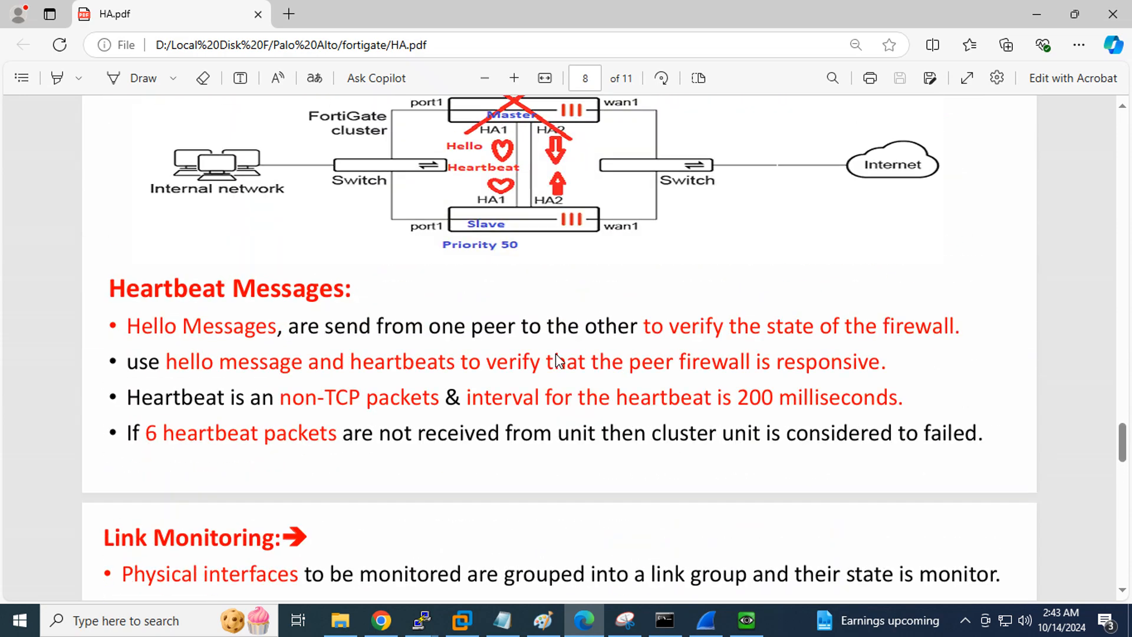
{"action": "scroll", "coordinate": [558, 360], "scroll_direction": "up", "scroll_amount": 5}
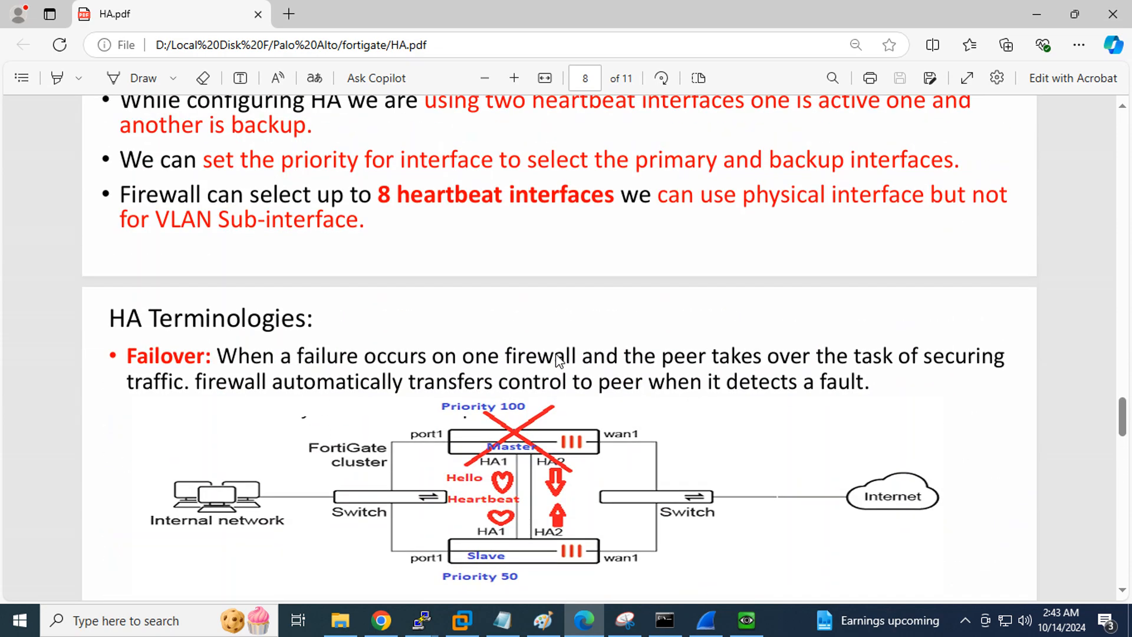
{"action": "scroll", "coordinate": [558, 360], "scroll_direction": "down", "scroll_amount": 4}
{"action": "left_click_drag", "start_coordinate": [112, 370], "coordinate": [349, 384]}
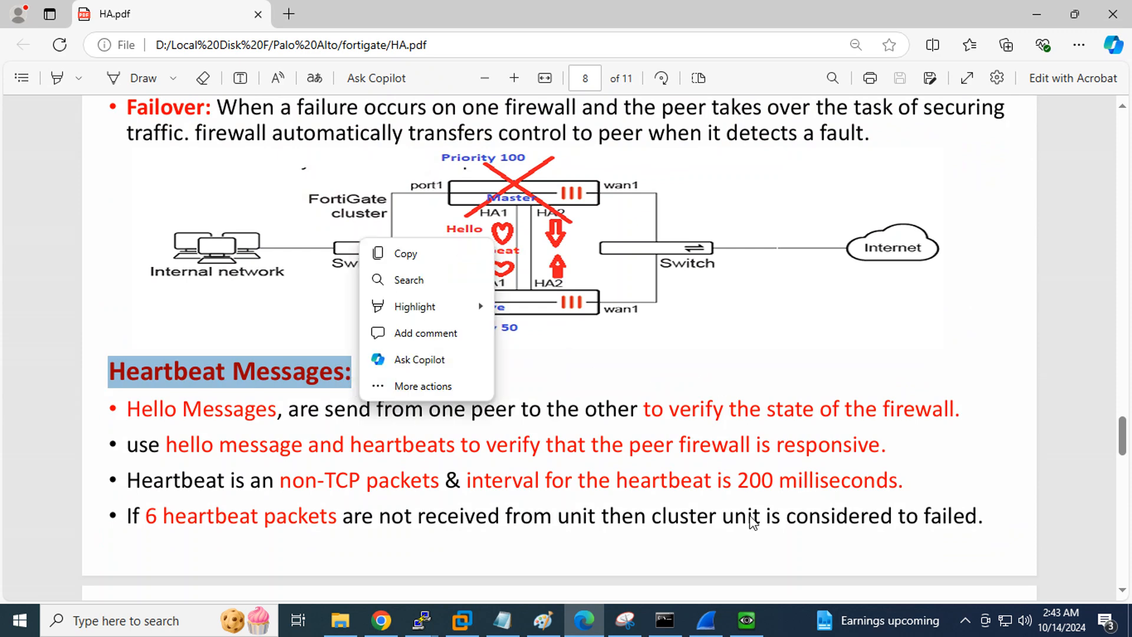
{"action": "left_click", "coordinate": [706, 620]}
{"action": "scroll", "coordinate": [571, 258], "scroll_direction": "up", "scroll_amount": 18}
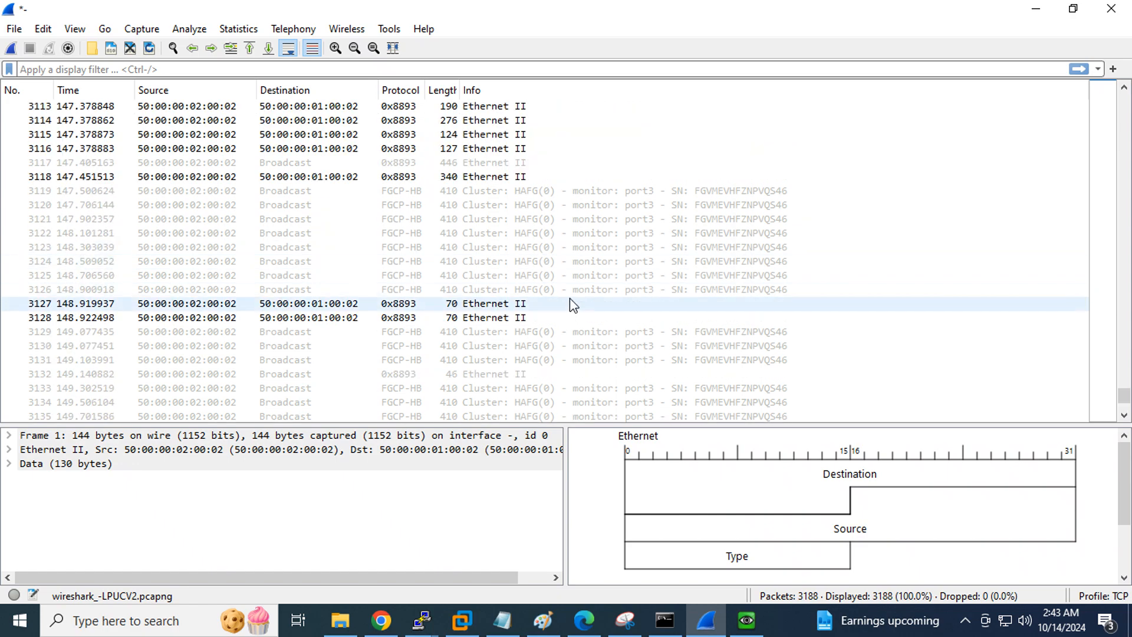
Inspect packet 3112 in the Wireshark heartbeat capture
{"action": "scroll", "coordinate": [572, 303], "scroll_direction": "up", "scroll_amount": 6}
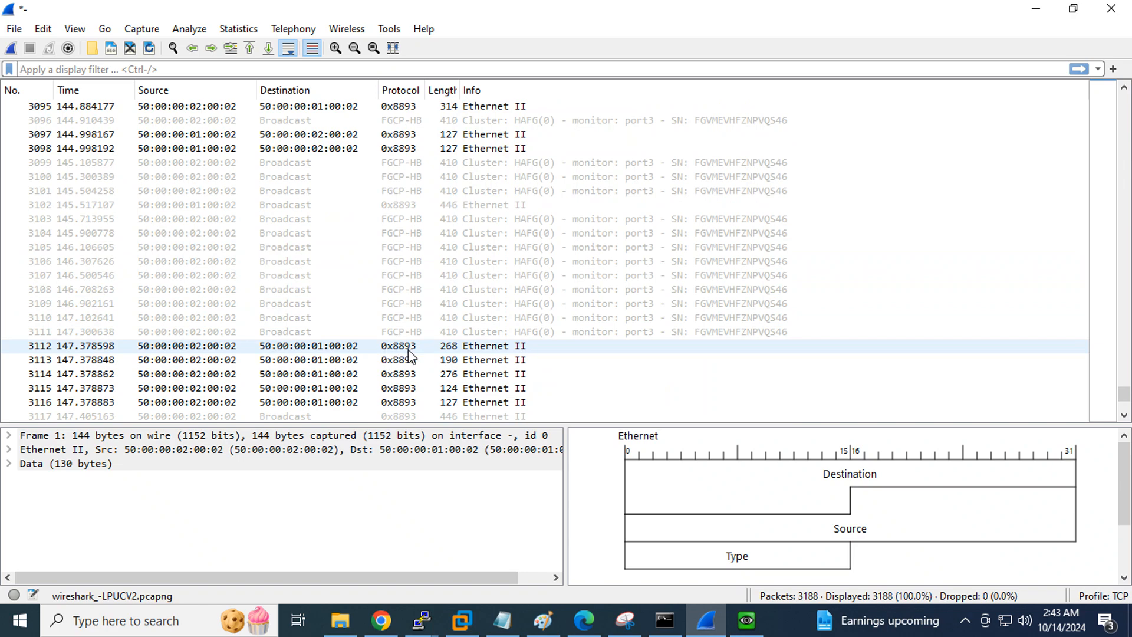
{"action": "left_click", "coordinate": [410, 351]}
{"action": "scroll", "coordinate": [447, 286], "scroll_direction": "up", "scroll_amount": 19}
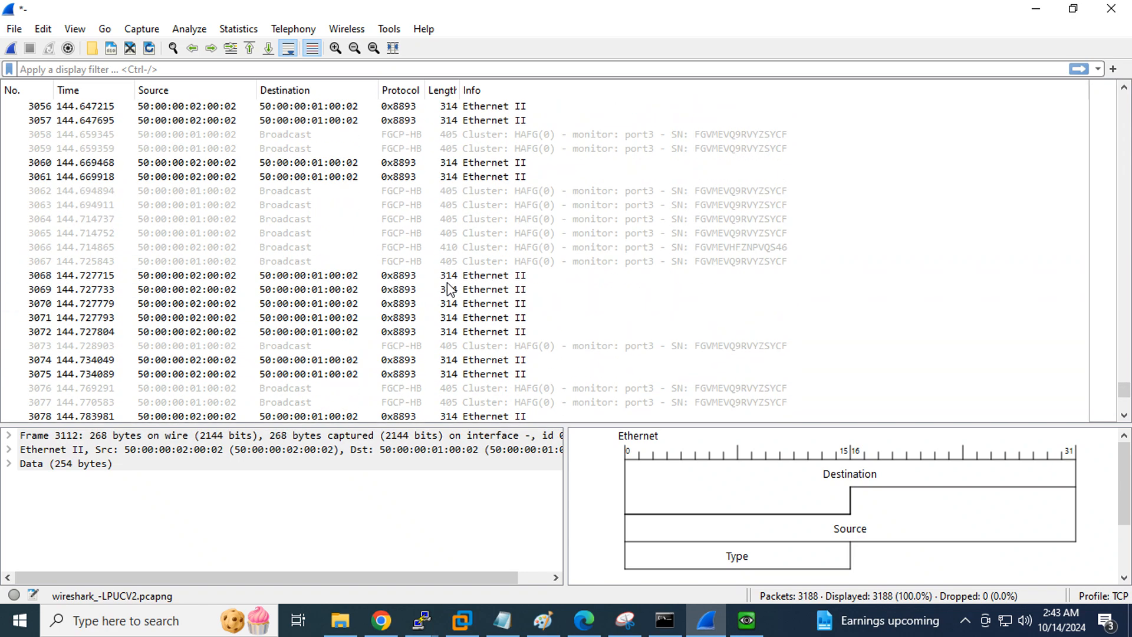
{"action": "scroll", "coordinate": [447, 286], "scroll_direction": "up", "scroll_amount": 20}
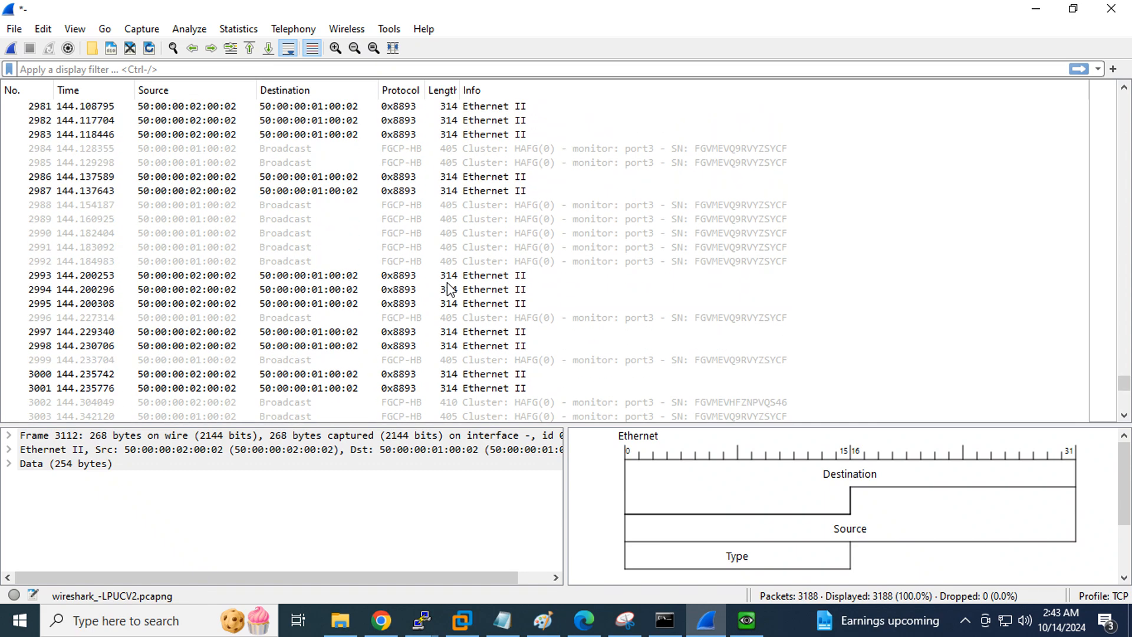
{"action": "scroll", "coordinate": [447, 288], "scroll_direction": "up", "scroll_amount": 12}
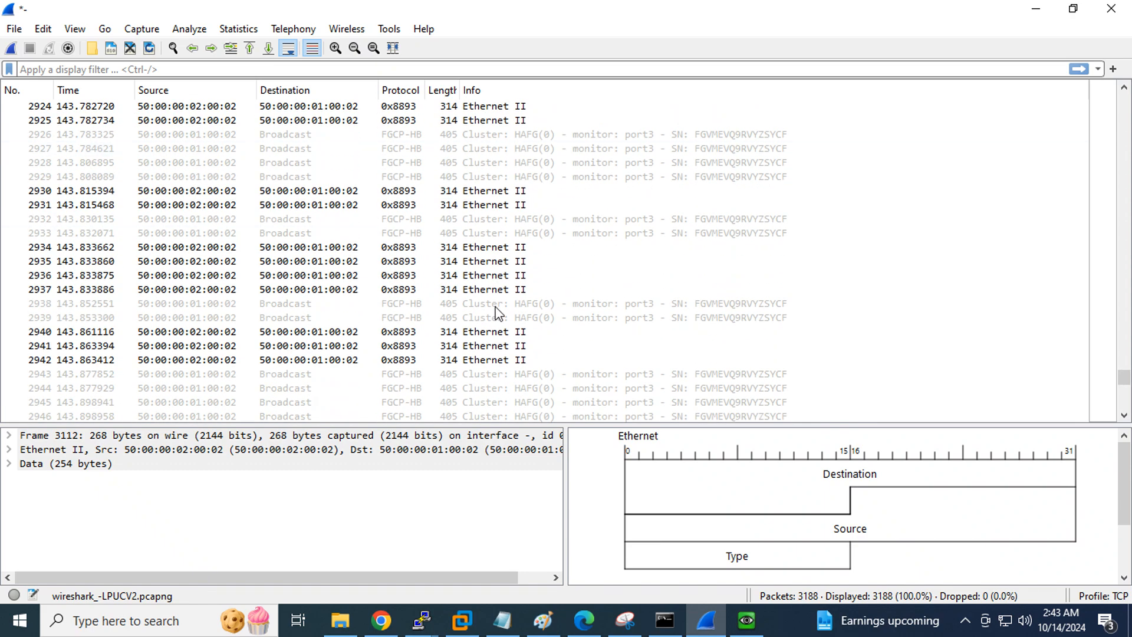
In the HA notes, highlight Ether Type 0x8891 and the A-A type in item 2
{"action": "left_click", "coordinate": [584, 620]}
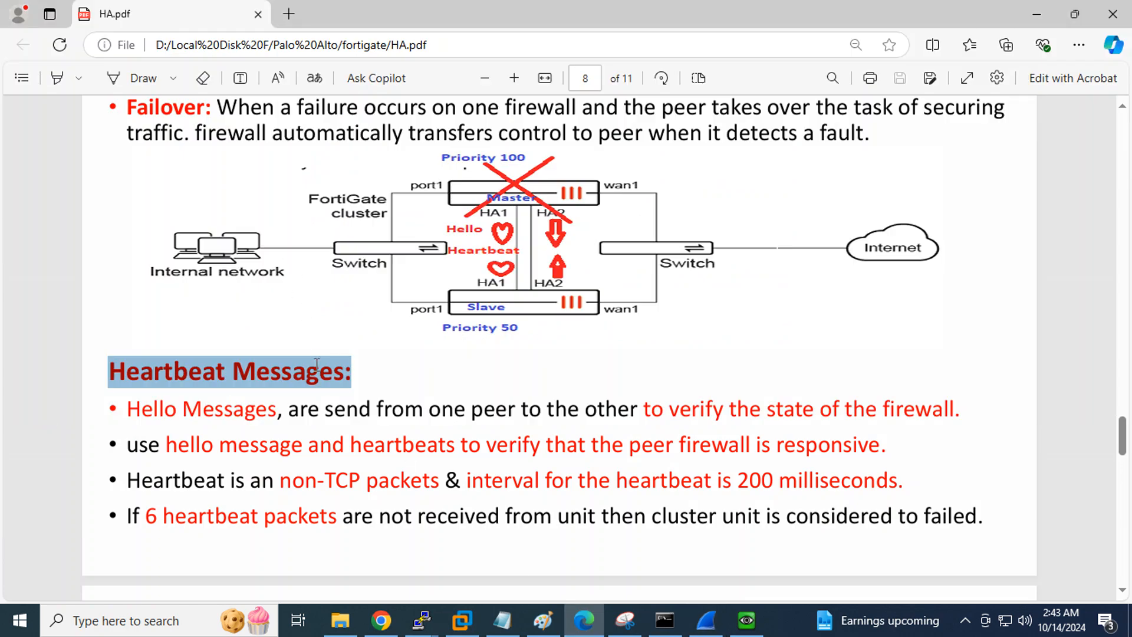
{"action": "scroll", "coordinate": [366, 358], "scroll_direction": "down", "scroll_amount": 7}
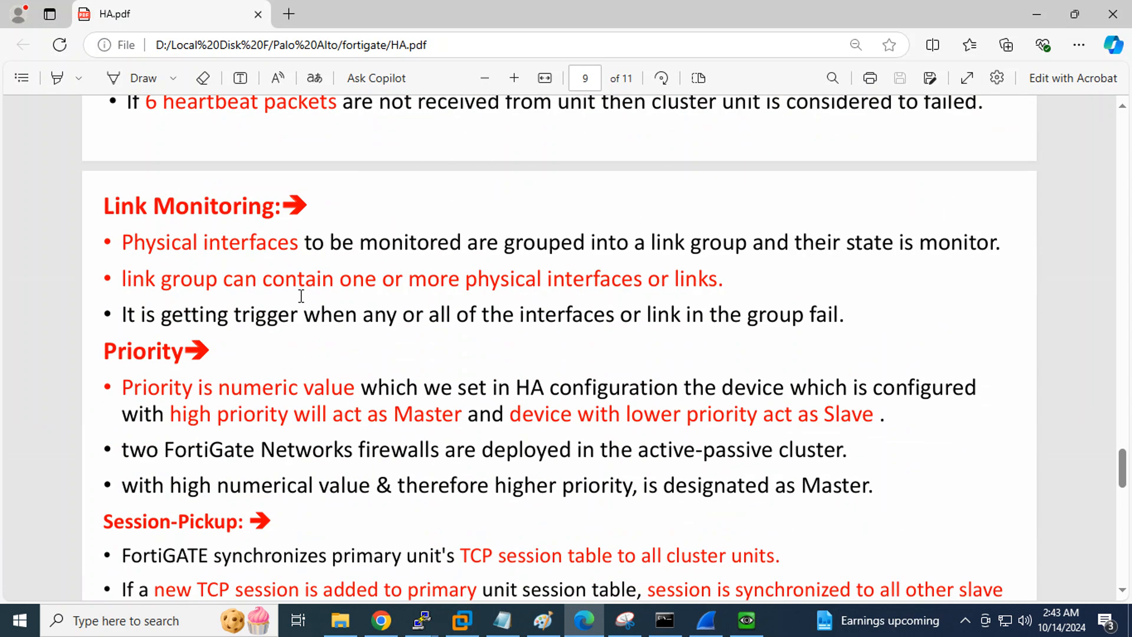
{"action": "scroll", "coordinate": [301, 296], "scroll_direction": "down", "scroll_amount": 15}
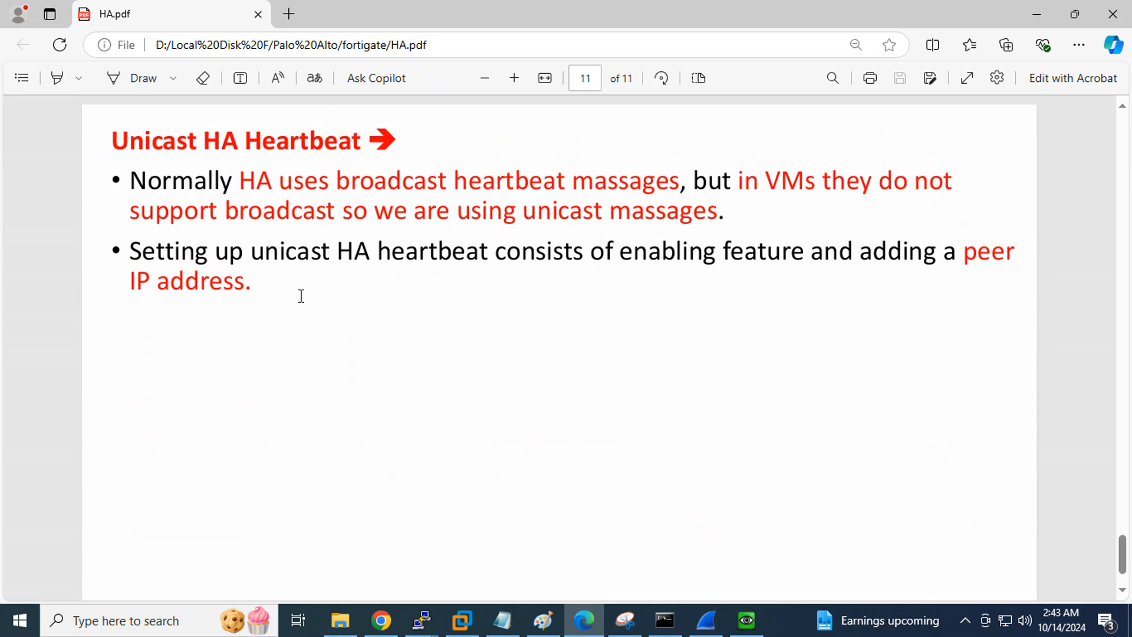
{"action": "scroll", "coordinate": [300, 296], "scroll_direction": "up", "scroll_amount": 20}
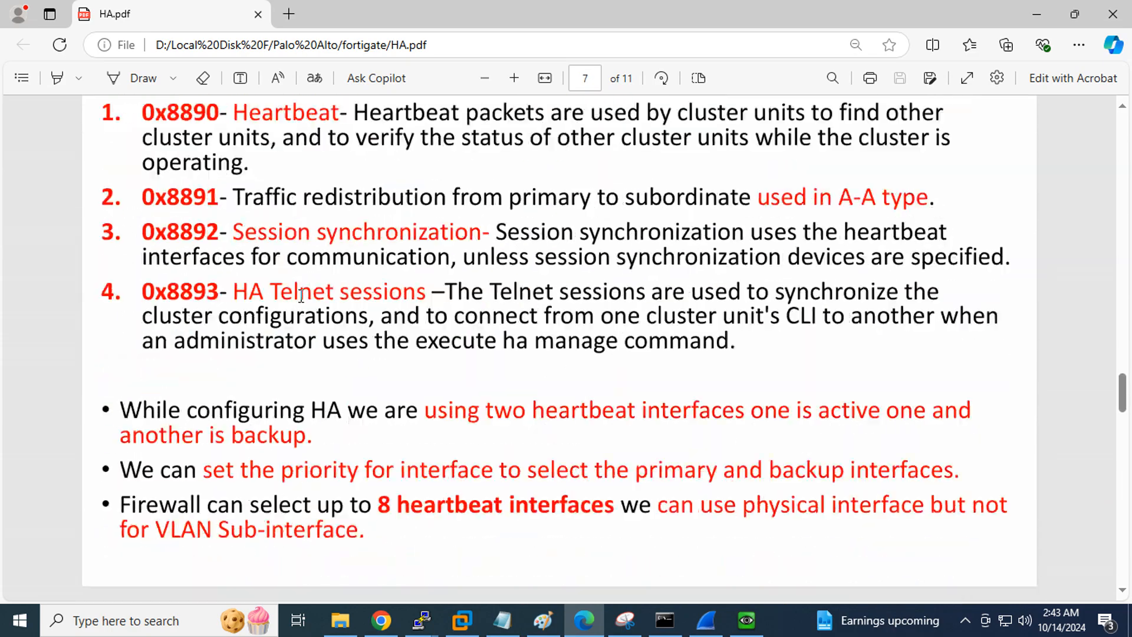
{"action": "scroll", "coordinate": [302, 295], "scroll_direction": "down", "scroll_amount": 2}
{"action": "scroll", "coordinate": [264, 197], "scroll_direction": "up", "scroll_amount": 3}
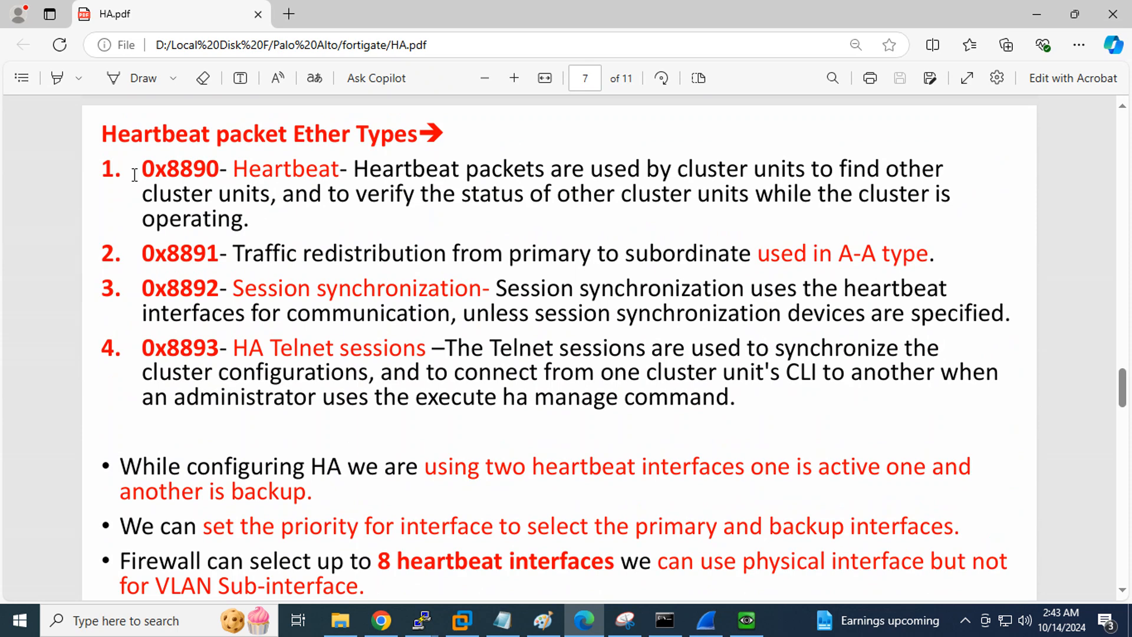
{"action": "left_click_drag", "start_coordinate": [138, 255], "coordinate": [228, 255]}
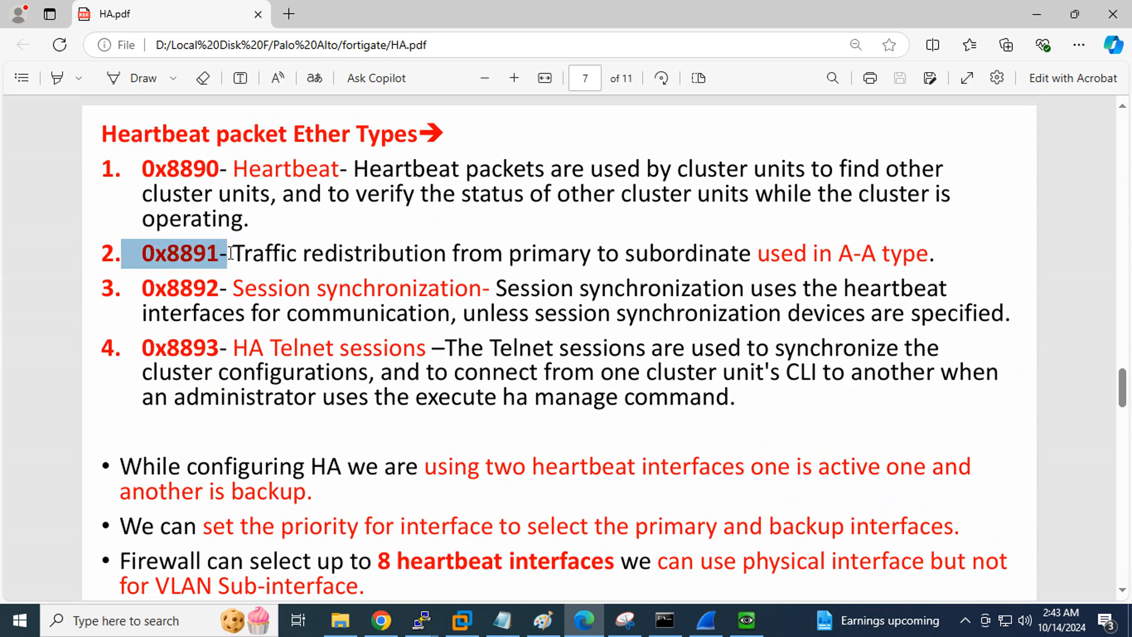
{"action": "left_click_drag", "start_coordinate": [838, 254], "coordinate": [944, 250]}
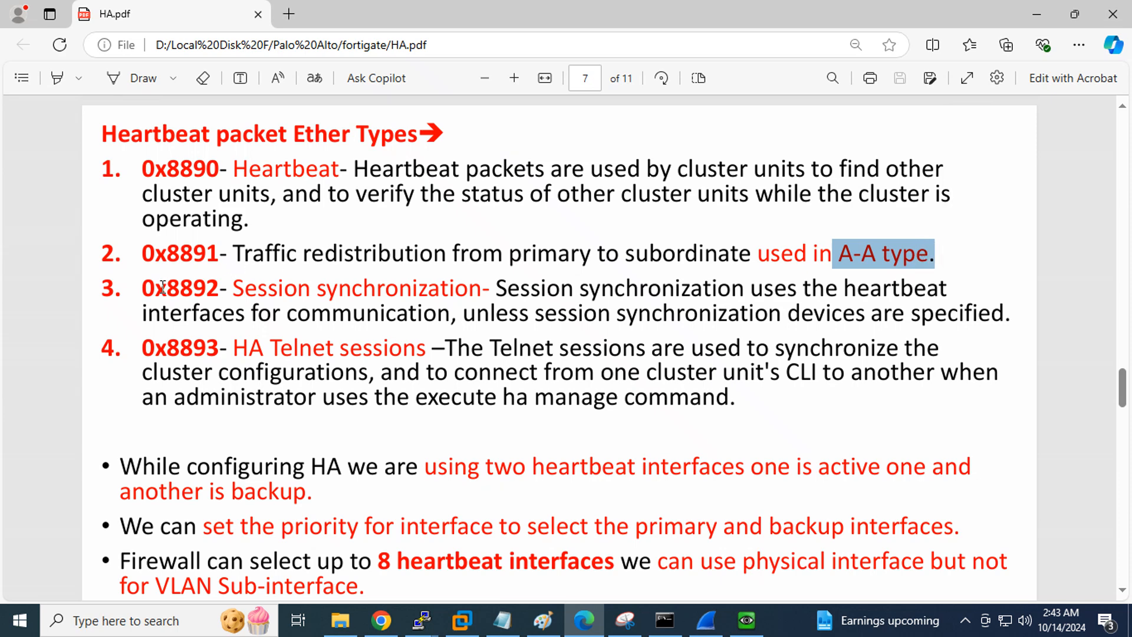
Select all four heartbeat Ether Types (0x8890–0x8893), then bring Host1's QEMU window forward
{"action": "left_click_drag", "start_coordinate": [144, 346], "coordinate": [220, 348]}
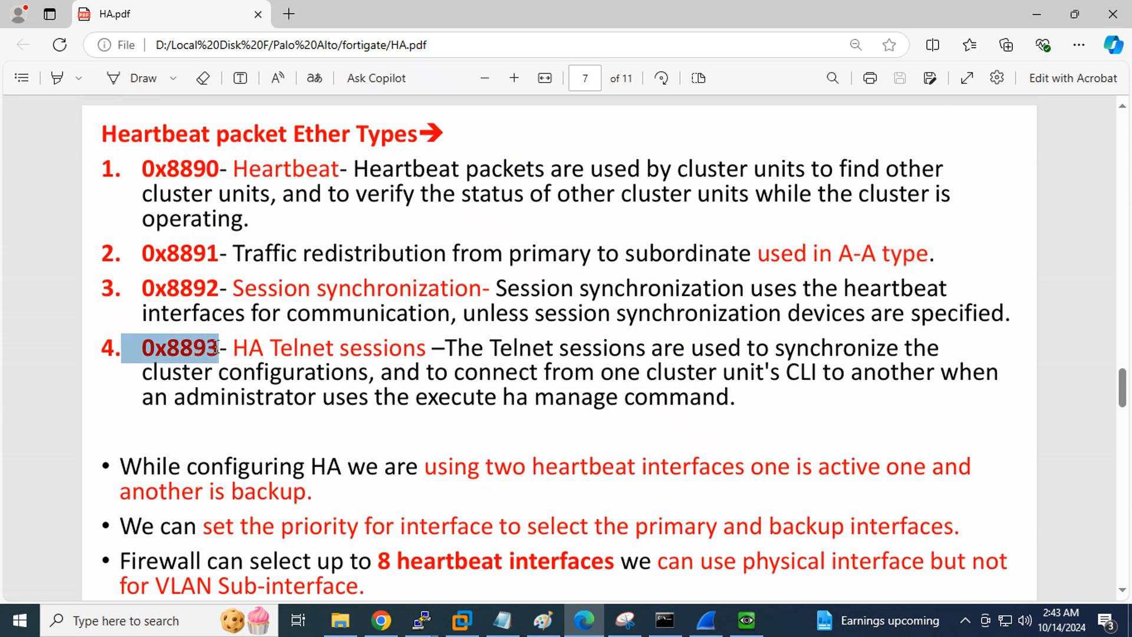
{"action": "left_click", "coordinate": [501, 391]}
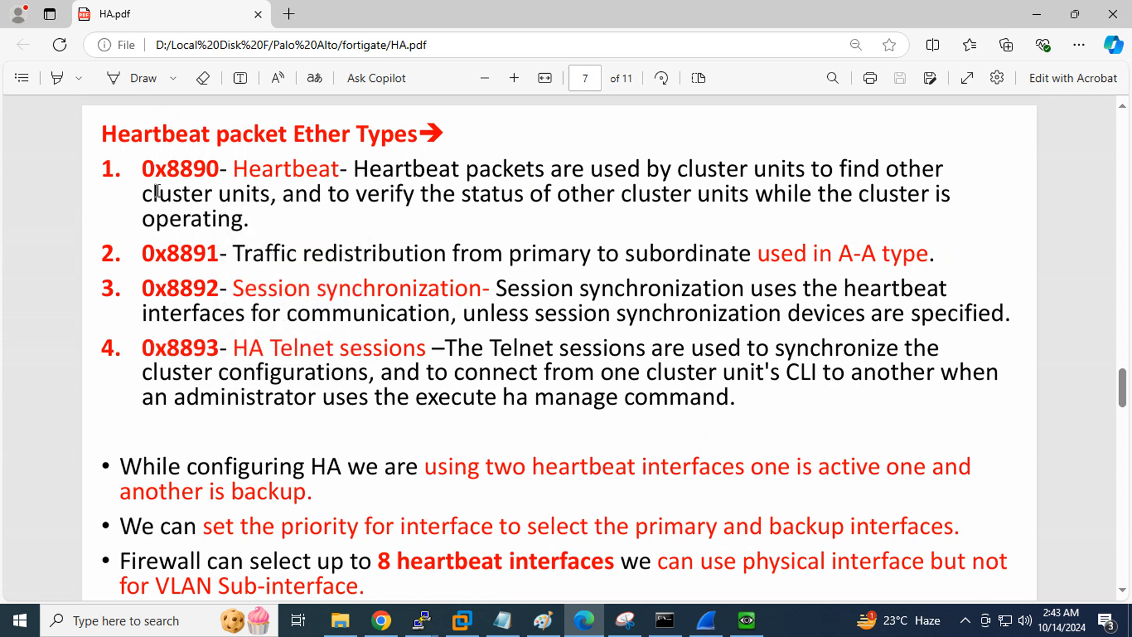
{"action": "left_click_drag", "start_coordinate": [134, 171], "coordinate": [248, 369]}
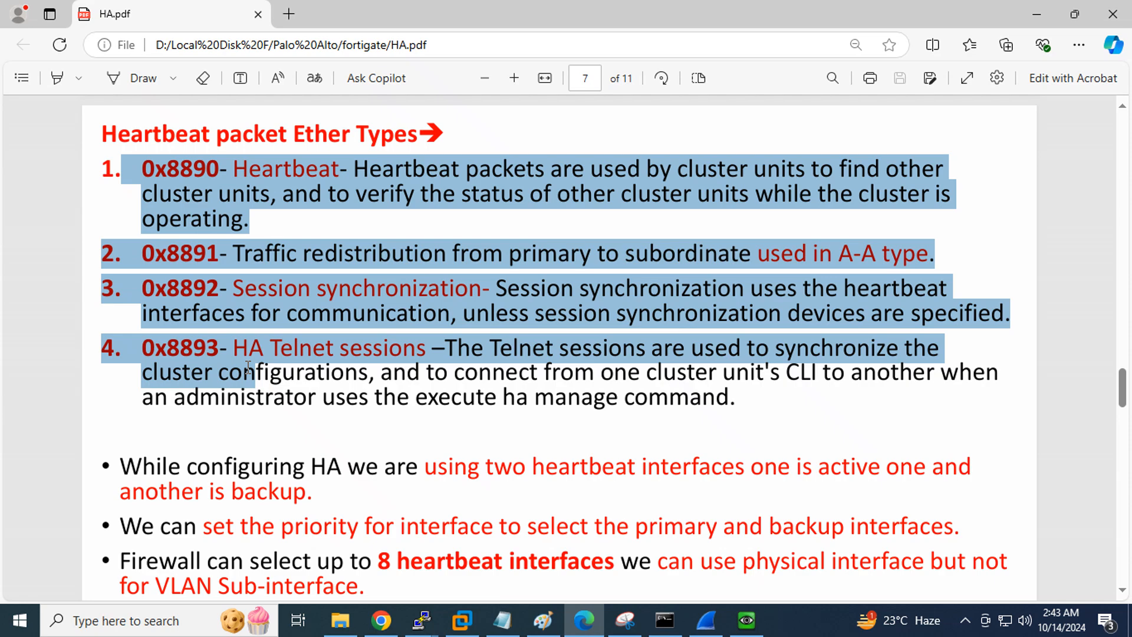
{"action": "left_click", "coordinate": [733, 610]}
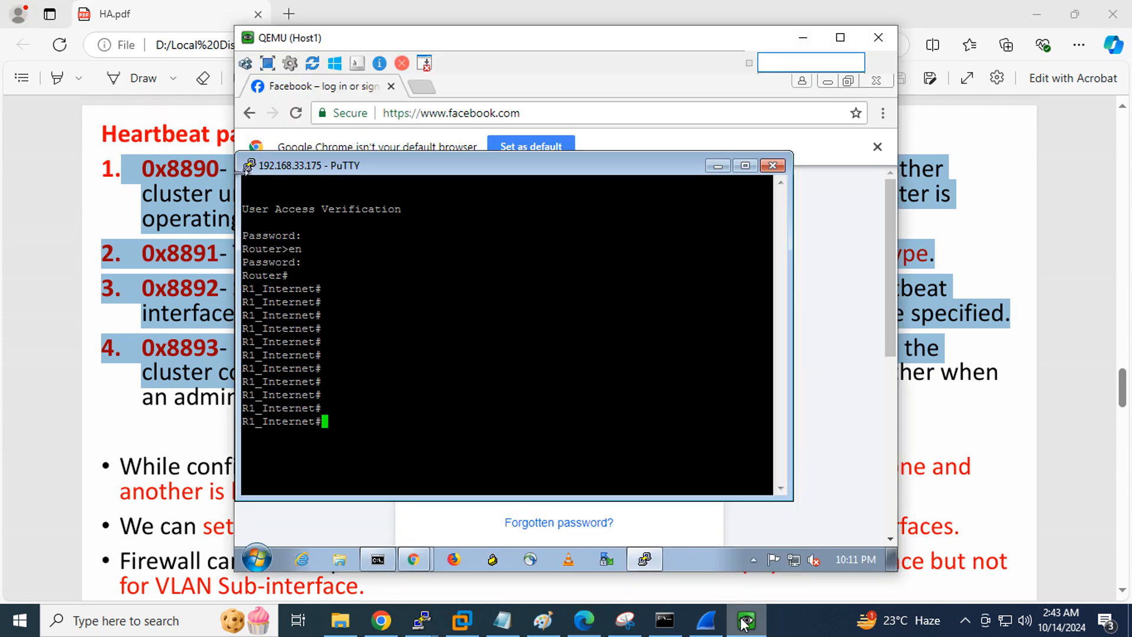
Expand packet 2930's Ethernet II header, including its destination and source address details
{"action": "left_click", "coordinate": [708, 618]}
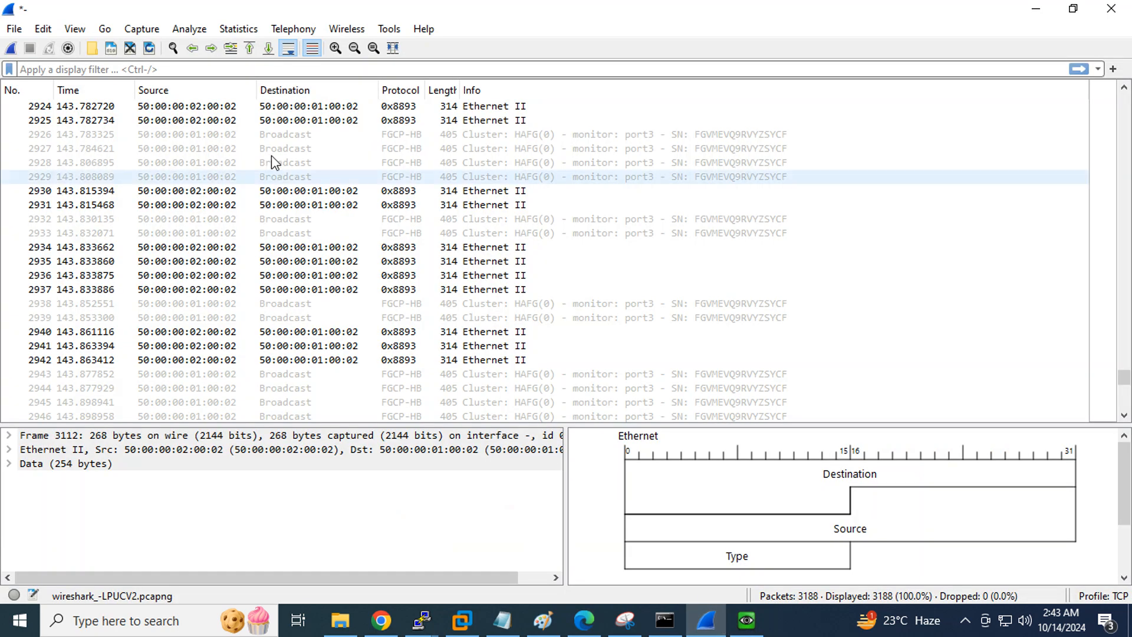
{"action": "left_click", "coordinate": [279, 197]}
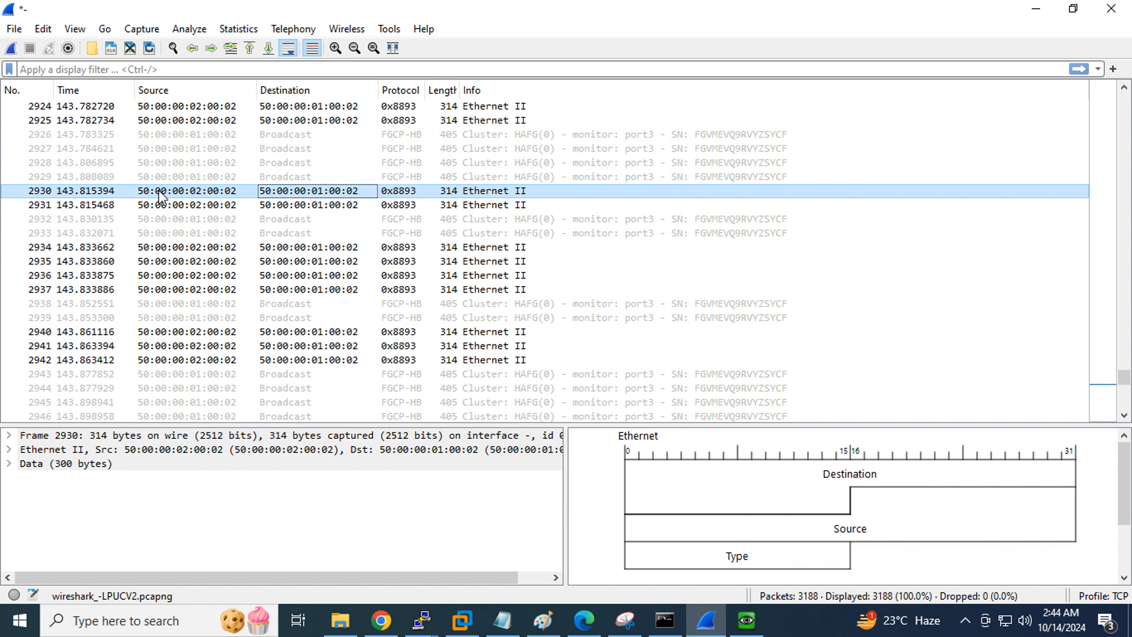
{"action": "left_click", "coordinate": [160, 449]}
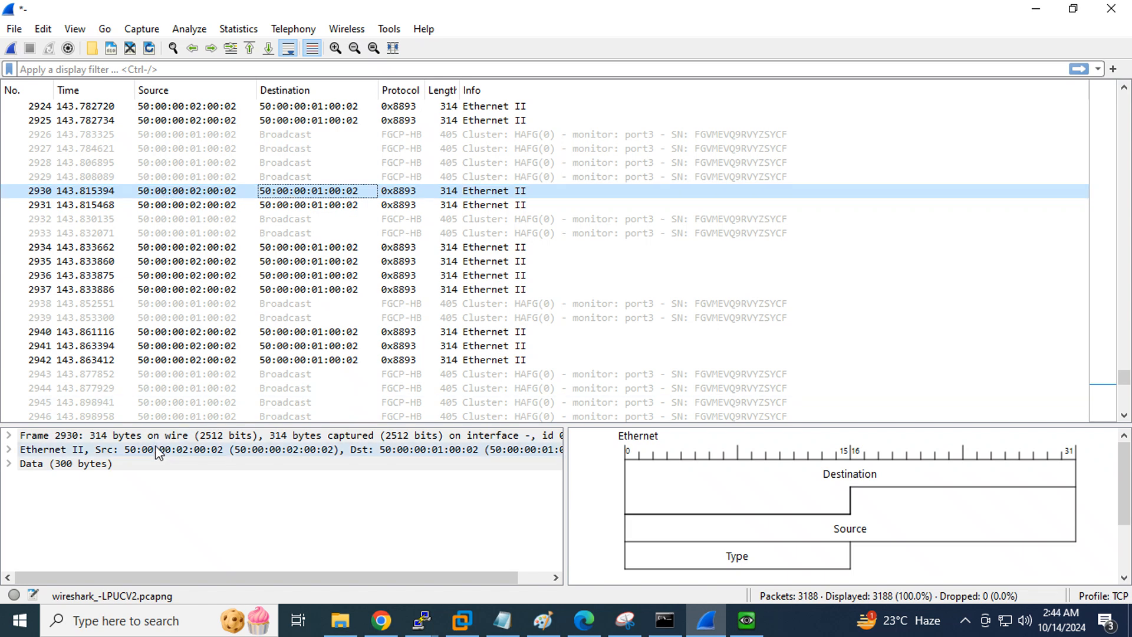
{"action": "left_click", "coordinate": [9, 450]}
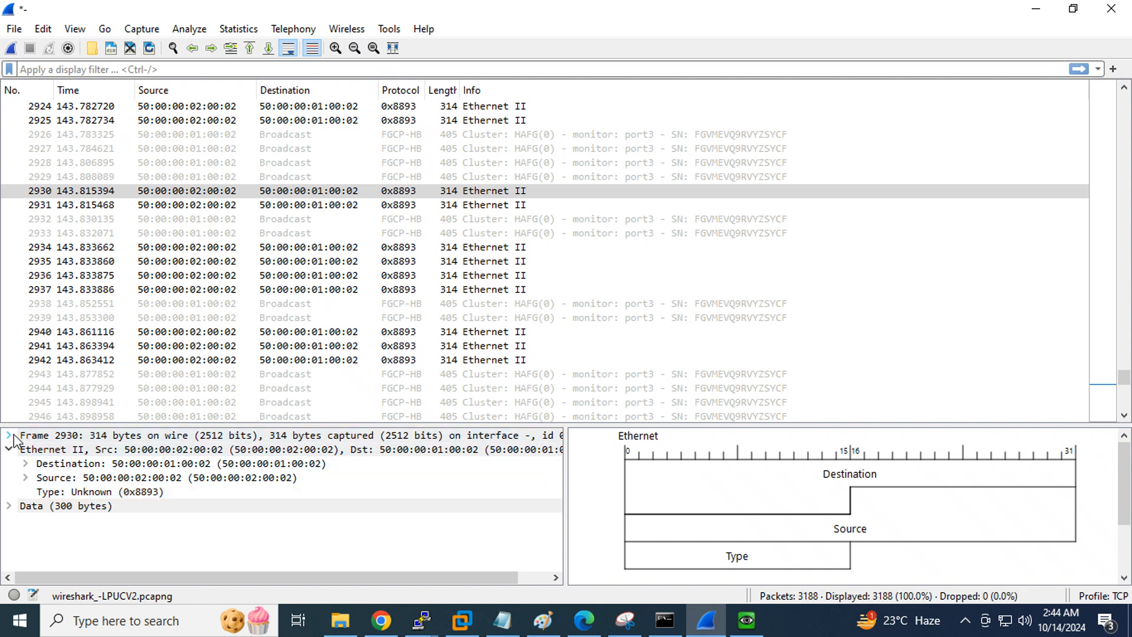
{"action": "left_click", "coordinate": [25, 464]}
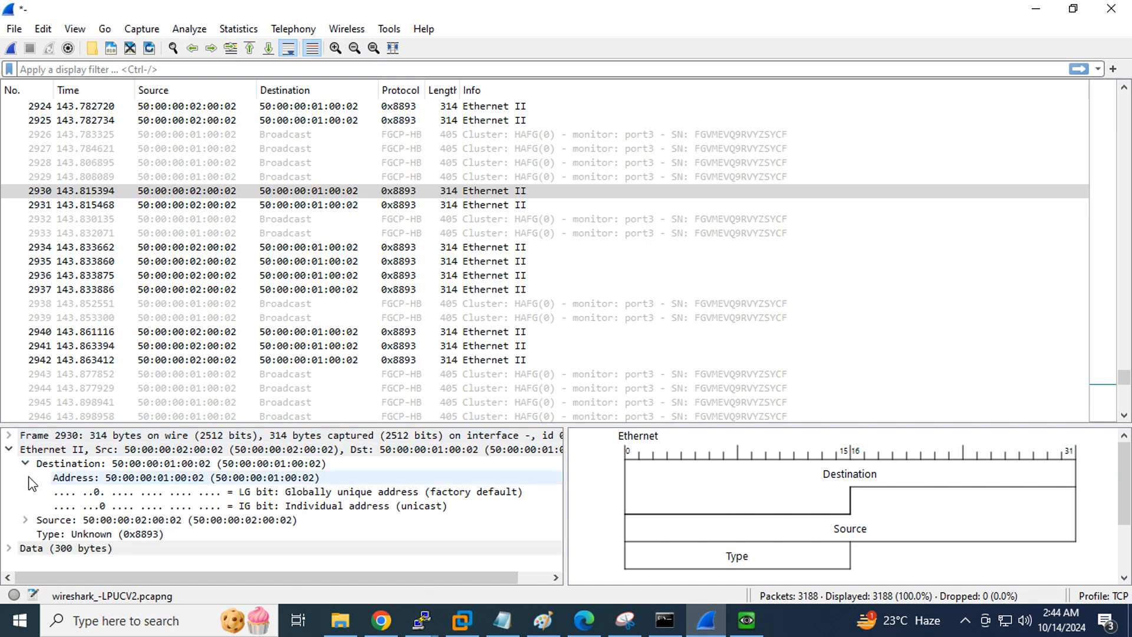
{"action": "left_click", "coordinate": [26, 520]}
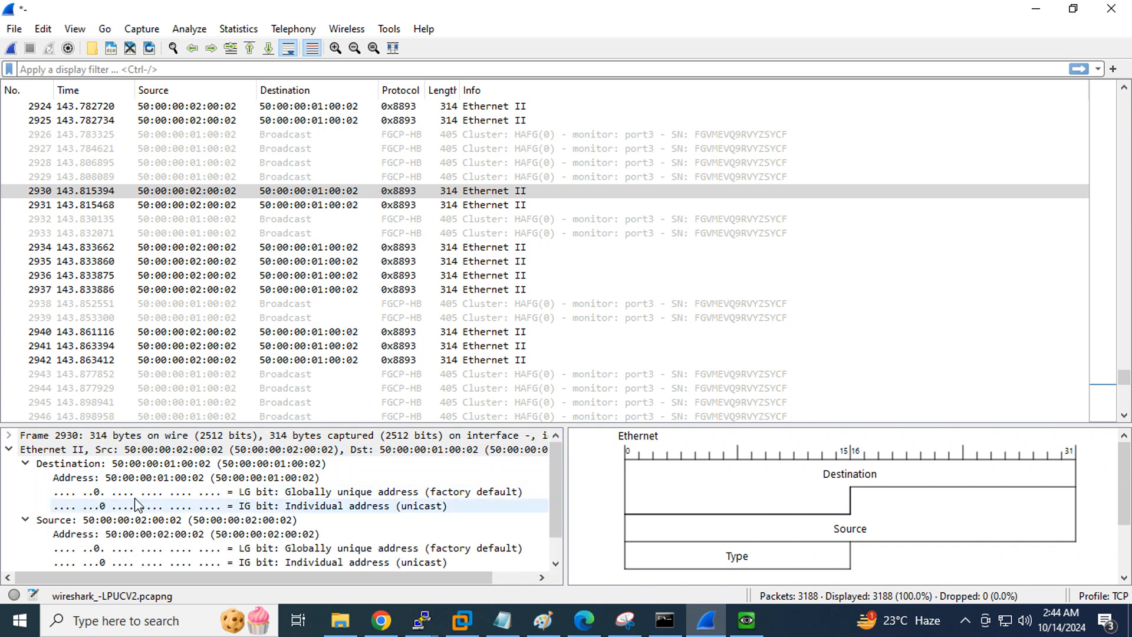
Inspect packet 1, the first 144-byte 0x8893 frame, then minimise Wireshark
{"action": "scroll", "coordinate": [177, 493], "scroll_direction": "down", "scroll_amount": 1}
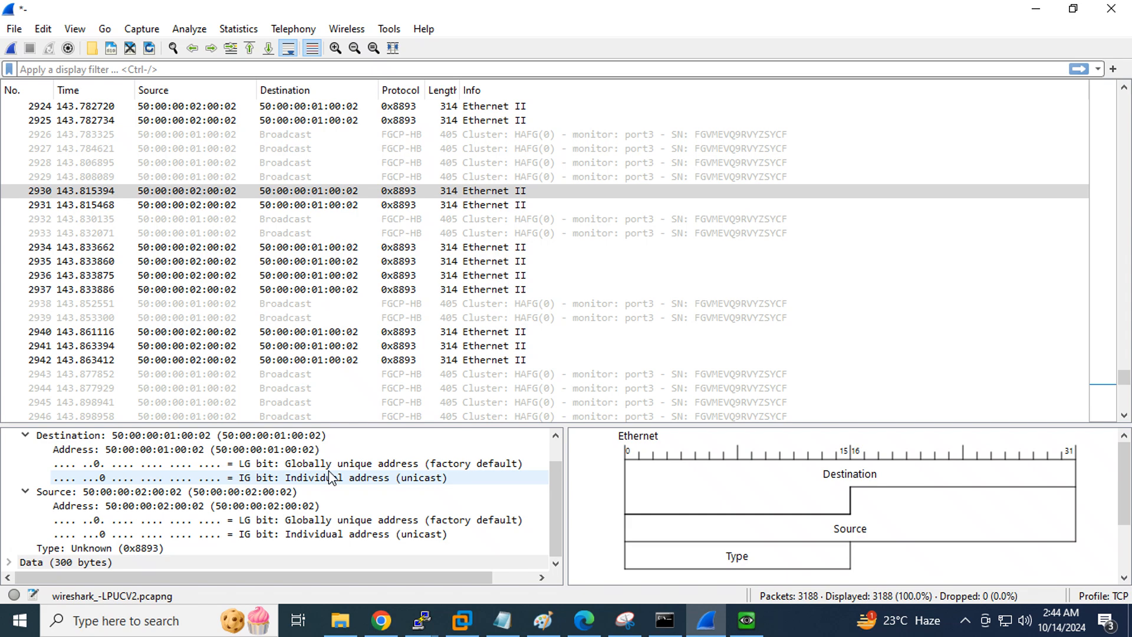
{"action": "scroll", "coordinate": [325, 318], "scroll_direction": "up", "scroll_amount": 20}
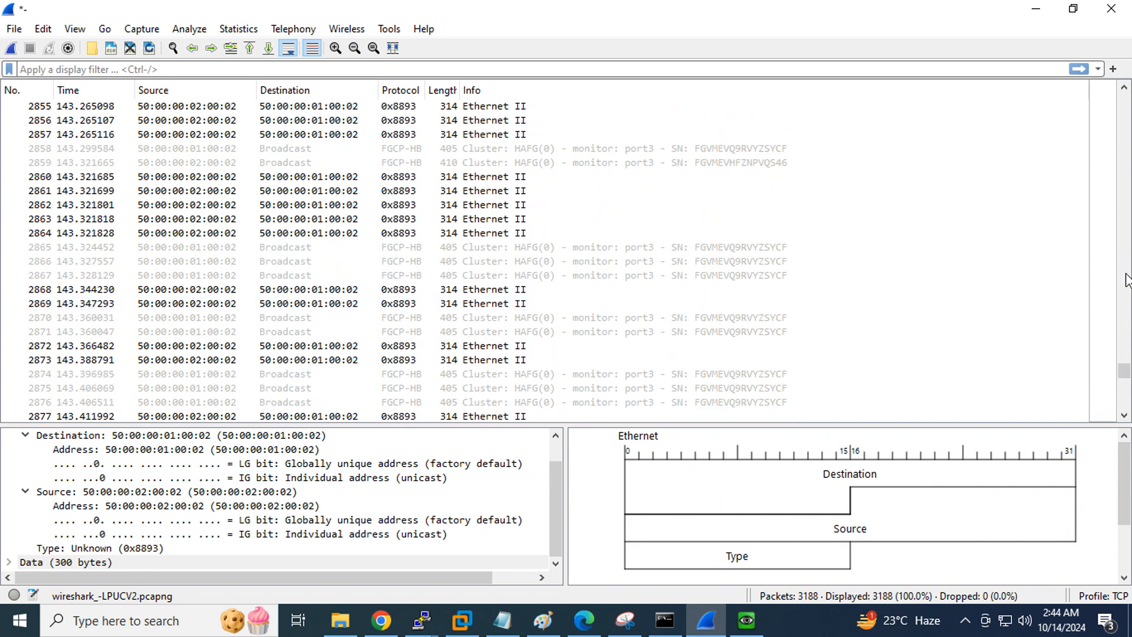
{"action": "left_click_drag", "start_coordinate": [1124, 370], "coordinate": [1125, 75]}
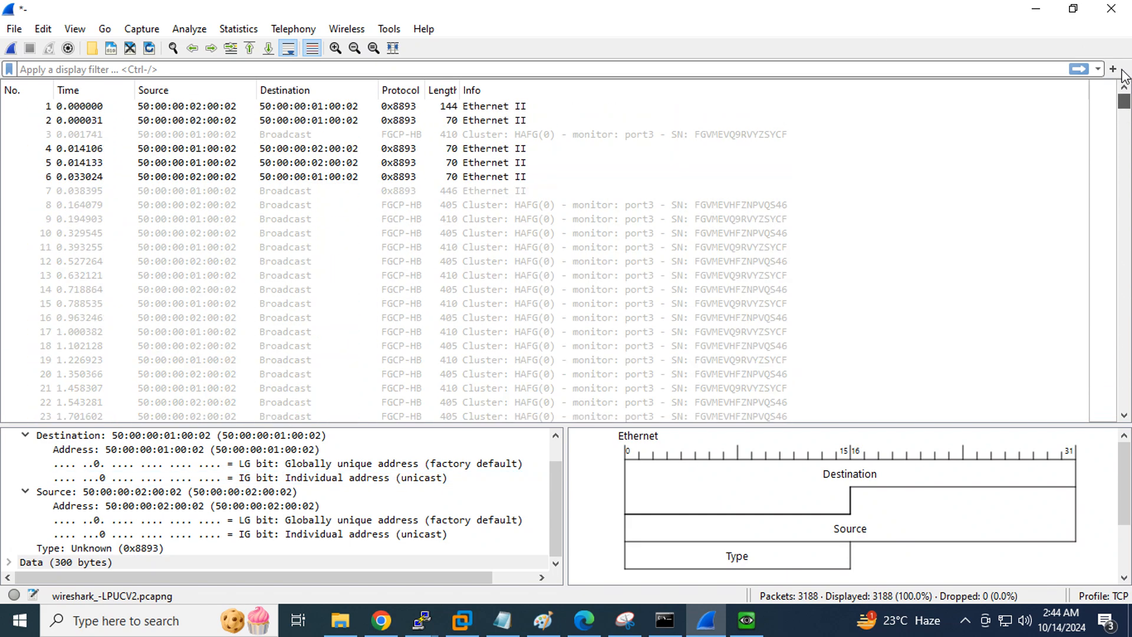
{"action": "left_click", "coordinate": [410, 109]}
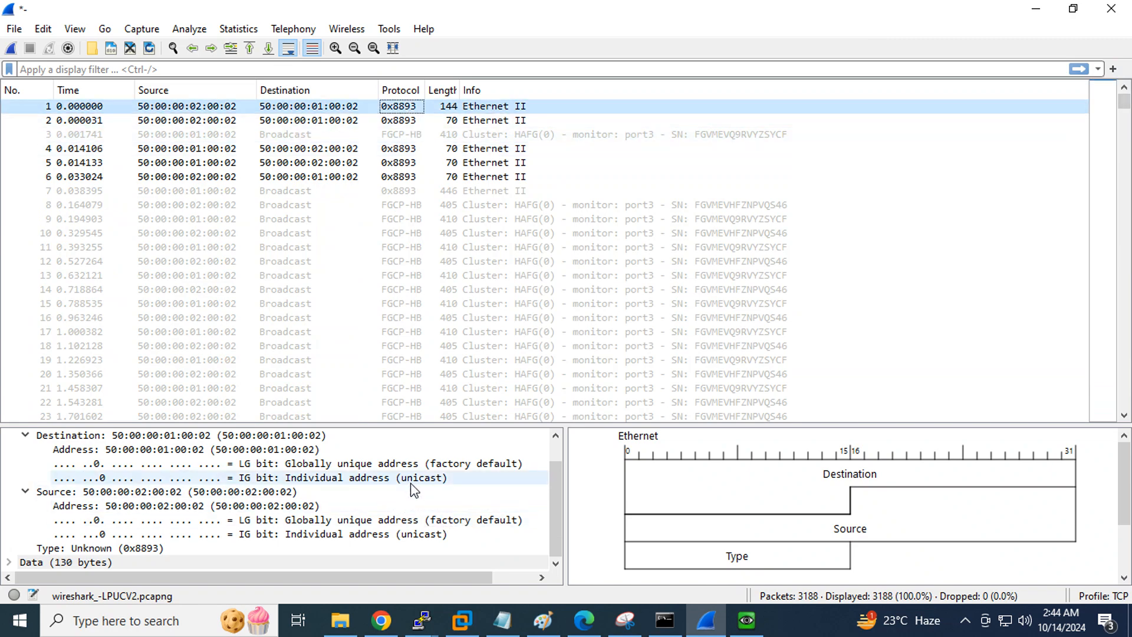
{"action": "scroll", "coordinate": [412, 489], "scroll_direction": "up", "scroll_amount": 1}
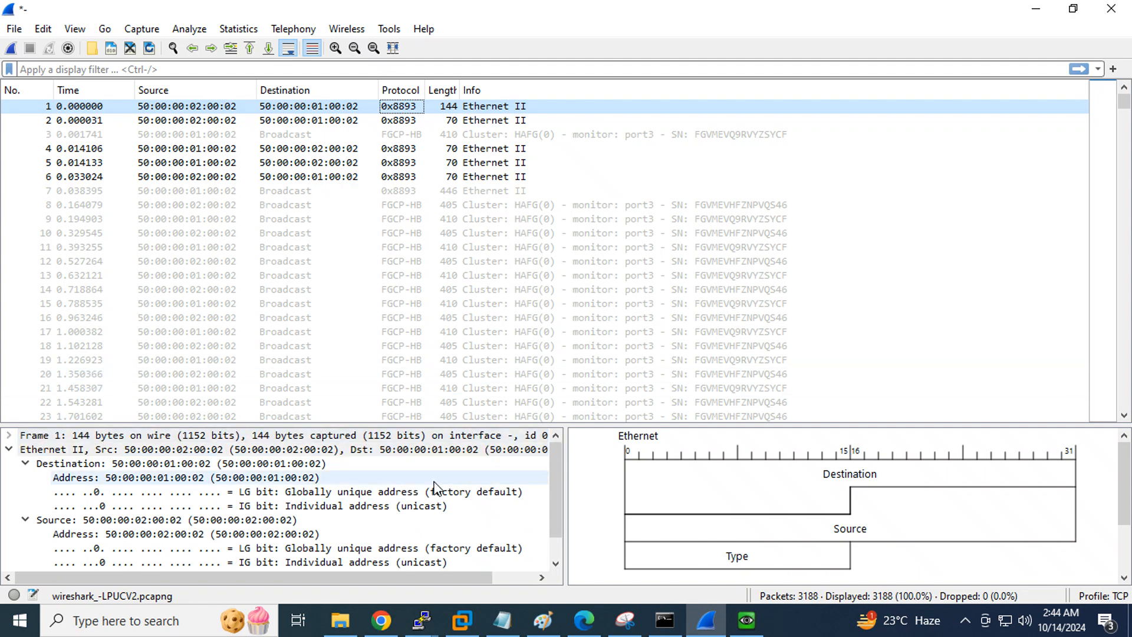
{"action": "left_click", "coordinate": [1036, 8]}
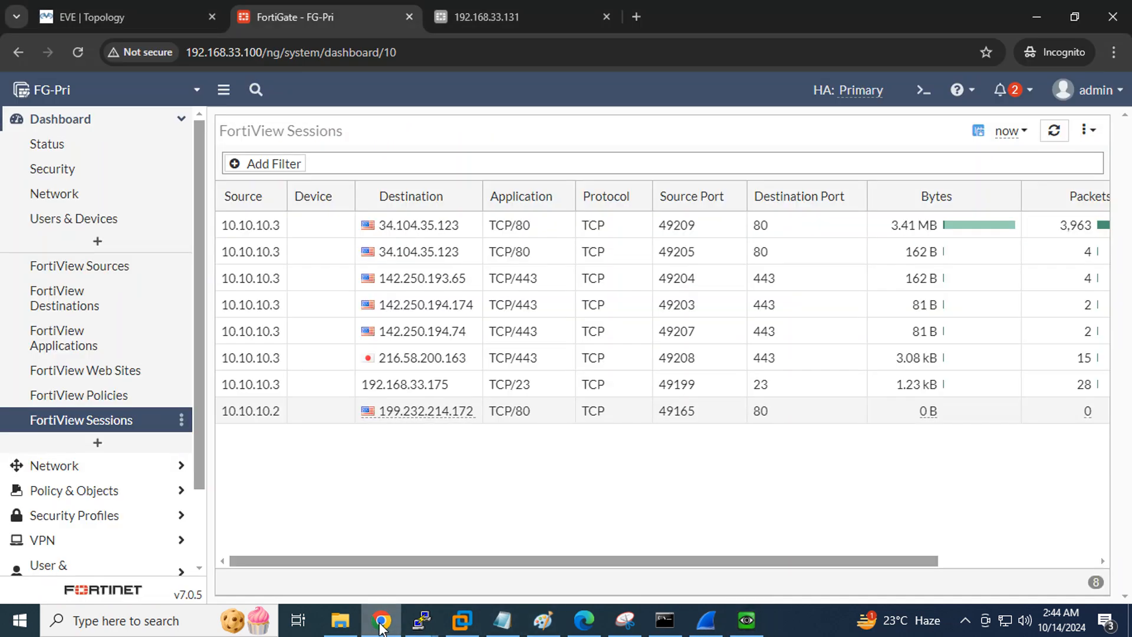
Glance at FG-Pri's FortiView Sessions and the EVE HA topology, then show page 7's High Availability Links in HA.pdf
{"action": "left_click", "coordinate": [381, 620]}
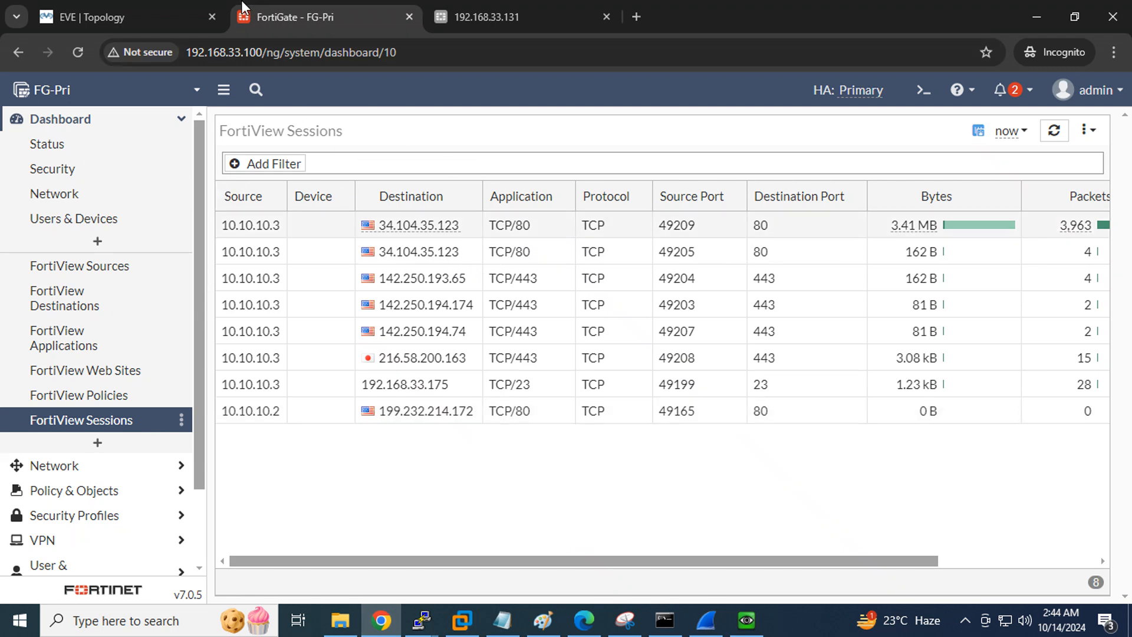
{"action": "left_click", "coordinate": [82, 17]}
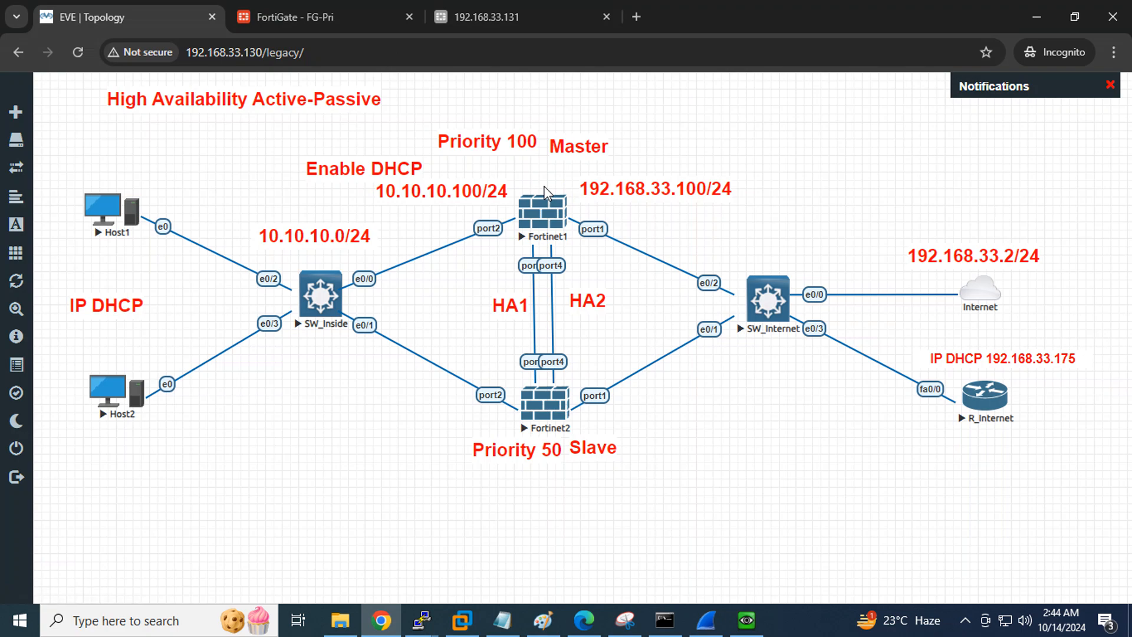
{"action": "left_click", "coordinate": [306, 13]}
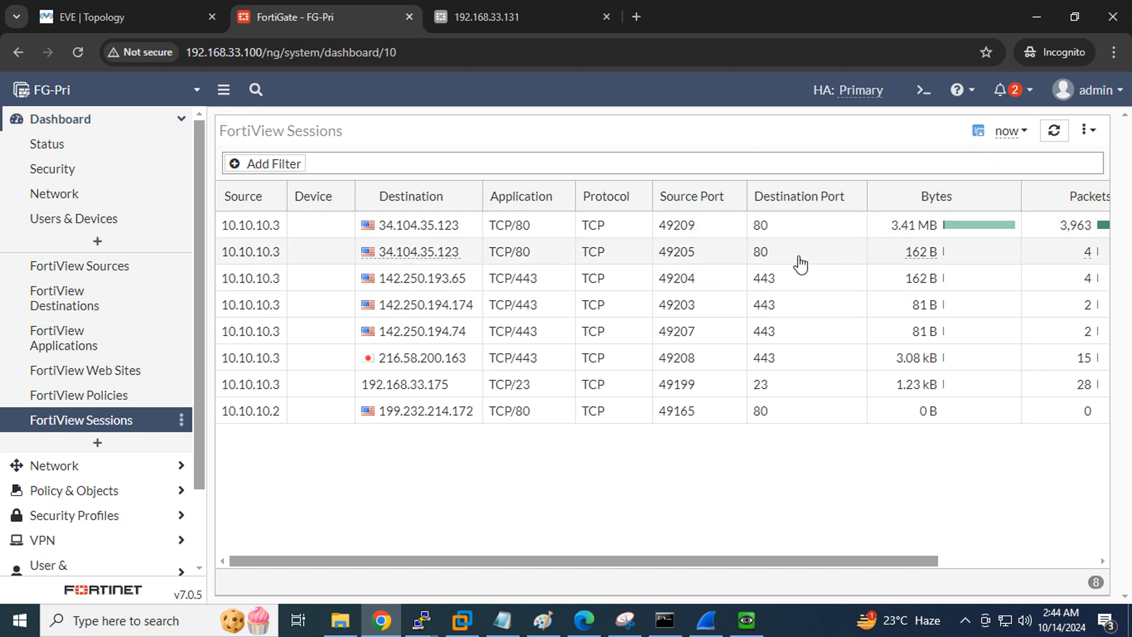
{"action": "left_click", "coordinate": [584, 621]}
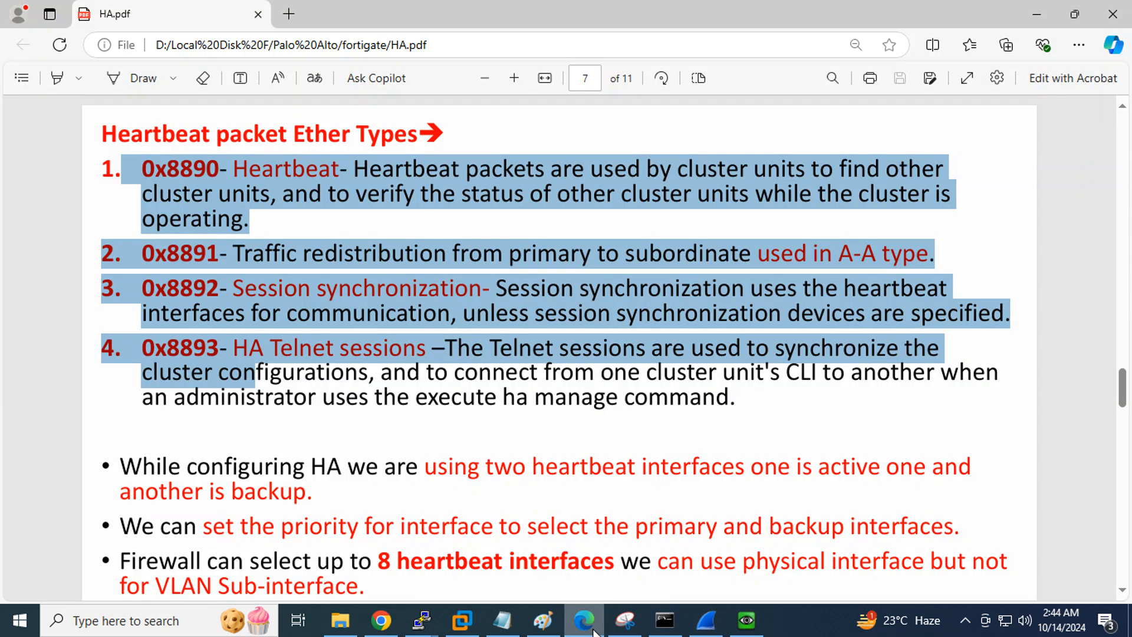
{"action": "scroll", "coordinate": [529, 287], "scroll_direction": "down", "scroll_amount": 15}
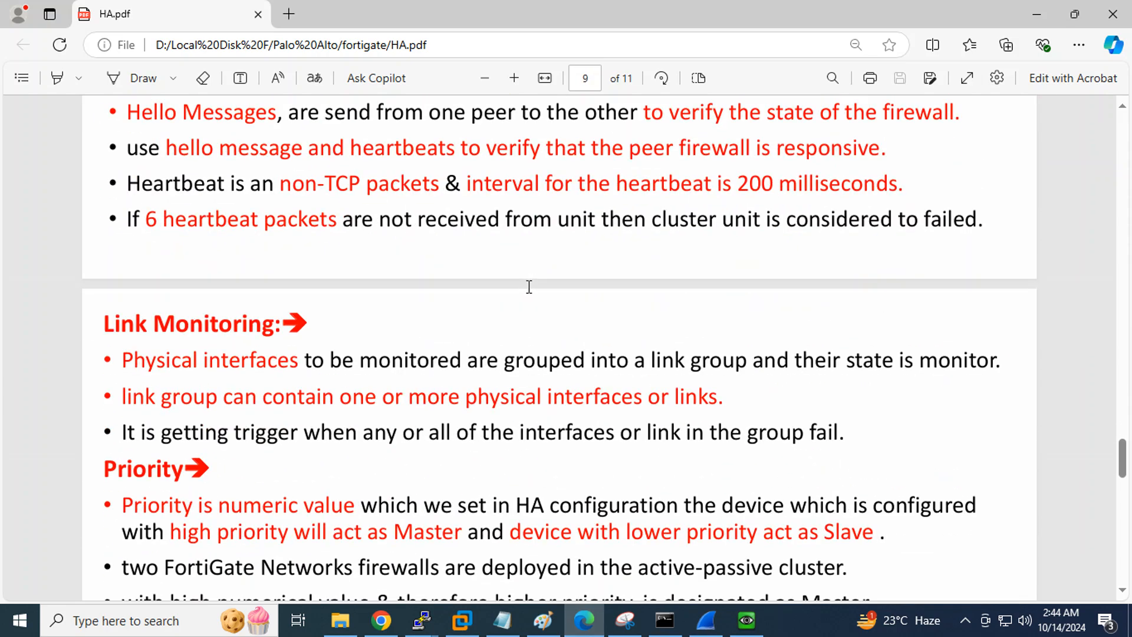
{"action": "scroll", "coordinate": [529, 287], "scroll_direction": "up", "scroll_amount": 15}
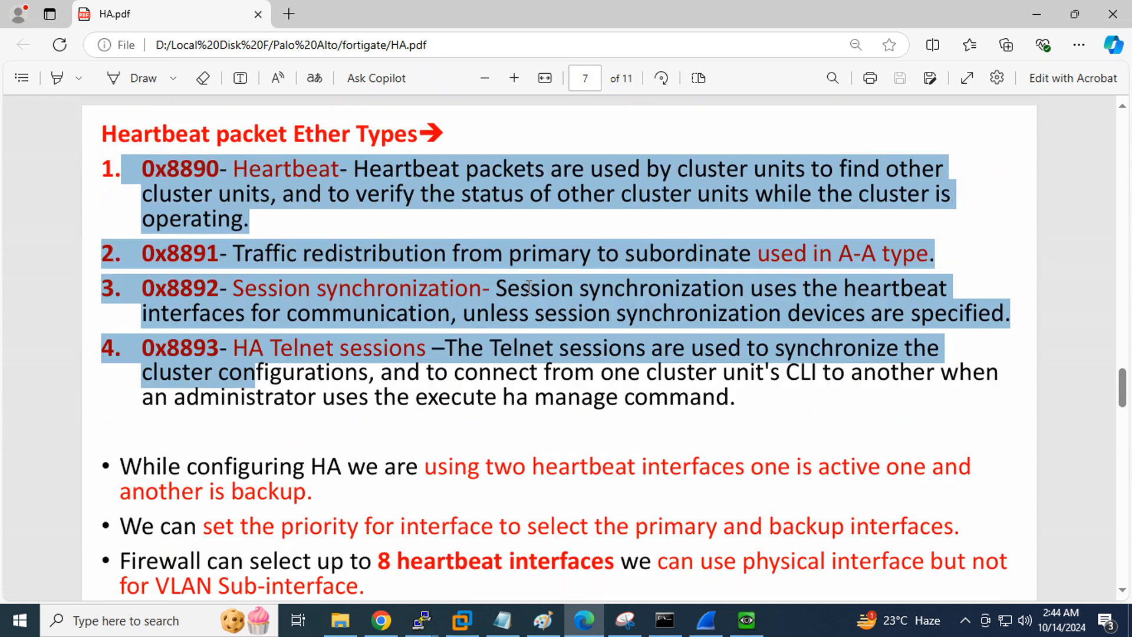
{"action": "scroll", "coordinate": [529, 287], "scroll_direction": "up", "scroll_amount": 3}
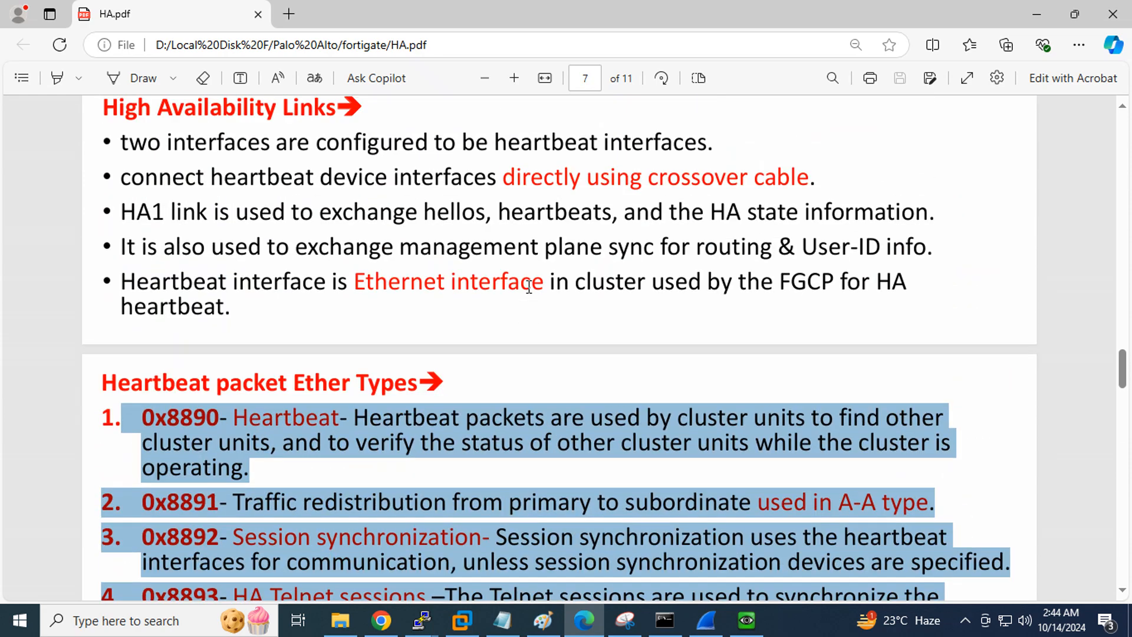